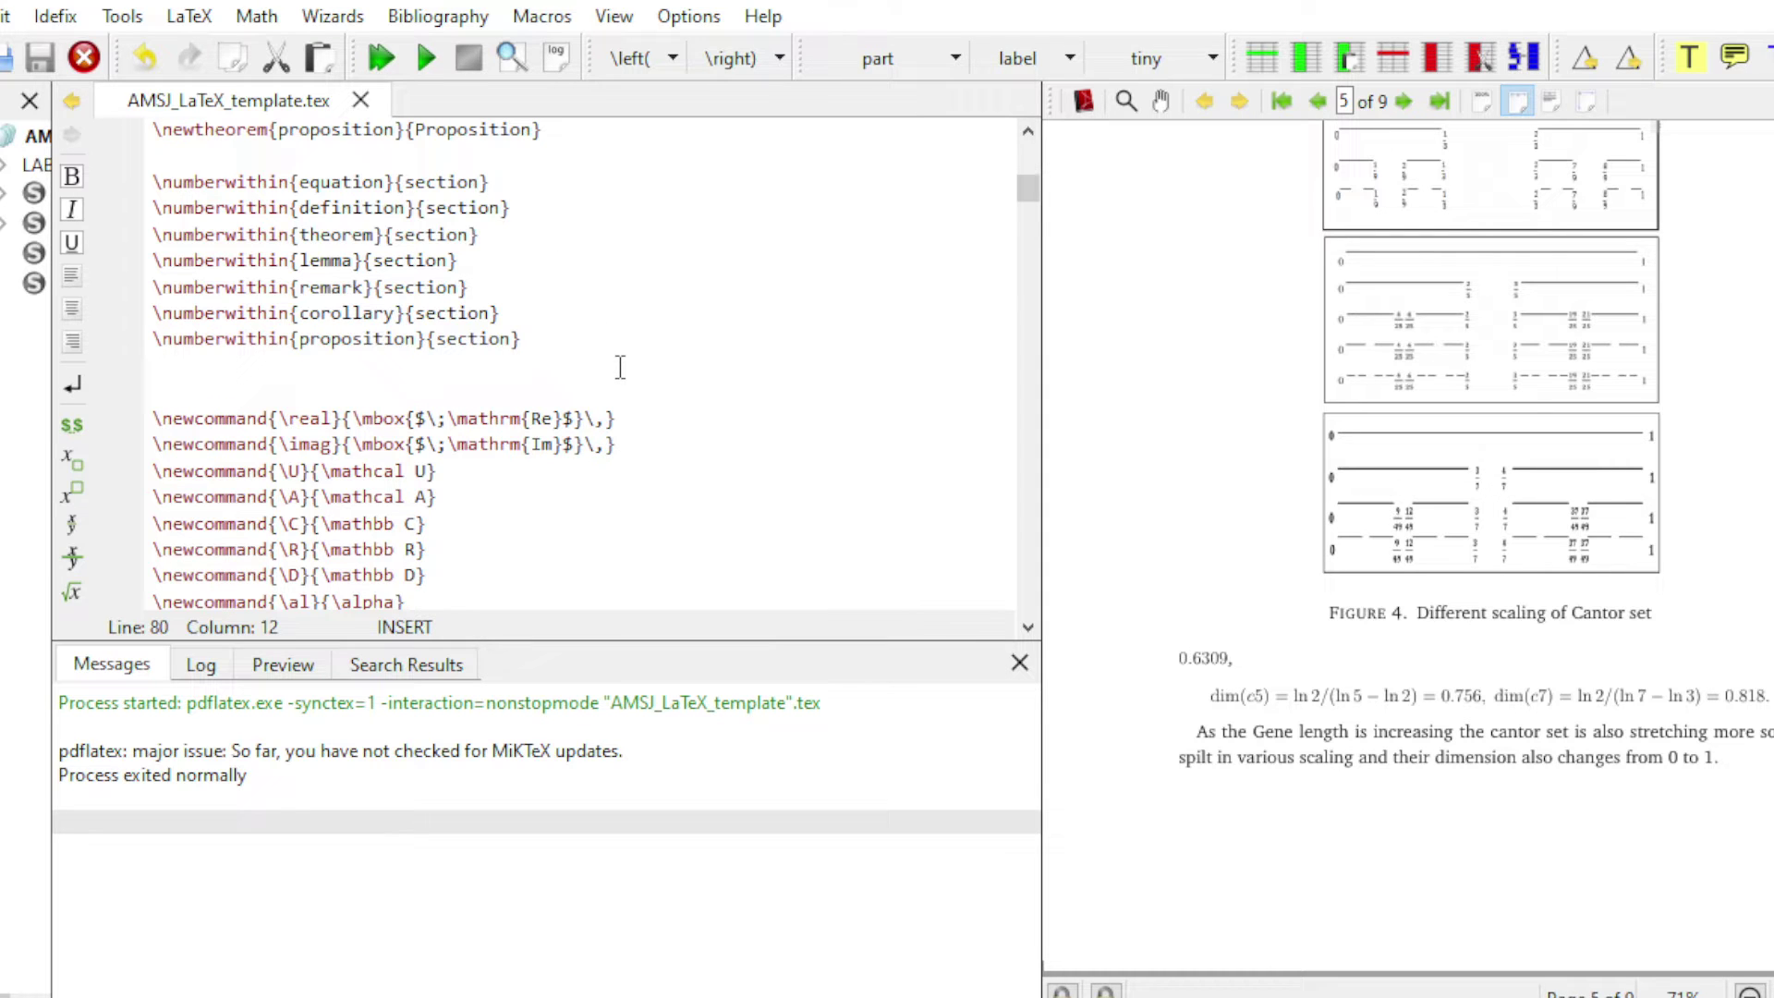
# - Return to the beginning of the AMSJ_LaTeX_template source and compile the document with pdflatex
pyautogui.scroll(9, 642, 370)
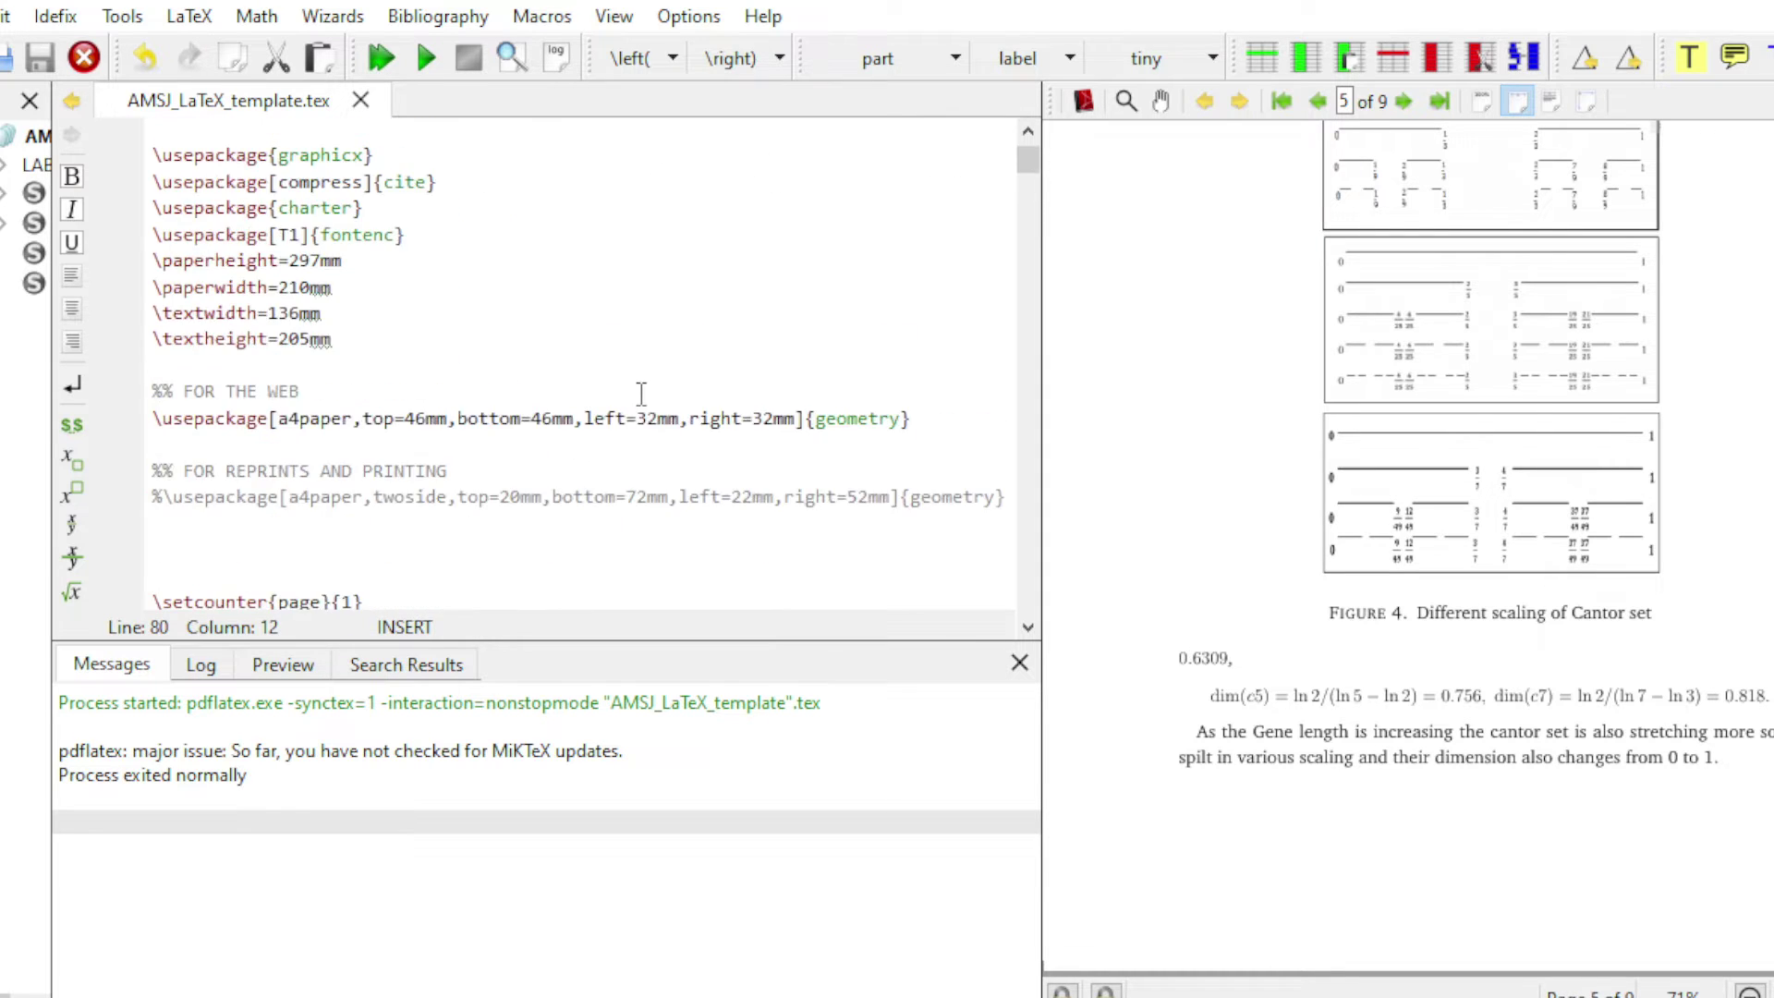
pyautogui.scroll(1, 641, 393)
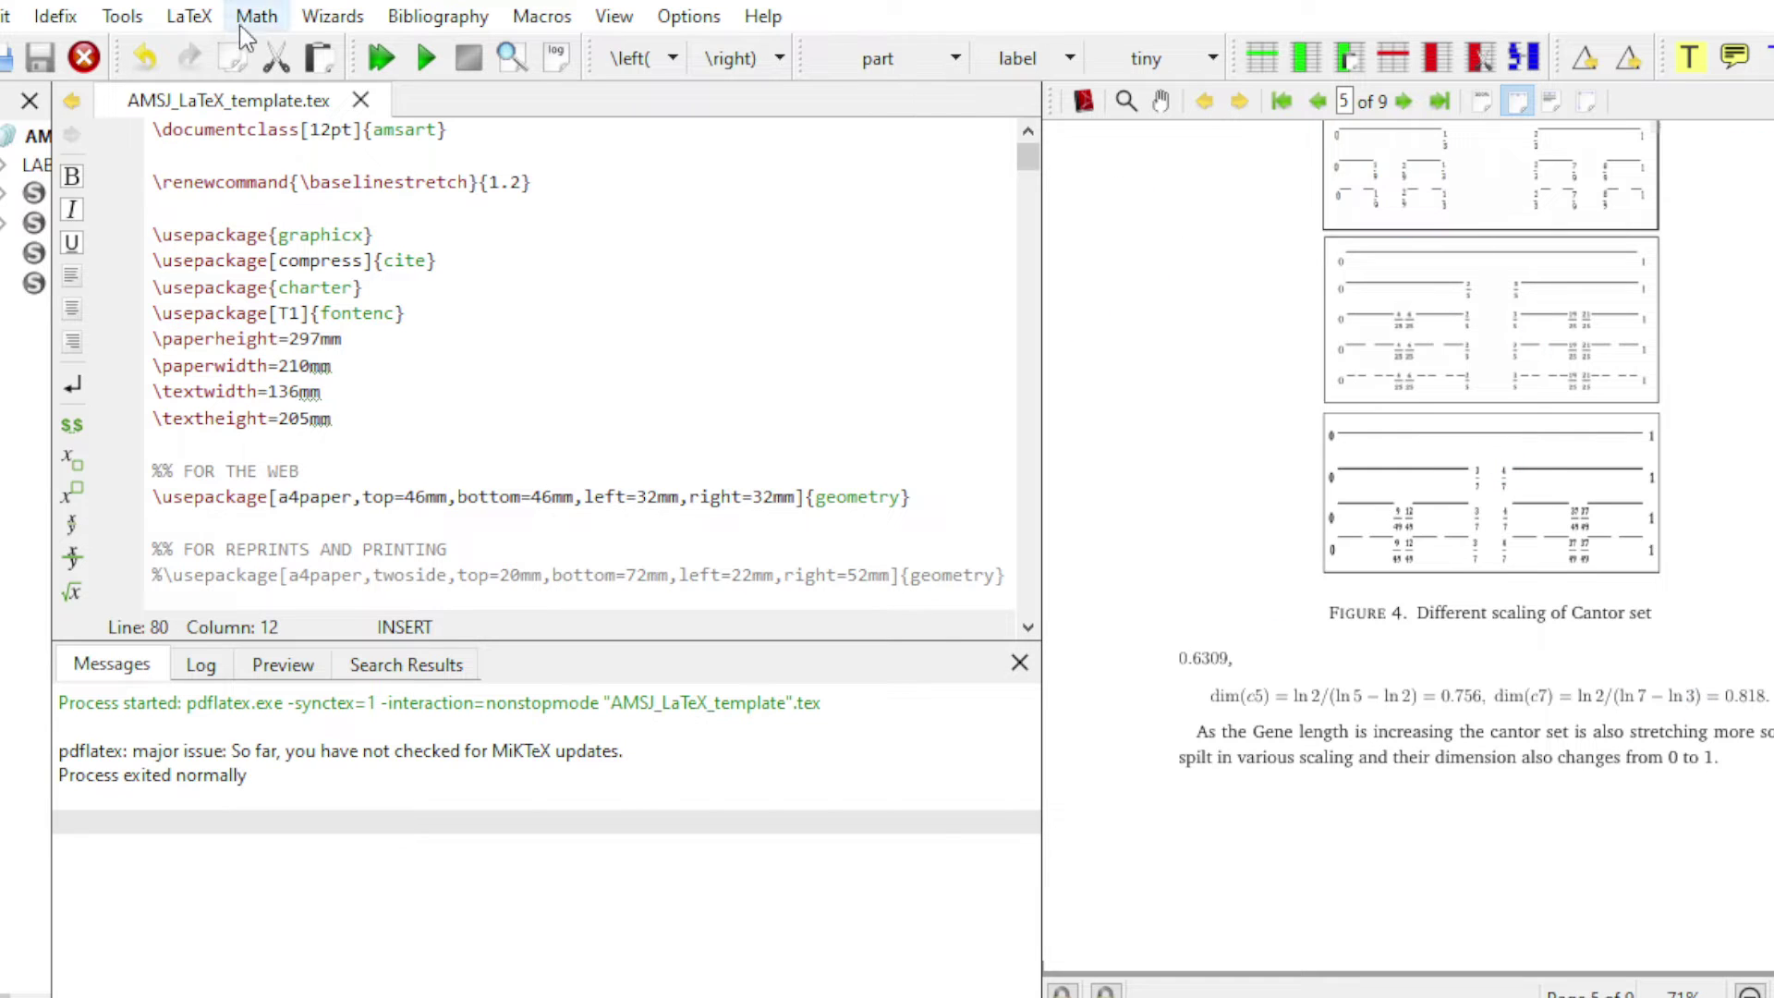
pyautogui.click(427, 59)
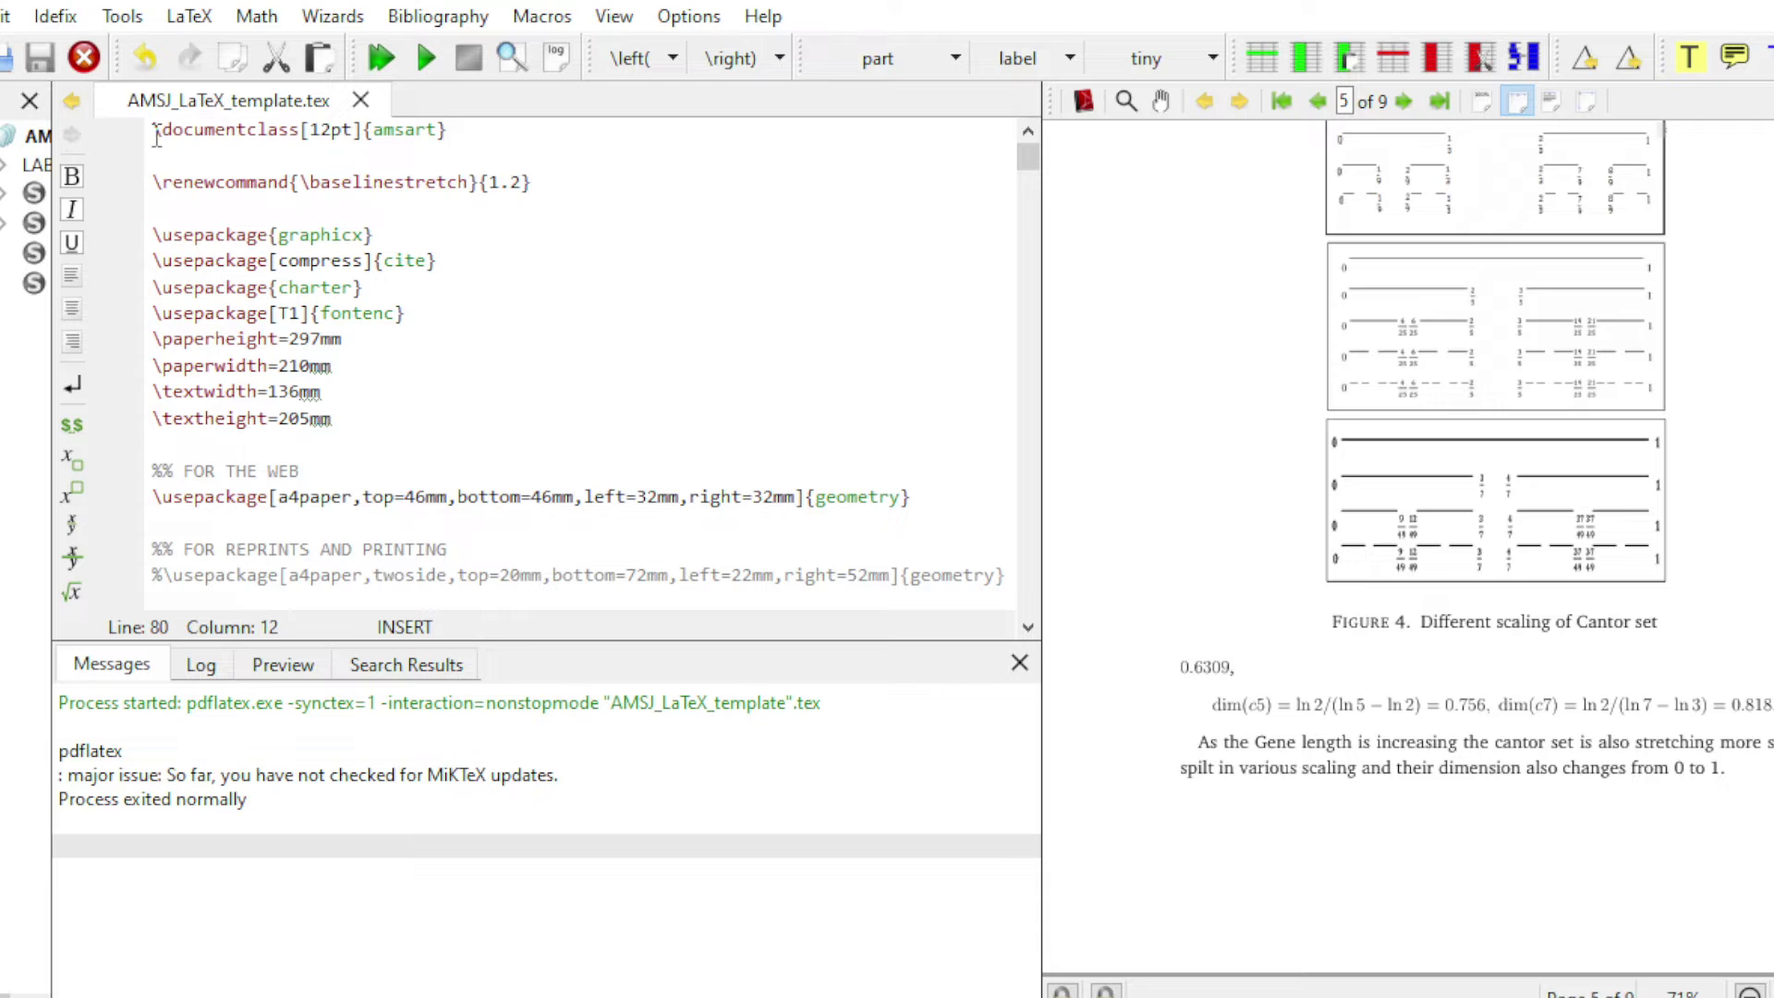
# - Review the document class line and the baselinestretch line-spacing command, highlighting each one and its spacing value
pyautogui.moveTo(156, 137); pyautogui.dragTo(448, 137)
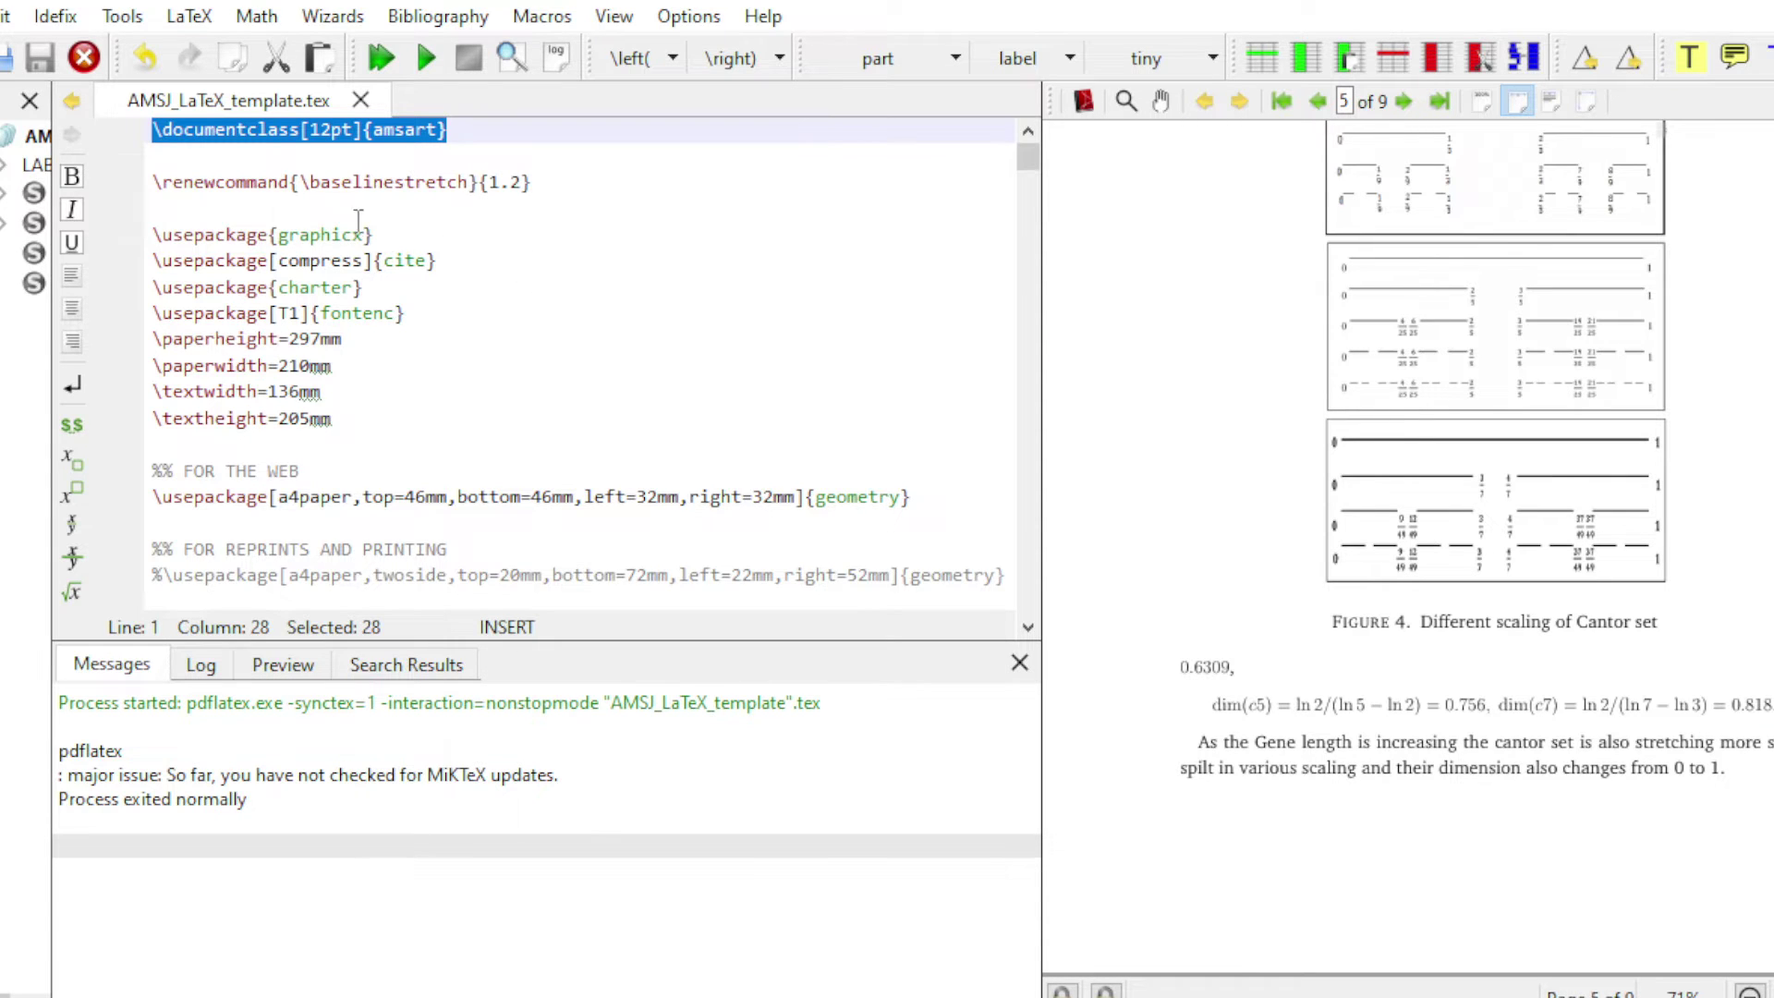
pyautogui.click(504, 287)
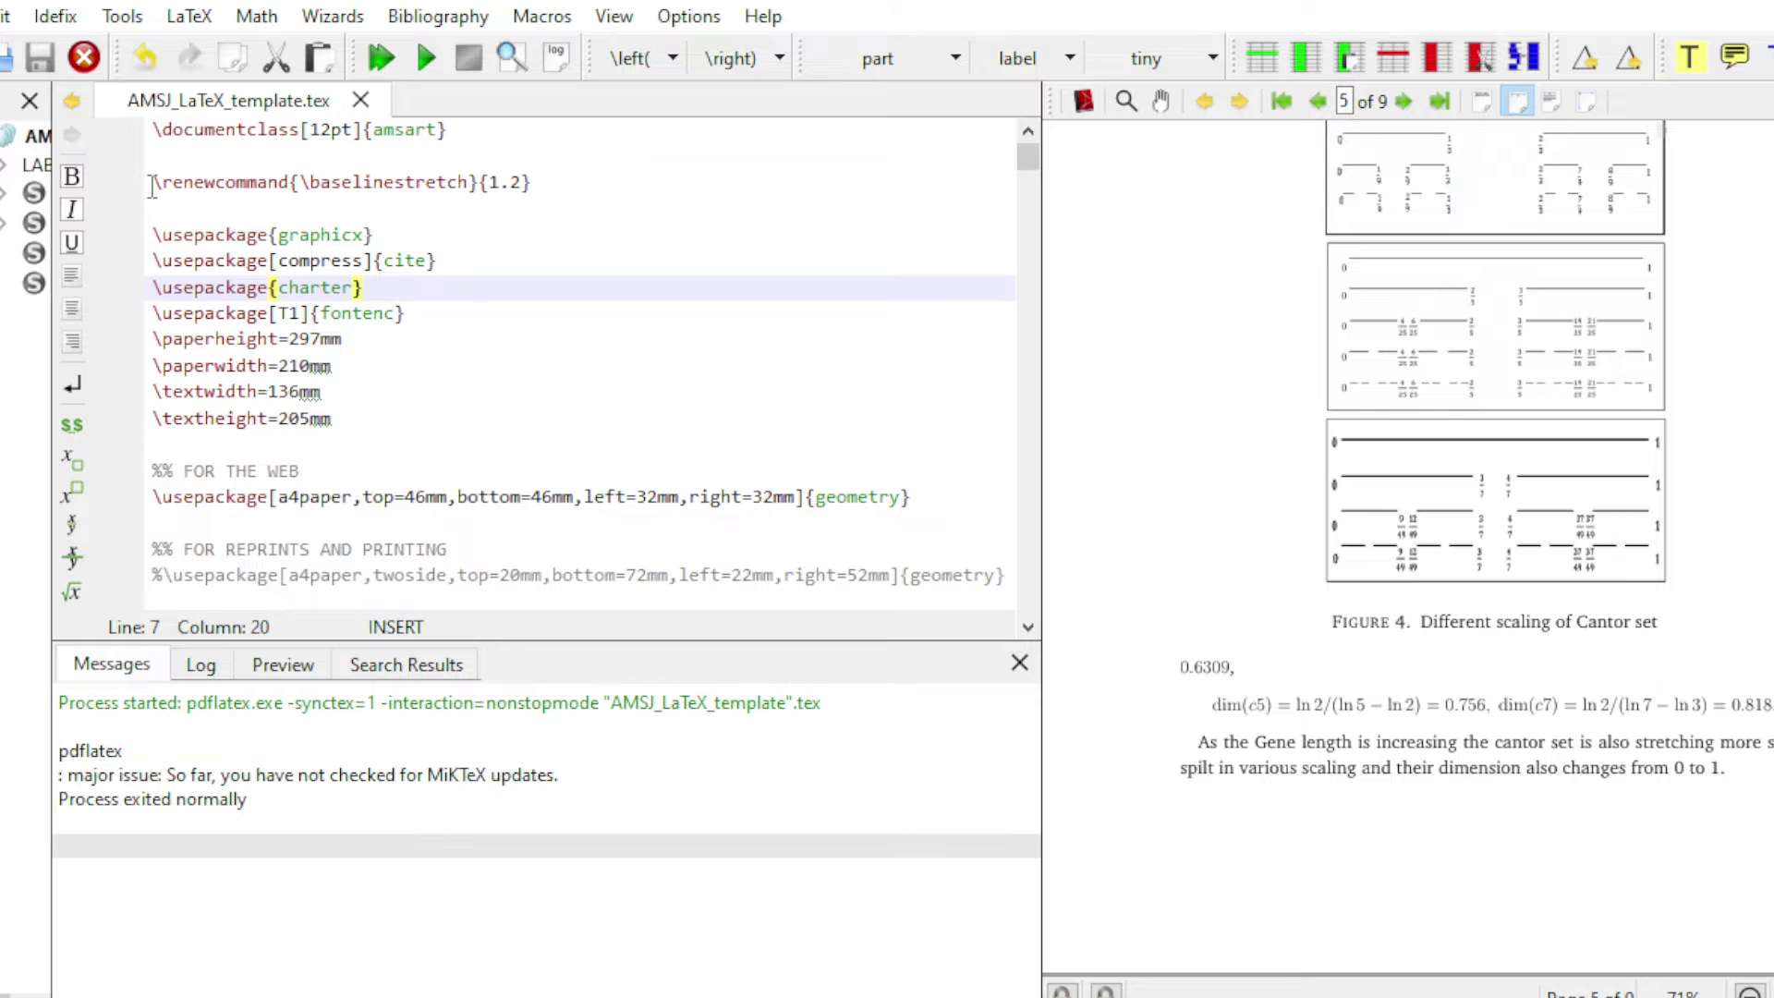
pyautogui.moveTo(153, 182); pyautogui.dragTo(539, 185)
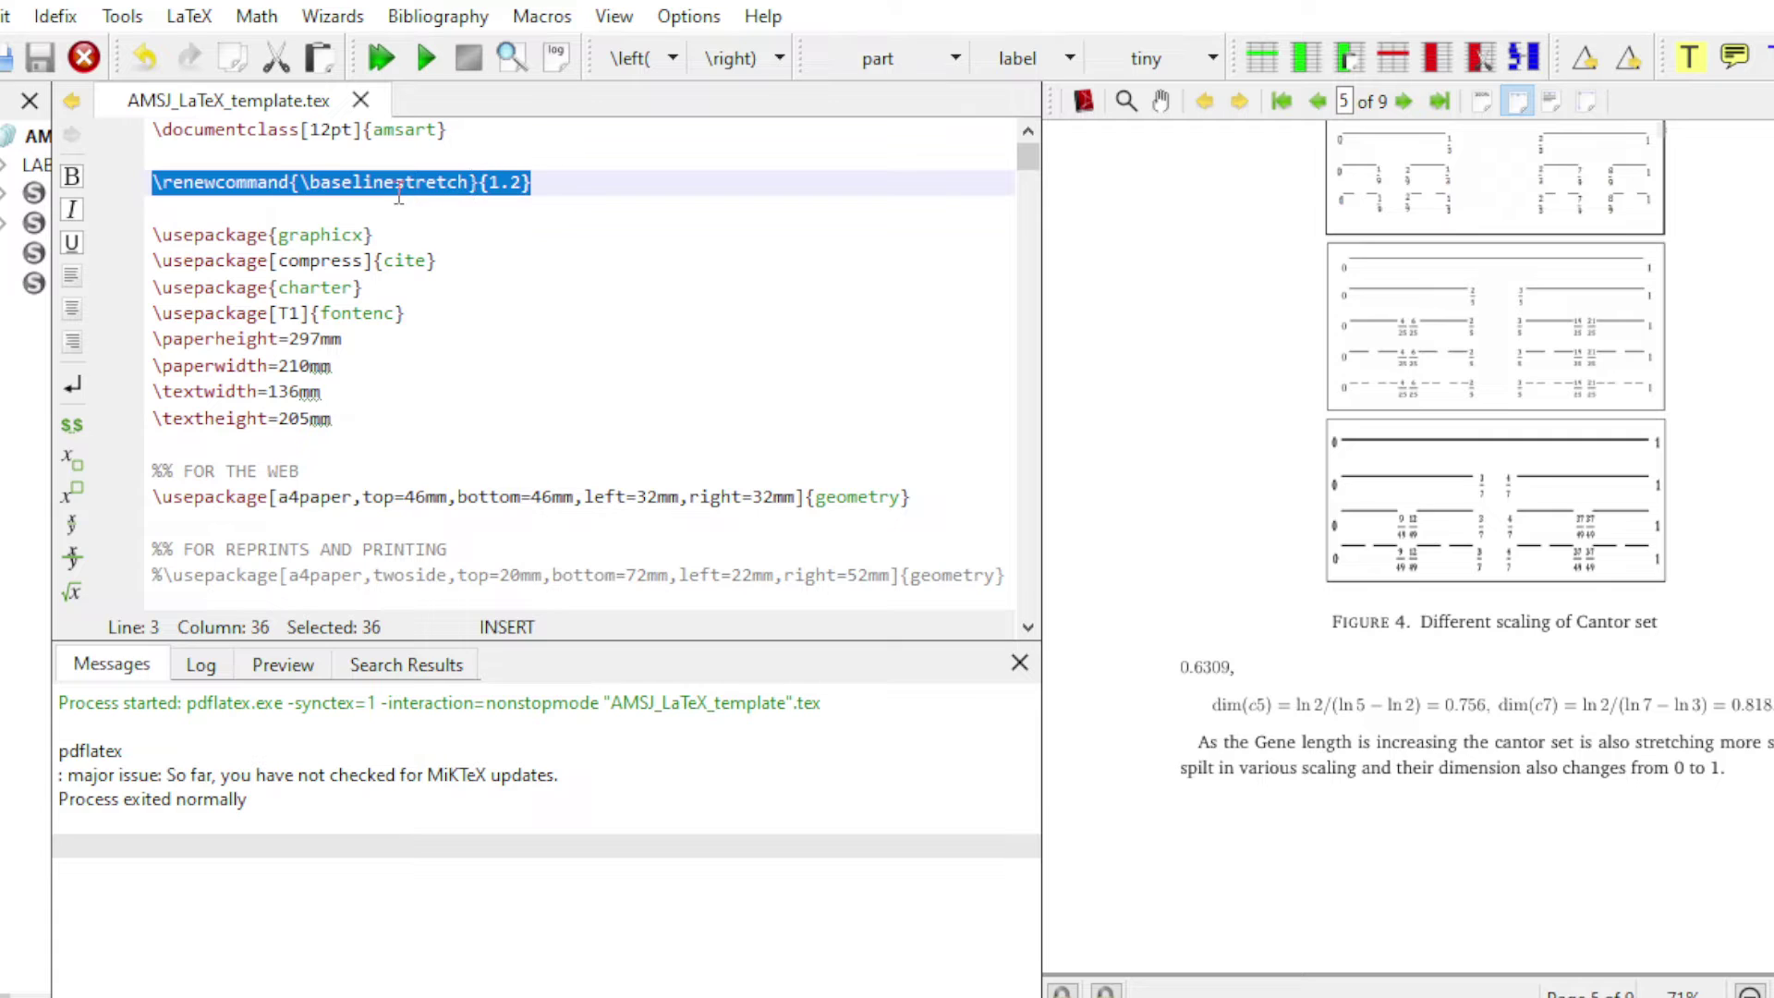
pyautogui.moveTo(490, 182); pyautogui.dragTo(522, 184)
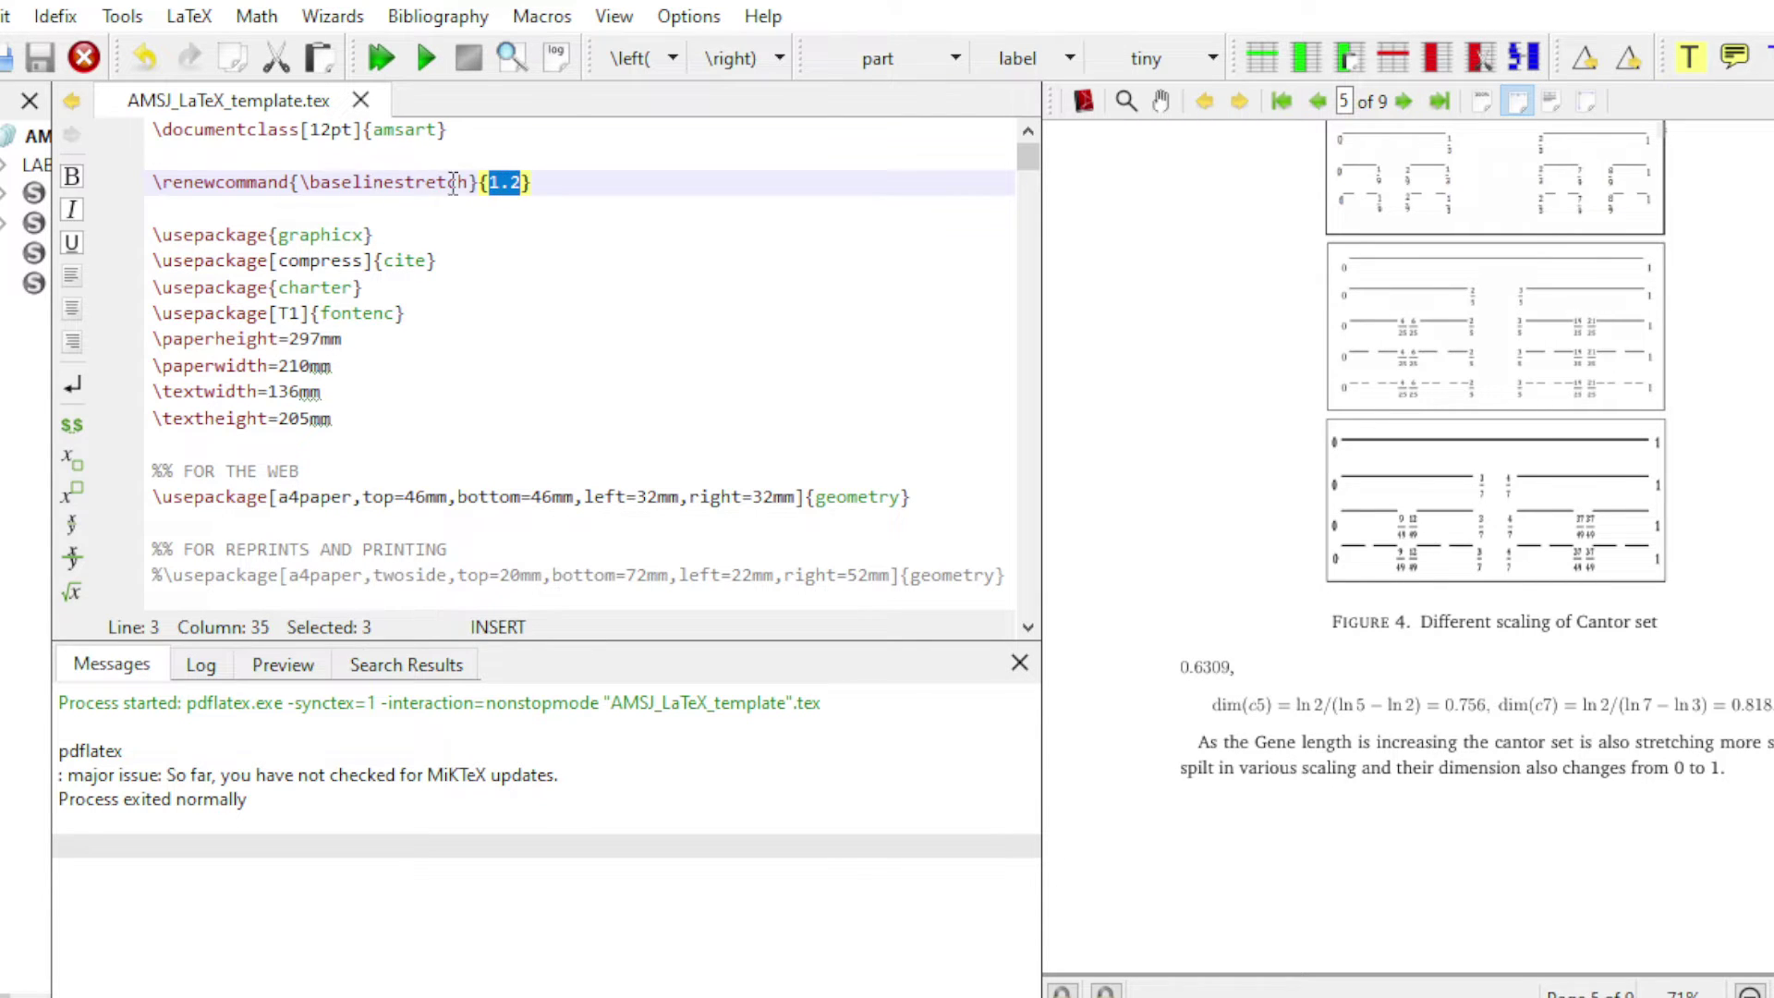
pyautogui.click(507, 282)
# - Review the graphicx, cite, charter and fontenc package lines in the preamble, highlighting each in turn
pyautogui.moveTo(153, 235); pyautogui.dragTo(387, 231)
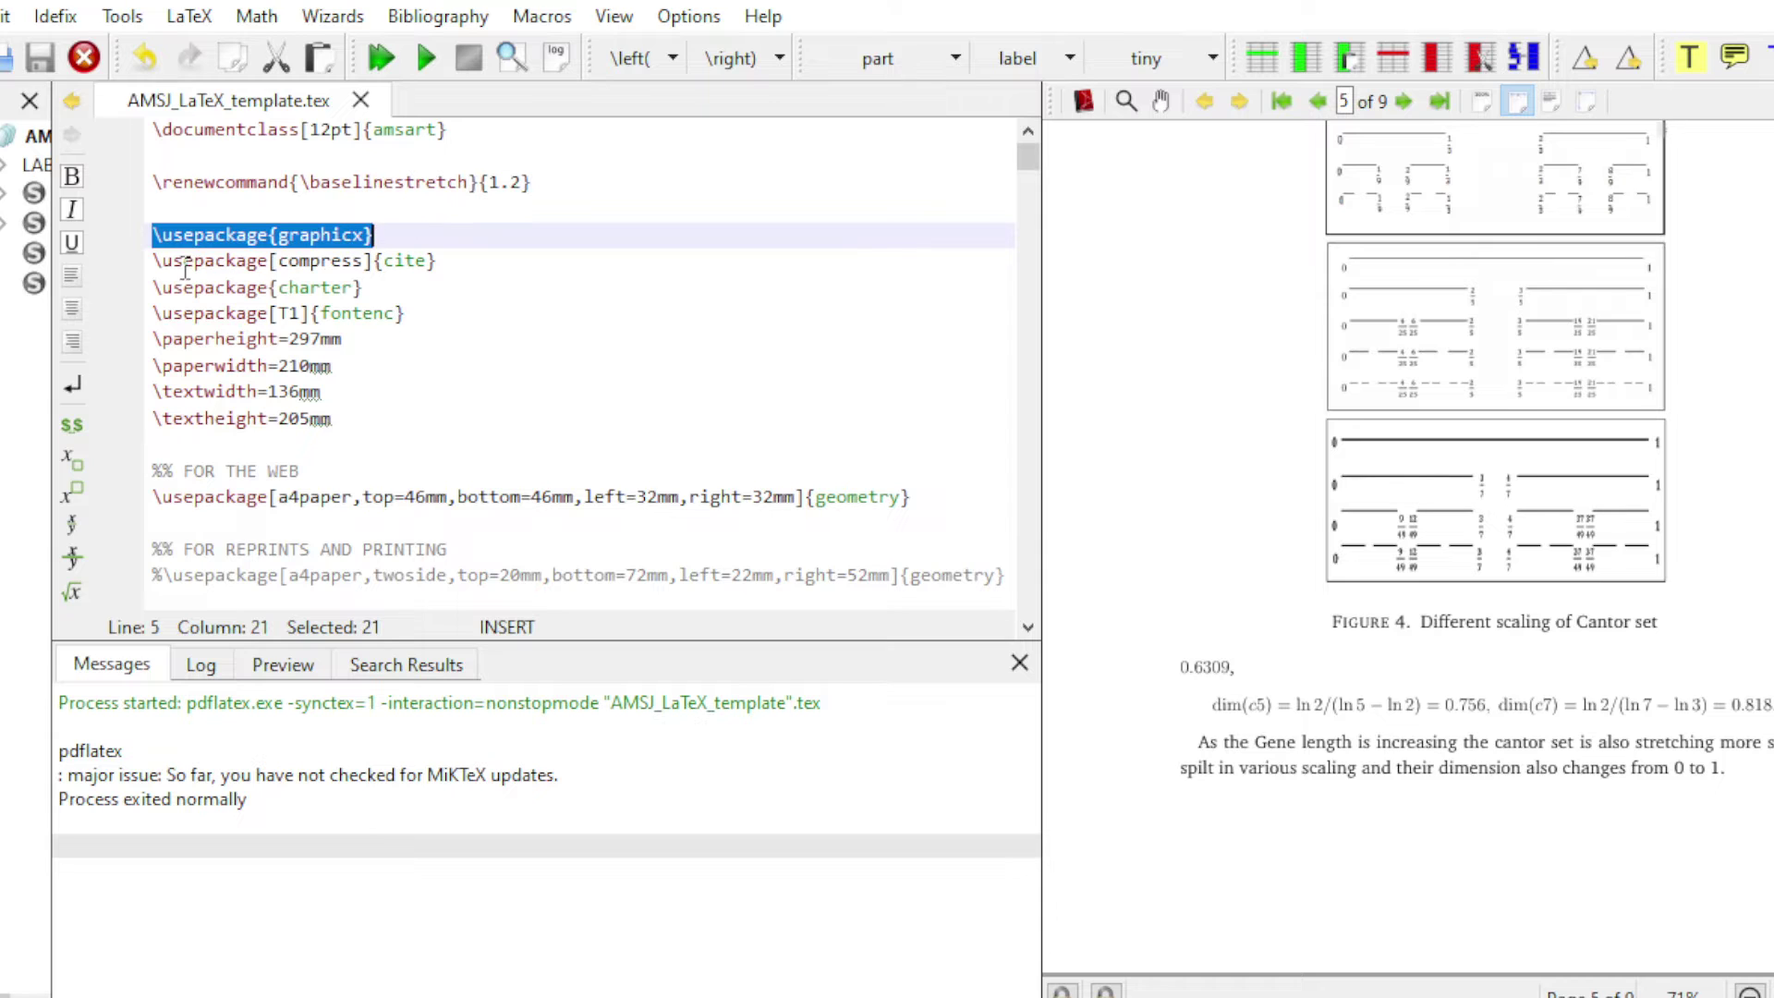
pyautogui.moveTo(157, 261); pyautogui.dragTo(440, 257)
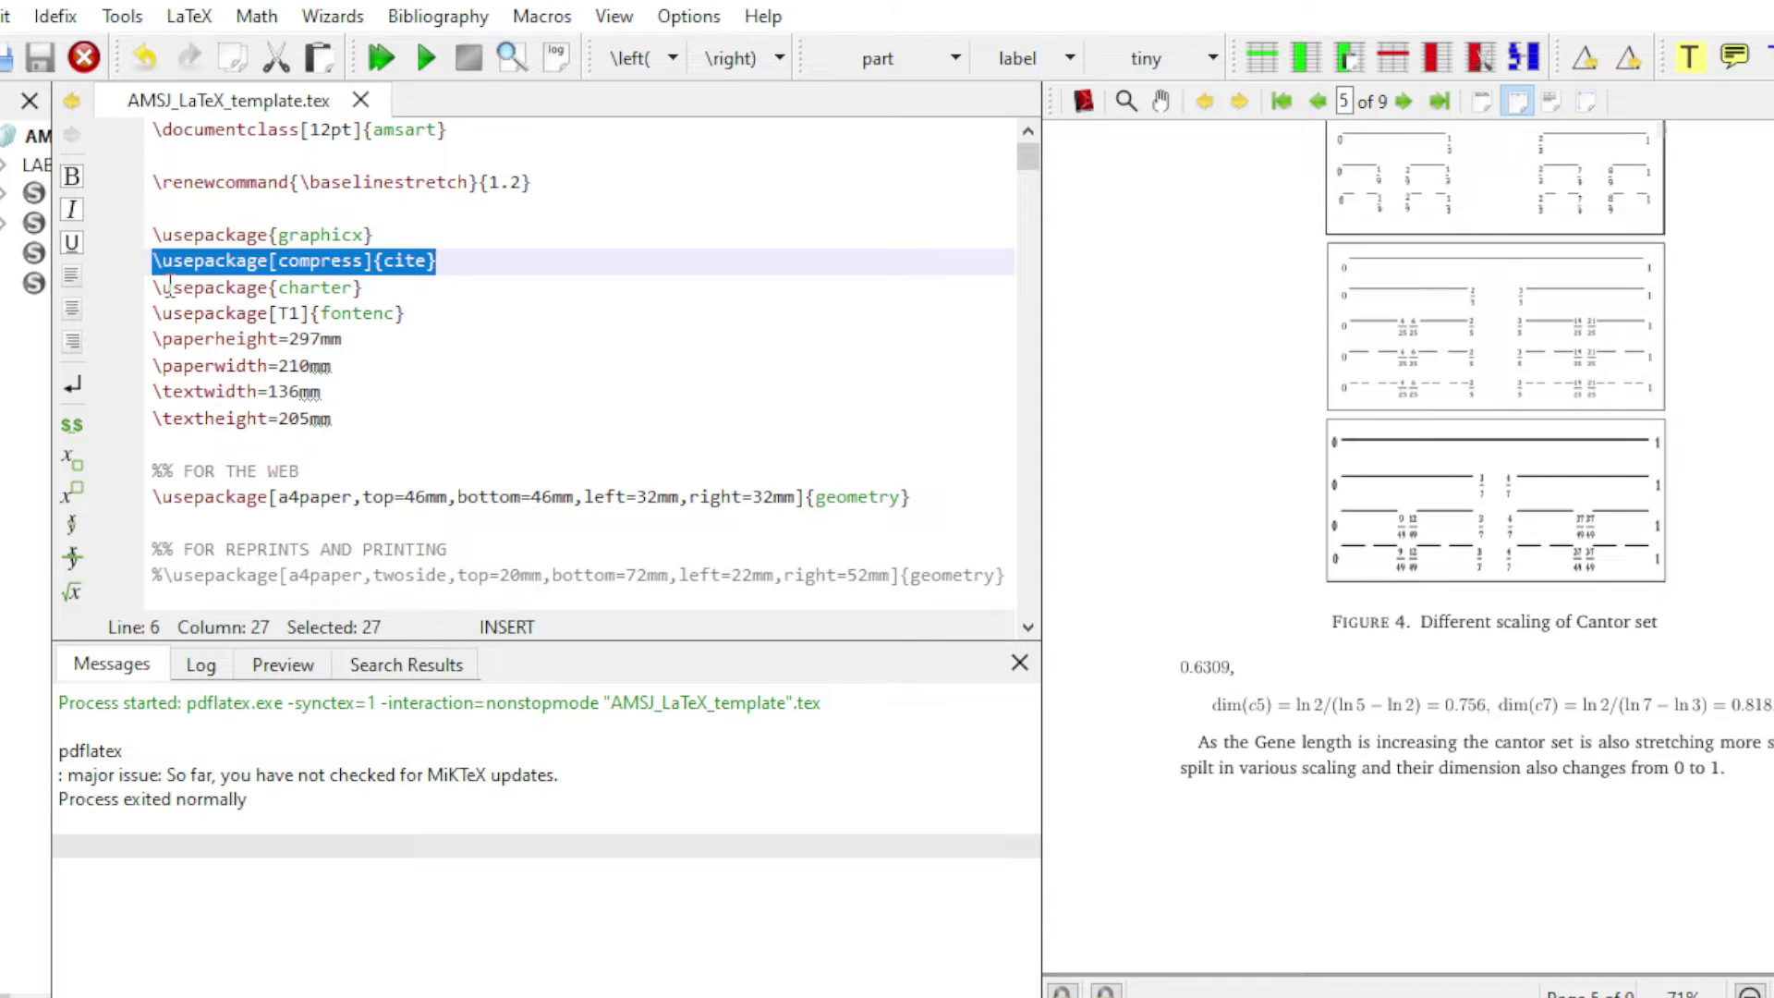
pyautogui.moveTo(154, 288); pyautogui.dragTo(365, 288)
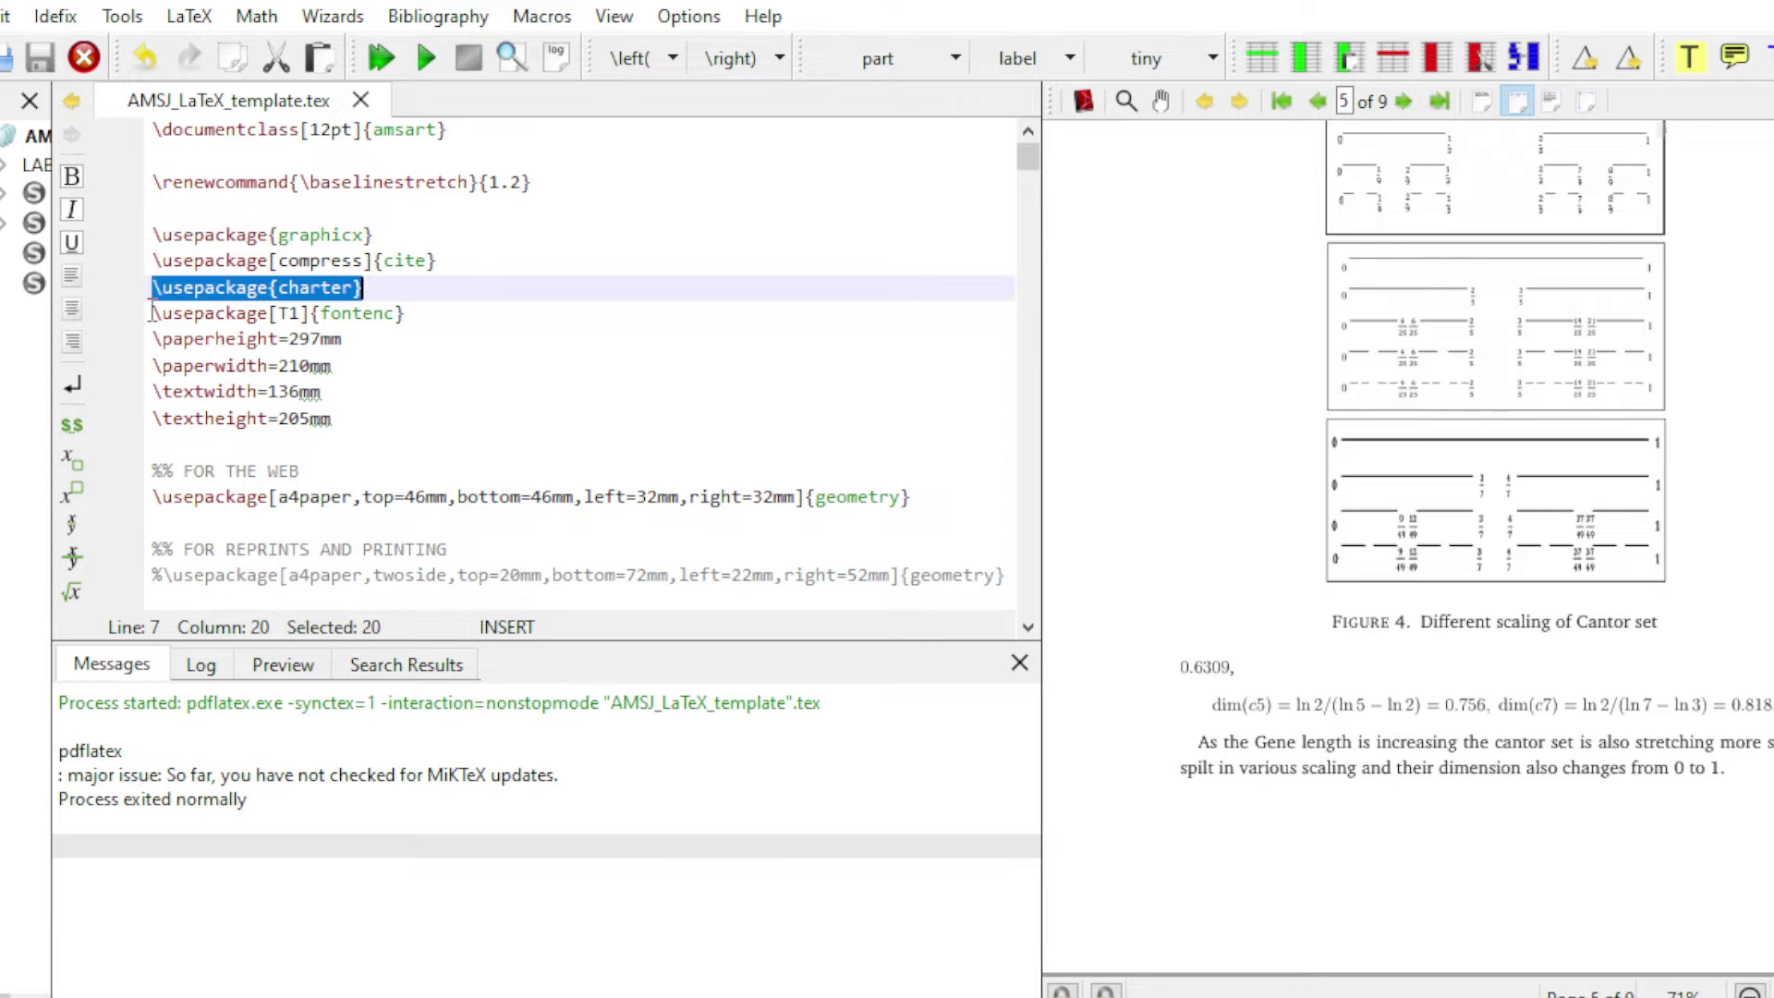
pyautogui.moveTo(154, 315); pyautogui.dragTo(418, 322)
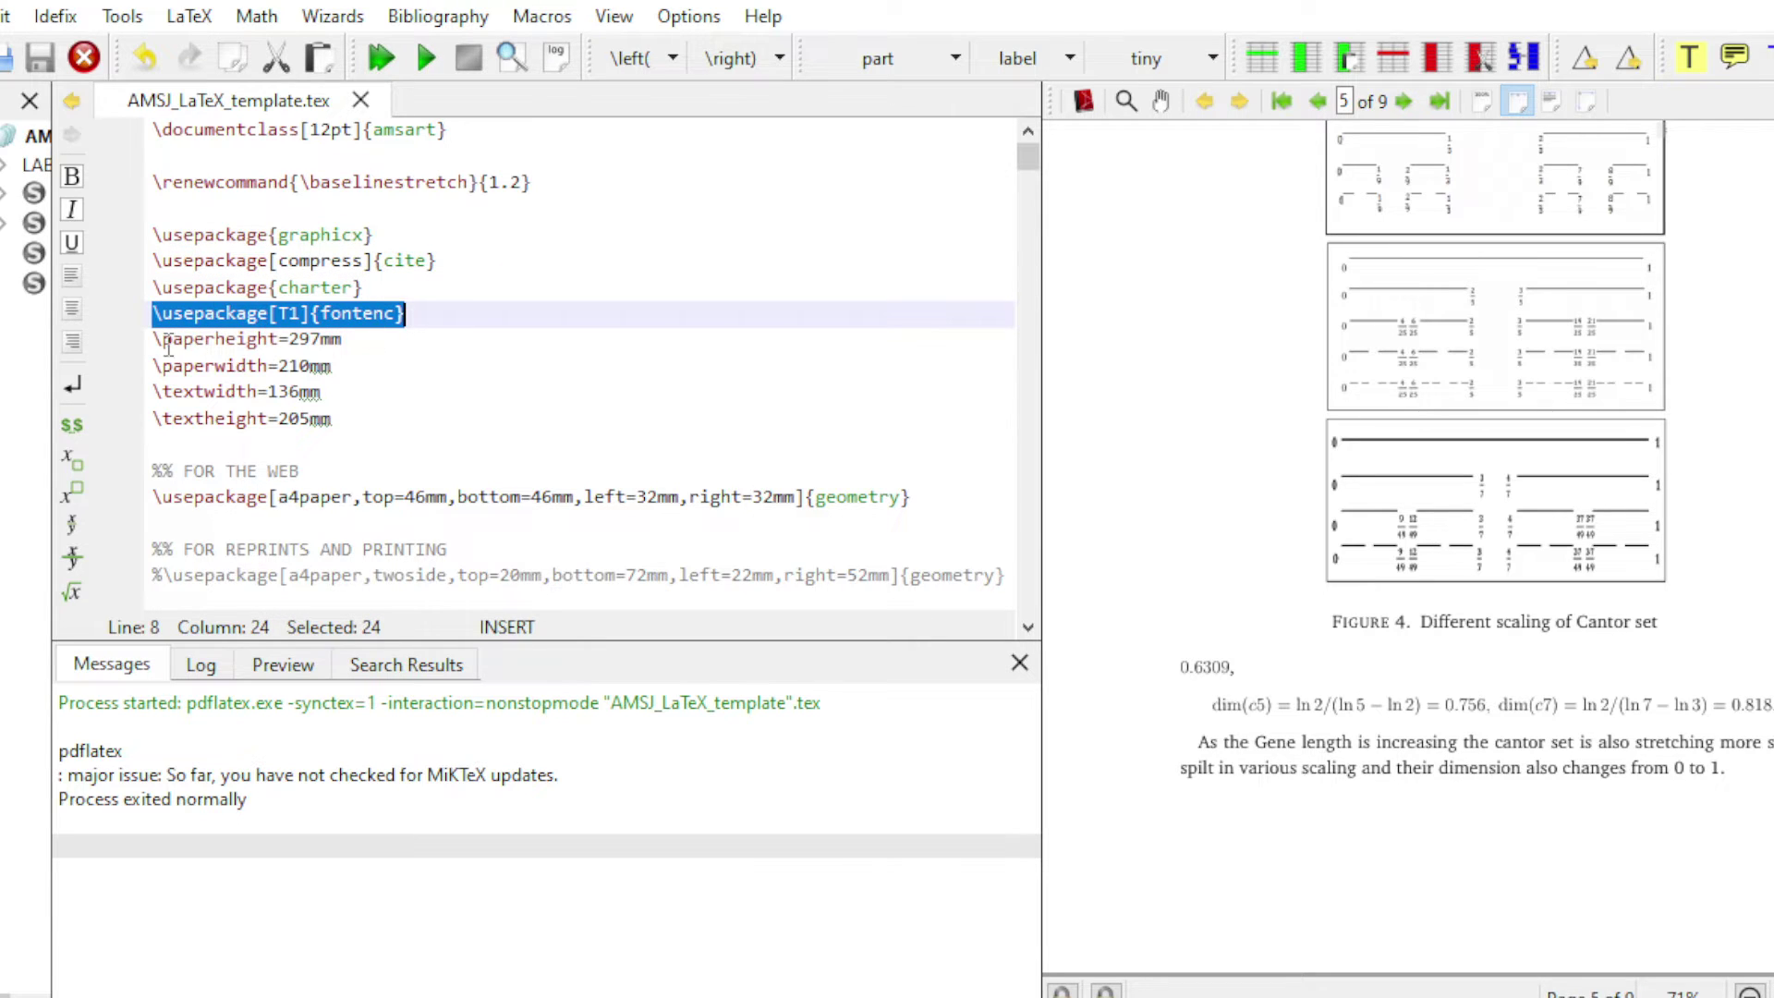
# - Review the paper and text dimension settings and the geometry package line for the web, highlighting each
pyautogui.moveTo(153, 340); pyautogui.dragTo(343, 421)
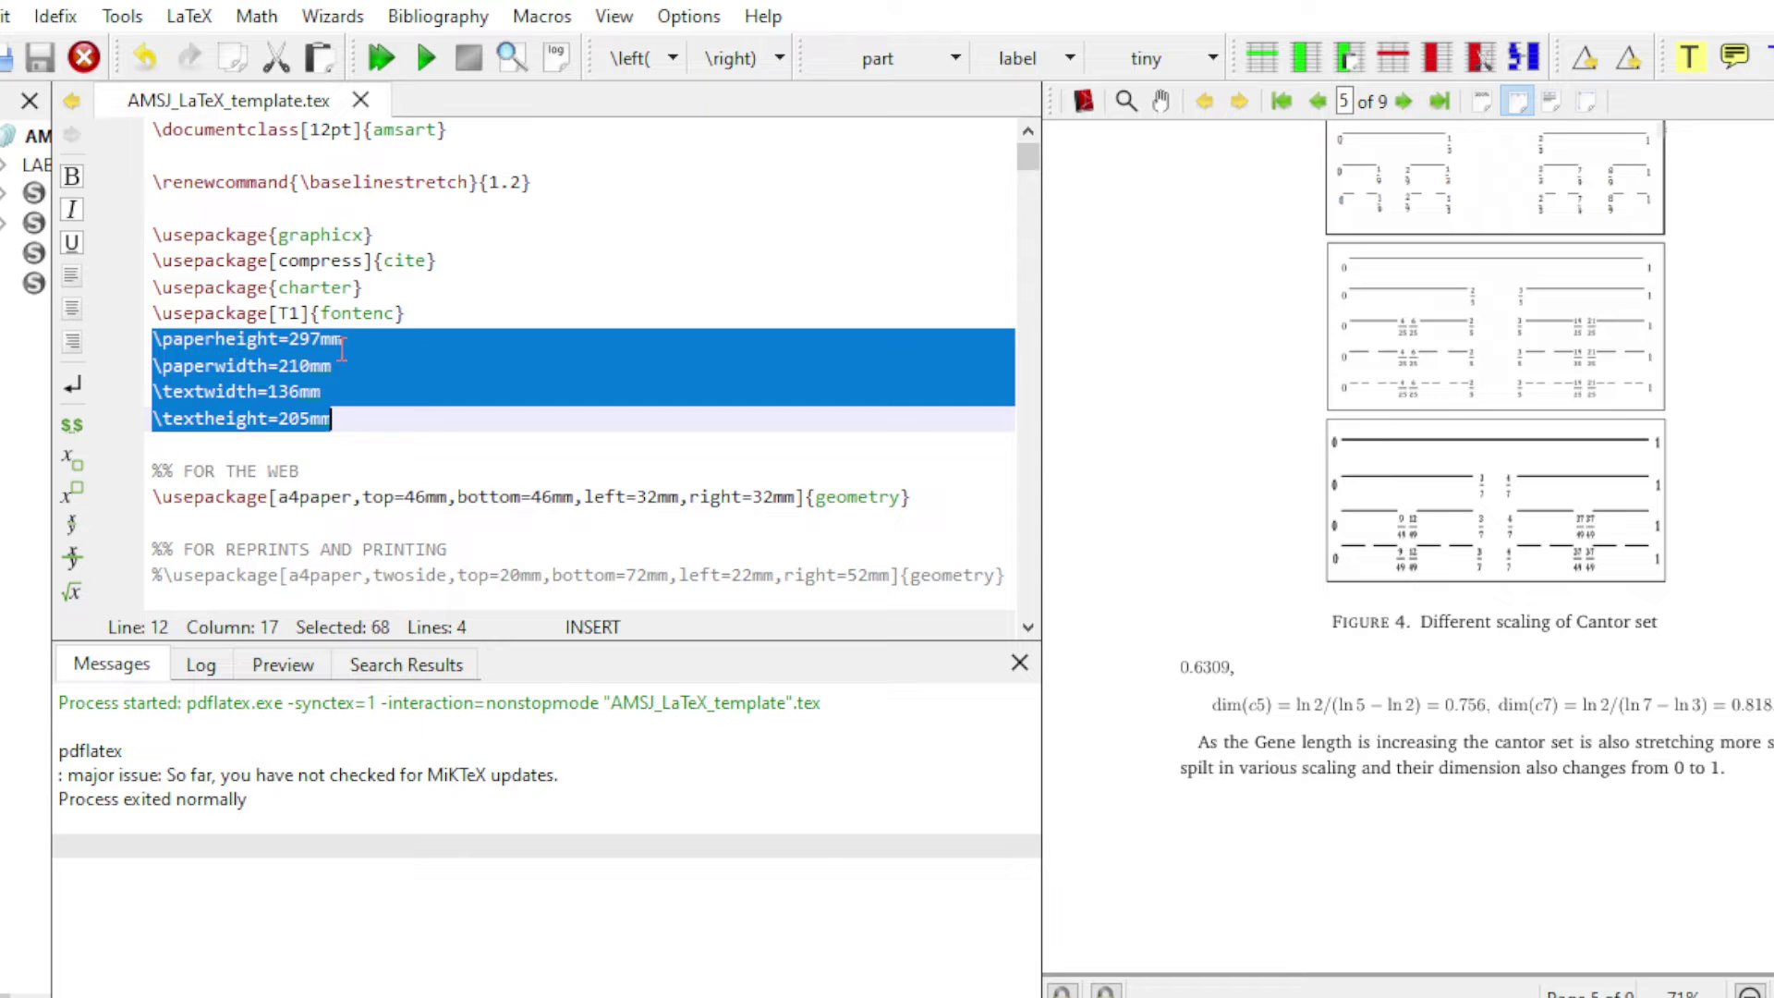
pyautogui.click(436, 441)
pyautogui.moveTo(153, 339); pyautogui.dragTo(350, 367)
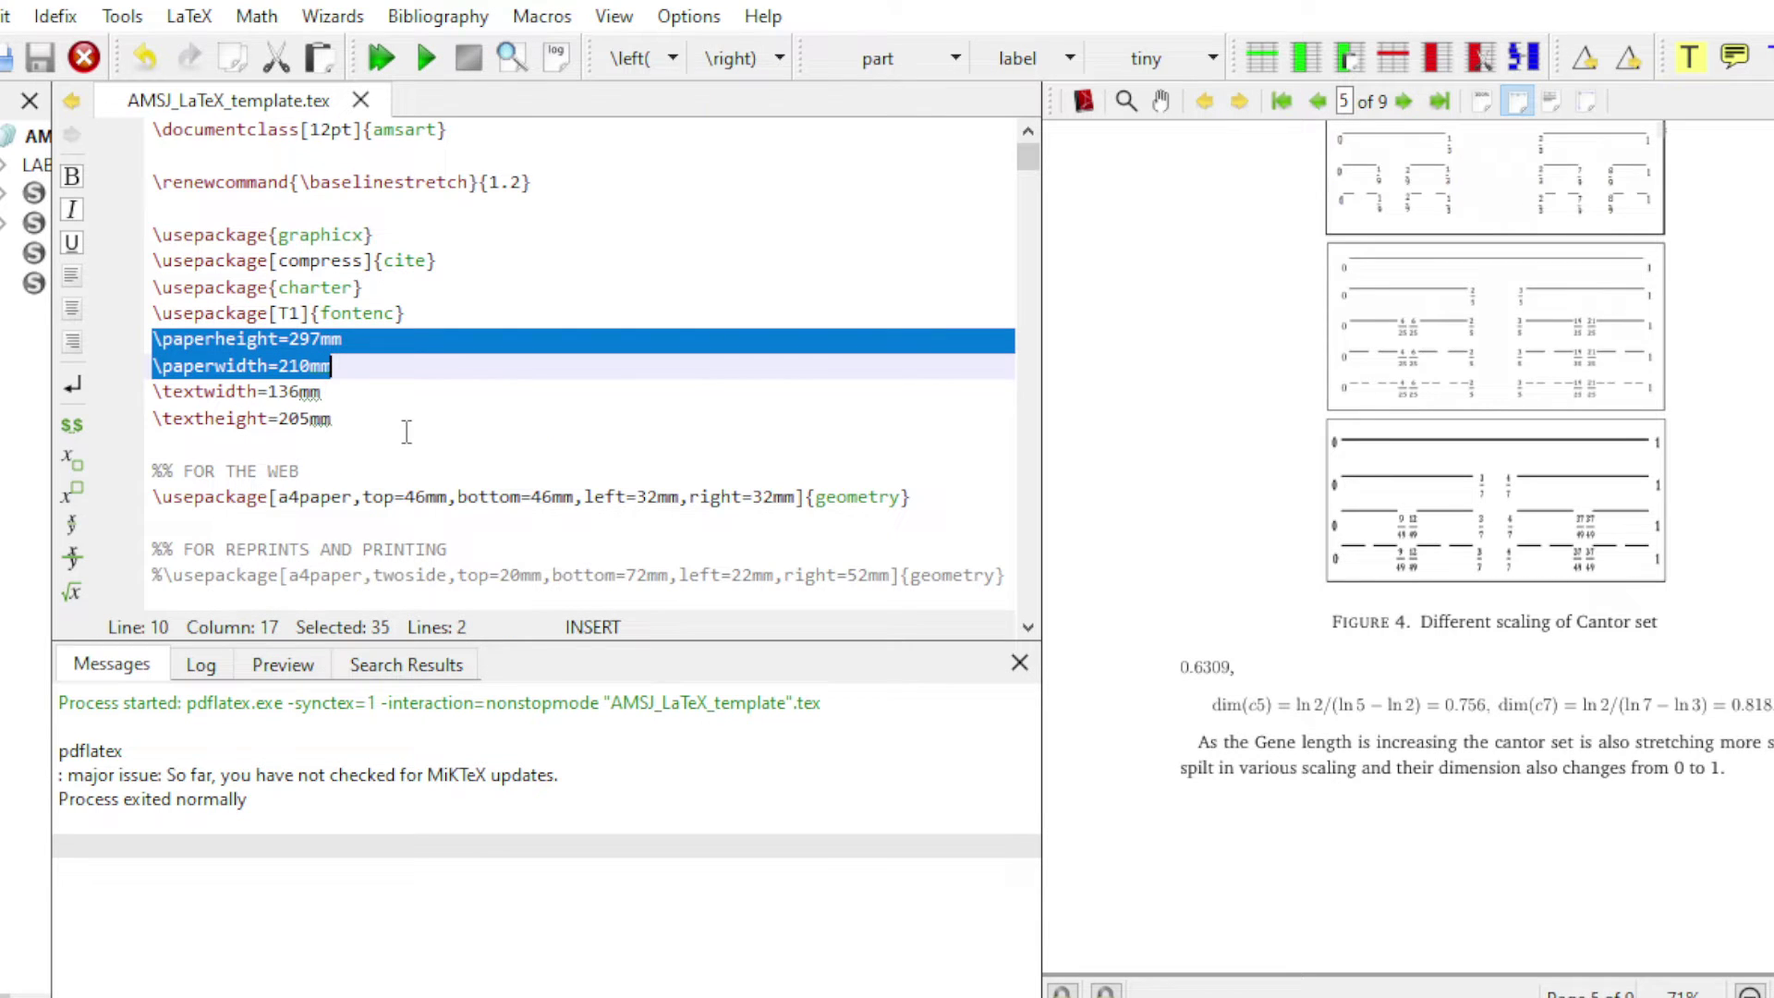
pyautogui.scroll(-1, 407, 426)
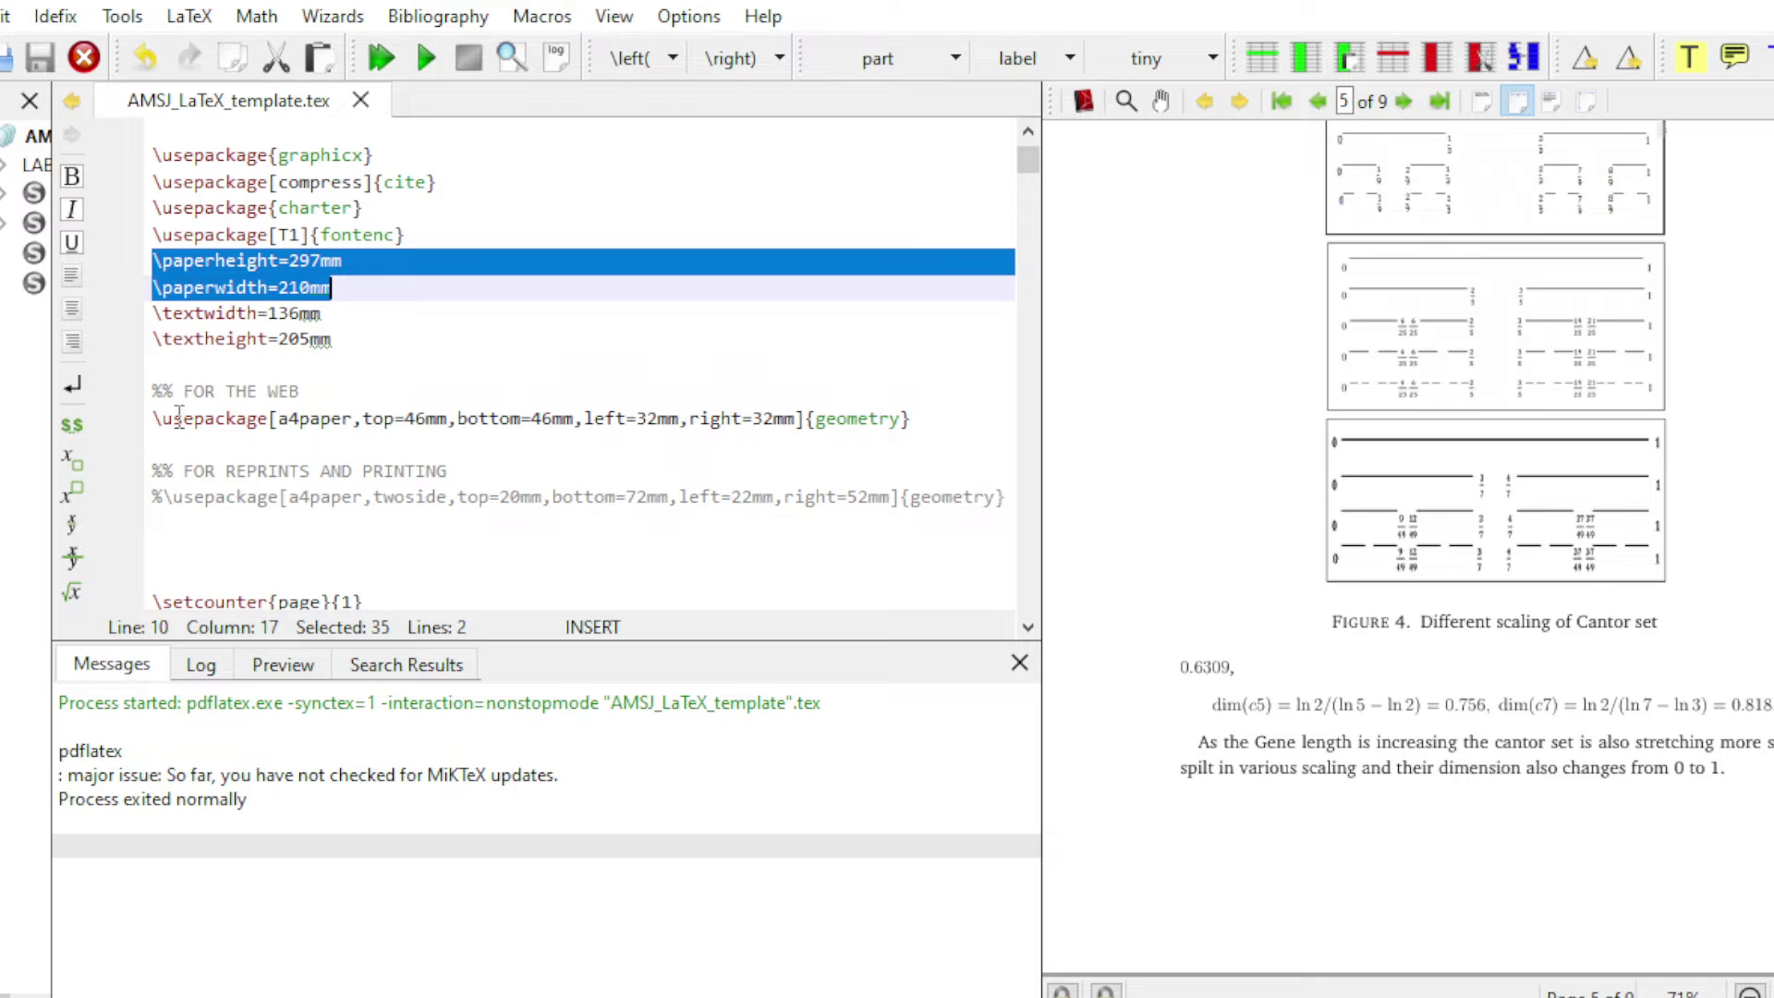
pyautogui.moveTo(153, 422); pyautogui.dragTo(930, 419)
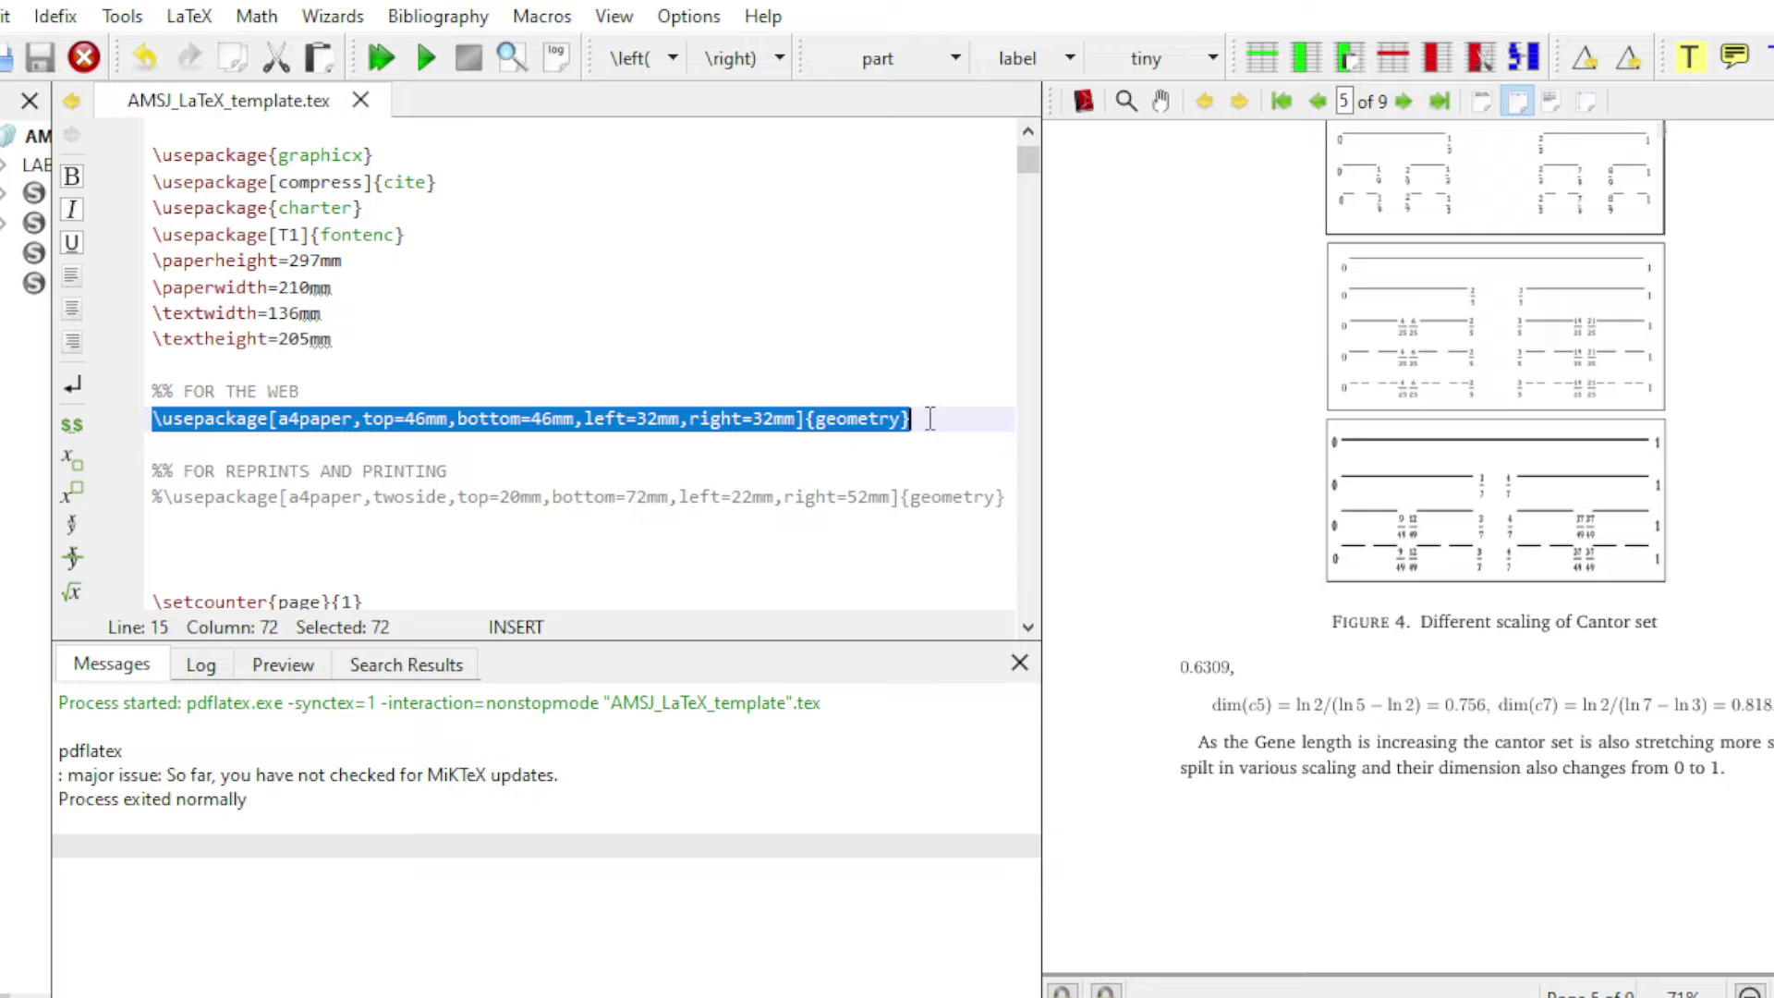
# - Highlight the page counter command in the preamble and examine the page number at the foot of the first page in the PDF preview
pyautogui.scroll(-5, 781, 406)
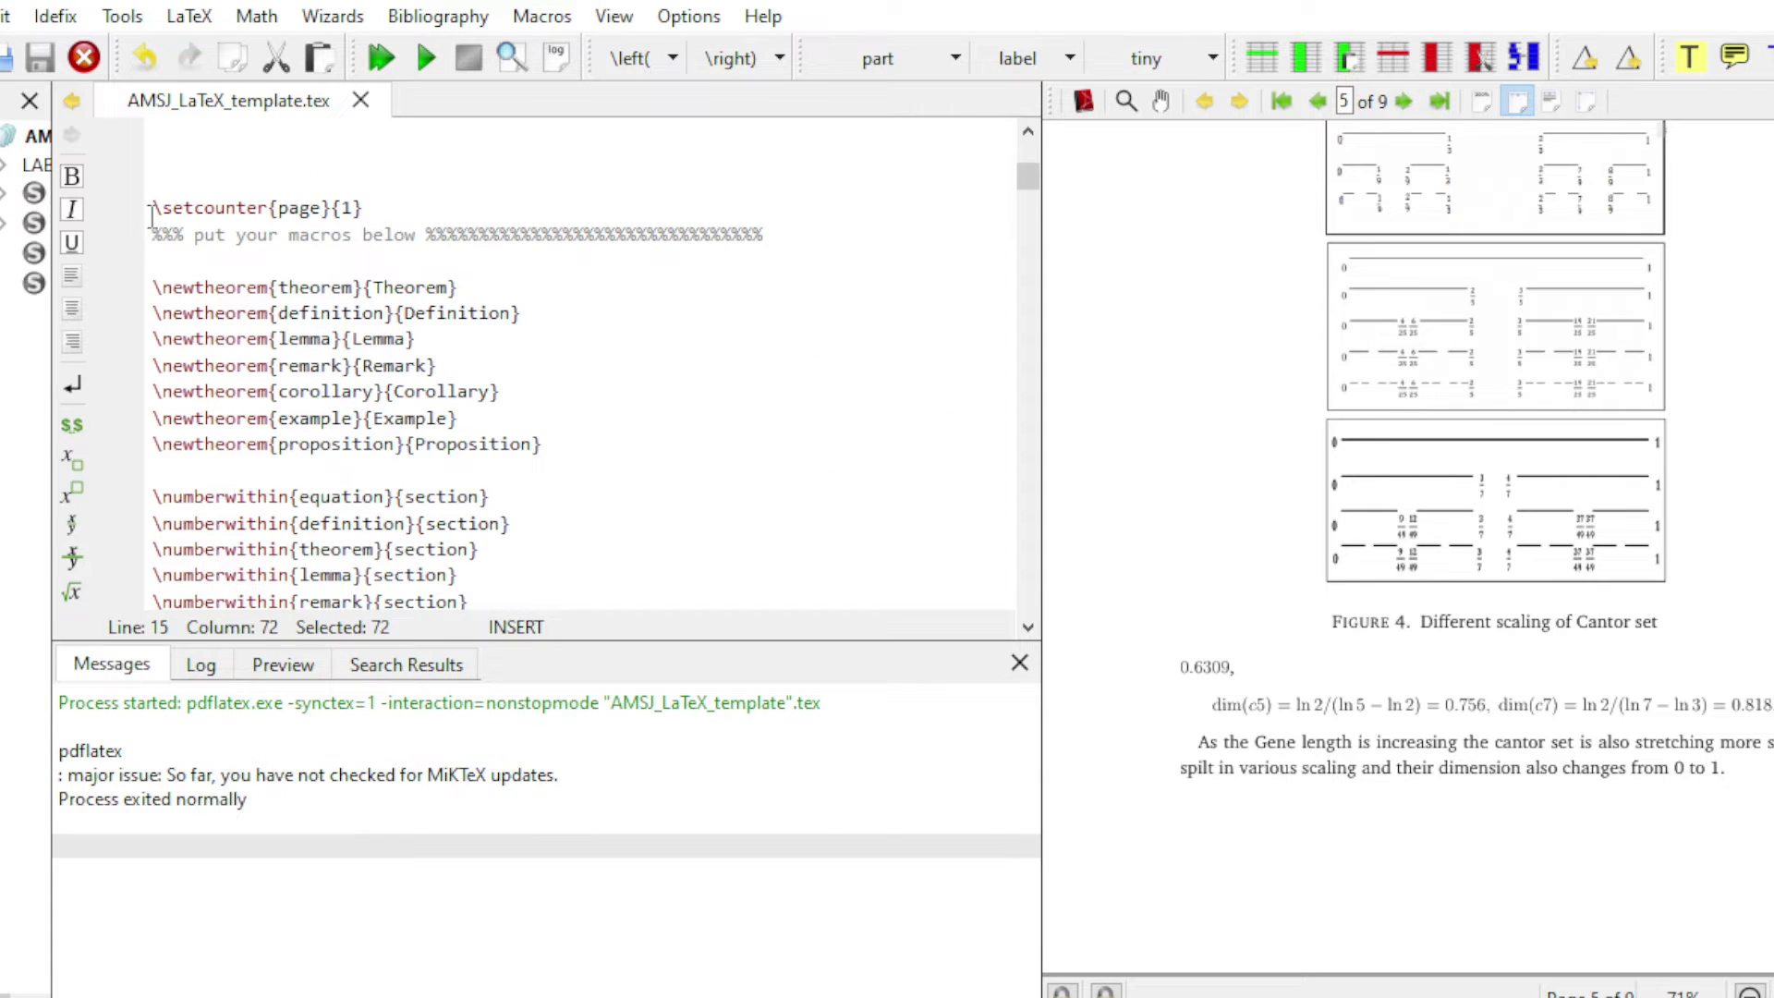
pyautogui.moveTo(153, 208); pyautogui.dragTo(388, 207)
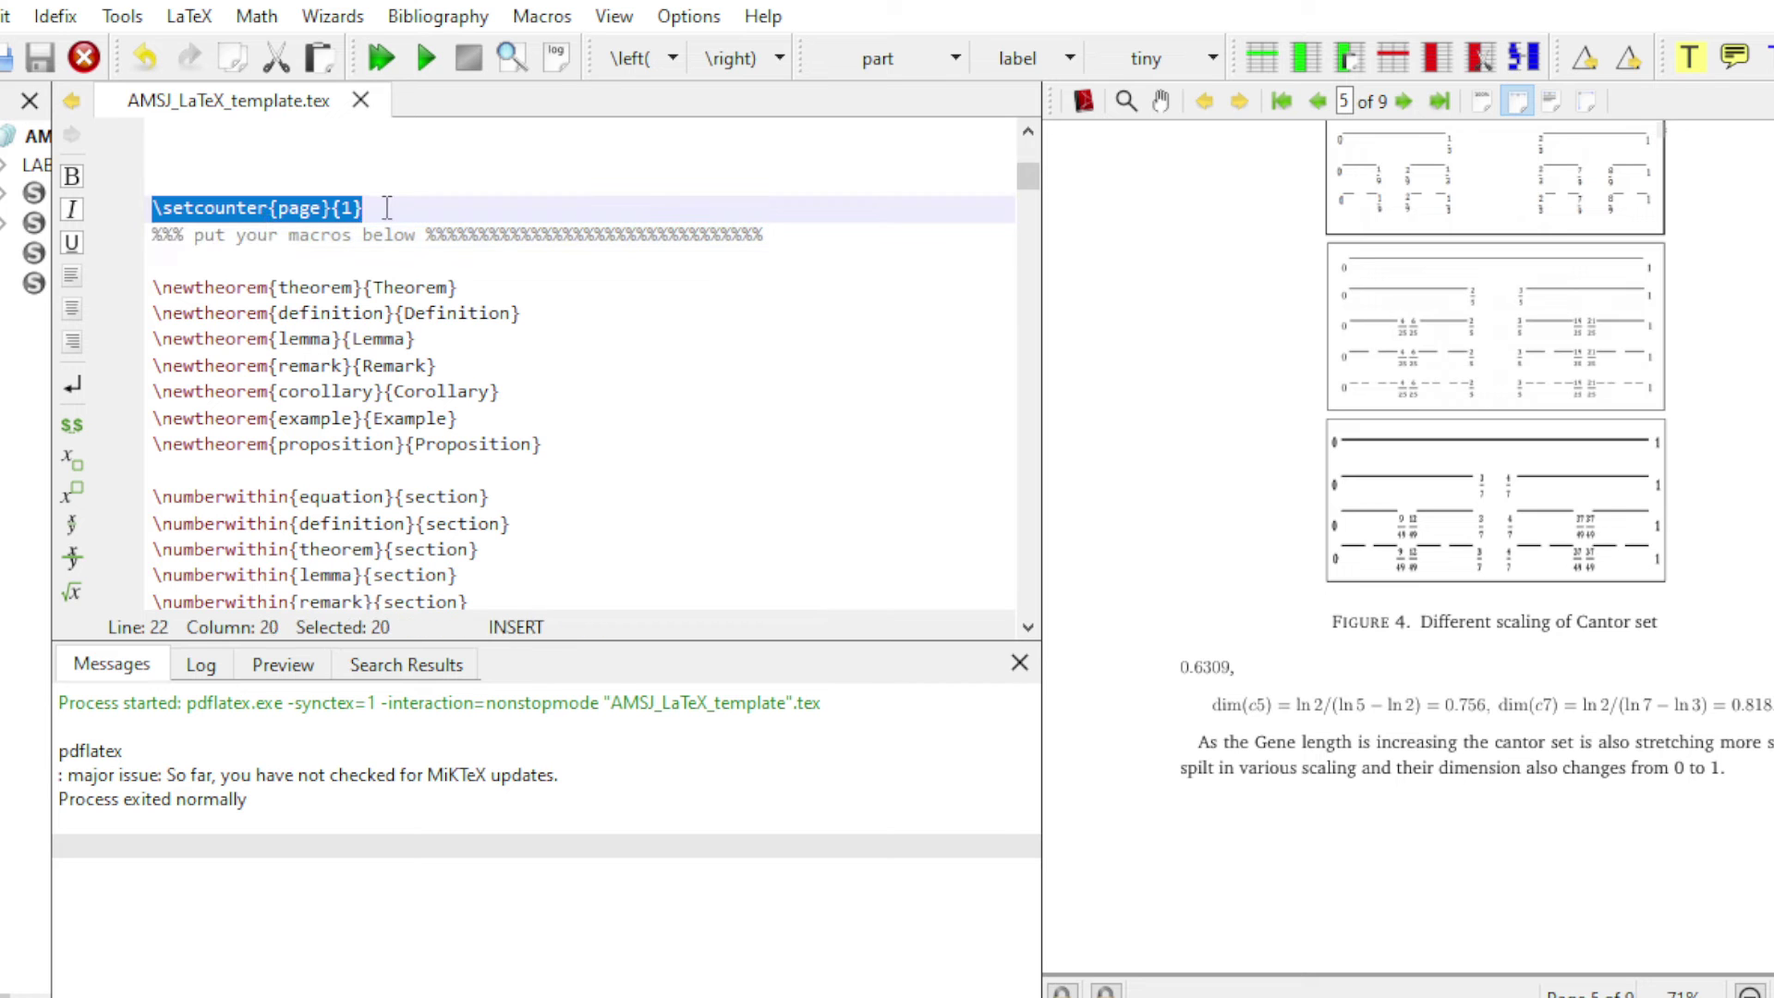
pyautogui.scroll(6, 1588, 573)
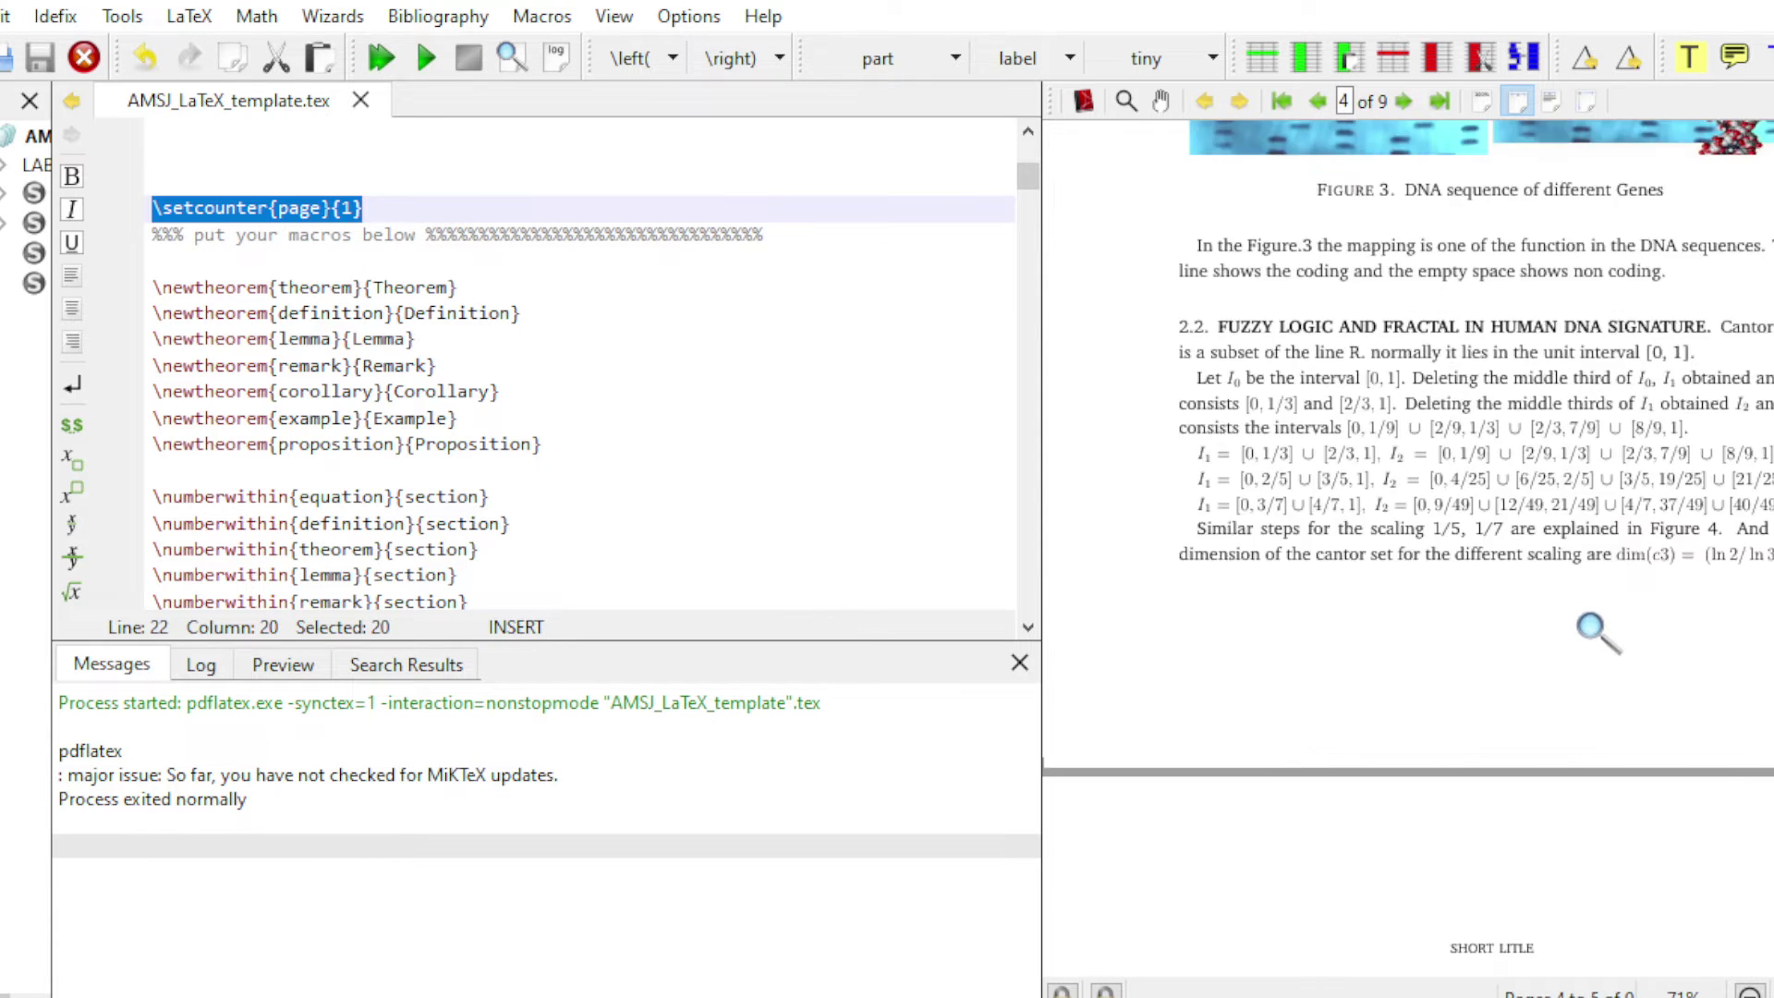
pyautogui.scroll(10, 1597, 633)
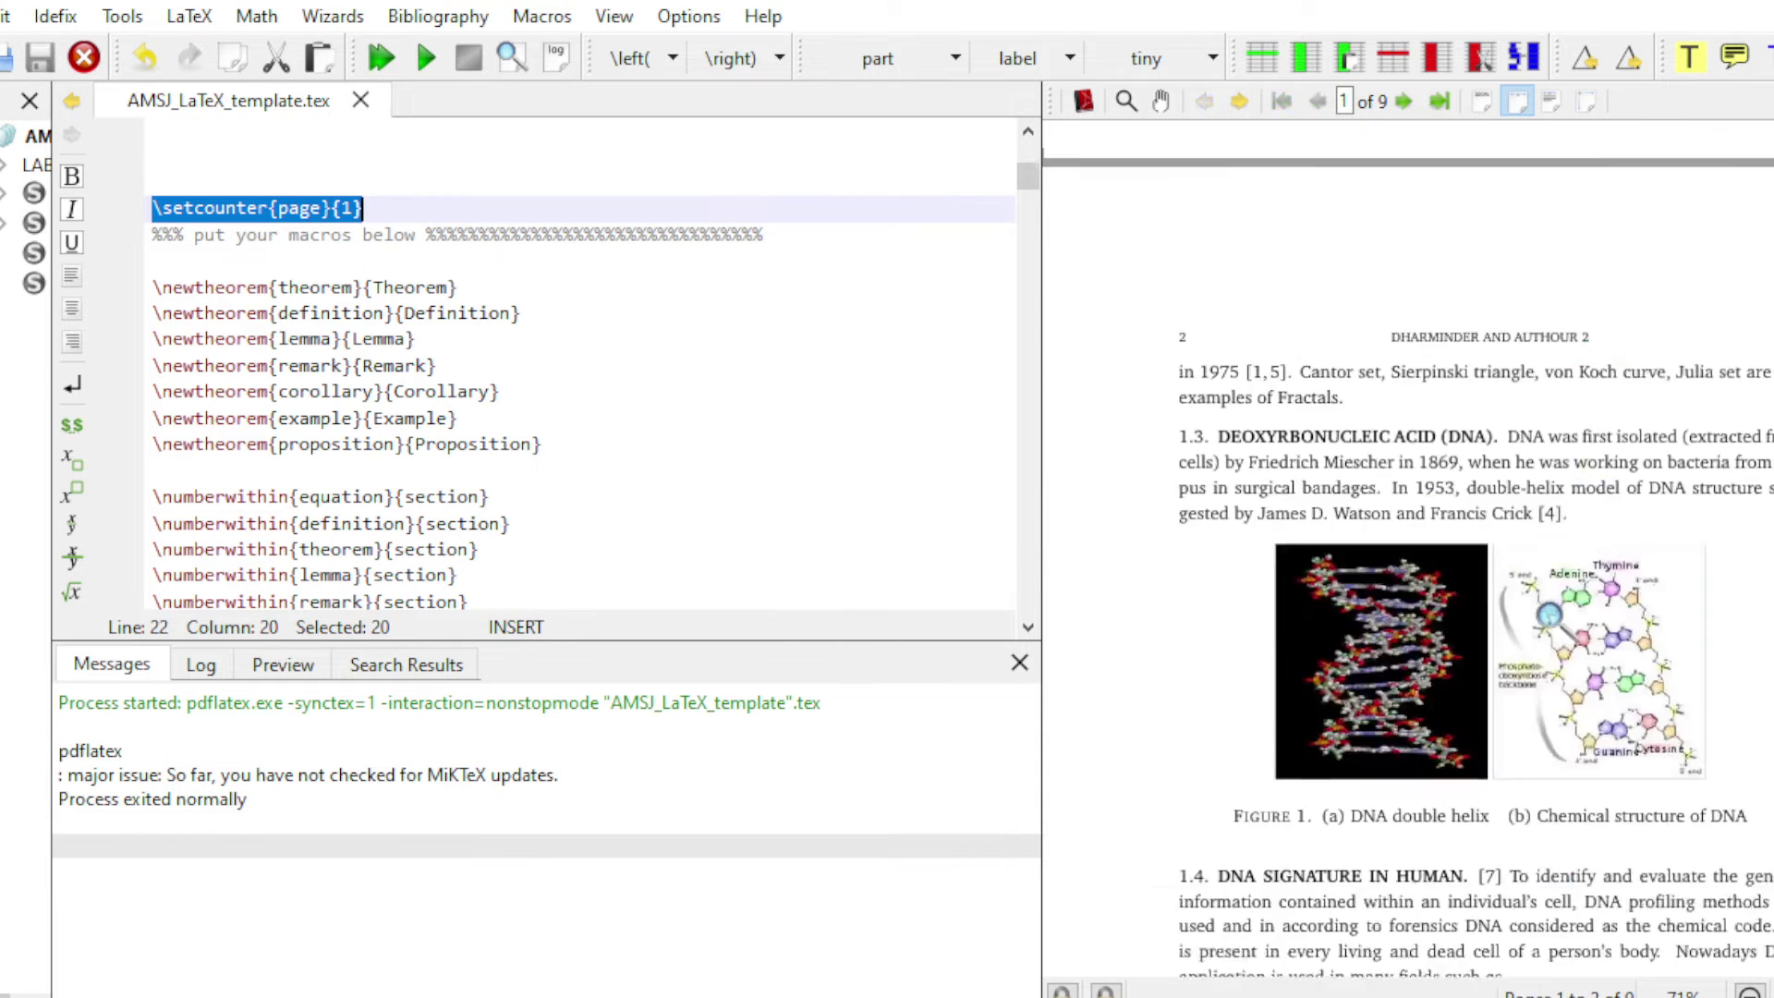
pyautogui.scroll(6, 1548, 622)
pyautogui.scroll(1, 1546, 622)
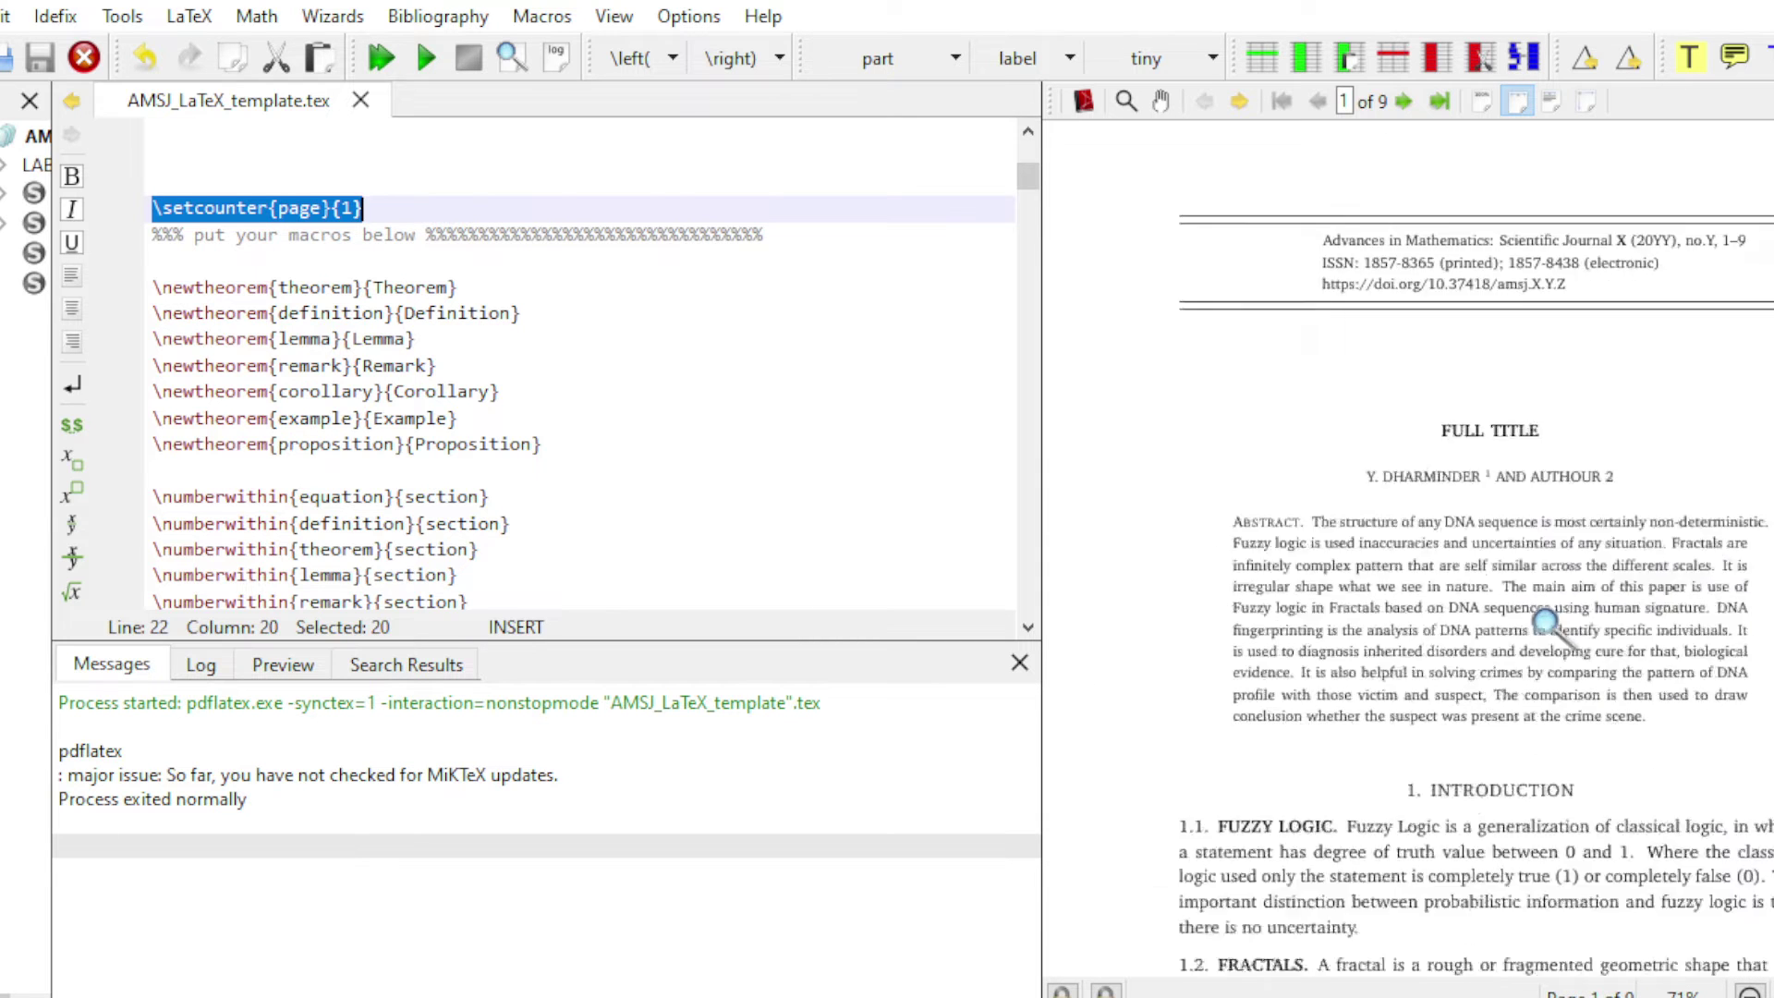
pyautogui.scroll(-3, 1419, 621)
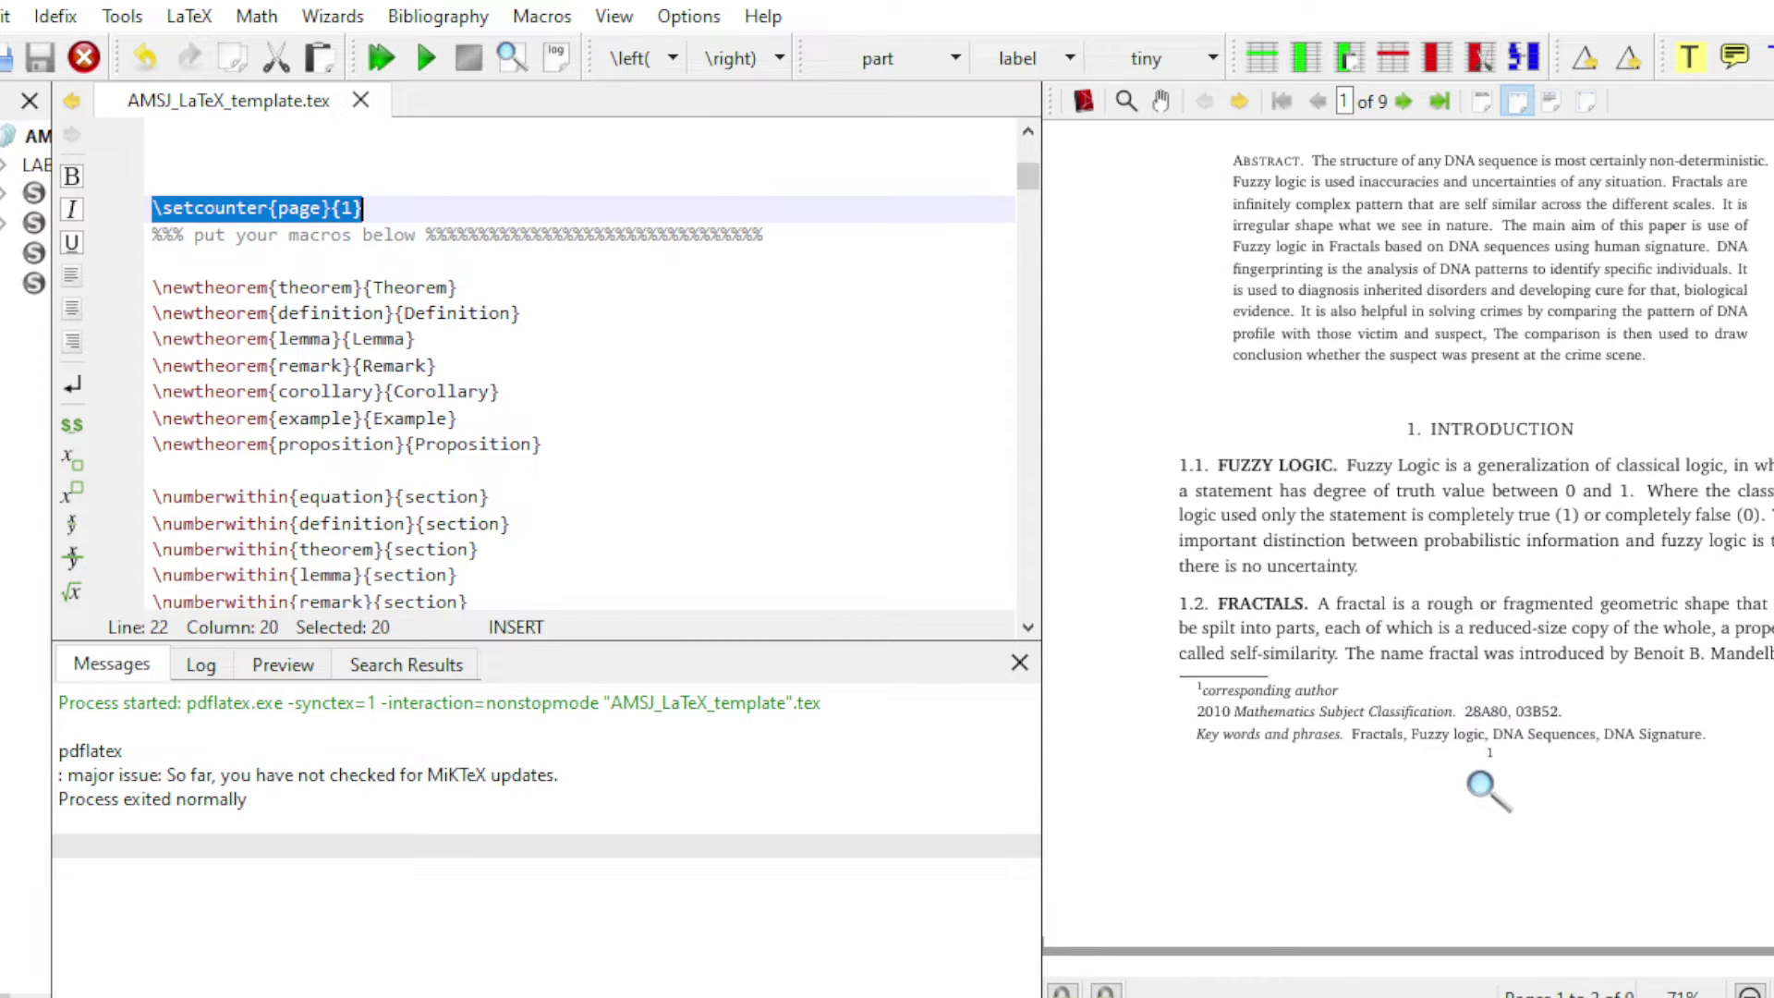
# - Set the starting page counter to 5, recompile the document and magnify the page number in the preview
pyautogui.click(357, 207)
pyautogui.press('BackSpace')
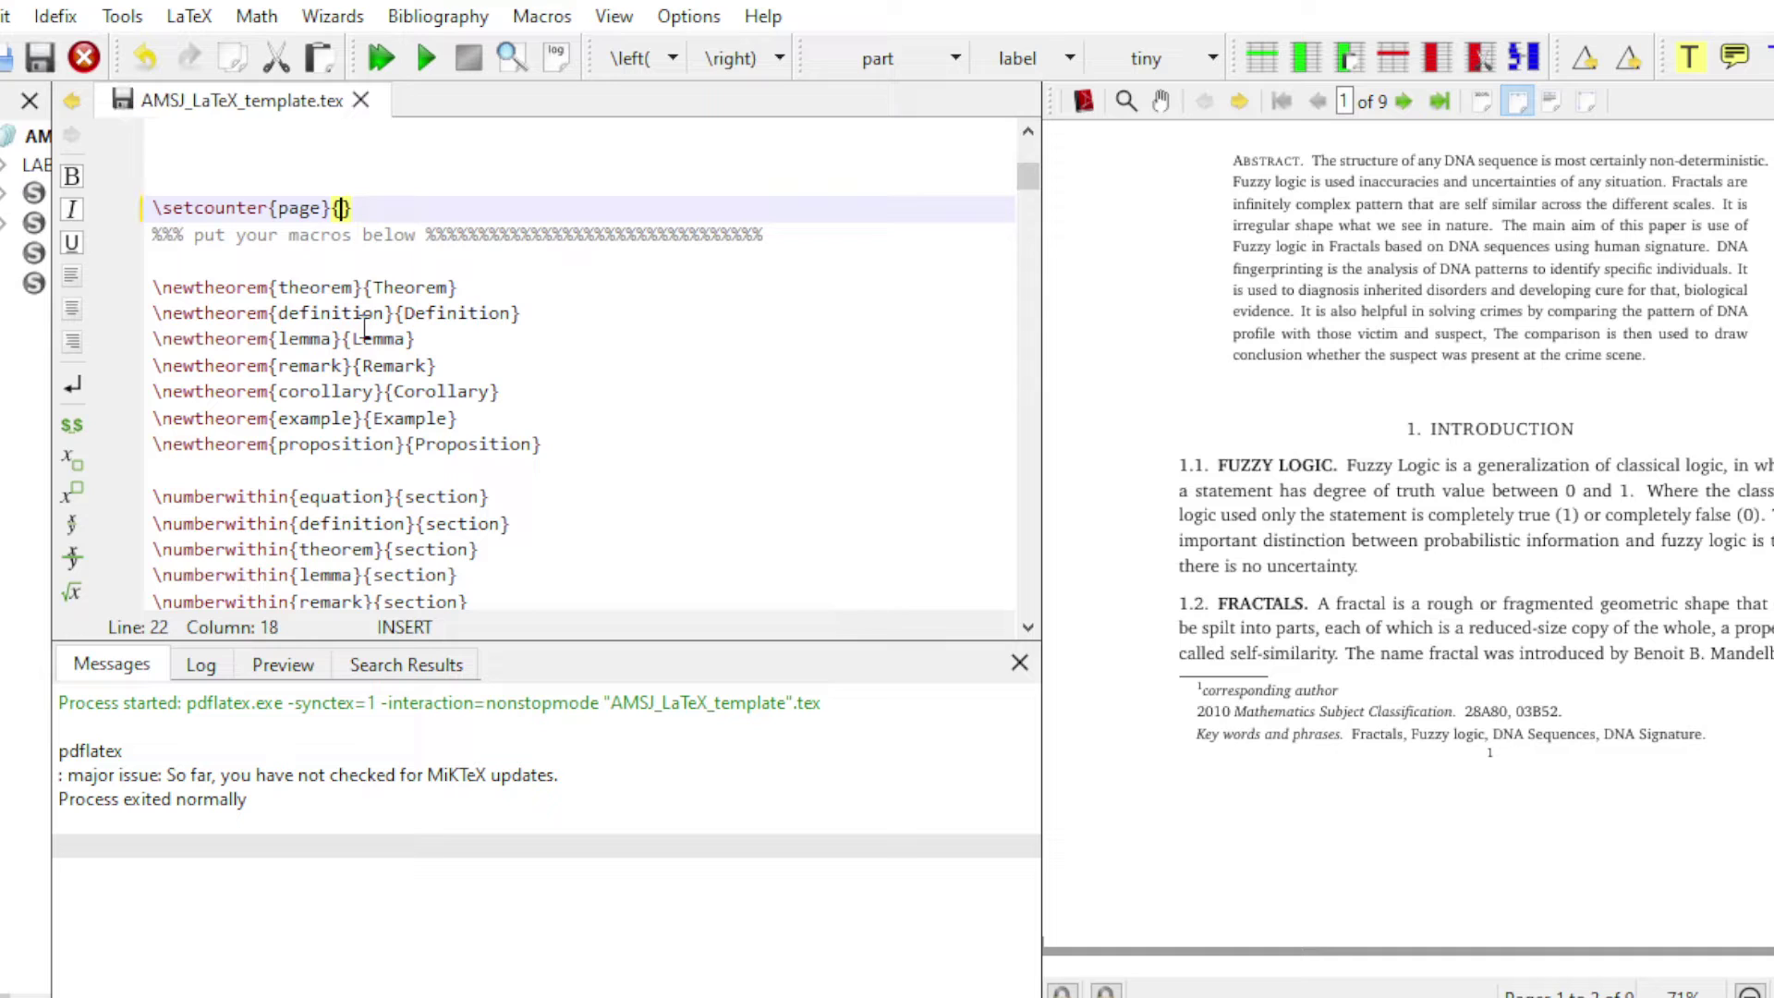
pyautogui.write('5')
pyautogui.click(426, 58)
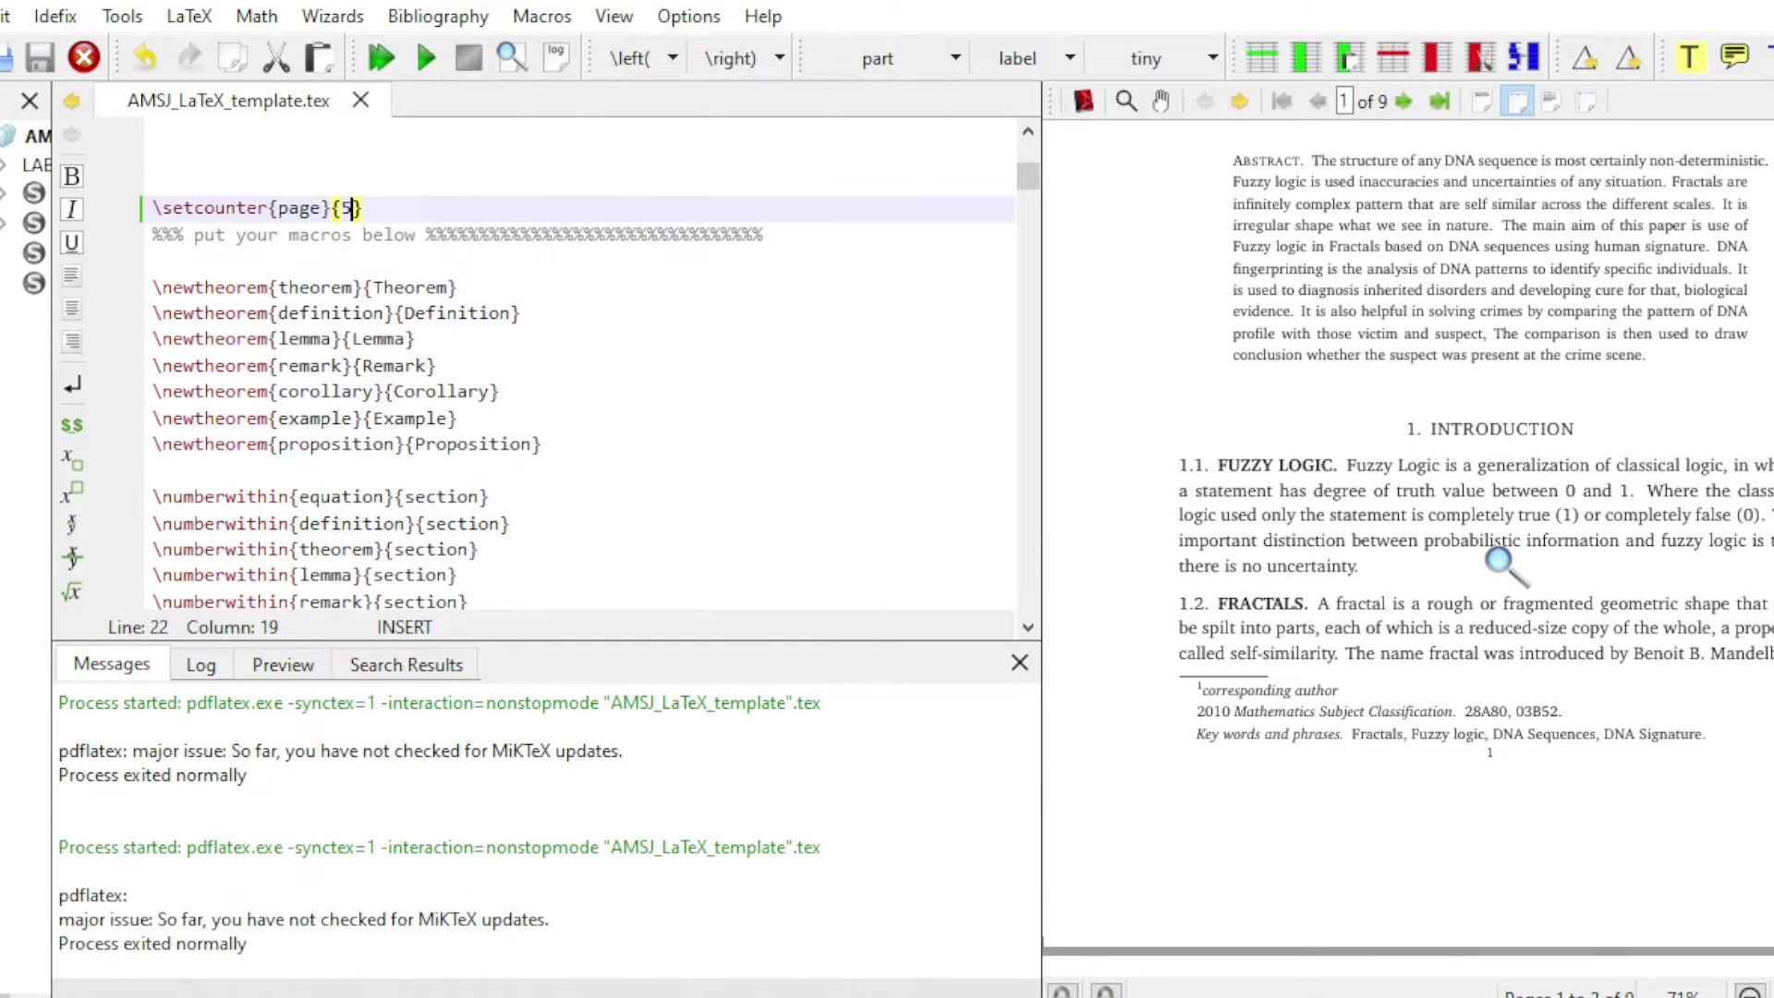
pyautogui.moveTo(1494, 765); pyautogui.dragTo(1457, 752)
# - Set the starting page counter to 1, recompile the document and inspect the first page's number in the preview
pyautogui.click(344, 207)
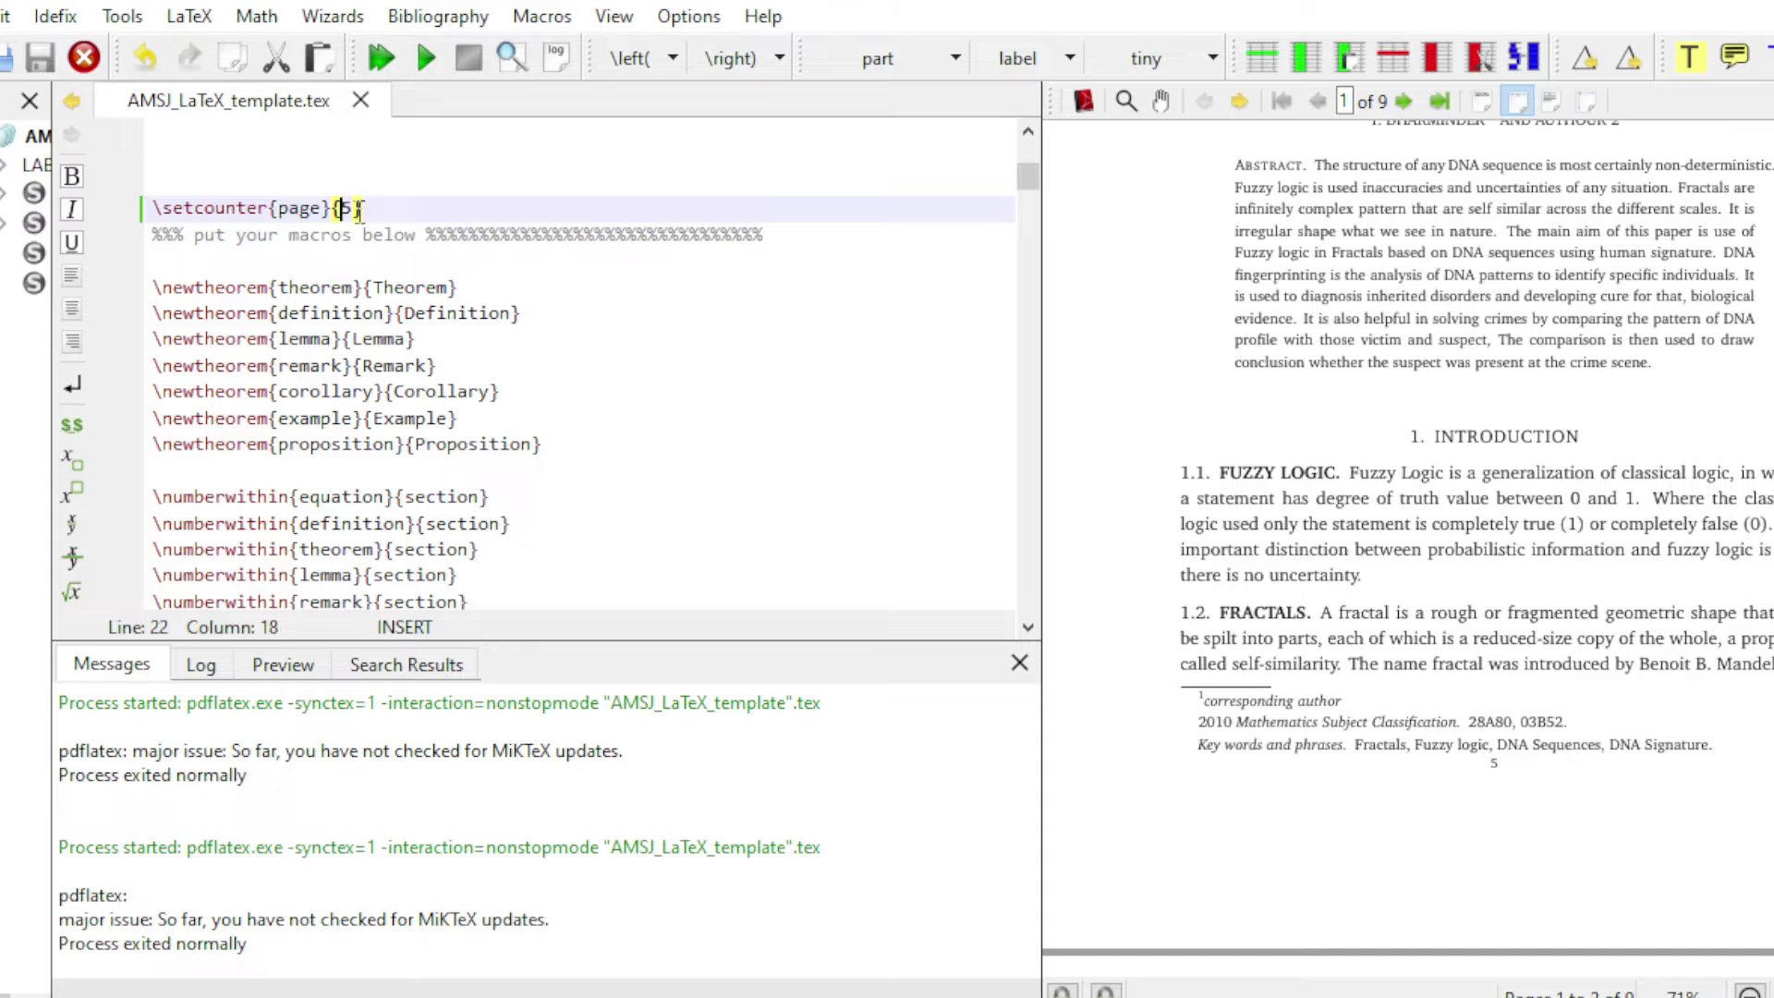
pyautogui.press('Delete')
pyautogui.write('1')
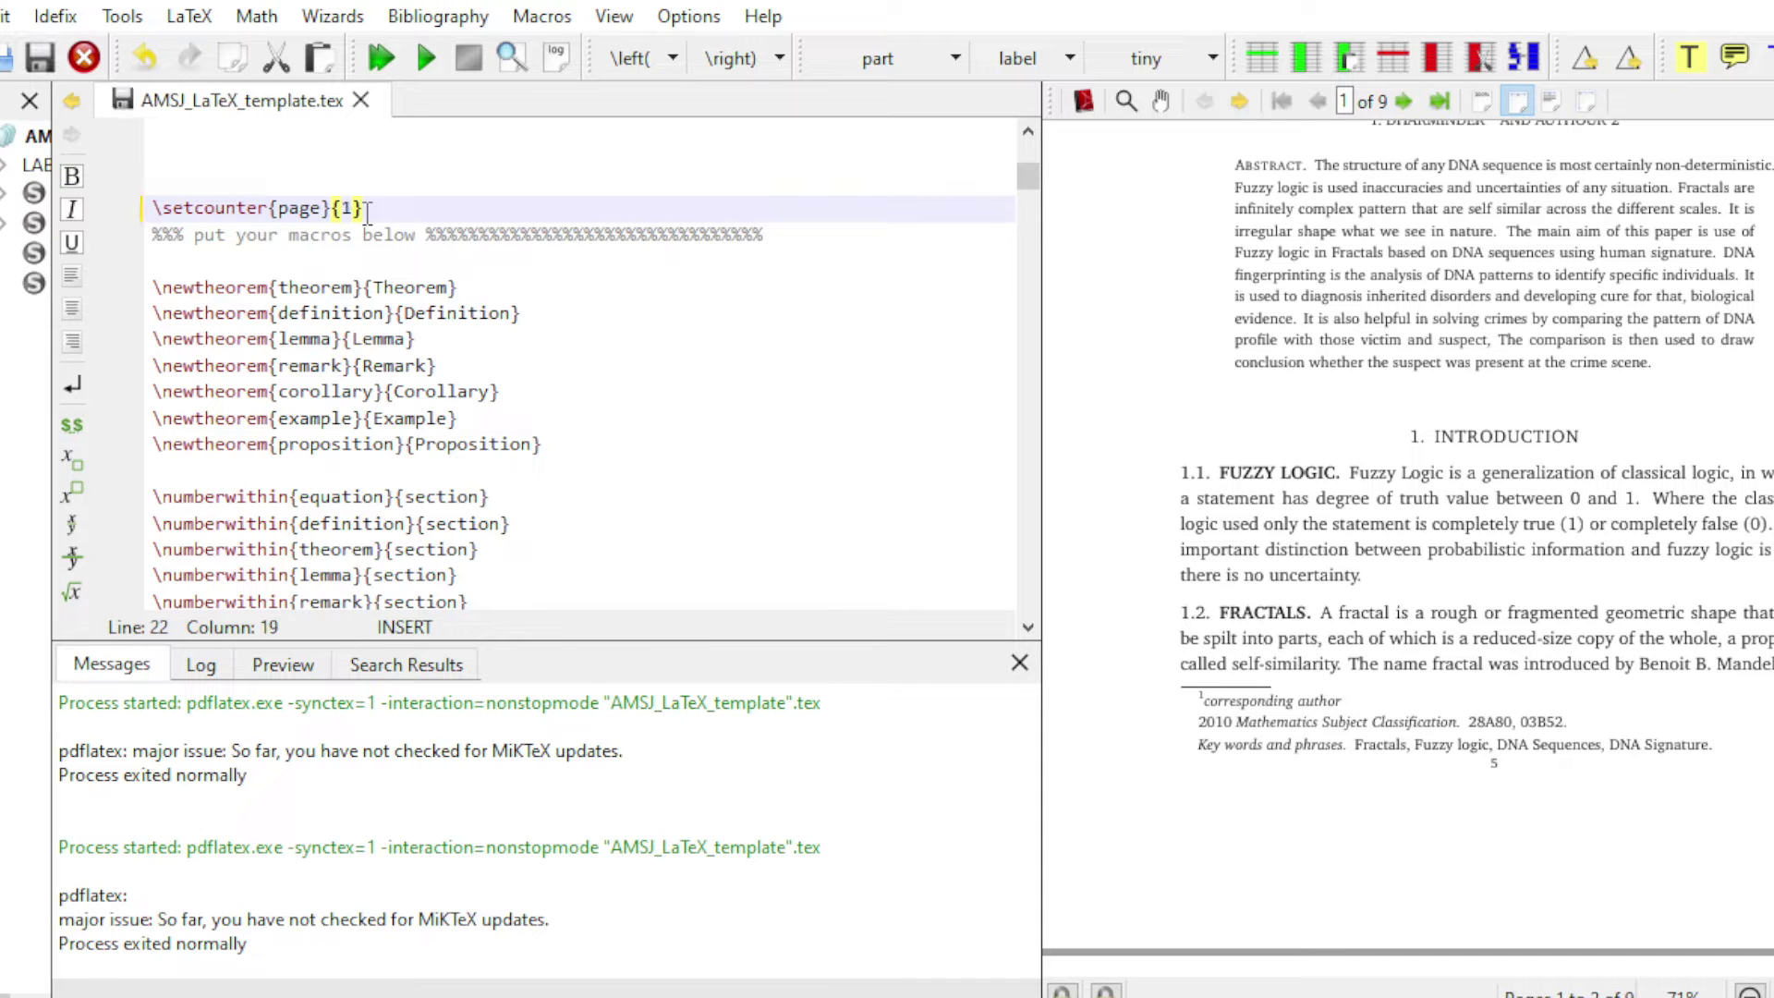
pyautogui.click(428, 59)
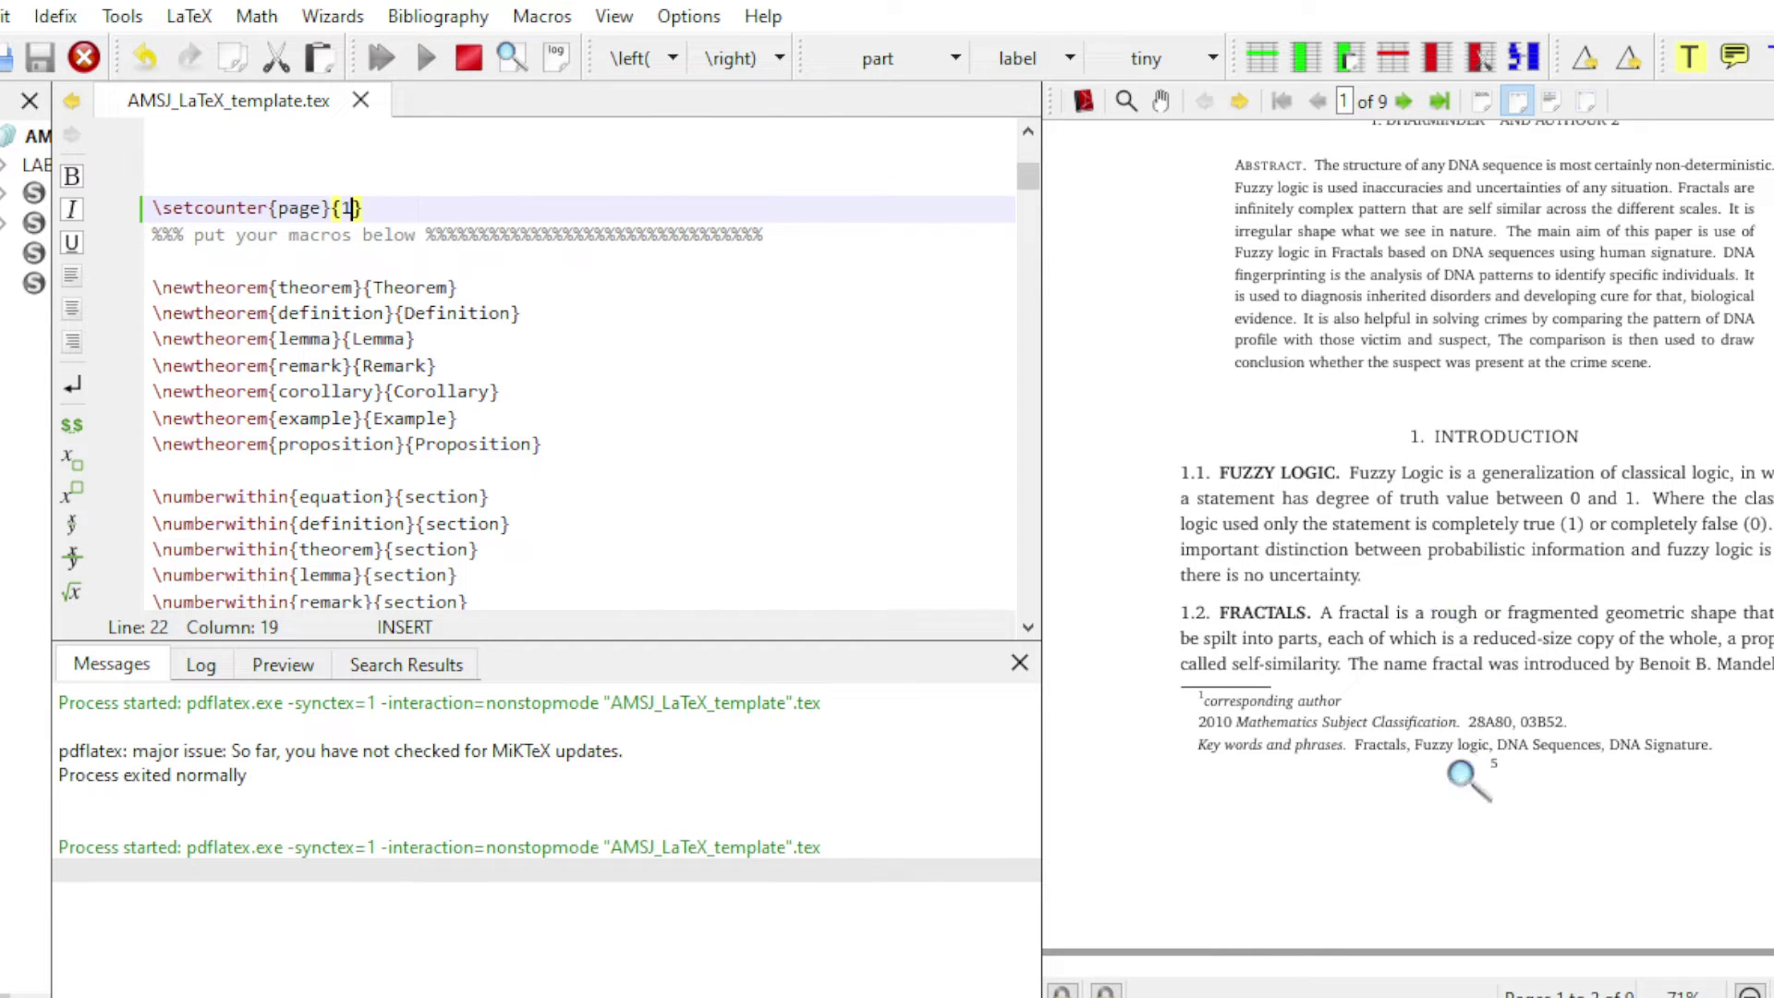
pyautogui.click(1494, 765)
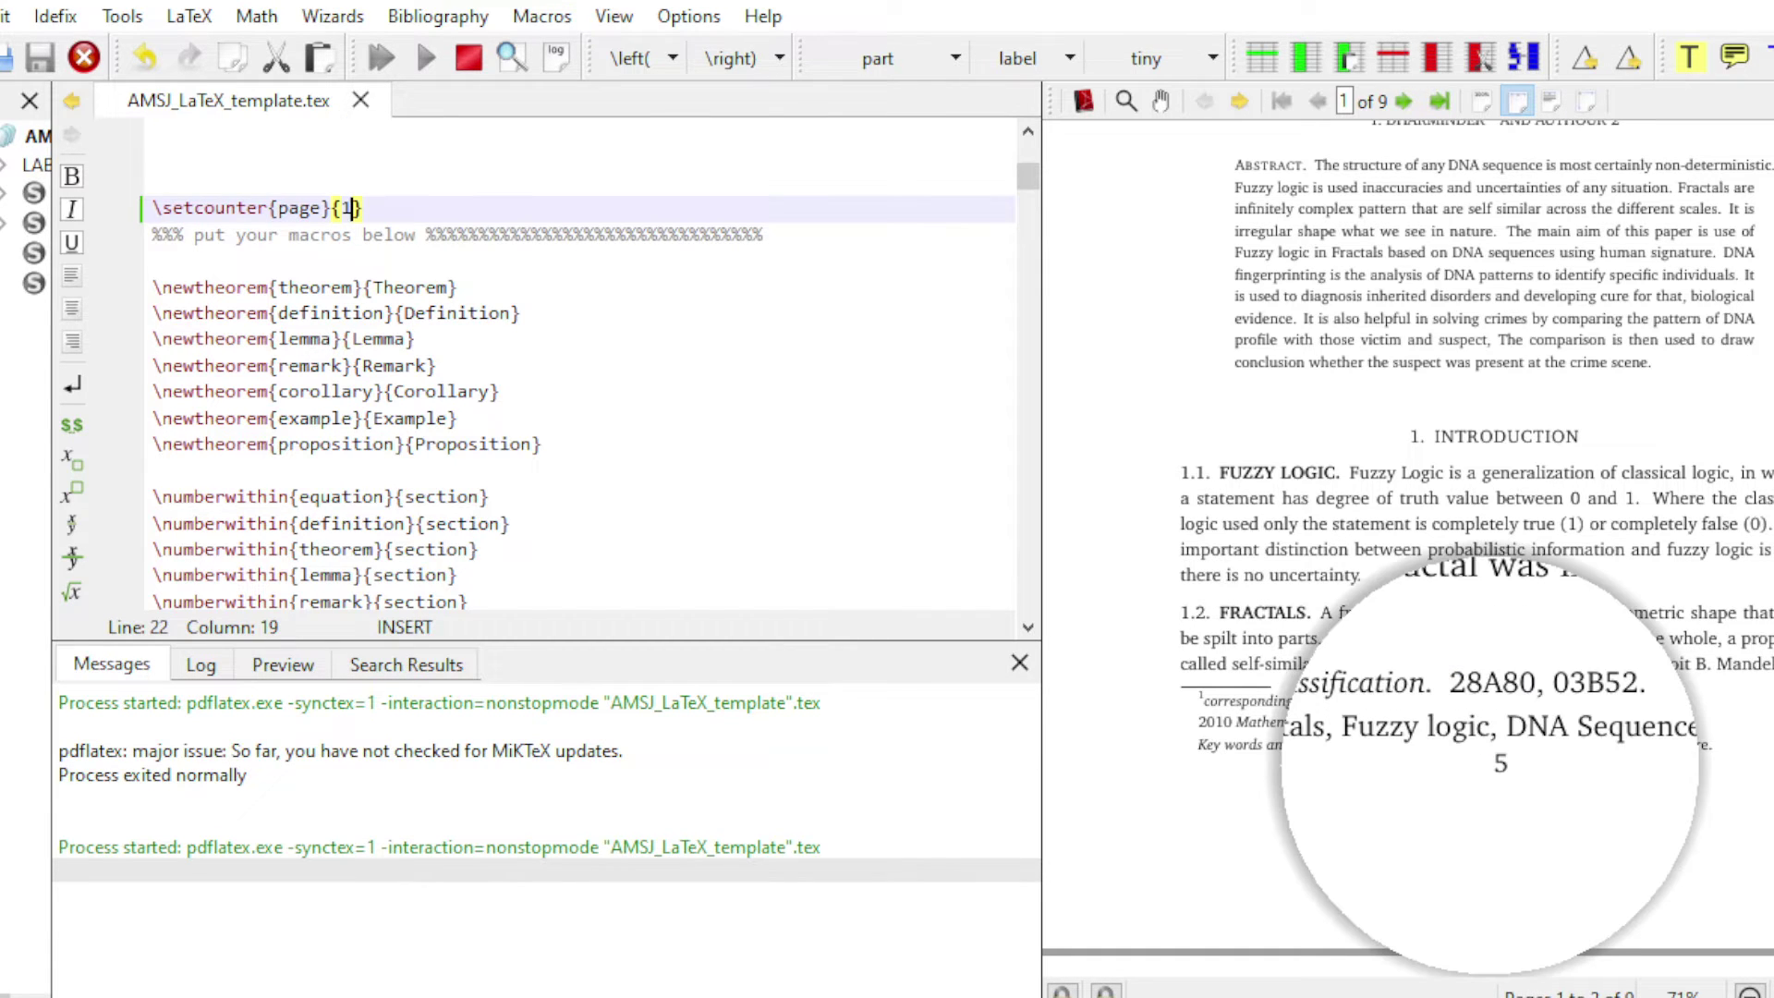
pyautogui.click(1495, 772)
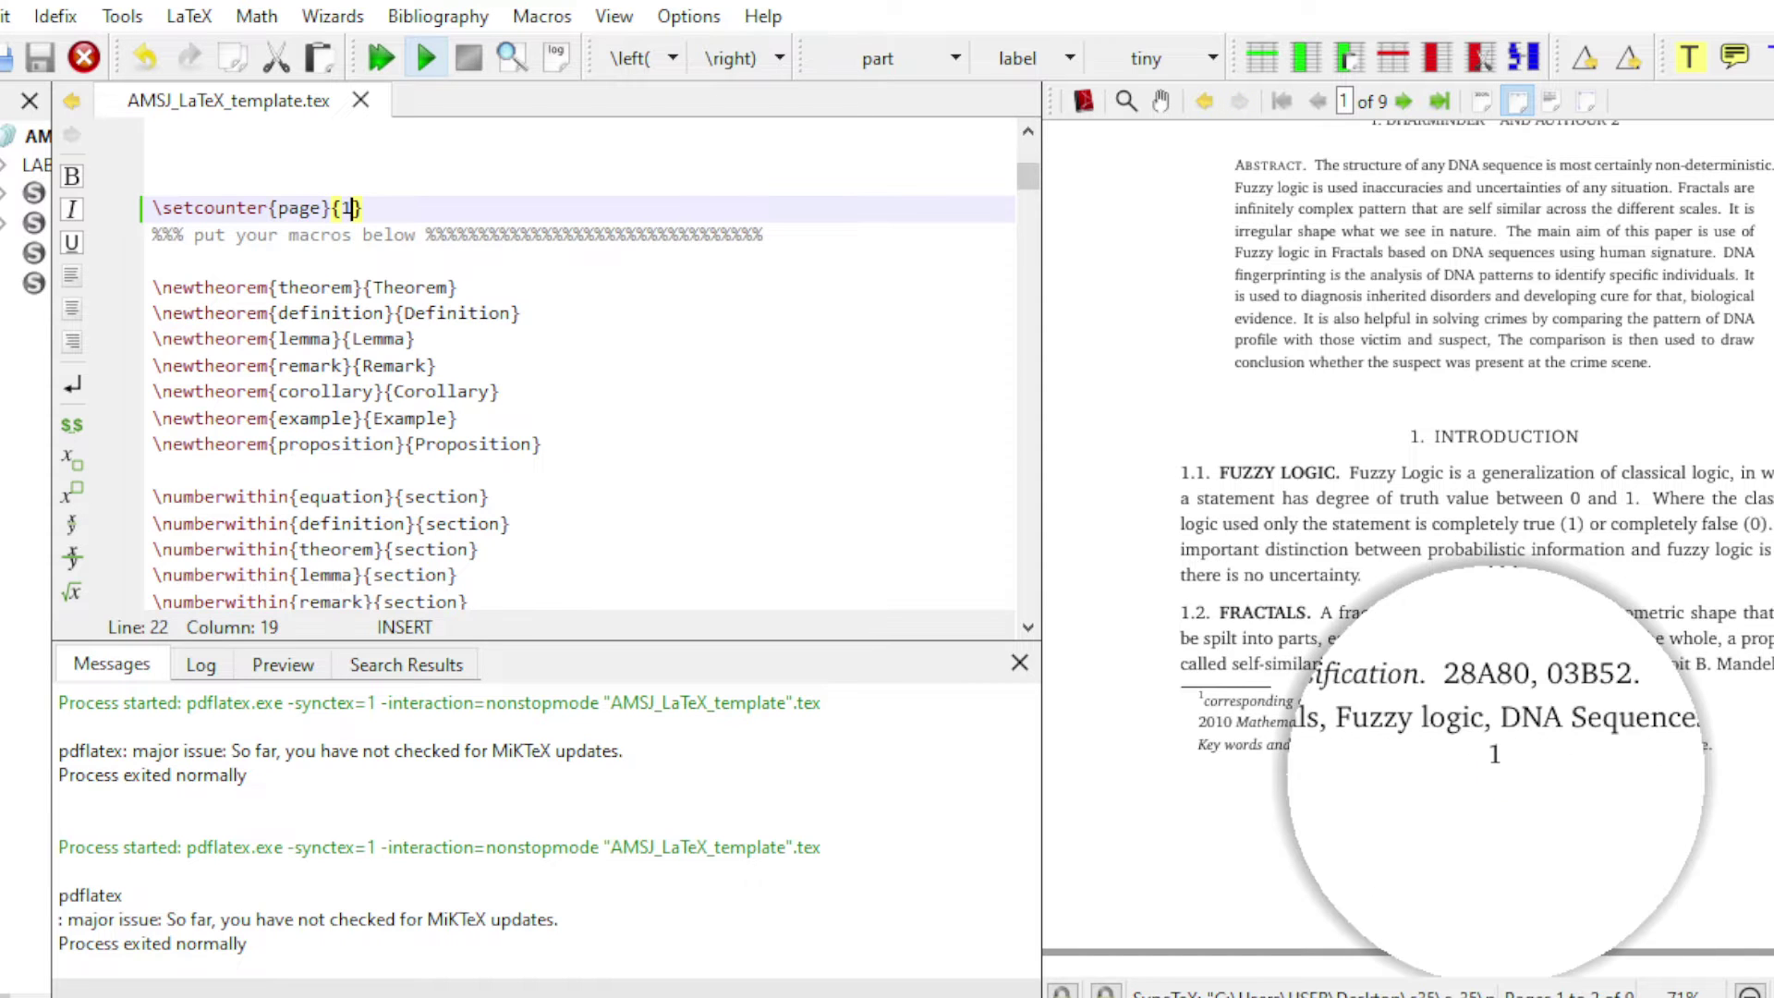
# - Review the macro block by highlighting it from the newtheorem definitions through the final numberwithin equation line
pyautogui.moveTo(153, 287); pyautogui.dragTo(510, 450)
pyautogui.scroll(-2, 460, 470)
pyautogui.scroll(-2, 509, 548)
pyautogui.scroll(-1, 527, 551)
pyautogui.scroll(-3, 526, 552)
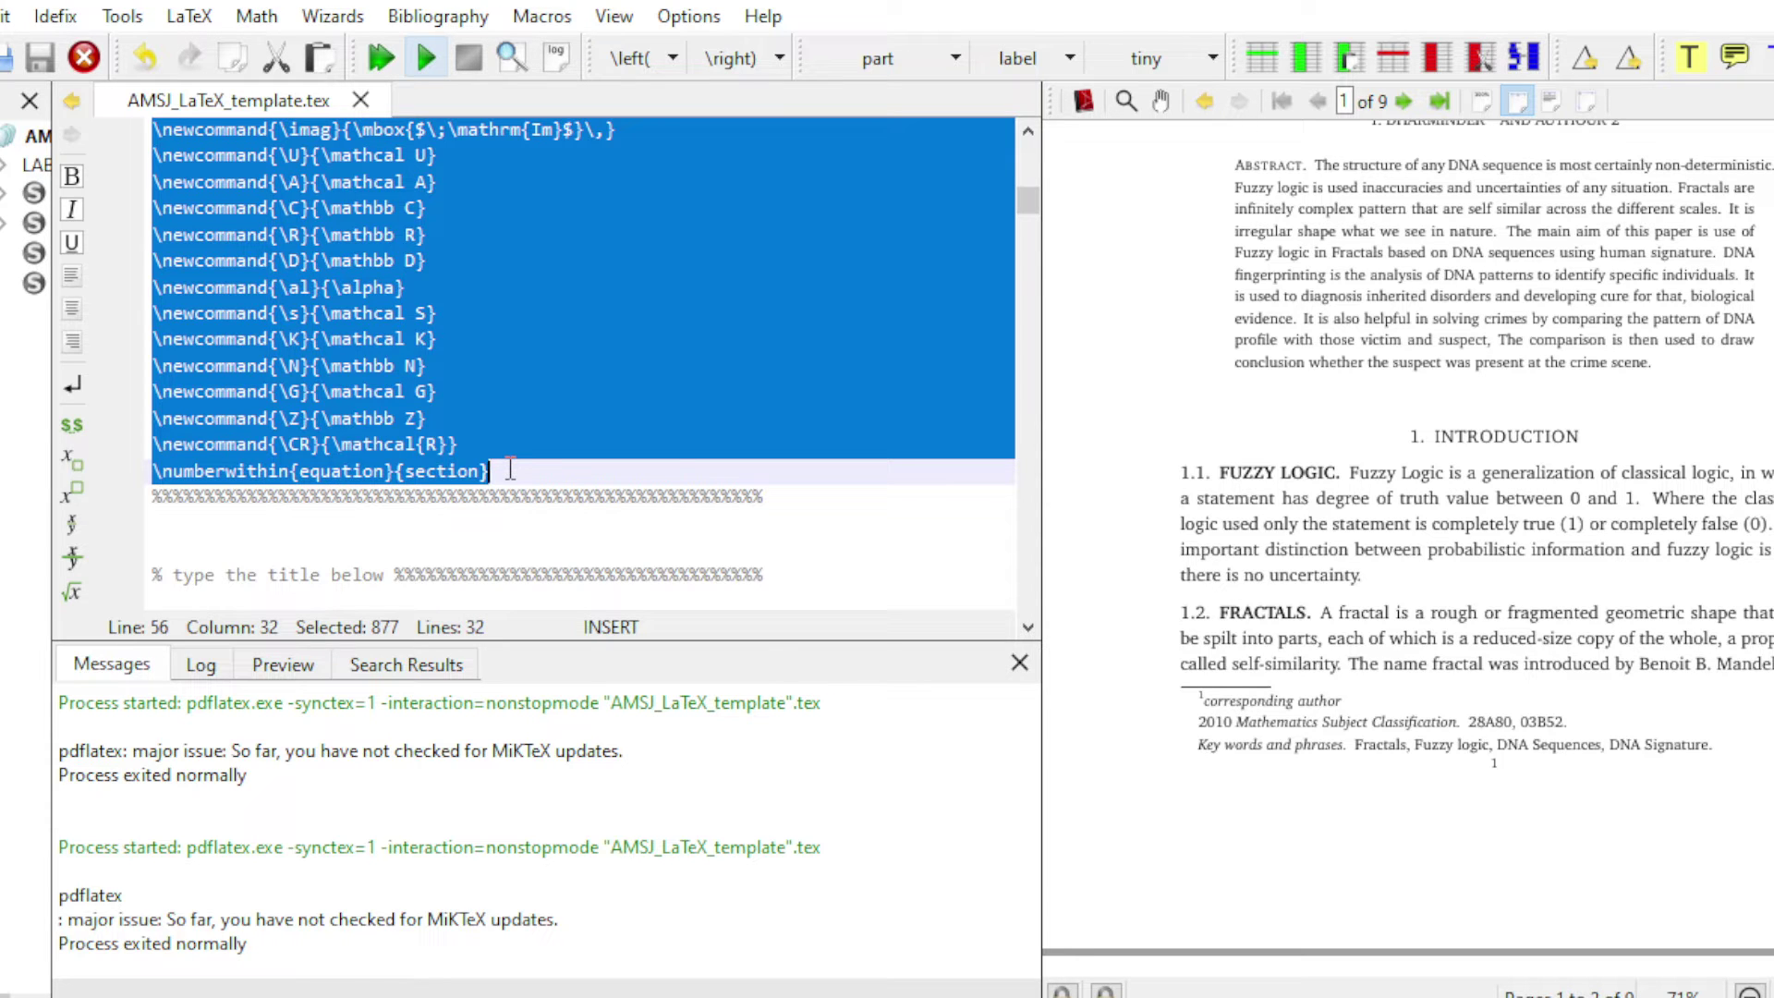
pyautogui.scroll(-1, 510, 470)
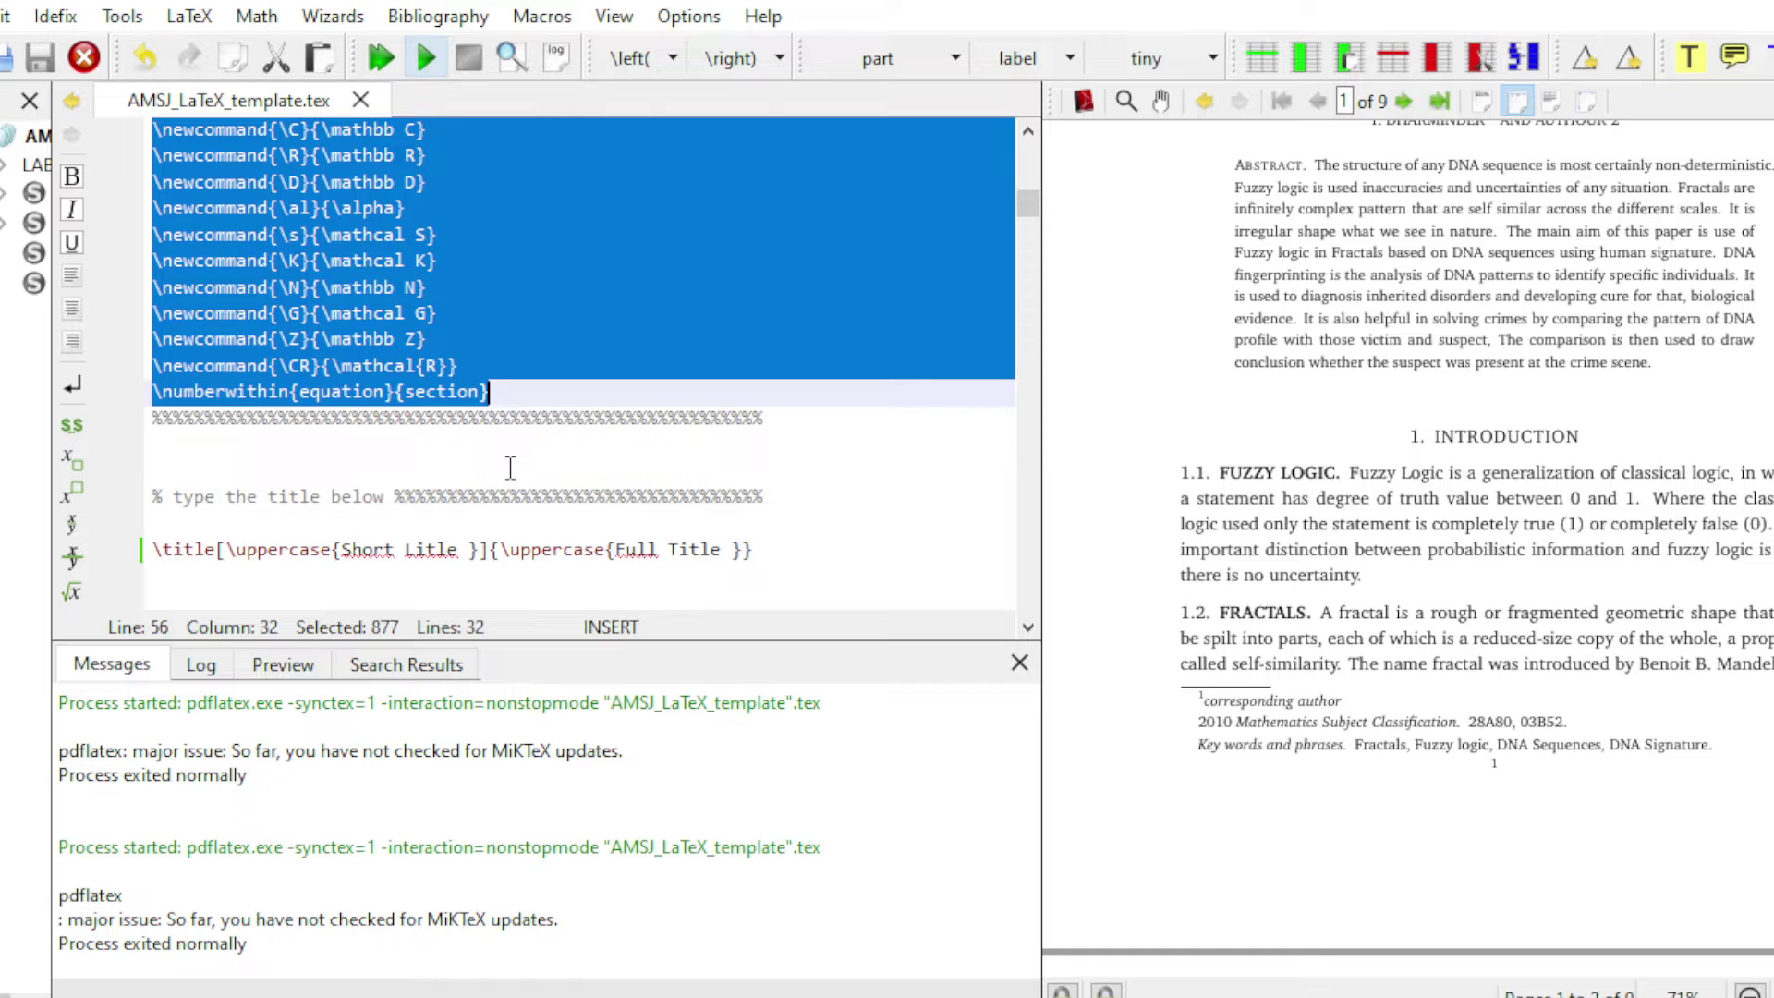
pyautogui.click(584, 453)
# - Highlight the title command with its short and full title arguments and magnify the full title on the first preview page
pyautogui.scroll(-1, 582, 446)
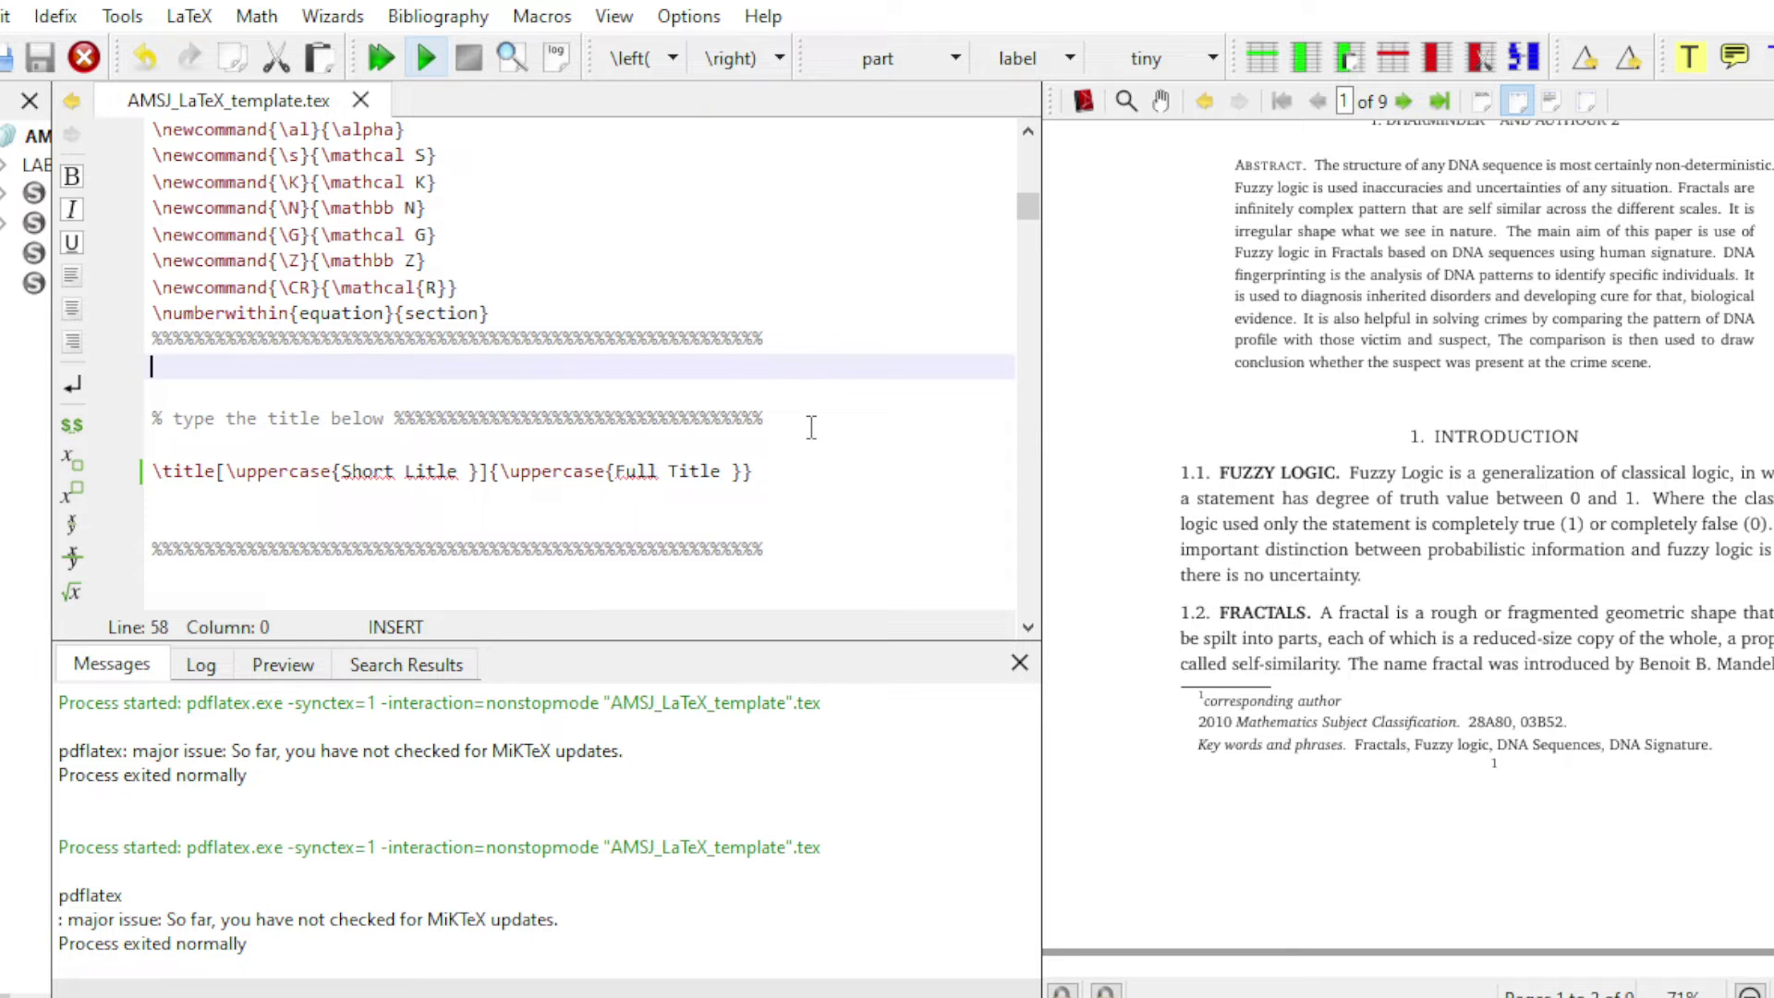
pyautogui.scroll(-1, 811, 427)
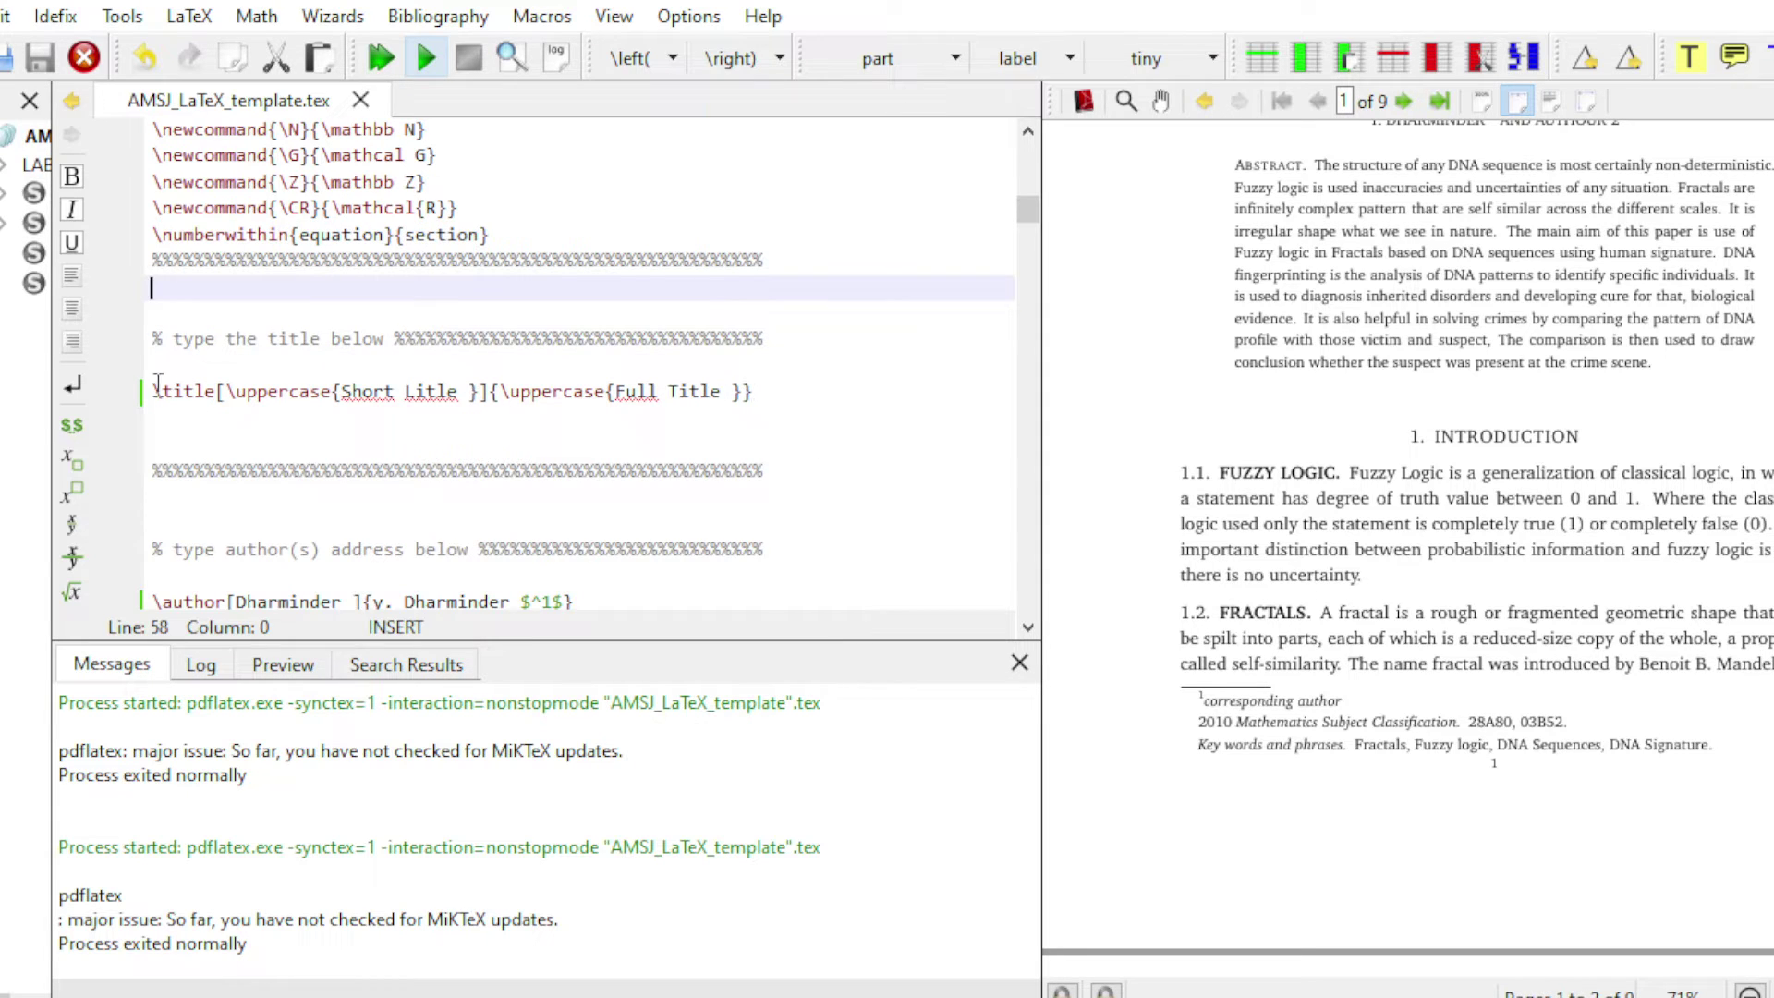
pyautogui.moveTo(154, 390); pyautogui.dragTo(756, 396)
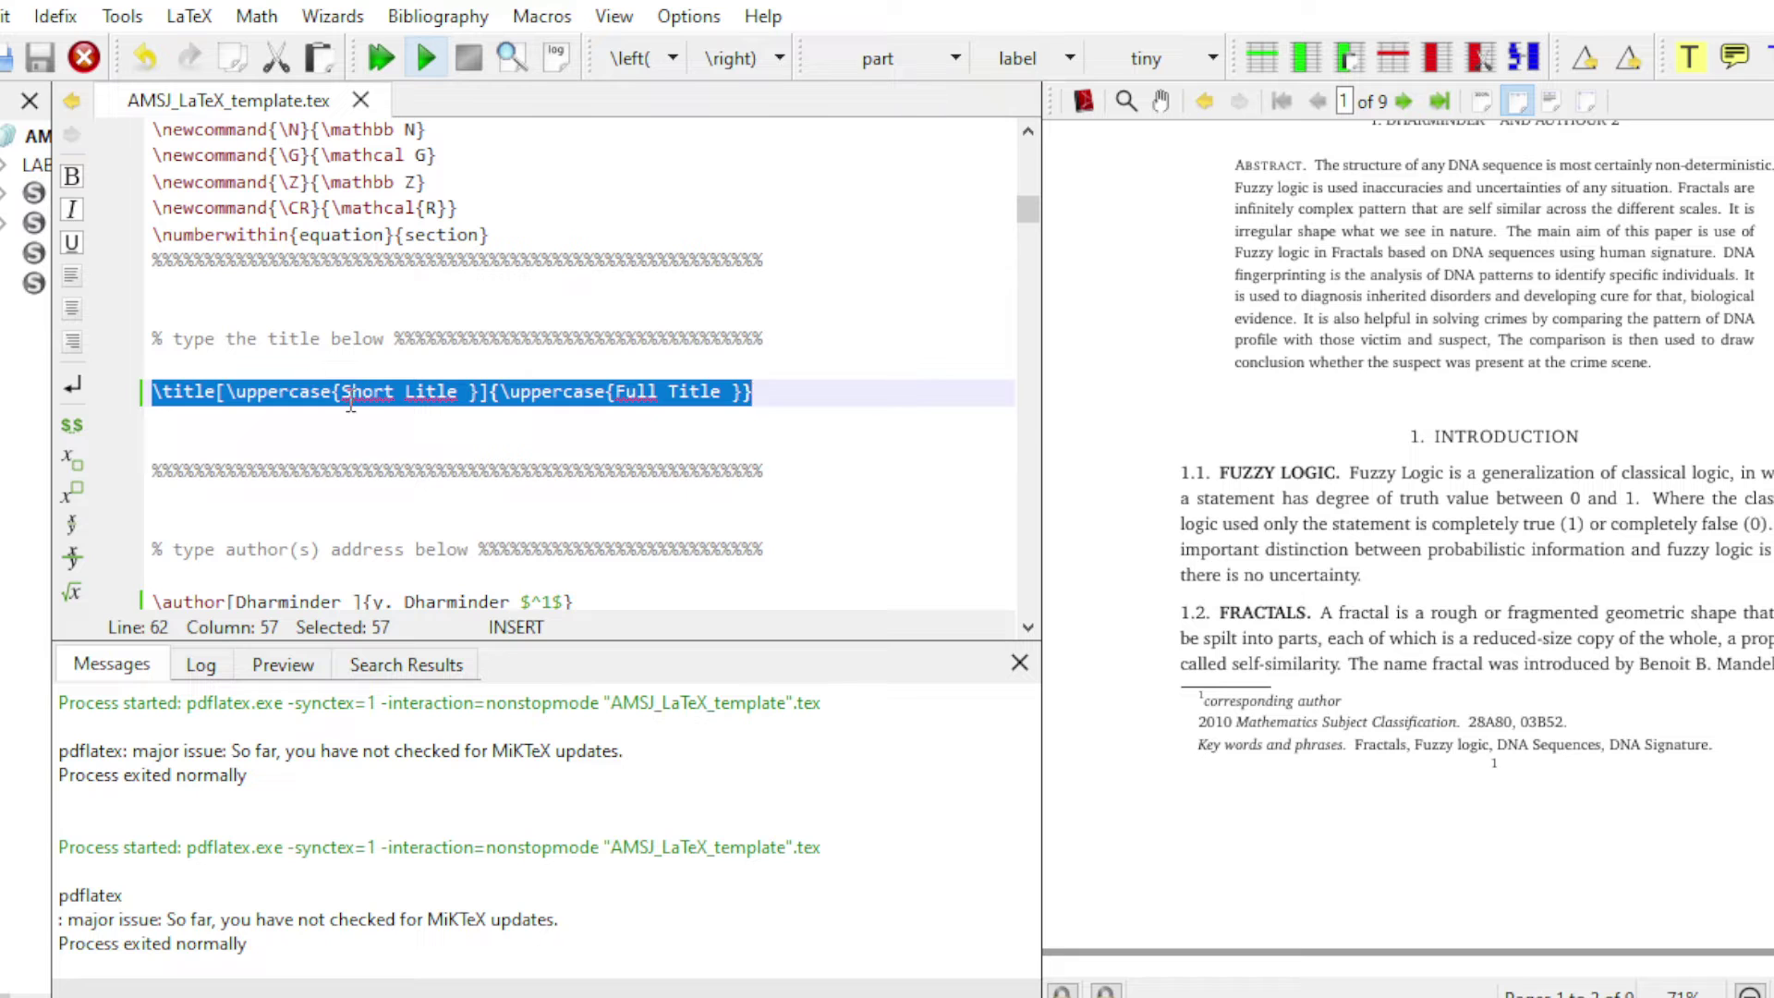
pyautogui.moveTo(350, 404); pyautogui.dragTo(704, 404)
pyautogui.scroll(3, 1454, 590)
pyautogui.click(1448, 343)
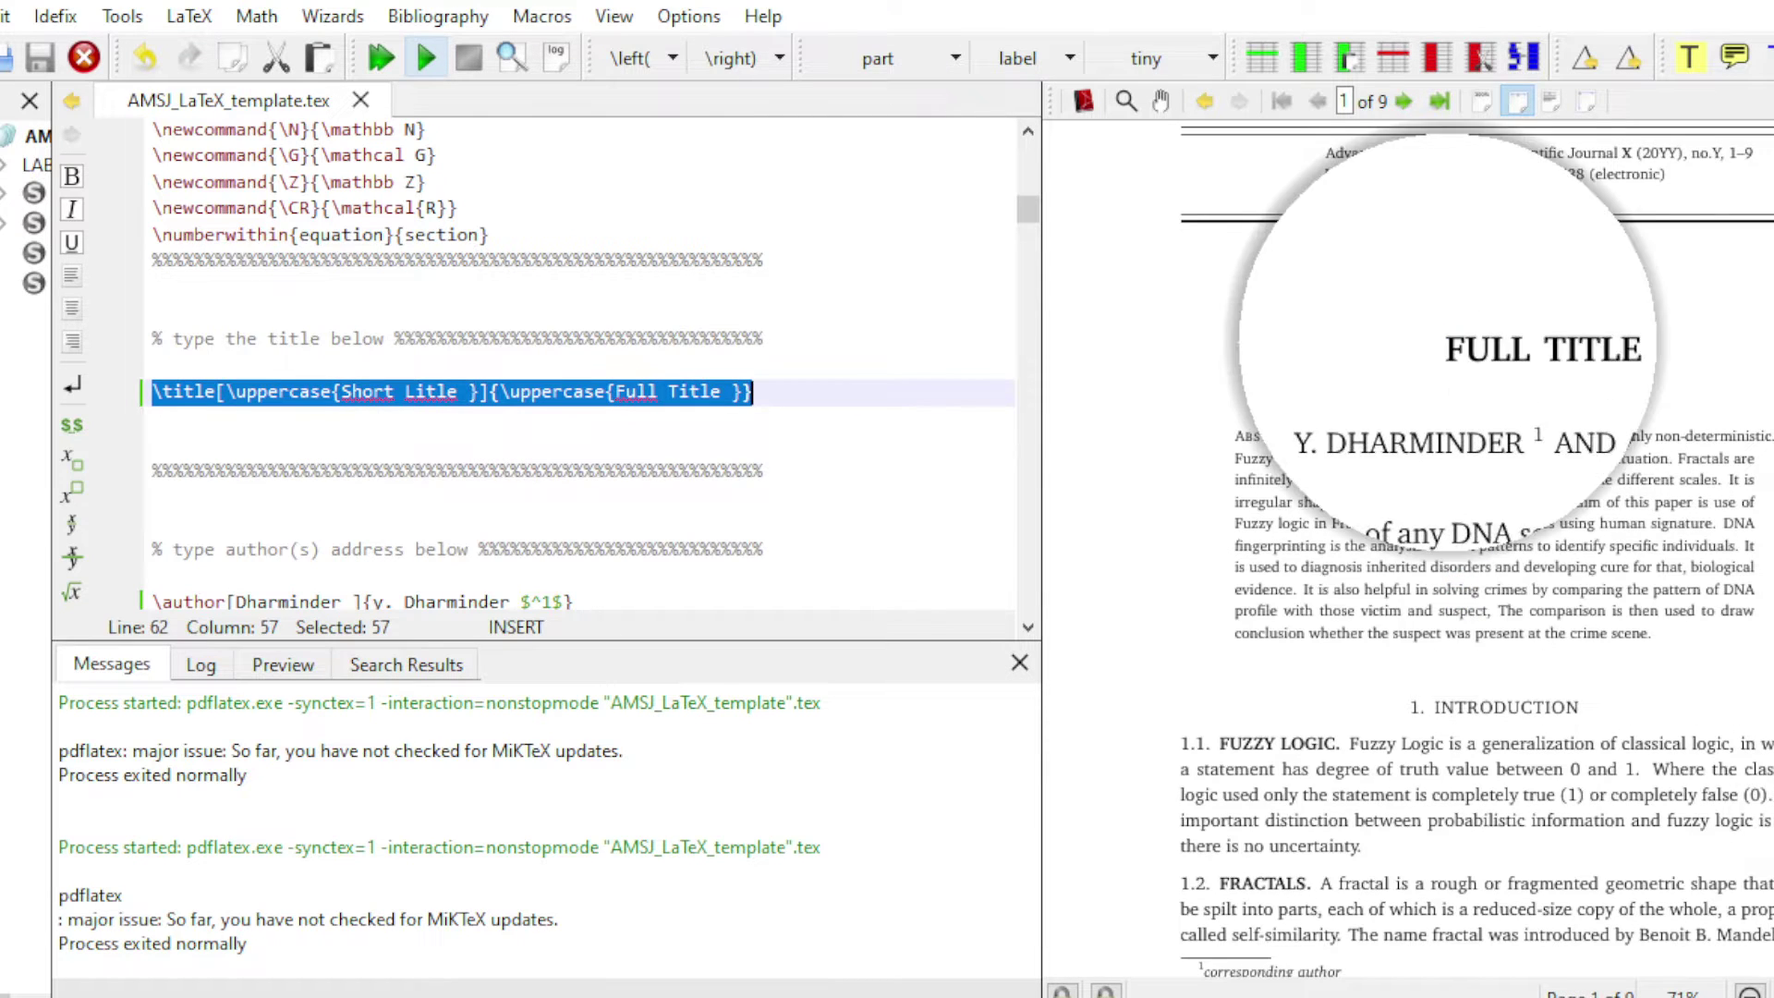
pyautogui.moveTo(1447, 342); pyautogui.dragTo(1506, 362)
# - Magnify the running head on page 3 of the preview and highlight the short title argument in the source
pyautogui.scroll(-10, 1511, 579)
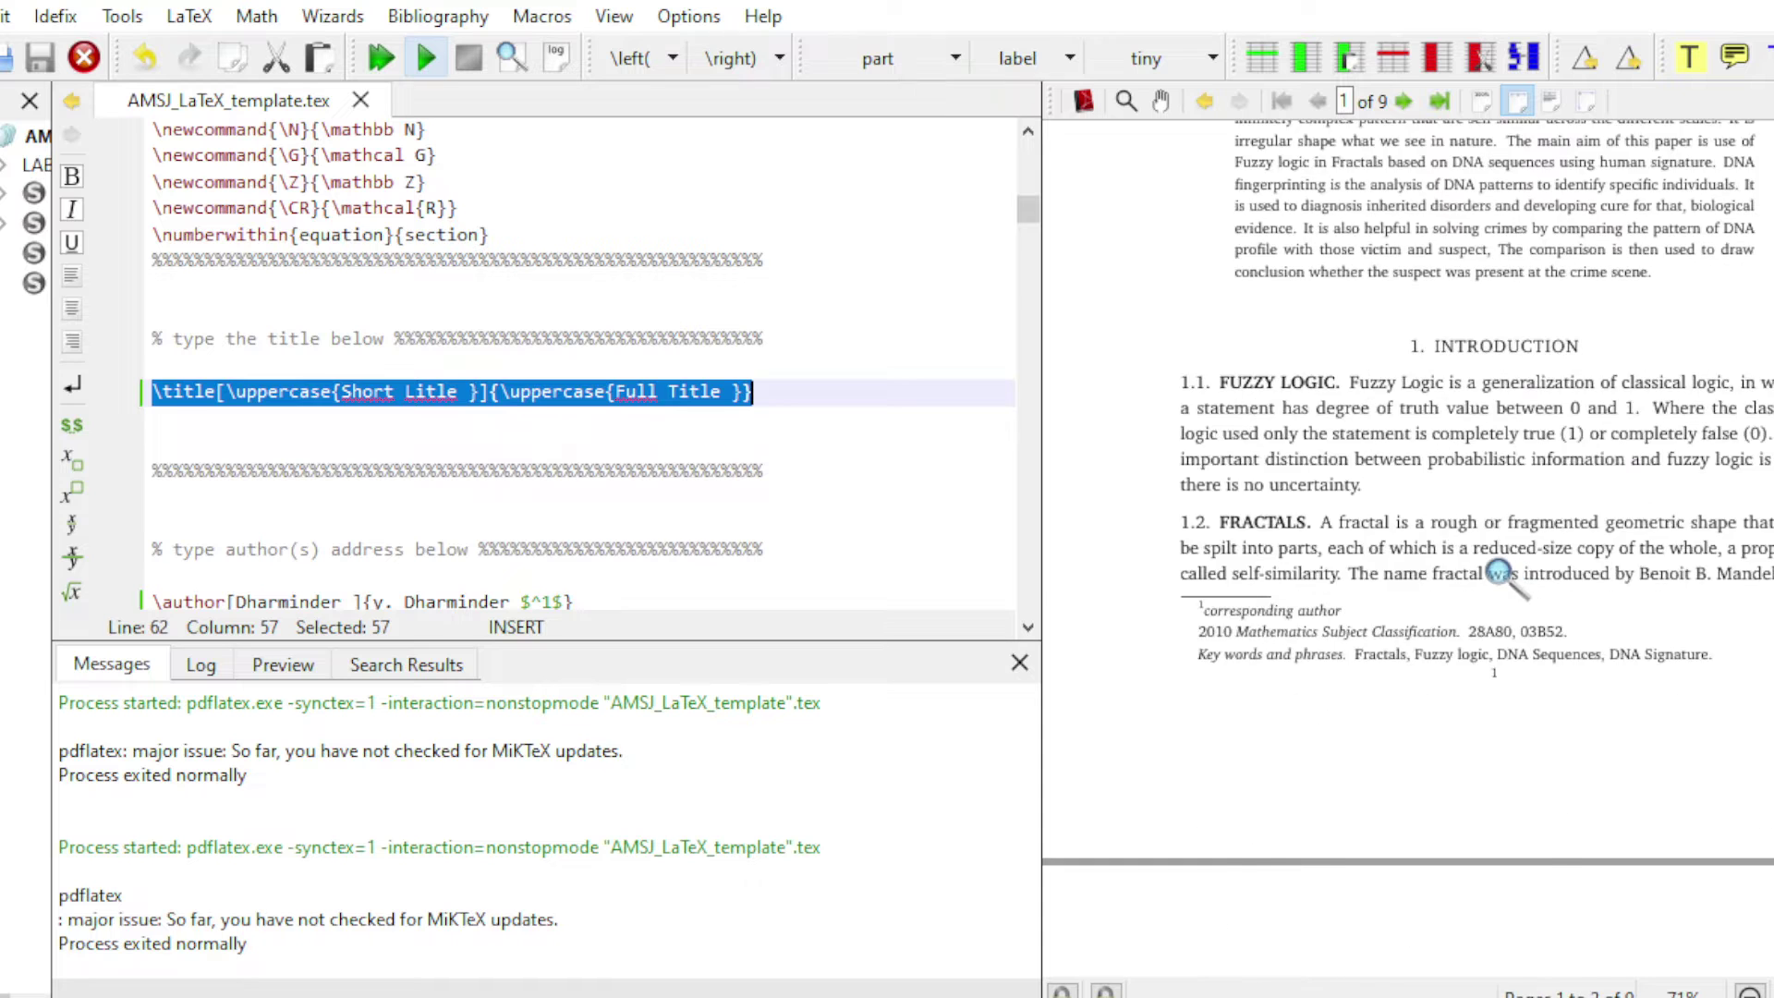
pyautogui.scroll(-6, 1497, 568)
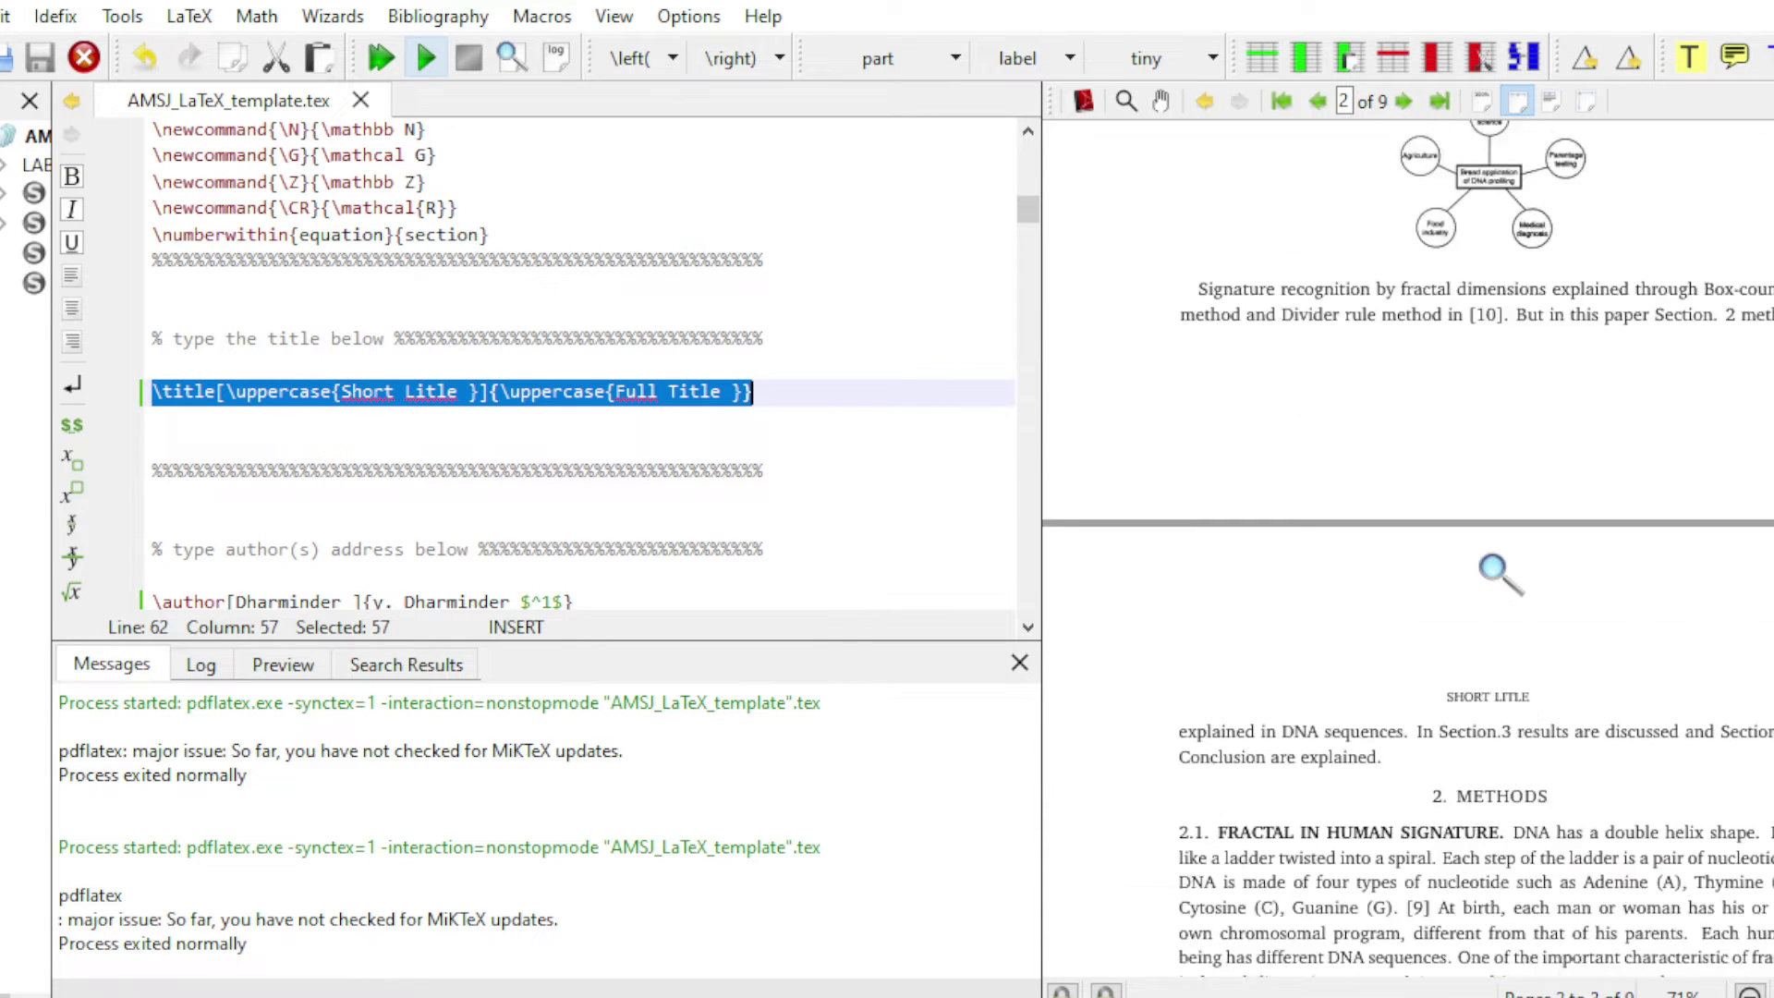
pyautogui.click(1473, 601)
pyautogui.moveTo(1472, 601); pyautogui.dragTo(1517, 619)
pyautogui.click(786, 447)
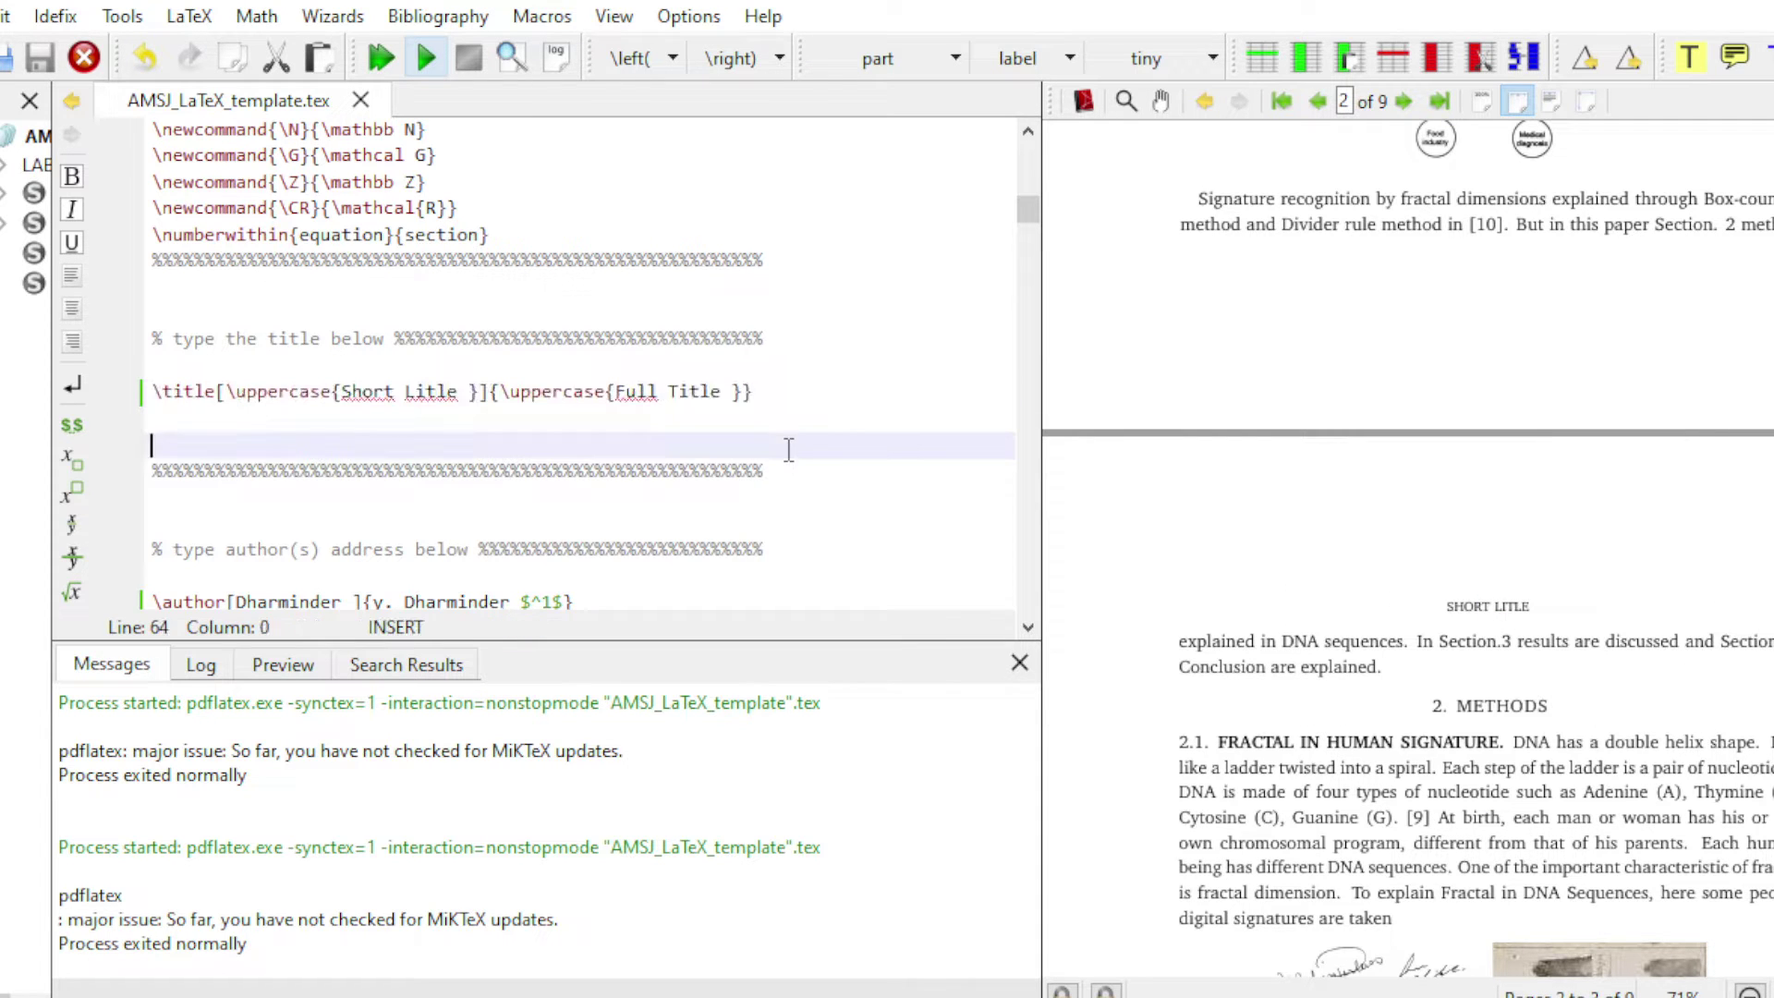
pyautogui.click(337, 393)
pyautogui.moveTo(338, 393); pyautogui.dragTo(450, 389)
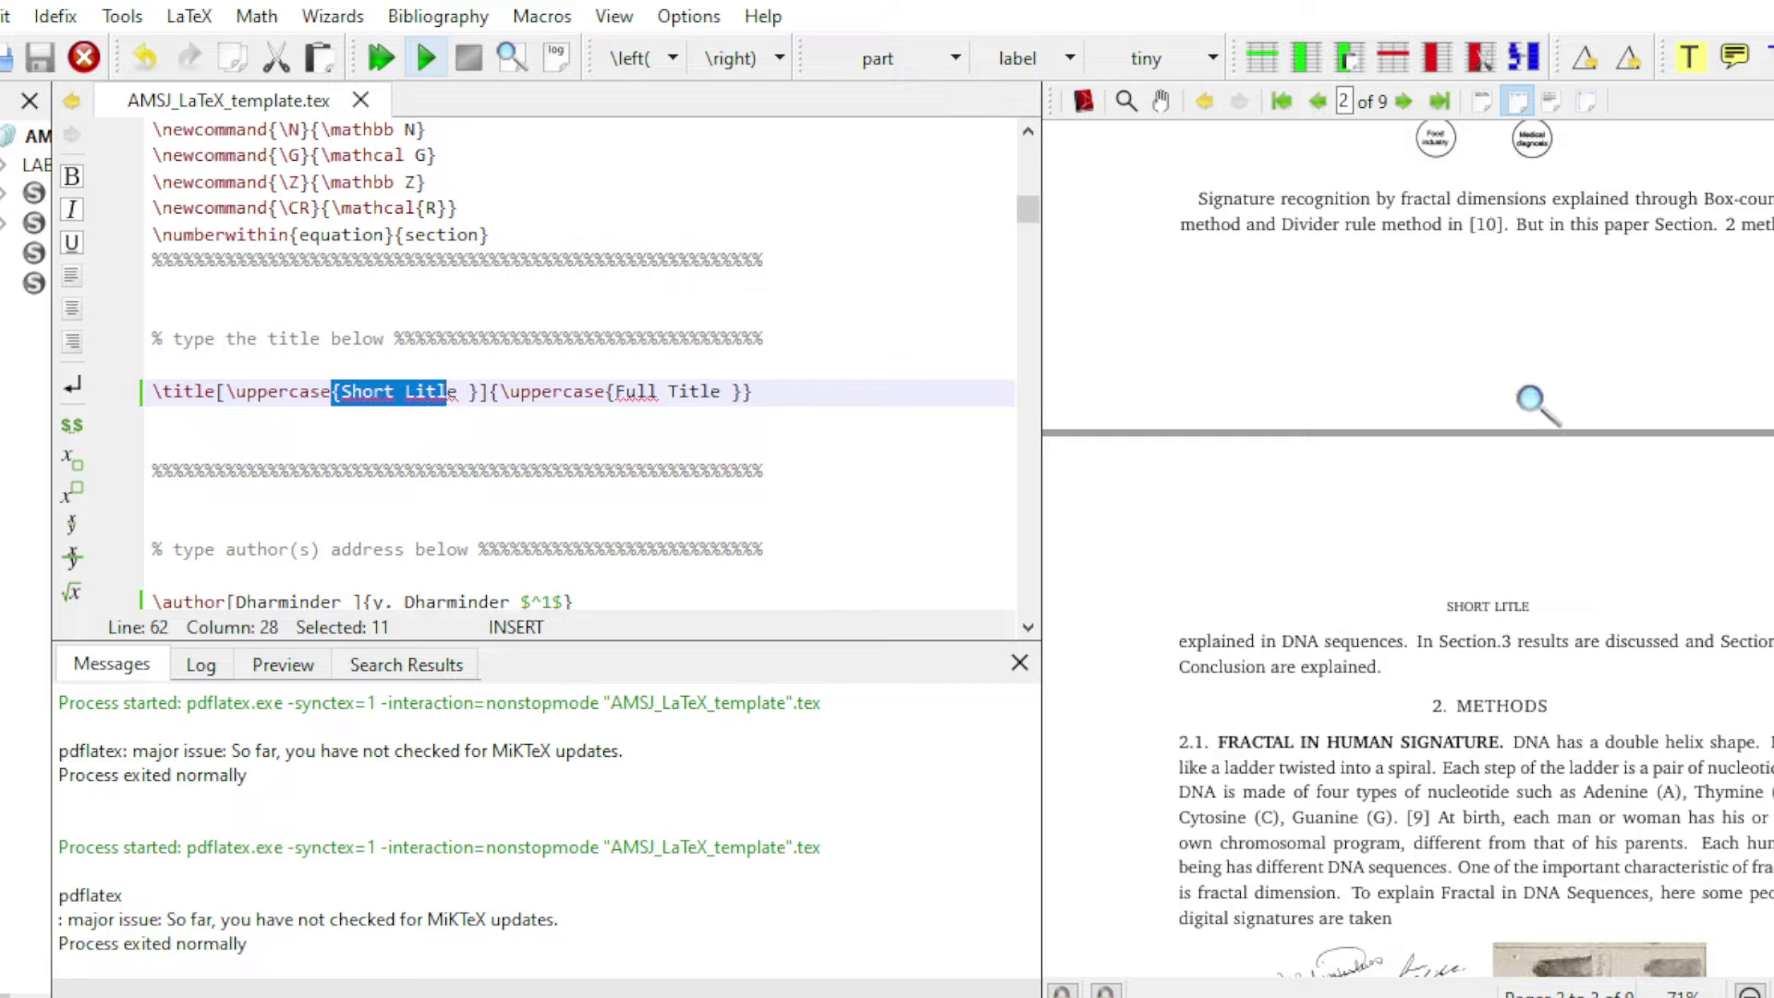
pyautogui.scroll(4, 1381, 555)
# - Review the author section by highlighting the first author's name, address and e-mail lines, and the whole second author block
pyautogui.scroll(-2, 1389, 552)
pyautogui.scroll(-4, 506, 465)
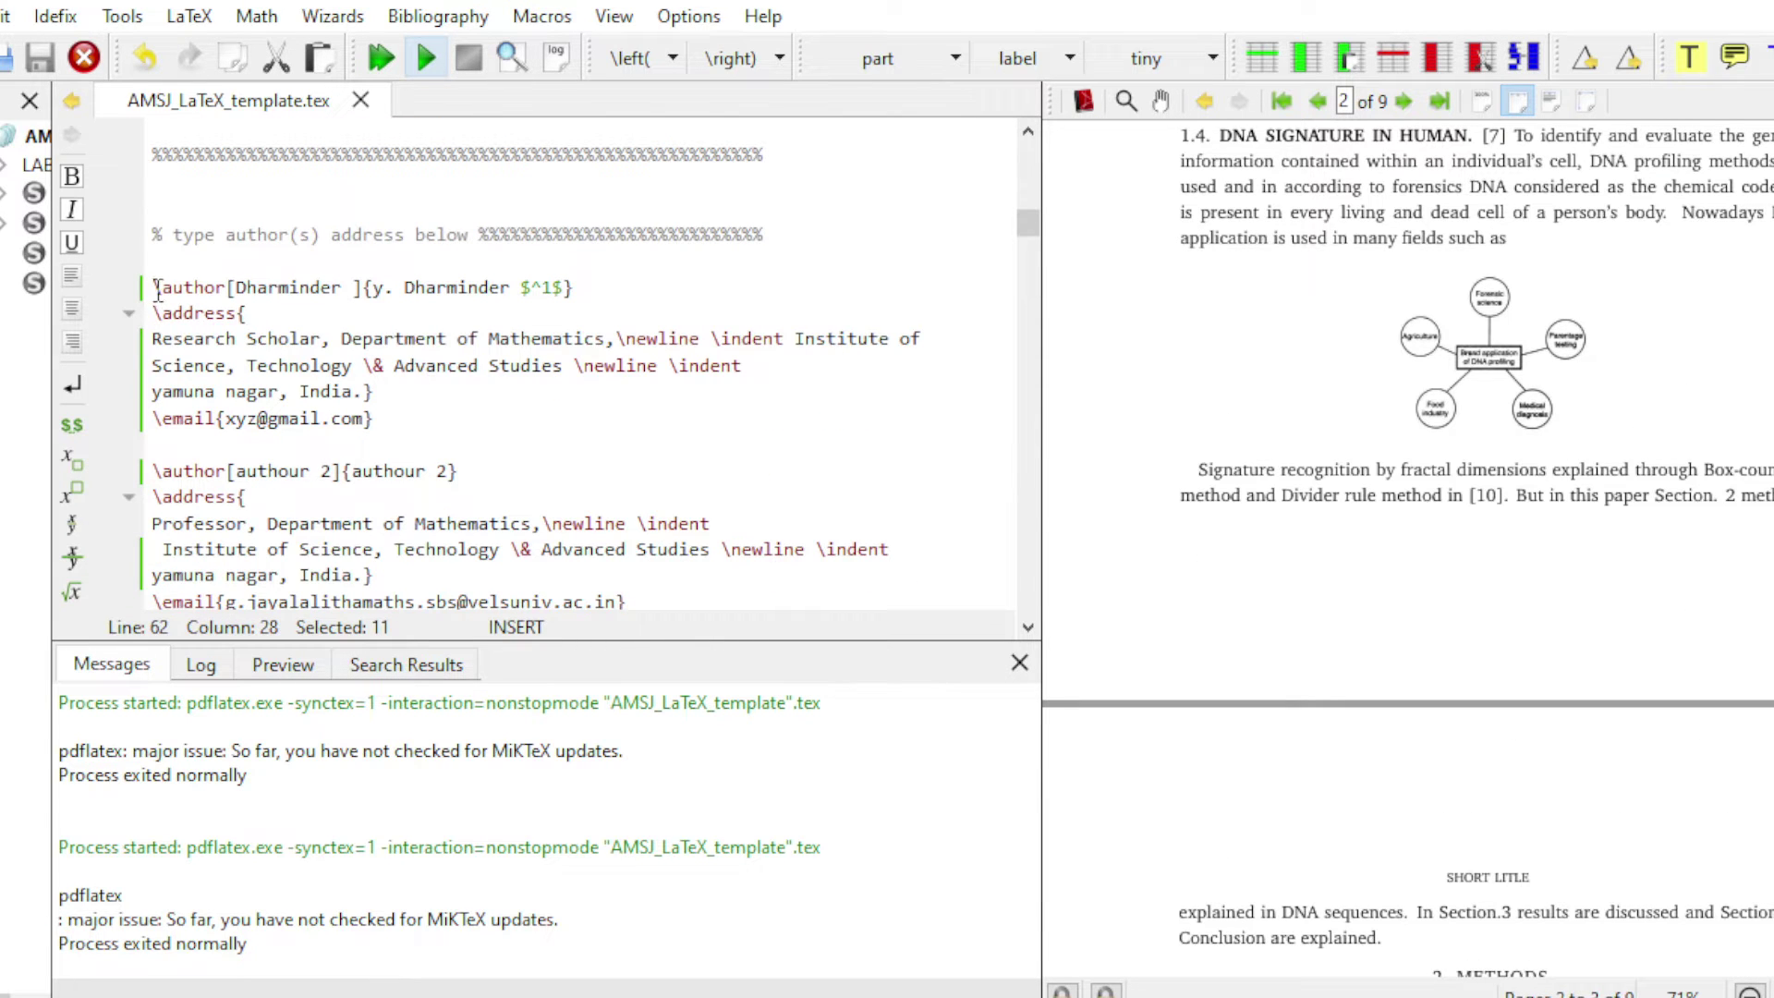
pyautogui.moveTo(155, 289); pyautogui.dragTo(549, 300)
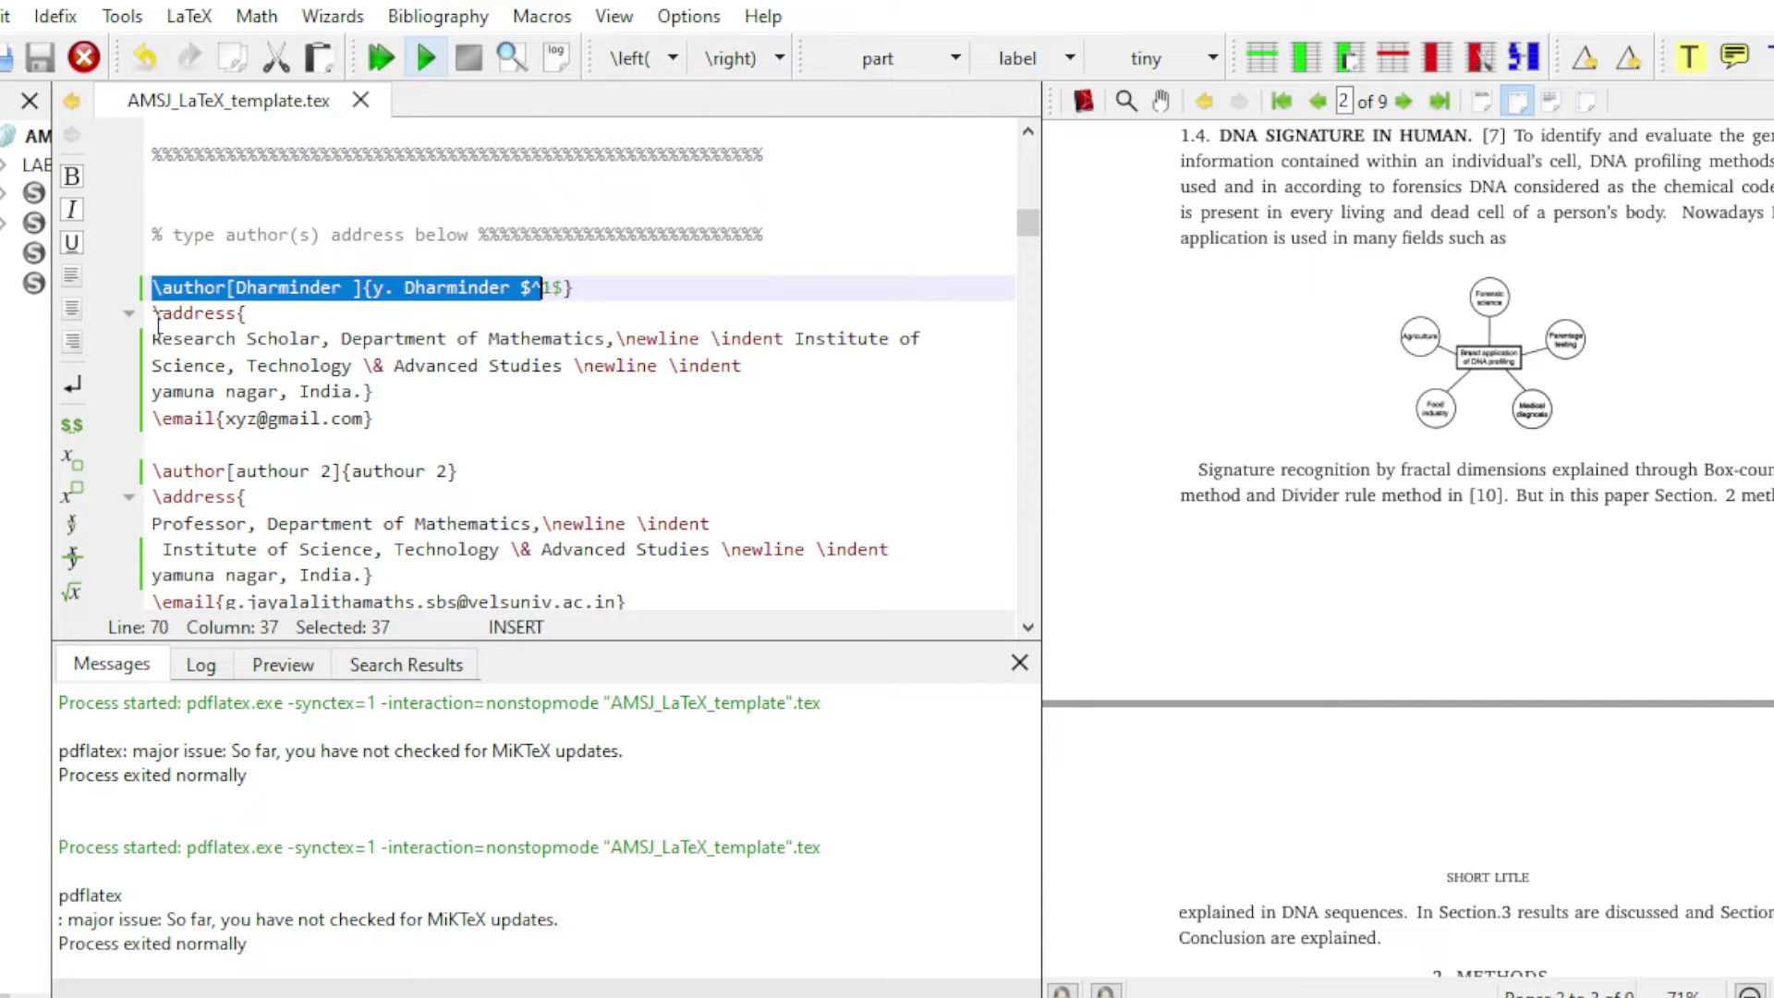
pyautogui.moveTo(155, 315); pyautogui.dragTo(388, 418)
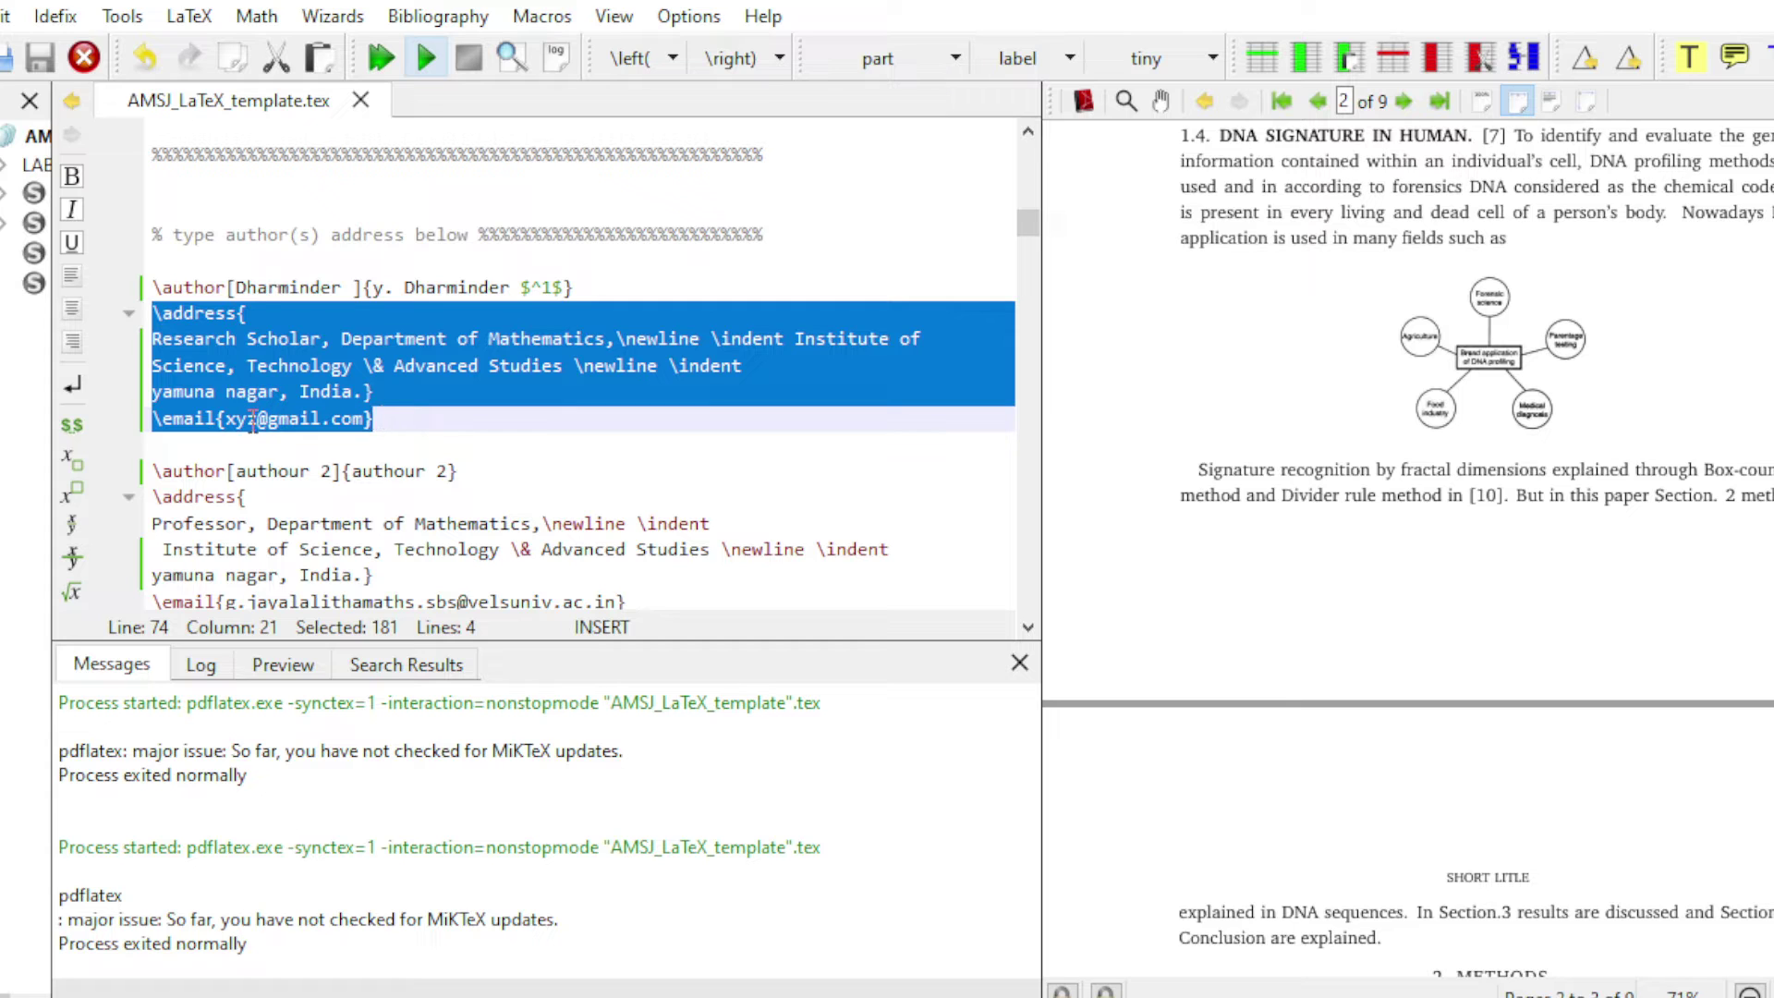
pyautogui.scroll(-2, 532, 404)
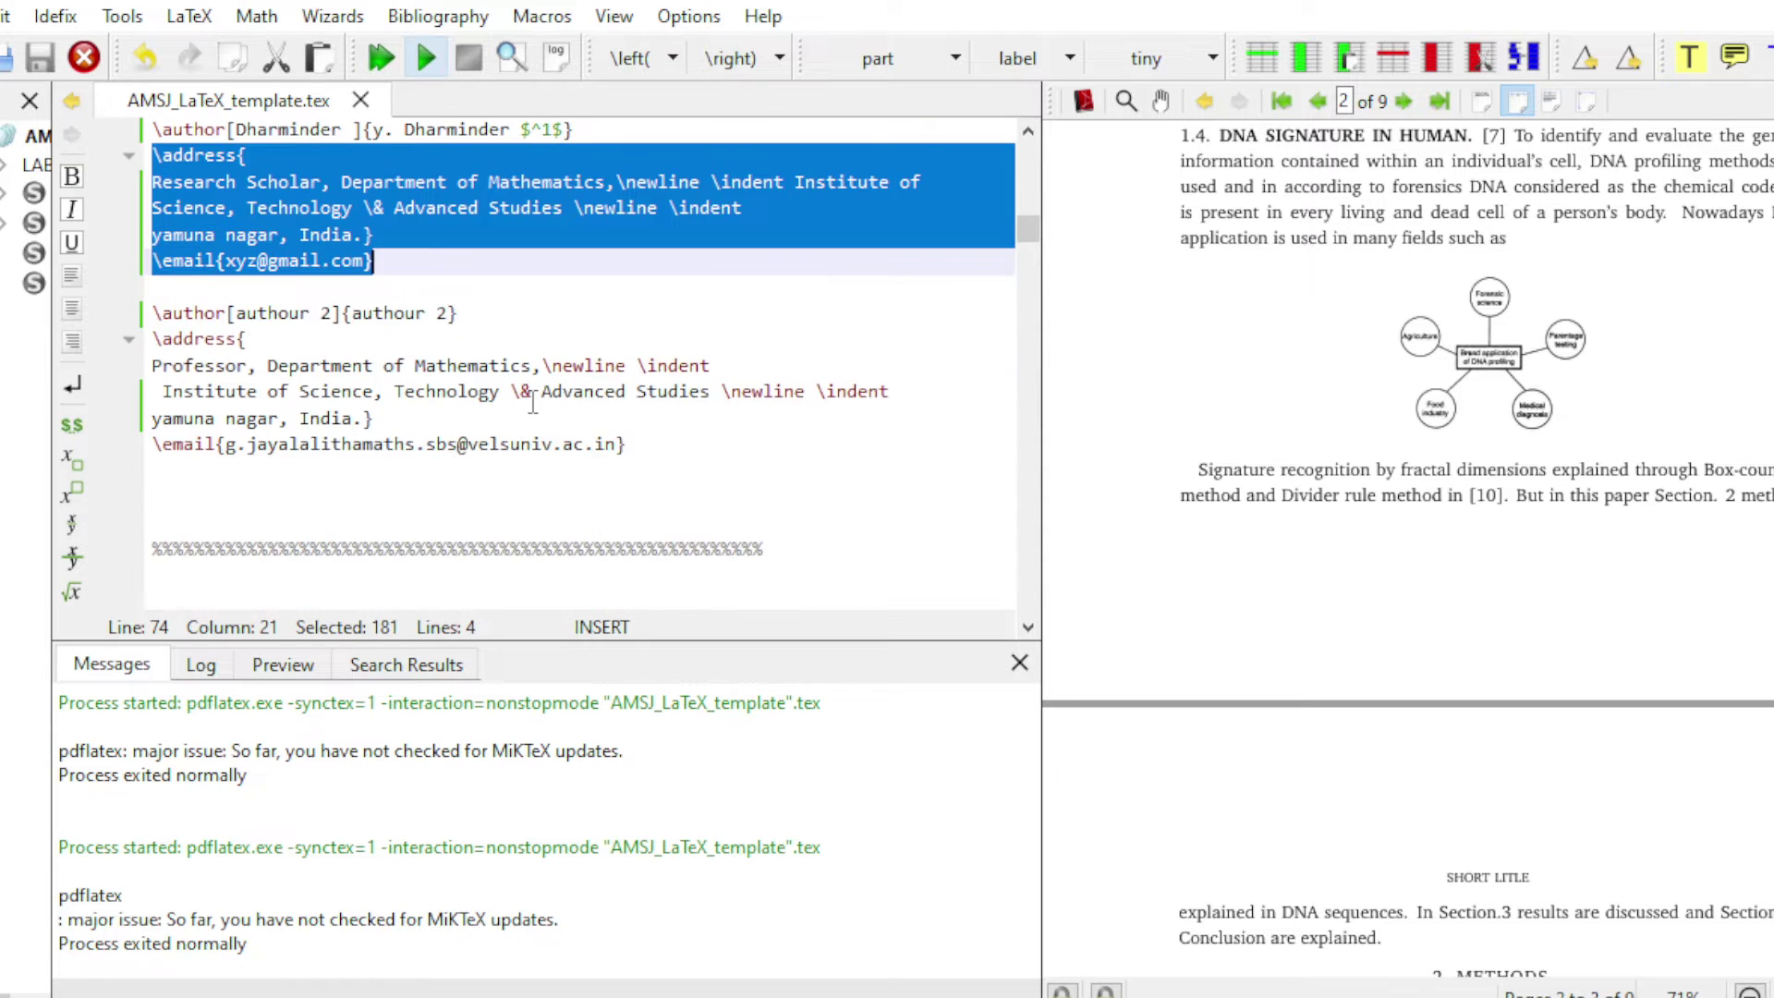
pyautogui.moveTo(153, 312); pyautogui.dragTo(632, 444)
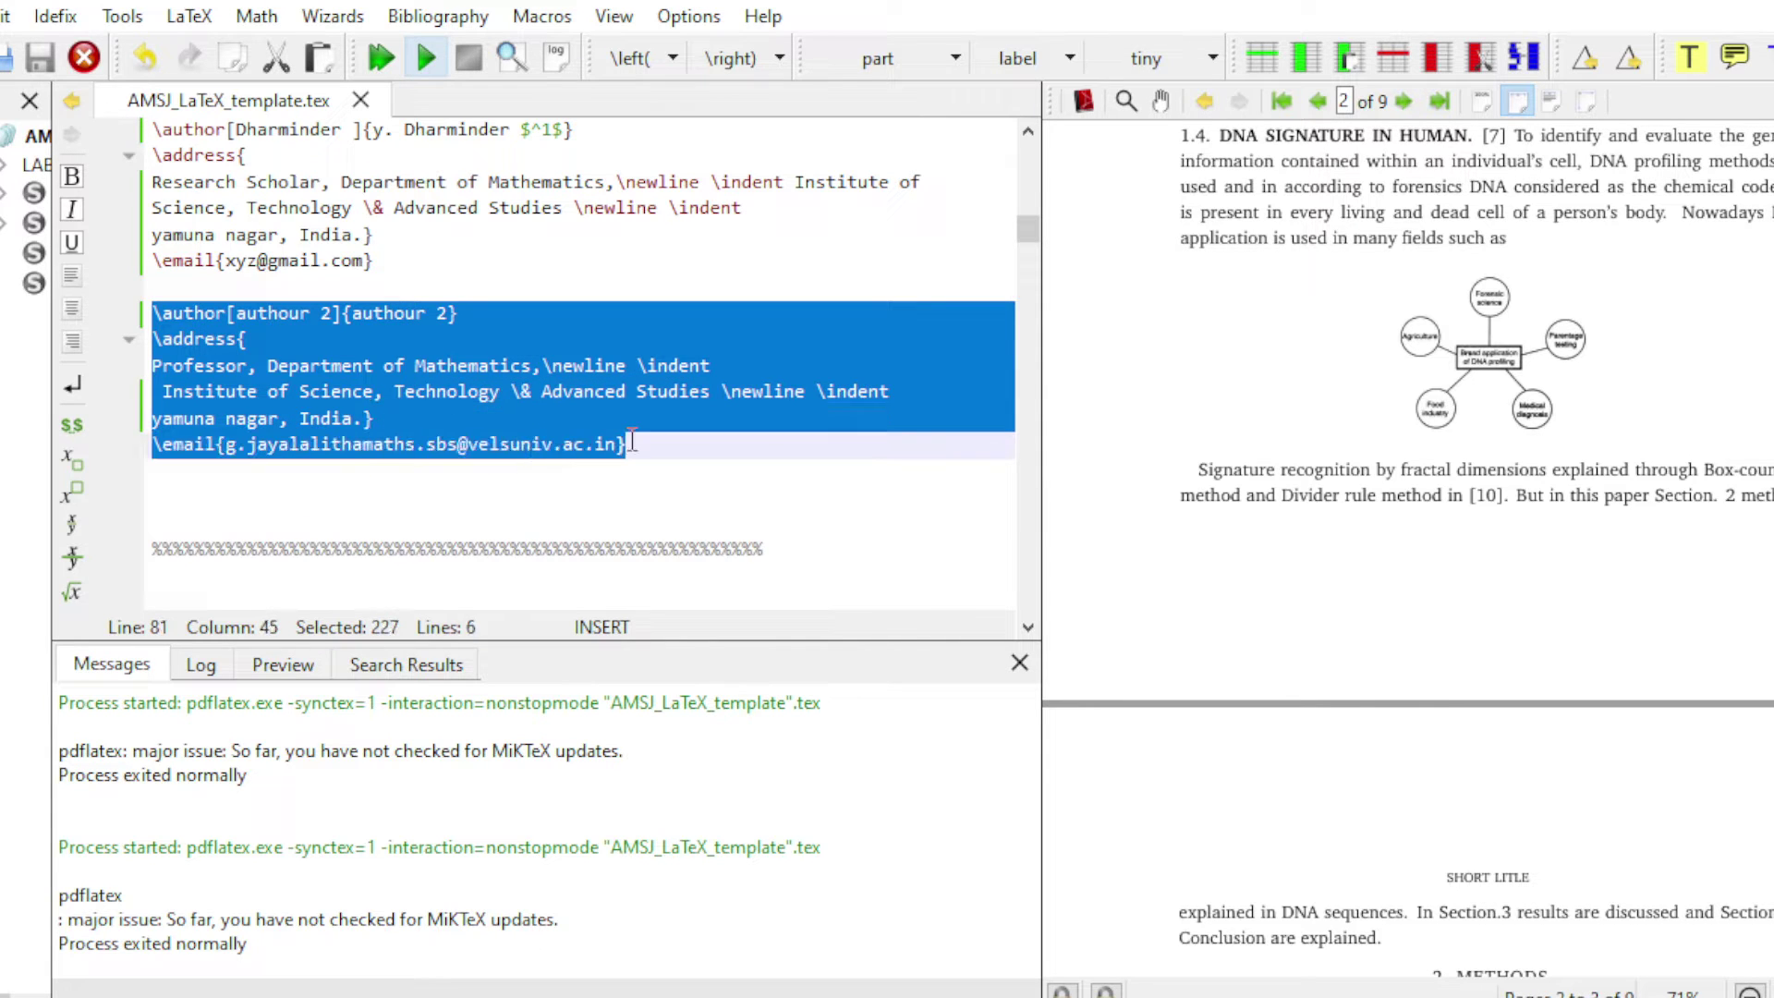
# - Return to the first page of the preview and magnify the author line beneath the title
pyautogui.scroll(8, 1257, 508)
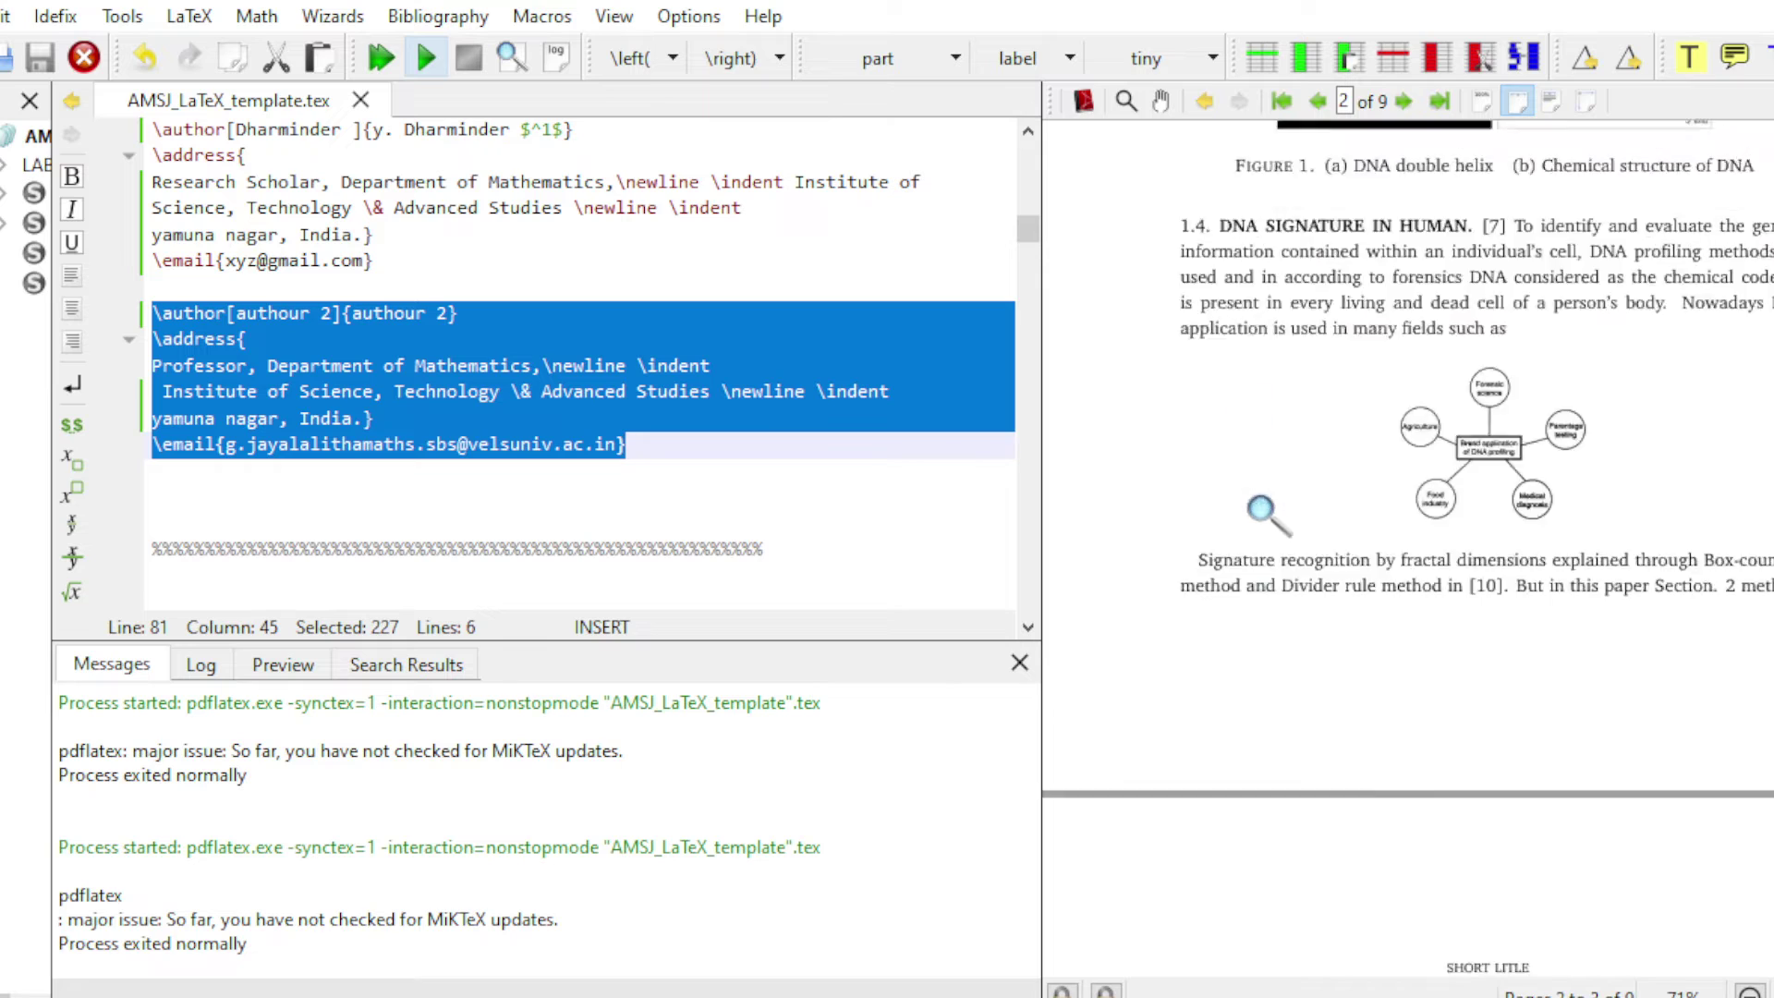
pyautogui.scroll(10, 1252, 507)
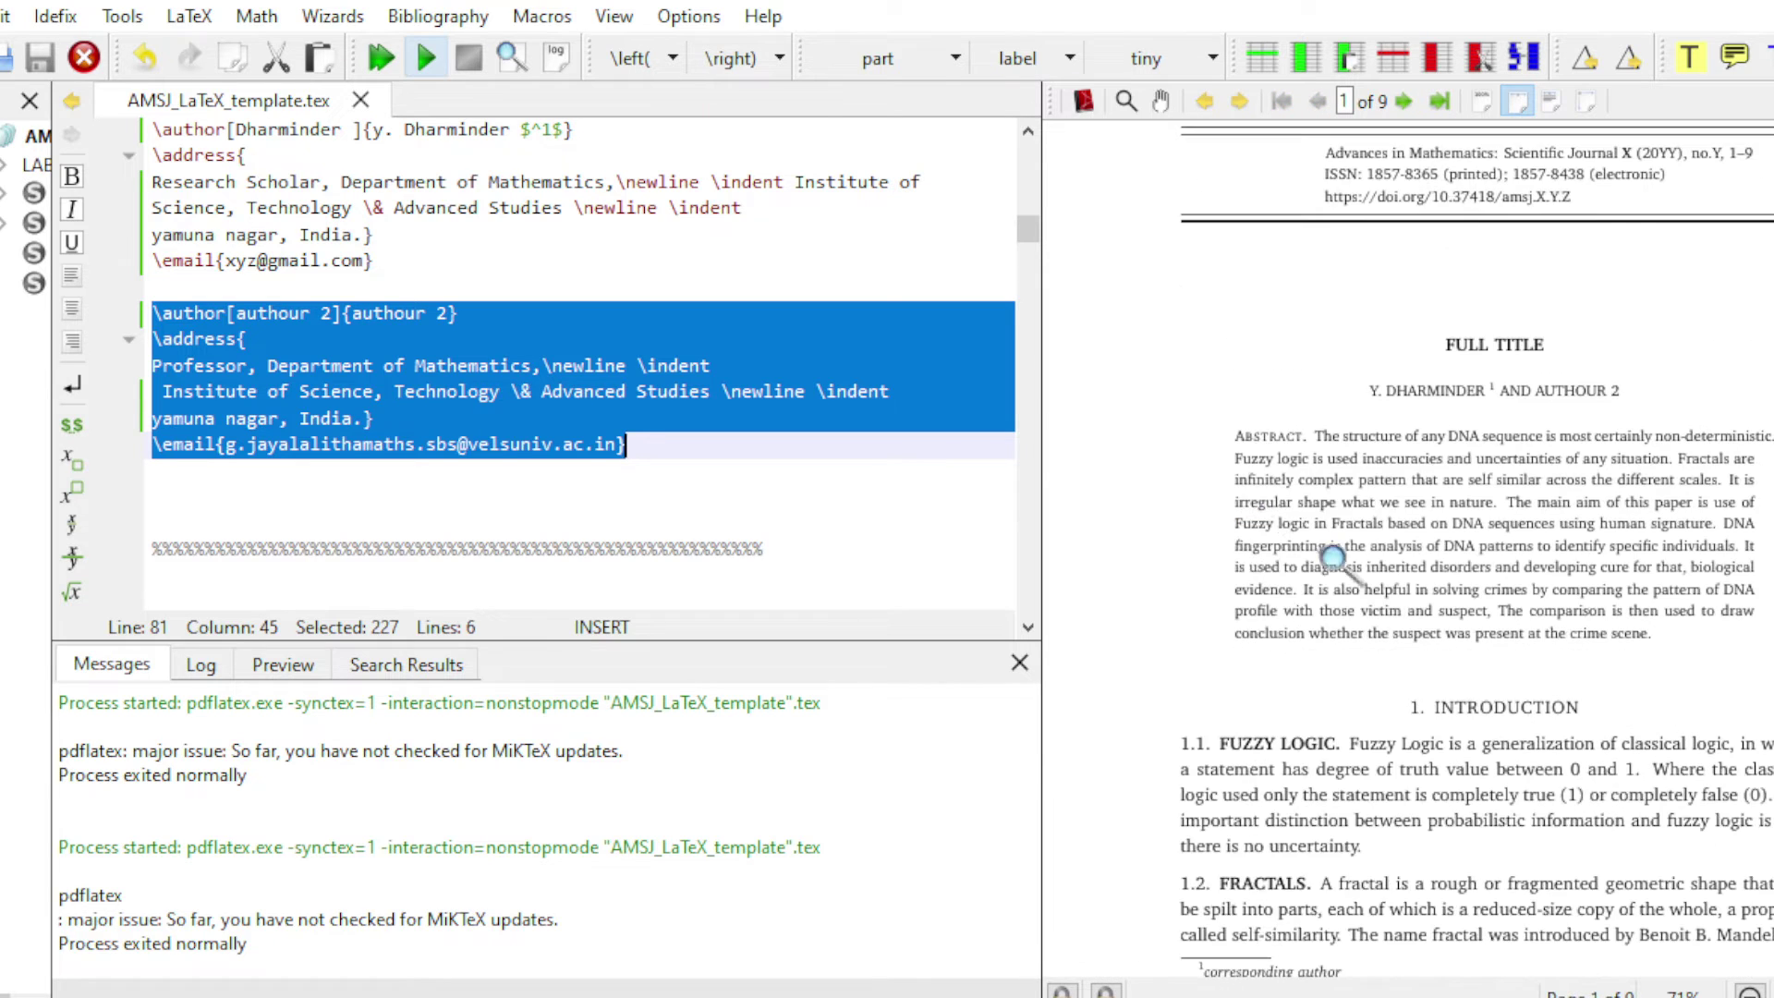
pyautogui.scroll(-1, 1350, 425)
pyautogui.scroll(-5, 1349, 426)
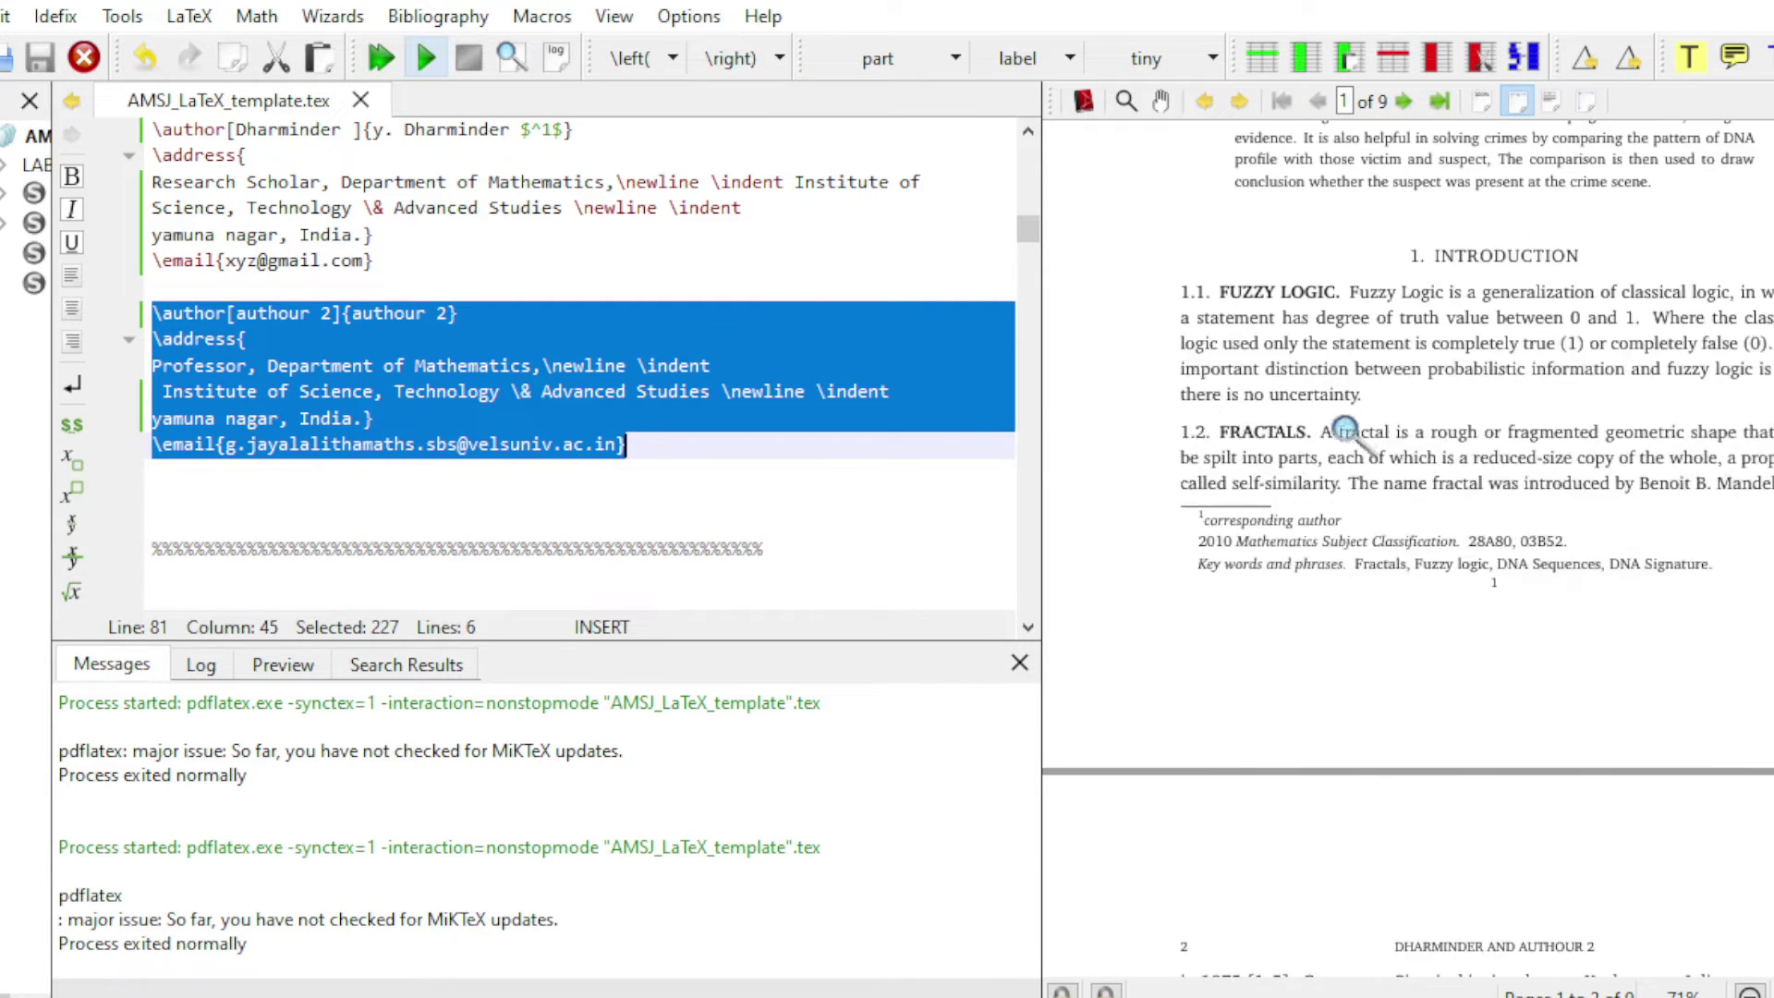
pyautogui.scroll(3, 1312, 546)
pyautogui.scroll(3, 1396, 453)
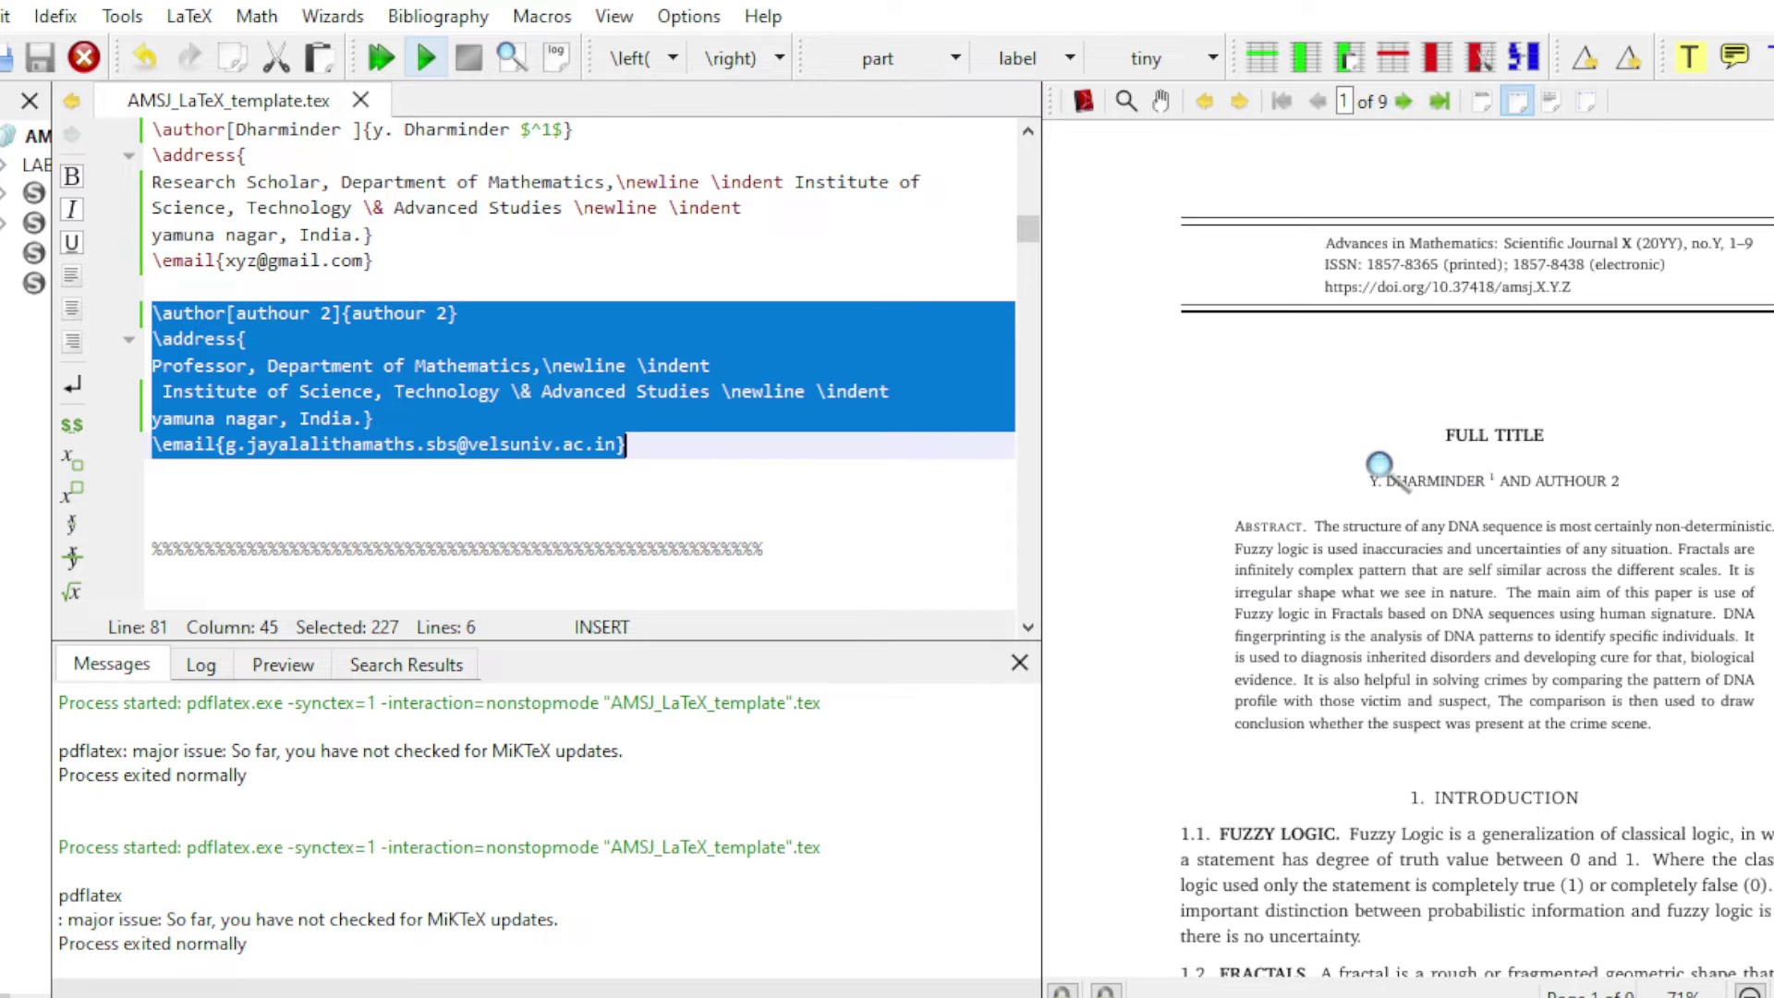
pyautogui.moveTo(1430, 488); pyautogui.dragTo(1515, 508)
# - Highlight the keywords command in the source and magnify the subject classification and key words lines in the preview
pyautogui.scroll(-6, 1506, 517)
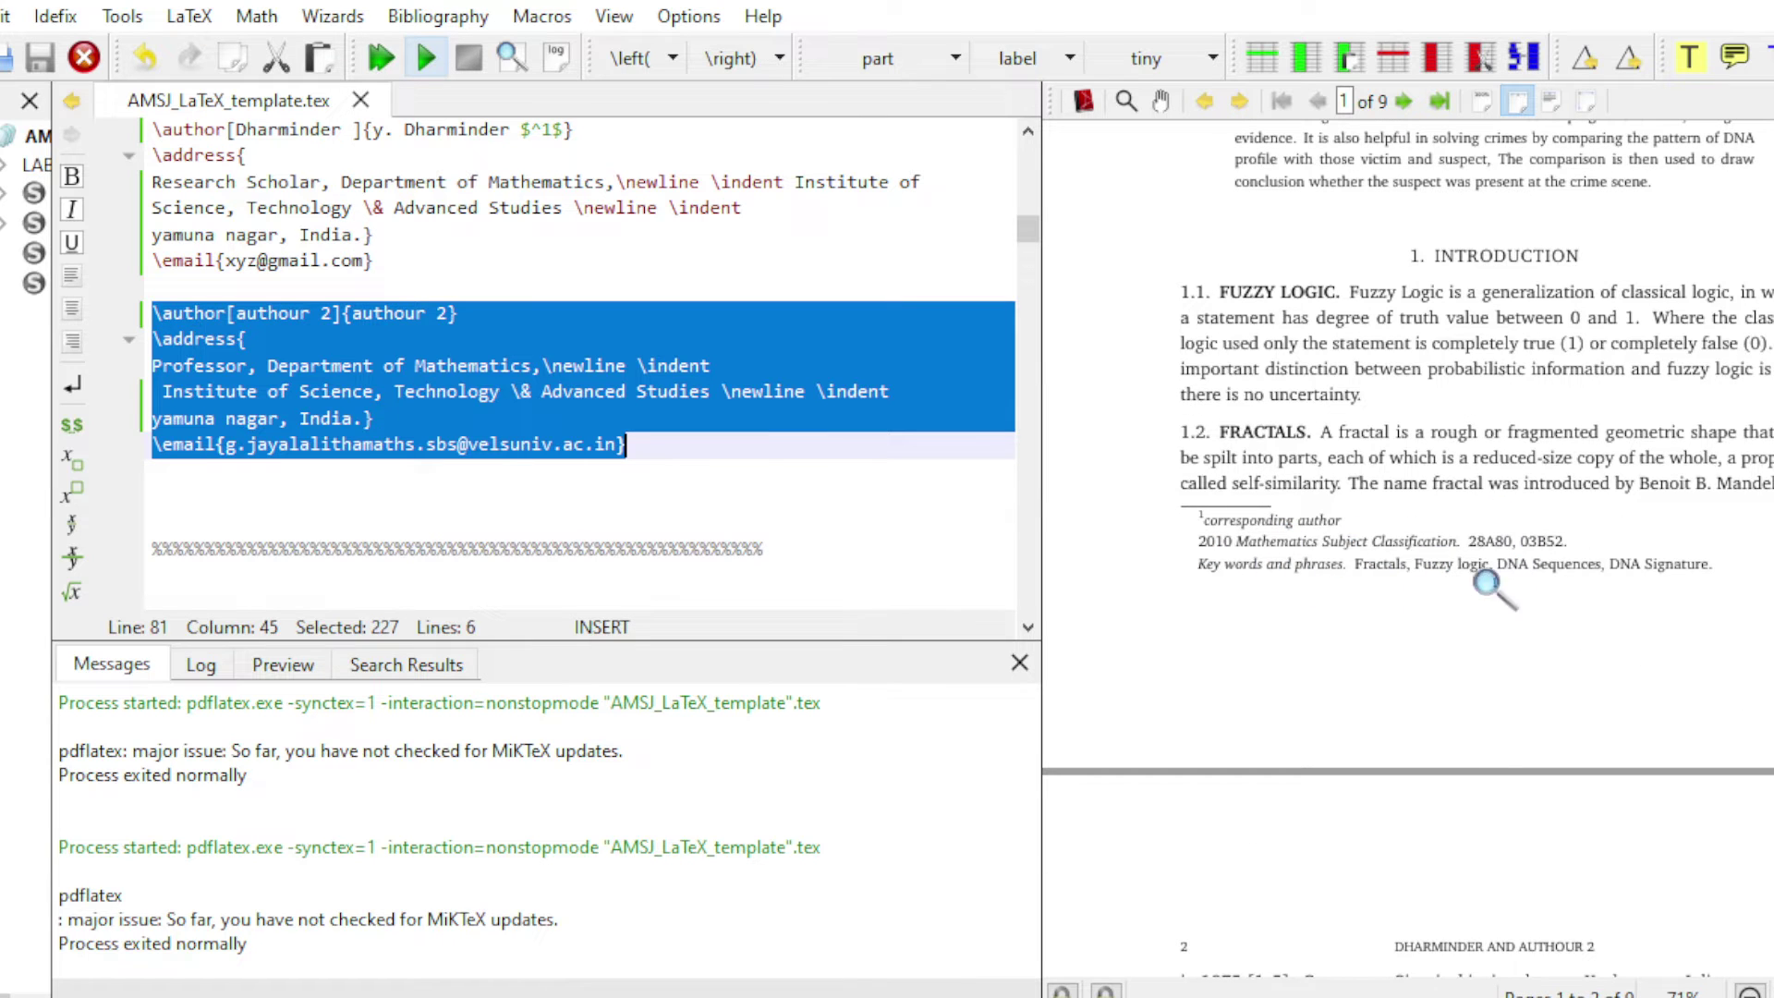
pyautogui.moveTo(1473, 566); pyautogui.dragTo(1505, 565)
pyautogui.scroll(-5, 558, 397)
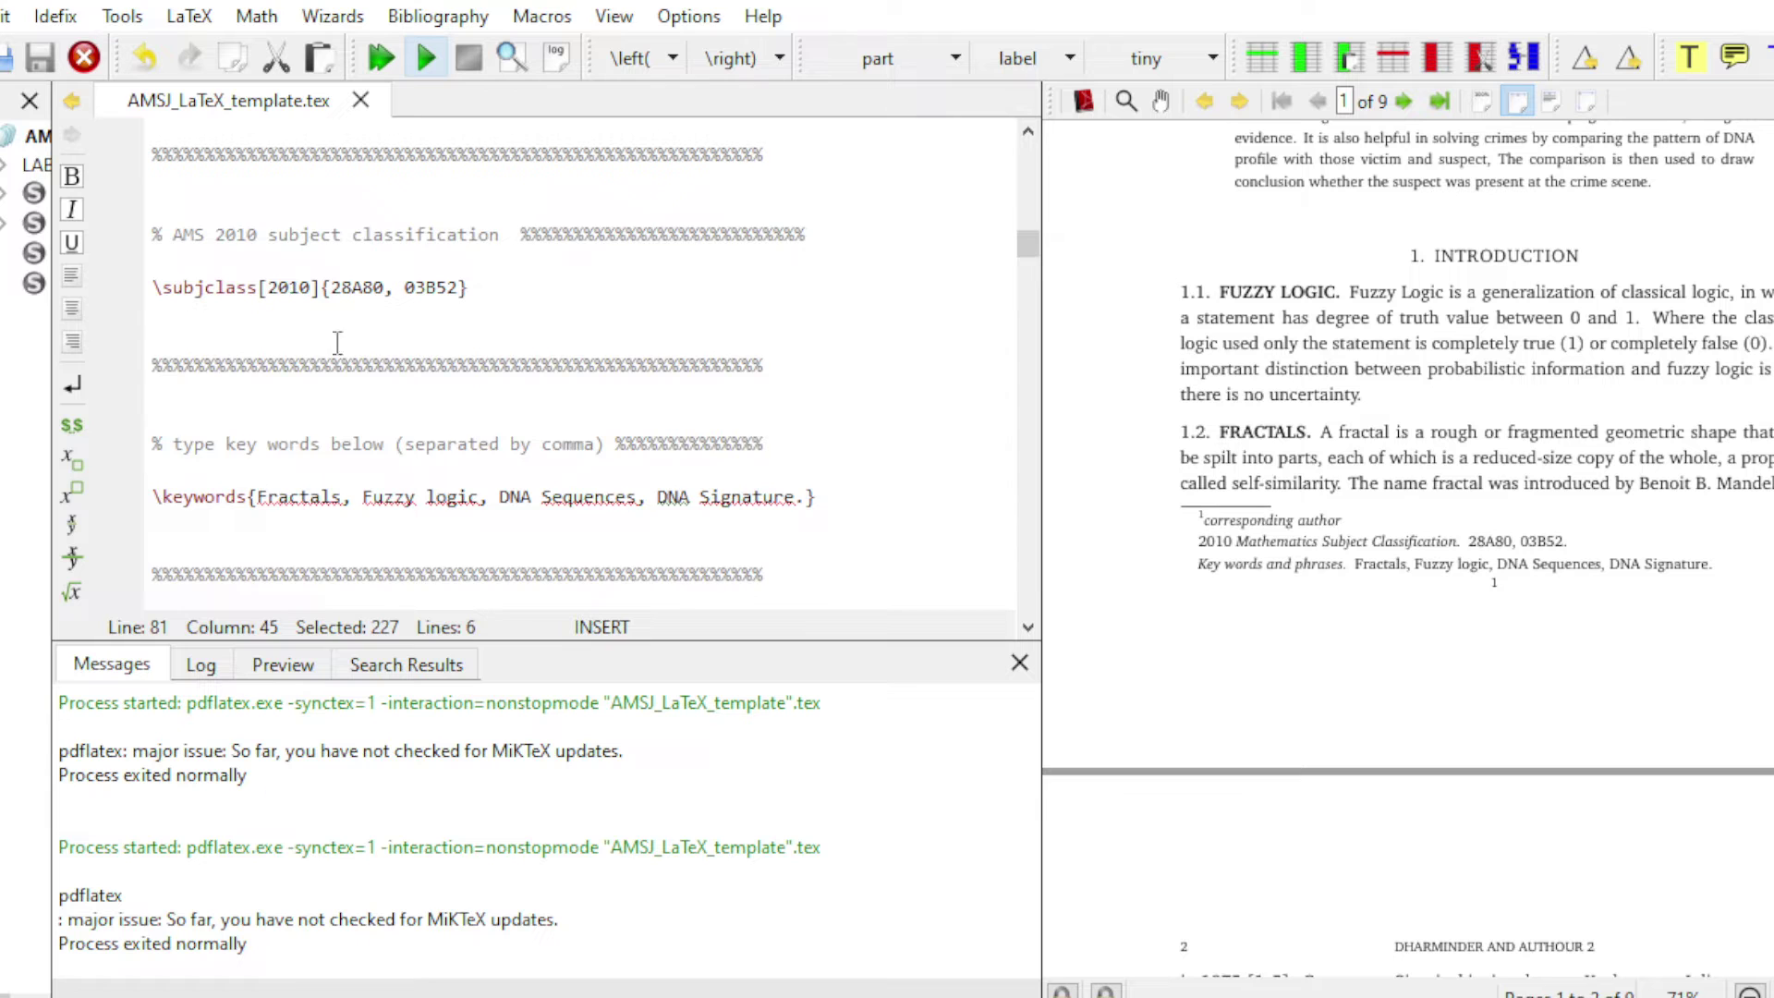
pyautogui.scroll(-2, 360, 347)
pyautogui.moveTo(156, 339); pyautogui.dragTo(982, 384)
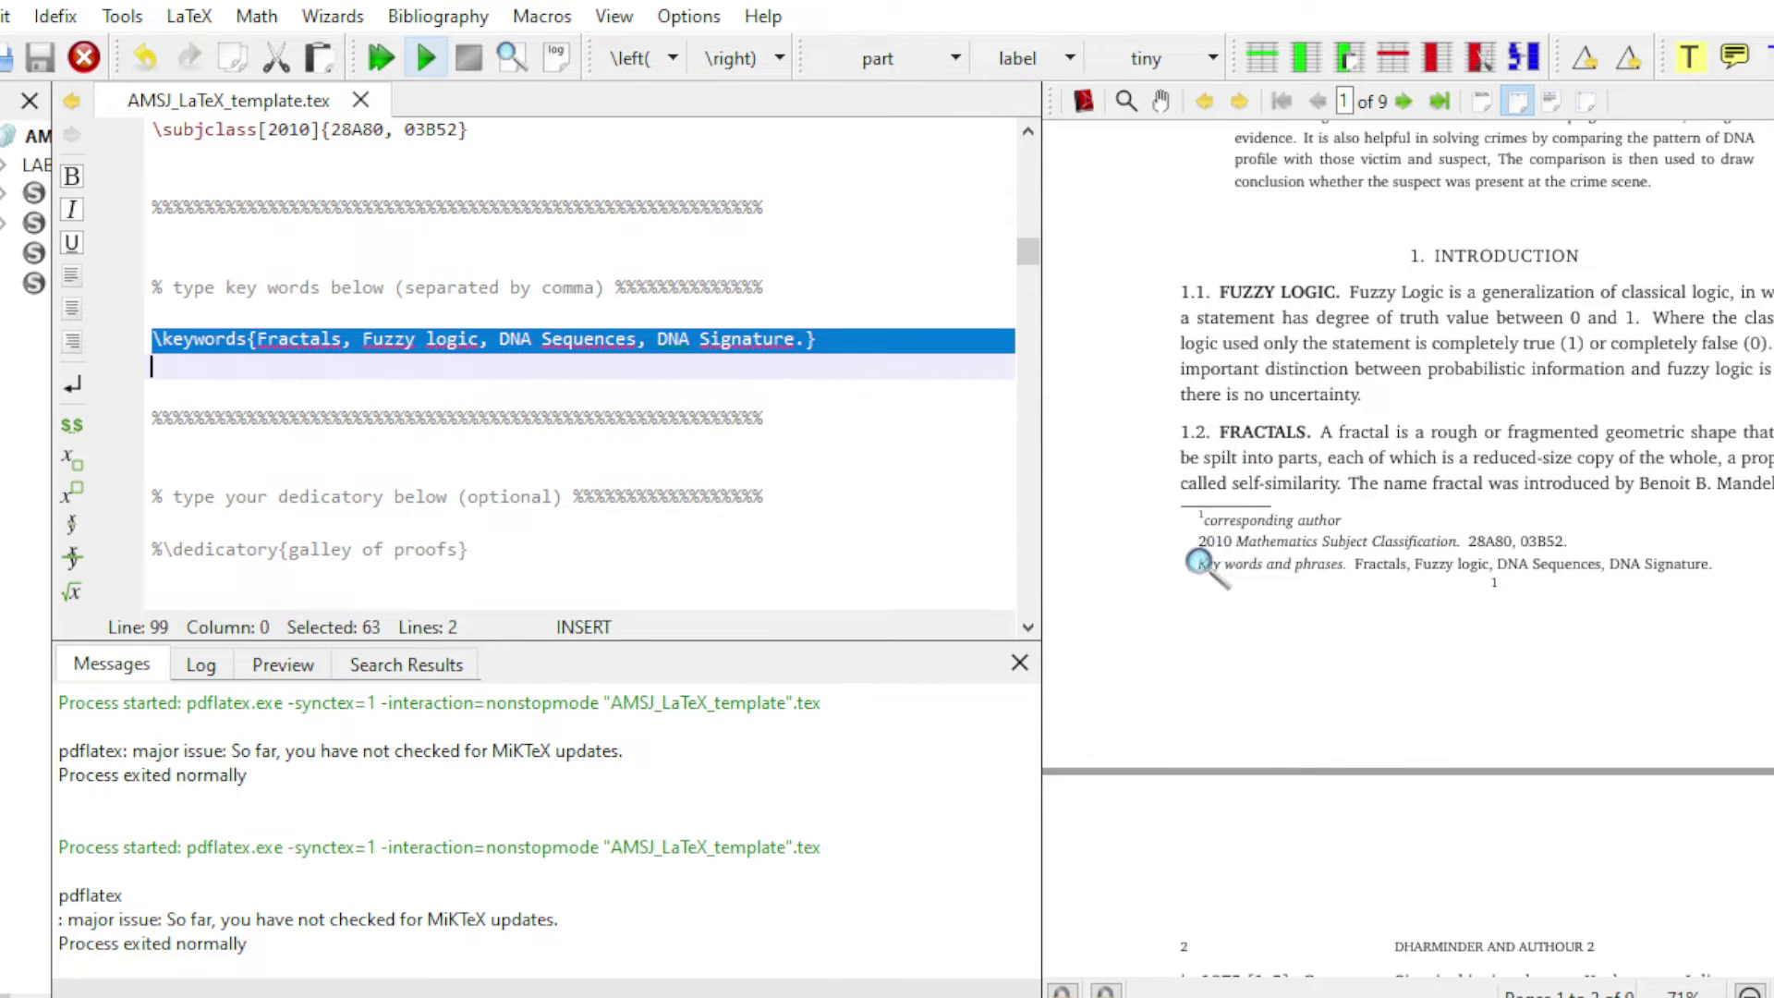
pyautogui.moveTo(1206, 547); pyautogui.dragTo(1613, 577)
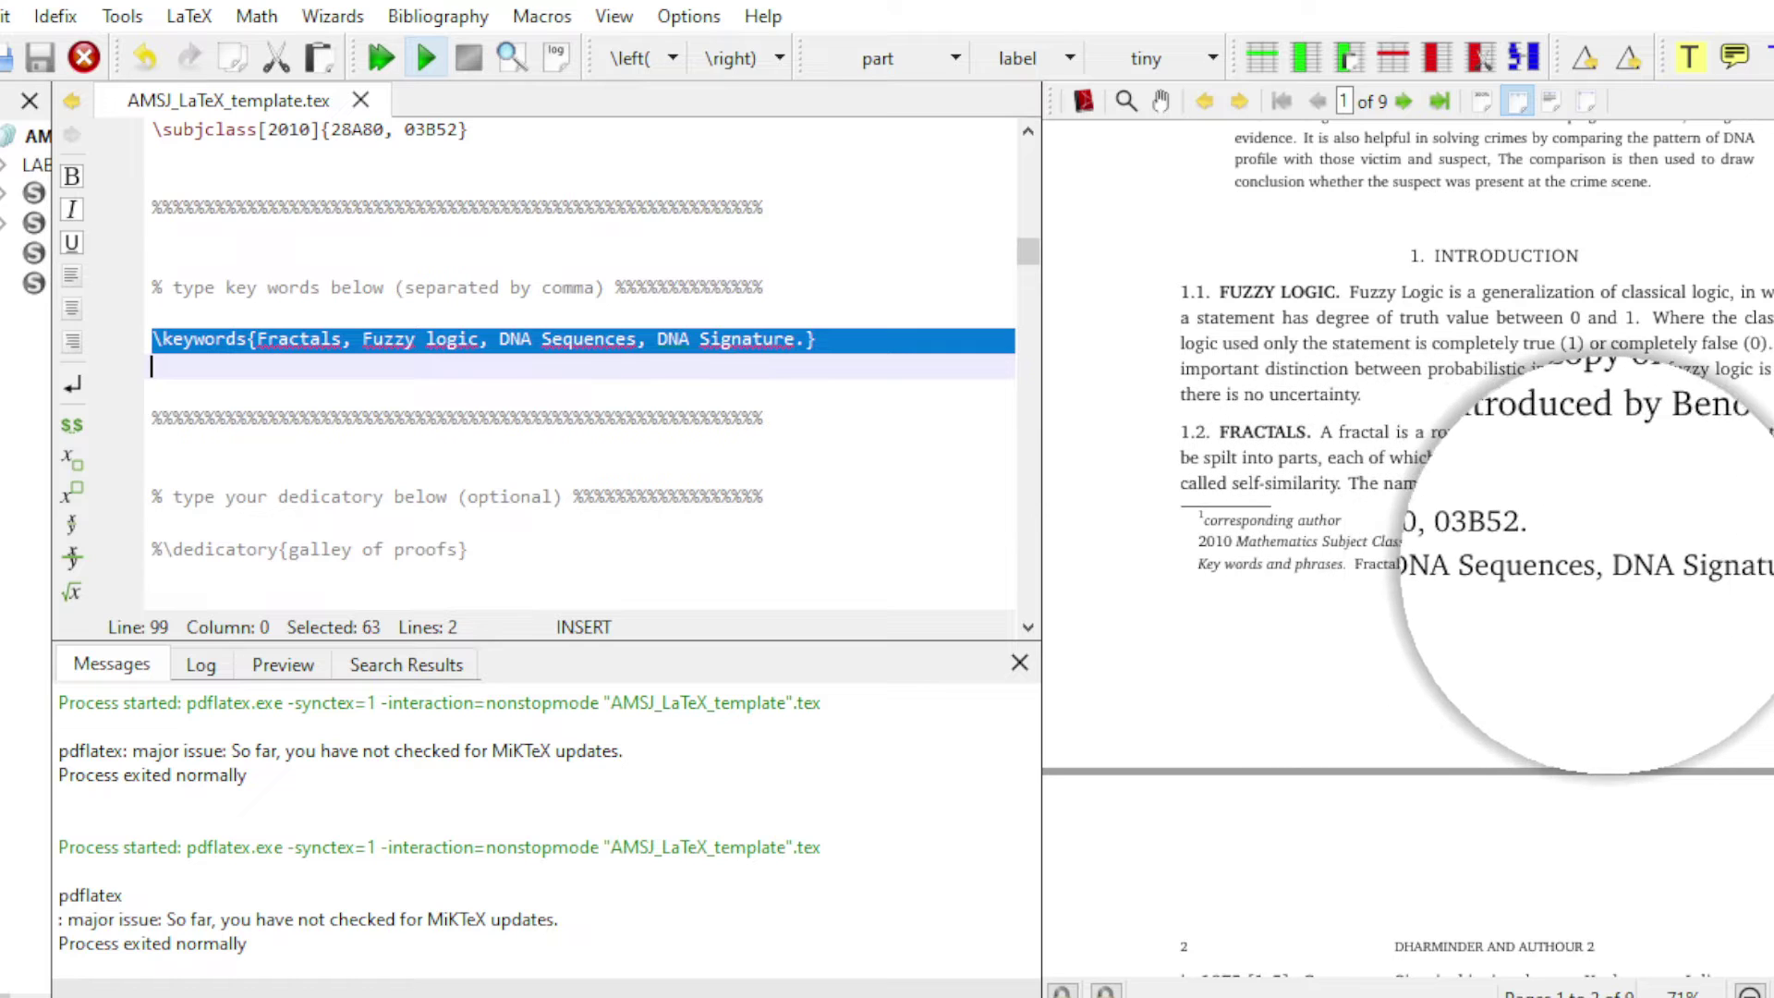
# - Highlight the begin document line and the footnotetext command, and magnify the corresponding author footnote in the preview
pyautogui.scroll(-3, 739, 379)
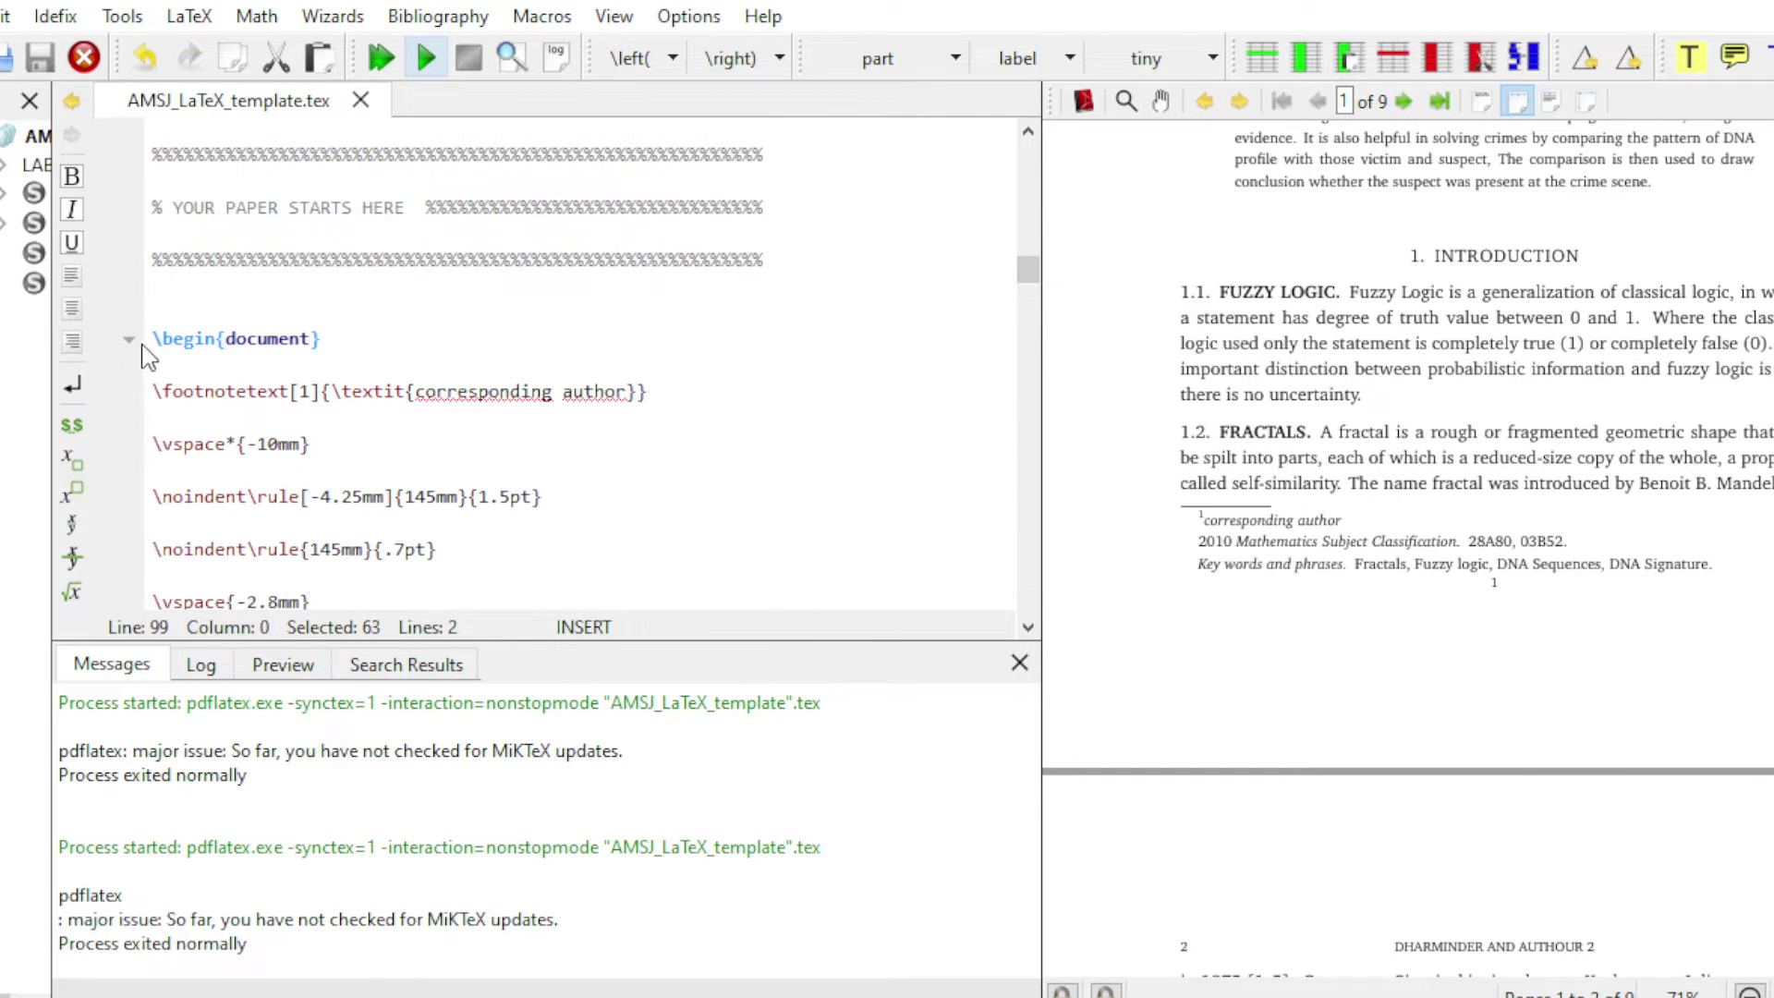
pyautogui.moveTo(155, 338); pyautogui.dragTo(322, 338)
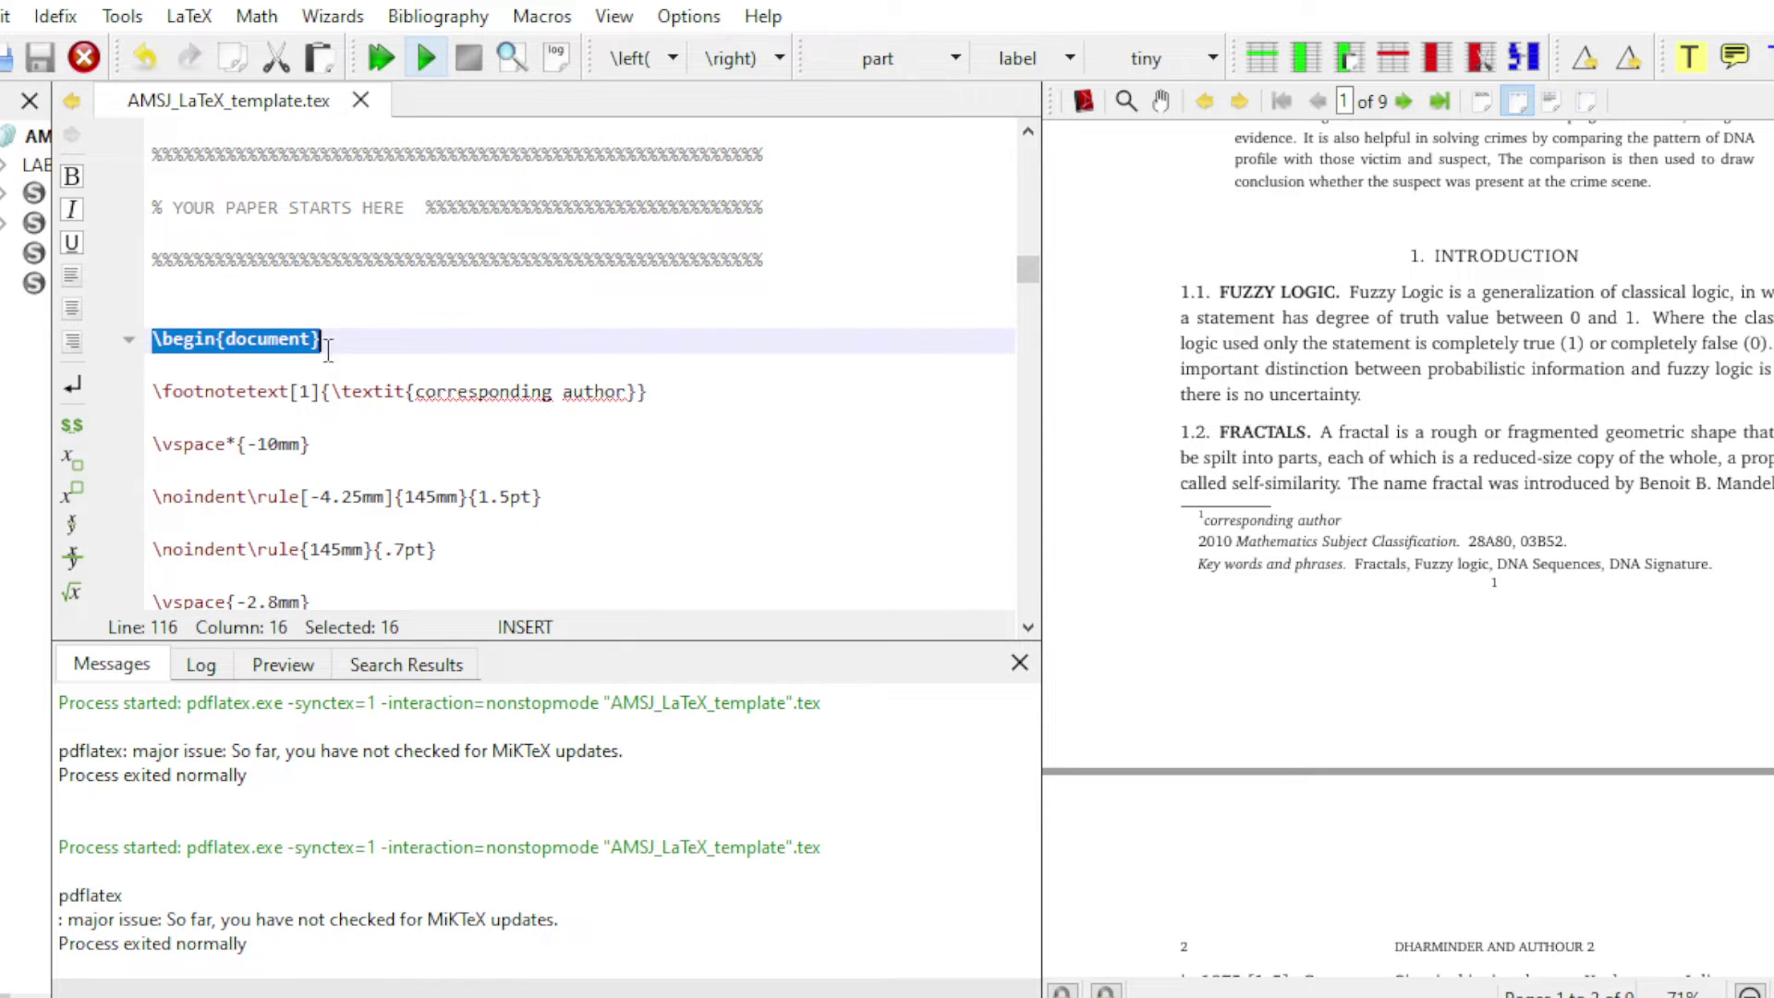
pyautogui.moveTo(153, 391); pyautogui.dragTo(322, 391)
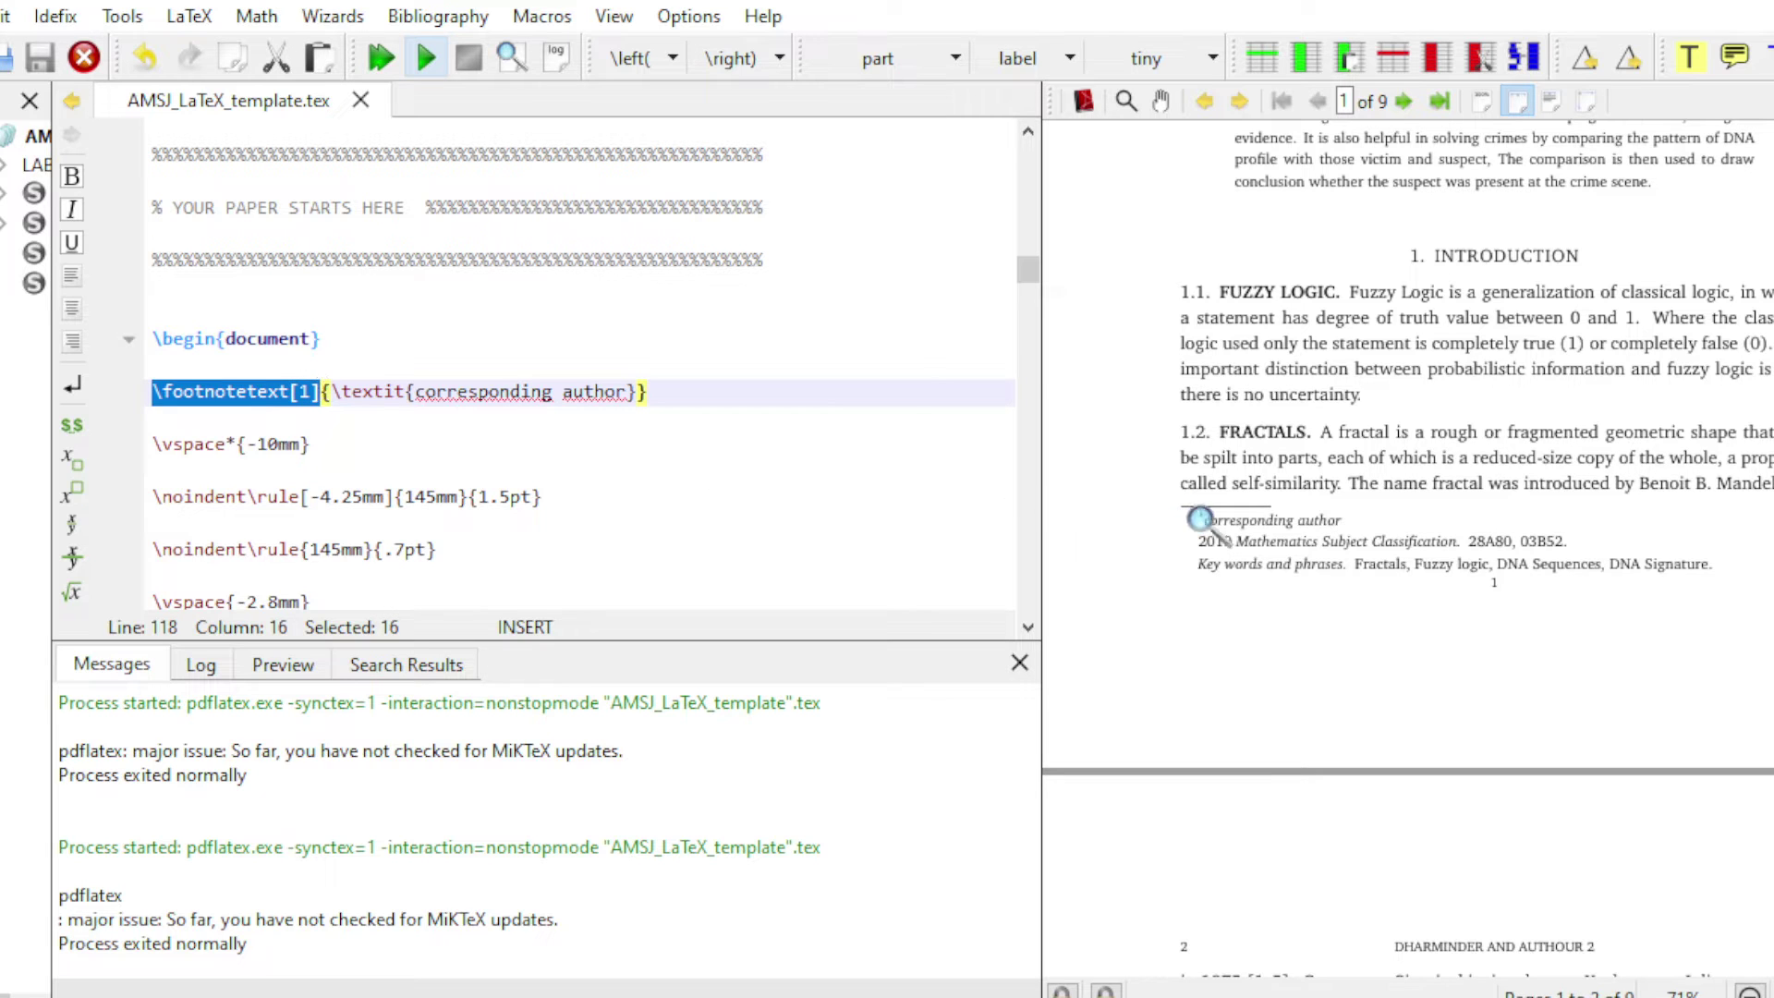
pyautogui.click(1230, 515)
pyautogui.click(1331, 522)
# - Highlight the 145mm width of the second noindent rule and place the cursor in its thickness value
pyautogui.scroll(-1, 272, 466)
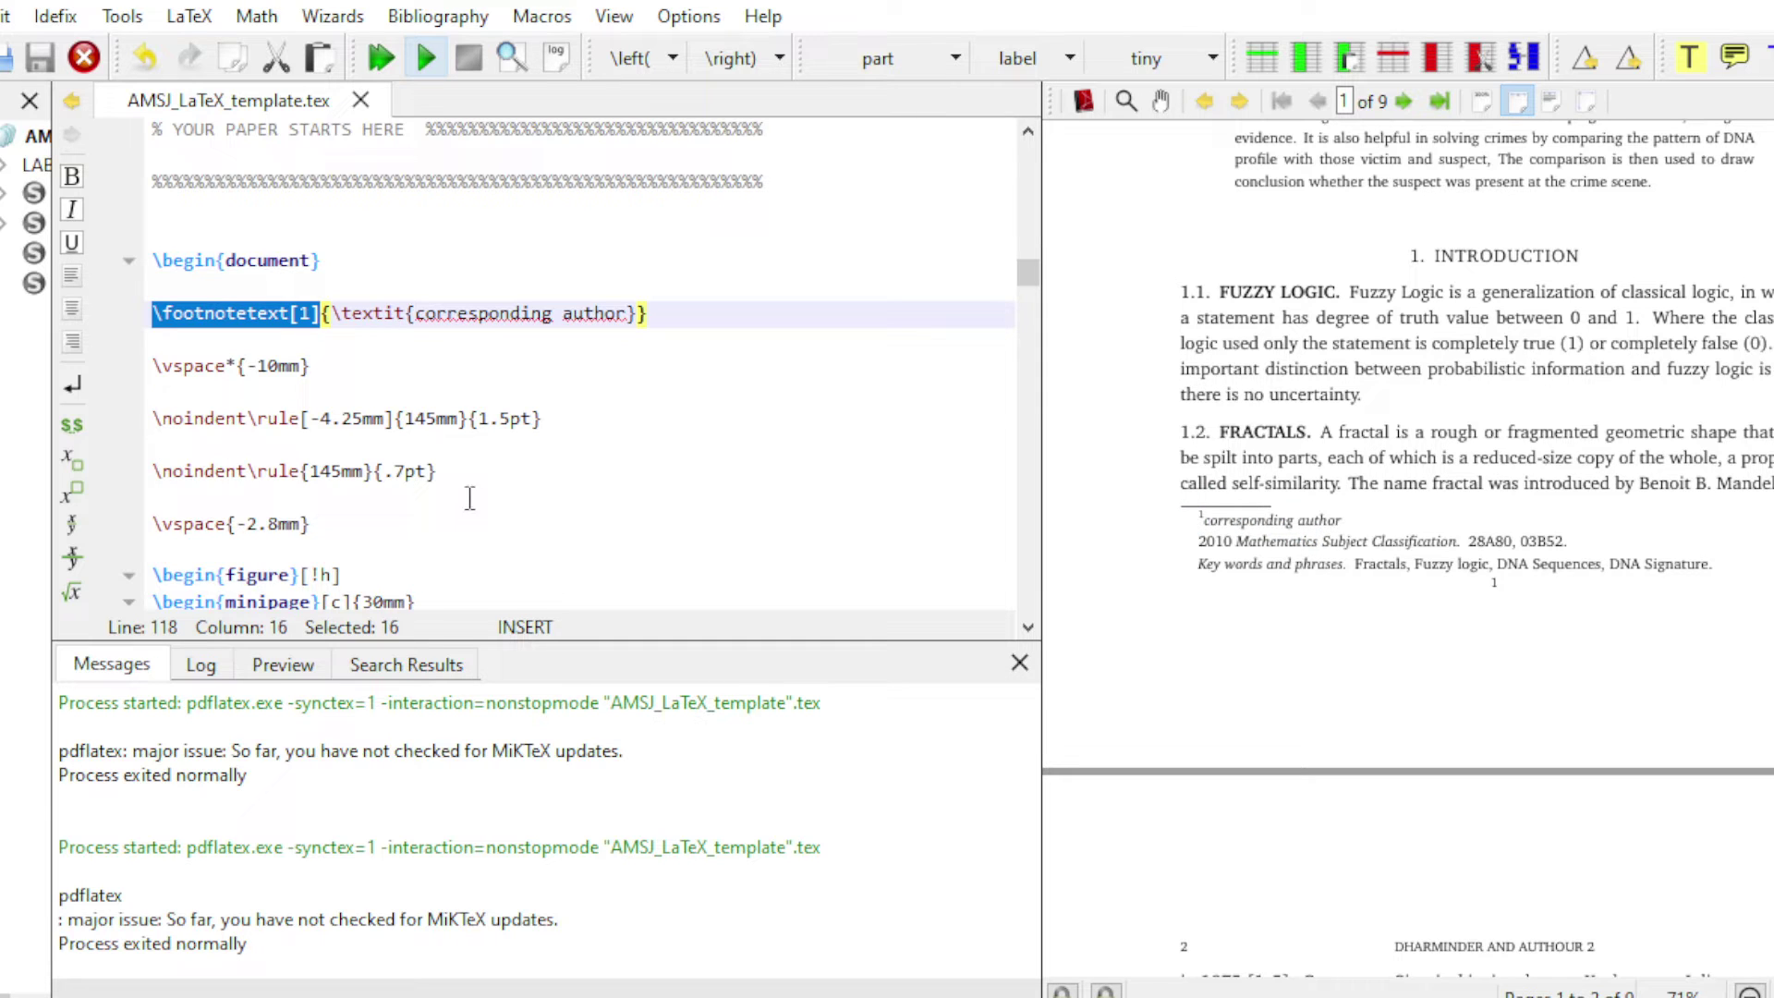
pyautogui.moveTo(311, 473); pyautogui.dragTo(365, 474)
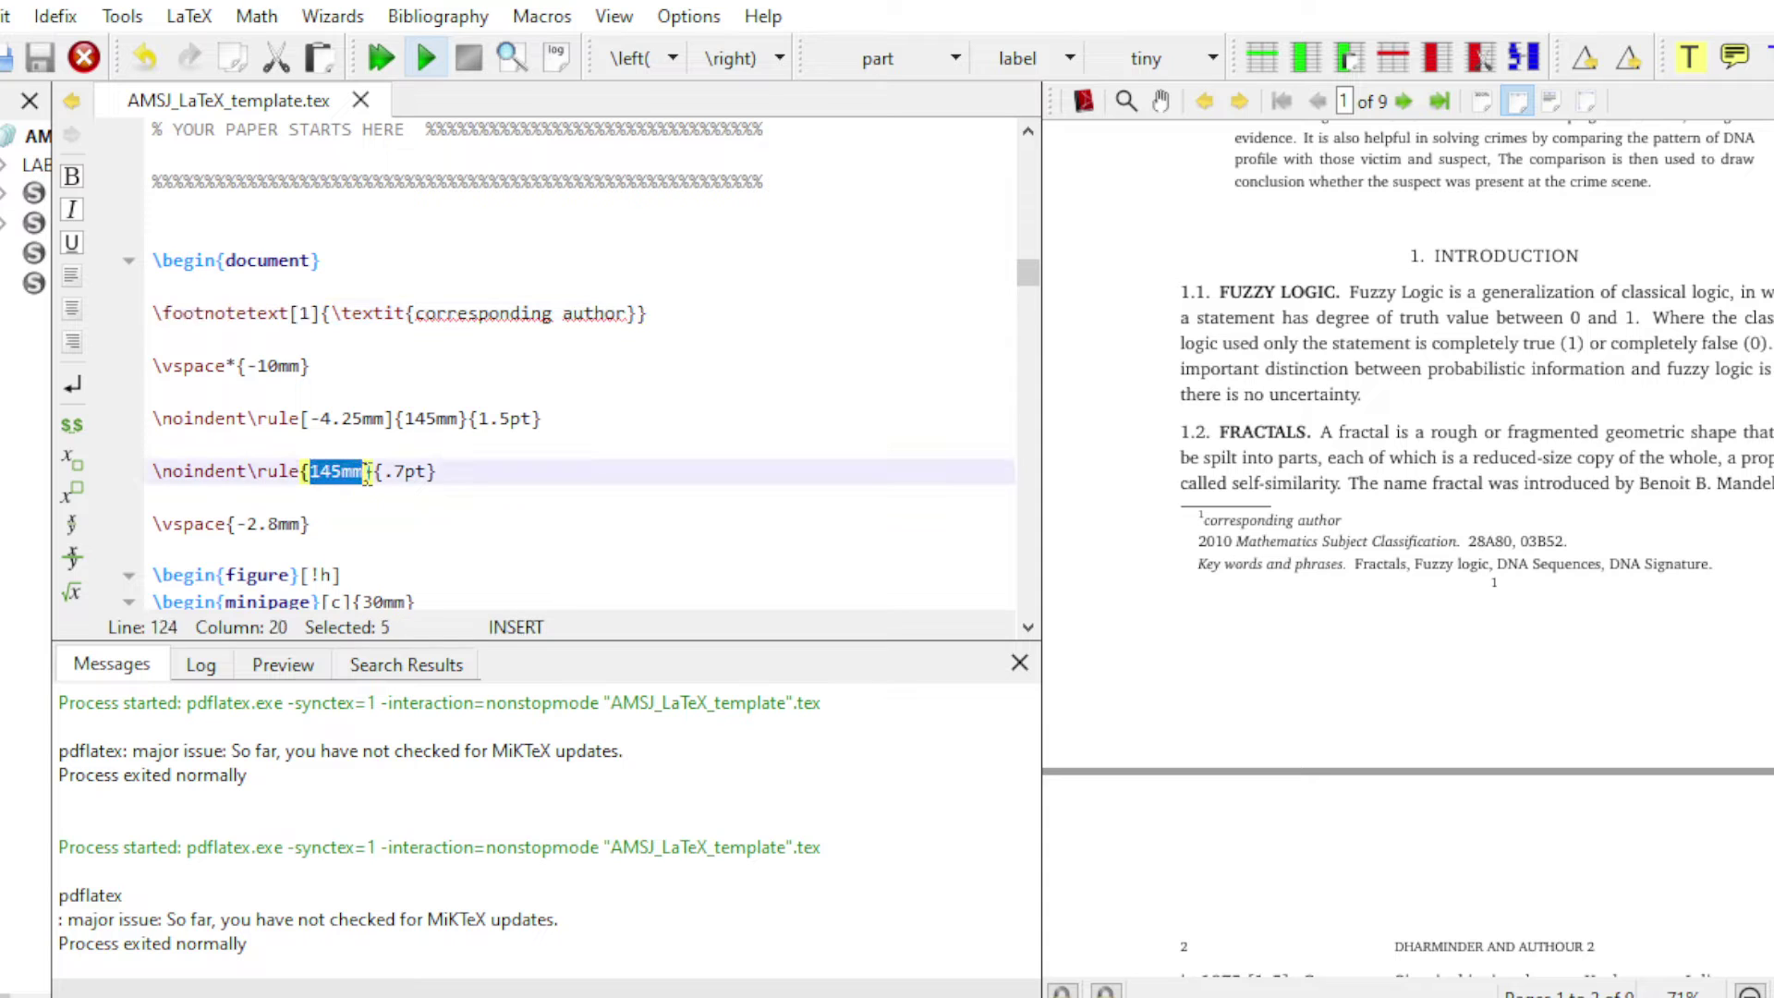
pyautogui.click(406, 473)
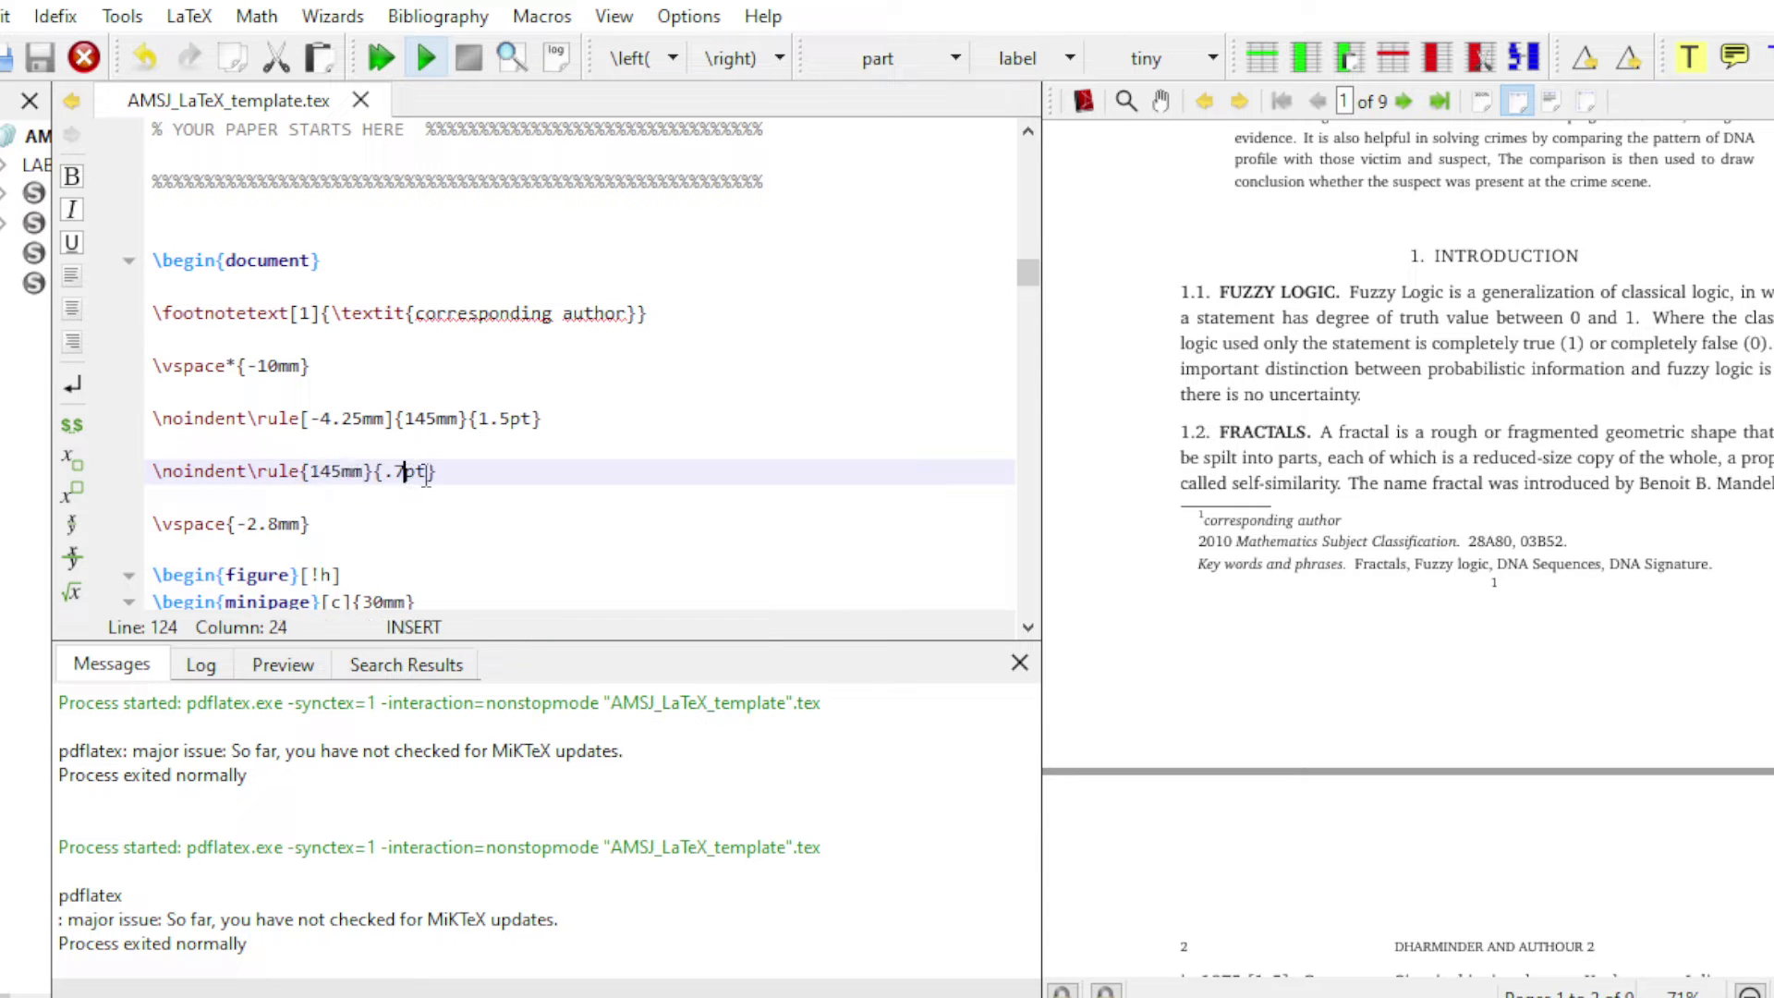
# - Highlight the opening figure and minipage lines and magnify the journal header block on the first preview page
pyautogui.scroll(-3, 416, 471)
pyautogui.scroll(-1, 263, 354)
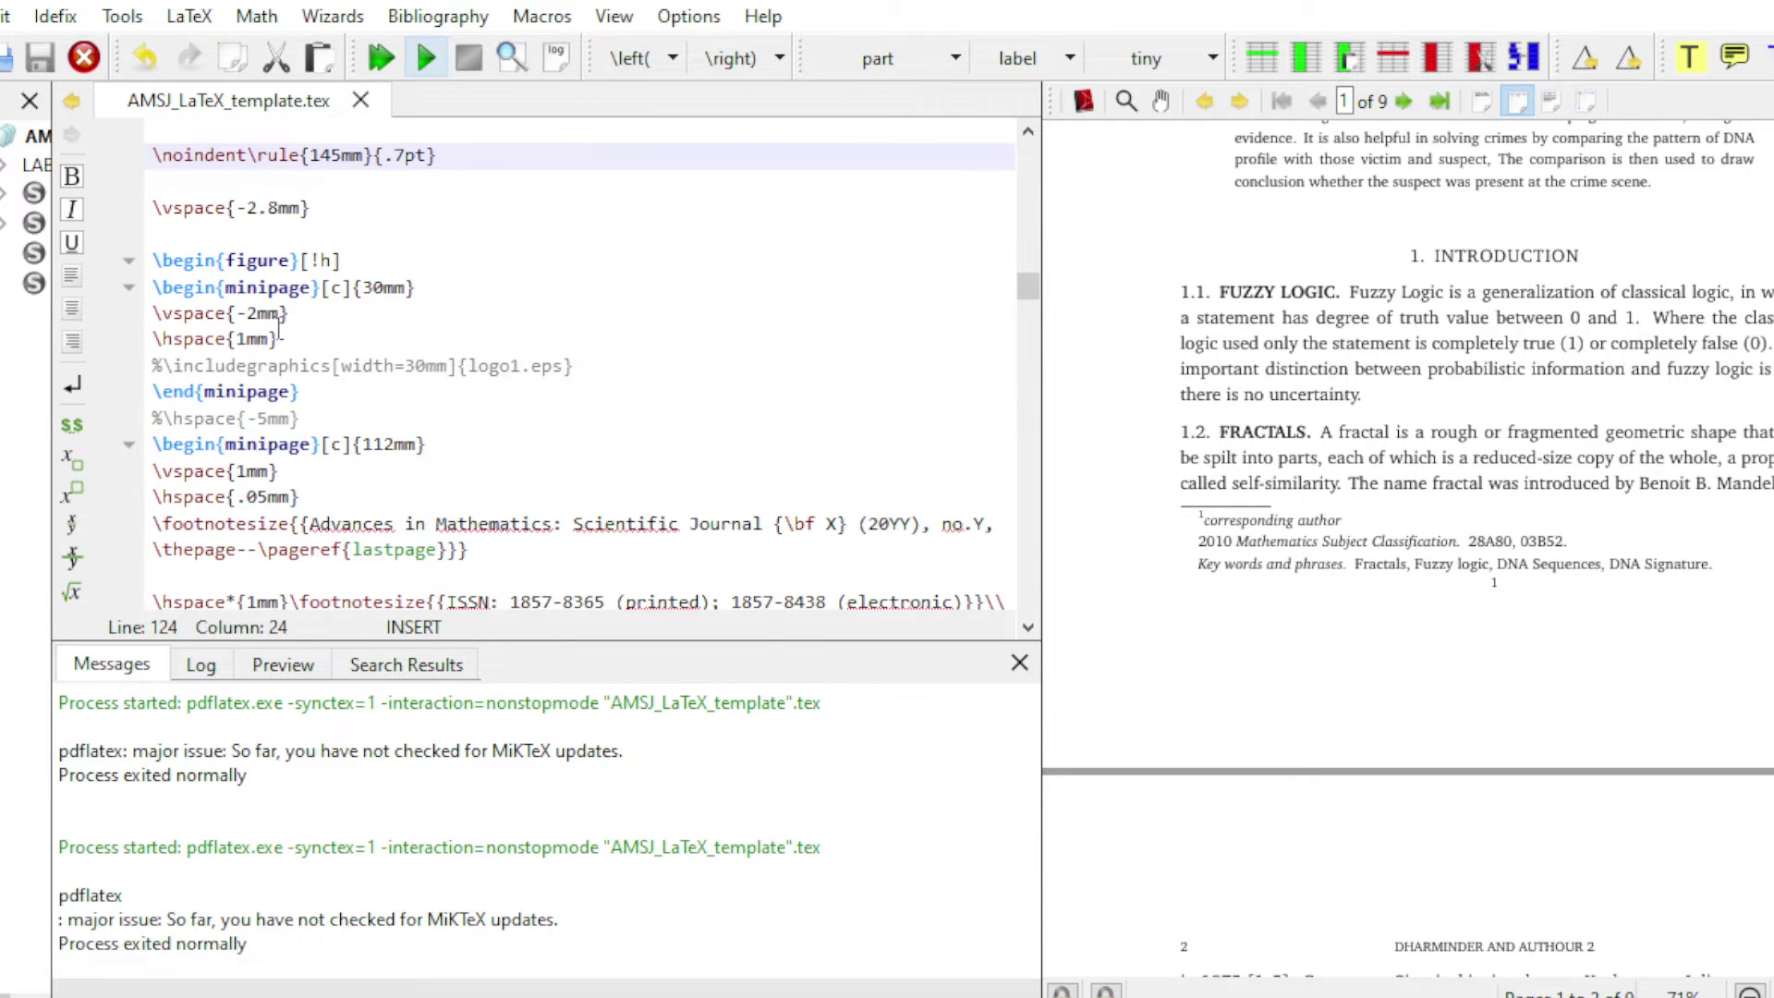
pyautogui.moveTo(153, 261); pyautogui.dragTo(235, 288)
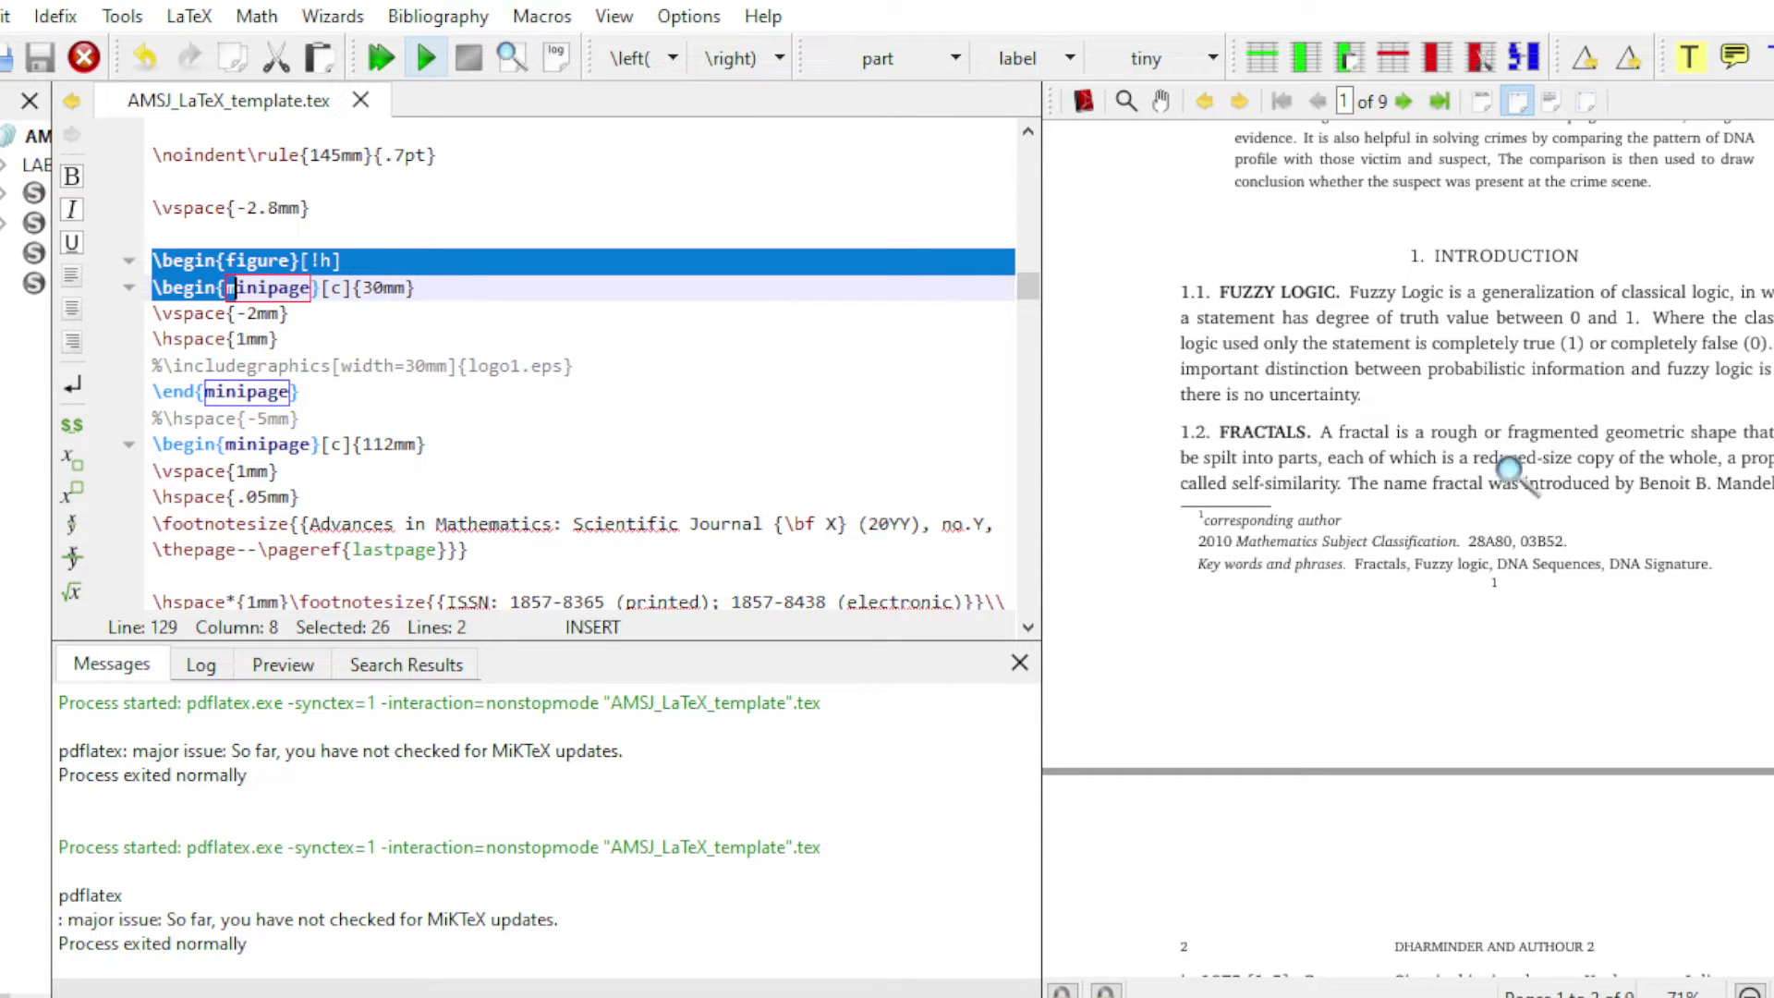
pyautogui.scroll(5, 1505, 466)
pyautogui.moveTo(1186, 244); pyautogui.dragTo(1585, 303)
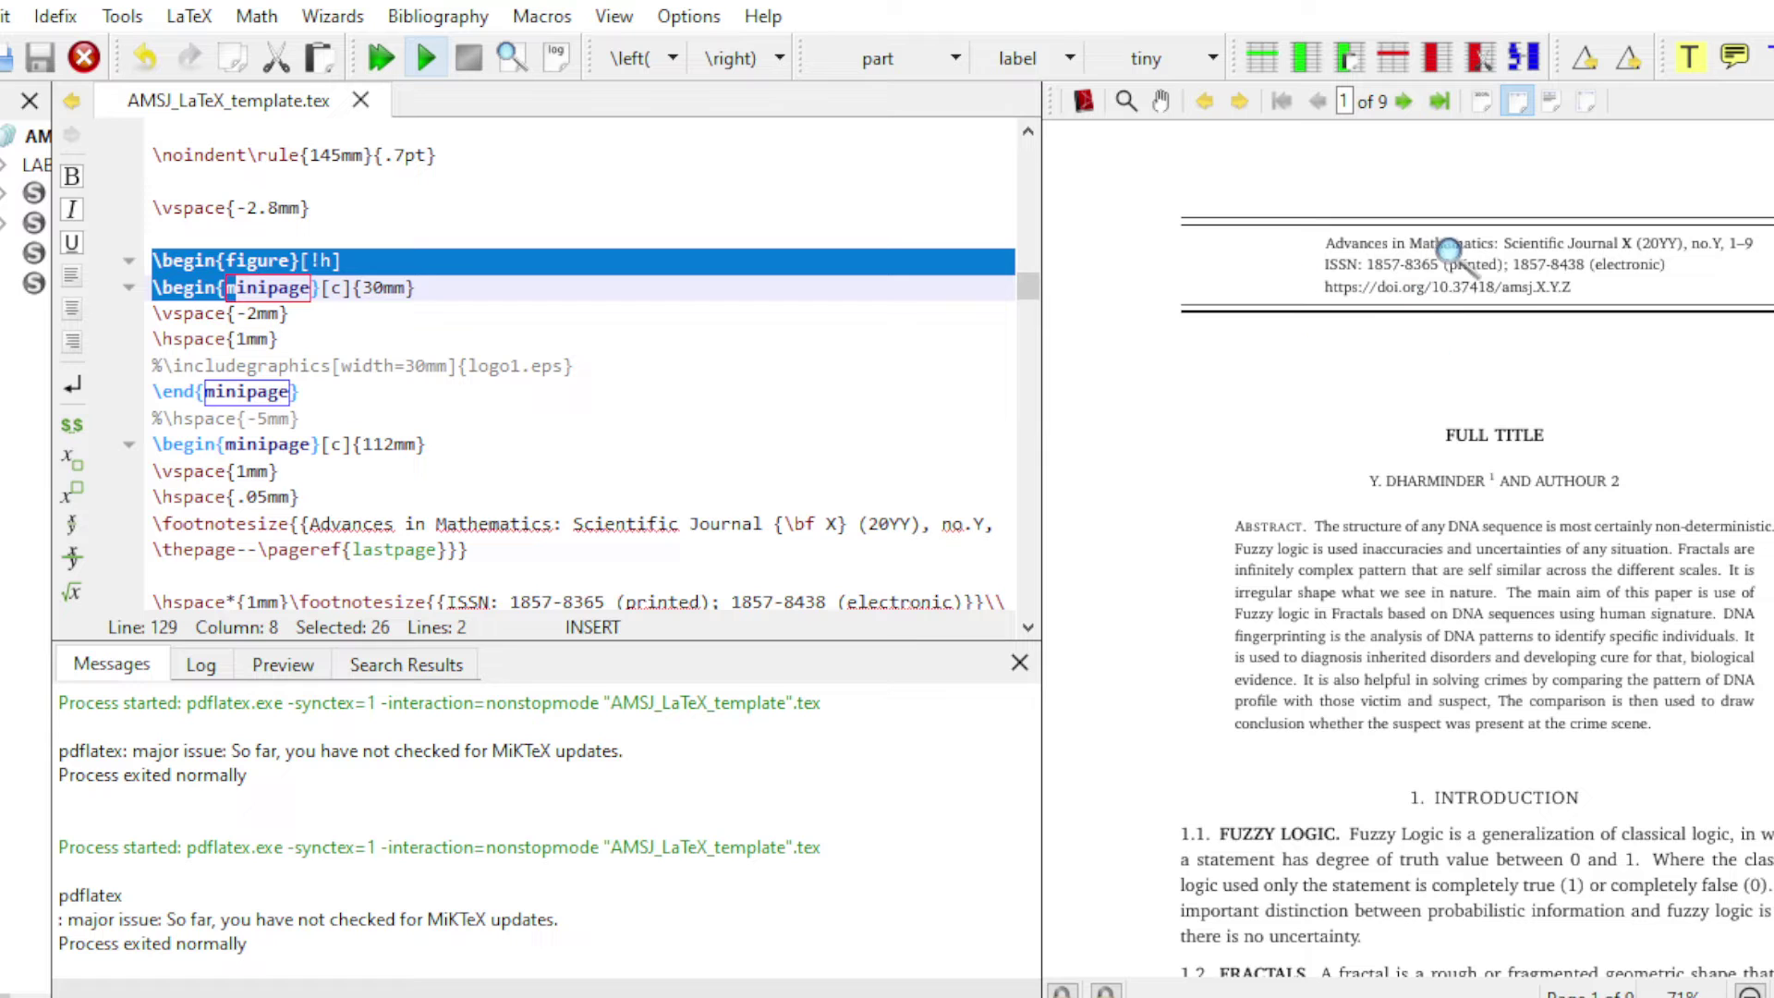
# - Look through the first two preview pages and magnify the footnote area at the foot of the first page
pyautogui.scroll(-6, 1396, 618)
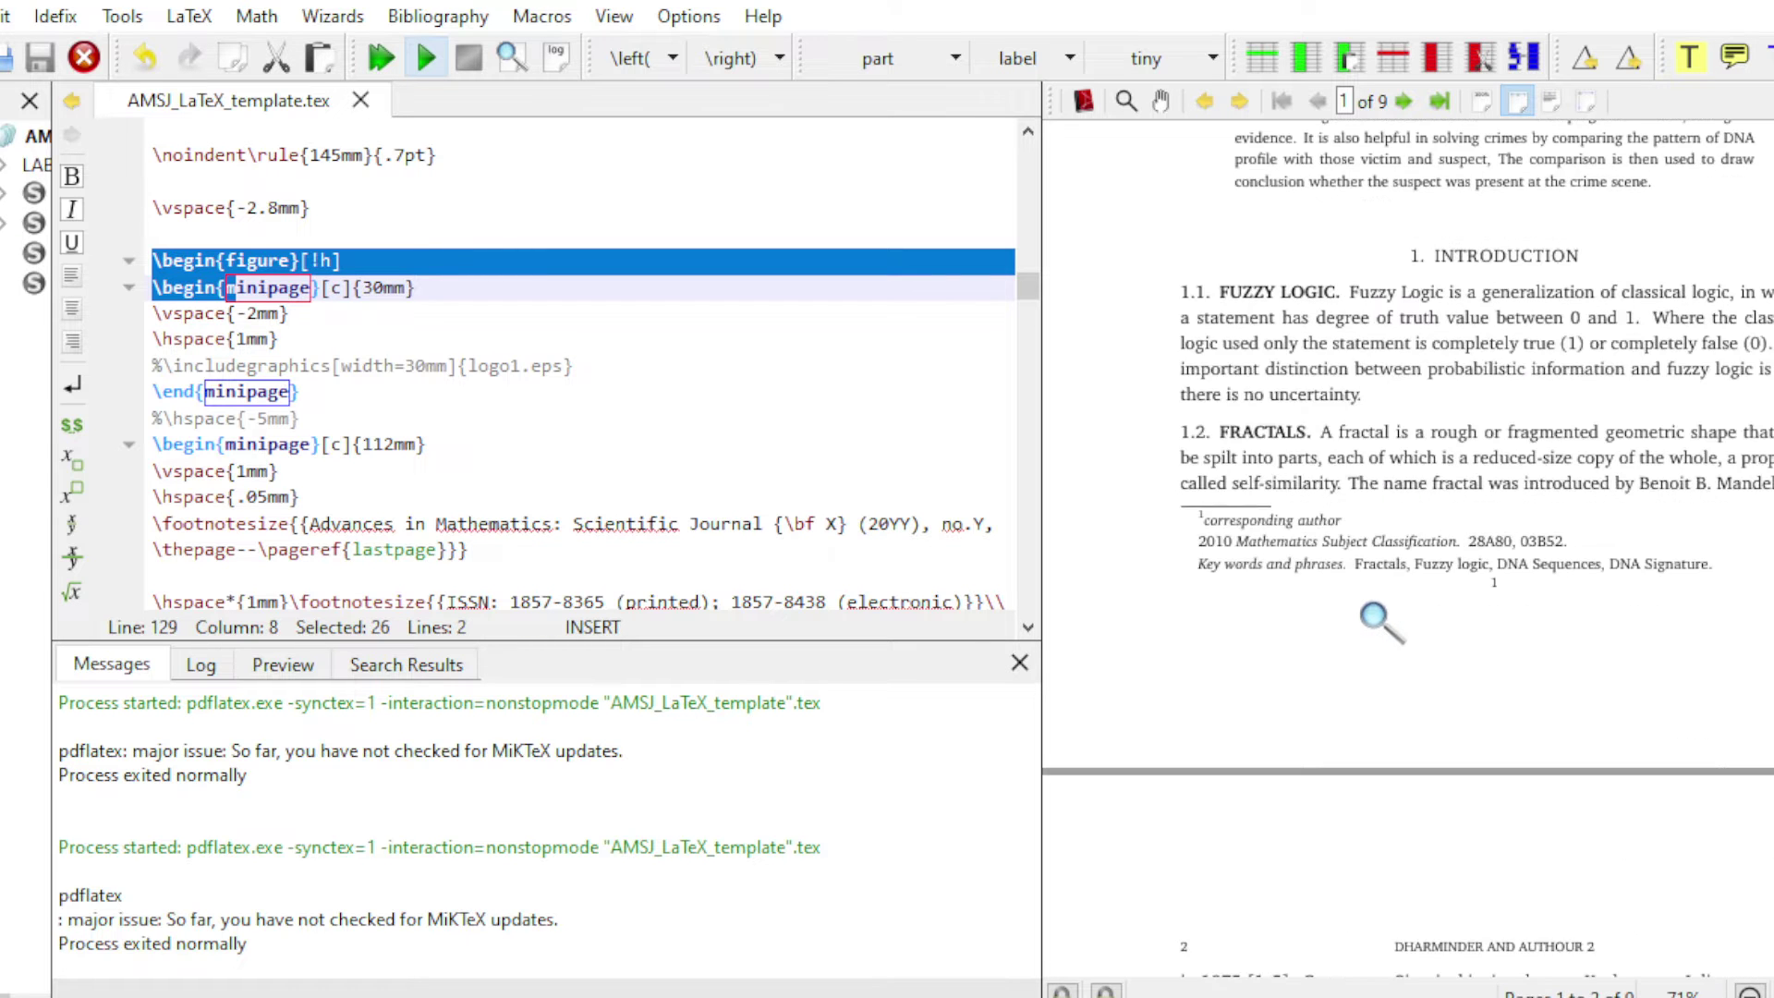
pyautogui.scroll(-3, 1426, 602)
pyautogui.scroll(-5, 1458, 596)
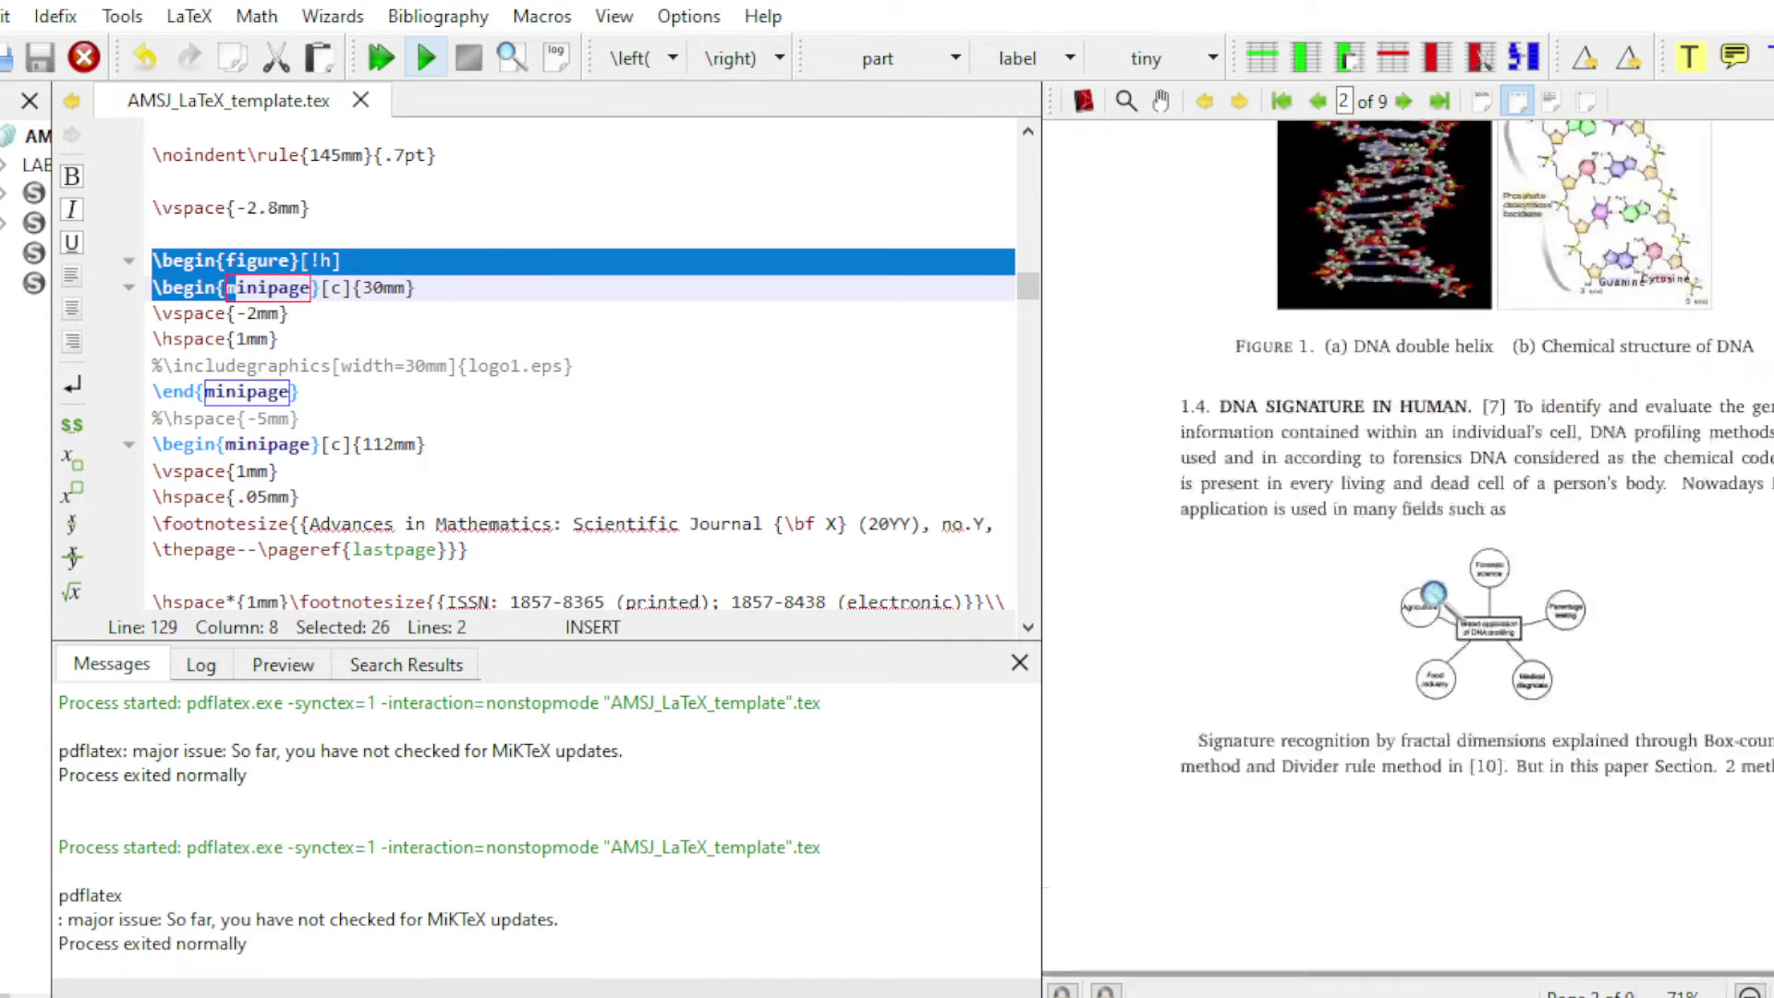
pyautogui.scroll(4, 1430, 594)
pyautogui.scroll(7, 1430, 594)
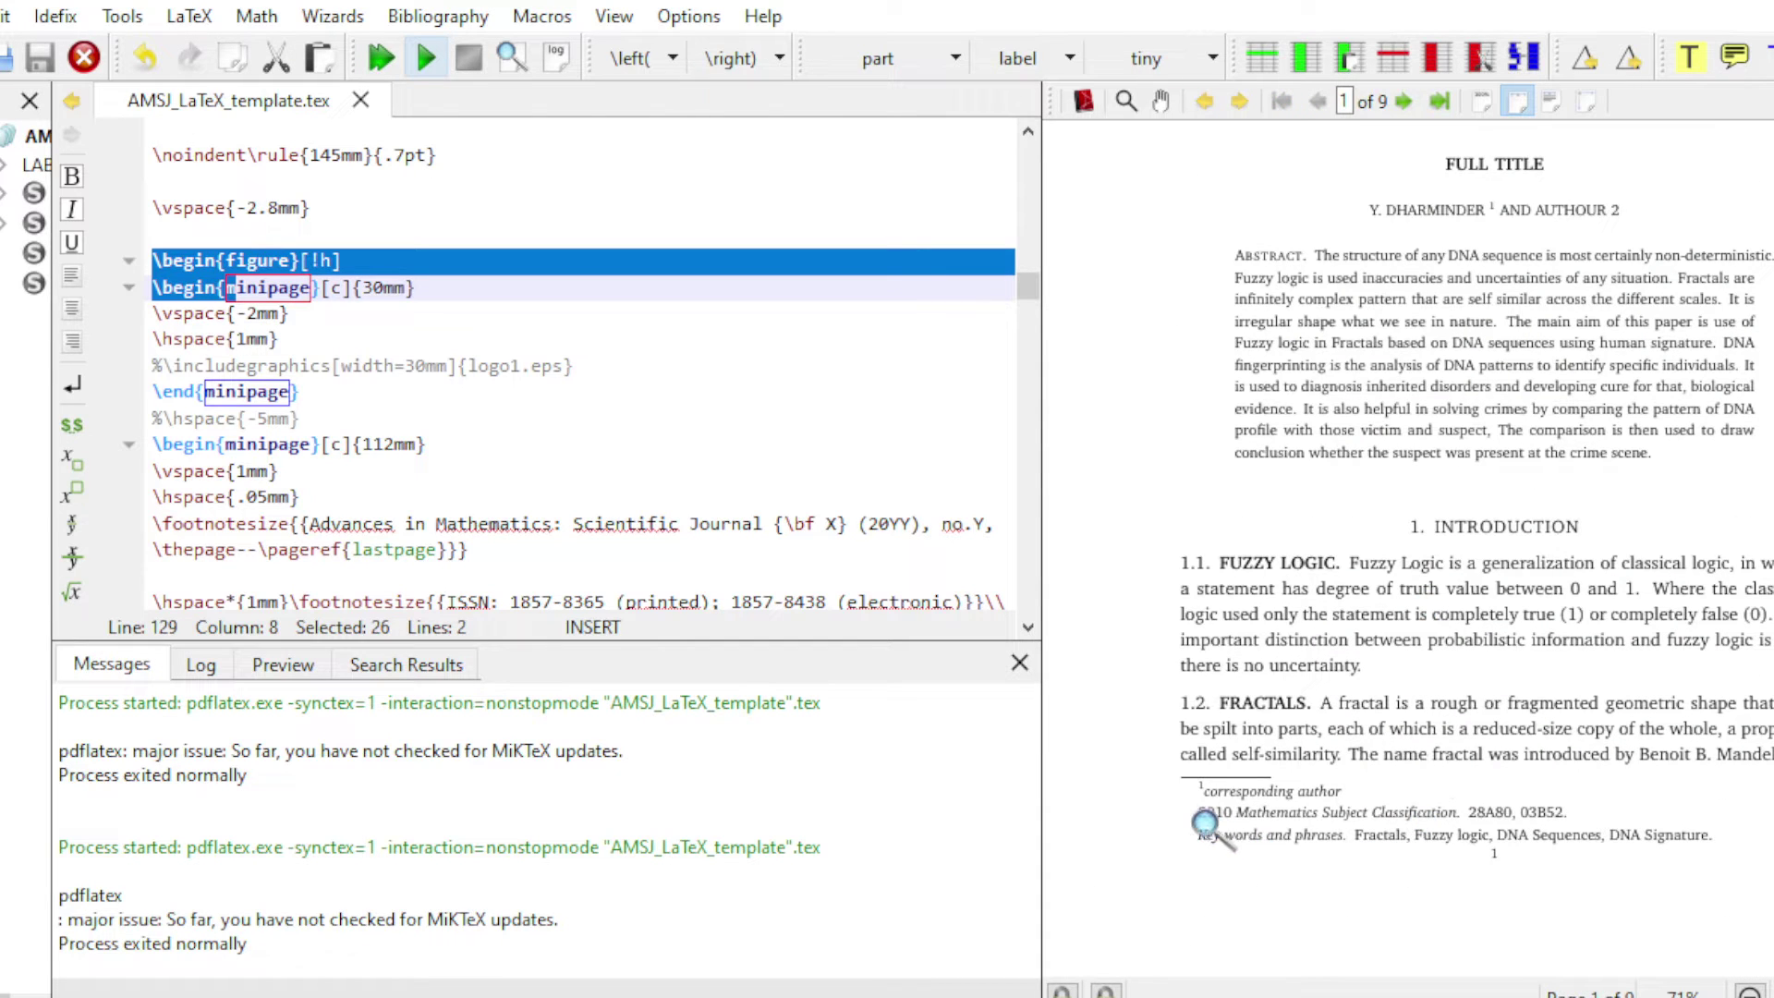
pyautogui.moveTo(1206, 823); pyautogui.dragTo(1377, 758)
# - Check the journal header block on the first preview page and highlight the ISSN and doi.org footnotesize lines in the code
pyautogui.scroll(-1, 915, 511)
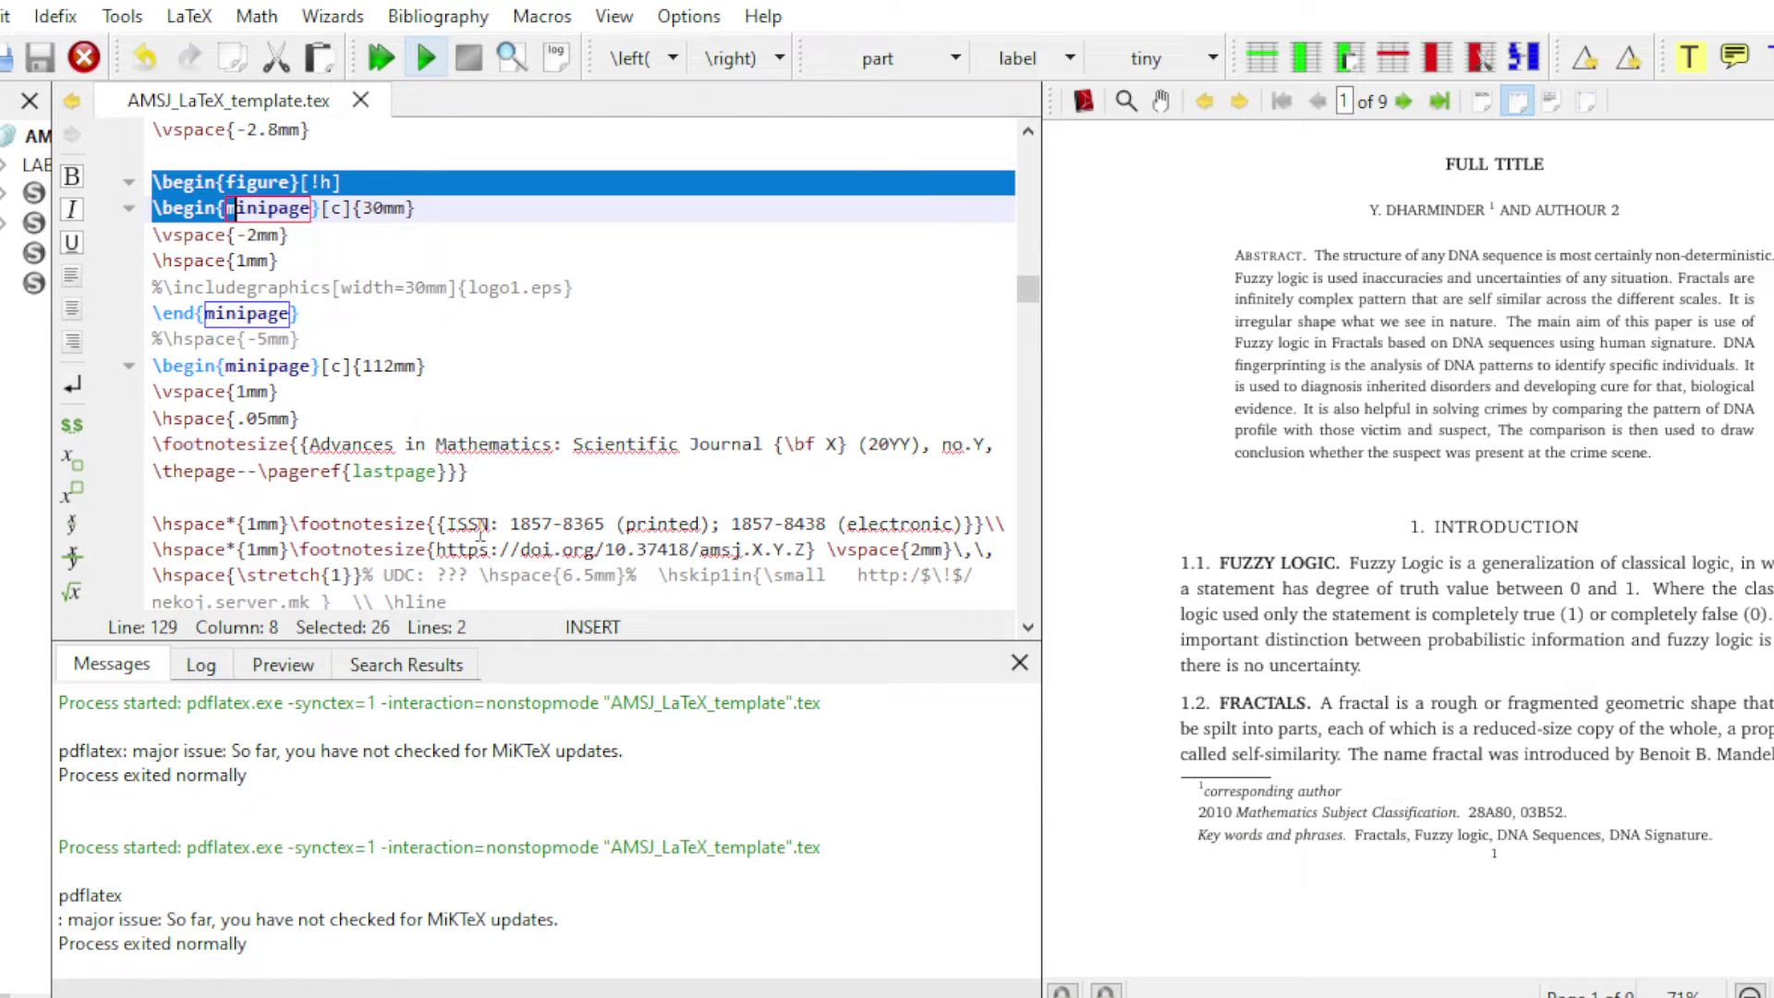
pyautogui.scroll(-2, 427, 450)
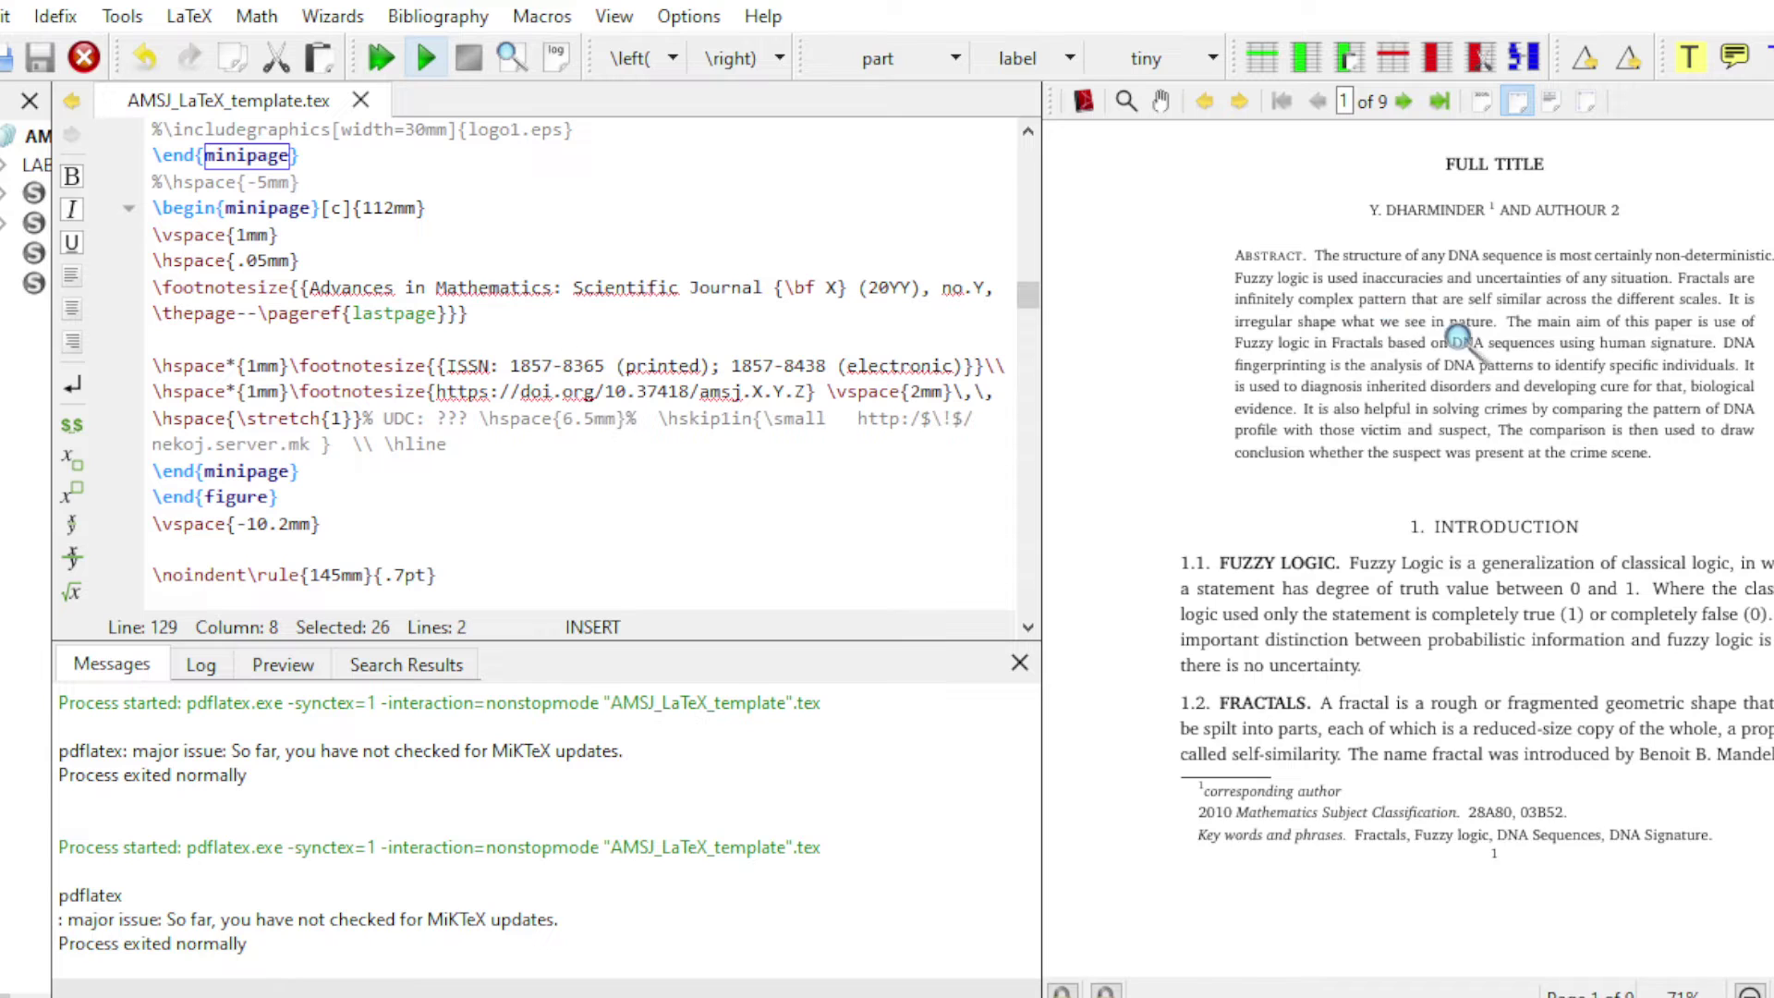
pyautogui.scroll(3, 1469, 346)
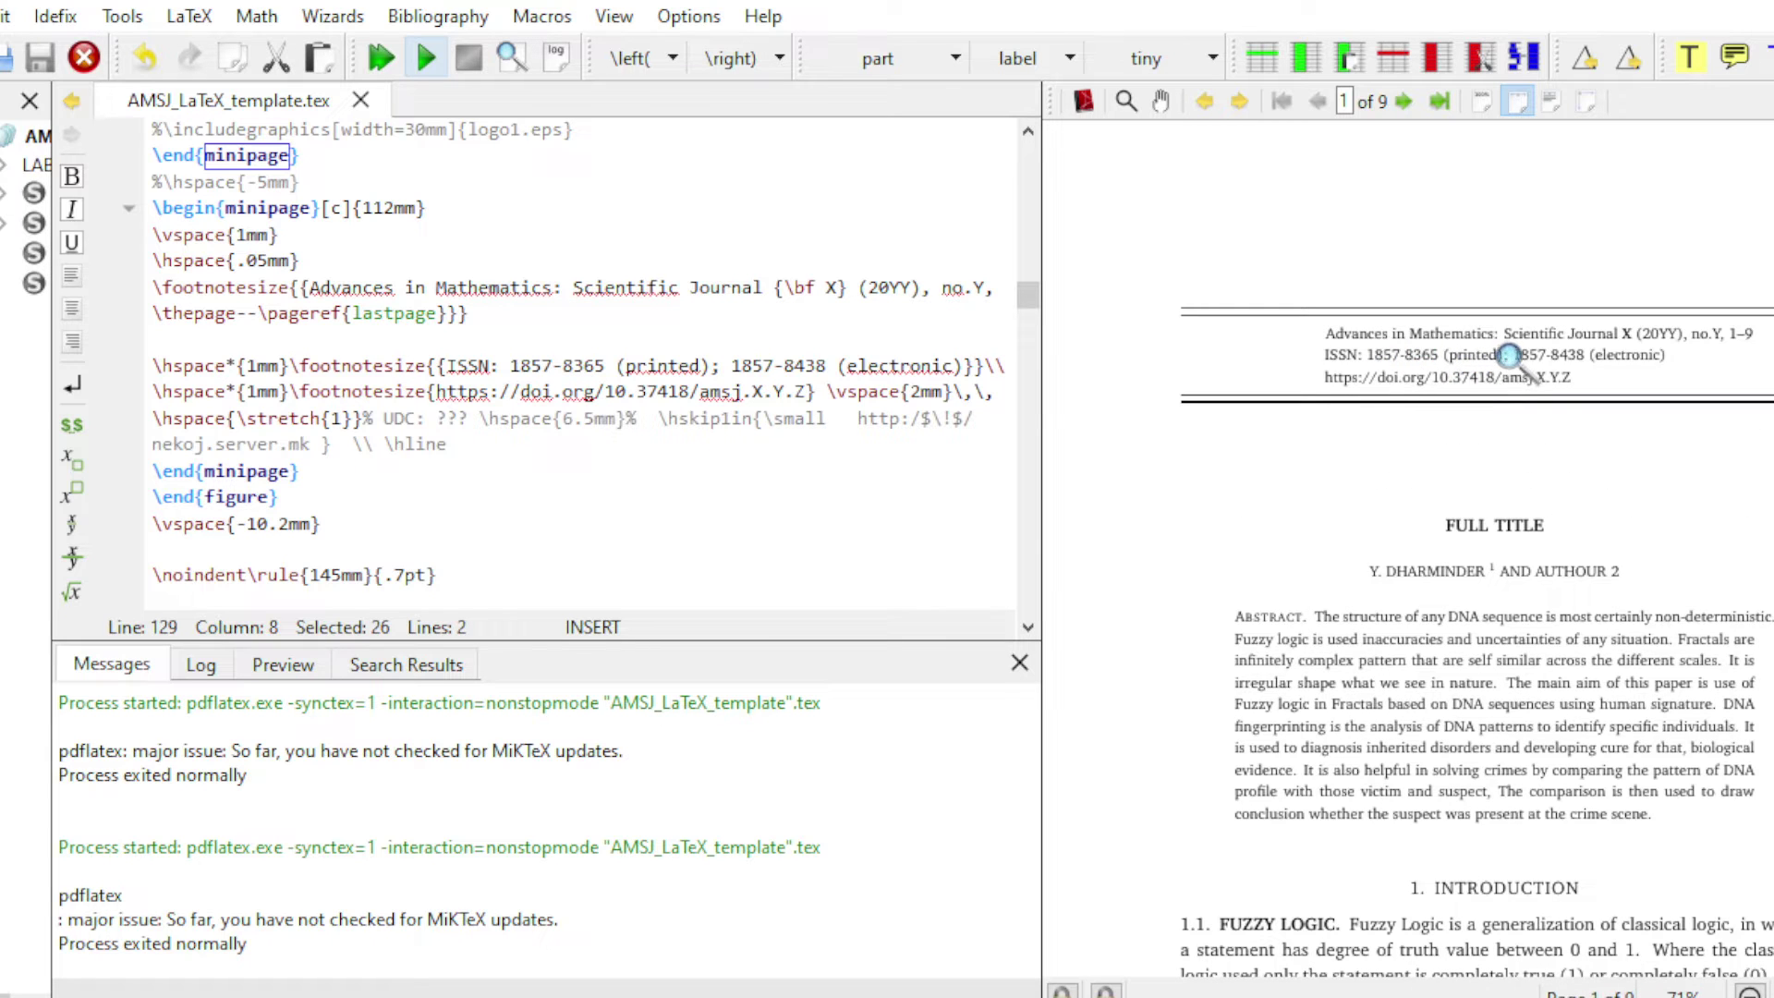
pyautogui.moveTo(506, 365); pyautogui.dragTo(889, 392)
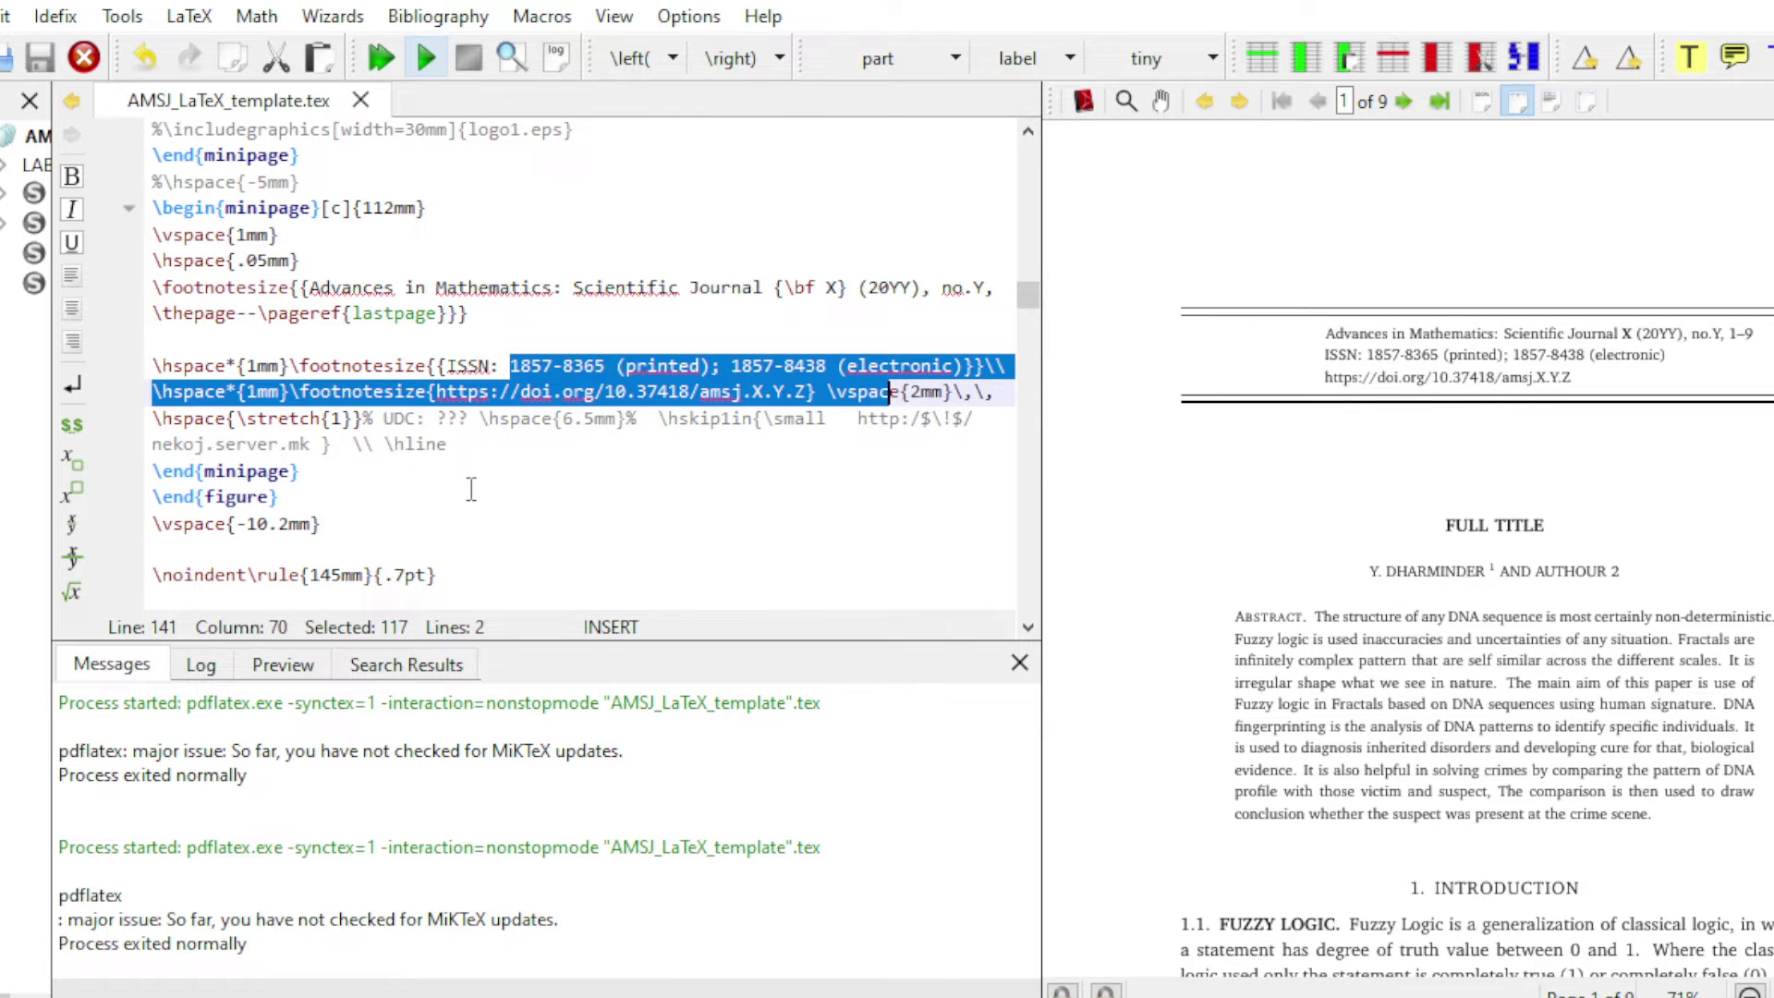
# - Review the rule and spacing code below the header, then highlight the begin abstract and end abstract lines
pyautogui.scroll(-5, 473, 471)
pyautogui.scroll(-2, 349, 397)
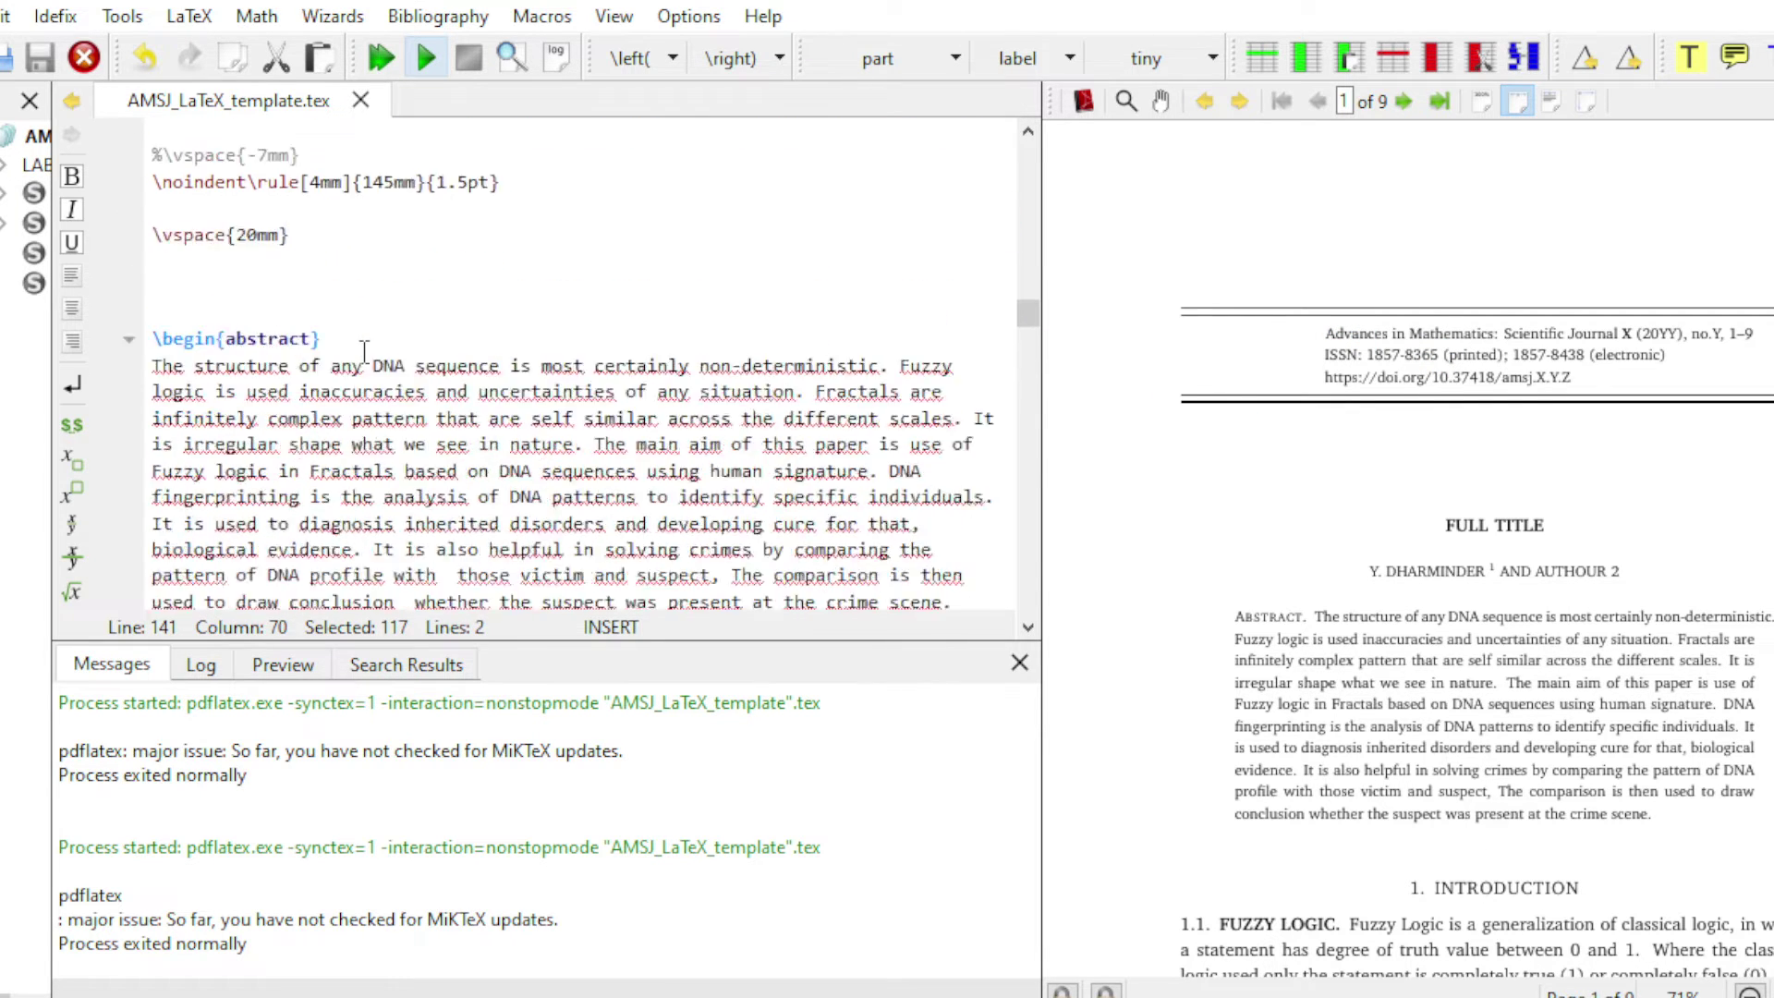
pyautogui.scroll(3, 363, 359)
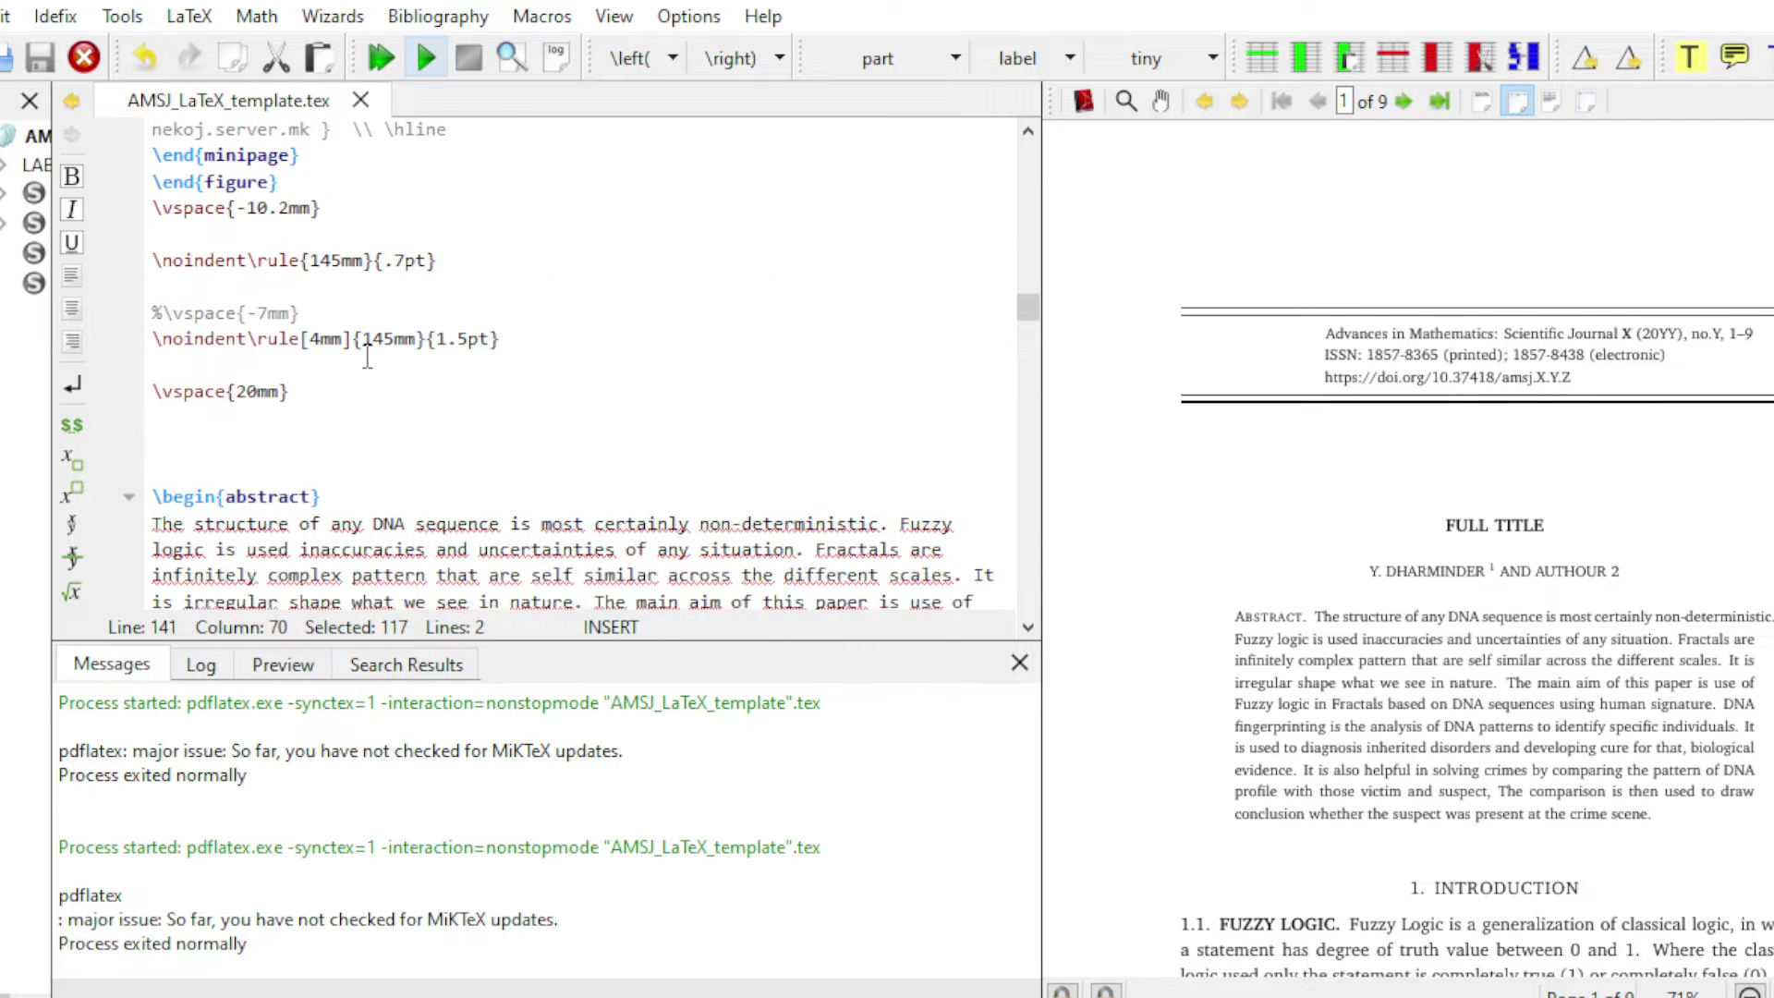
pyautogui.scroll(-2, 363, 359)
pyautogui.scroll(3, 368, 361)
pyautogui.scroll(-4, 368, 361)
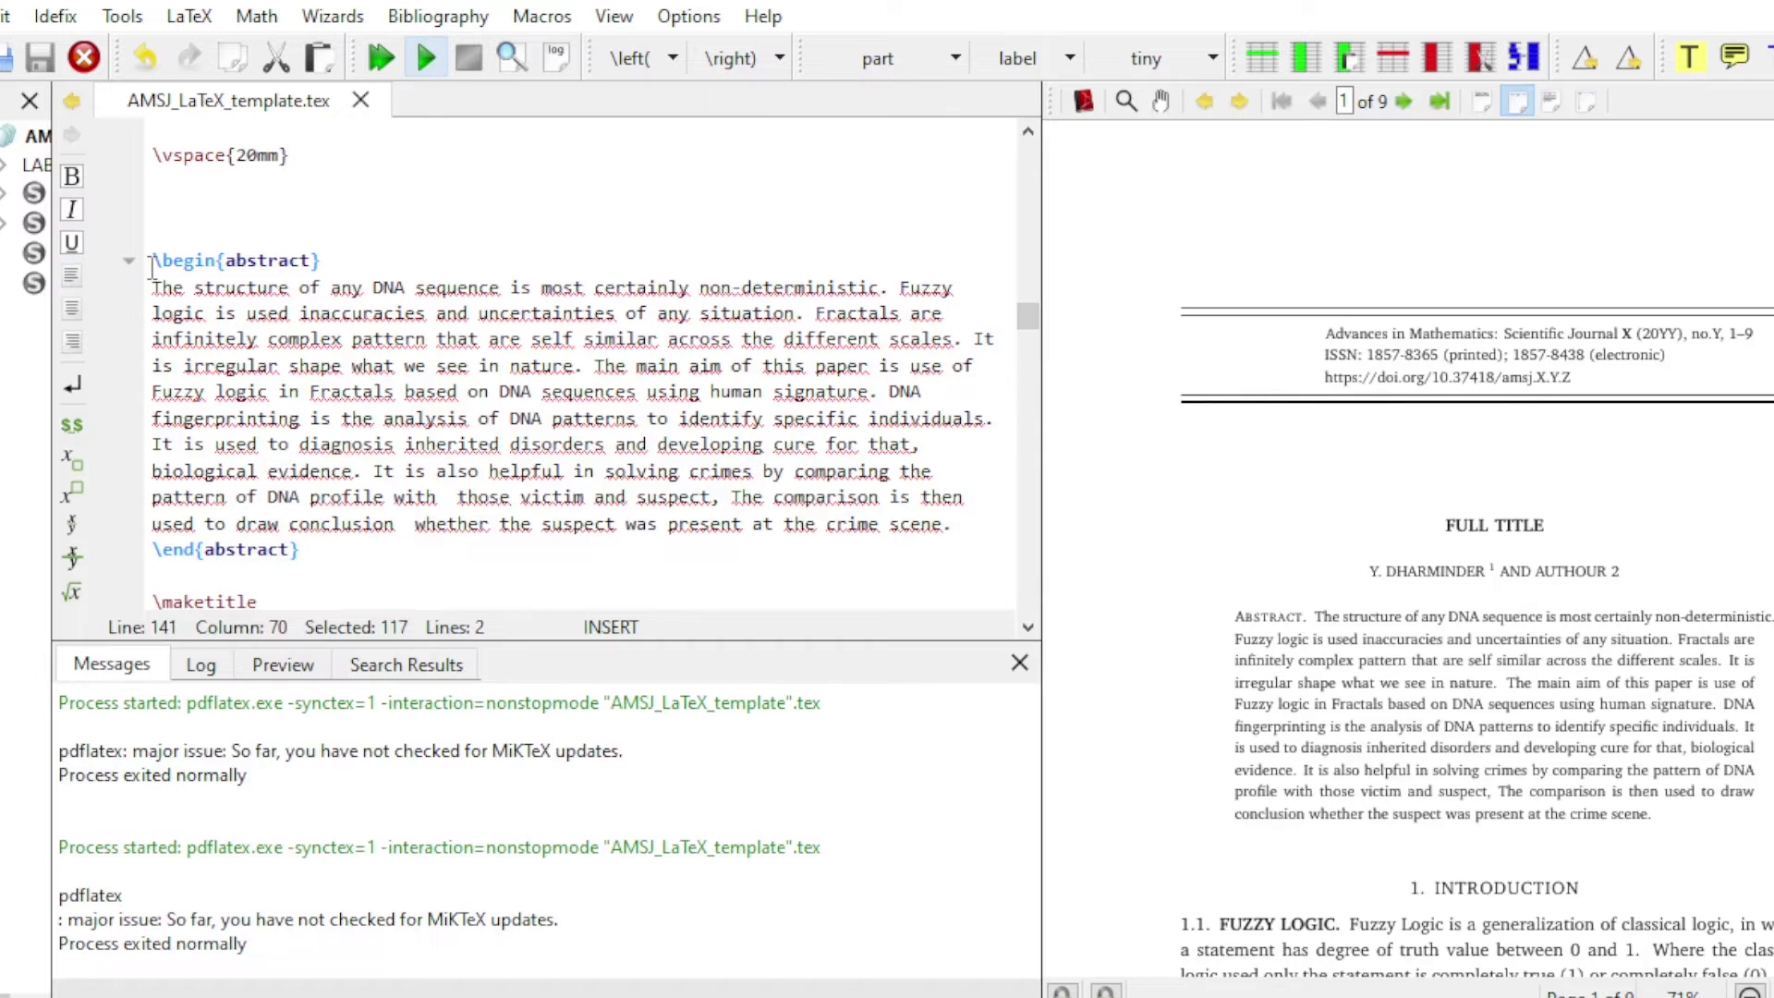
pyautogui.moveTo(152, 261); pyautogui.dragTo(334, 277)
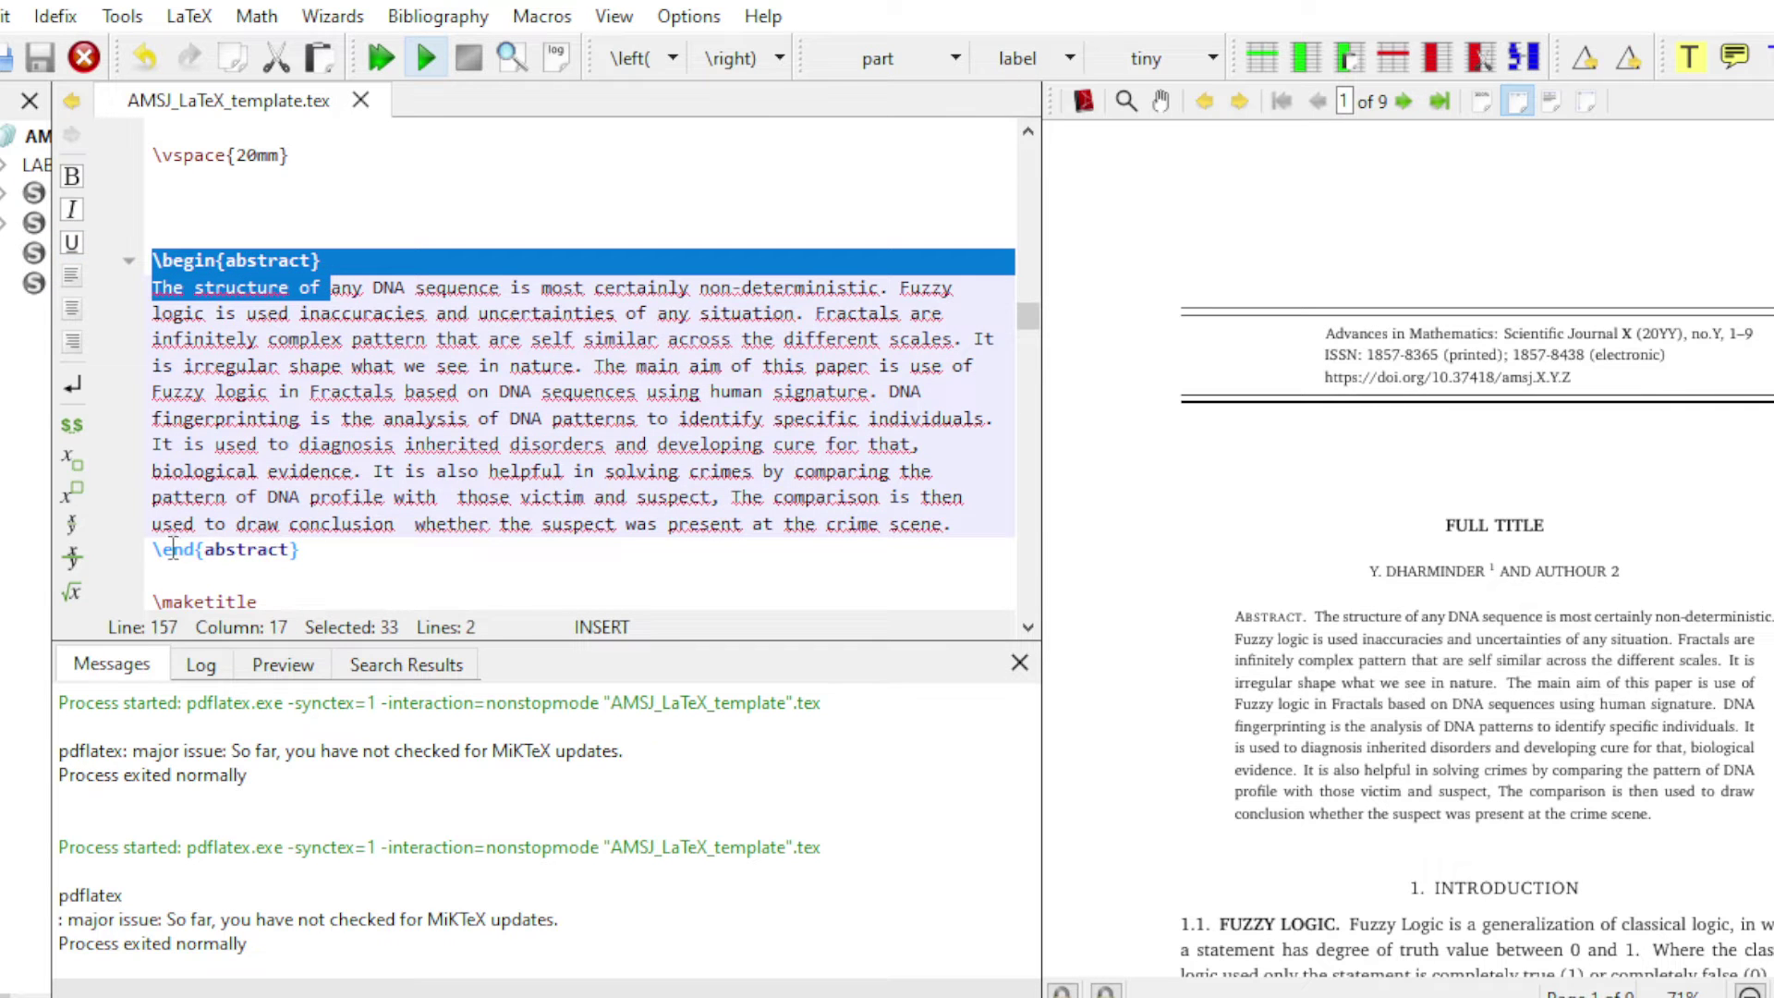
pyautogui.moveTo(152, 549); pyautogui.dragTo(300, 549)
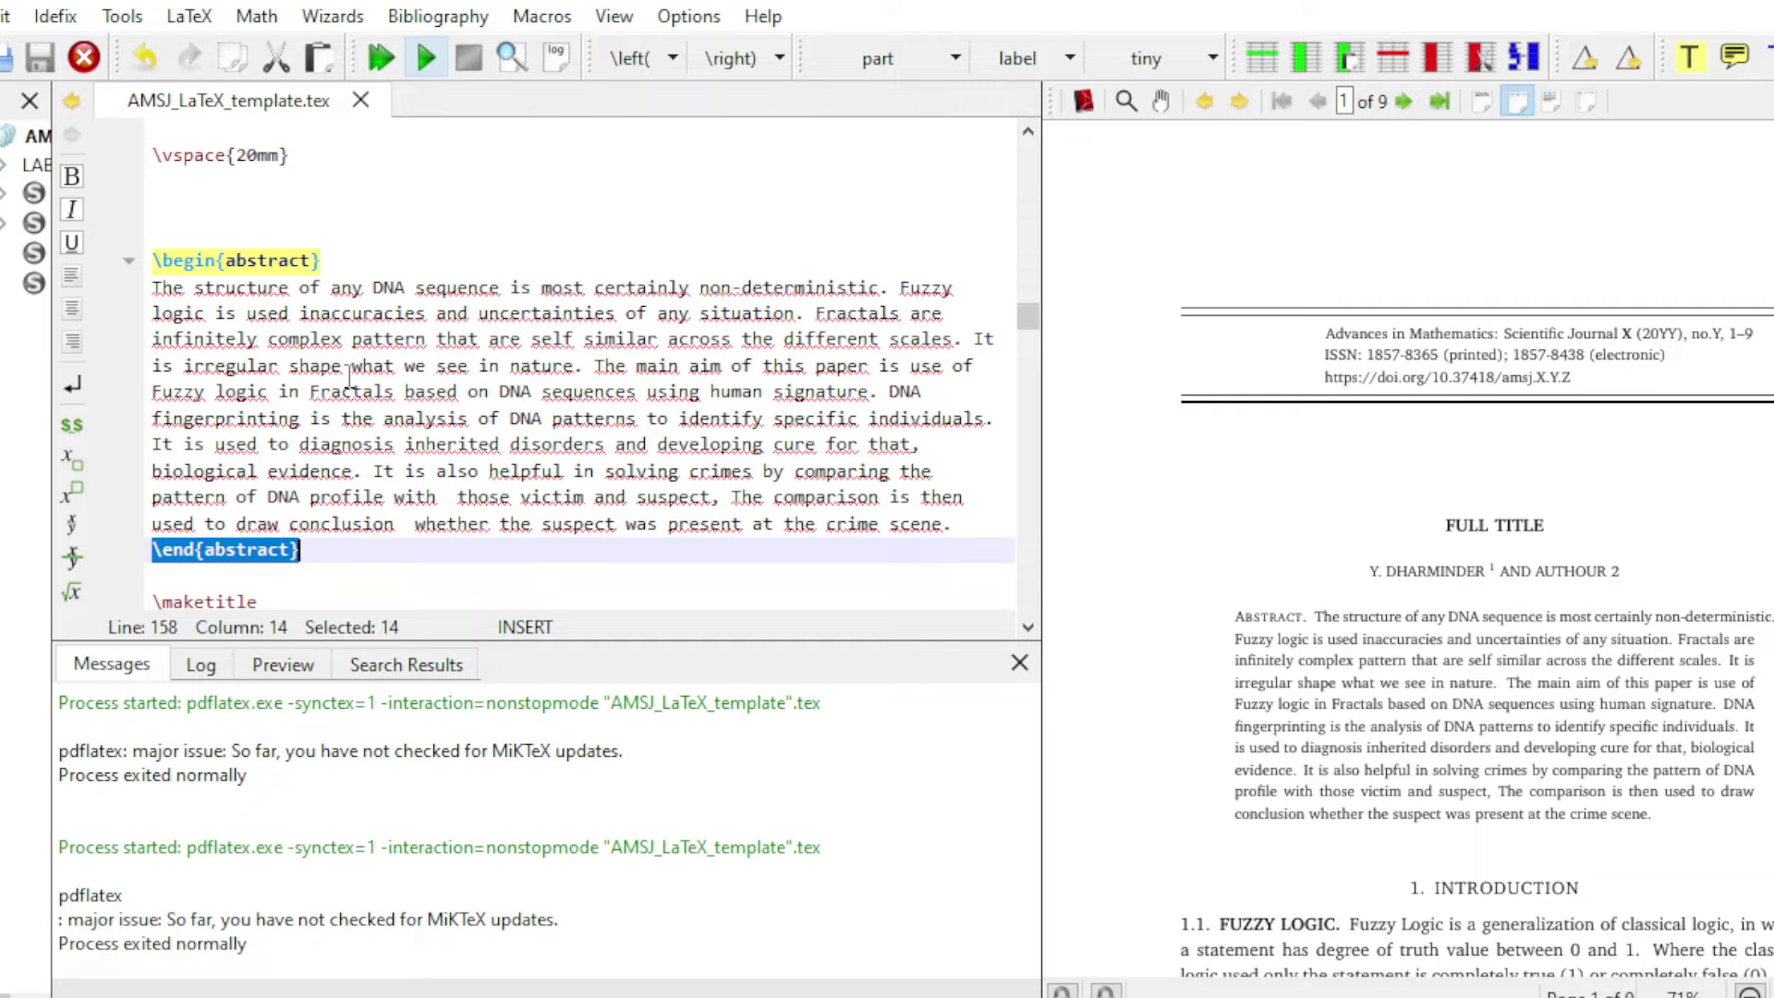
# - Highlight the INTRODUCTION section command, magnify its heading in the preview, and highlight the FUZZY LOGIC subsection command
pyautogui.scroll(-4, 340, 366)
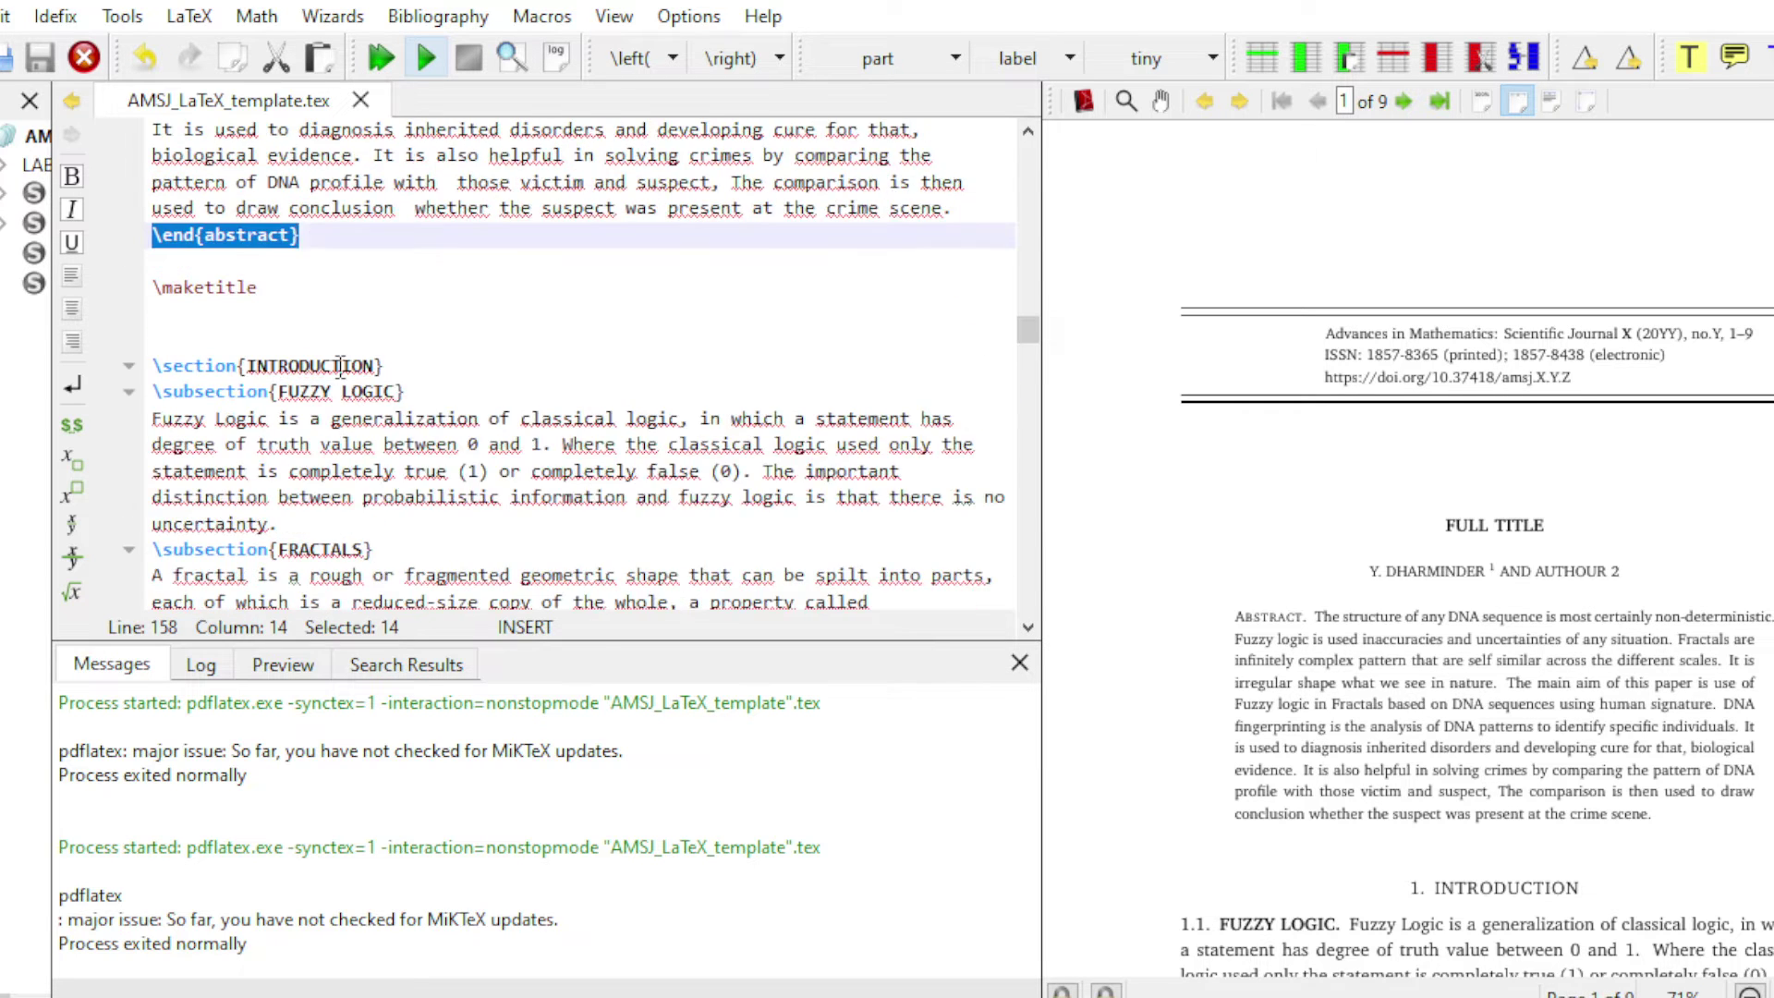
pyautogui.scroll(-2, 333, 332)
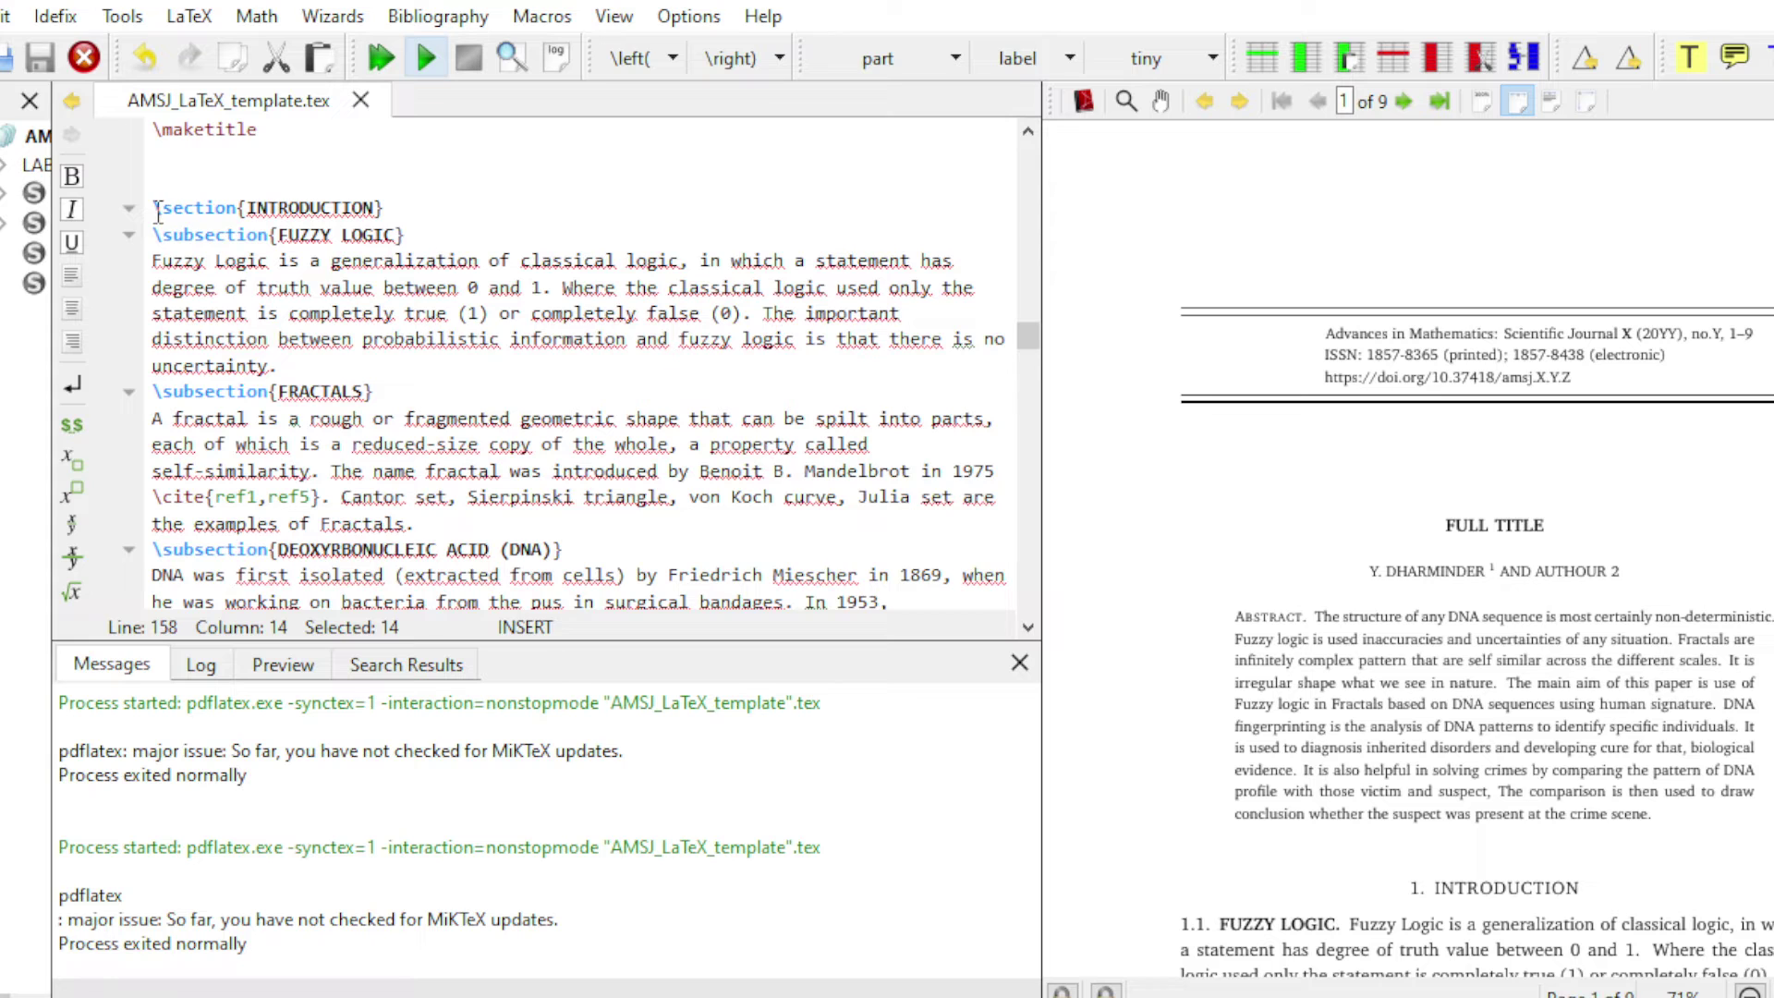
pyautogui.moveTo(157, 211); pyautogui.dragTo(384, 209)
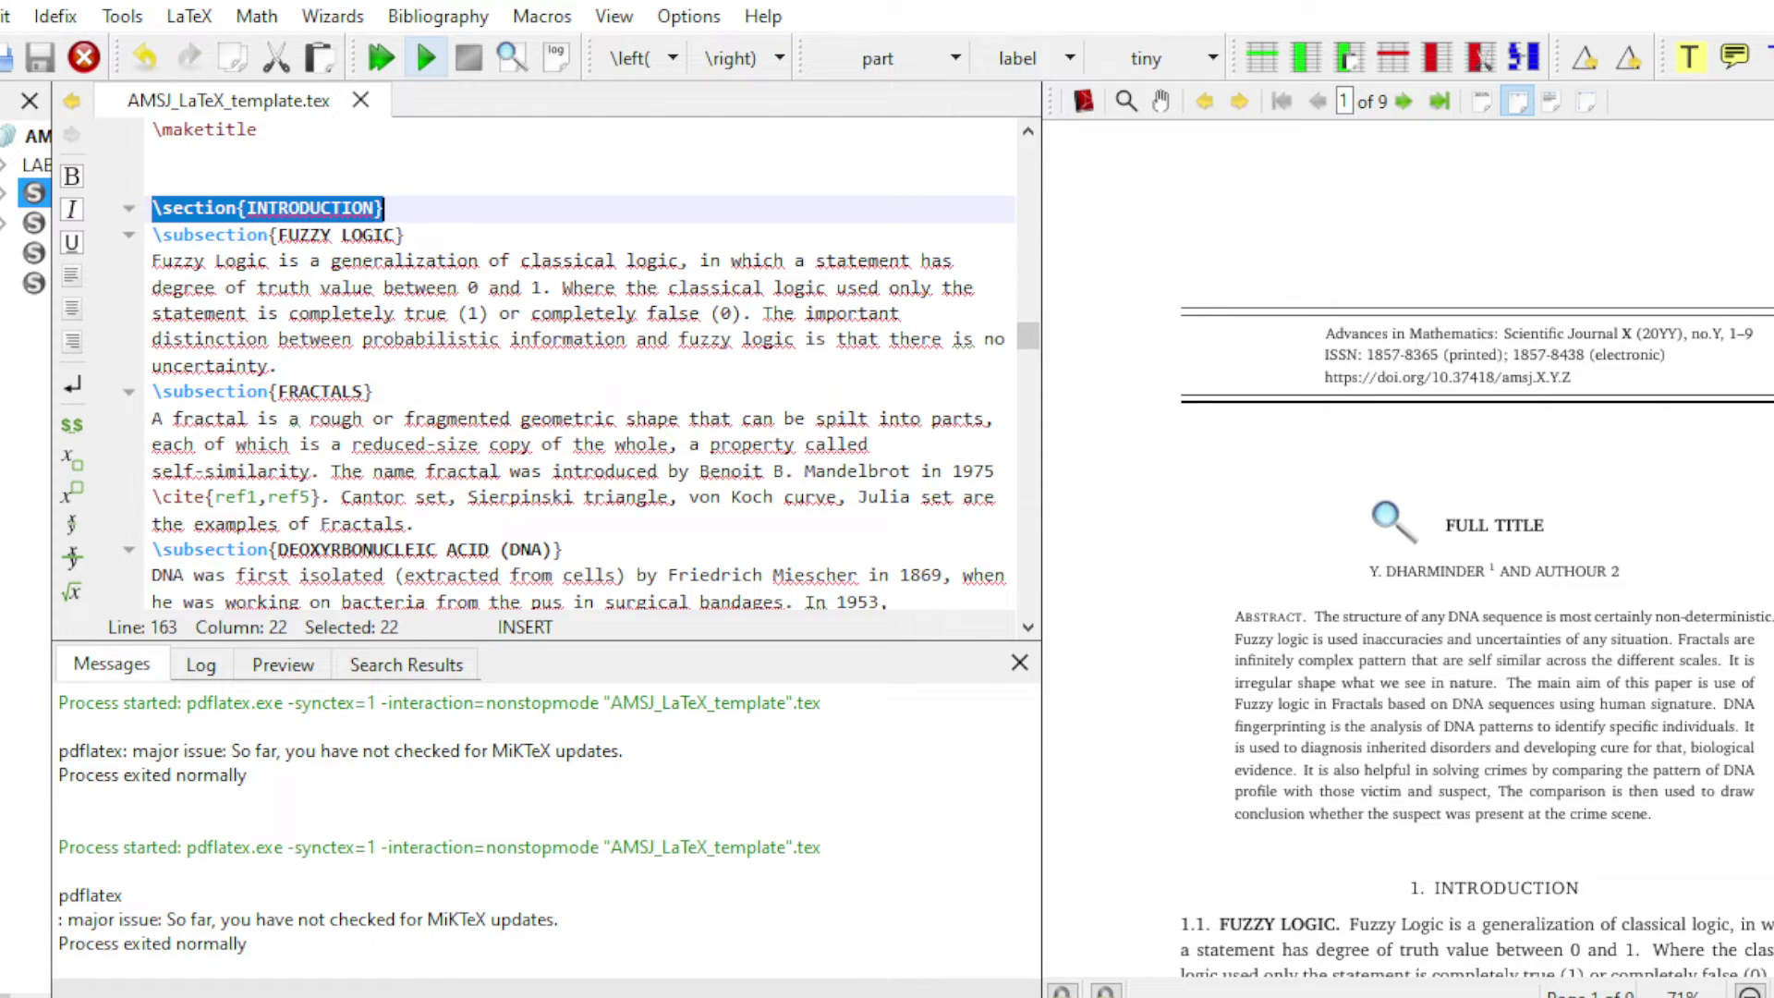
pyautogui.scroll(-4, 1394, 520)
pyautogui.click(1418, 436)
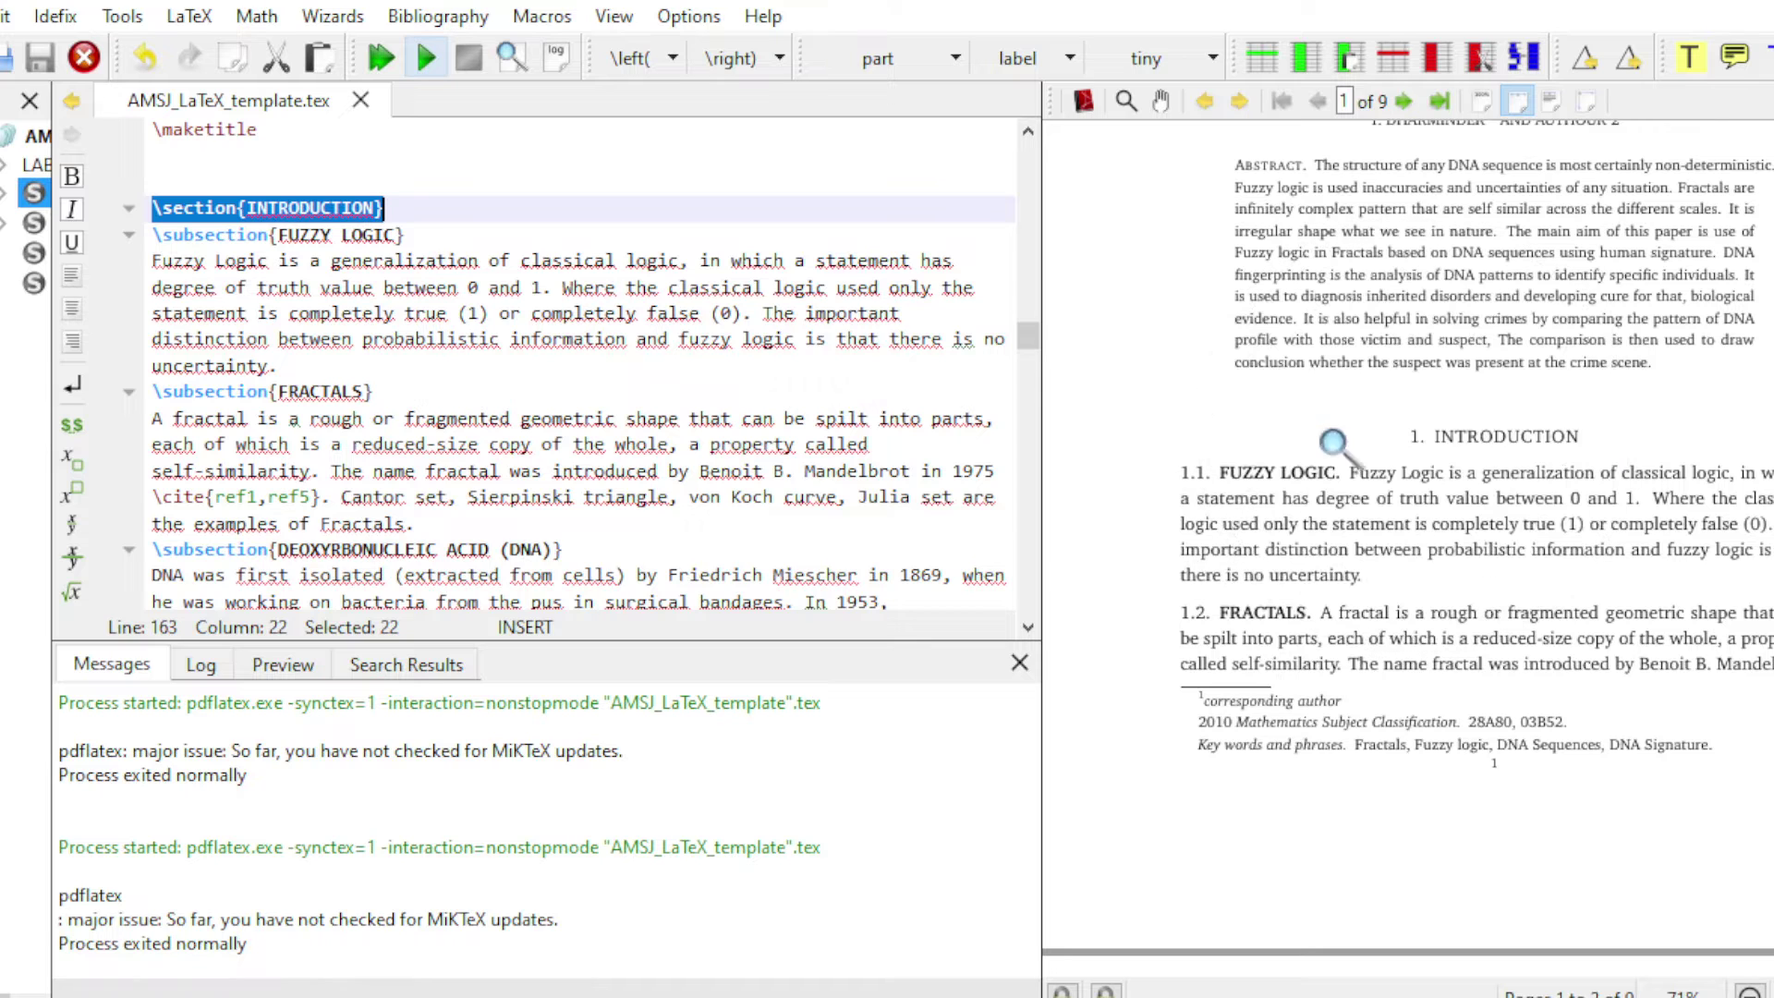
pyautogui.moveTo(155, 238); pyautogui.dragTo(405, 237)
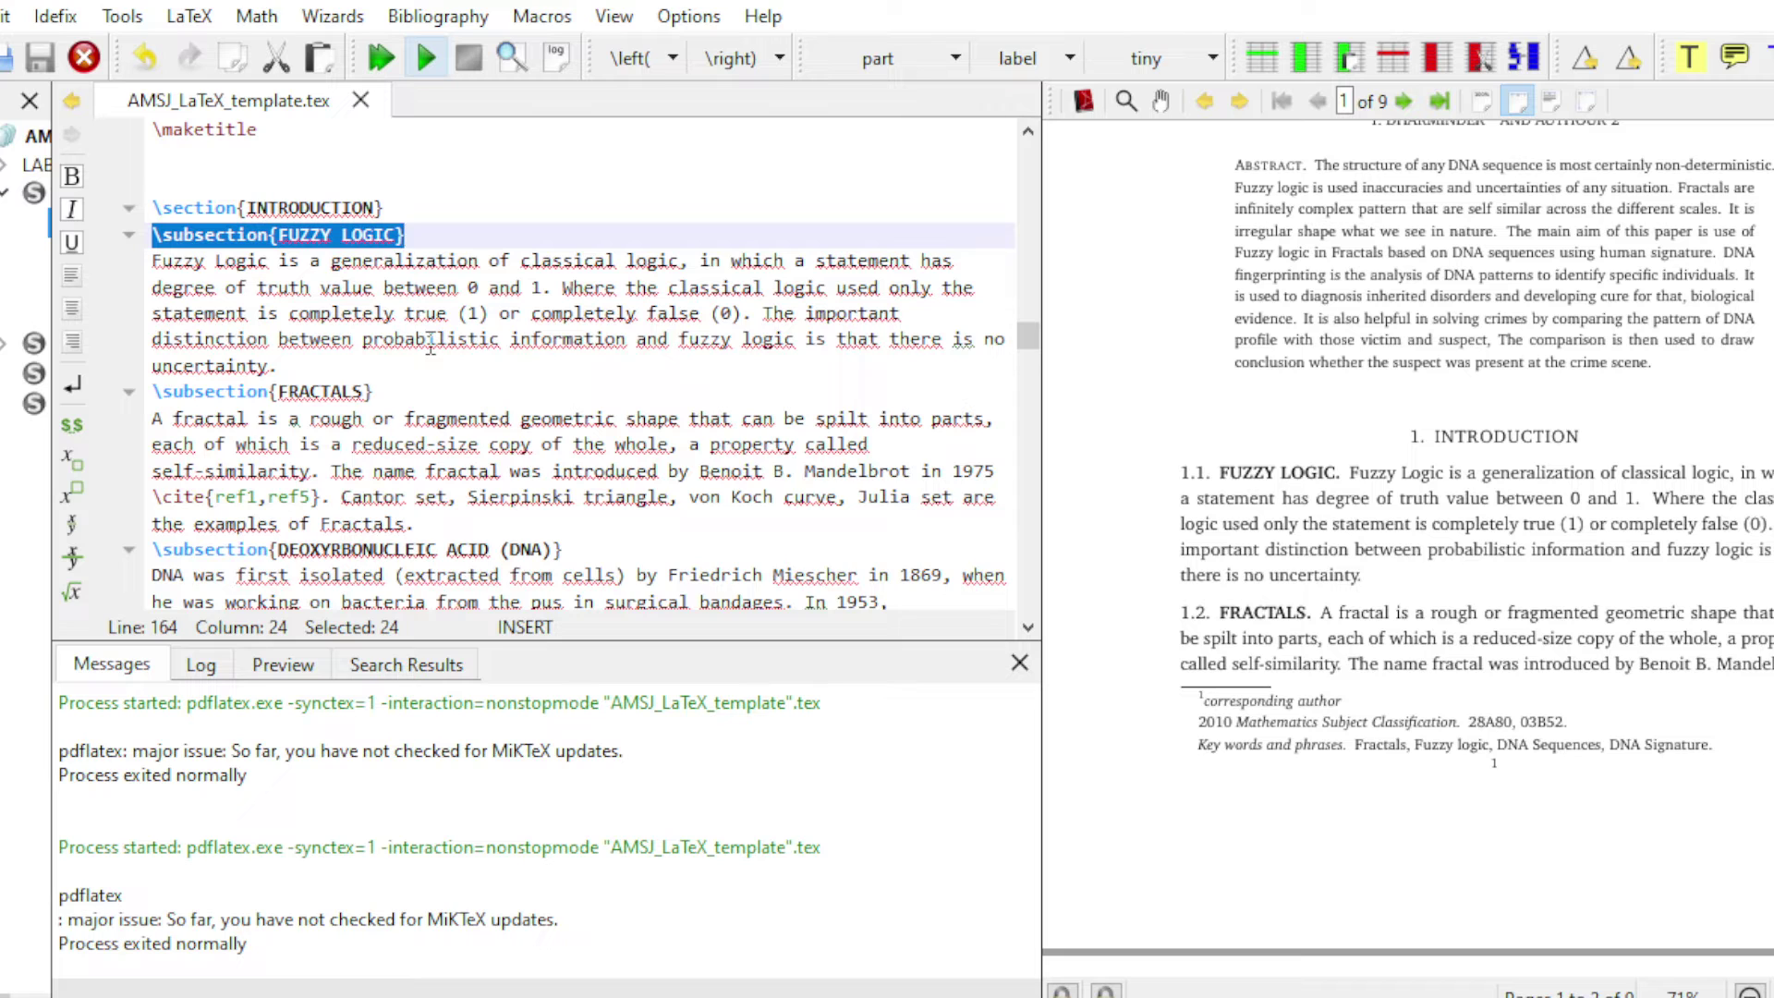
# - Highlight the body paragraph of the FRACTALS subsection and that of the DEOXYRBONUCLEIC ACID (DNA) subsection
pyautogui.scroll(-1, 602, 463)
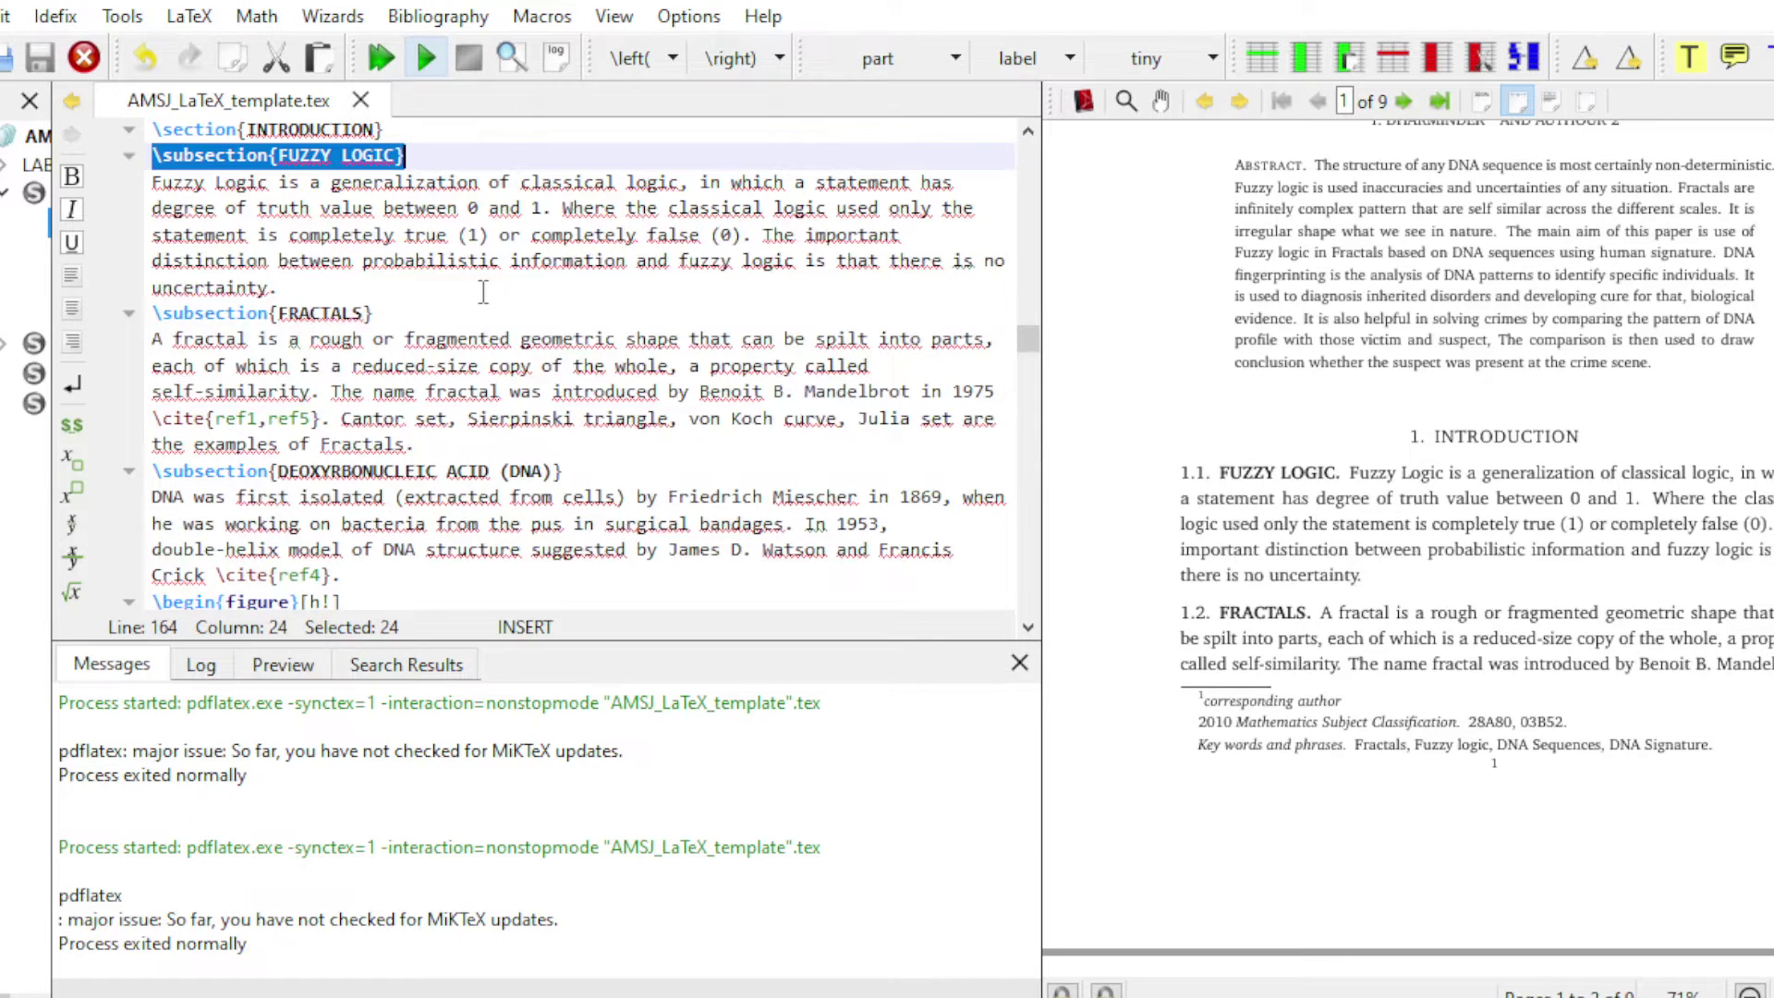
pyautogui.scroll(-1, 483, 292)
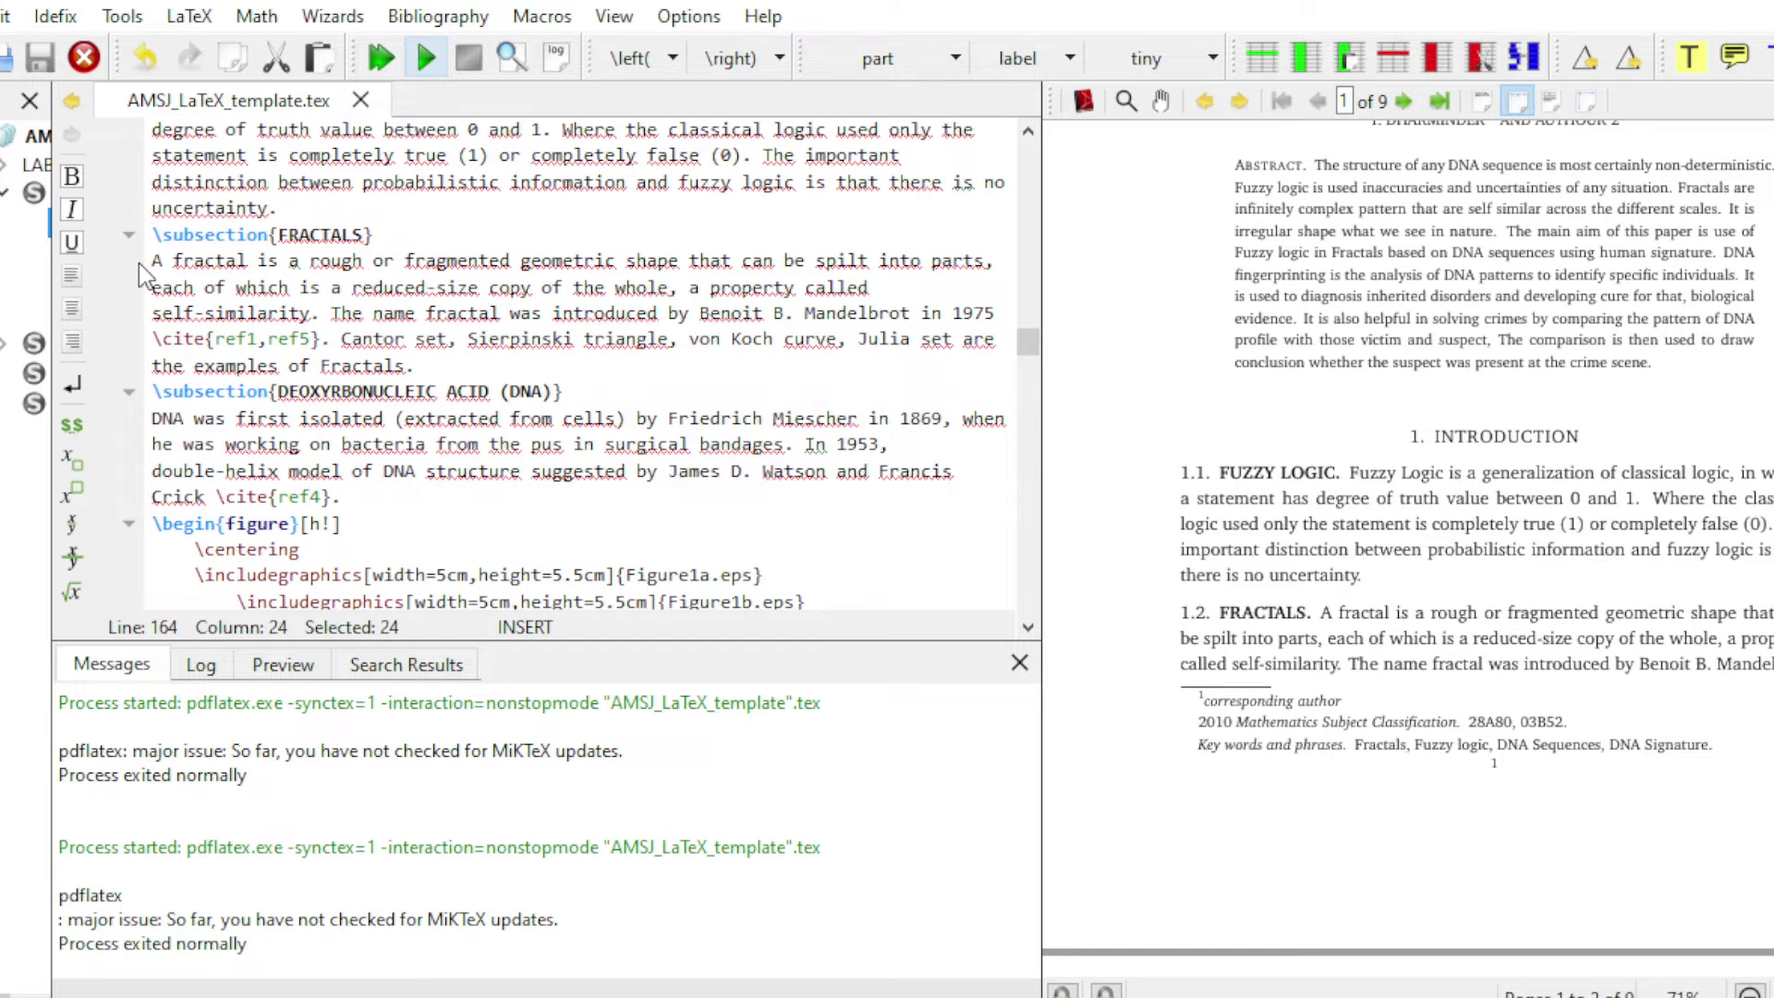
pyautogui.moveTo(152, 260); pyautogui.dragTo(430, 367)
pyautogui.scroll(-2, 370, 314)
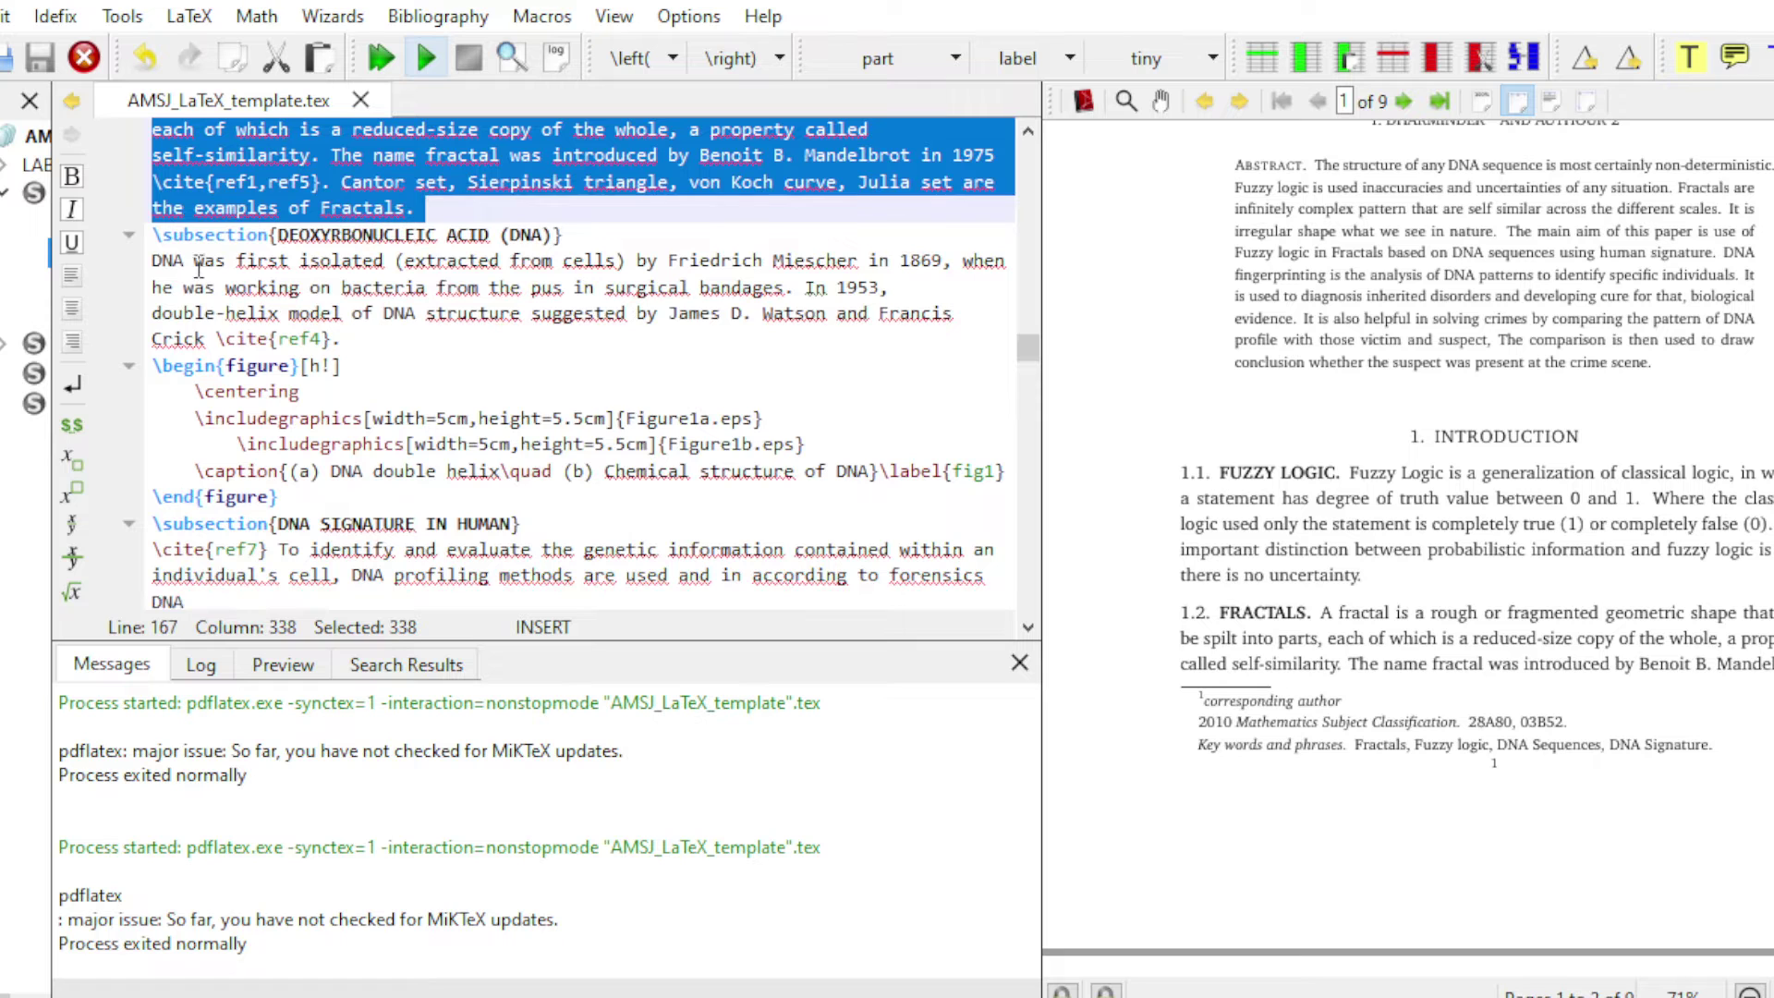
pyautogui.moveTo(154, 259); pyautogui.dragTo(371, 341)
pyautogui.scroll(-1, 679, 452)
# - Highlight the DNA figure's begin line with its h! option, the centering command, and the Figure1a.eps and Figure1b.eps includegraphics code
pyautogui.scroll(-10, 1400, 613)
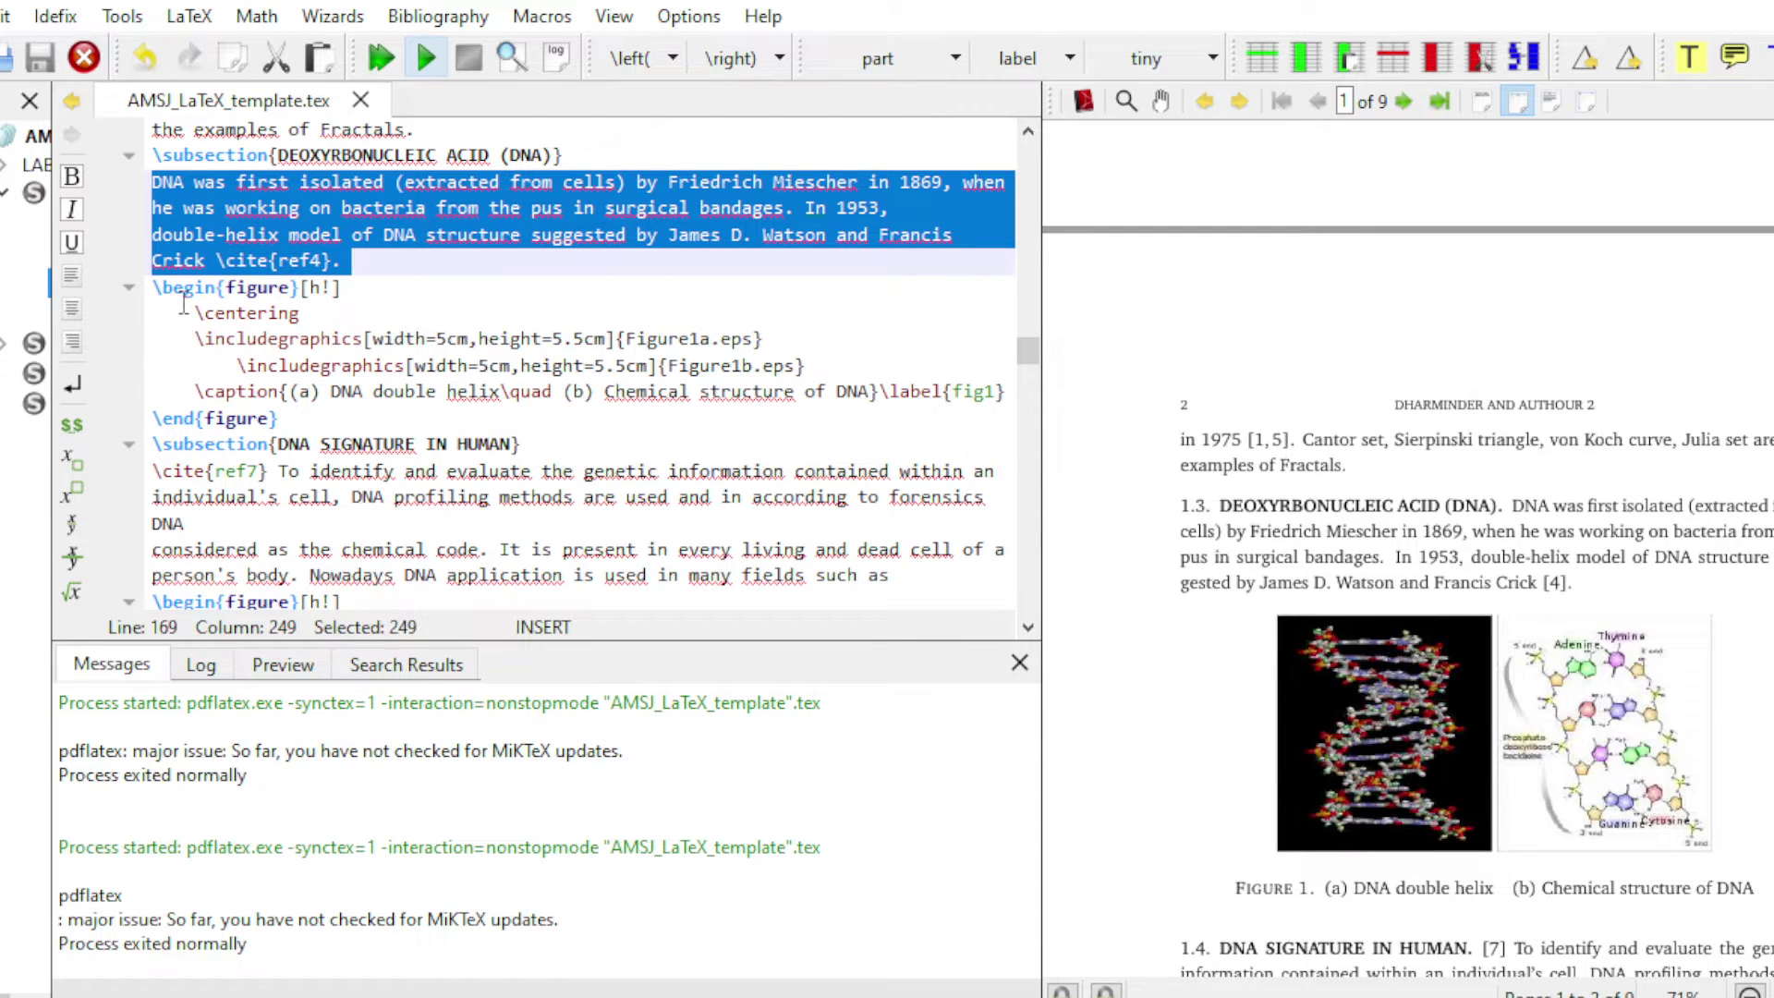
pyautogui.click(155, 288)
pyautogui.moveTo(155, 288); pyautogui.dragTo(334, 288)
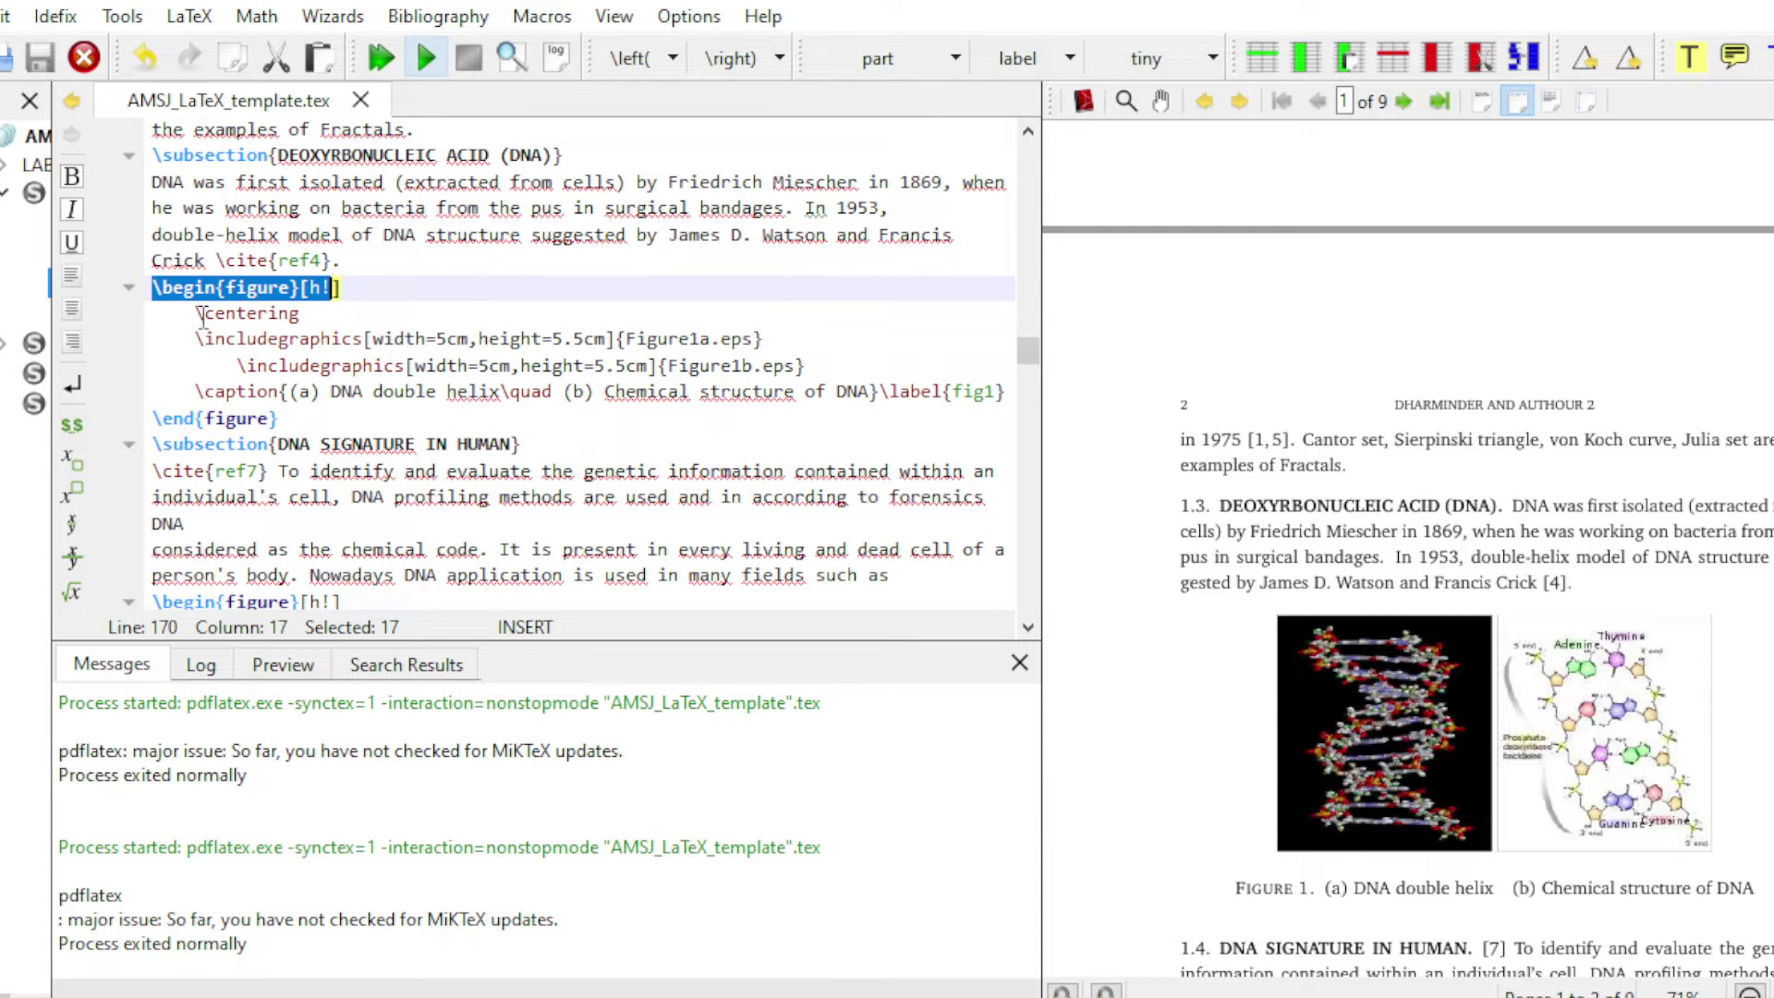
pyautogui.moveTo(198, 314); pyautogui.dragTo(310, 315)
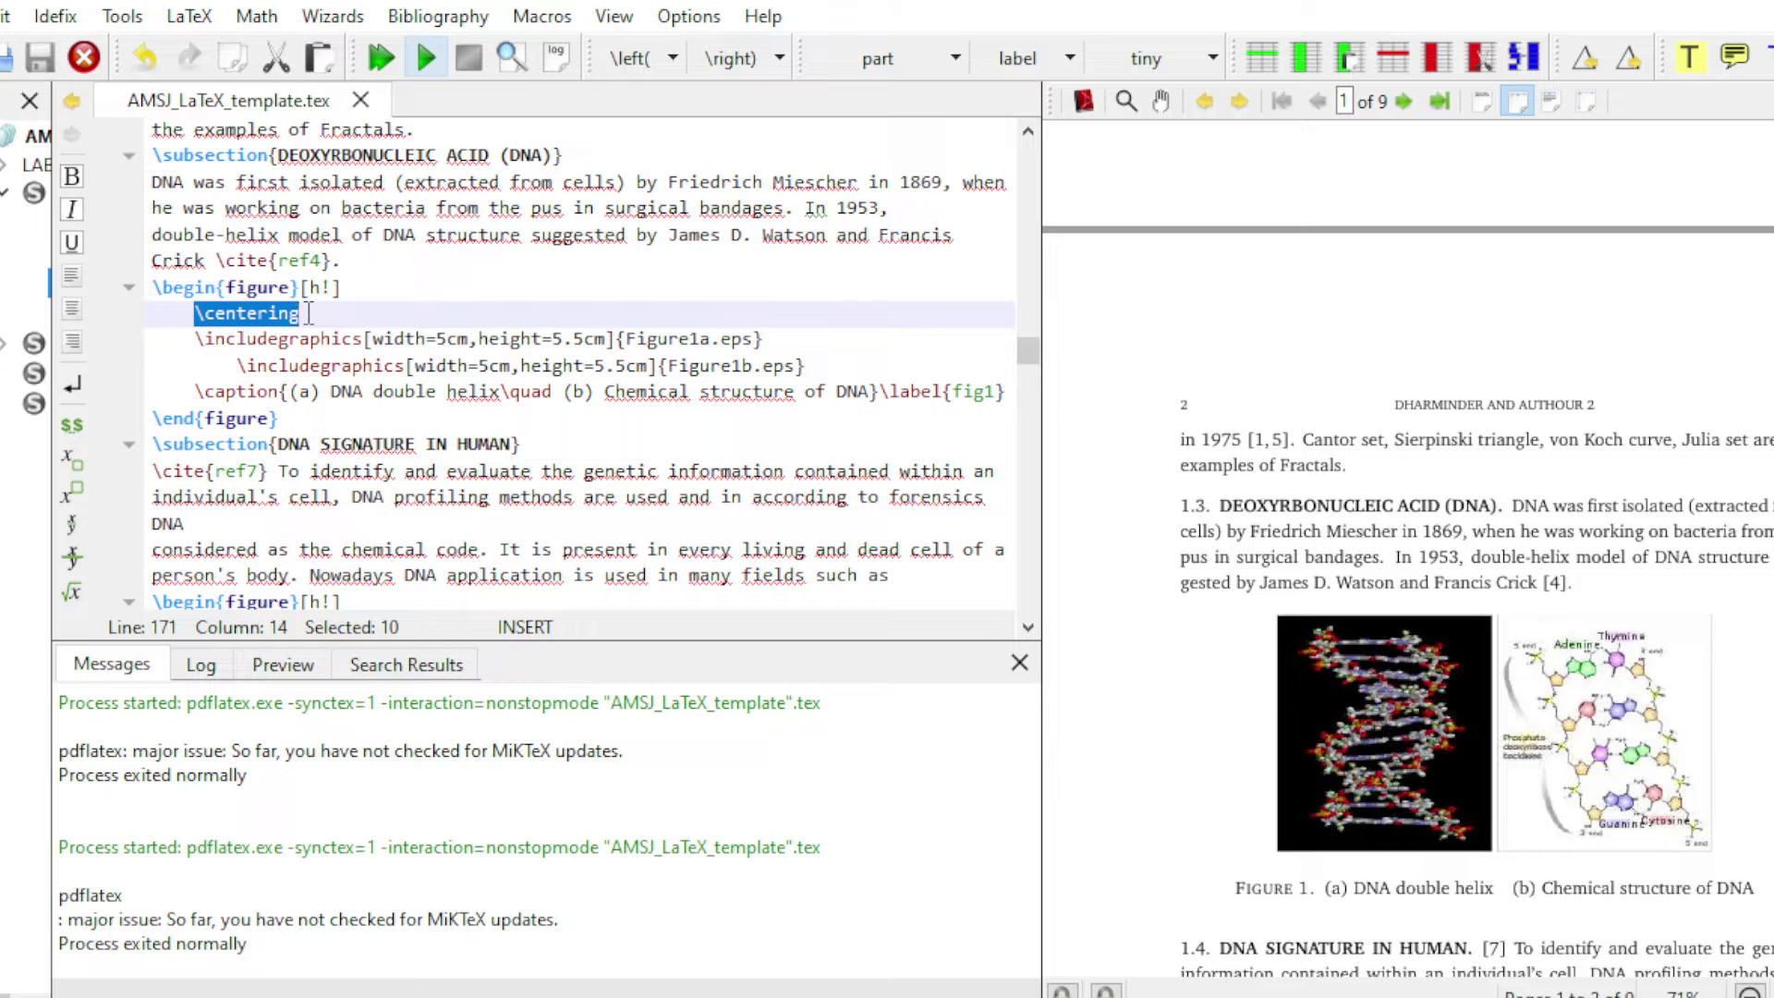
pyautogui.moveTo(196, 339); pyautogui.dragTo(756, 339)
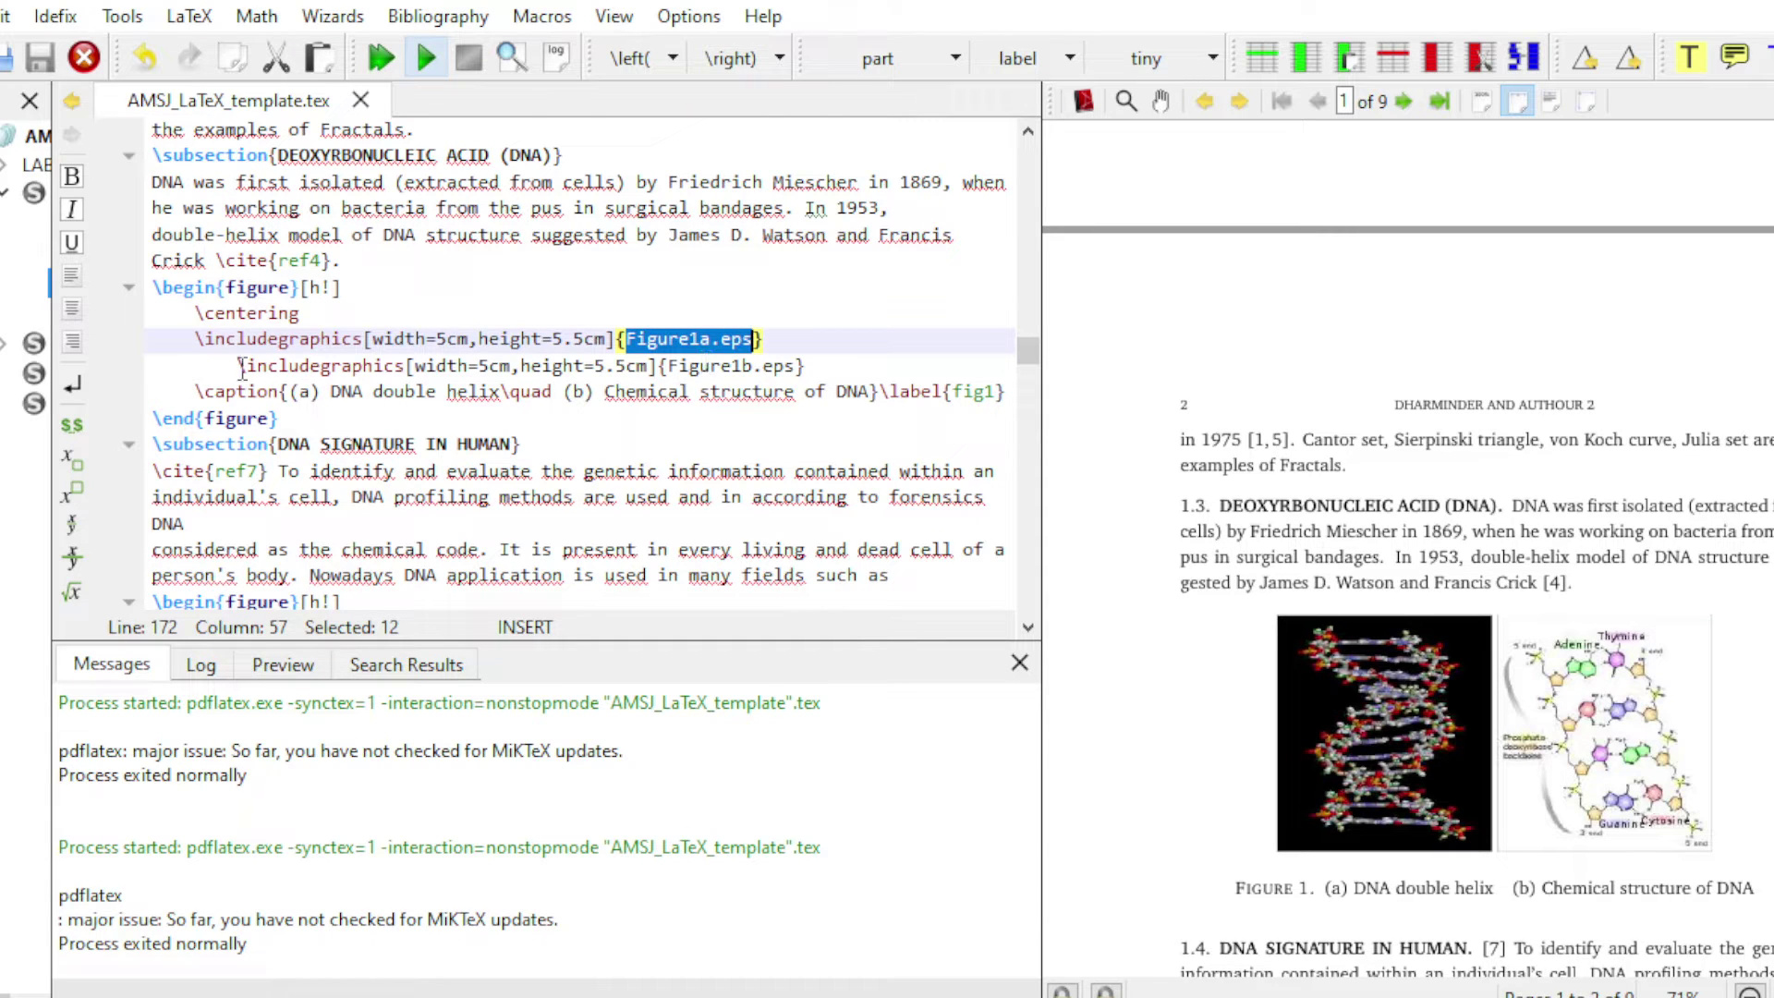
pyautogui.moveTo(238, 366); pyautogui.dragTo(800, 366)
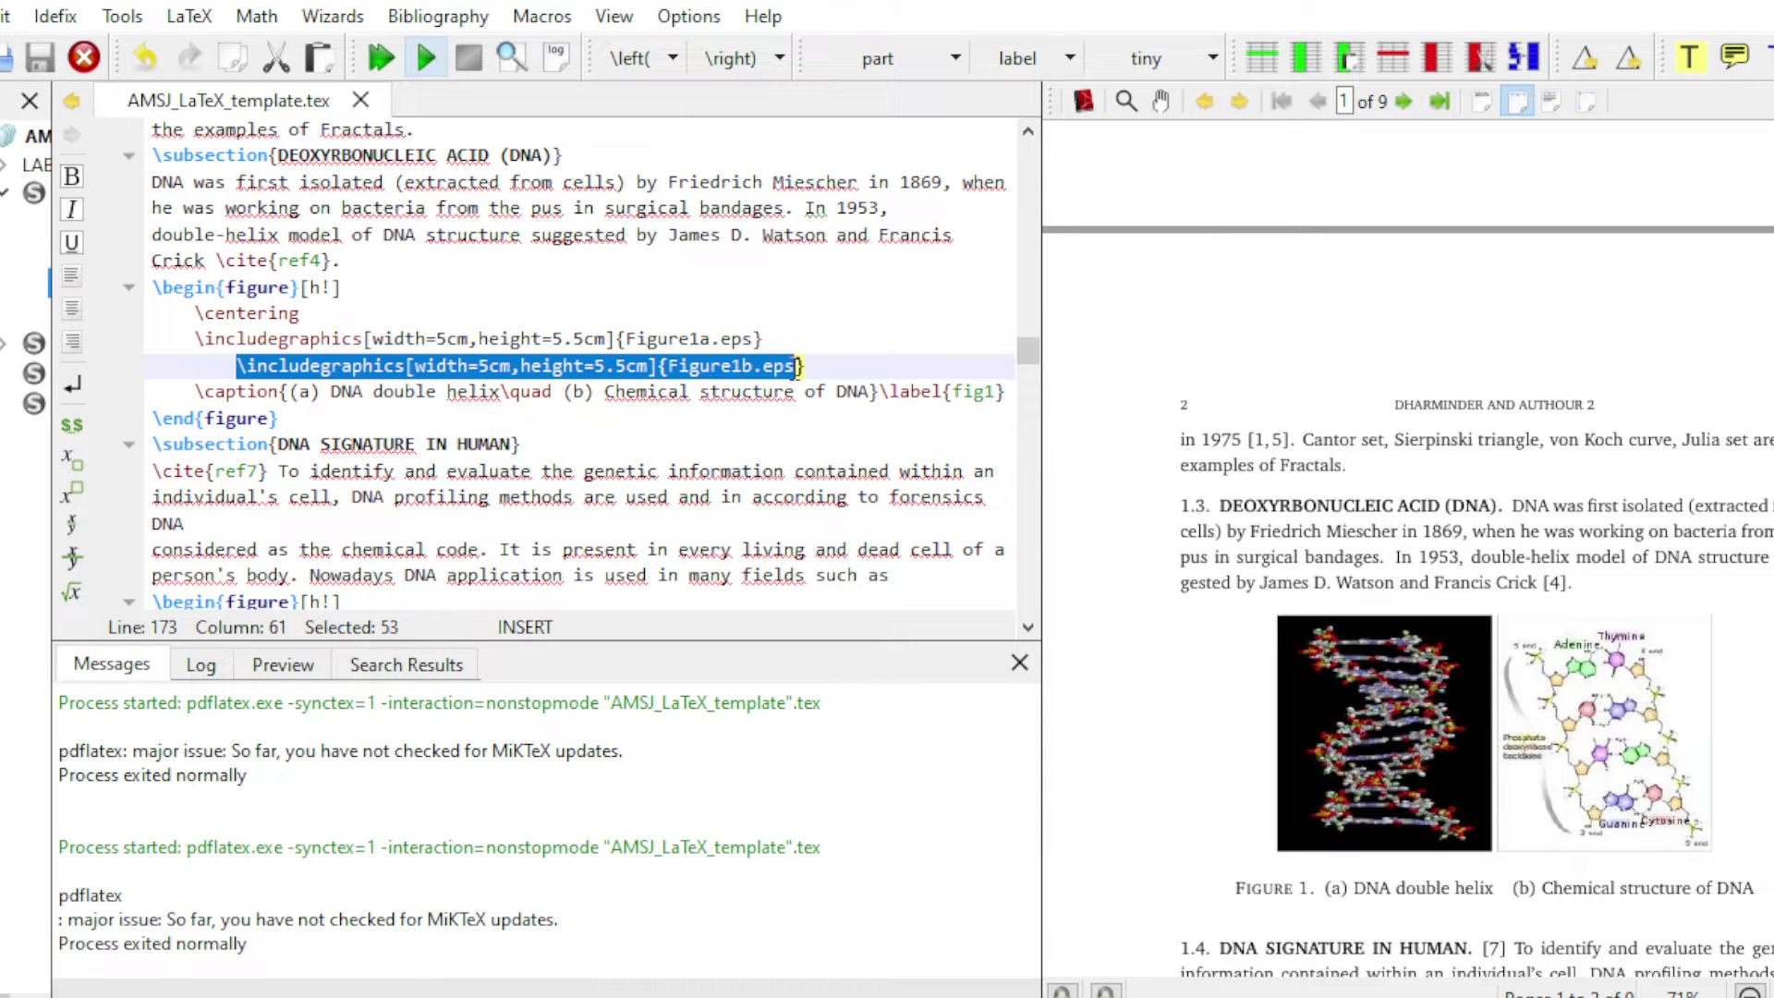
# - Highlight the DNA figure's caption and fig1 label line and magnify the Figure 1 caption in the preview
pyautogui.moveTo(154, 392); pyautogui.dragTo(1011, 396)
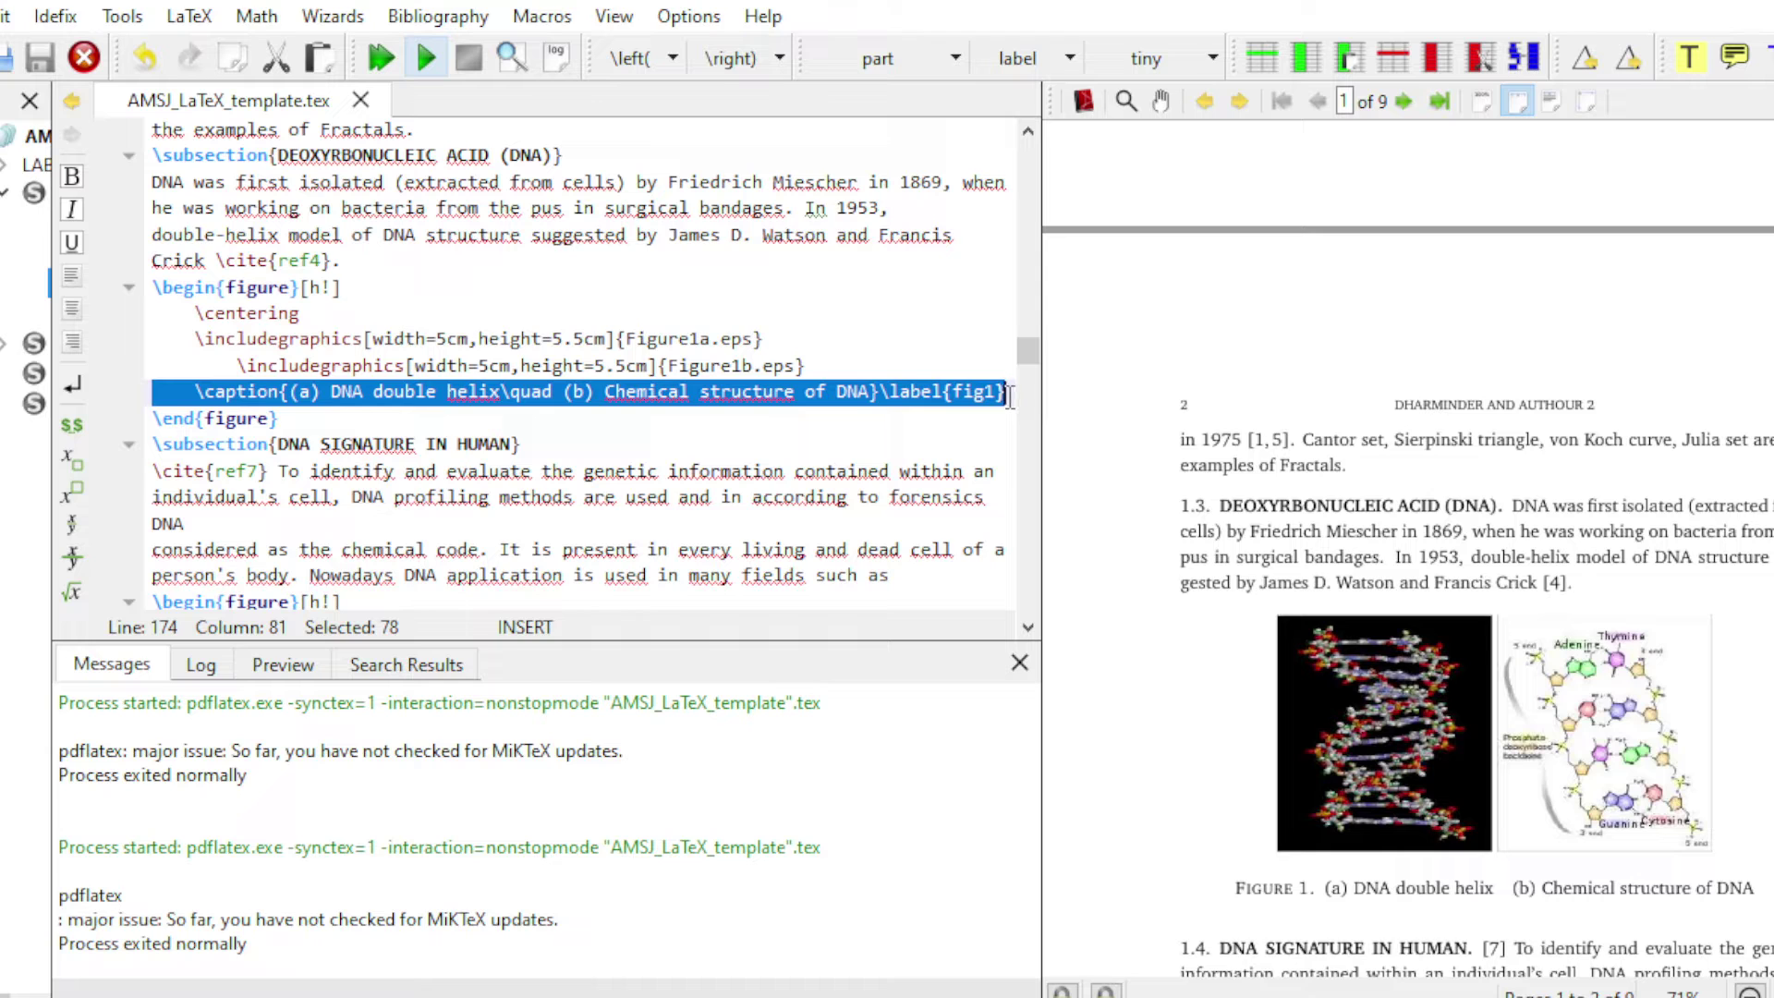
pyautogui.click(1212, 878)
pyautogui.moveTo(1215, 876); pyautogui.dragTo(1688, 879)
pyautogui.scroll(-2, 1381, 764)
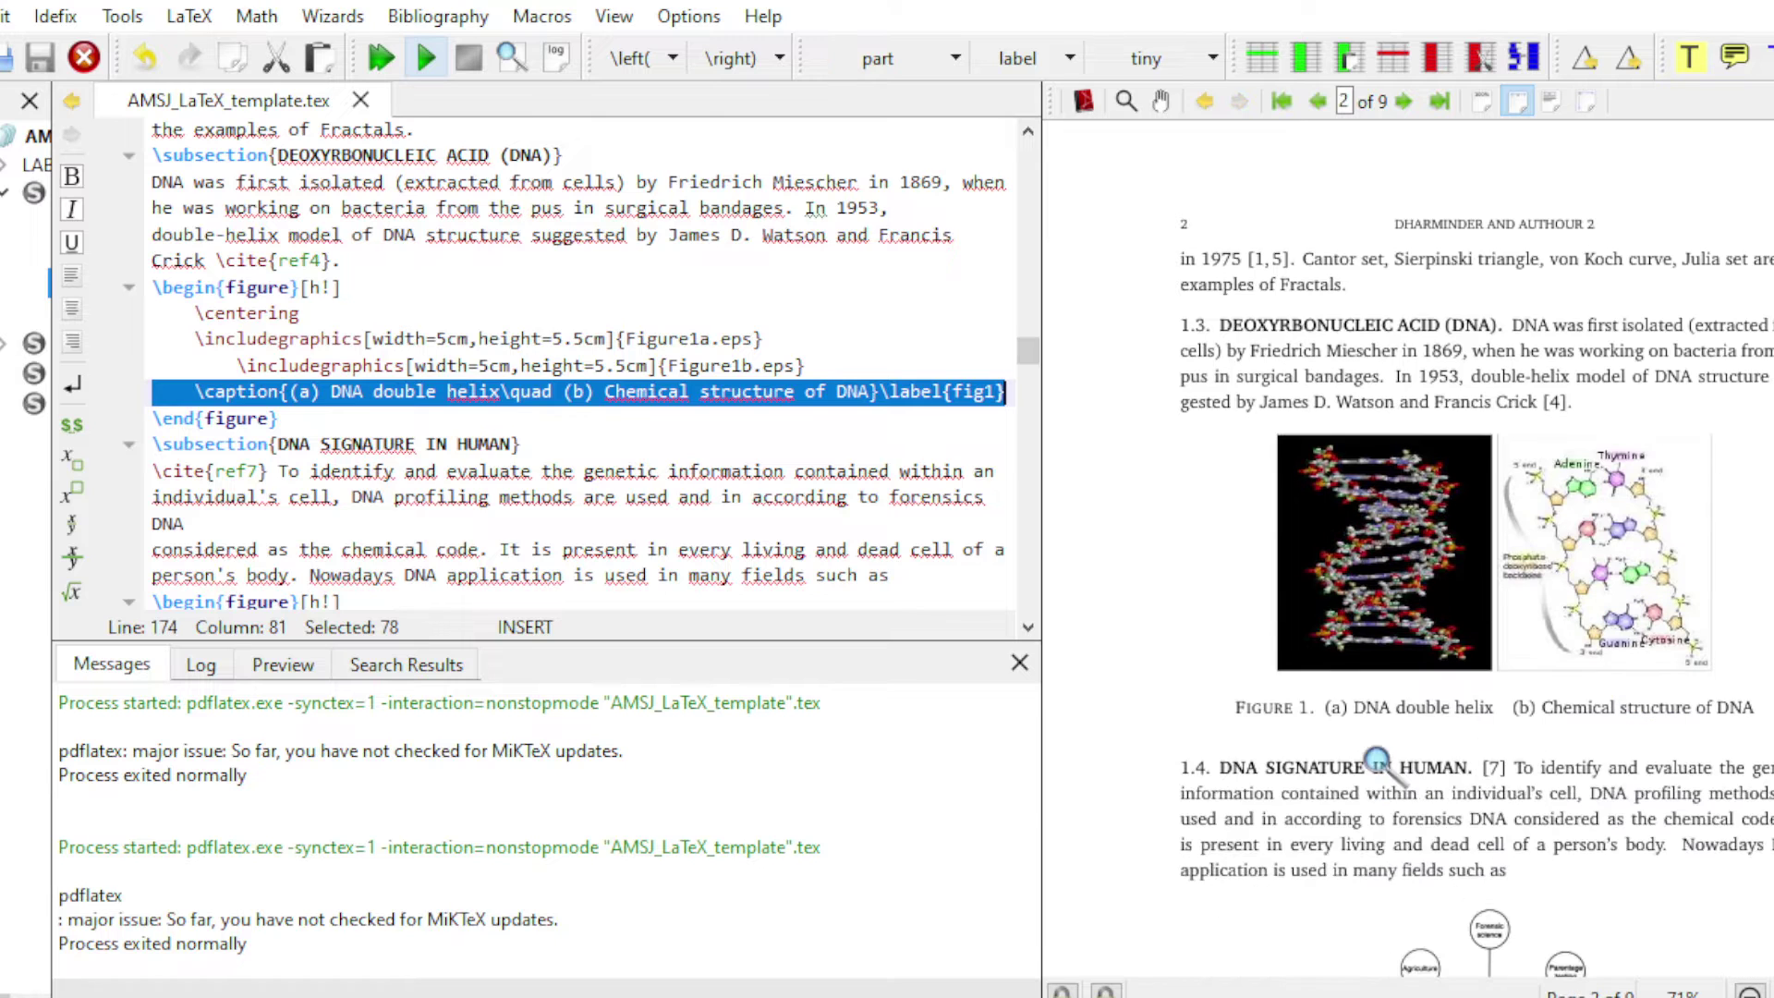
# - Highlight the DNA figure's end line and the h! placement option on its begin line
pyautogui.scroll(-2, 241, 595)
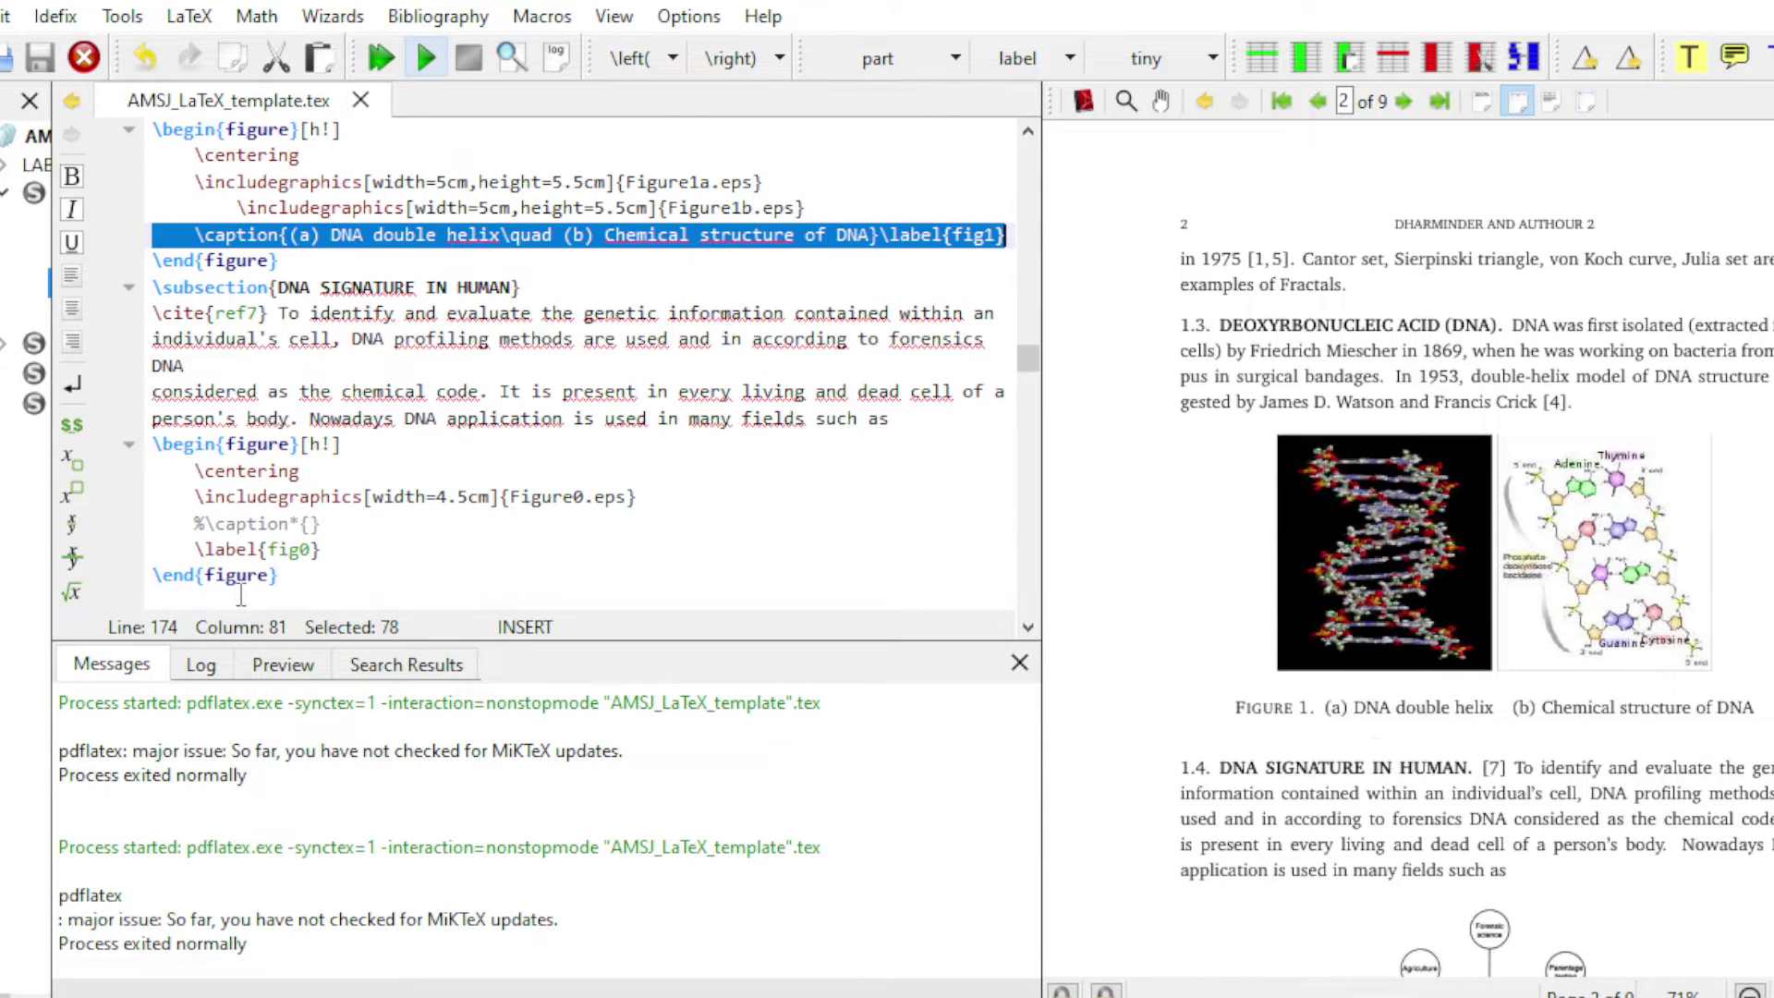
pyautogui.click(154, 295)
pyautogui.moveTo(153, 261); pyautogui.dragTo(290, 266)
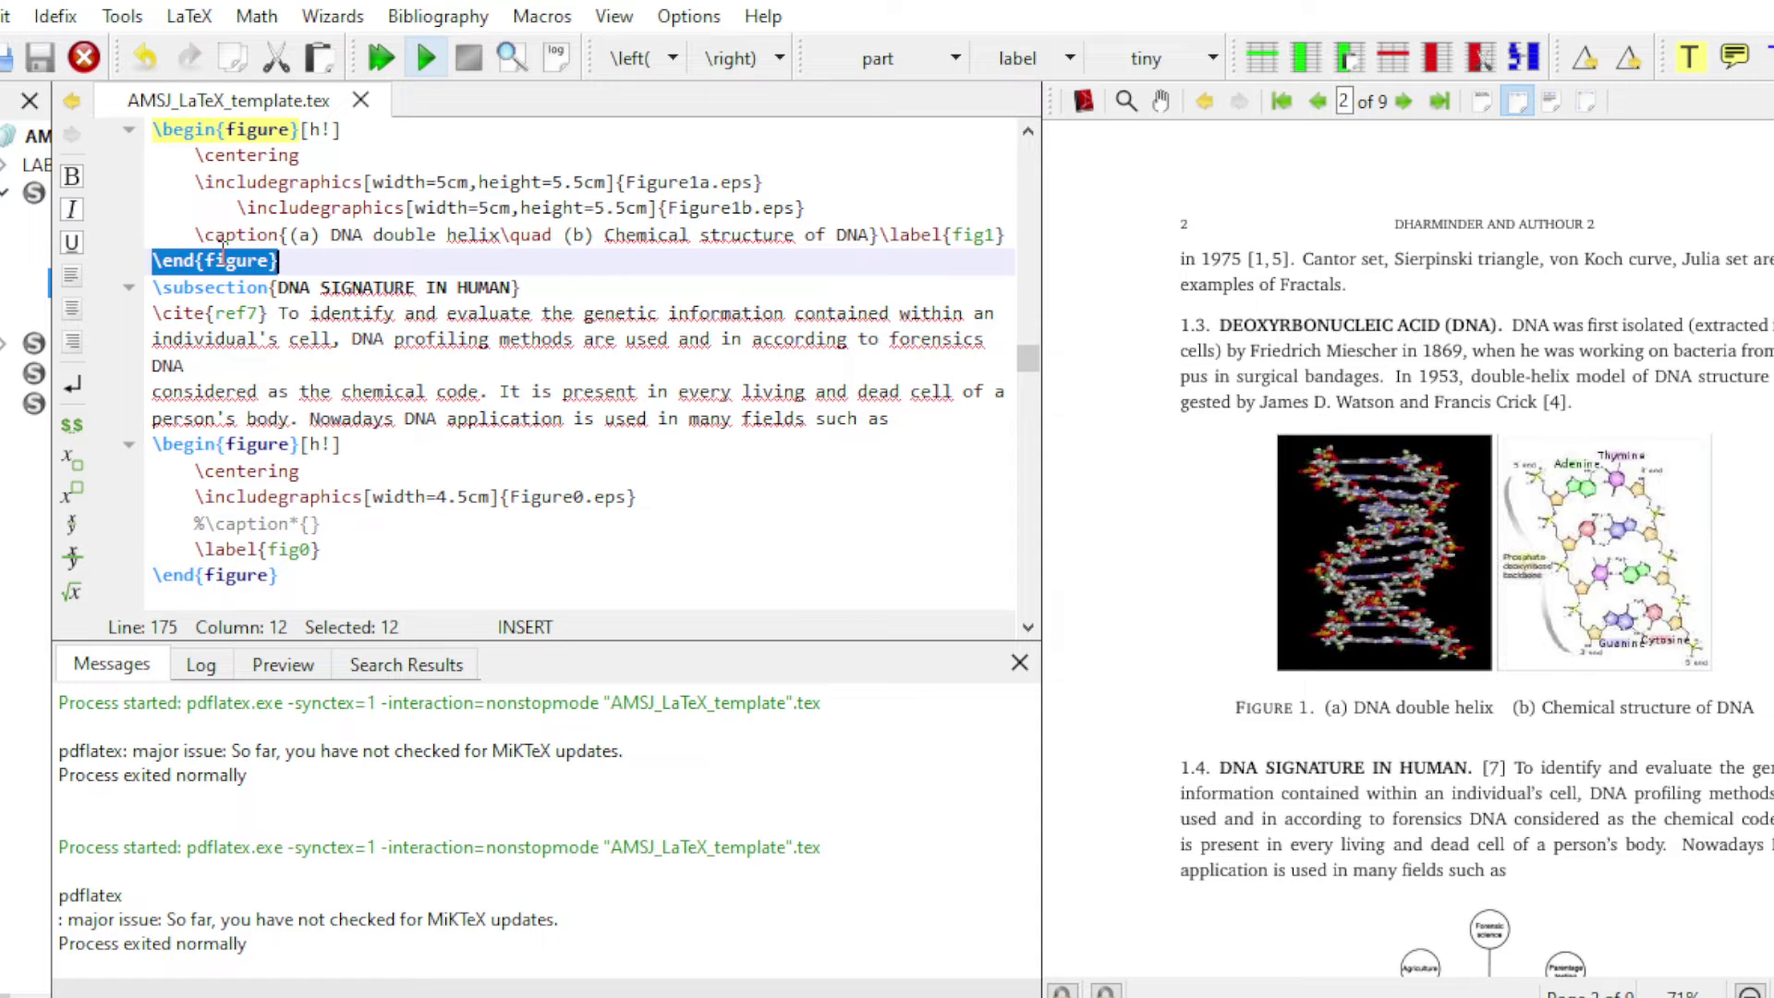
pyautogui.moveTo(299, 131); pyautogui.dragTo(357, 130)
# - Highlight the Figure0.eps figure environment, place the cursor in its includegraphics line, and magnify the DNA profiling diagram in the preview
pyautogui.scroll(-2, 302, 245)
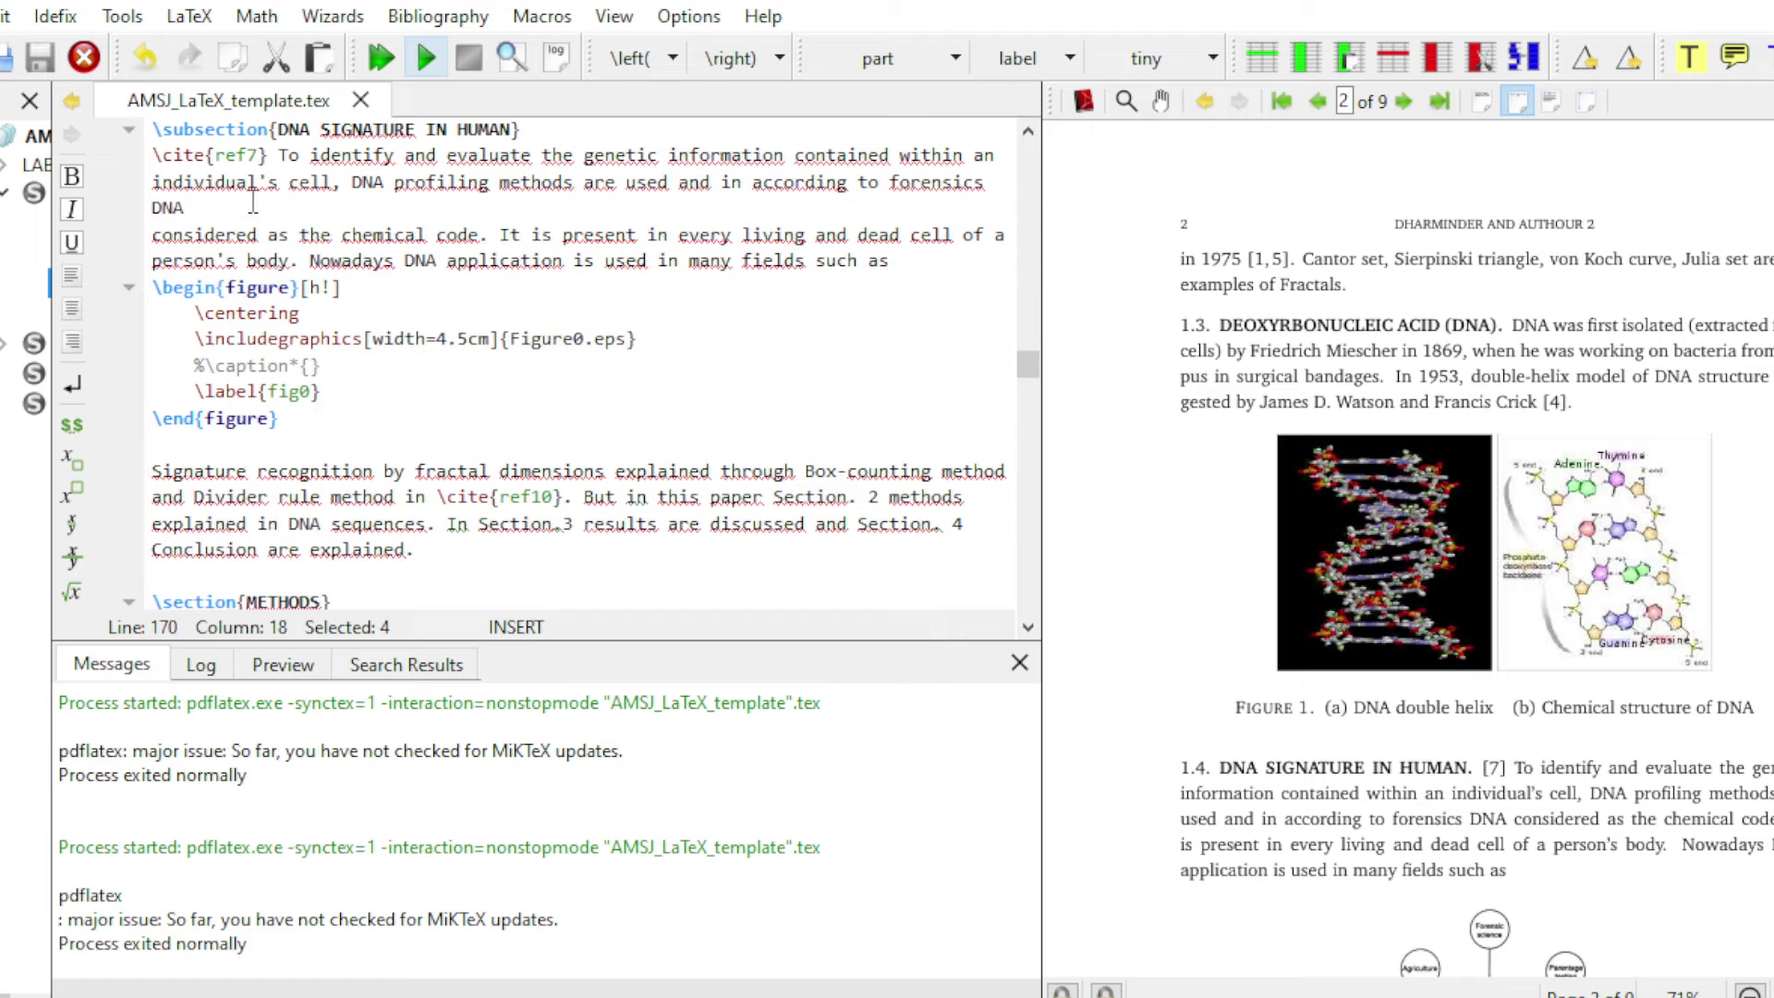
pyautogui.scroll(-2, 1382, 707)
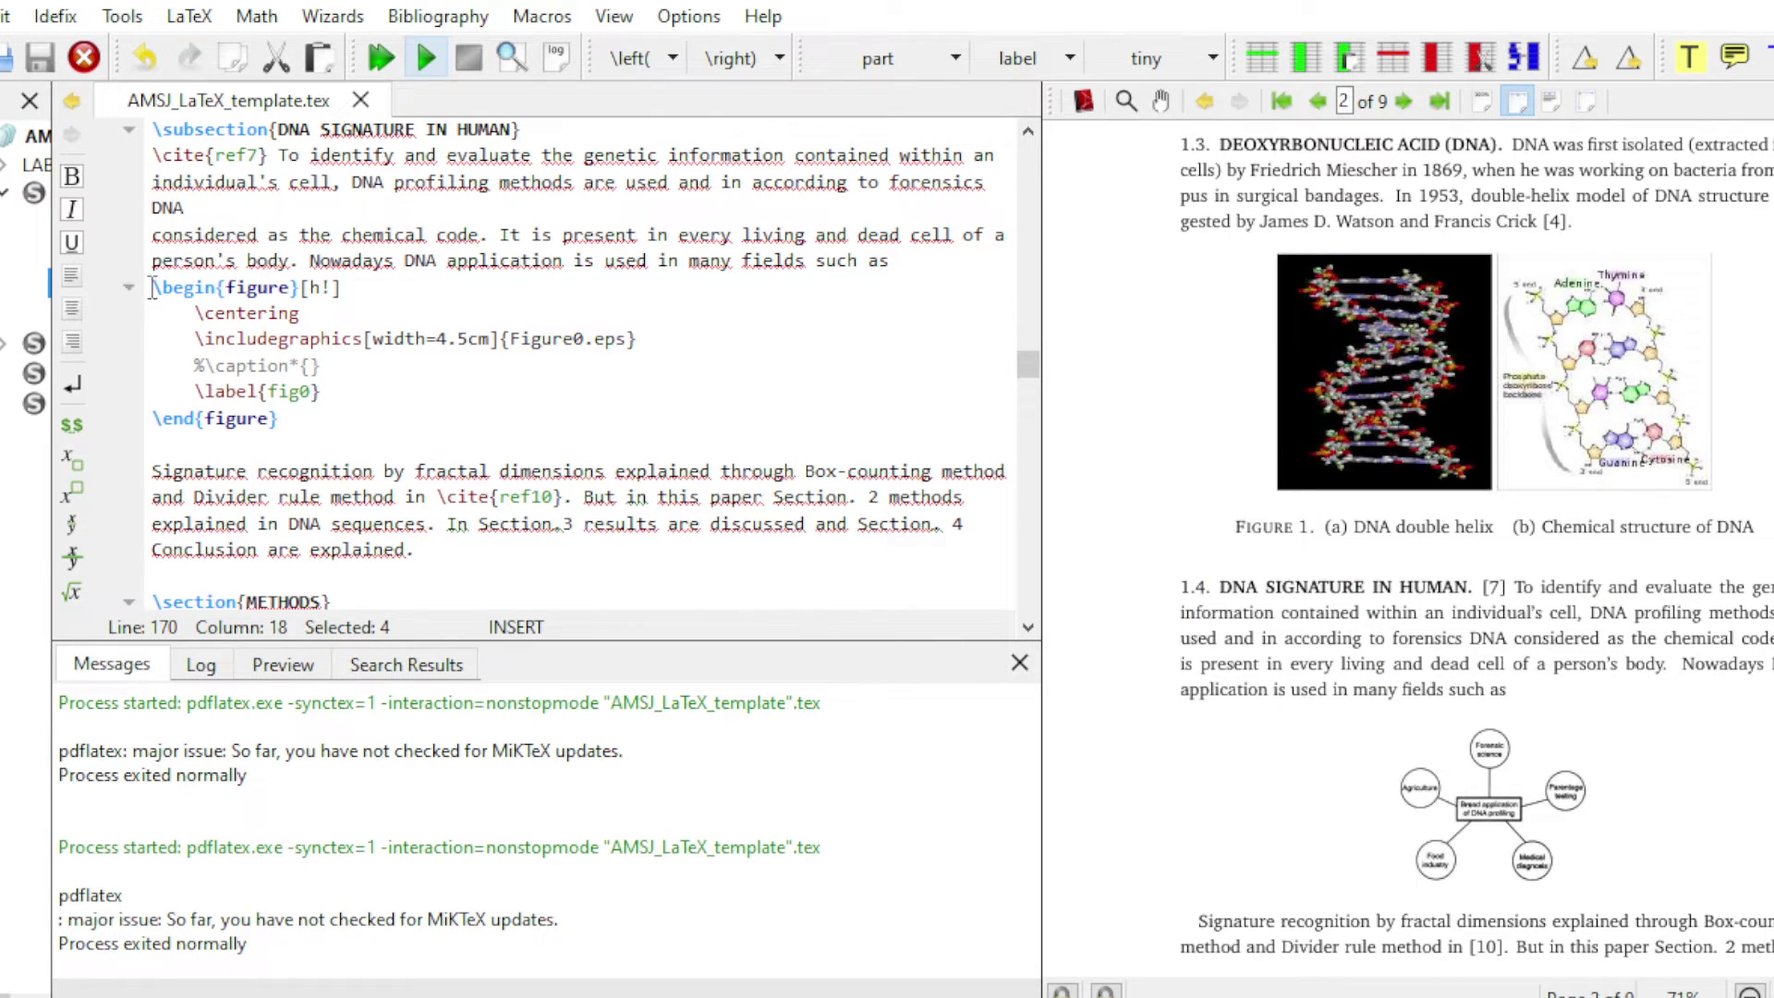
pyautogui.moveTo(153, 288); pyautogui.dragTo(311, 430)
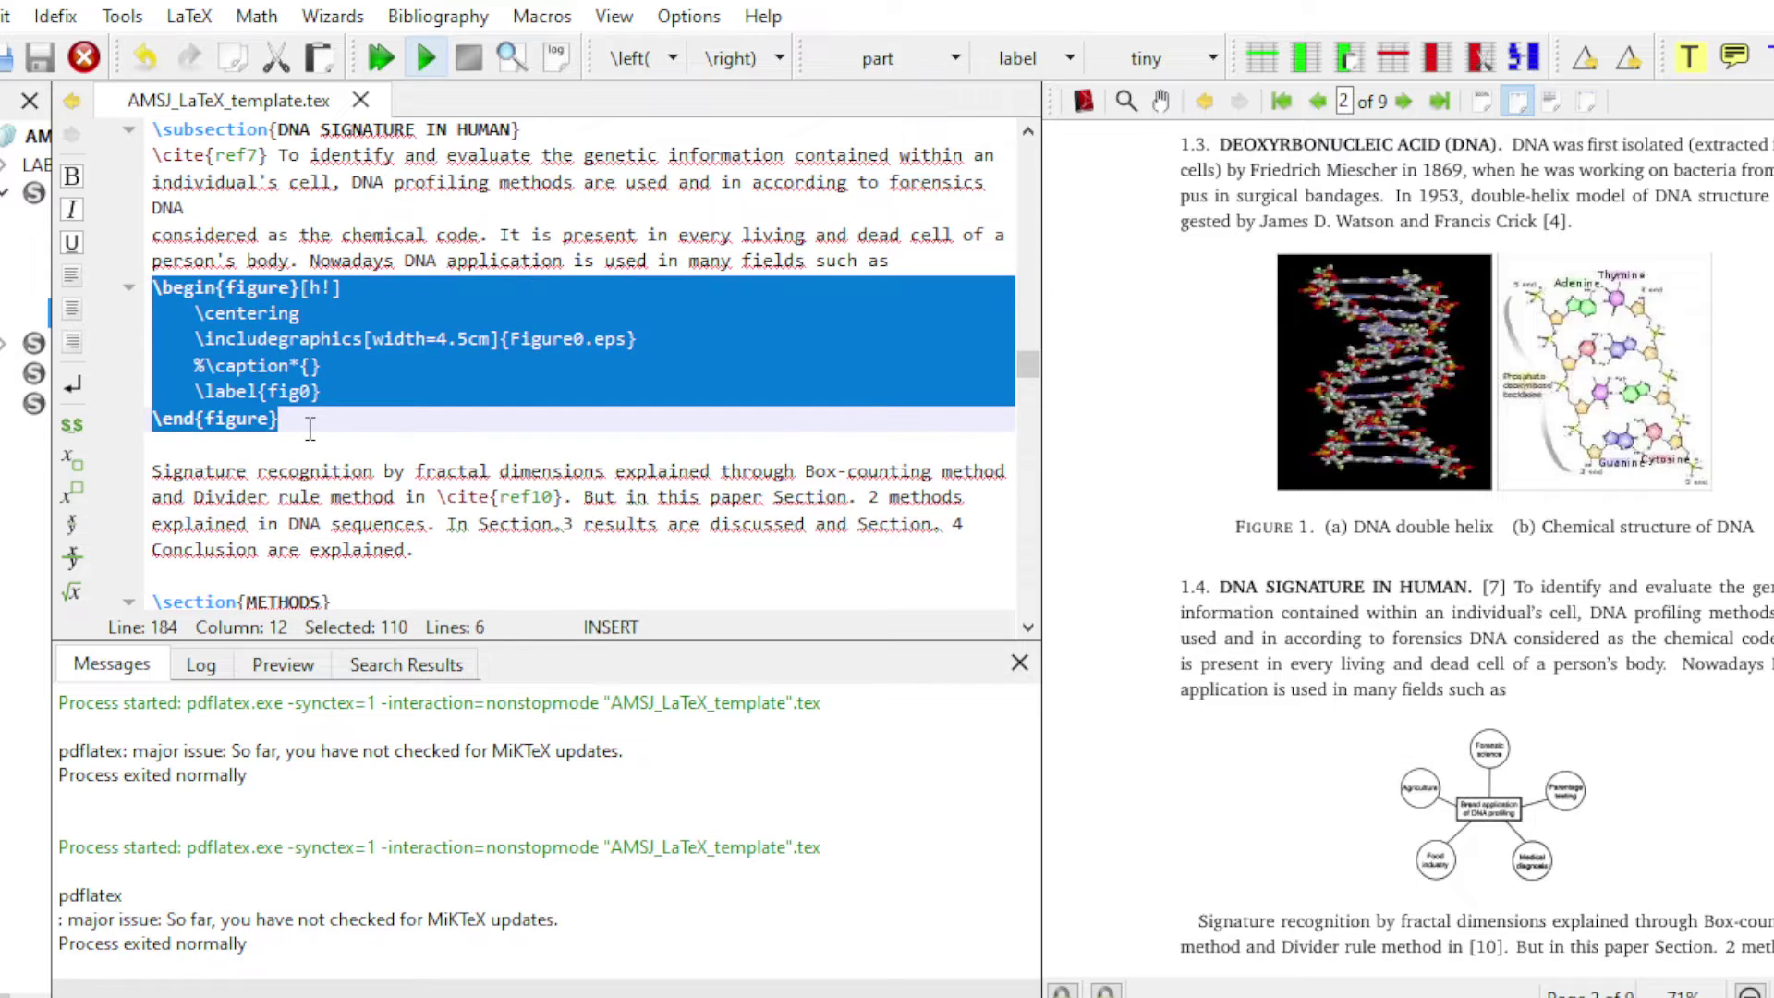
pyautogui.click(225, 314)
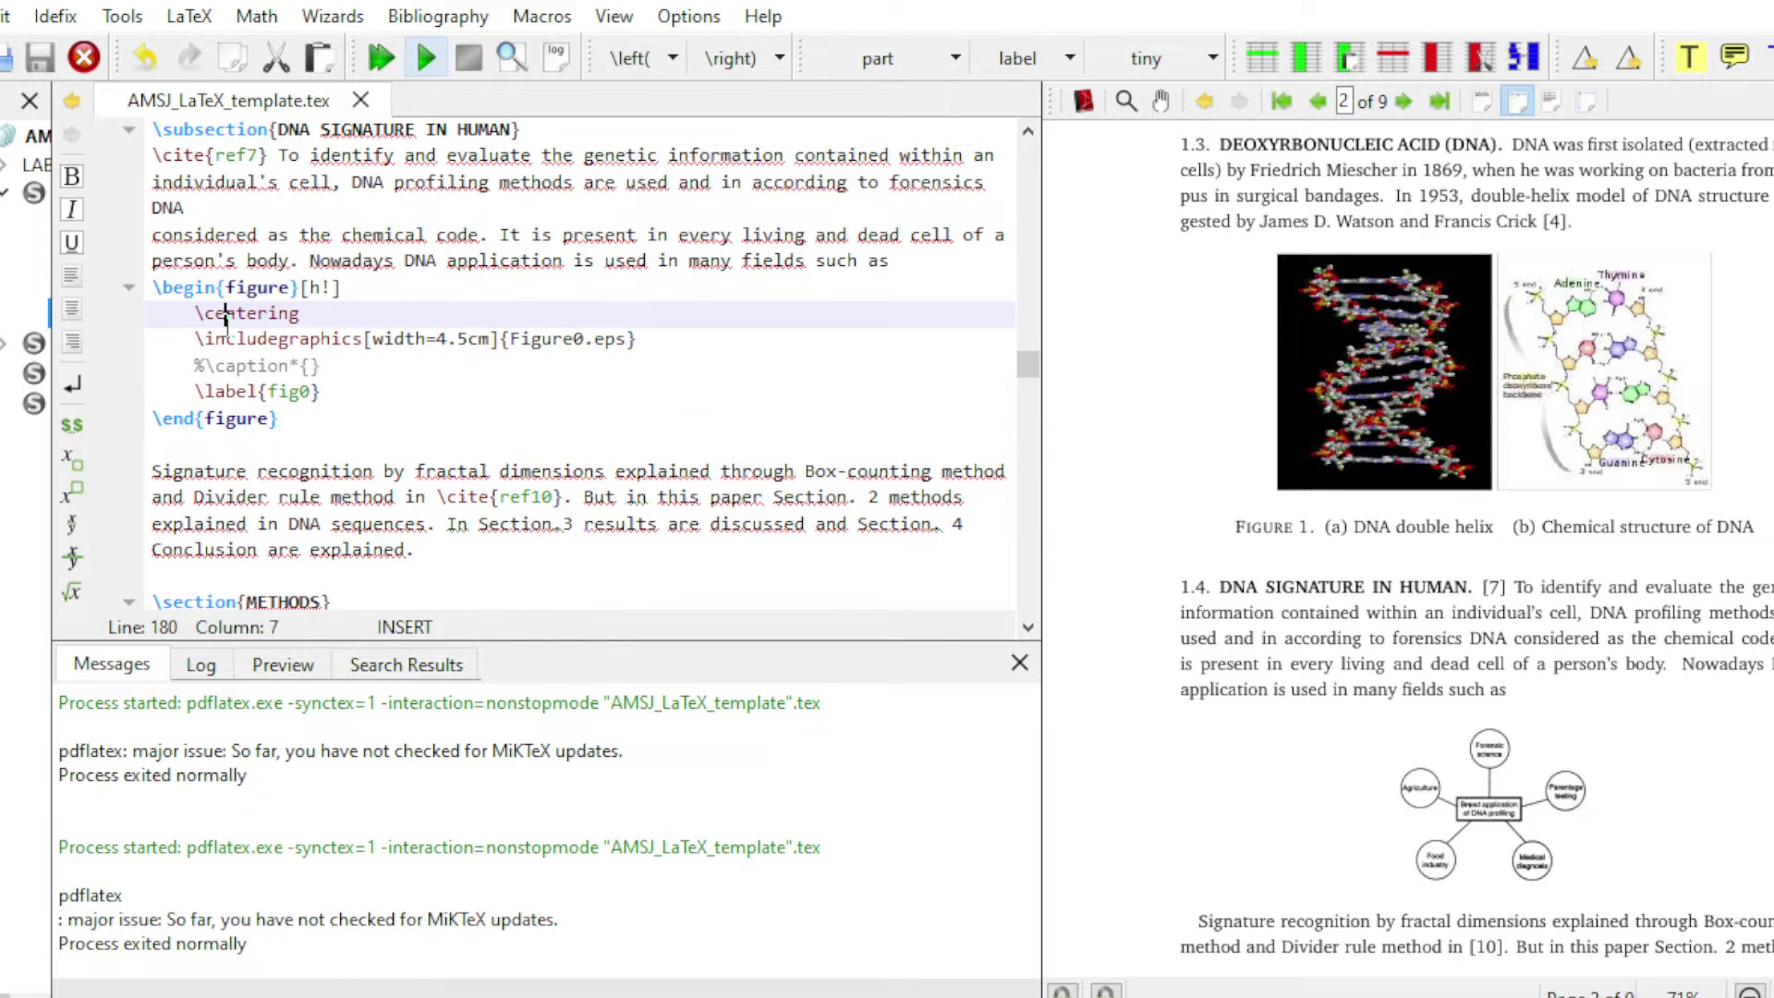
pyautogui.click(206, 342)
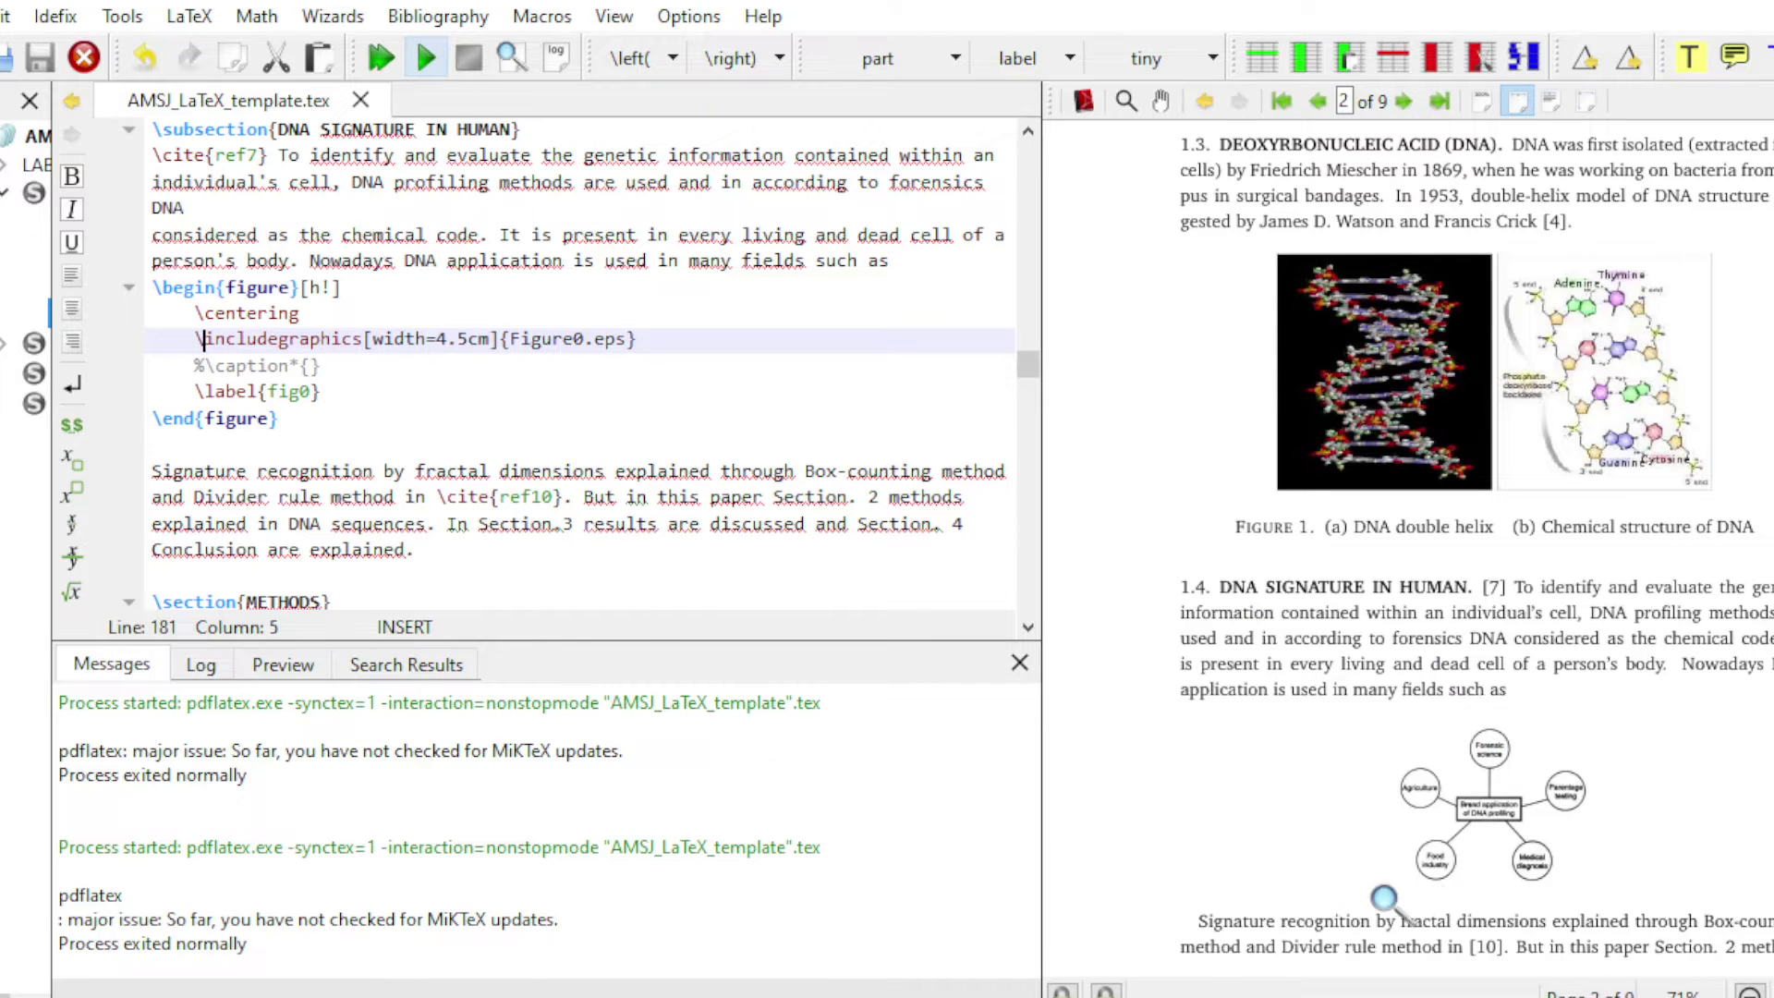
pyautogui.moveTo(1478, 892)
pyautogui.mouseDown()
pyautogui.moveTo(1578, 905)
pyautogui.moveTo(1465, 875)
pyautogui.mouseUp()
# - Highlight the METHODS section command and view the matching section and signature figure on page 3 of the preview
pyautogui.scroll(-1, 571, 438)
pyautogui.scroll(-2, 525, 407)
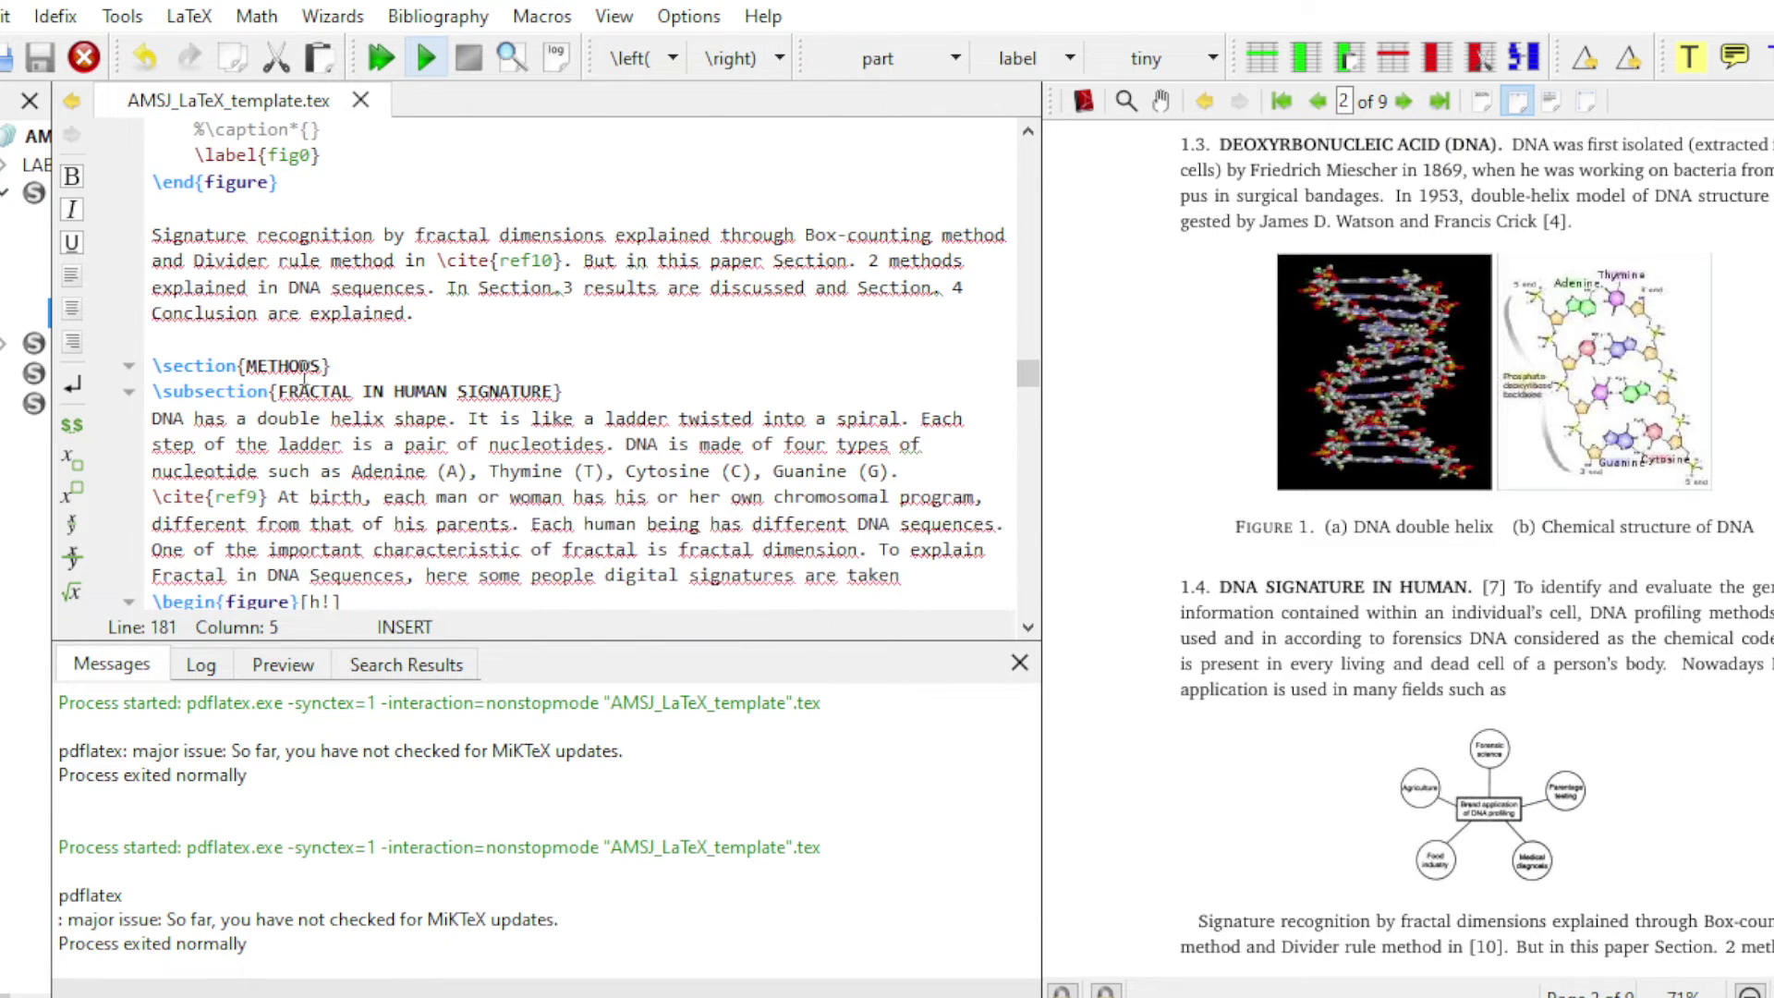
pyautogui.scroll(-7, 1248, 592)
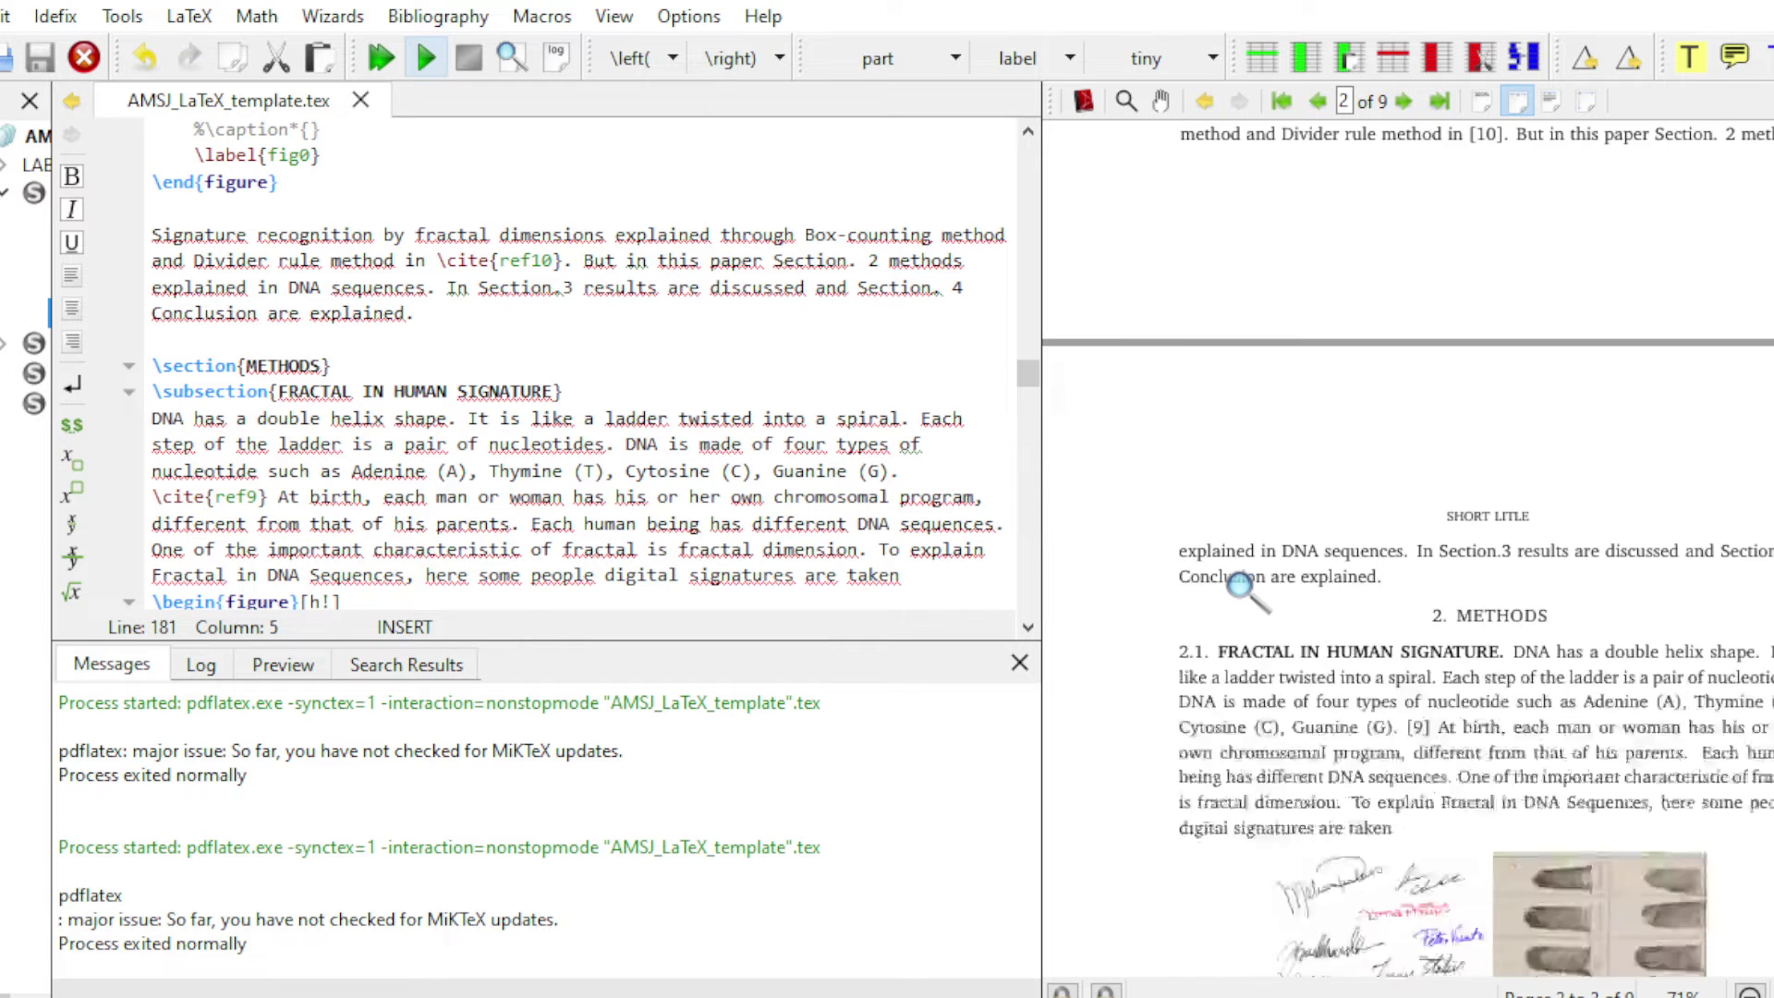
pyautogui.moveTo(153, 367); pyautogui.dragTo(314, 367)
pyautogui.scroll(-3, 1239, 635)
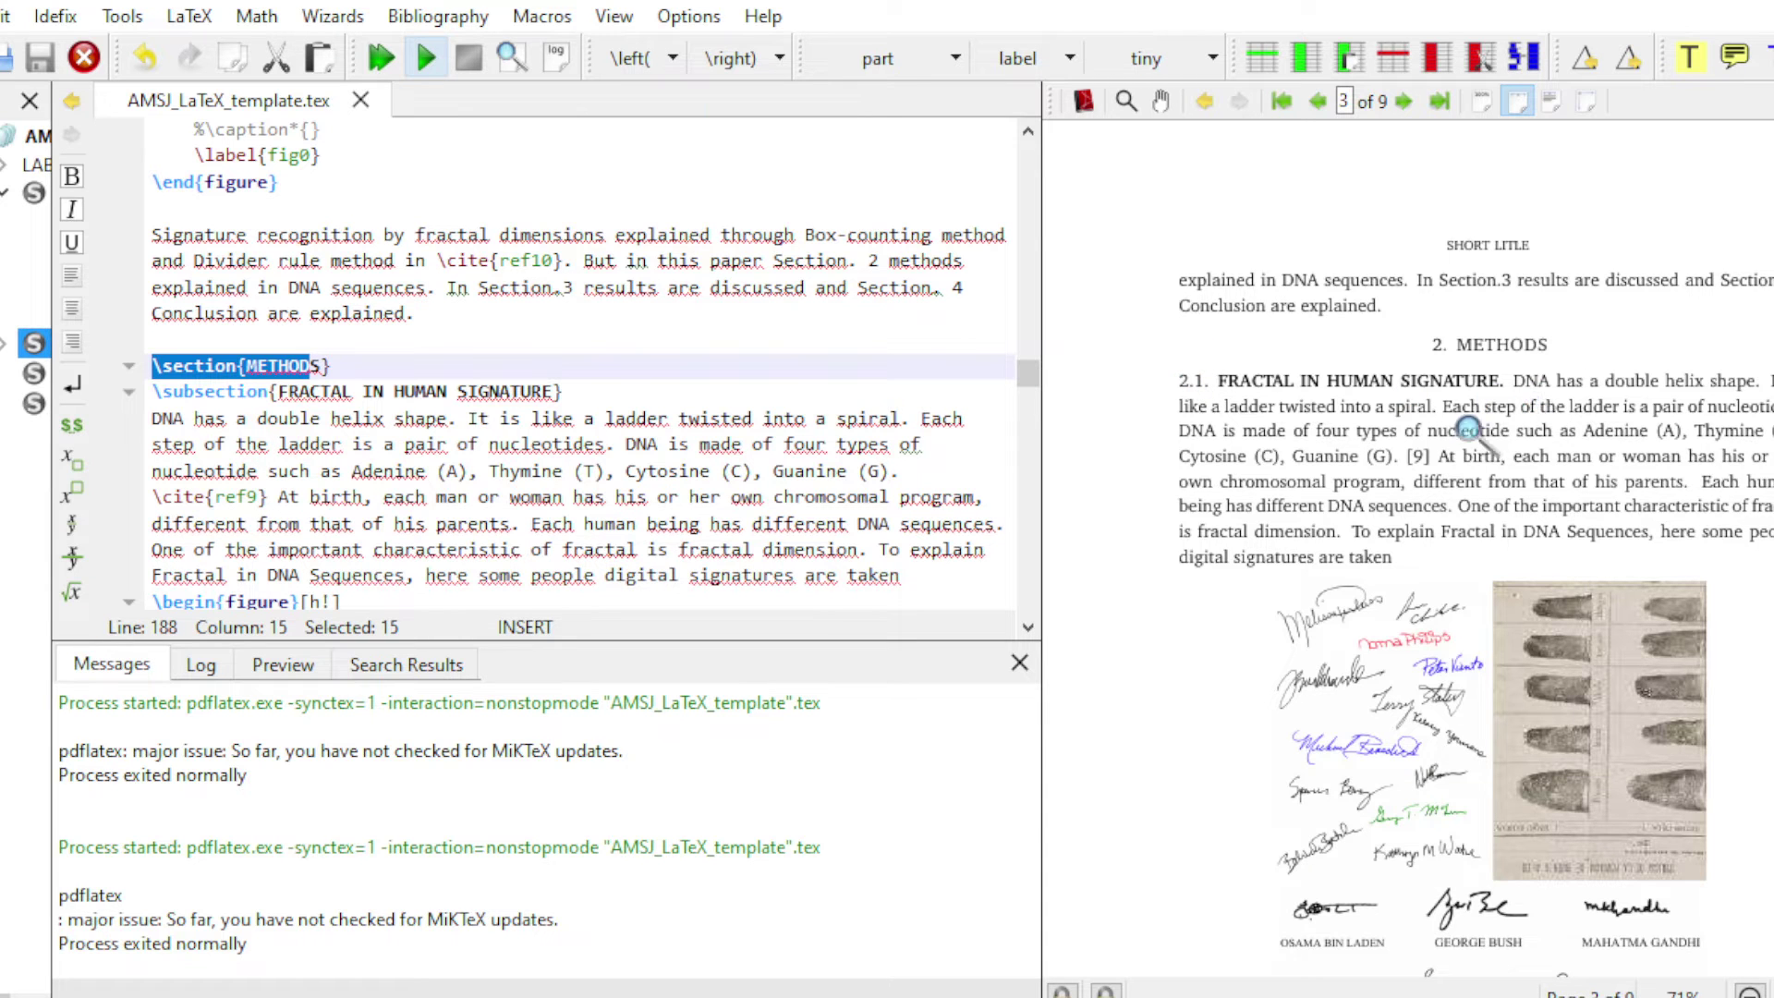
pyautogui.scroll(-2, 514, 487)
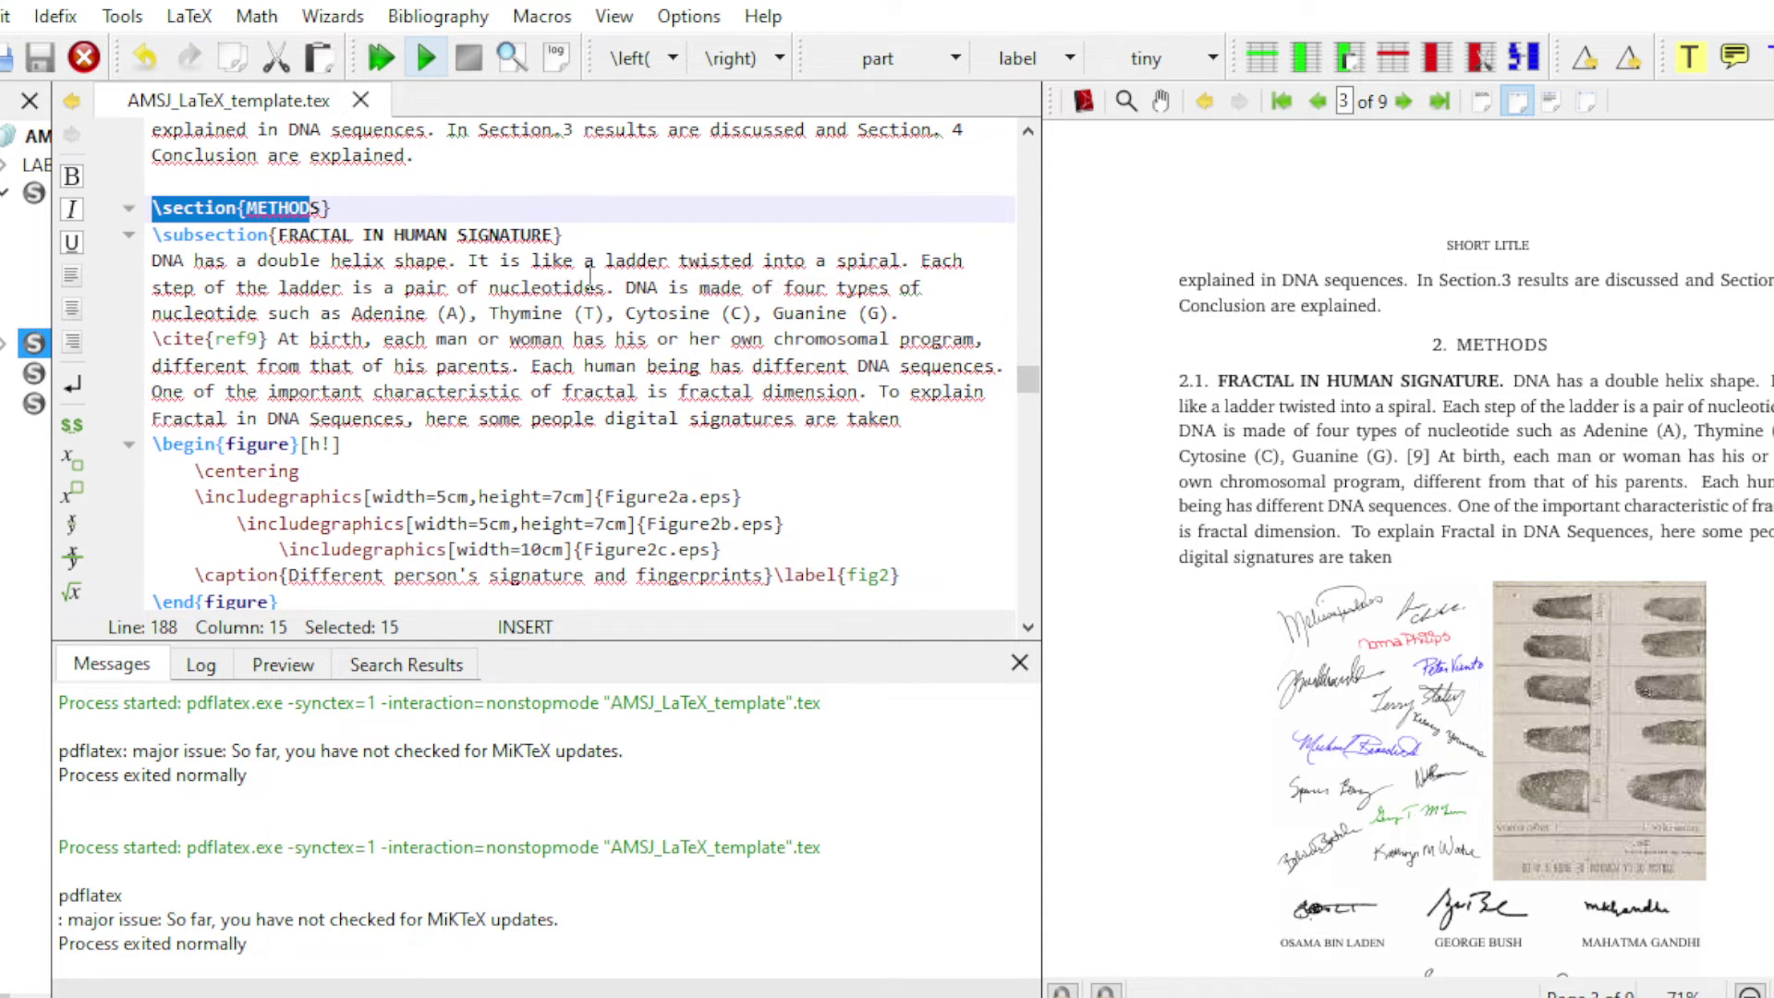
# - Highlight the paragraph under FRACTAL IN HUMAN SIGNATURE, break its source line before "Each human being", recompile, and check the paragraph in the preview
pyautogui.moveTo(152, 262); pyautogui.dragTo(906, 423)
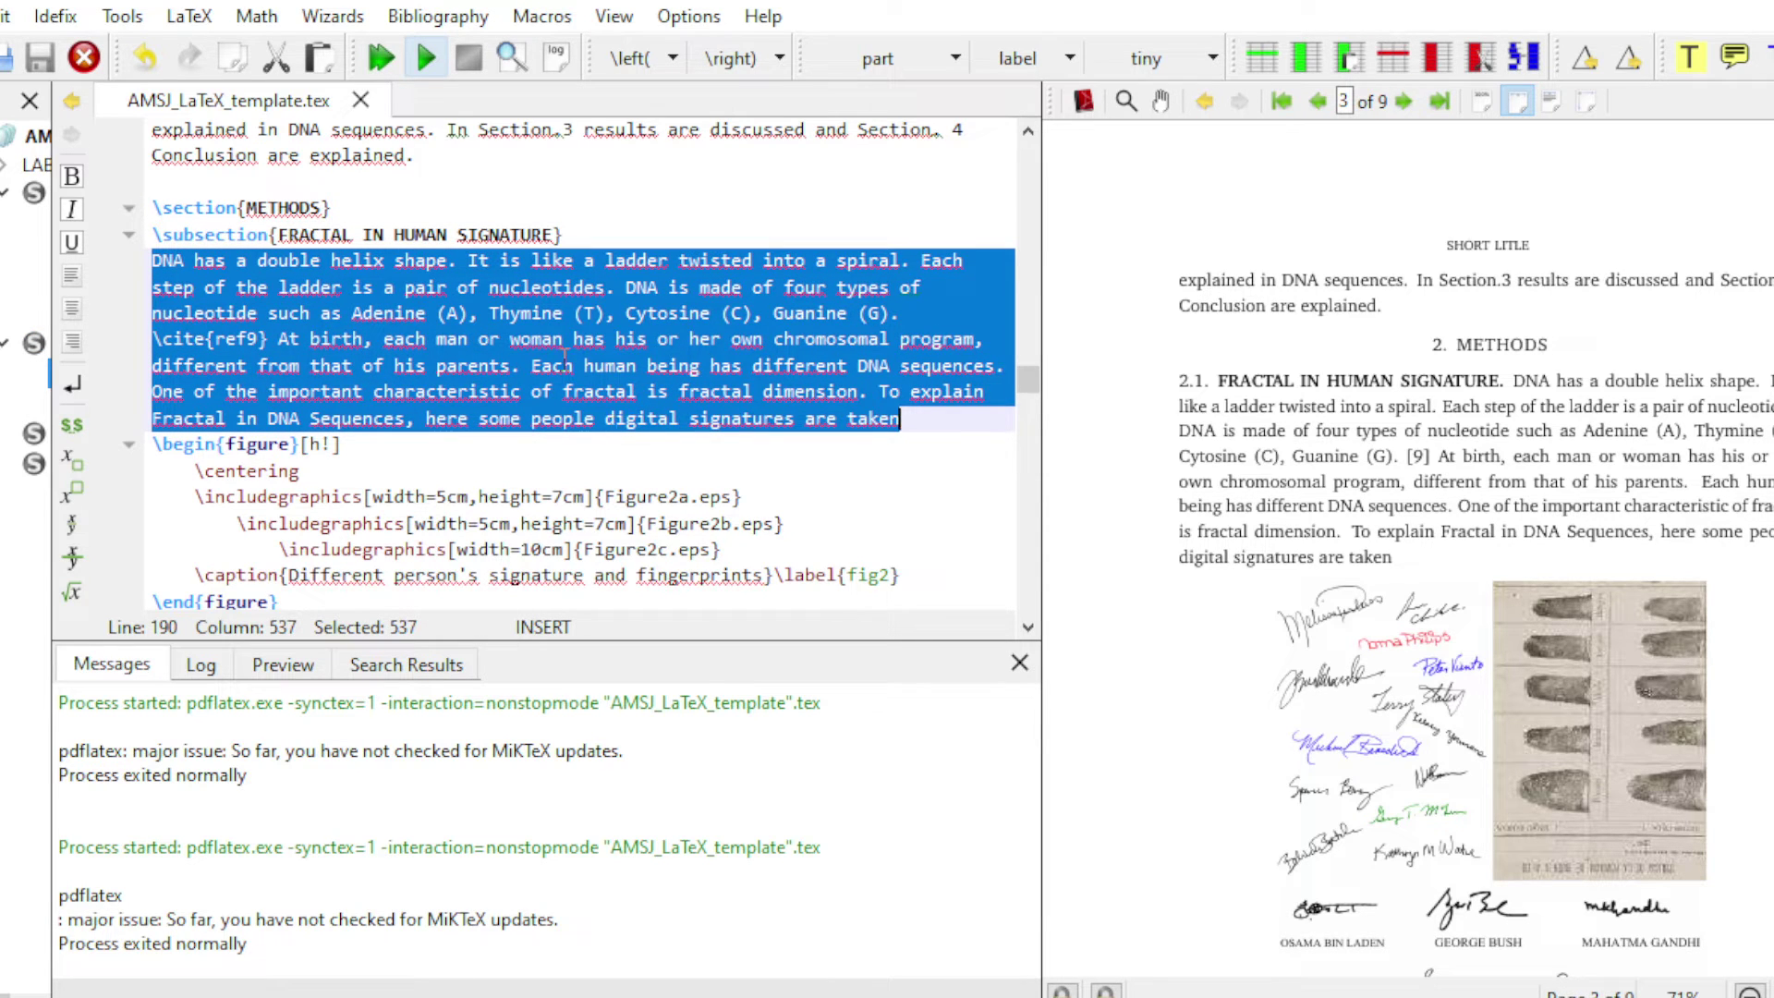
pyautogui.click(532, 366)
pyautogui.press('Return')
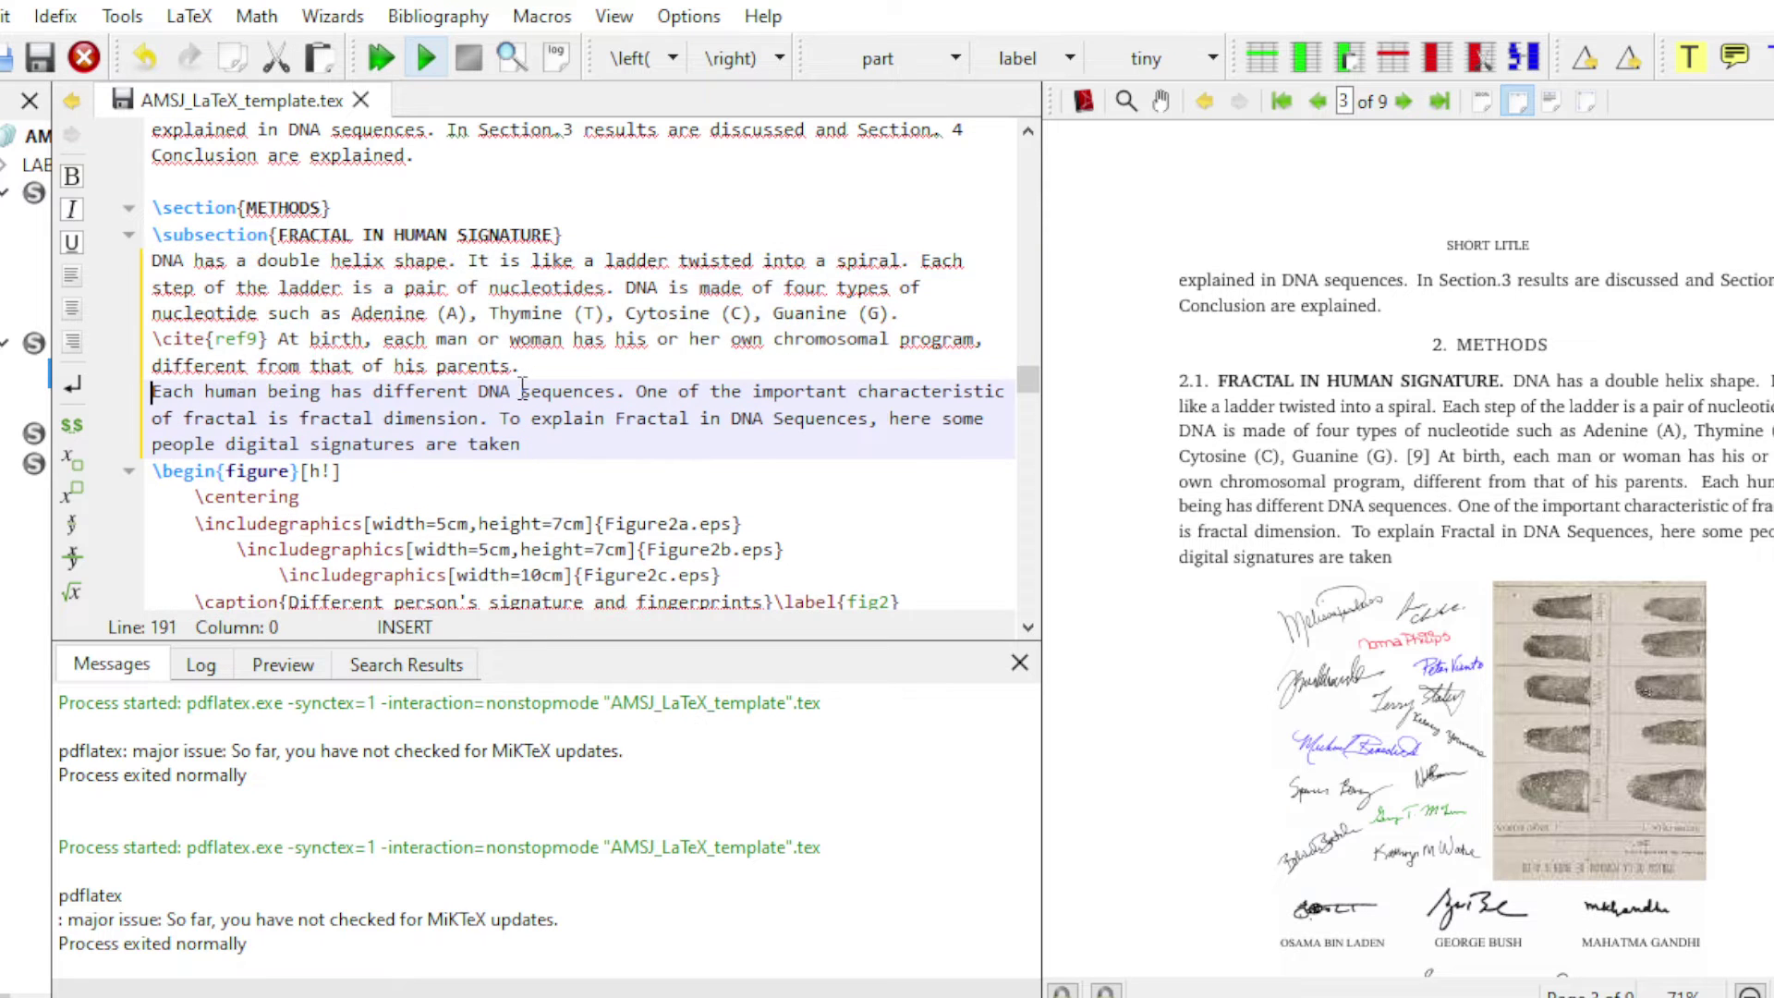
pyautogui.click(425, 59)
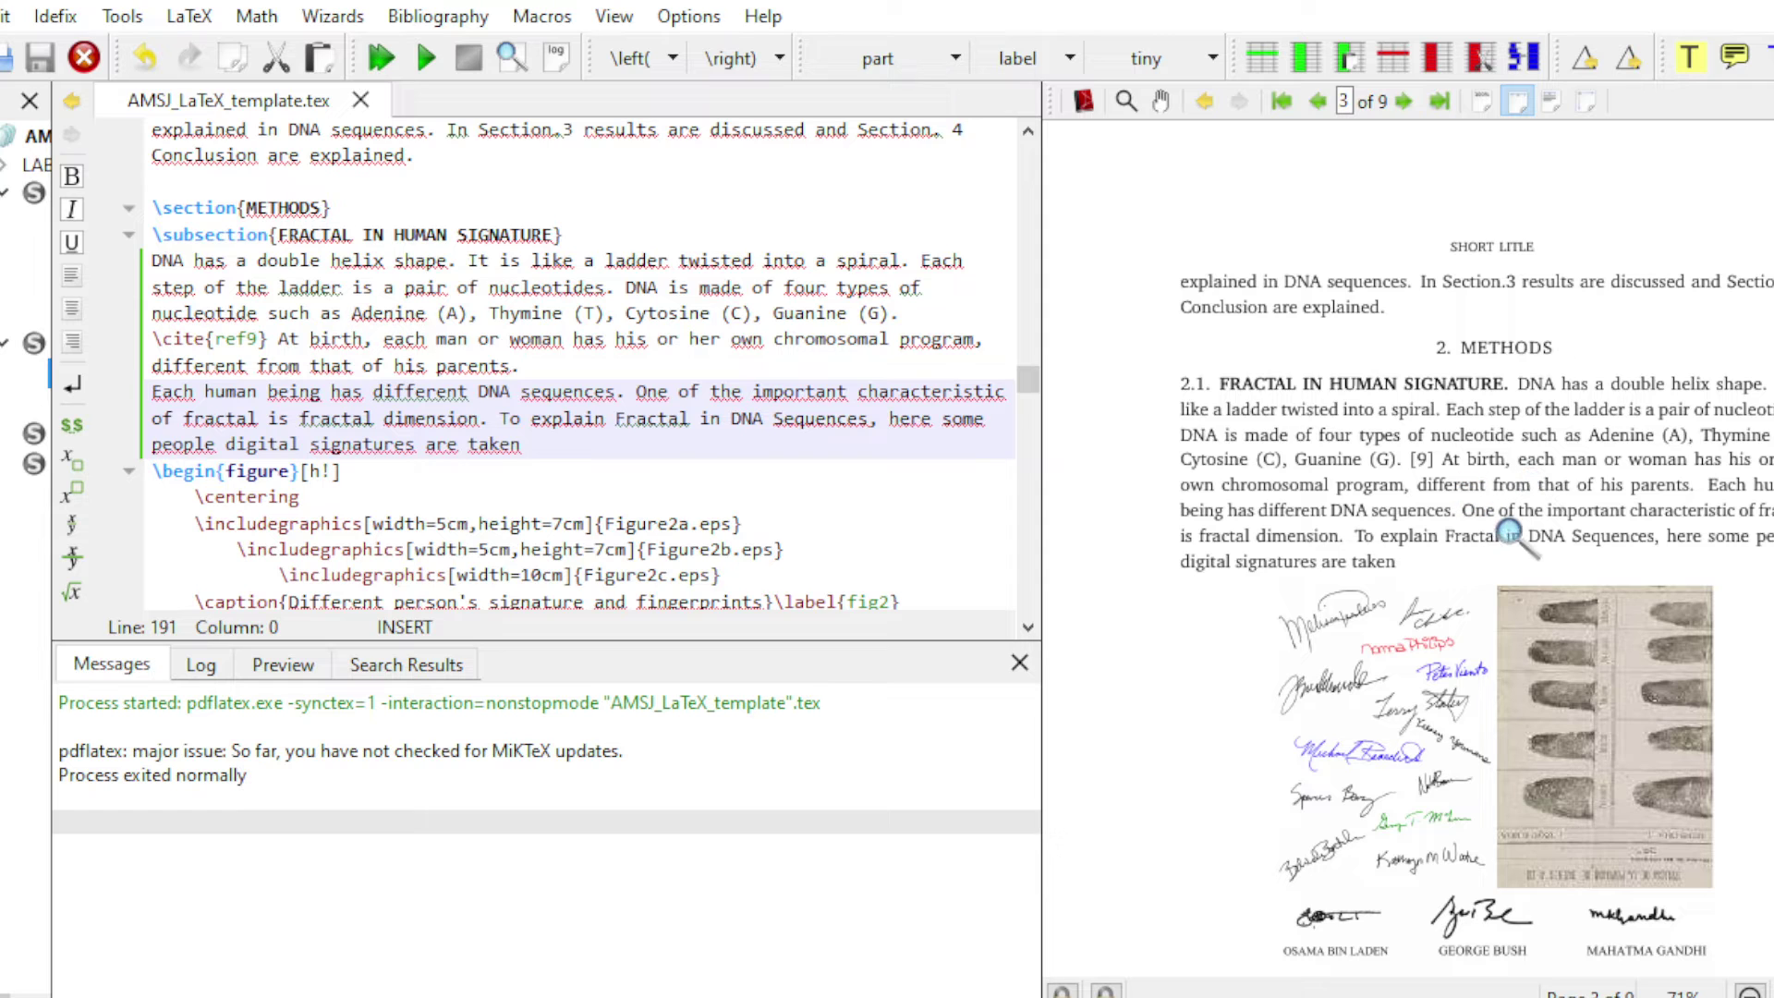
pyautogui.moveTo(1721, 489); pyautogui.dragTo(1715, 487)
# - Rejoin the "Each human being" sentence with the preceding line, recompile, and magnify that sentence in the preview
pyautogui.press('Left')
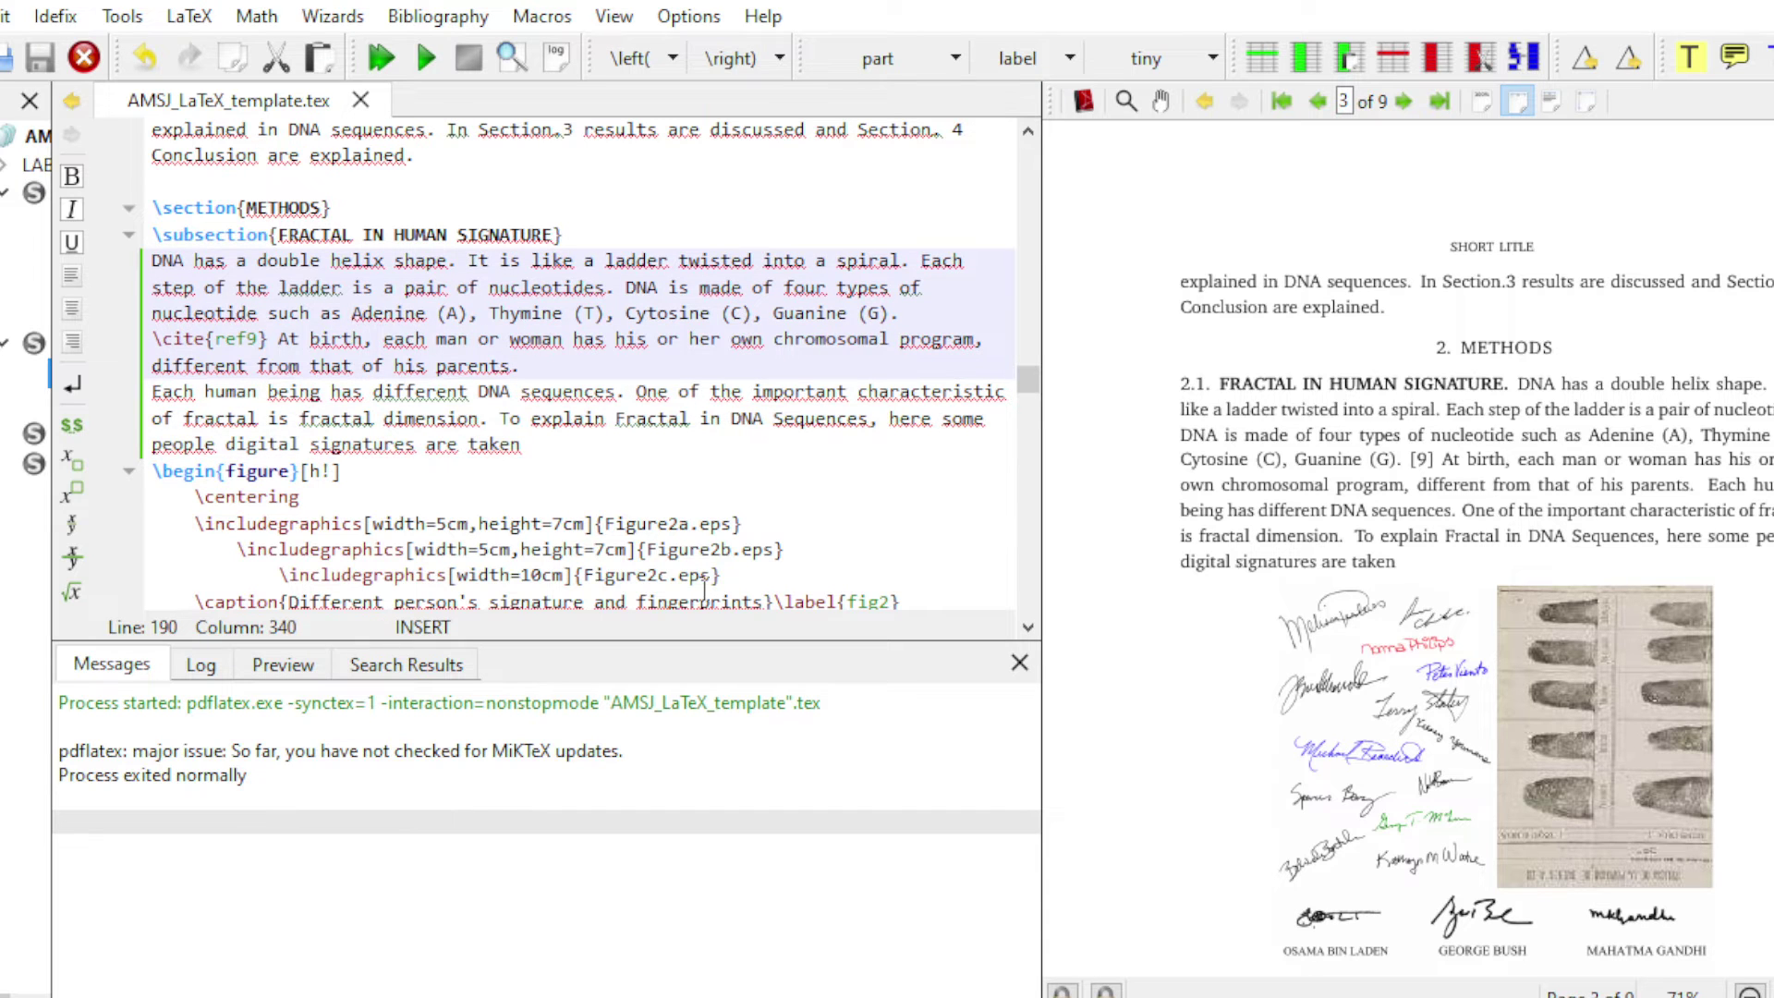
pyautogui.press('Delete')
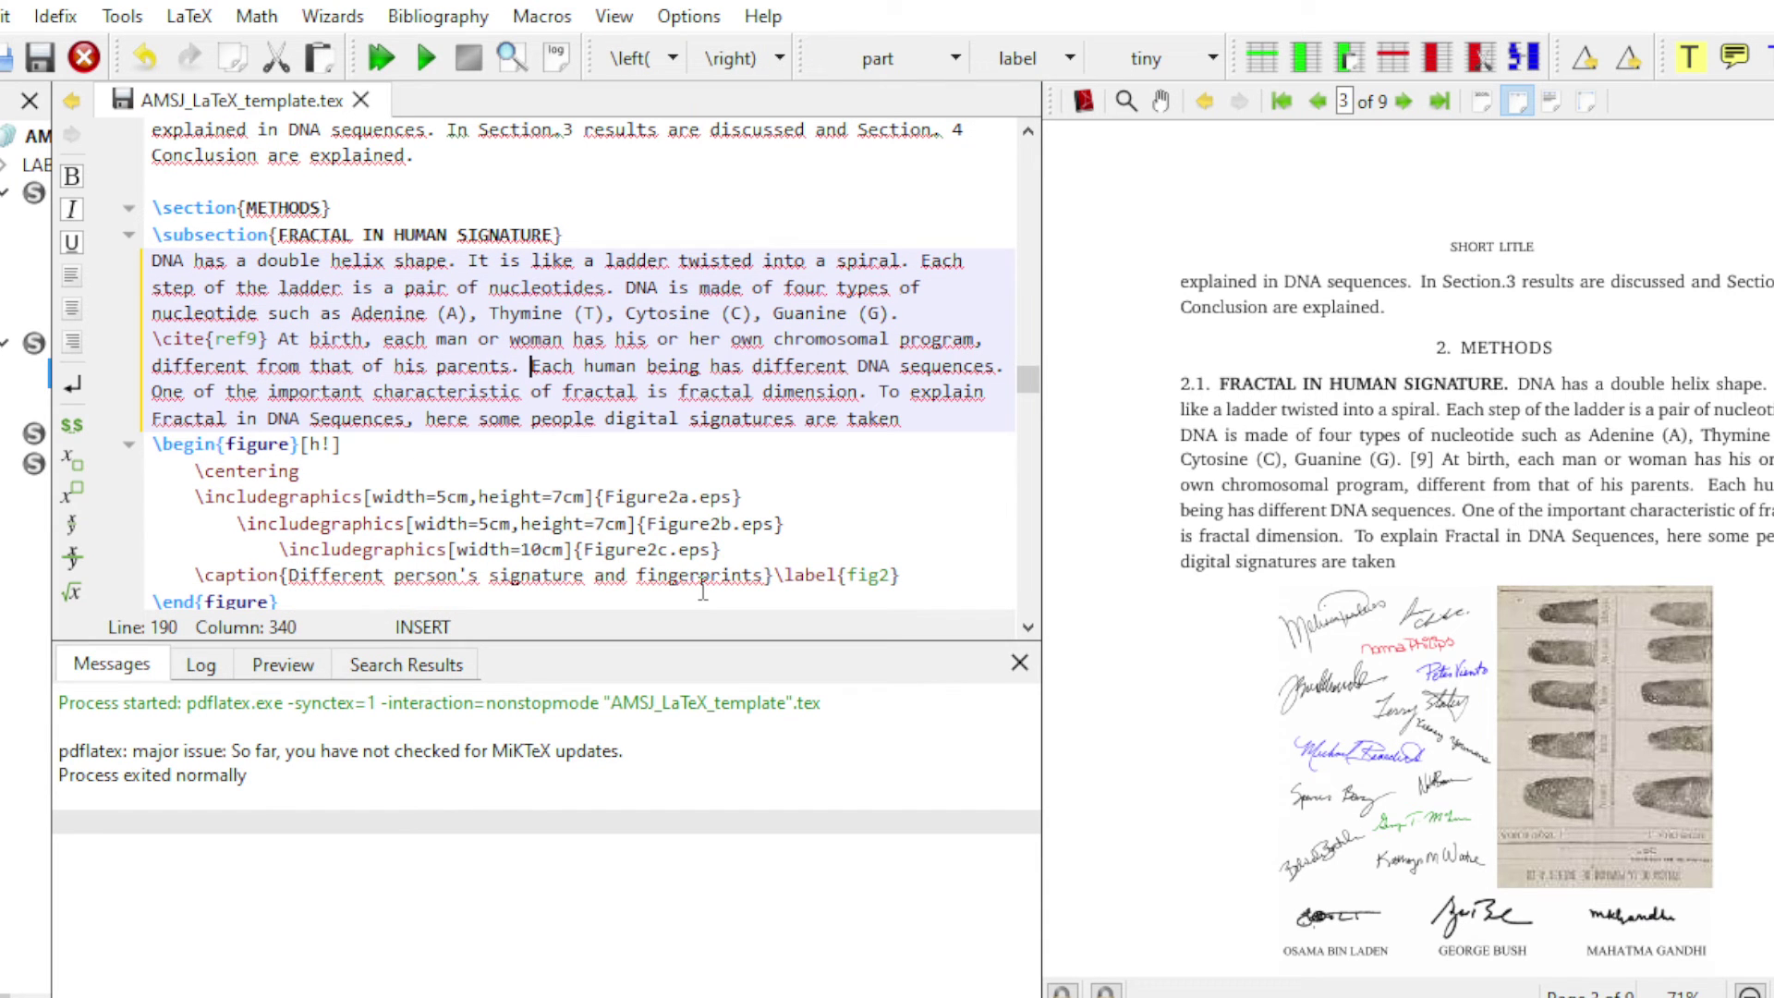
pyautogui.click(427, 57)
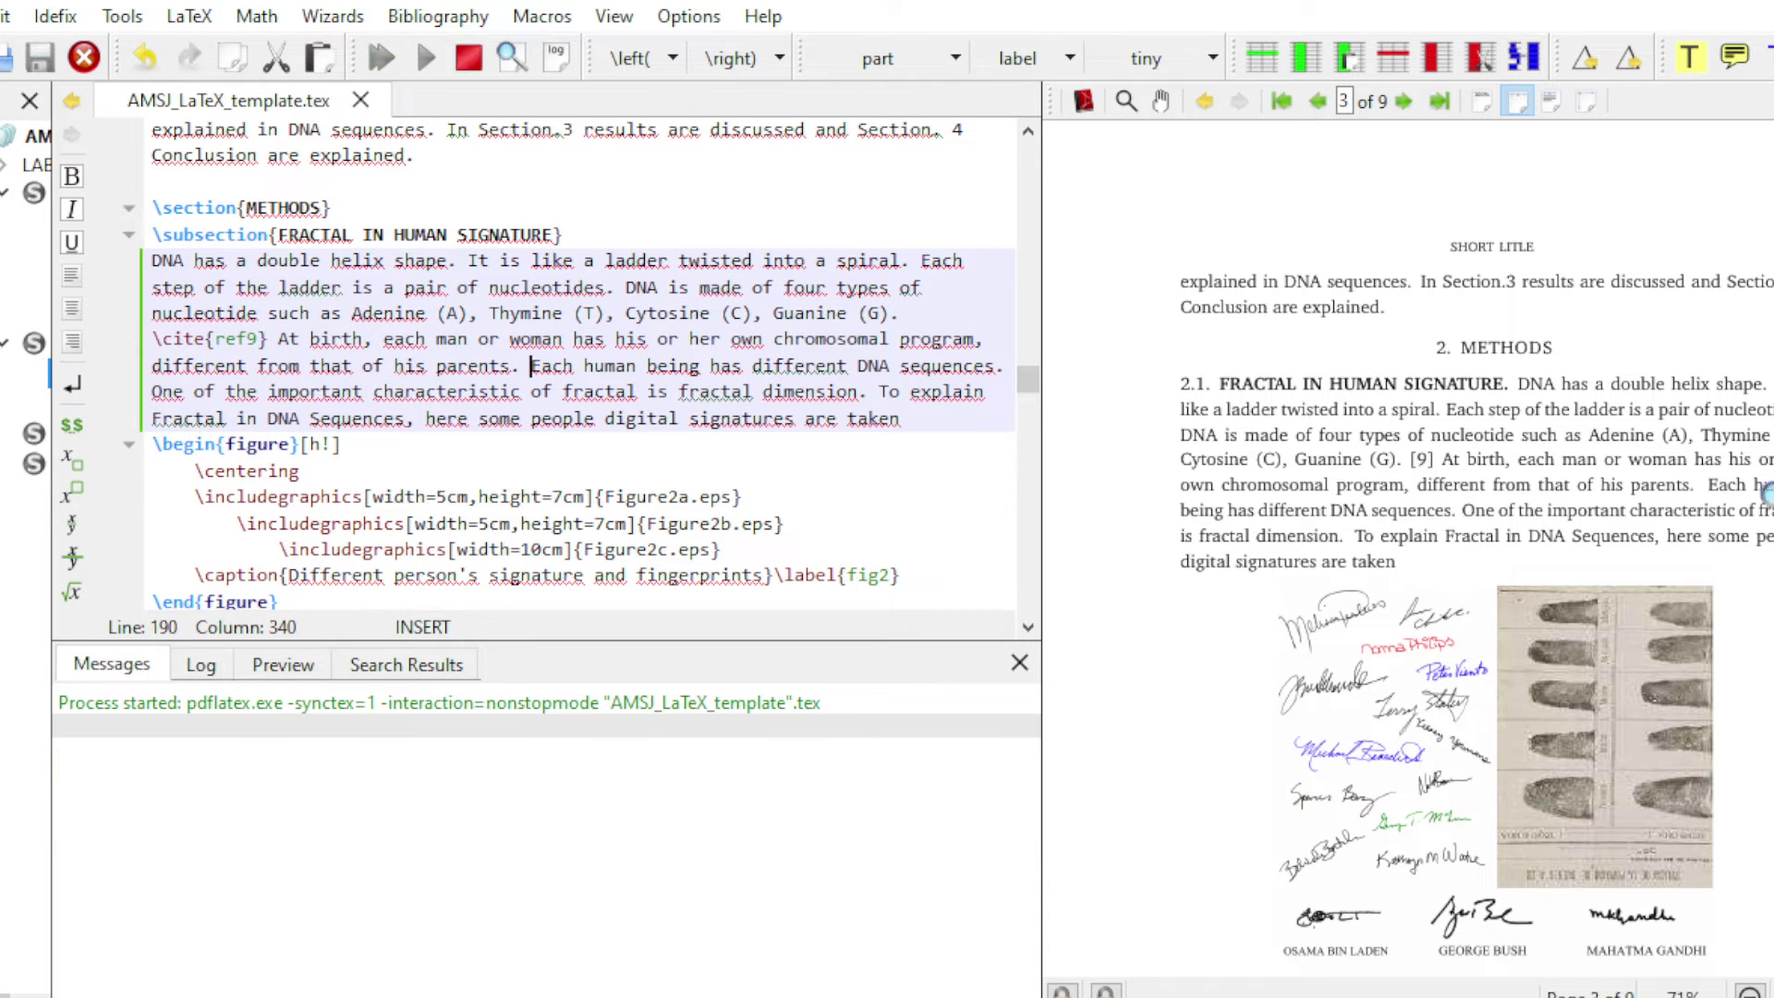
pyautogui.click(1715, 482)
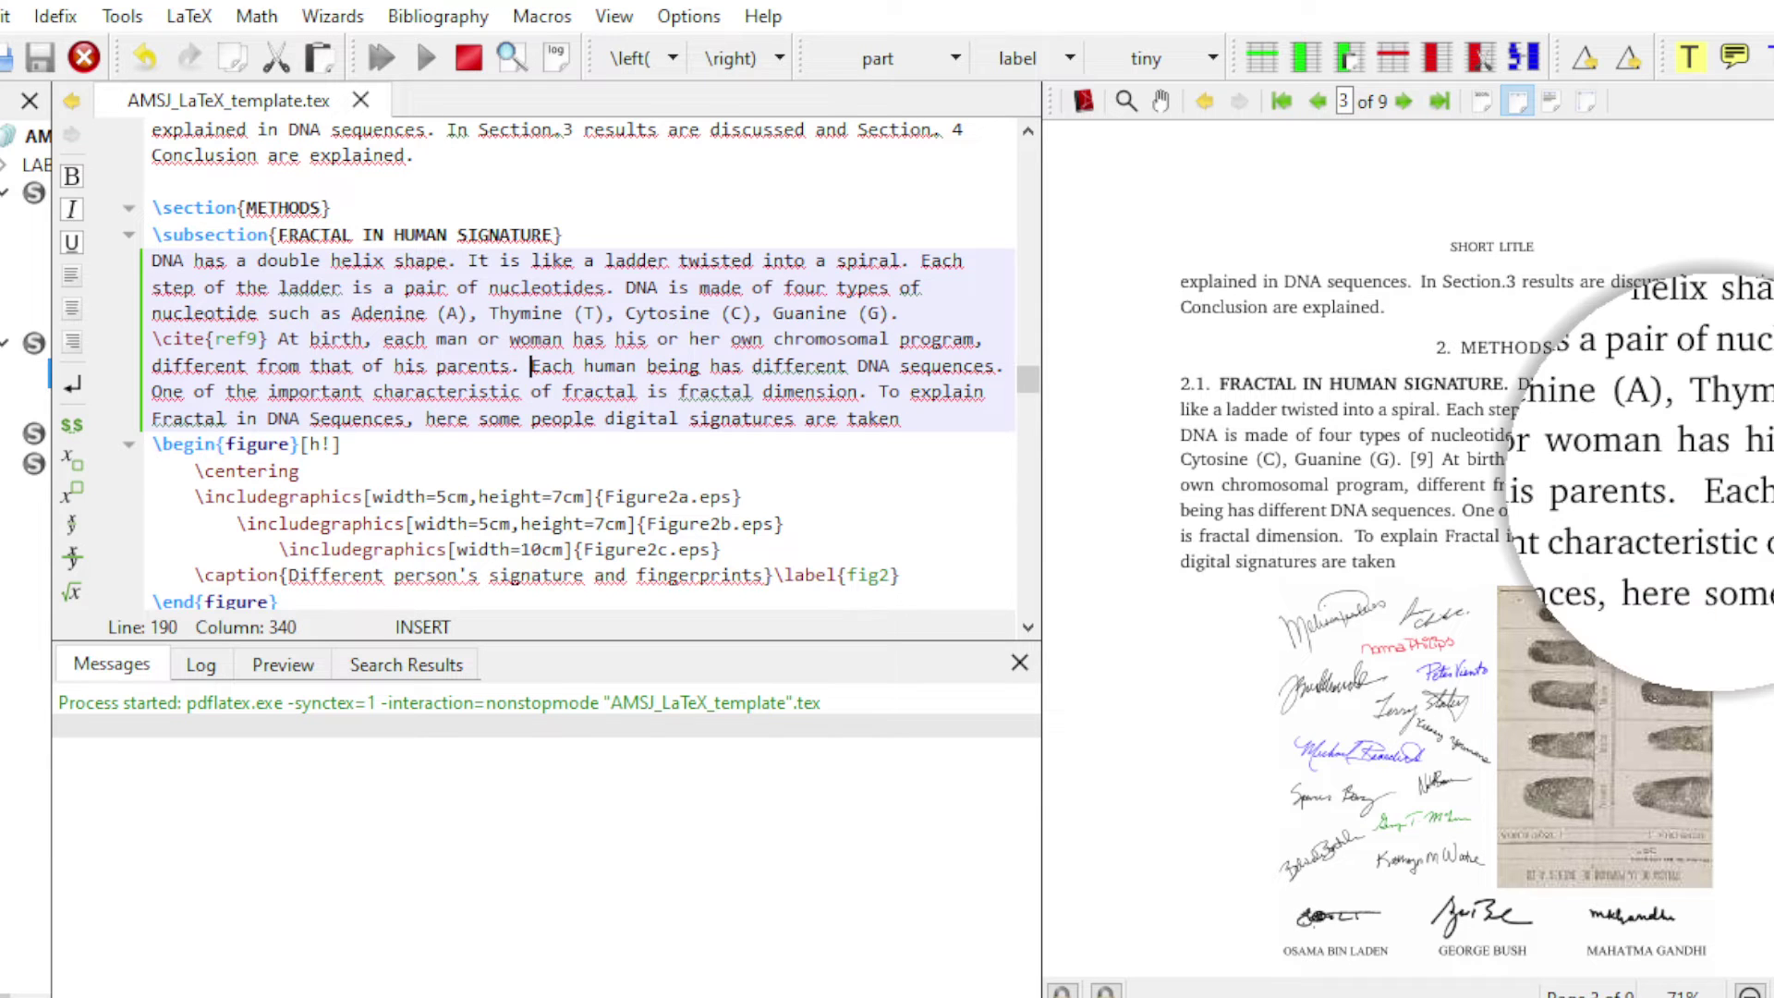
pyautogui.click(1717, 480)
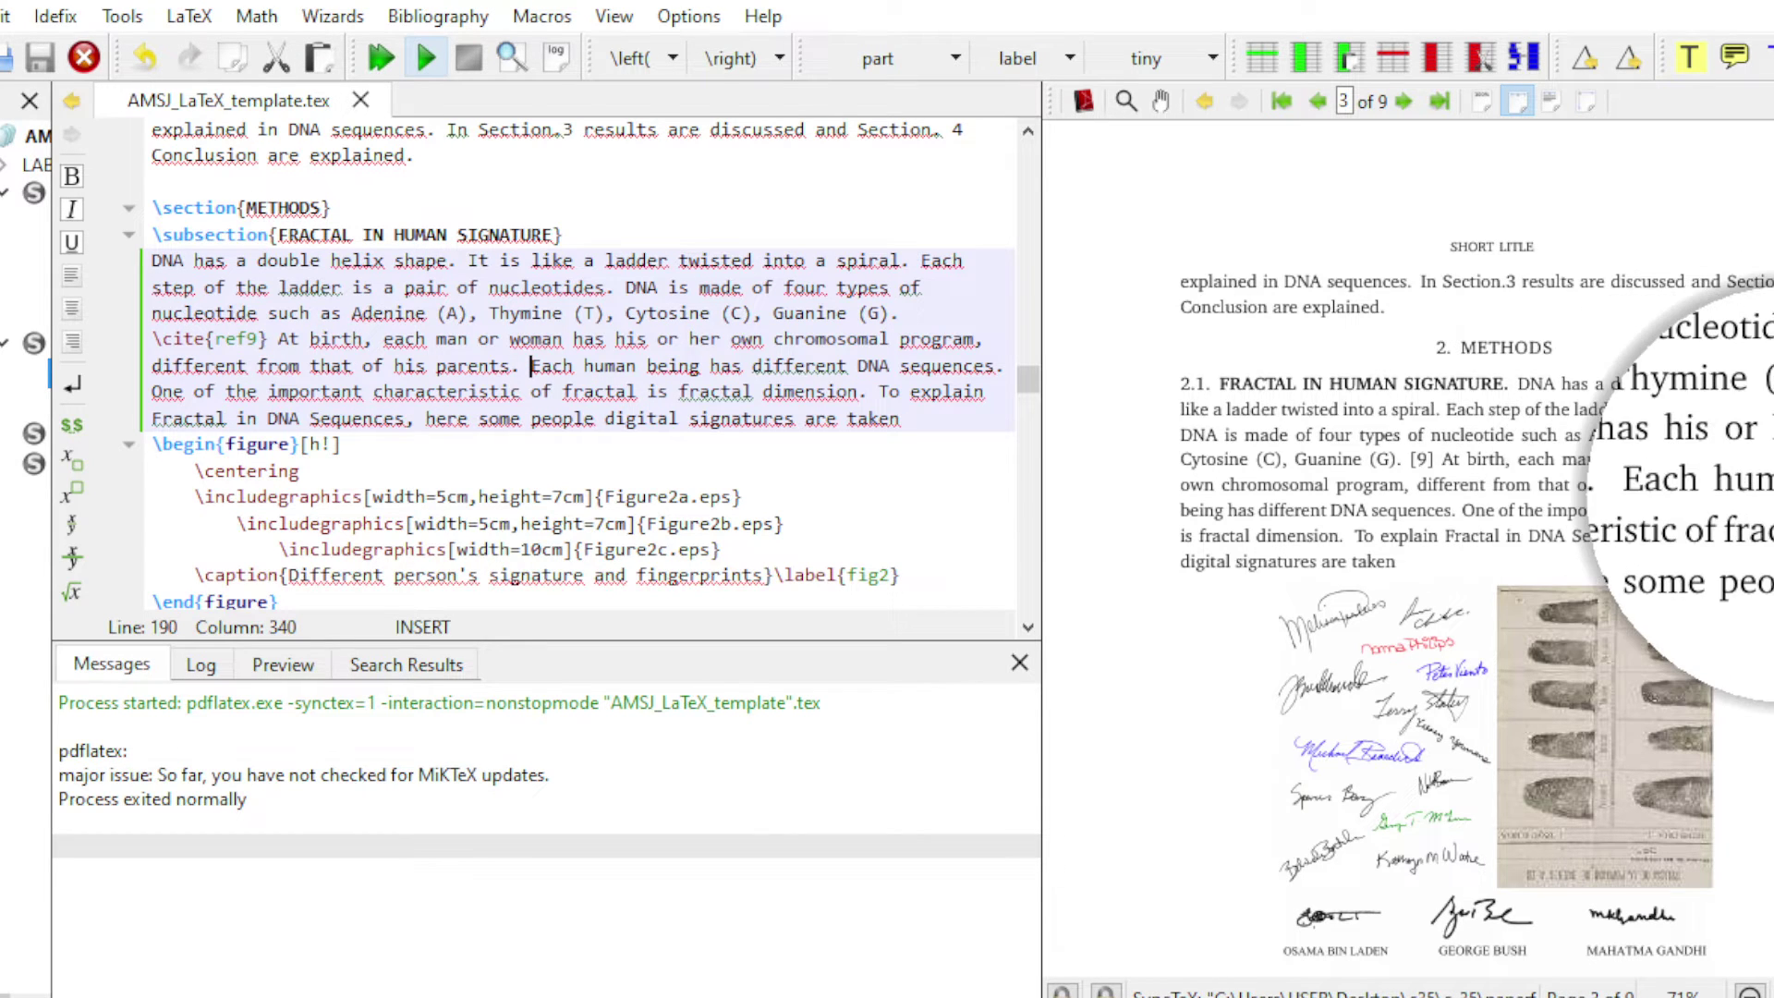
# - View the signature and fingerprint figure with its caption in the preview and highlight the begin command of its figure environment
pyautogui.scroll(-3, 441, 419)
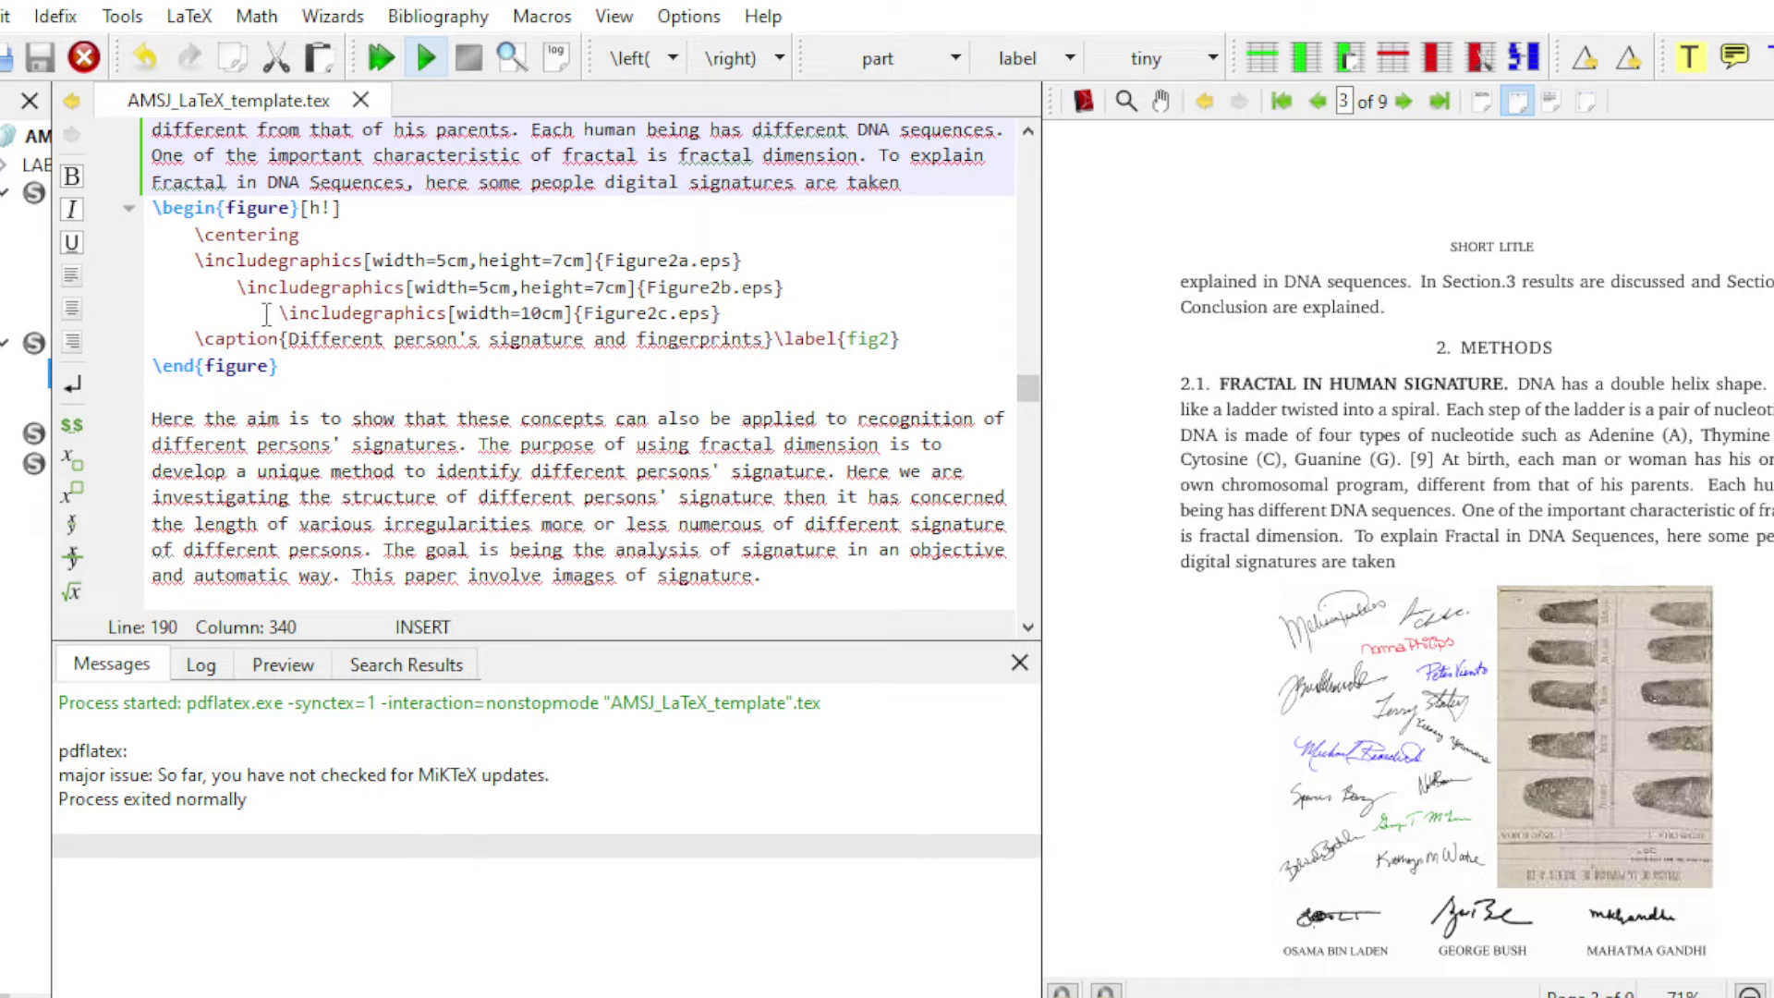
pyautogui.click(1483, 684)
pyautogui.scroll(-2, 1414, 665)
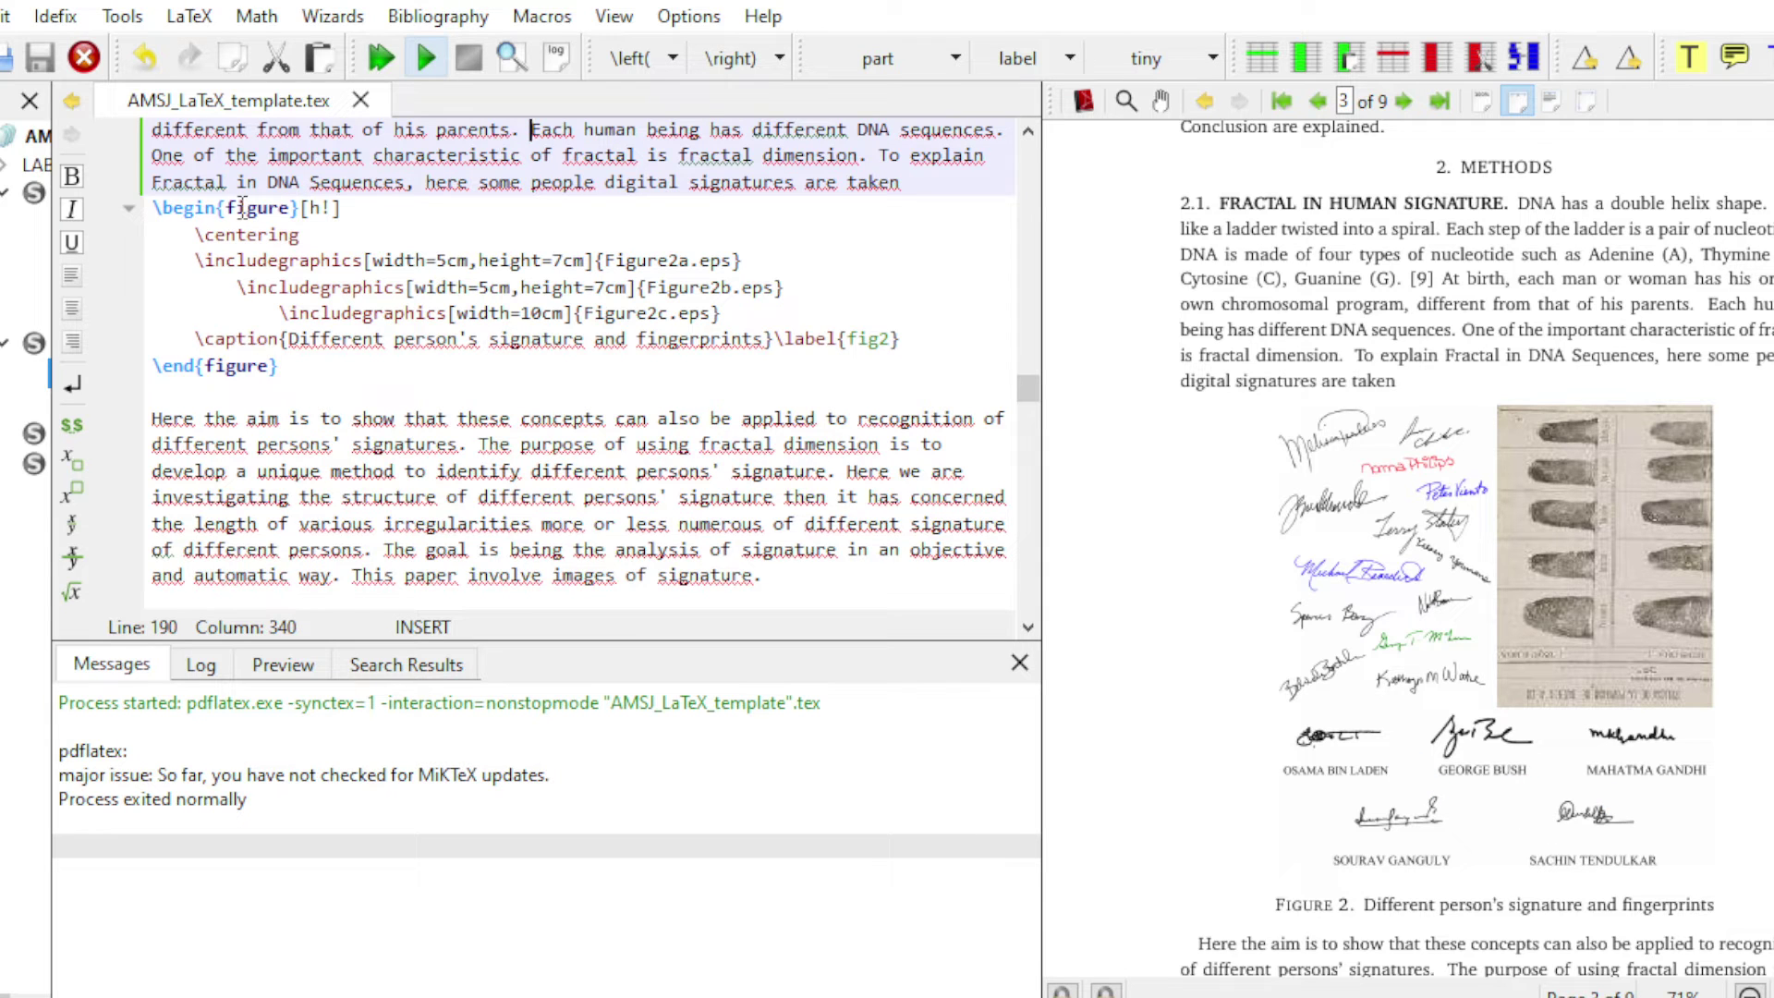
pyautogui.moveTo(152, 207); pyautogui.dragTo(234, 208)
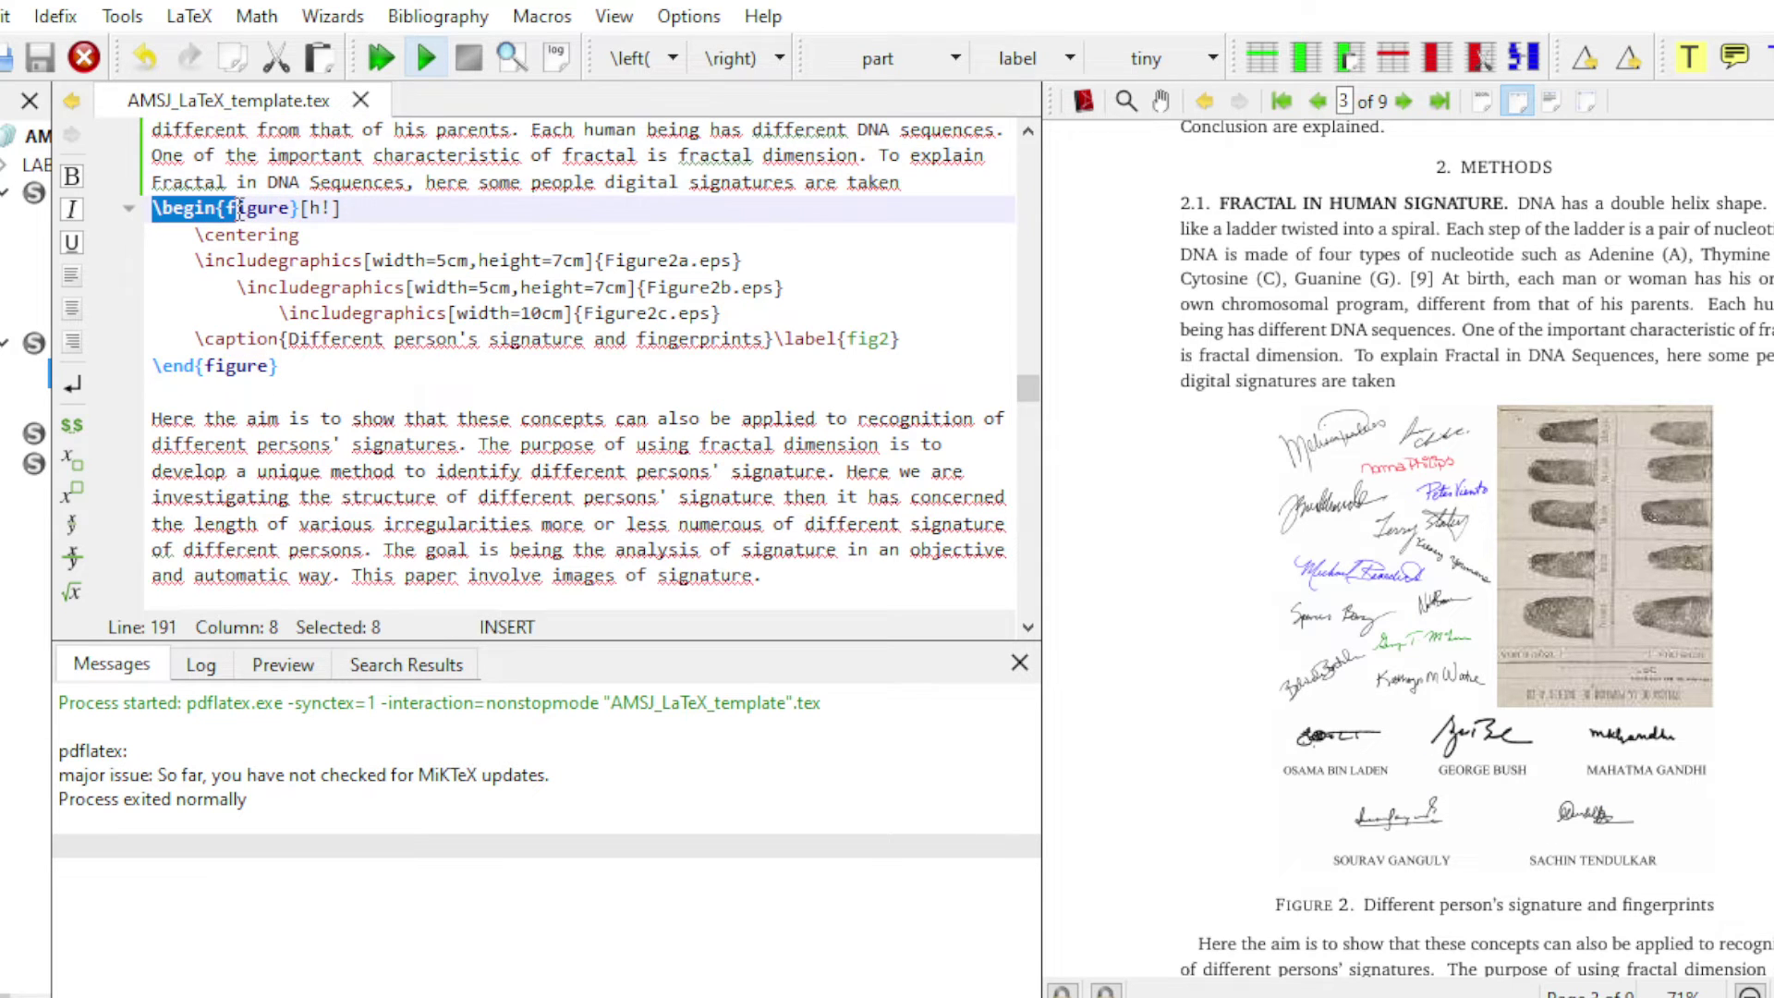
# - Insert a new figure environment on the blank line below the fig2 figure using command completion, and clear its placeholder content
pyautogui.click(202, 393)
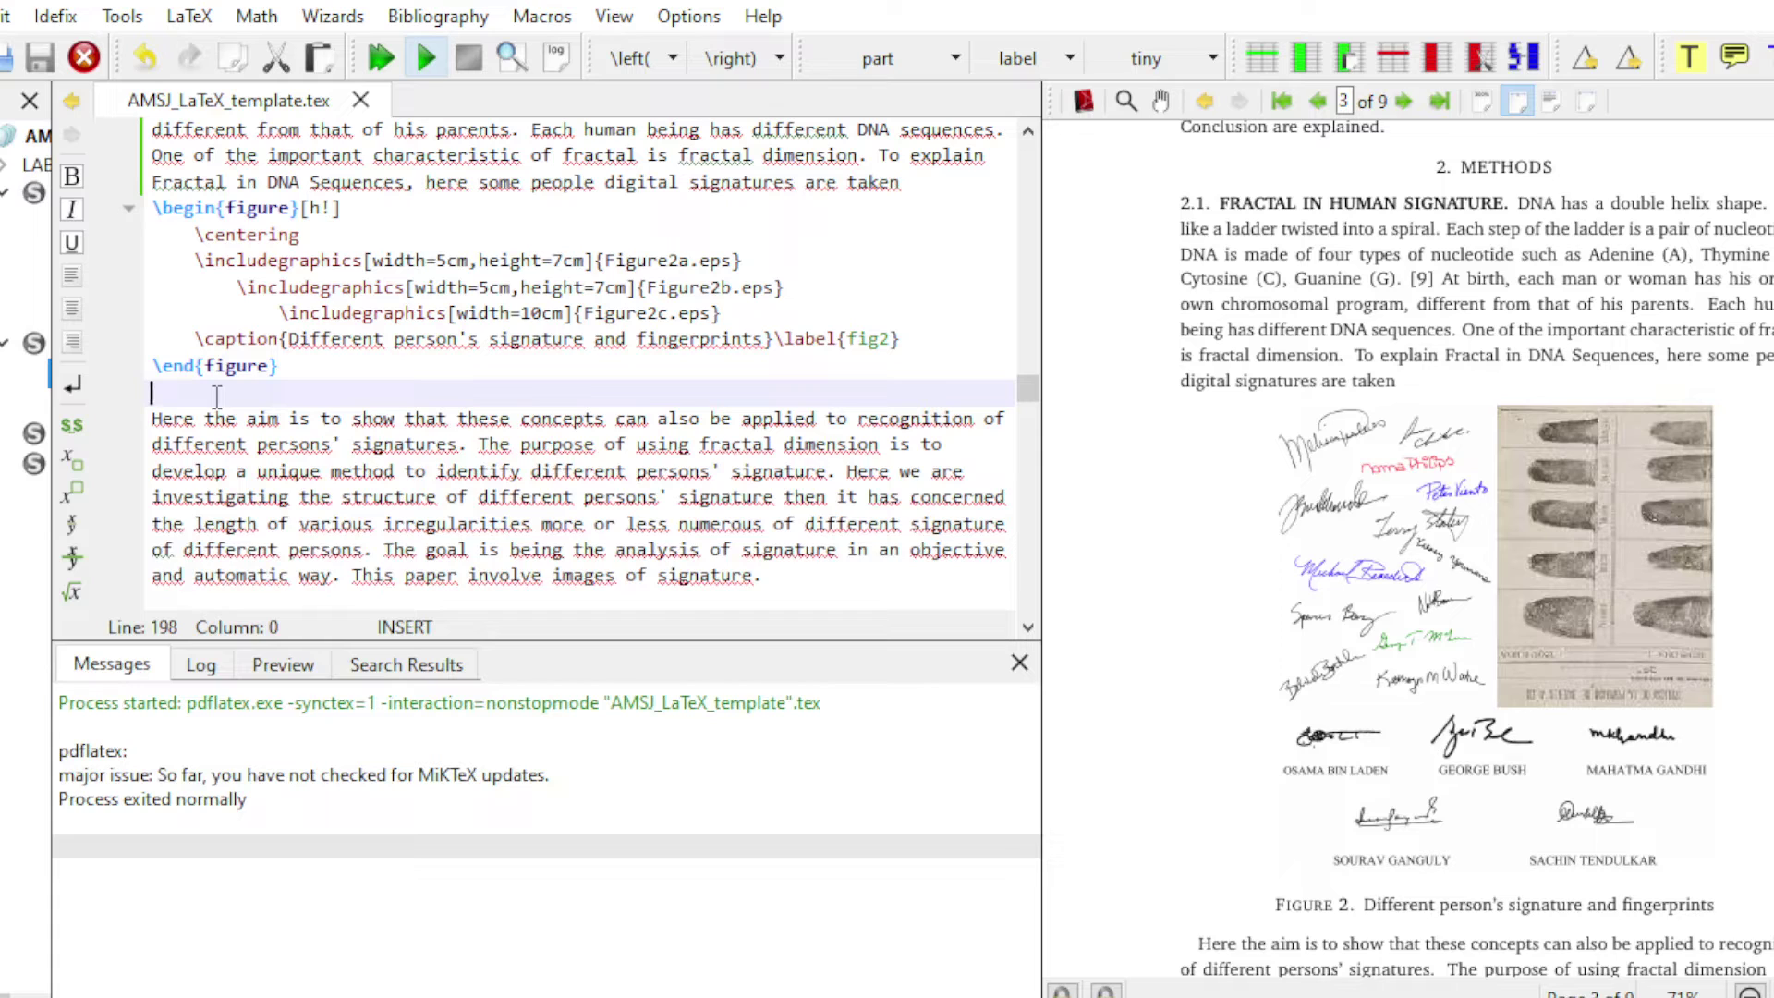
pyautogui.write('\\be')
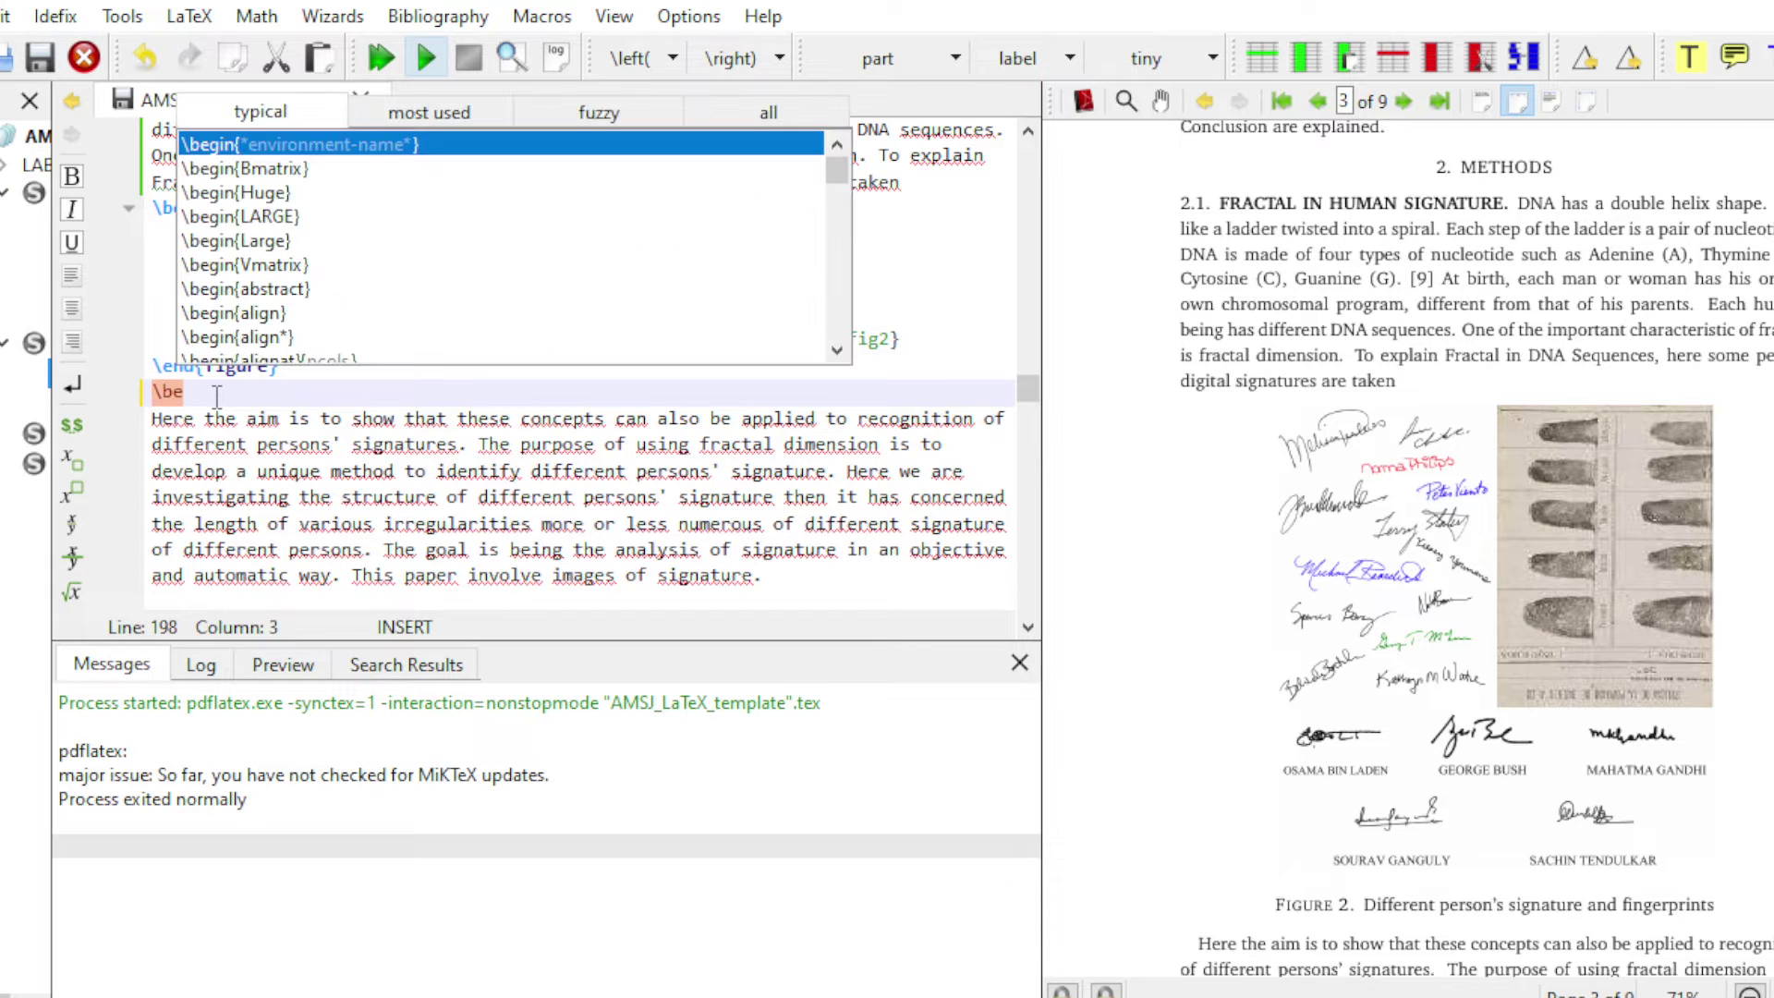
pyautogui.write('gi')
pyautogui.press('Down')
pyautogui.press('Down')
pyautogui.press('Down')
pyautogui.press('Down')
pyautogui.press('Down')
pyautogui.press('Down')
pyautogui.press('Down')
pyautogui.press('Down')
pyautogui.press('Down')
pyautogui.press('Down')
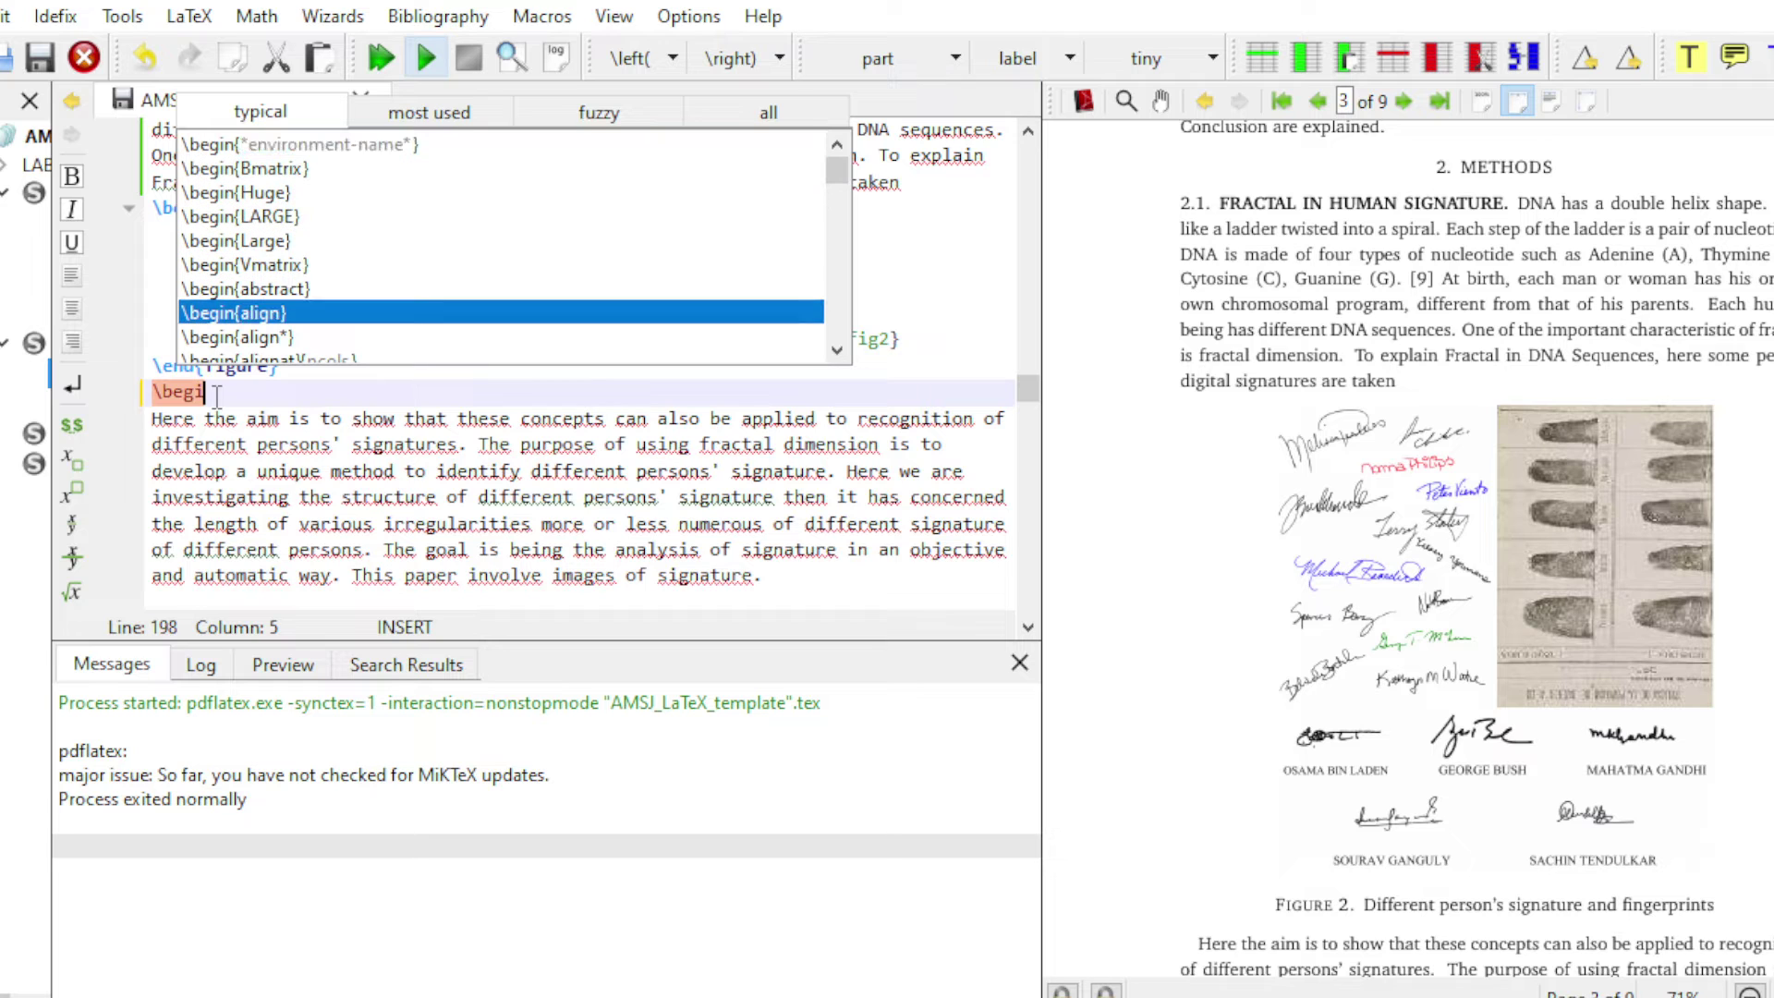
pyautogui.press('Down')
pyautogui.press('Down')
pyautogui.press('Down')
pyautogui.press('Down')
pyautogui.press('Down')
pyautogui.press('Down')
pyautogui.press('Down')
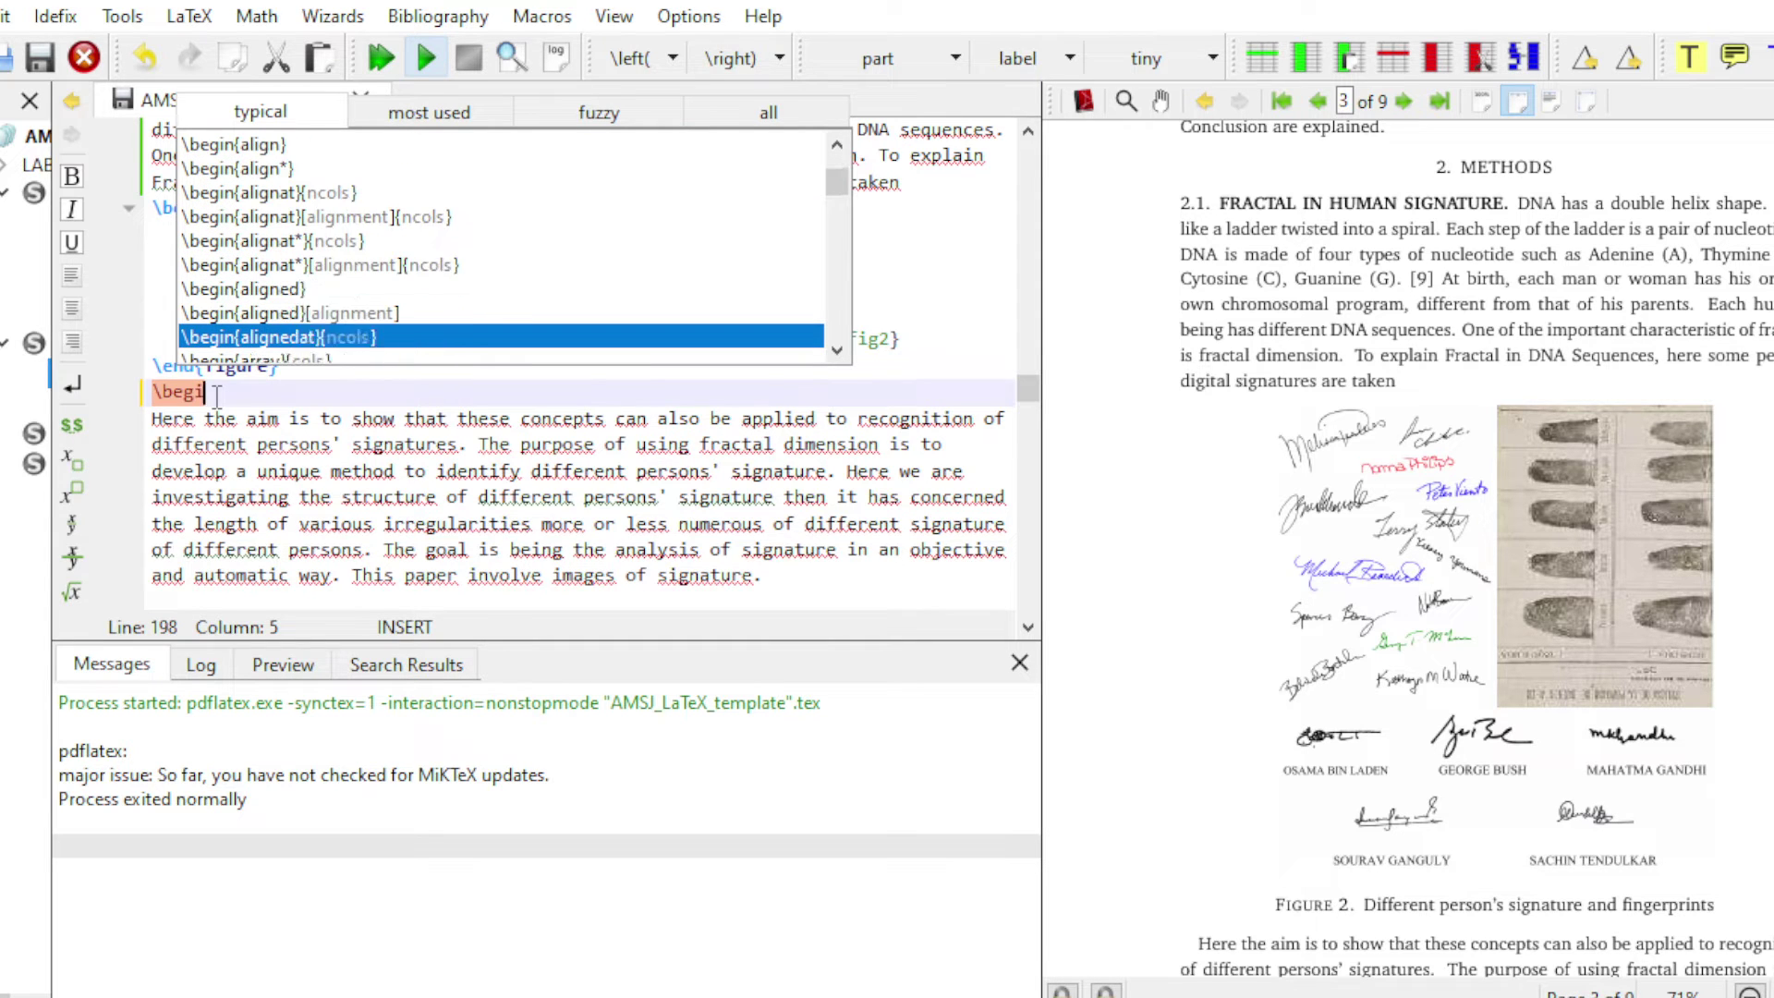
pyautogui.press('Down')
pyautogui.press('Down')
pyautogui.press('Down')
pyautogui.press('Down')
pyautogui.press('Down')
pyautogui.press('Down')
pyautogui.press('Down')
pyautogui.press('Down')
pyautogui.press('Down')
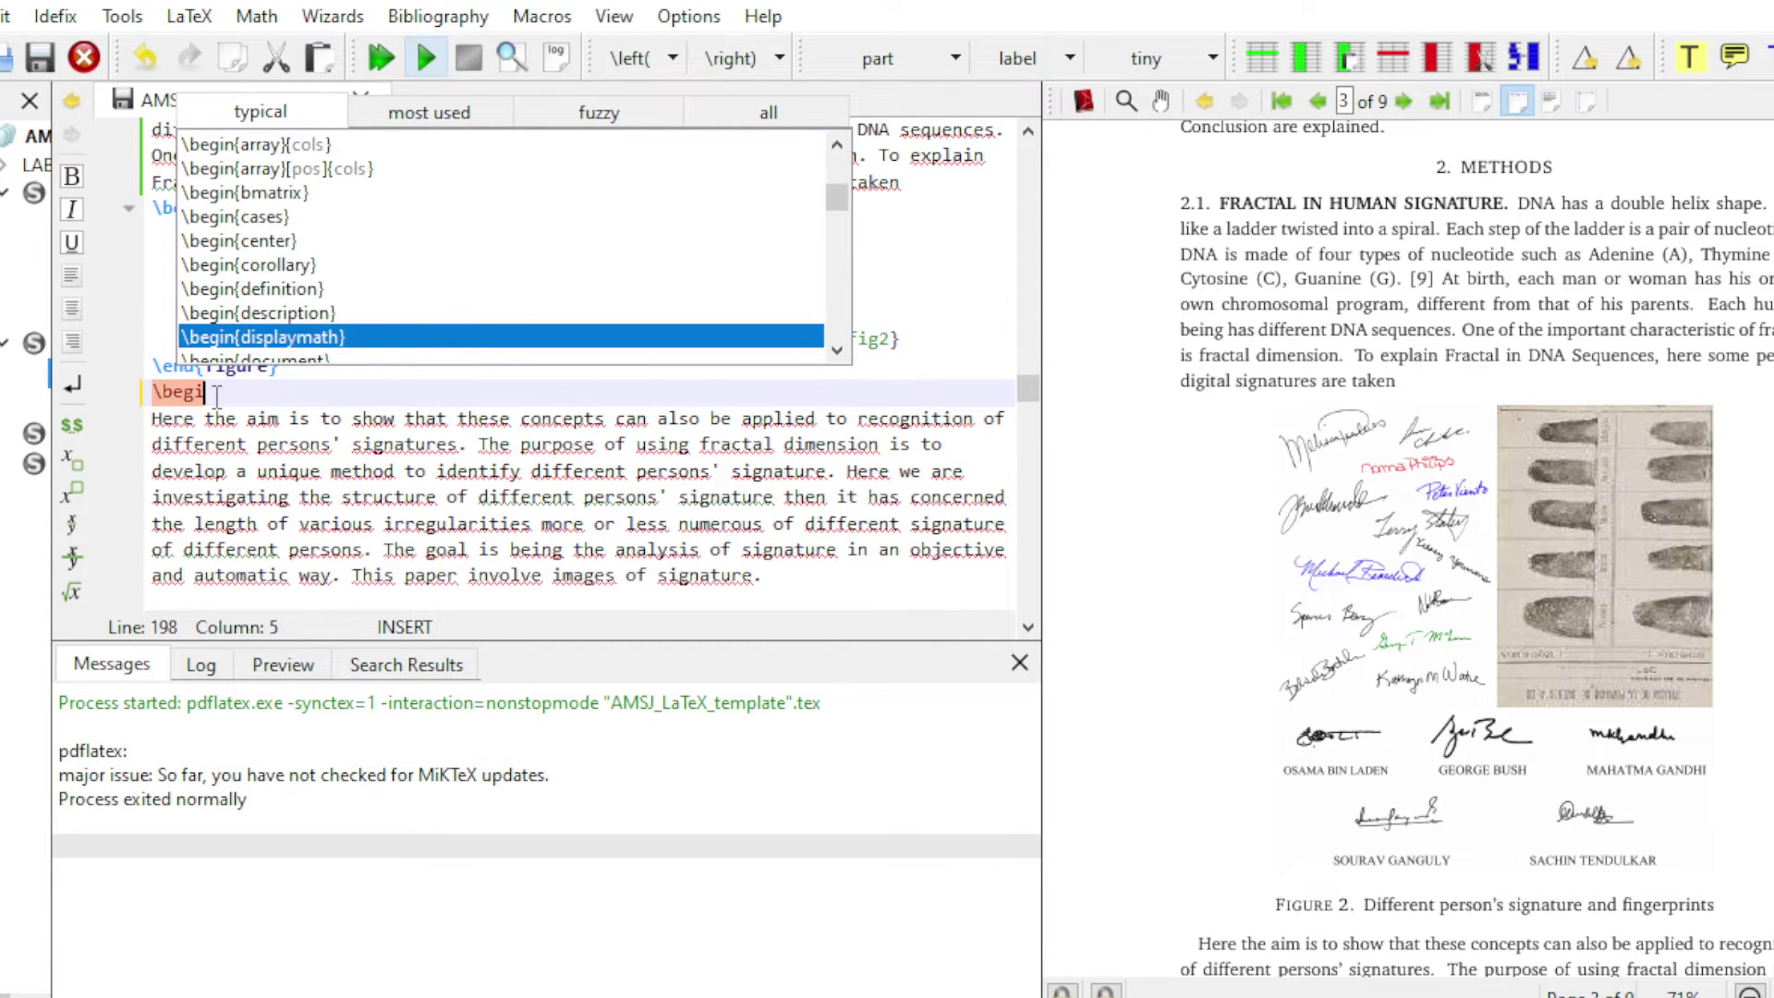
pyautogui.press('Down')
pyautogui.press('Down')
pyautogui.press('Down')
pyautogui.press('Down')
pyautogui.press('Down')
pyautogui.press('Down')
pyautogui.press('Down')
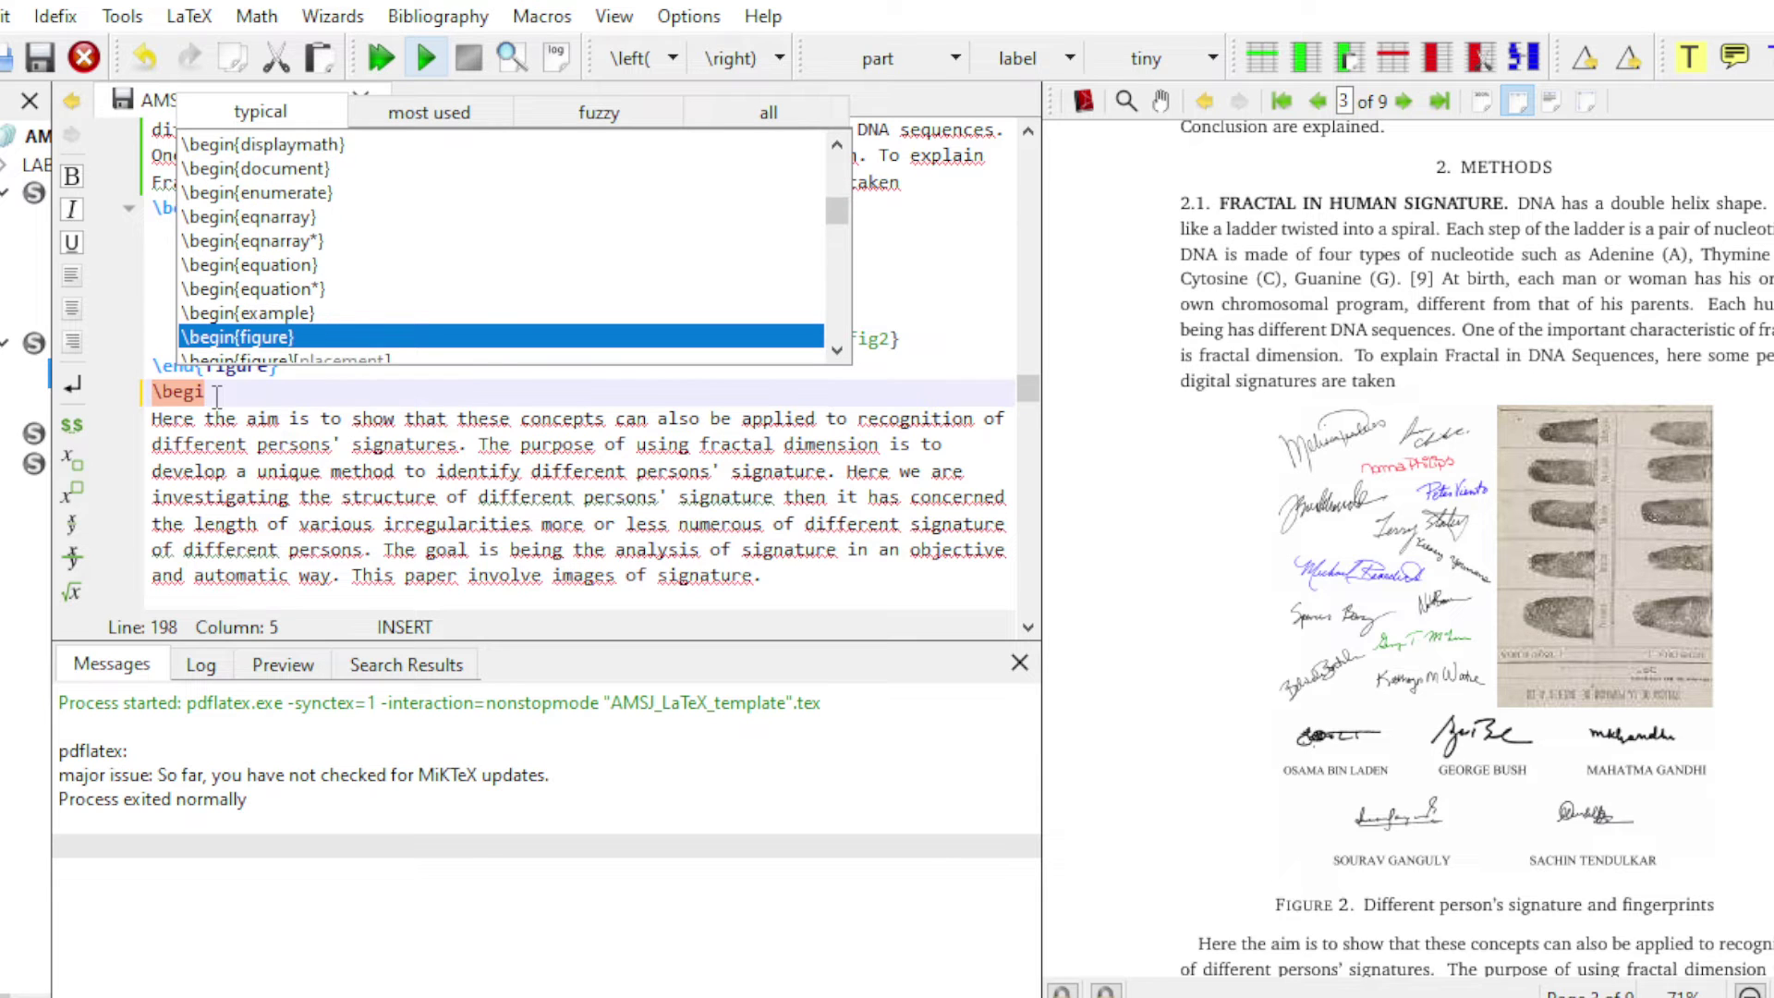
pyautogui.press('Up')
pyautogui.press('Return')
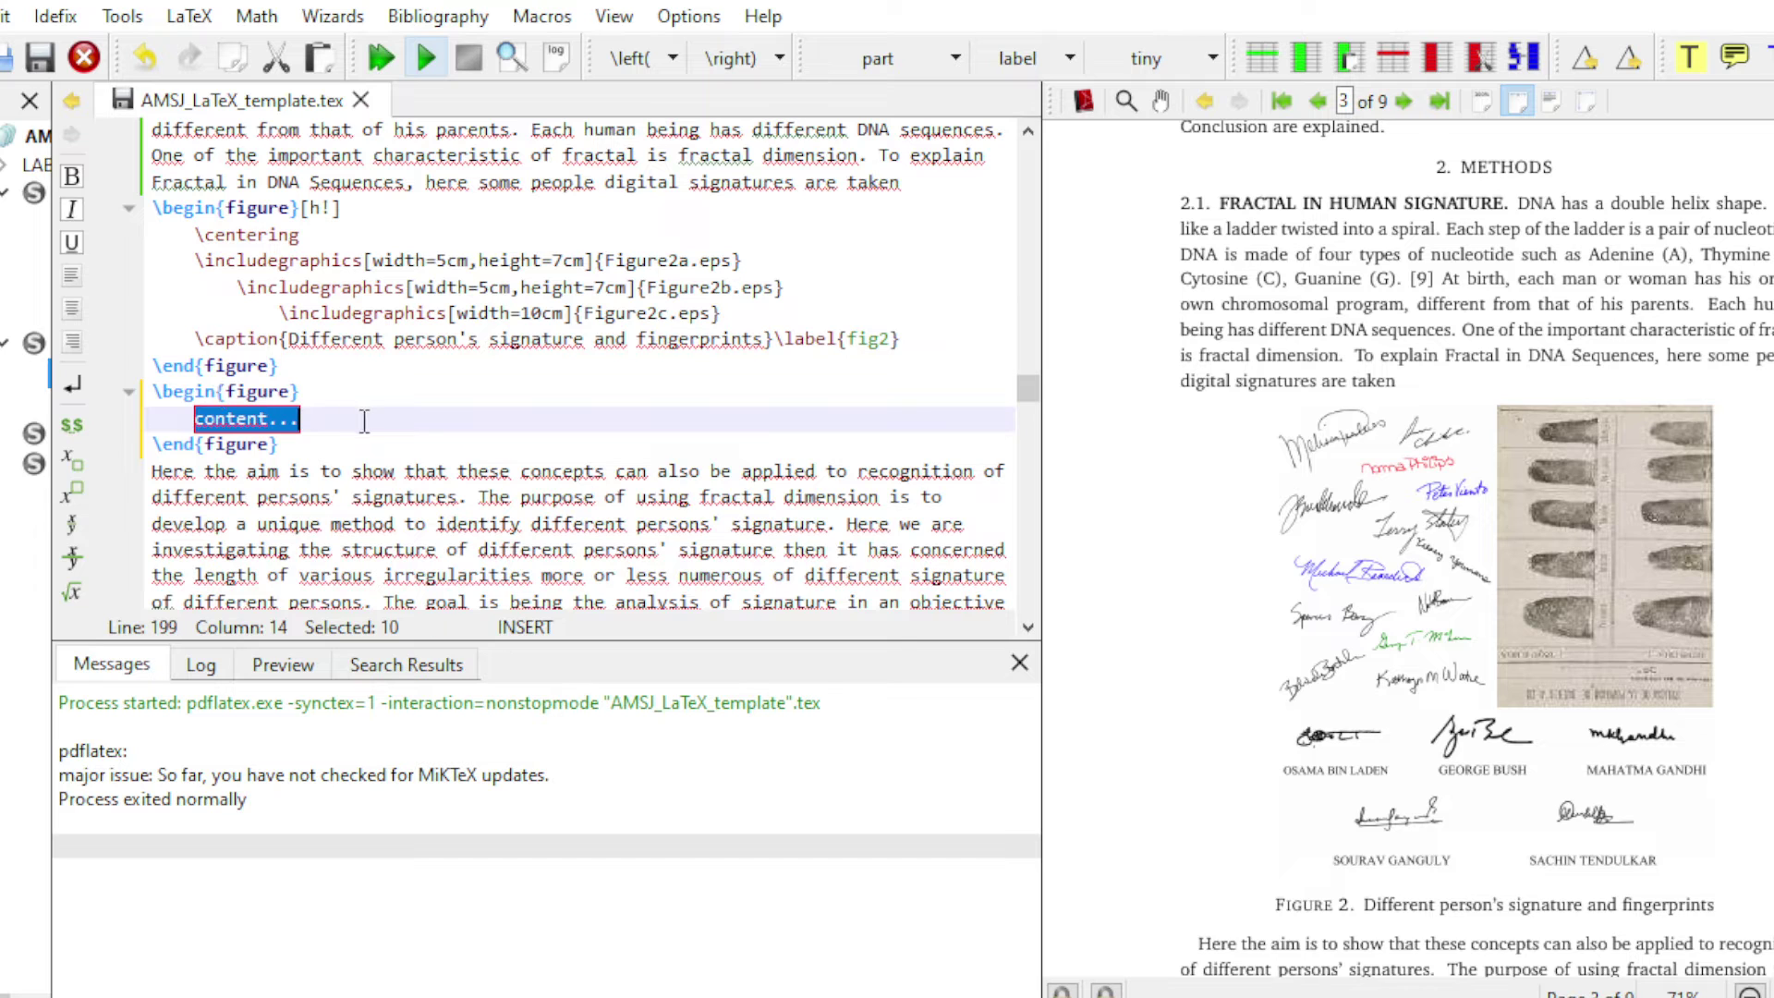
pyautogui.press('BackSpace')
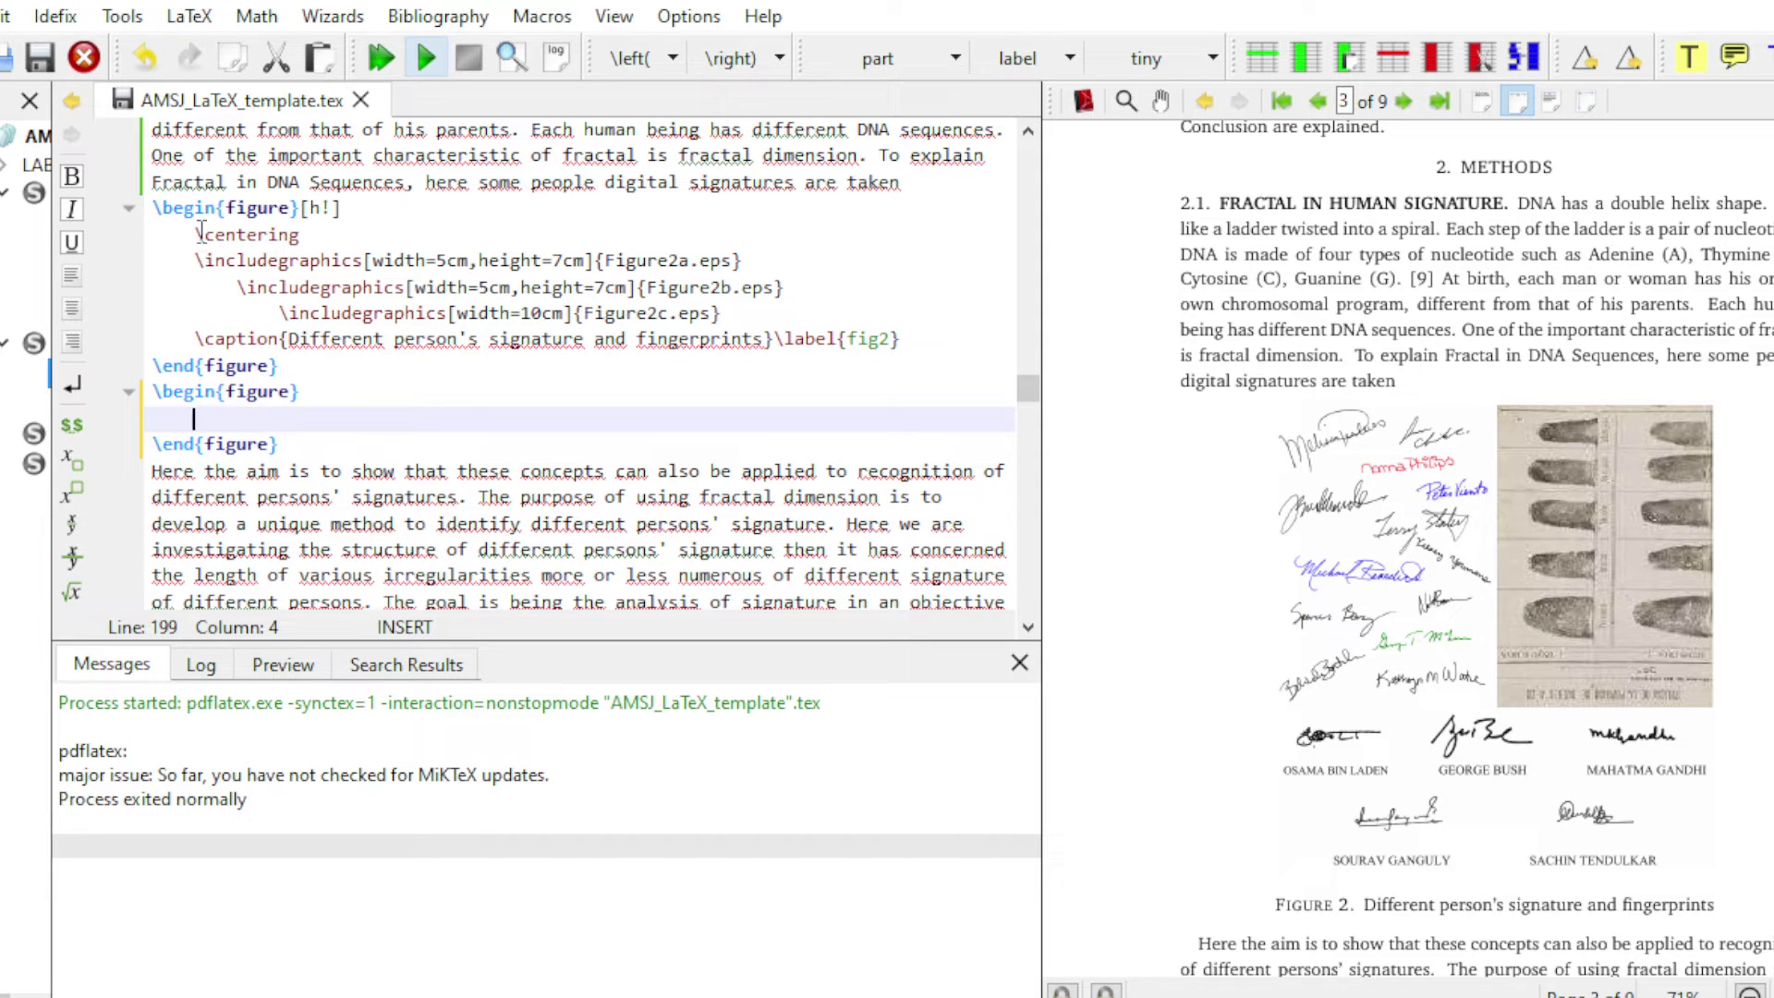
# - Copy the fig2 figure's centering, includegraphics, caption and label lines into the new figure environment and recompile the document
pyautogui.moveTo(195, 234); pyautogui.dragTo(902, 344)
pyautogui.hotkey('ctrl', 'c')
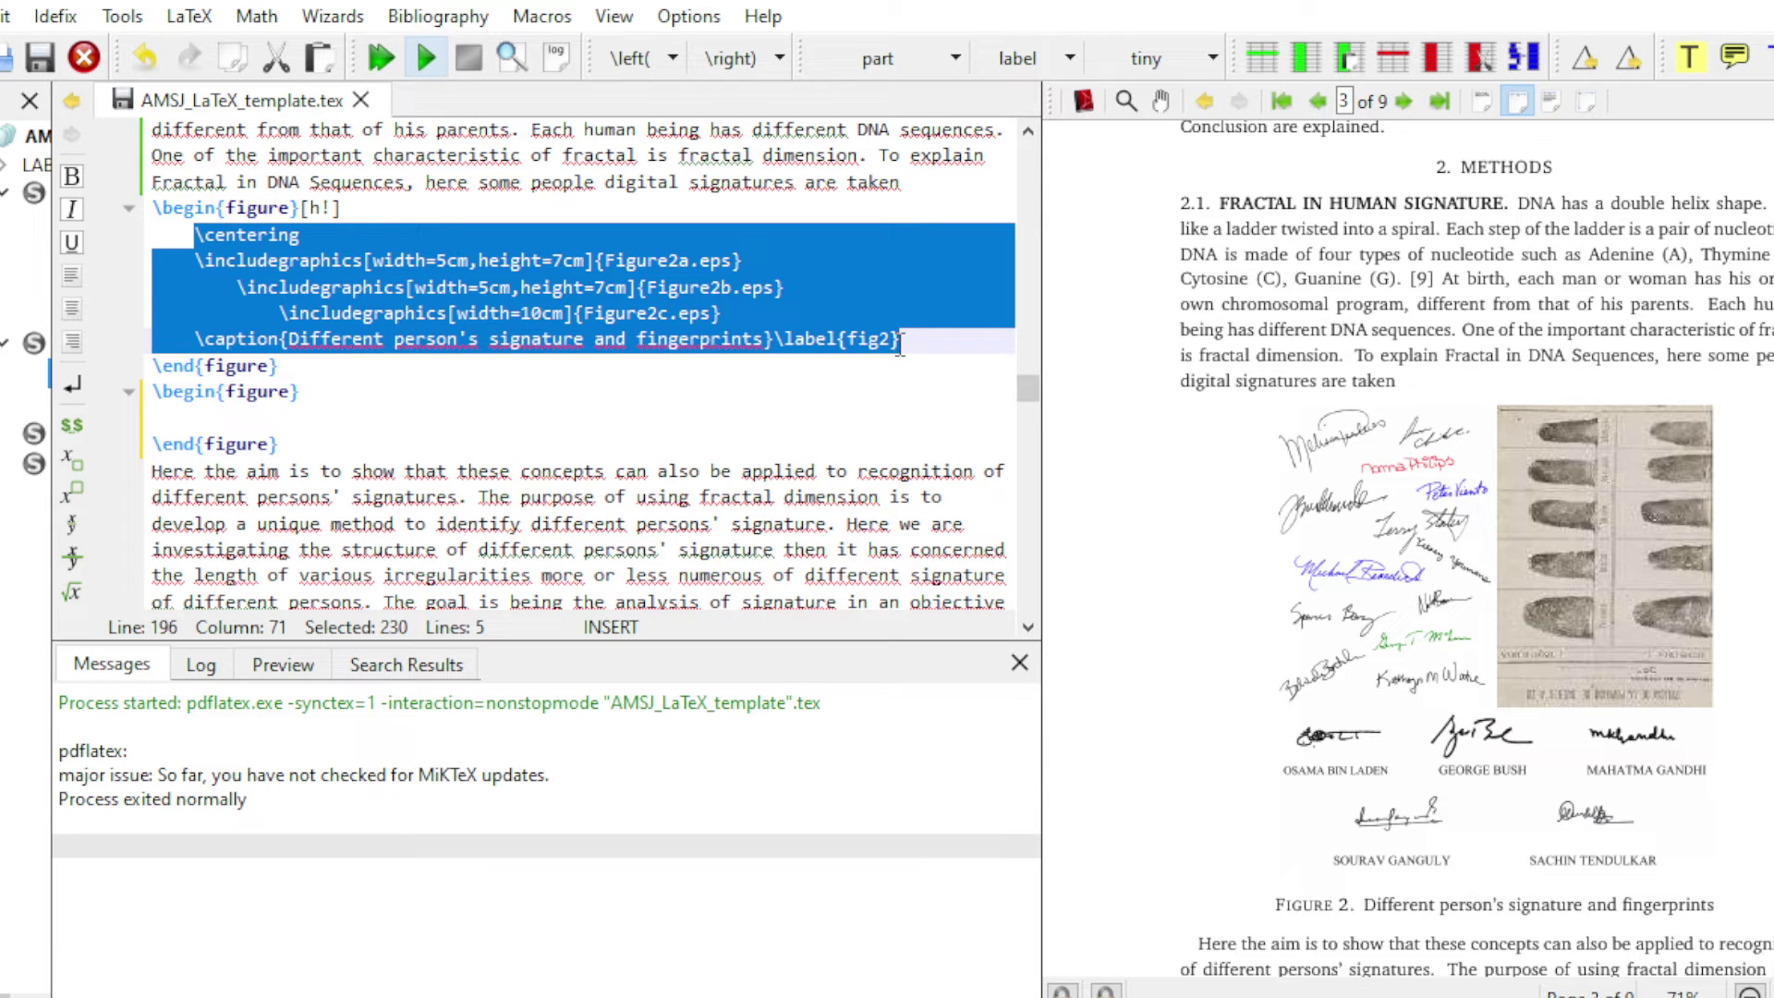
pyautogui.click(275, 419)
pyautogui.hotkey('ctrl', 'v')
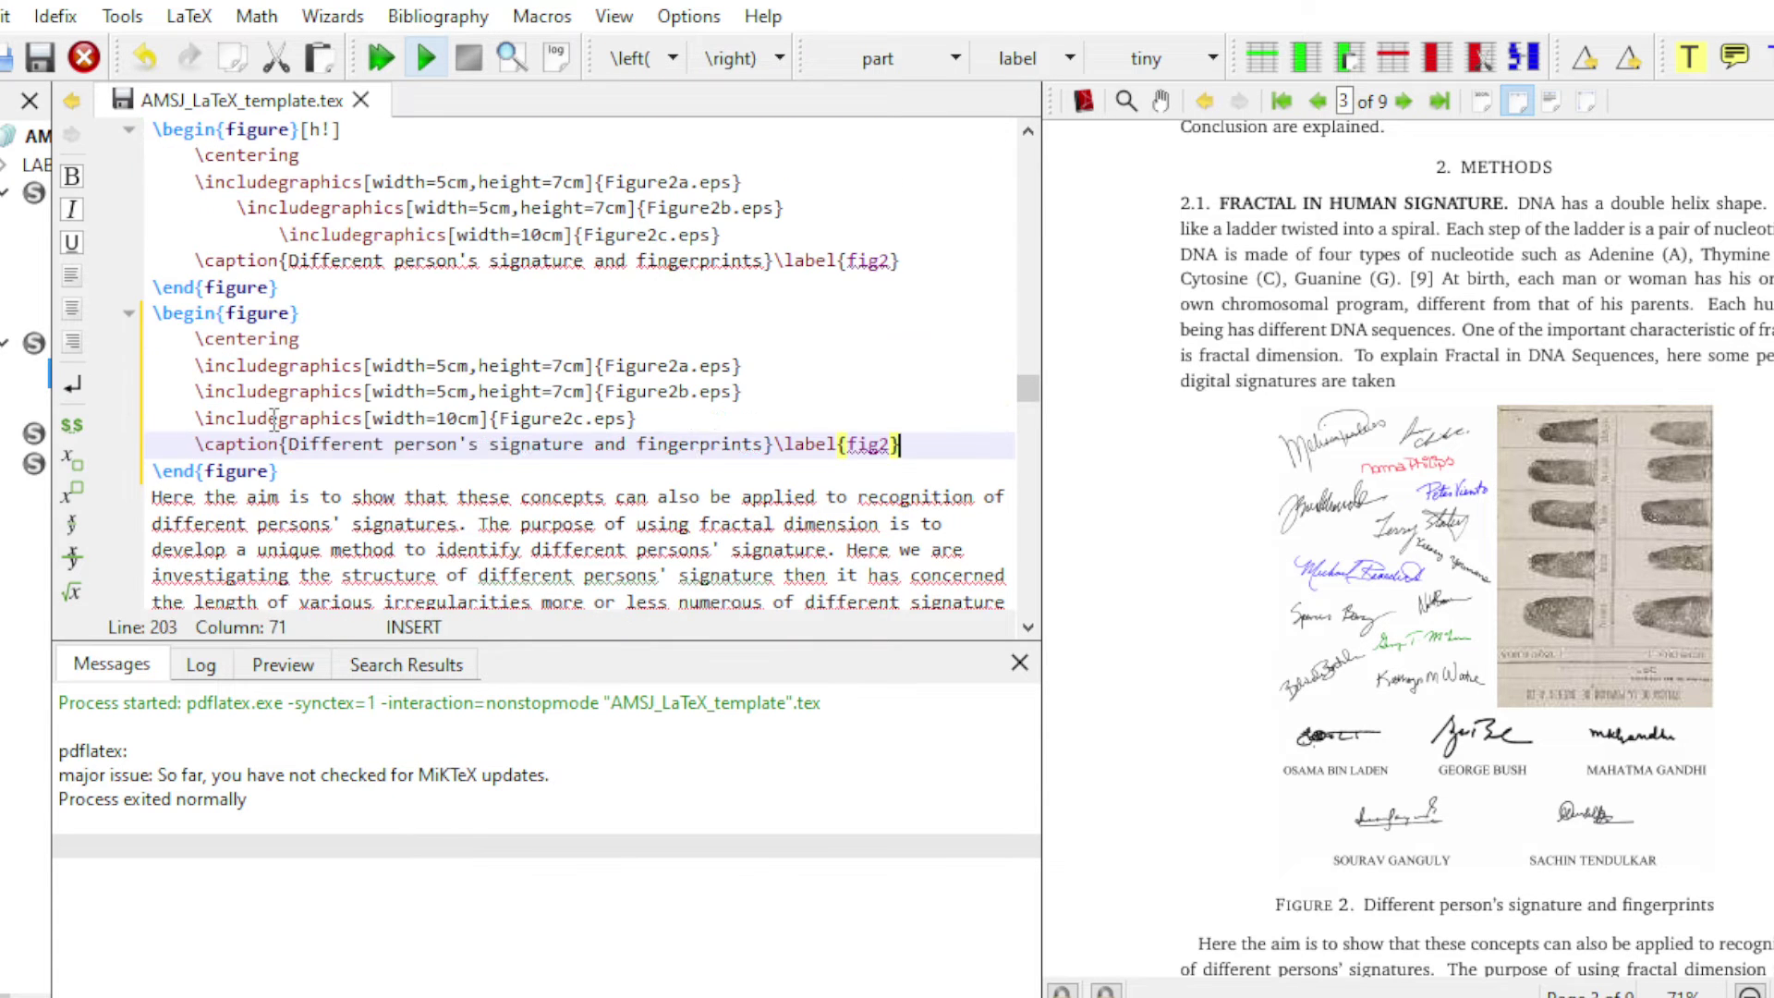
pyautogui.click(397, 58)
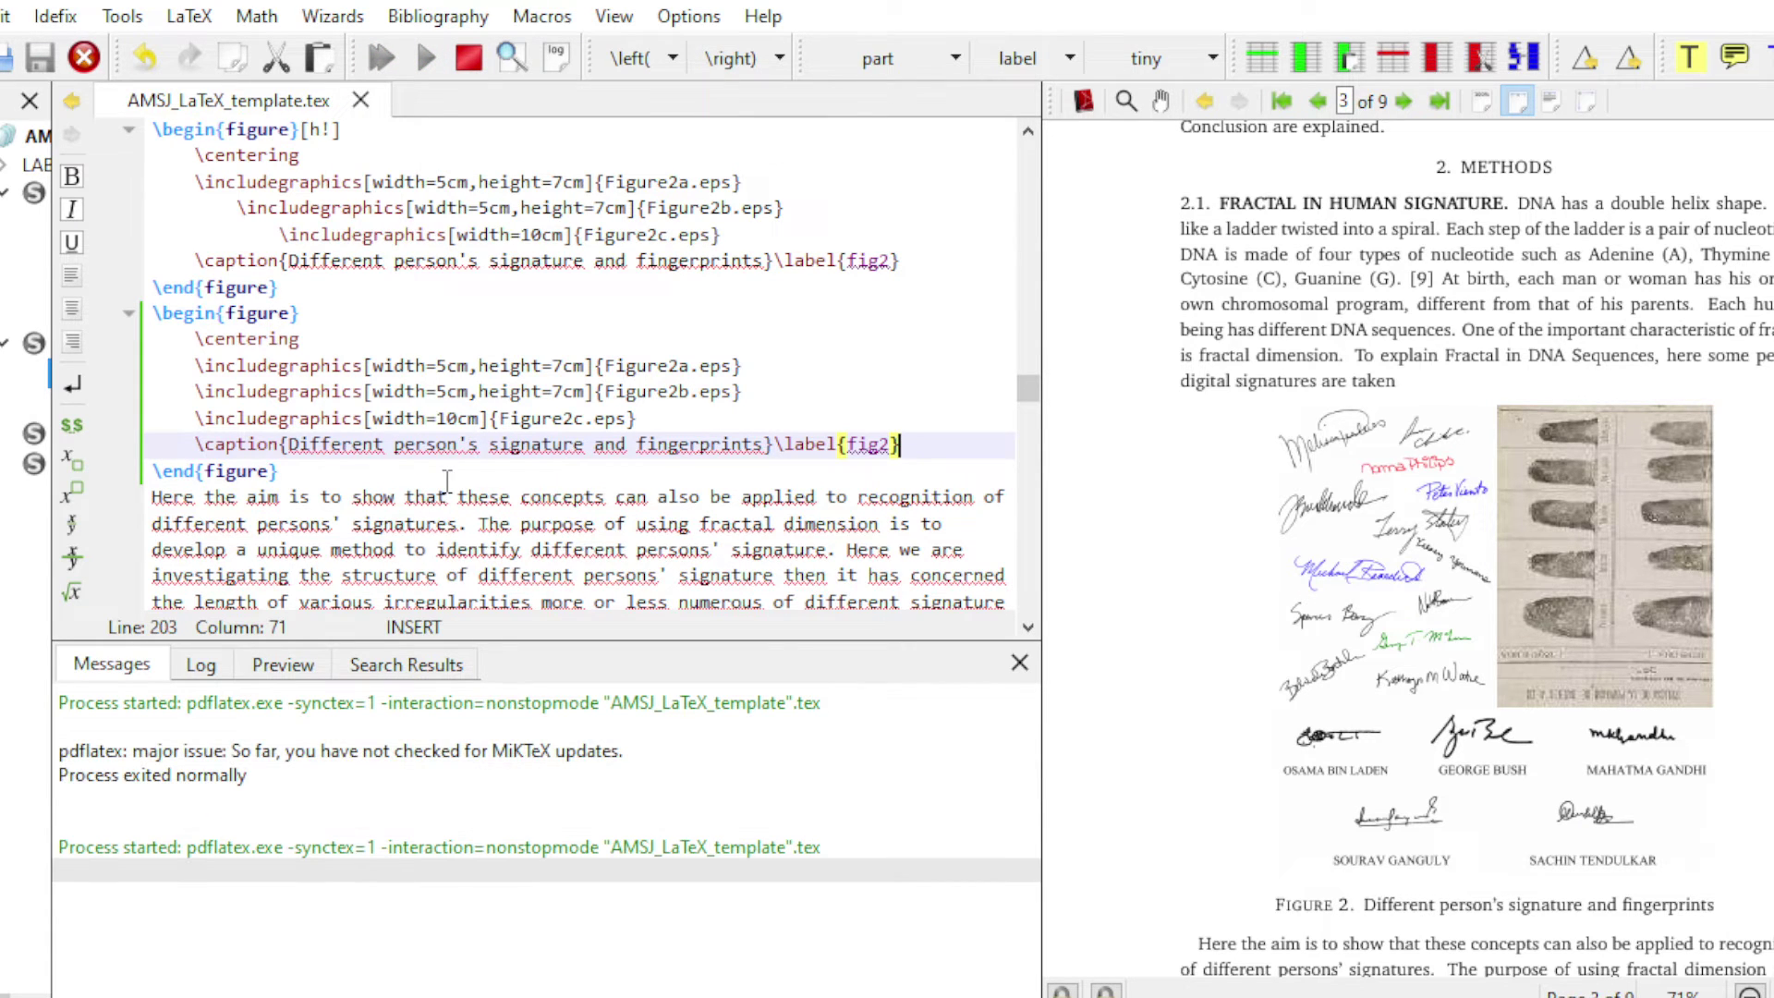
# - Compare the original signature figure on page 3 with its duplicate on page 4 of the compiled preview
pyautogui.scroll(-3, 1661, 558)
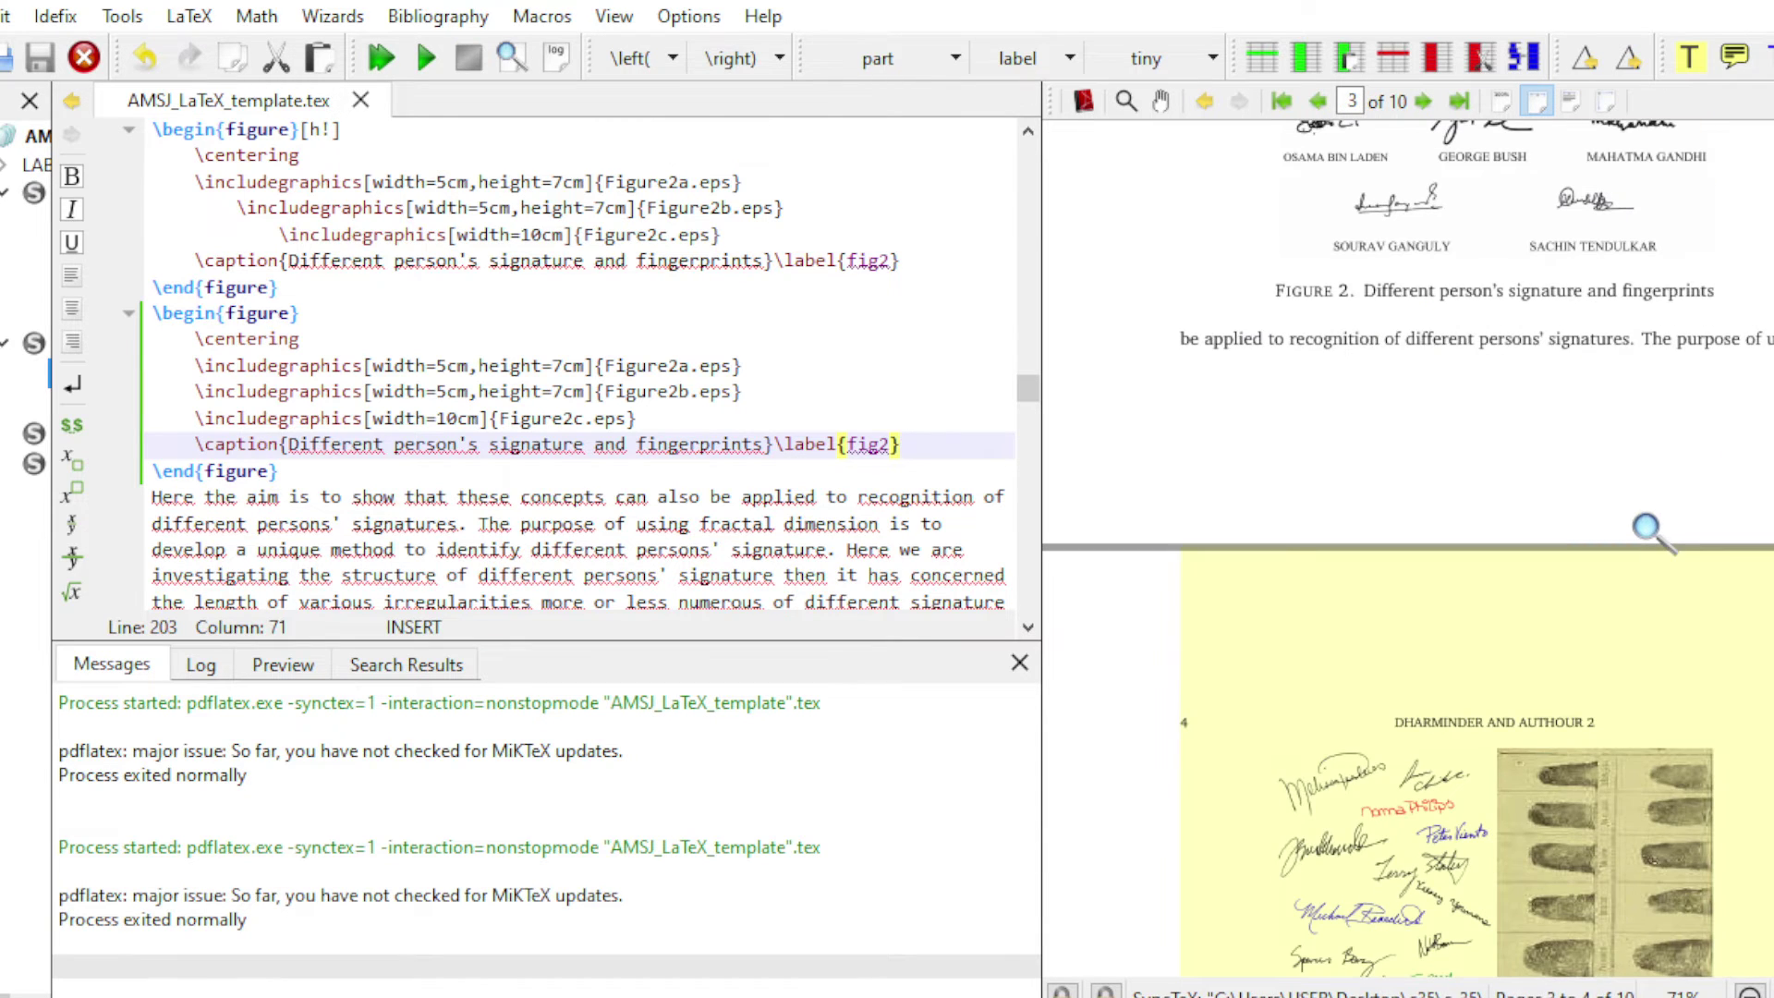
pyautogui.scroll(7, 1647, 527)
pyautogui.scroll(-11, 1639, 532)
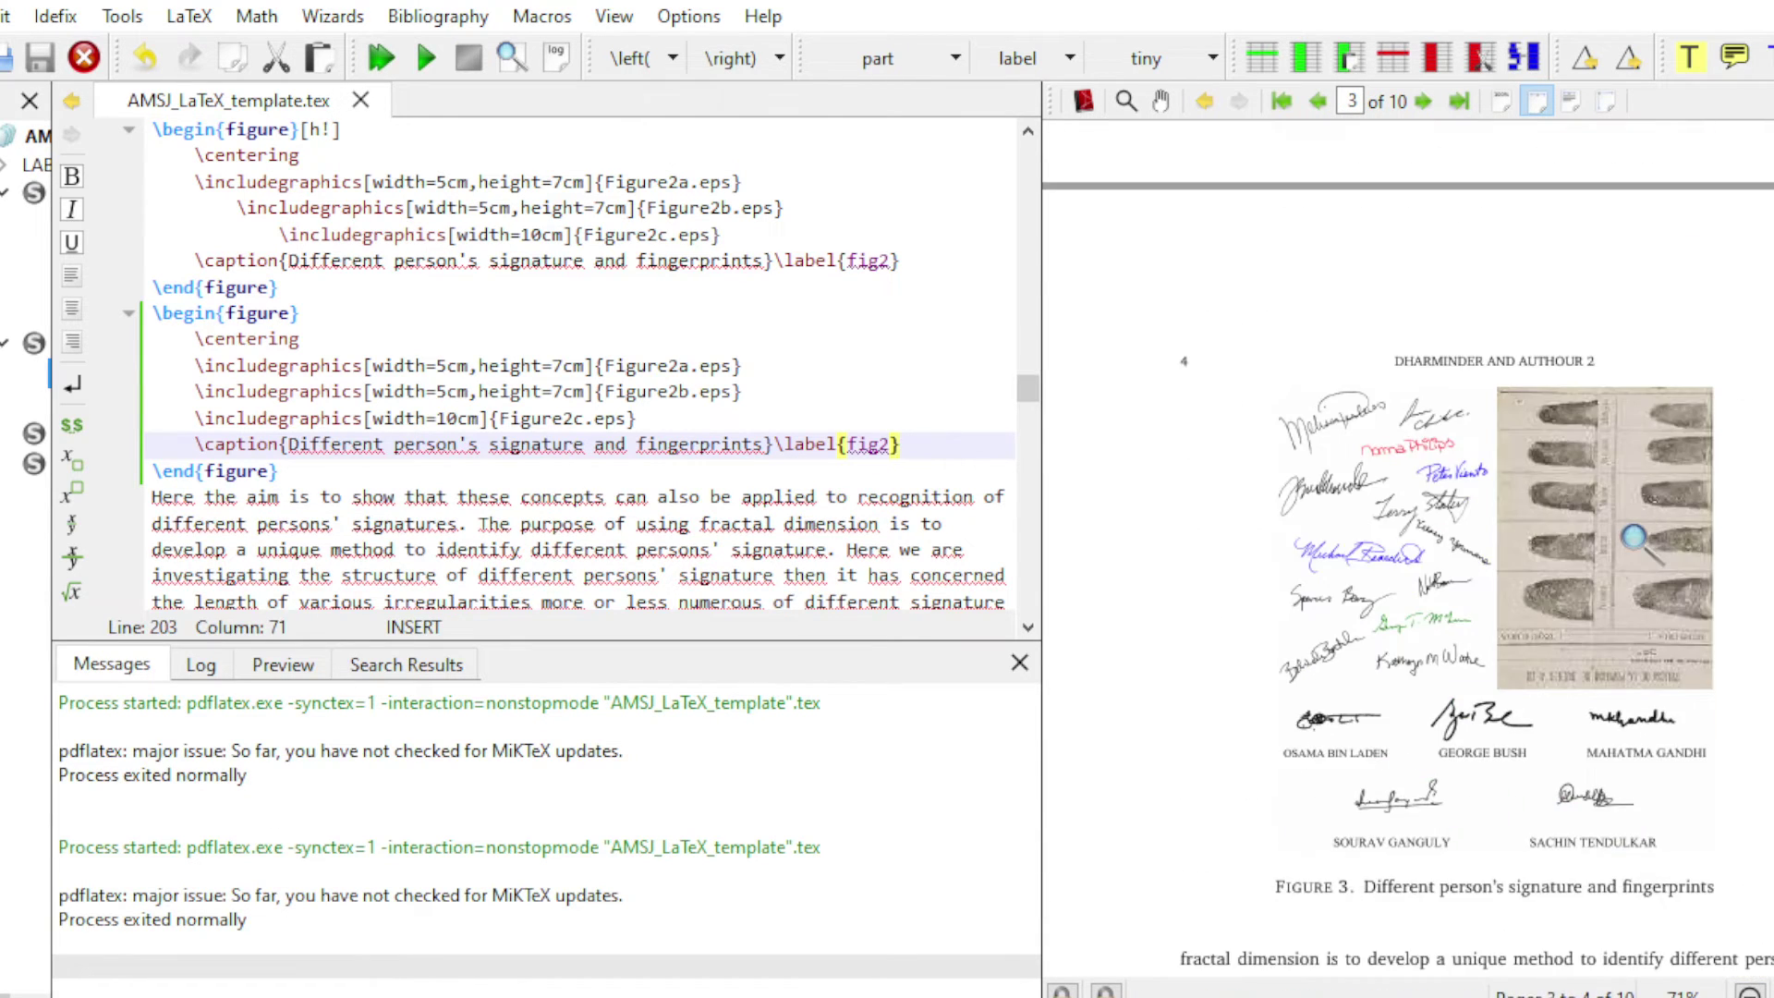
pyautogui.scroll(-5, 1636, 543)
pyautogui.scroll(8, 1597, 550)
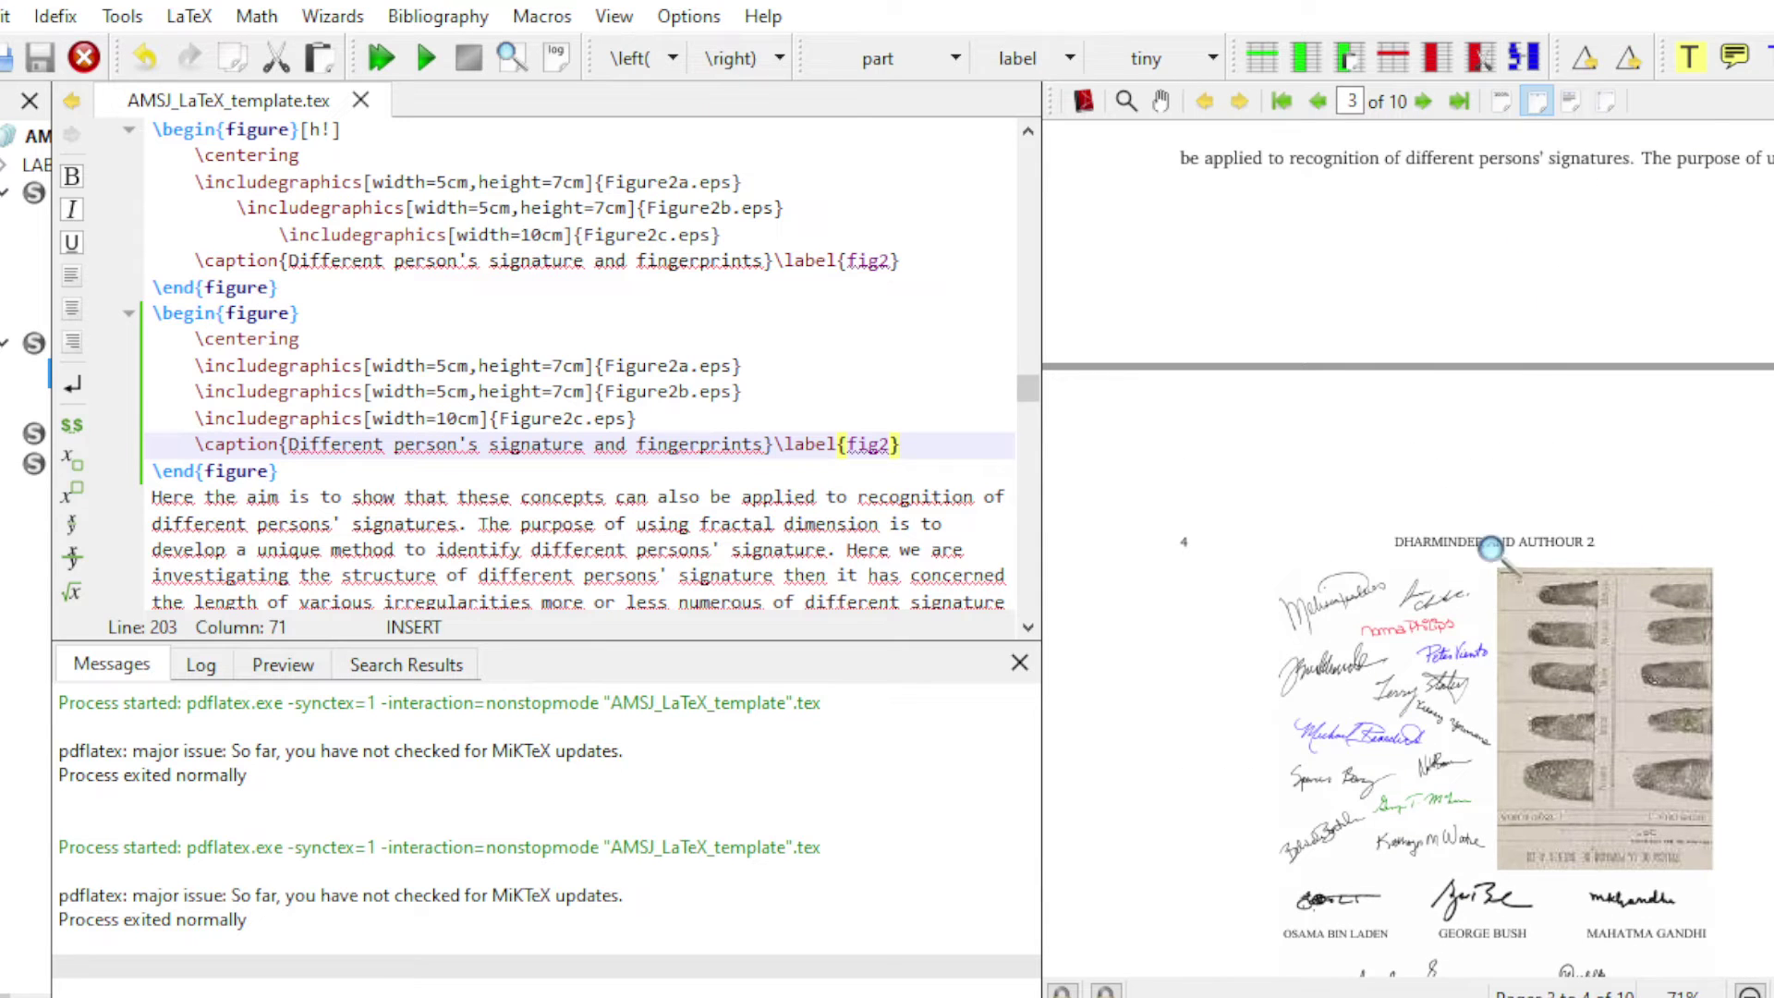
pyautogui.scroll(4, 1483, 629)
pyautogui.scroll(-6, 1473, 682)
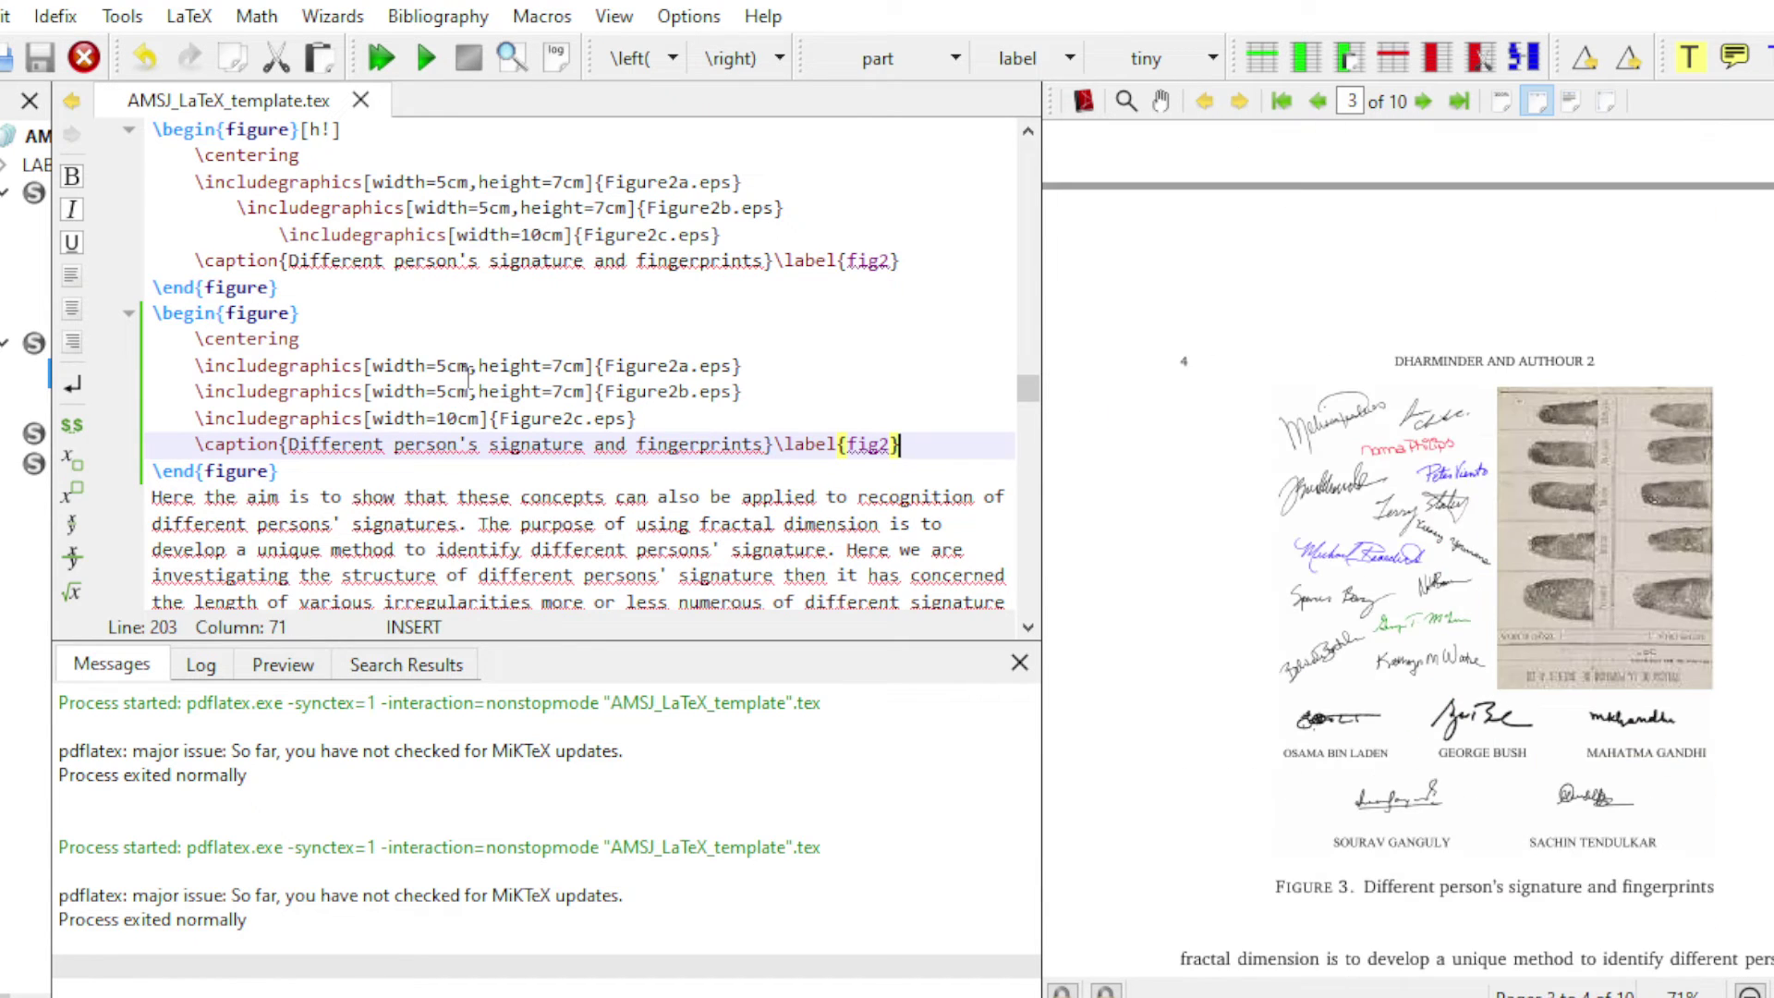
# - Enter \\ on the blank line before the "Here we examine DNA sequence" paragraph and recompile the document
pyautogui.scroll(-2, 707, 435)
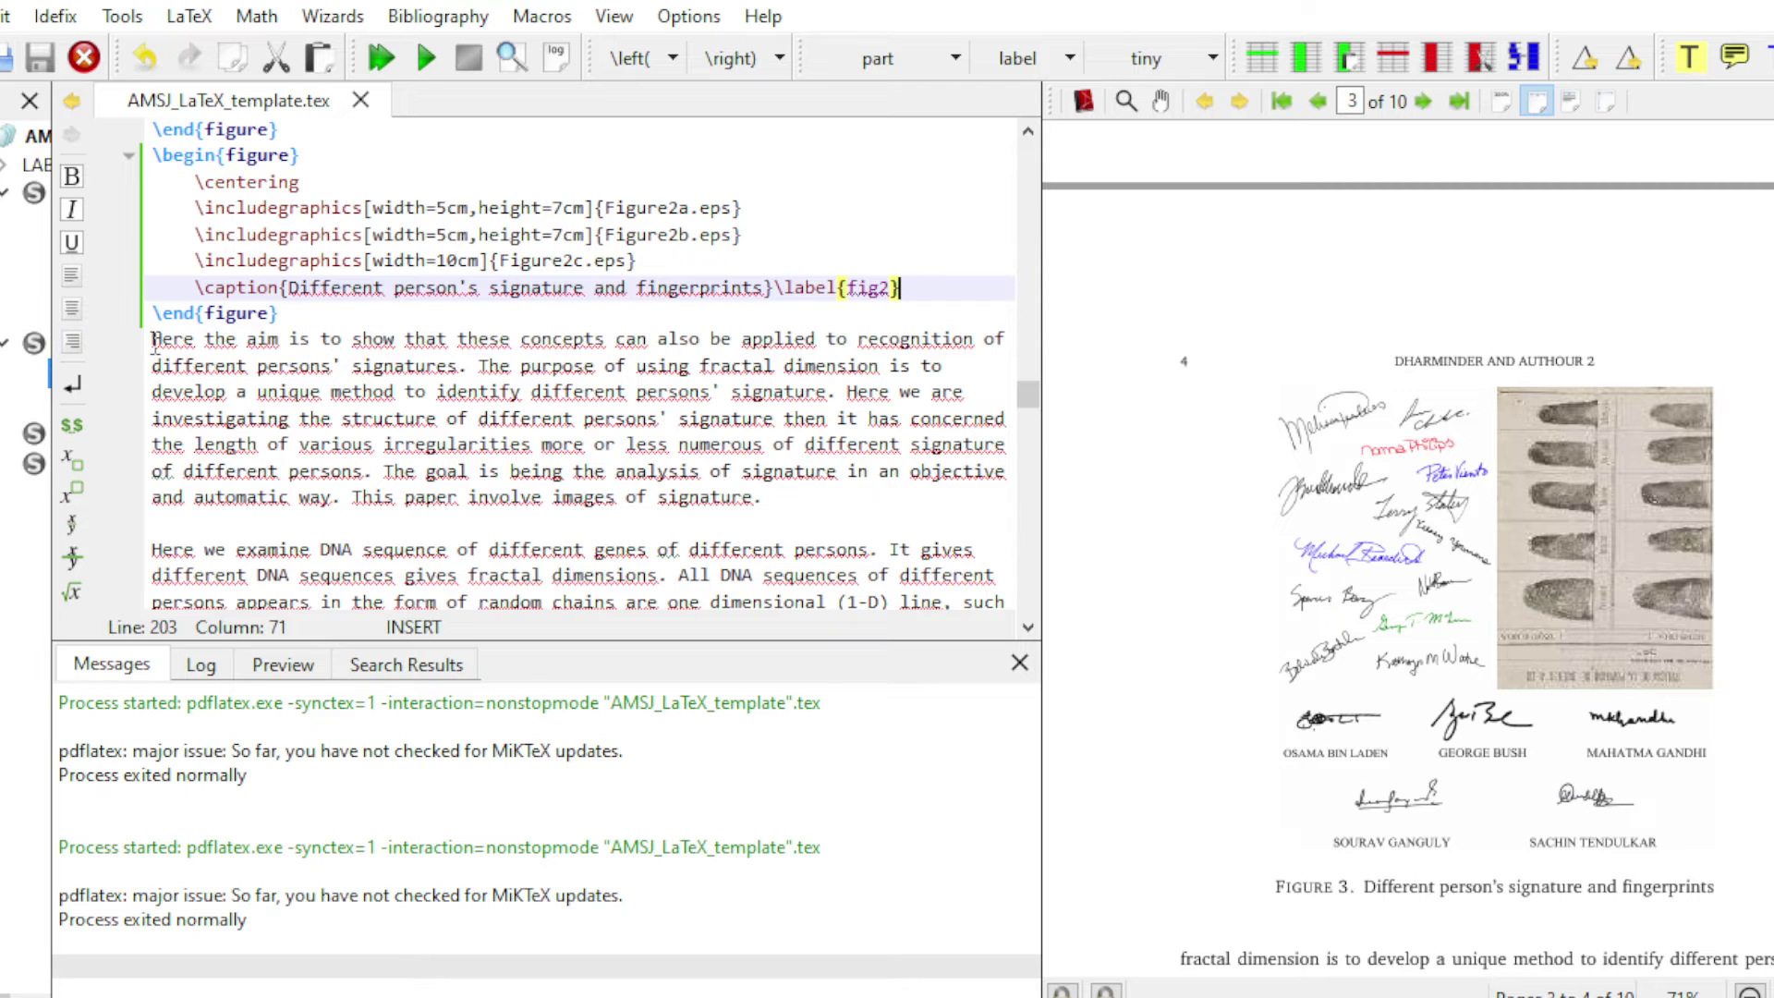
pyautogui.scroll(-6, 1534, 538)
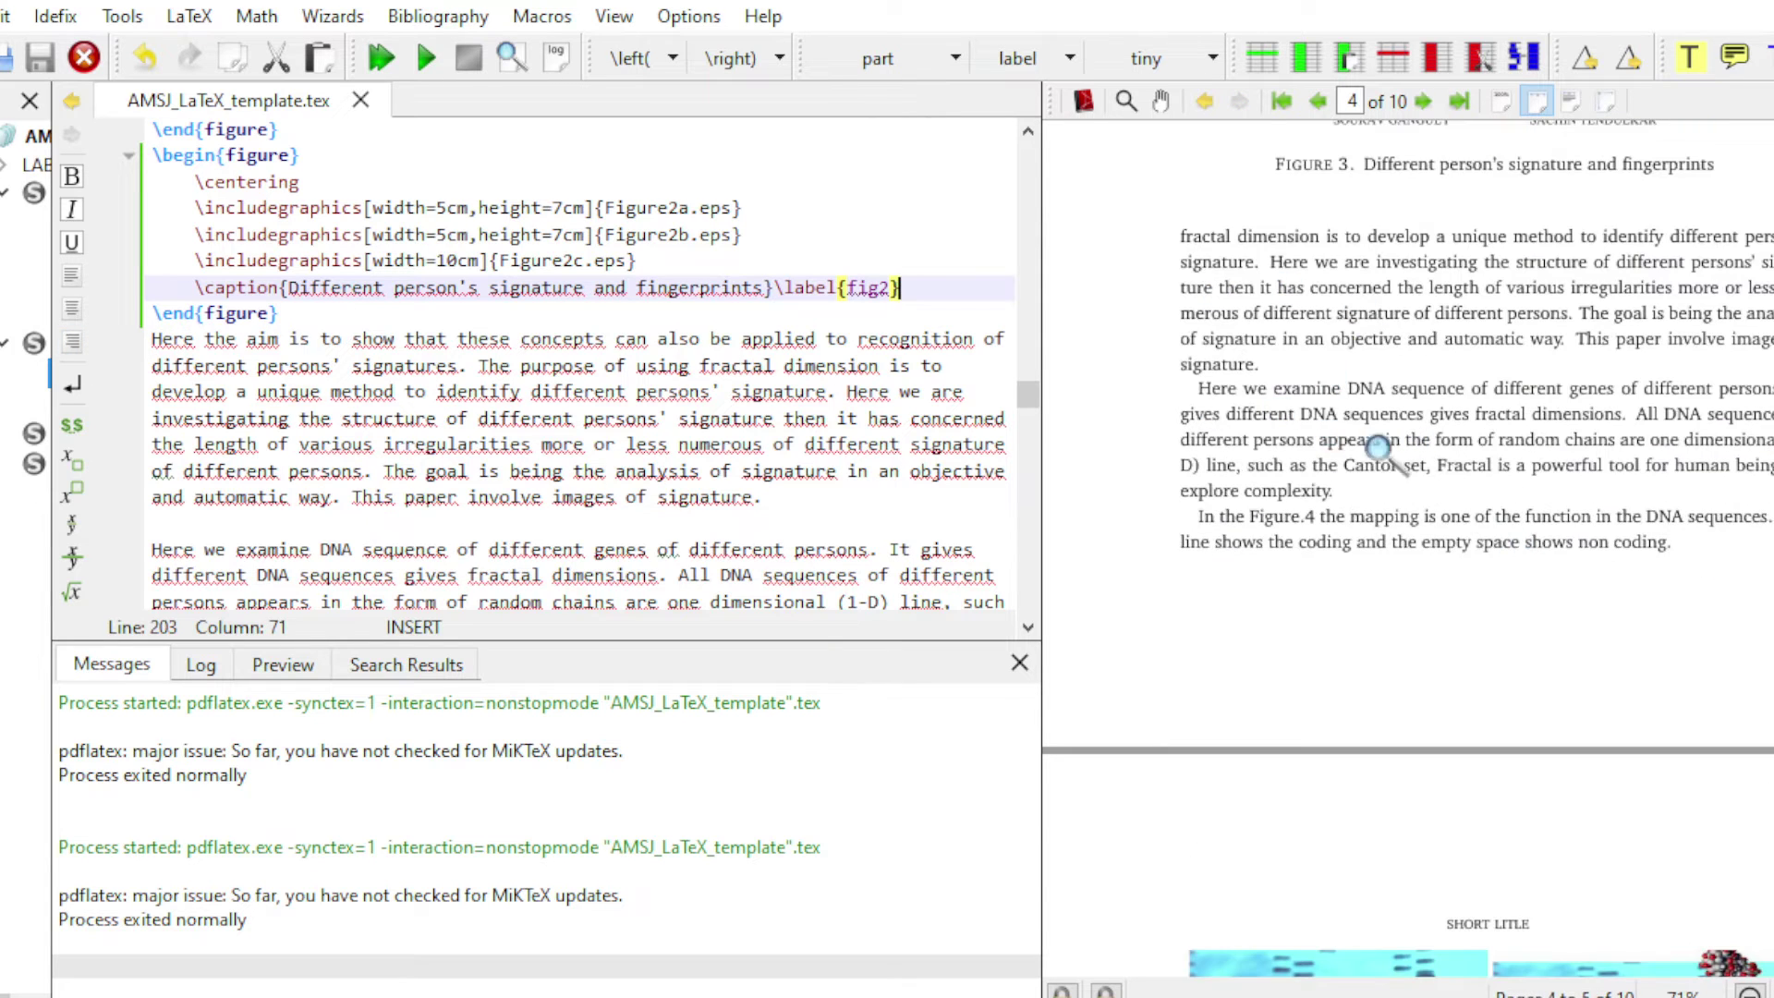
pyautogui.scroll(-2, 411, 369)
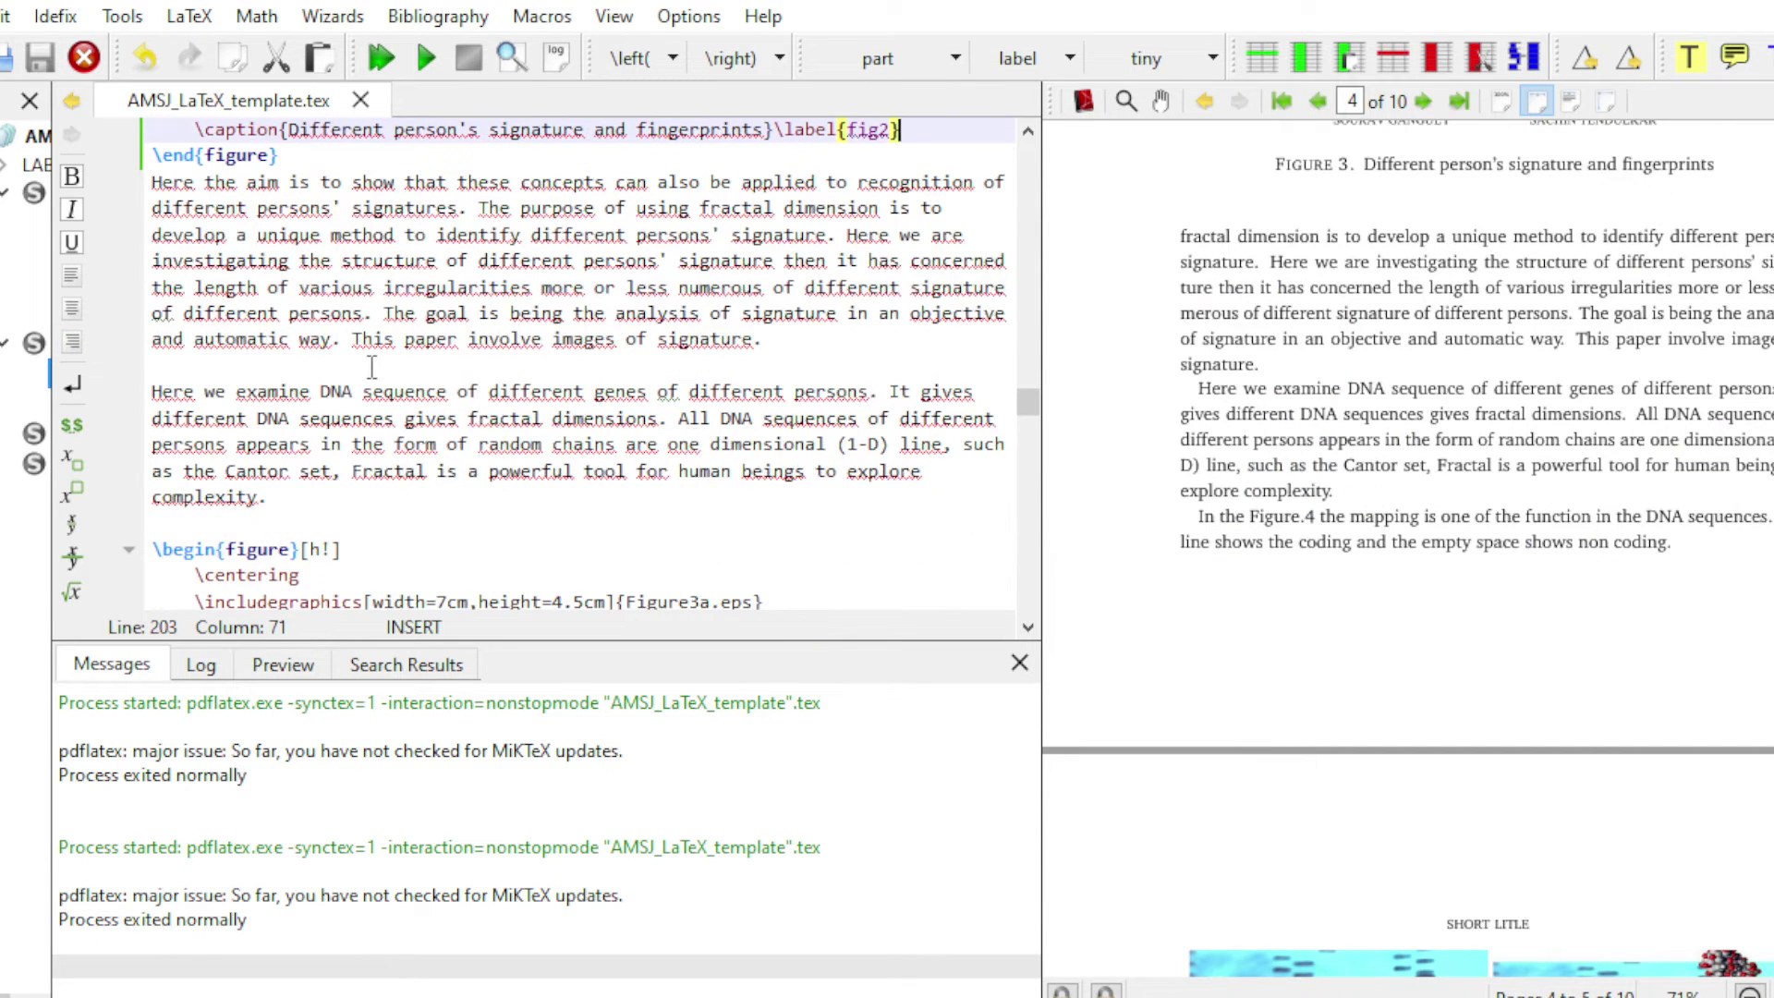
pyautogui.click(300, 366)
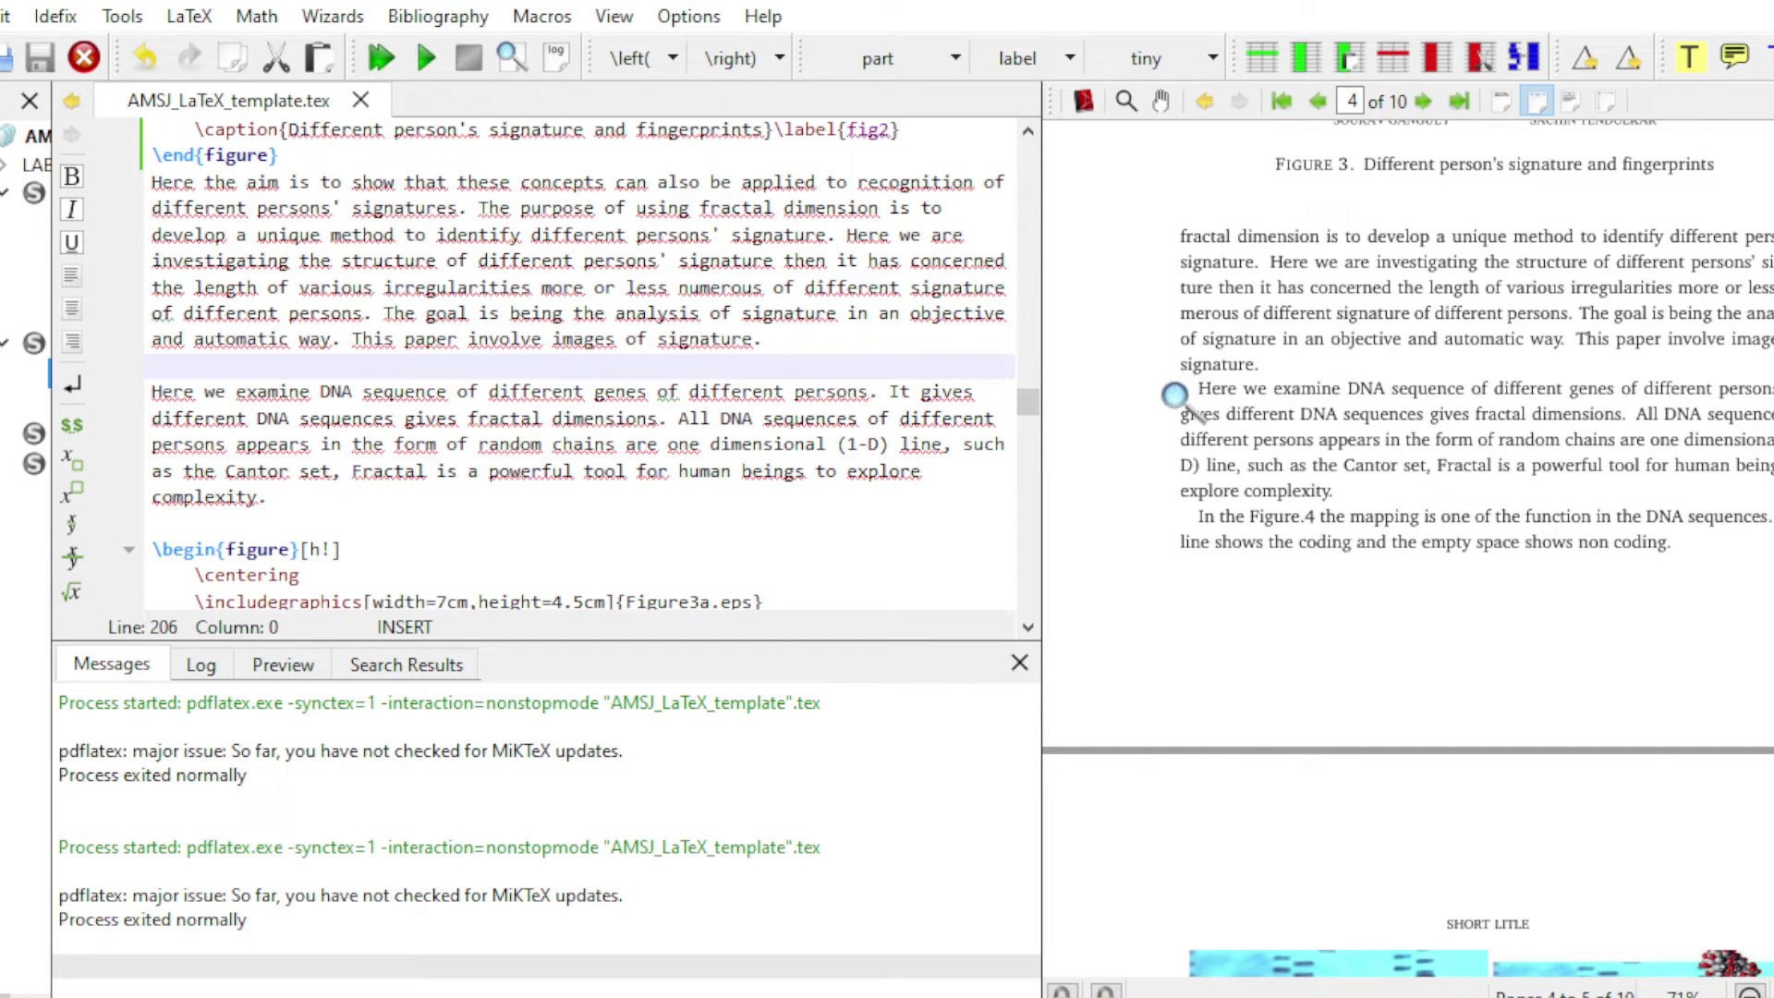
pyautogui.write('\\\\')
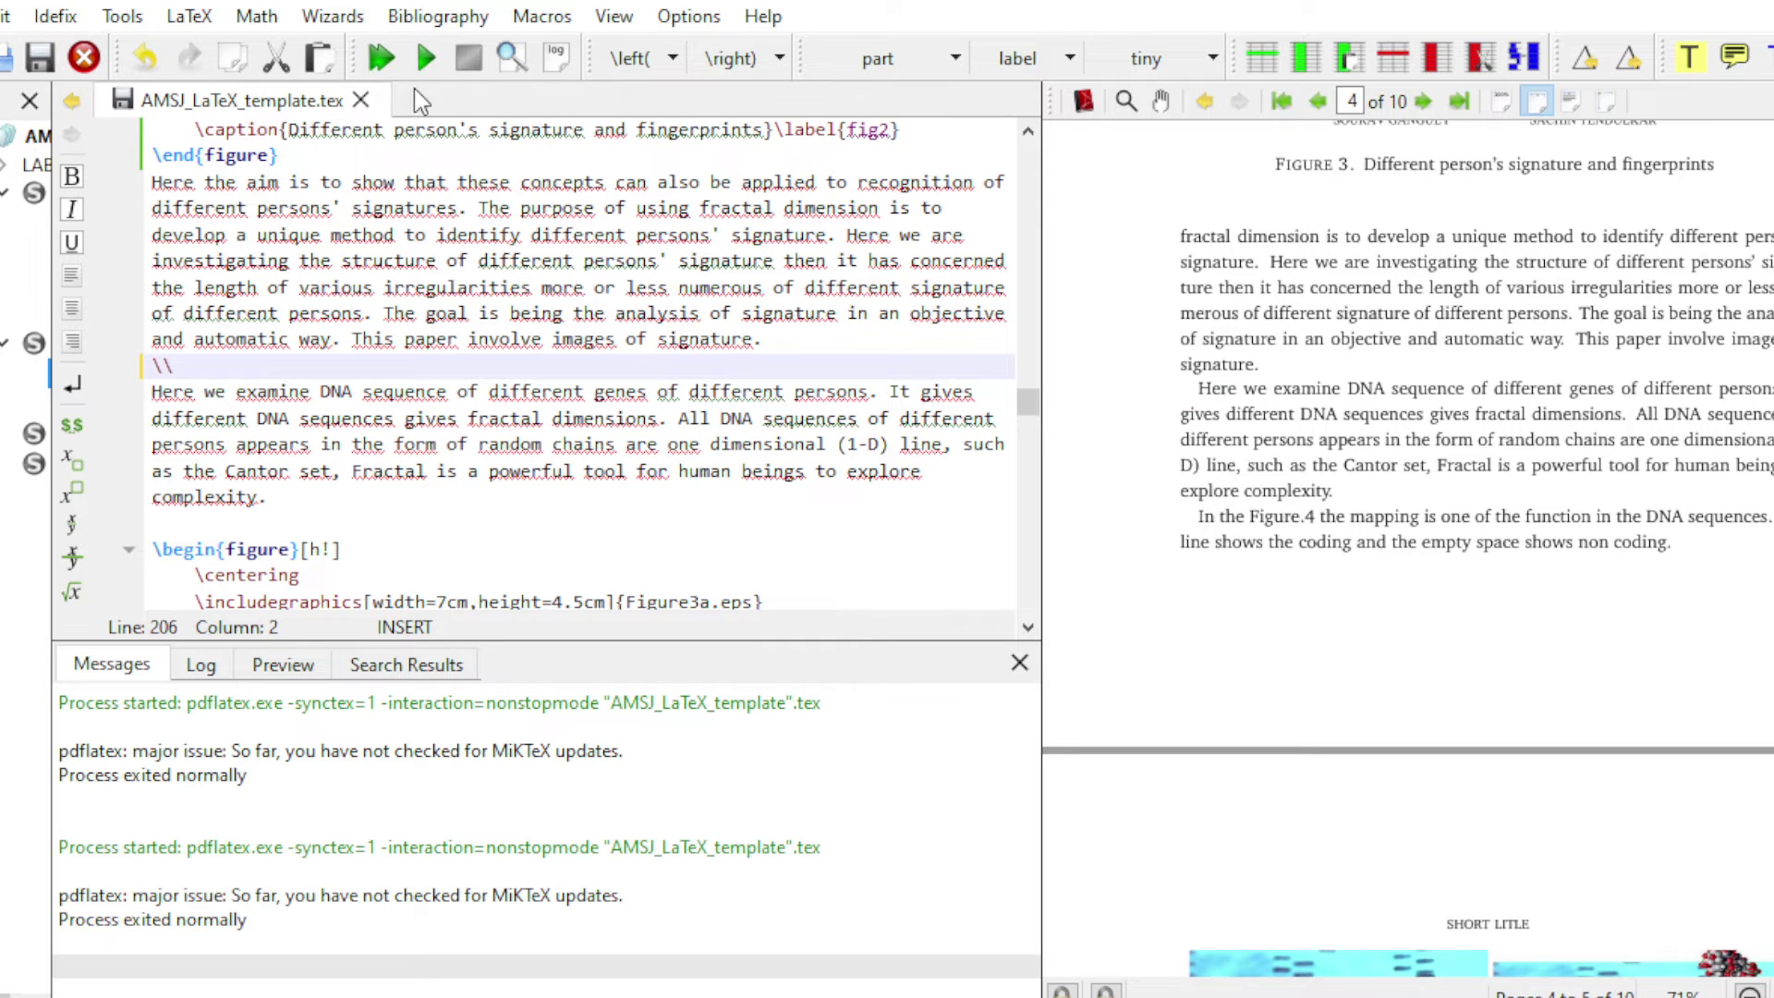
pyautogui.press('F5')
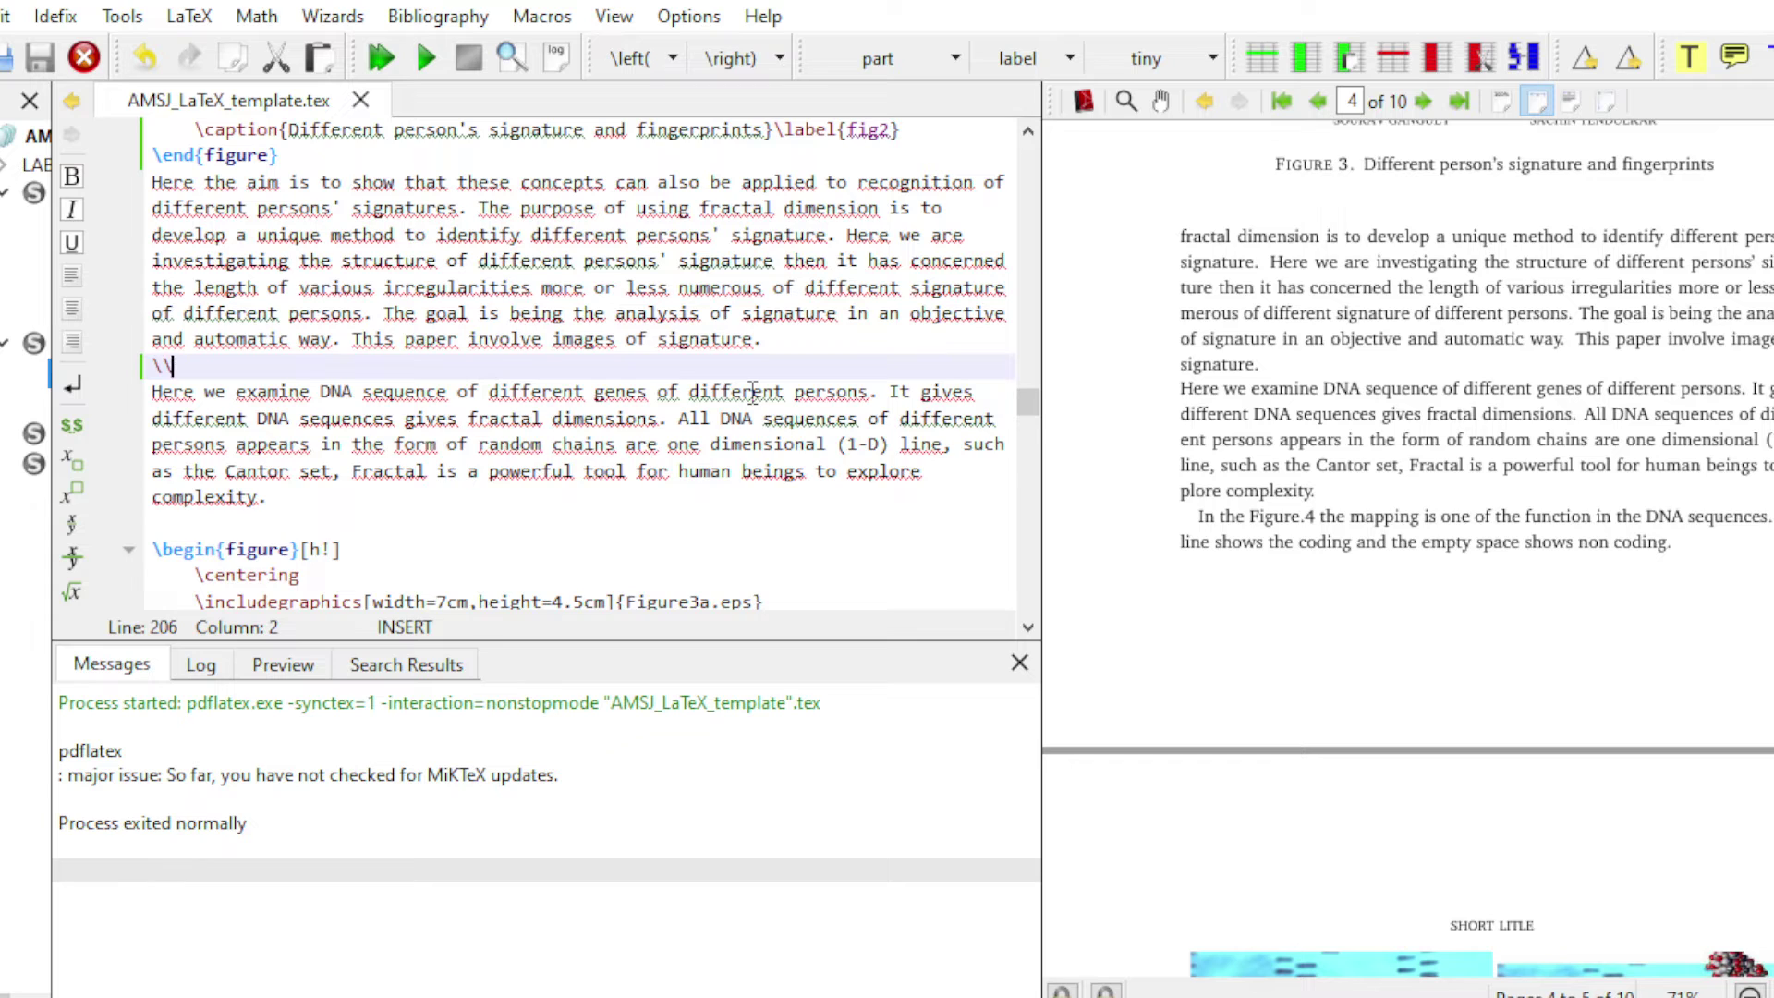
# - Add a blank line after the \\ command, recompile to check the paragraph spacing, and highlight the \\ in the source
pyautogui.press('Return')
pyautogui.click(425, 56)
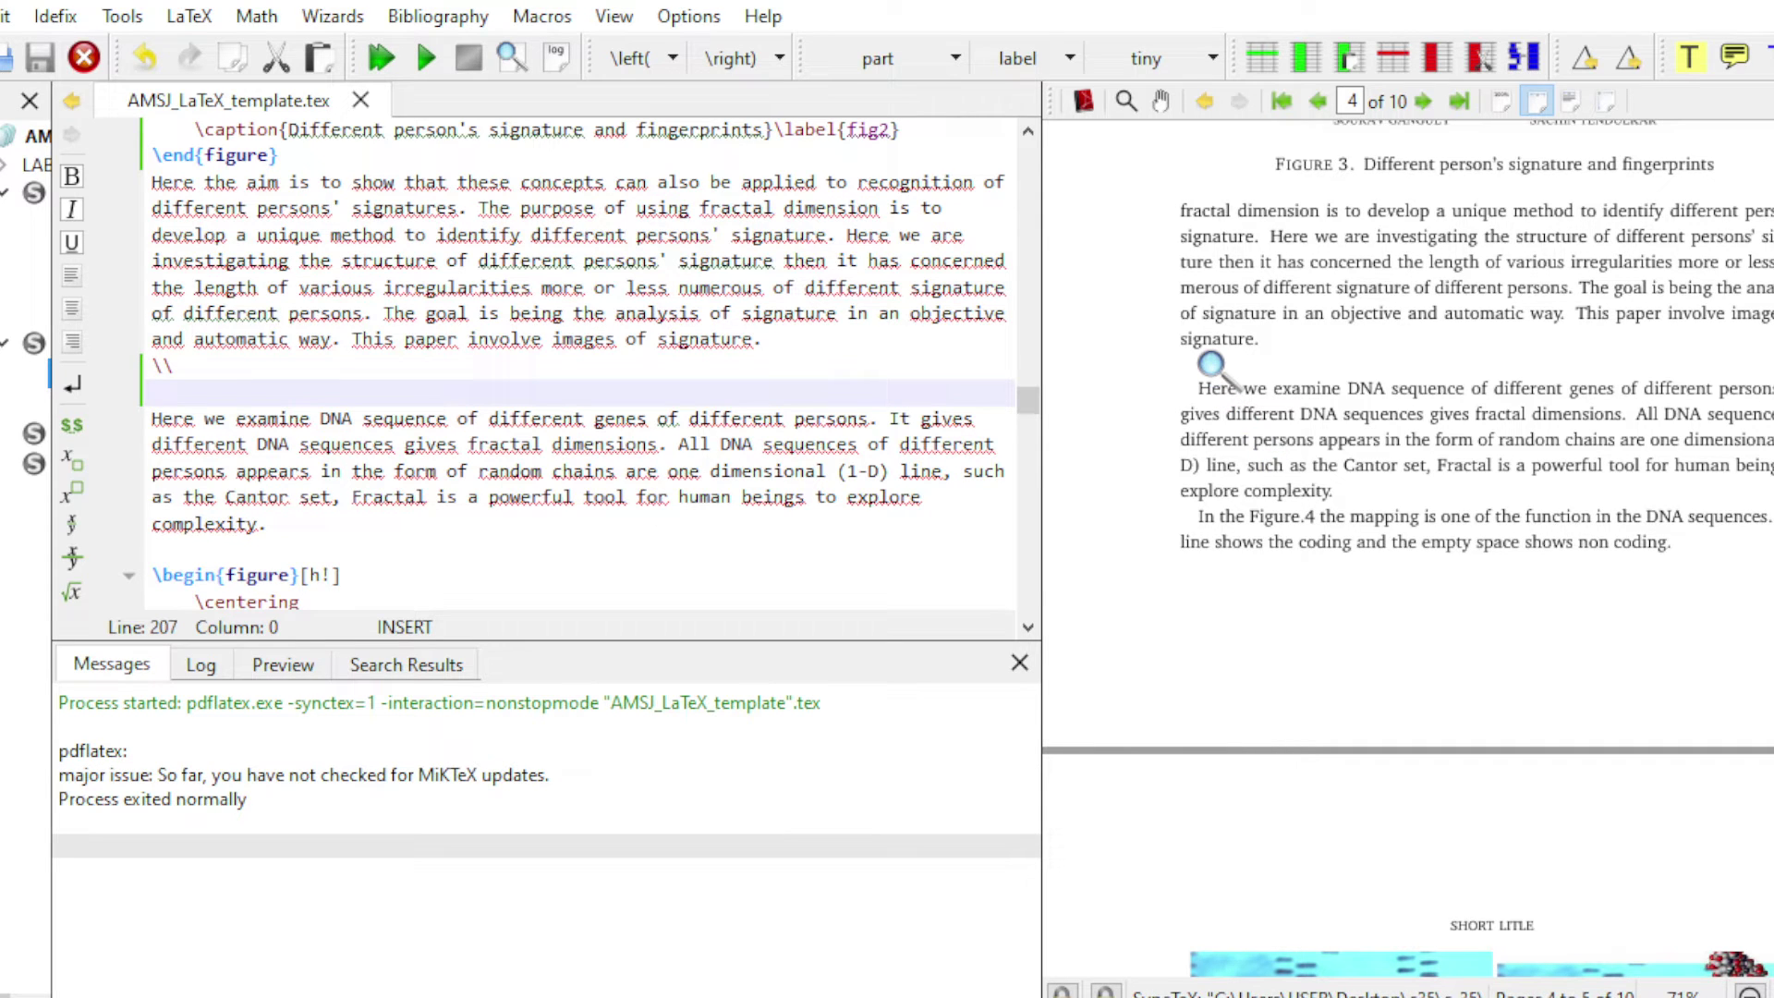
pyautogui.moveTo(153, 367); pyautogui.dragTo(181, 367)
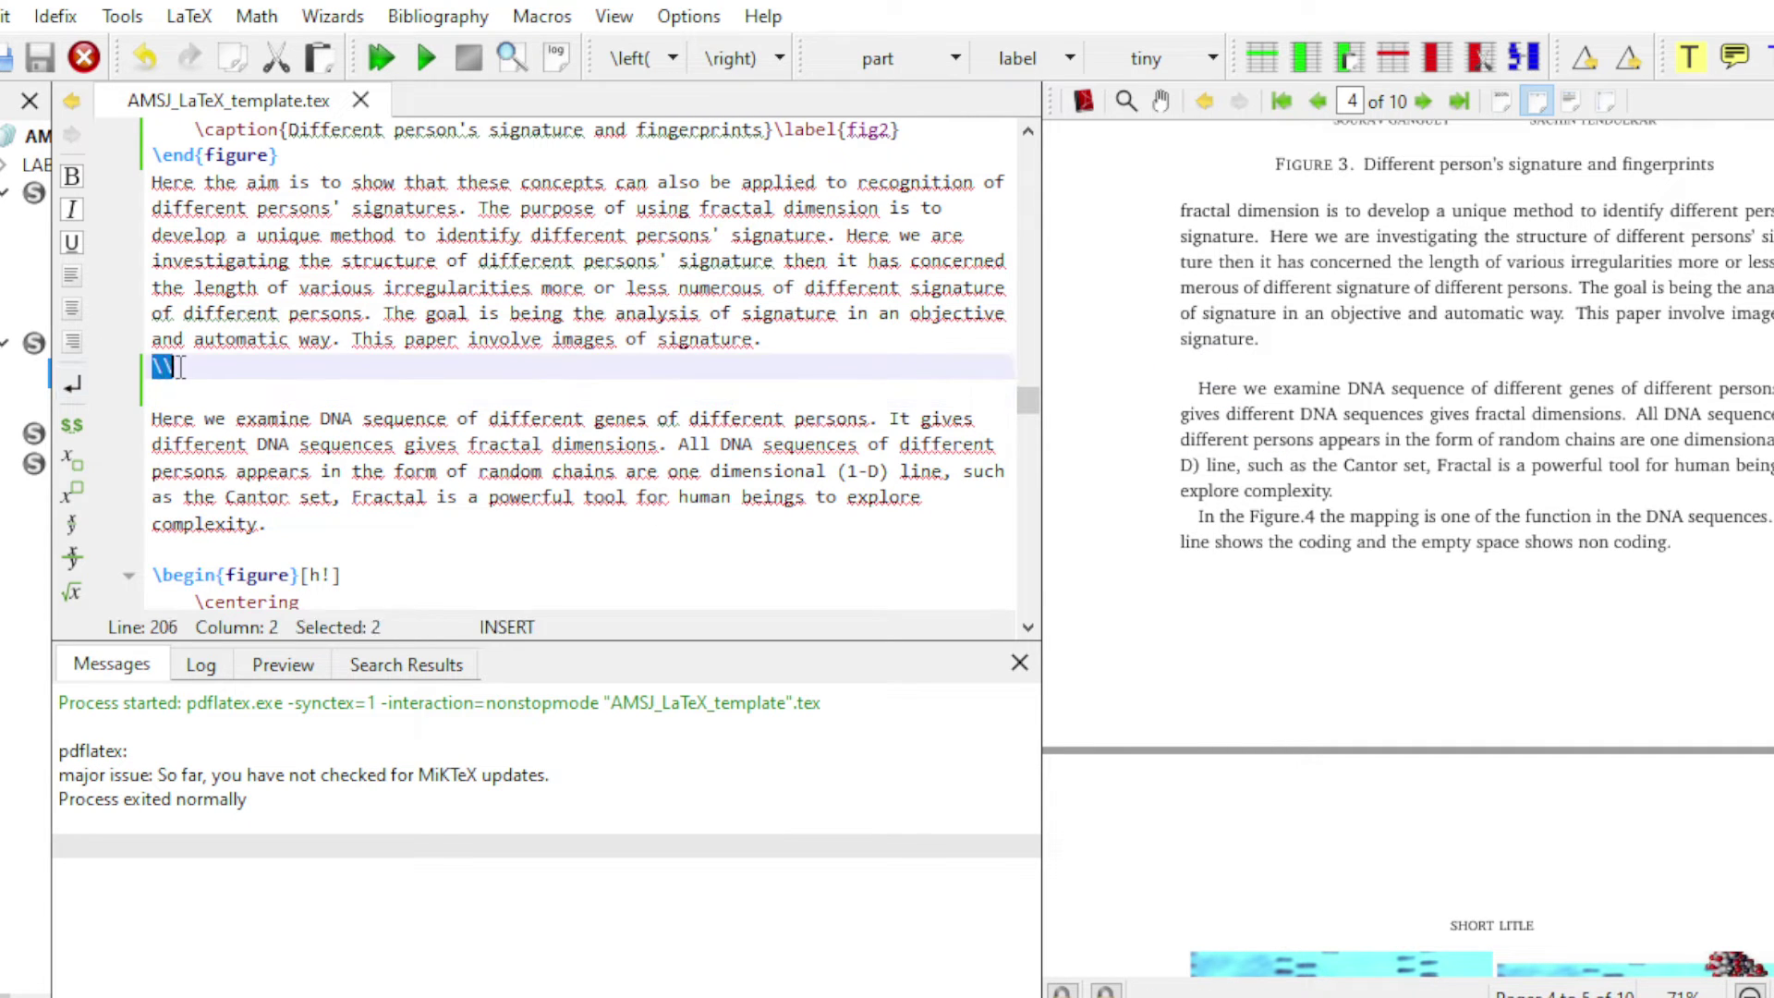
pyautogui.scroll(-3, 585, 514)
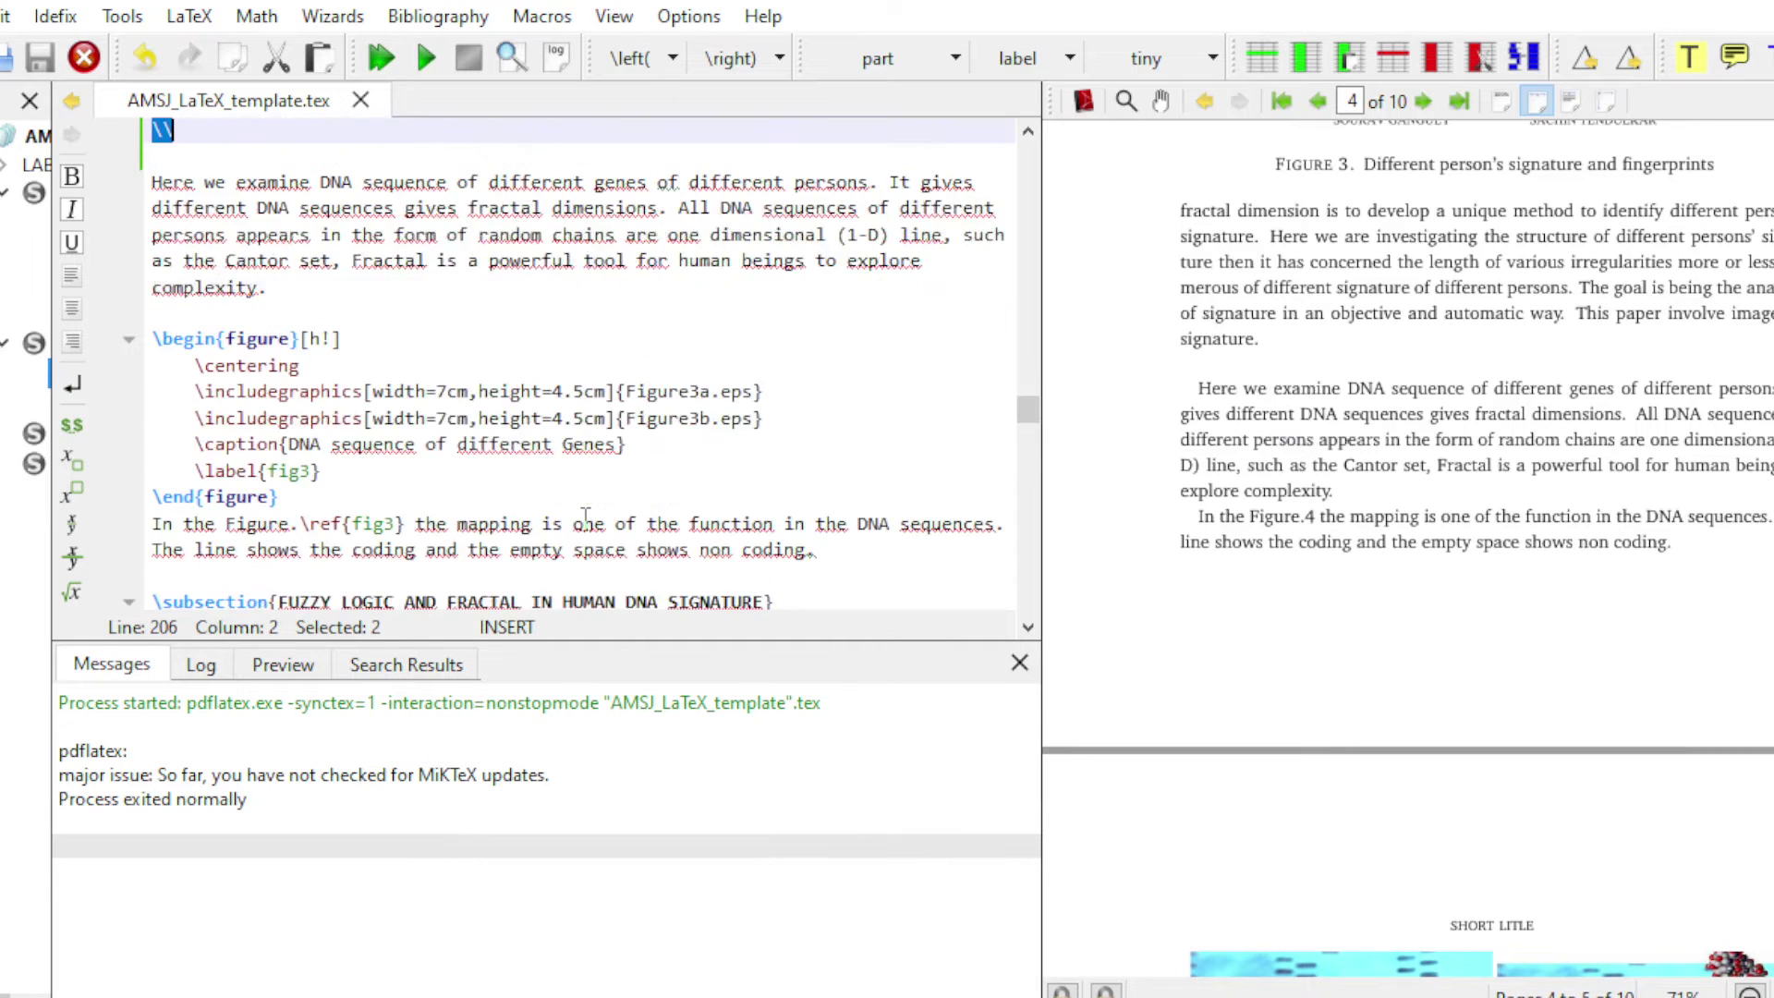
# - Highlight the \subsection command of the "FUZZY LOGIC AND FRACTAL IN HUMAN DNA SIGNATURE" heading in the source
pyautogui.scroll(-2, 238, 388)
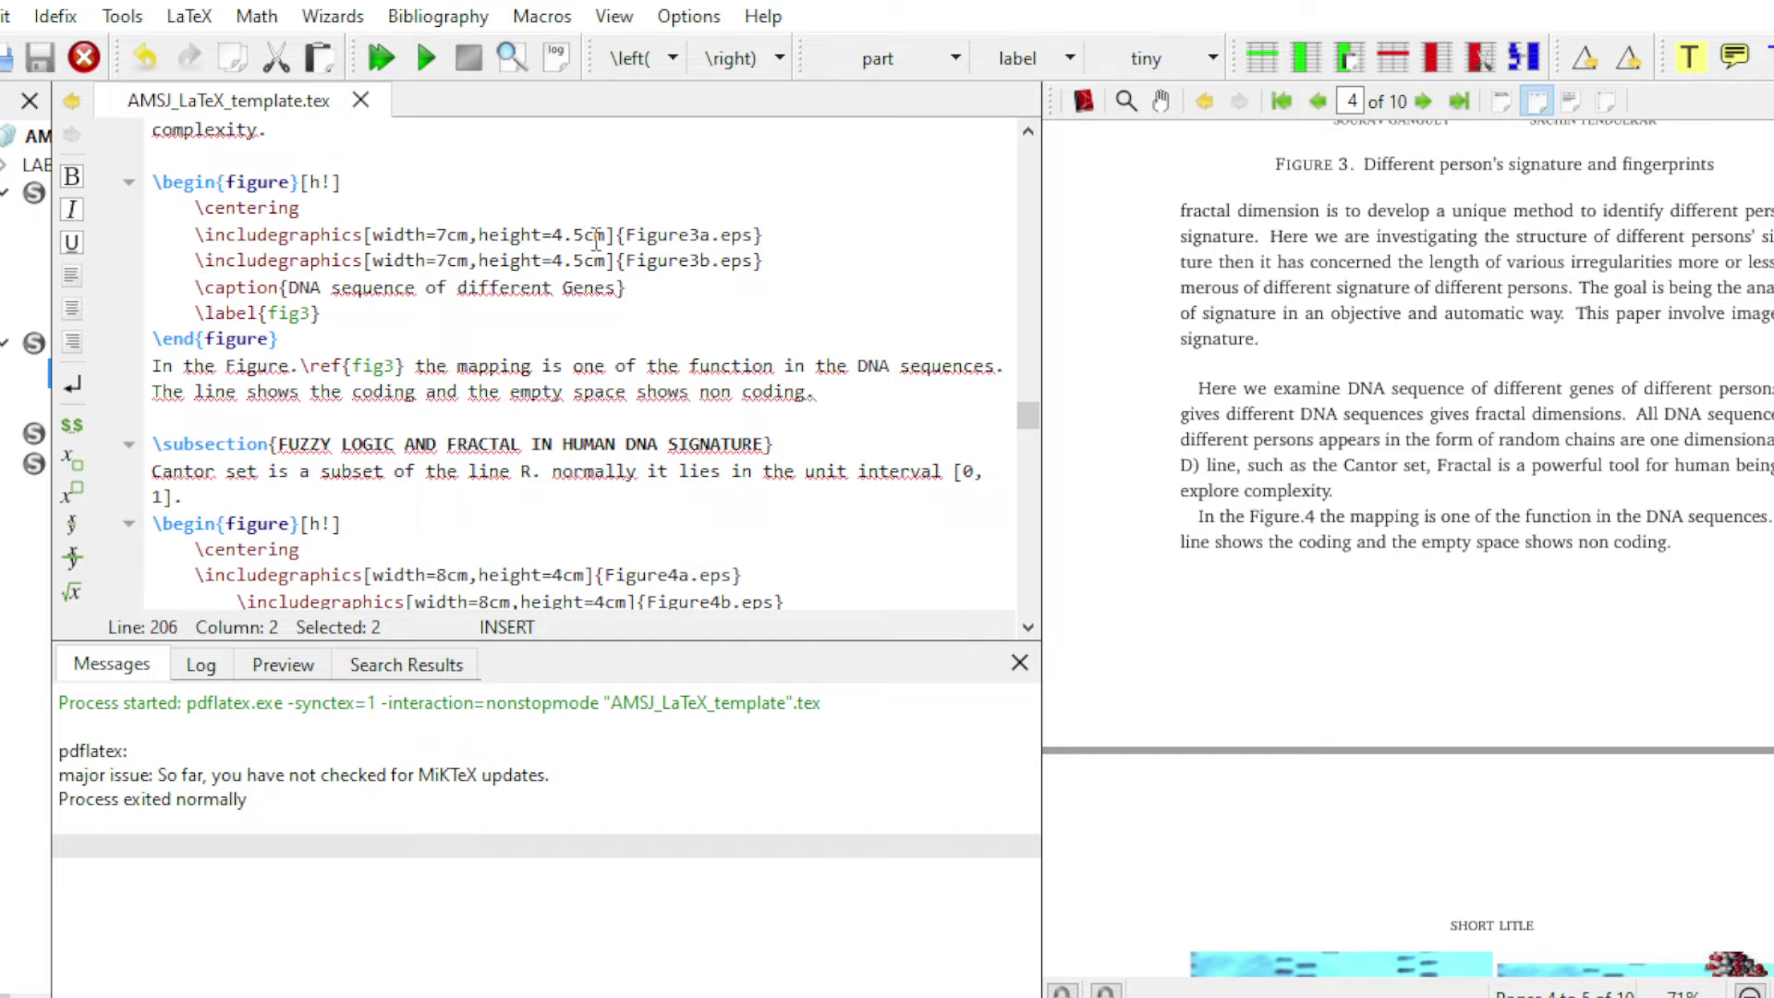
pyautogui.scroll(-2, 465, 339)
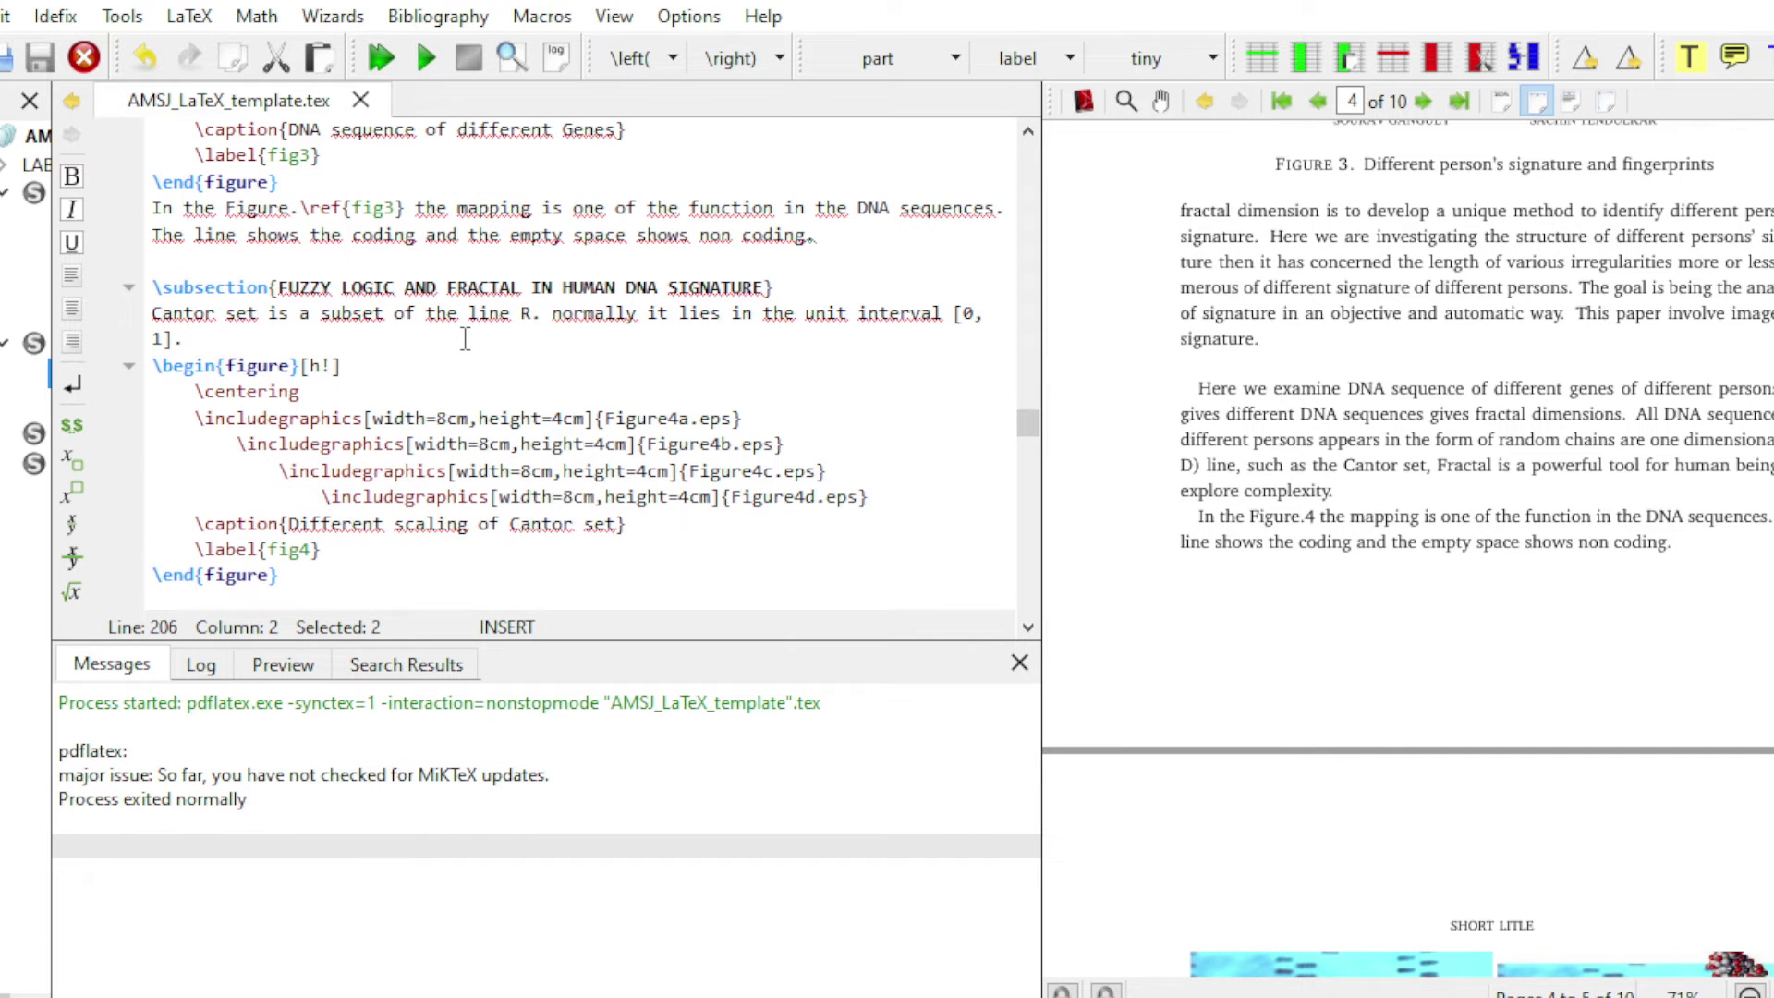
pyautogui.click(155, 290)
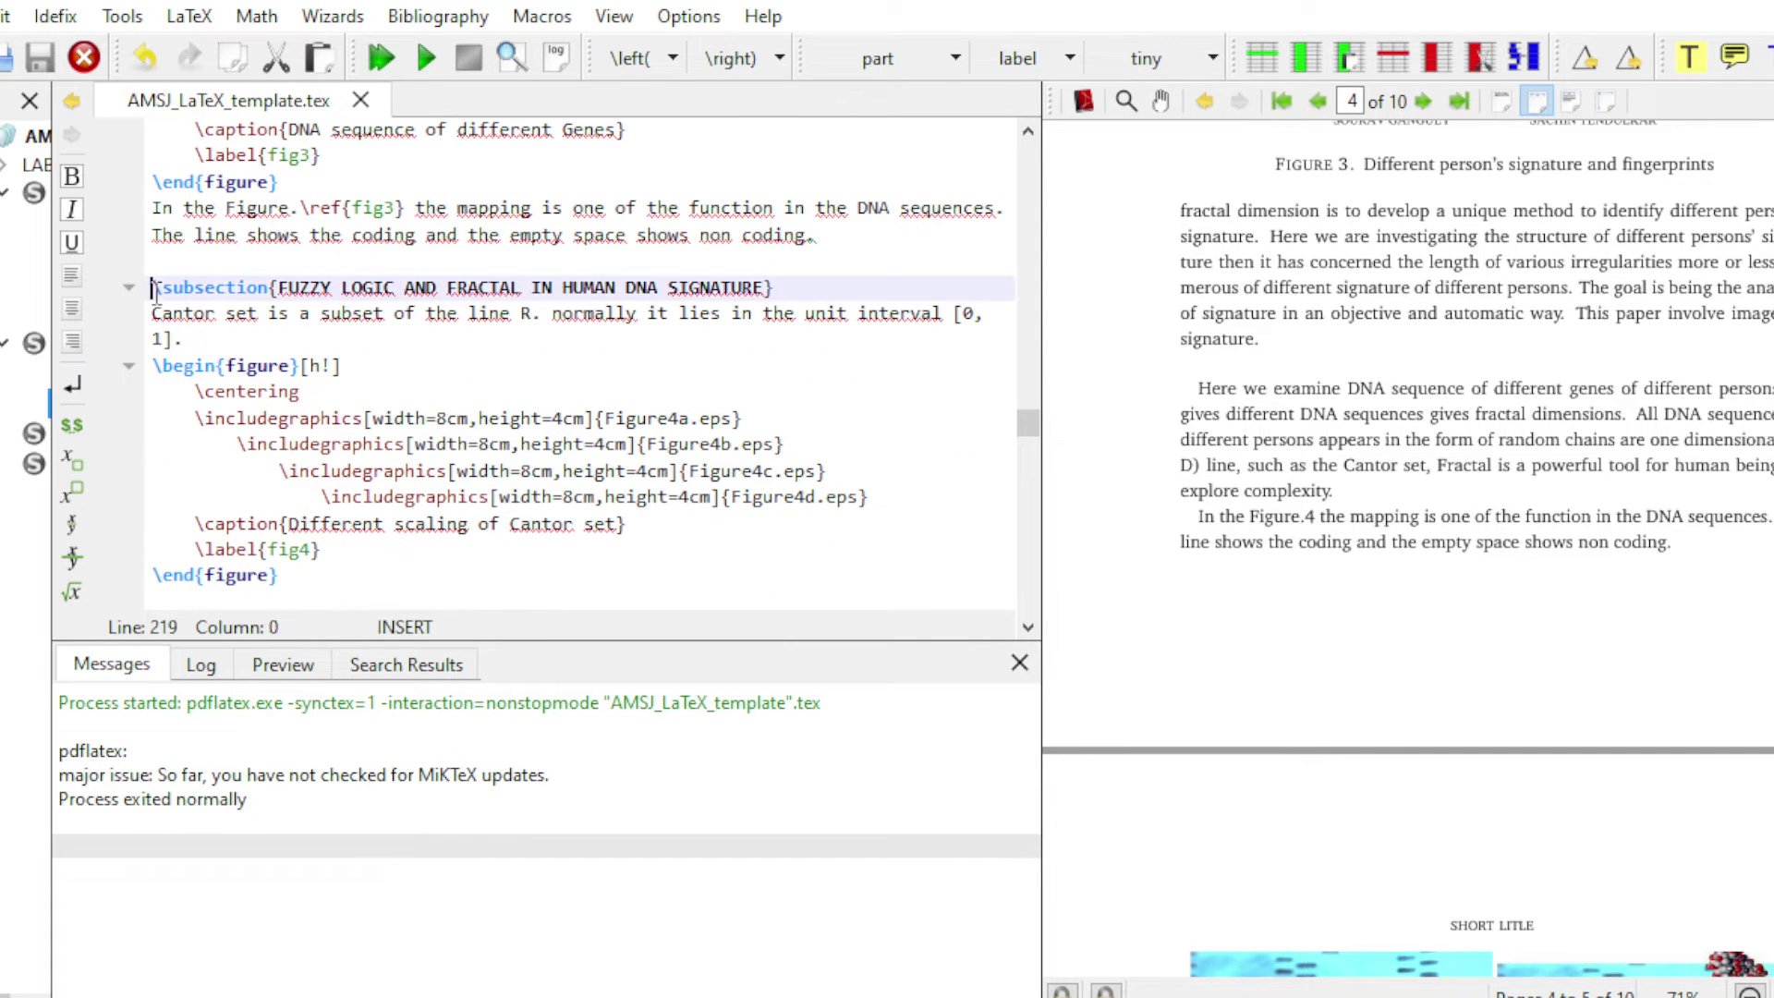
pyautogui.moveTo(154, 290); pyautogui.dragTo(286, 290)
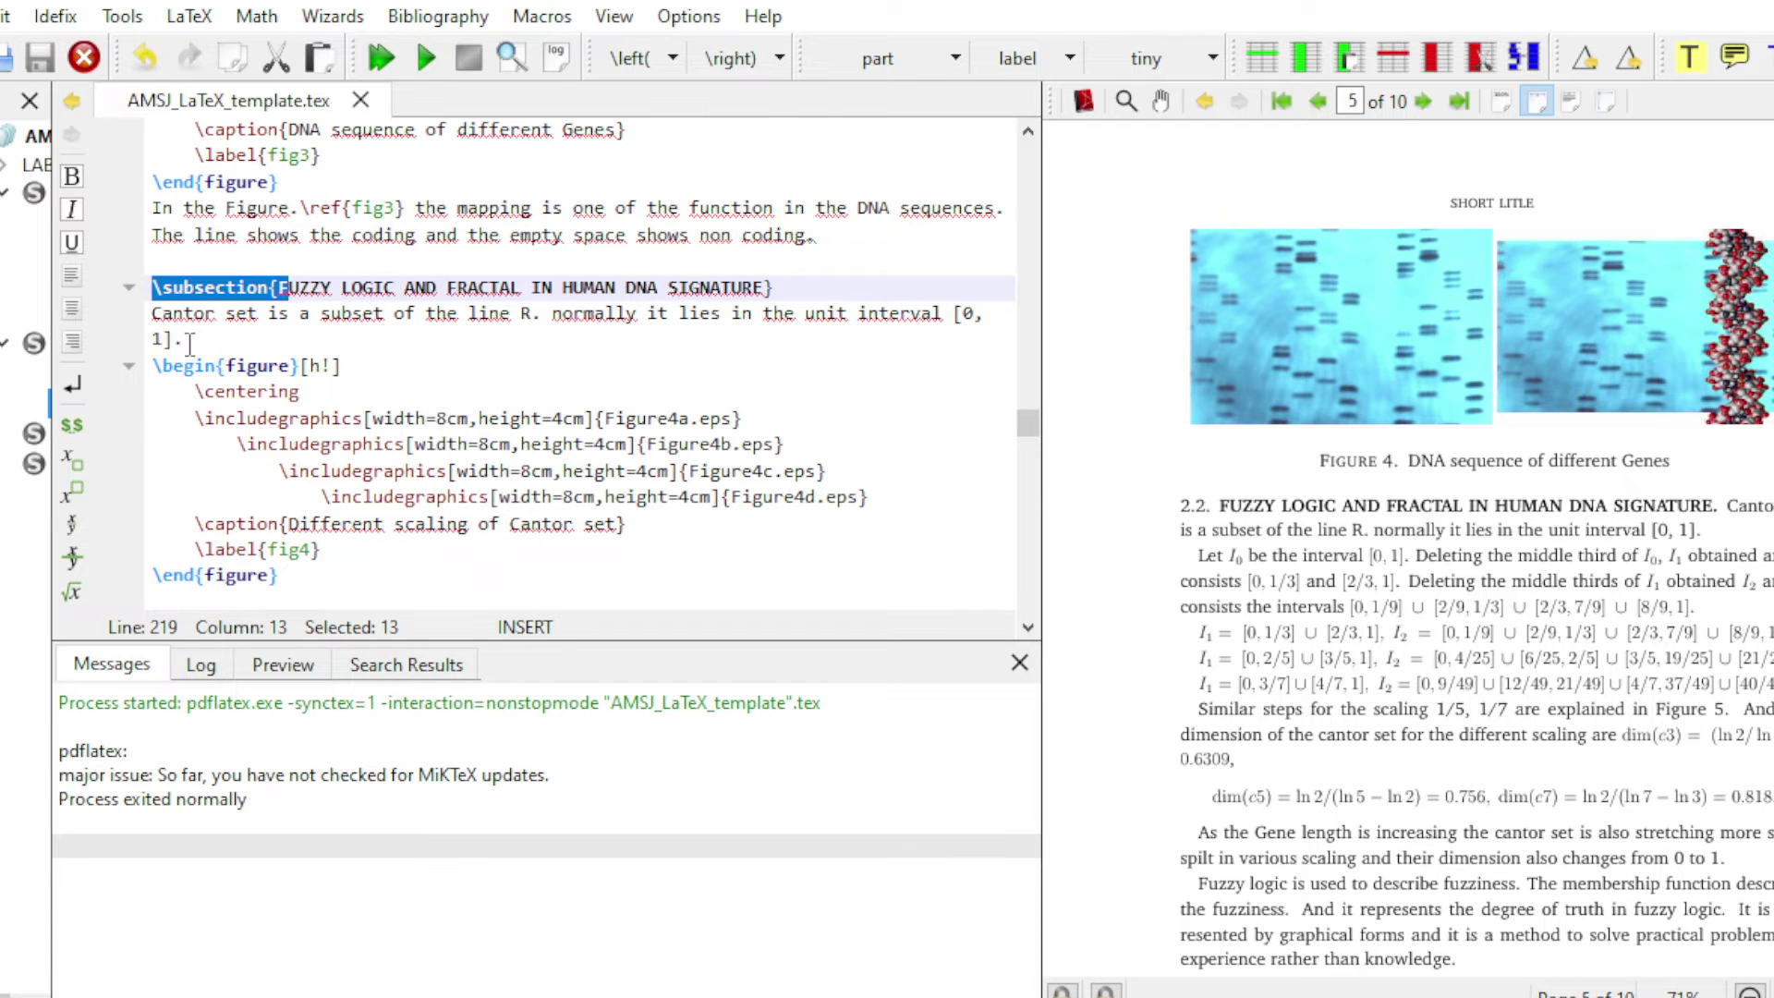
# - Compare the inline math code of the paragraph after the fig4 figure with its magnified rendering on page 5 of the preview
pyautogui.scroll(-2, 319, 379)
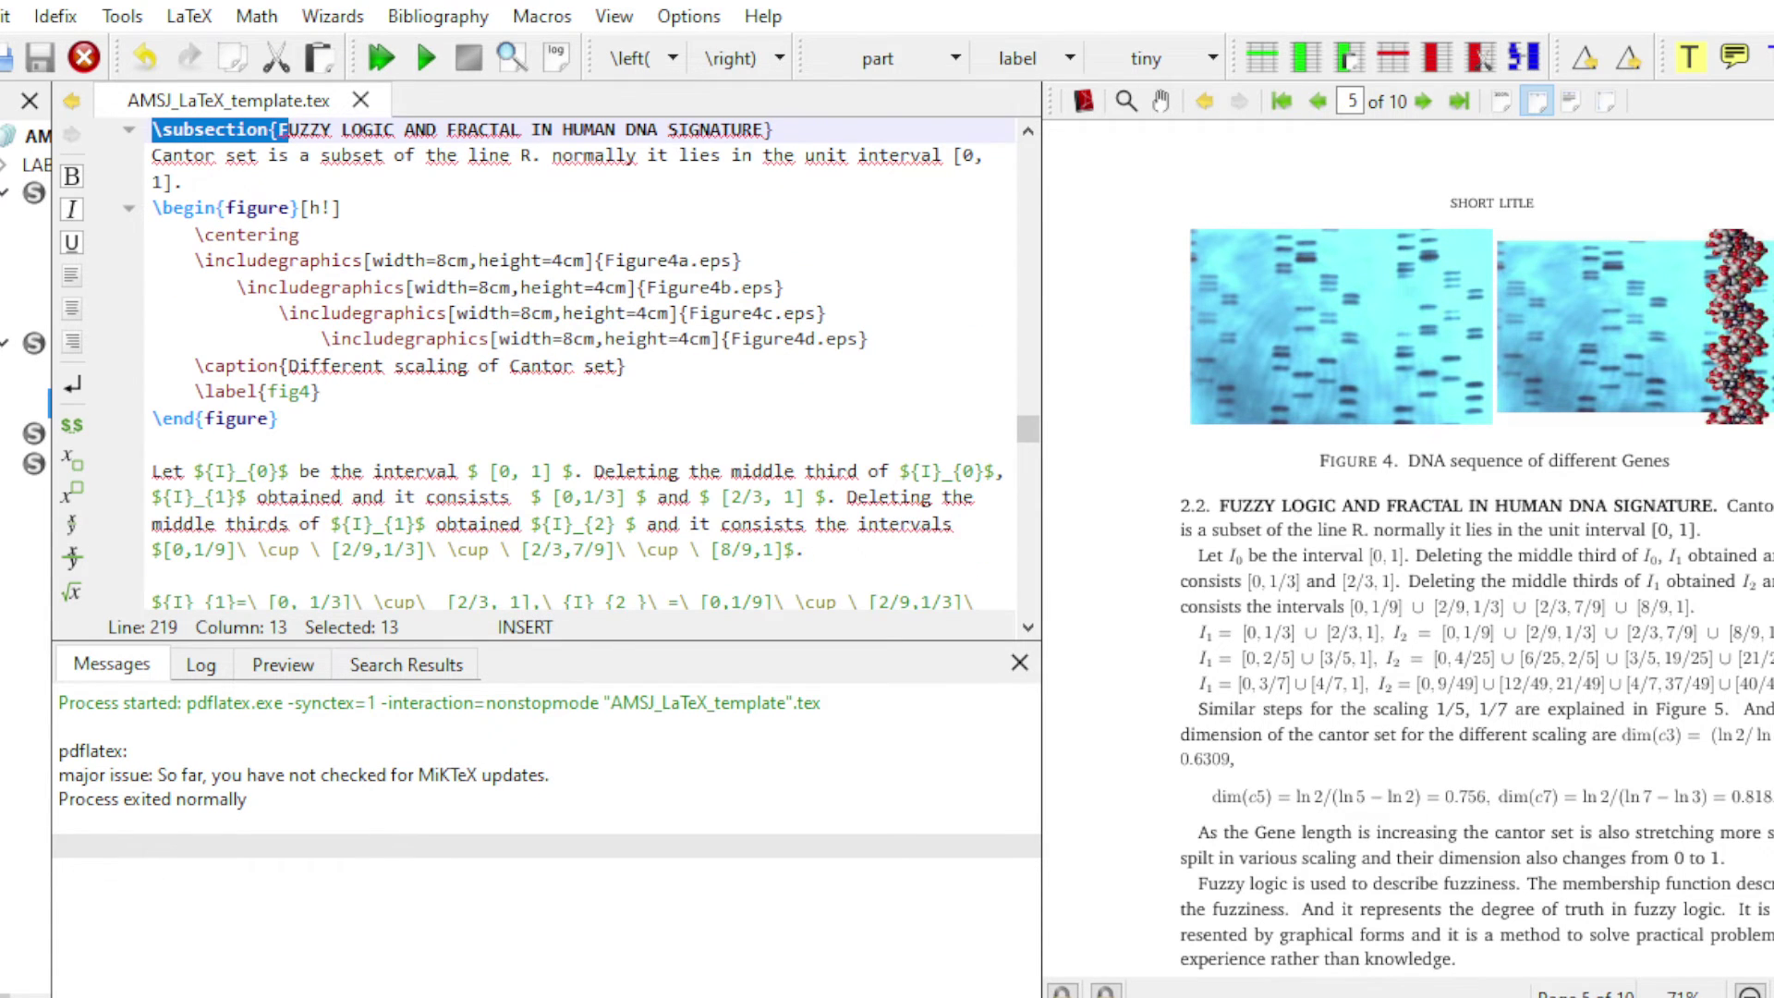
pyautogui.scroll(-3, 1650, 489)
pyautogui.scroll(-3, 516, 453)
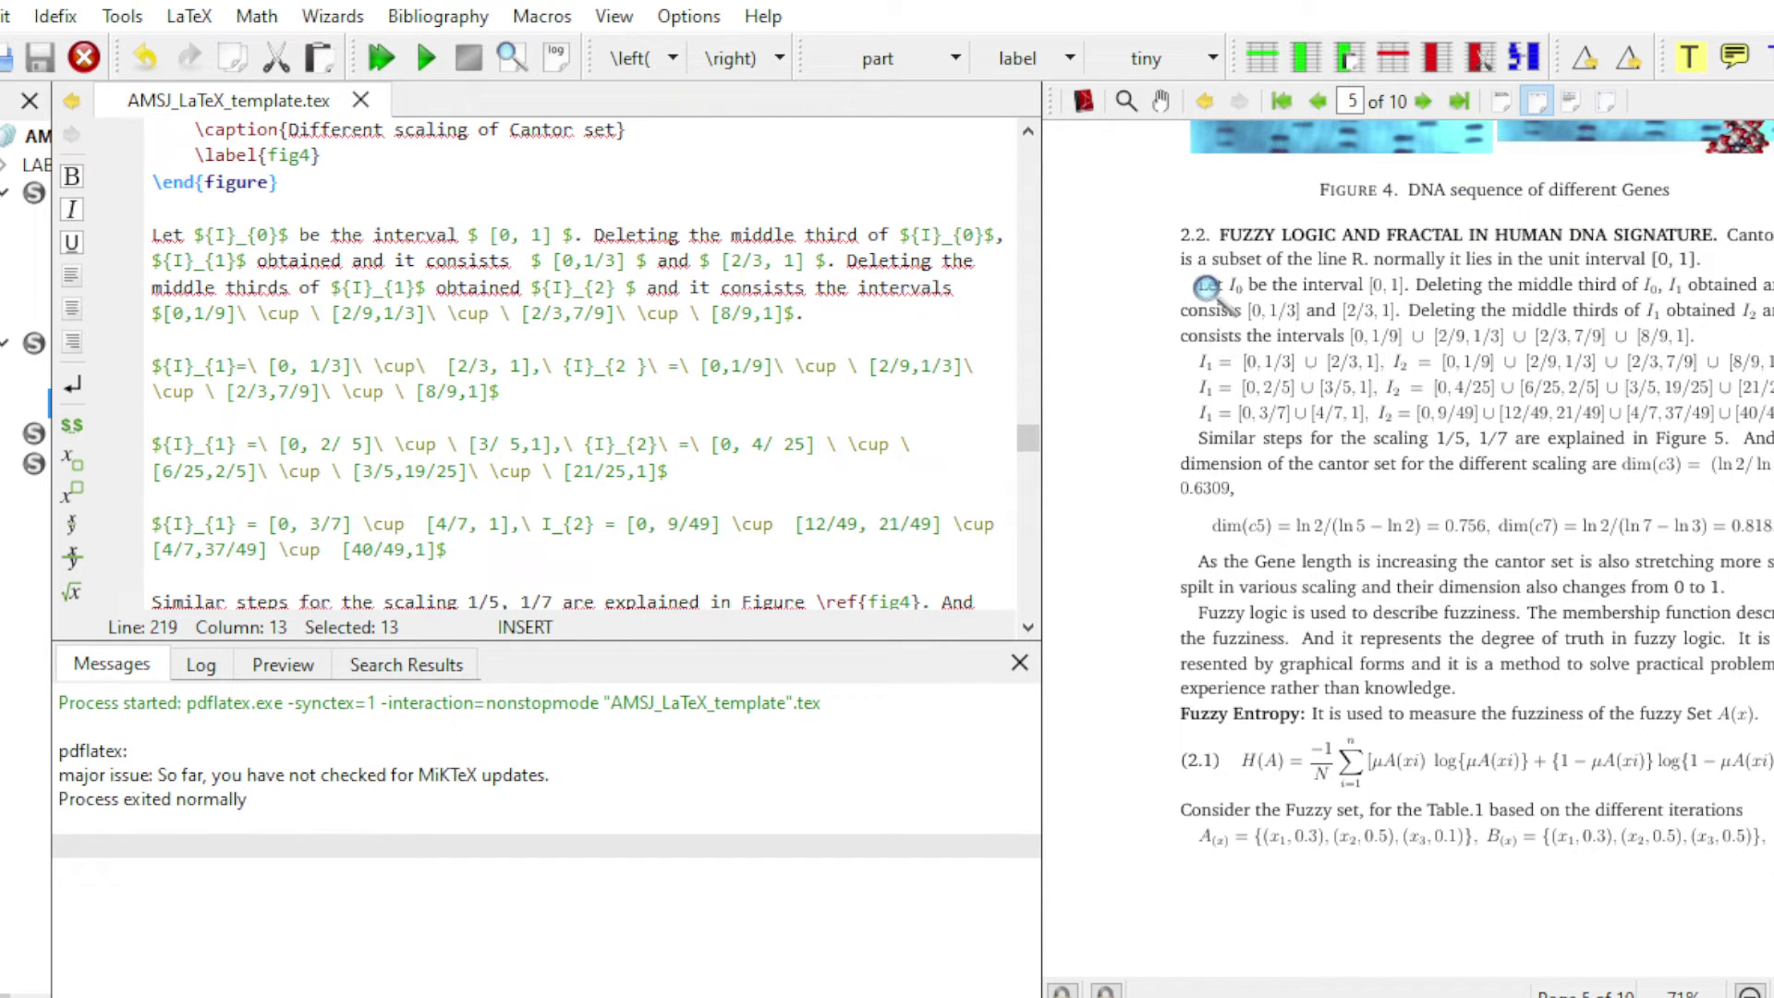
pyautogui.moveTo(1249, 311); pyautogui.dragTo(1253, 313)
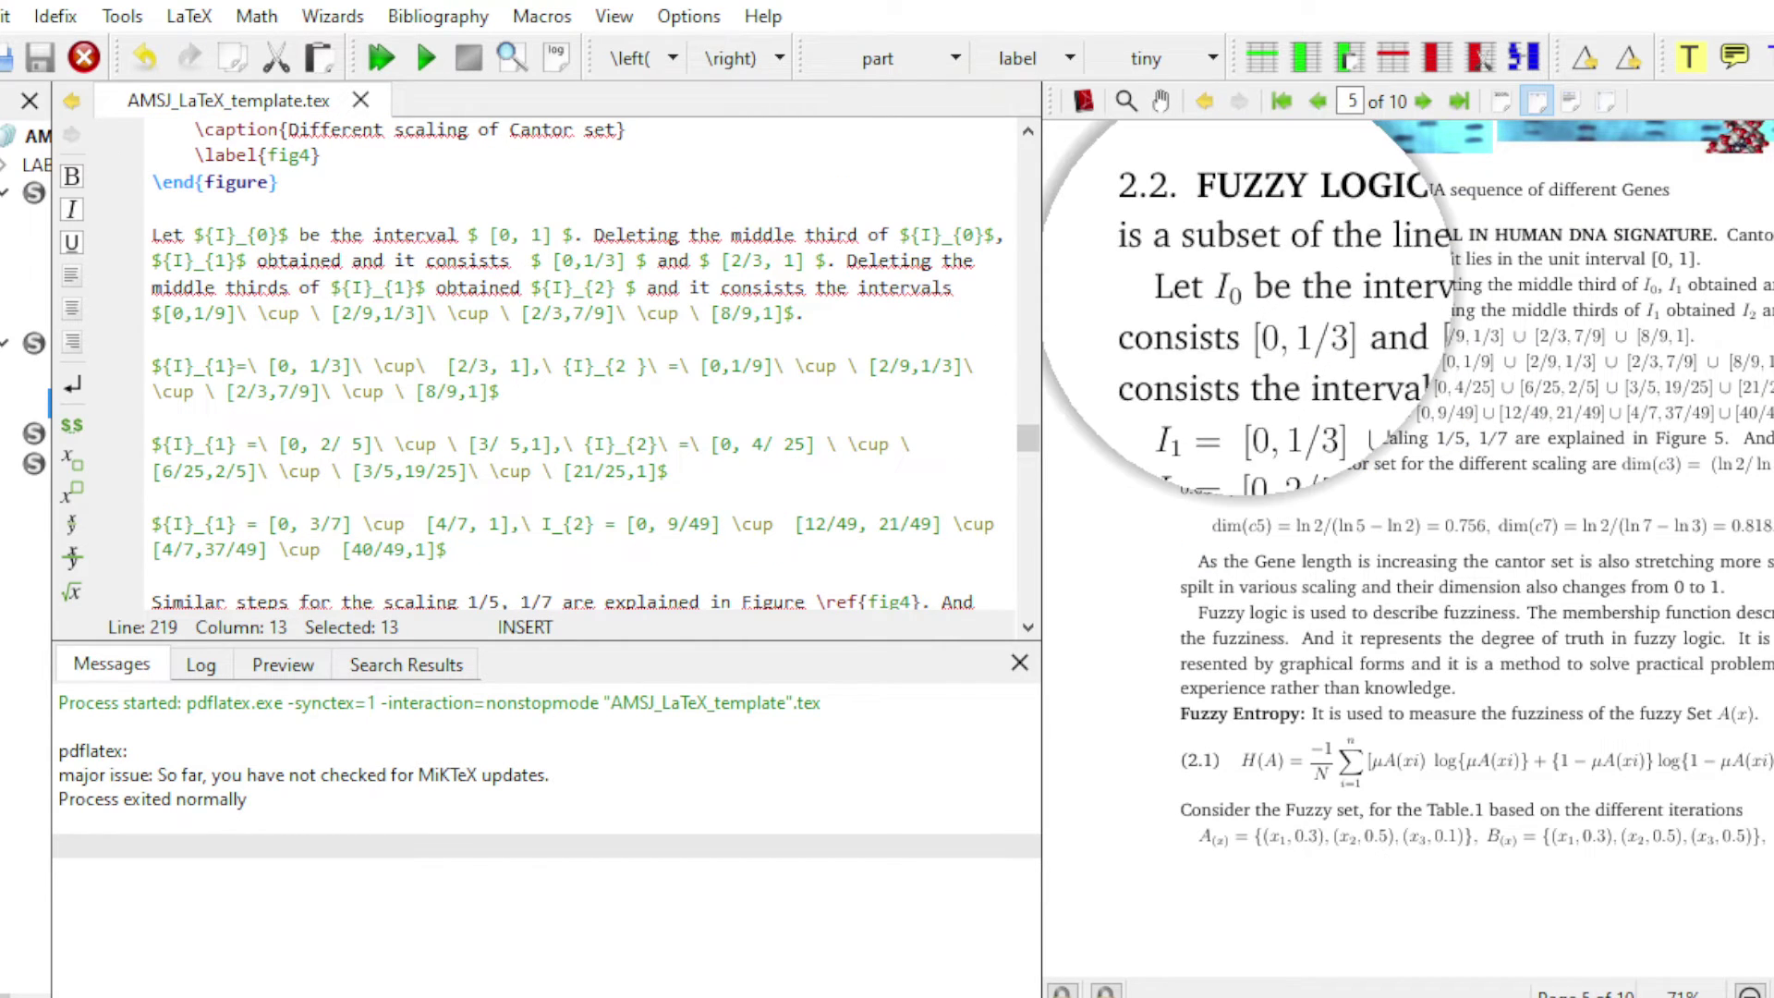
pyautogui.moveTo(1253, 314); pyautogui.dragTo(1132, 314)
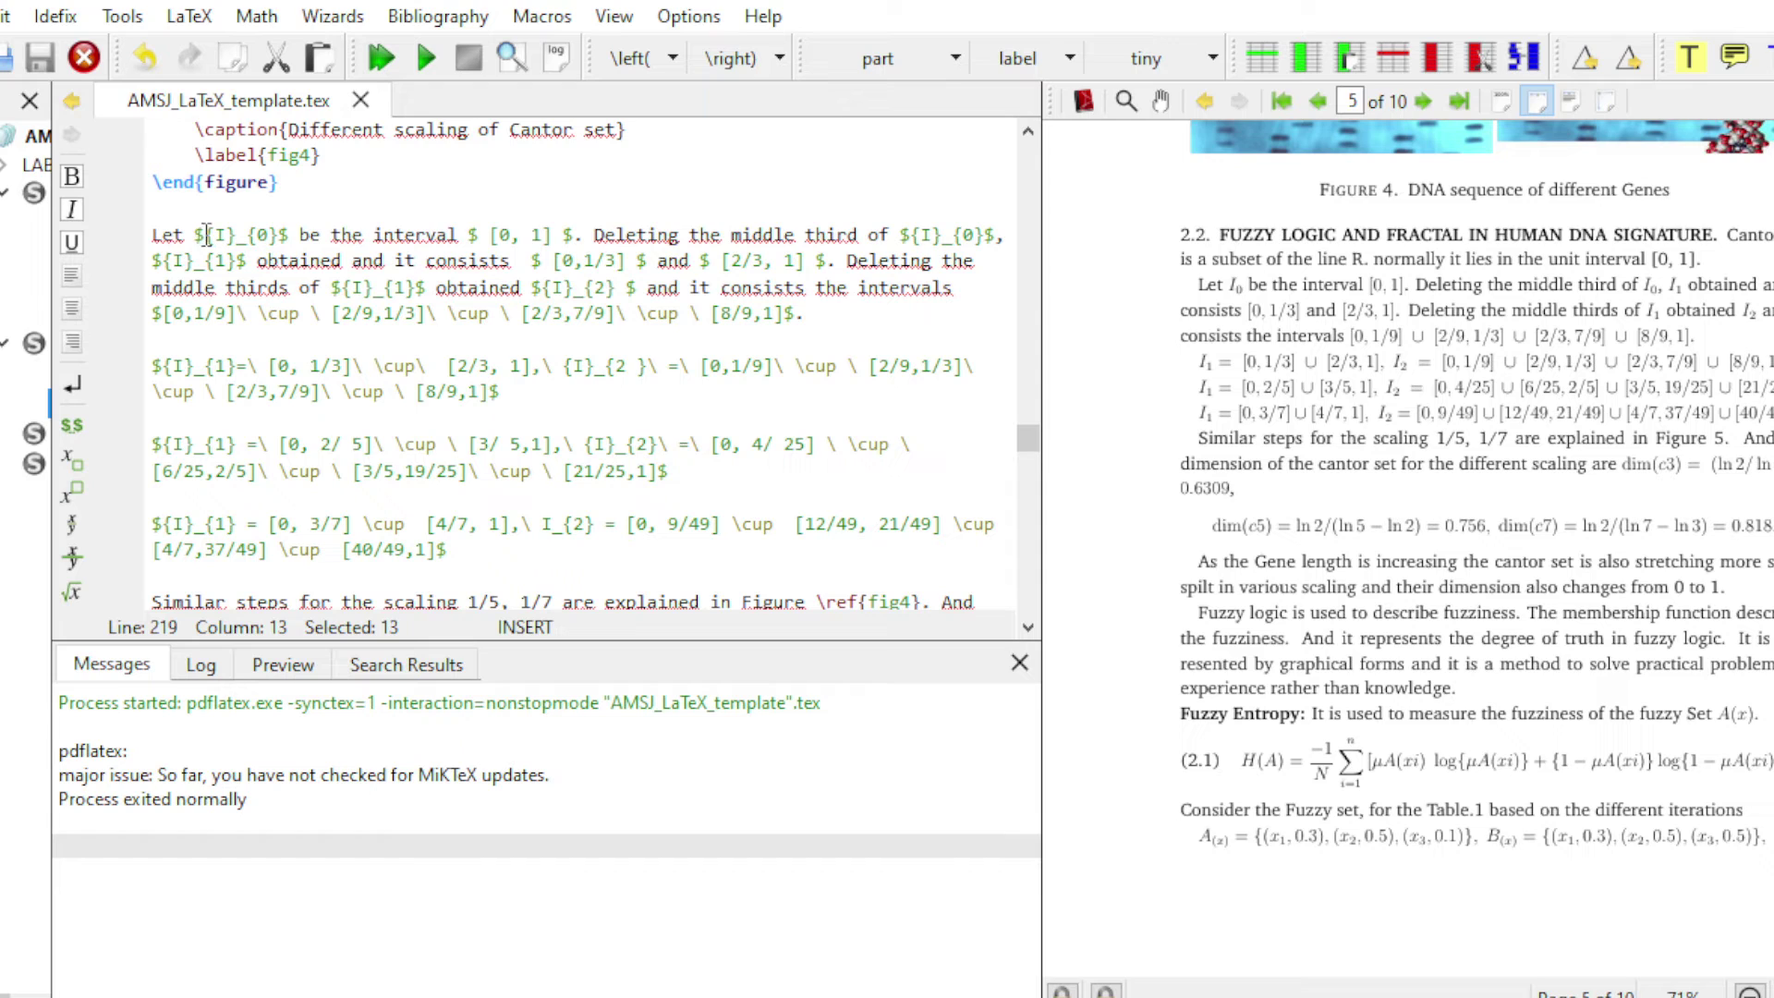
# - Insert the inline formula ${K}_{0} $ after ${I}_{0}$ in the "be the interval" sentence, recompile and inspect it in the preview
pyautogui.click(304, 235)
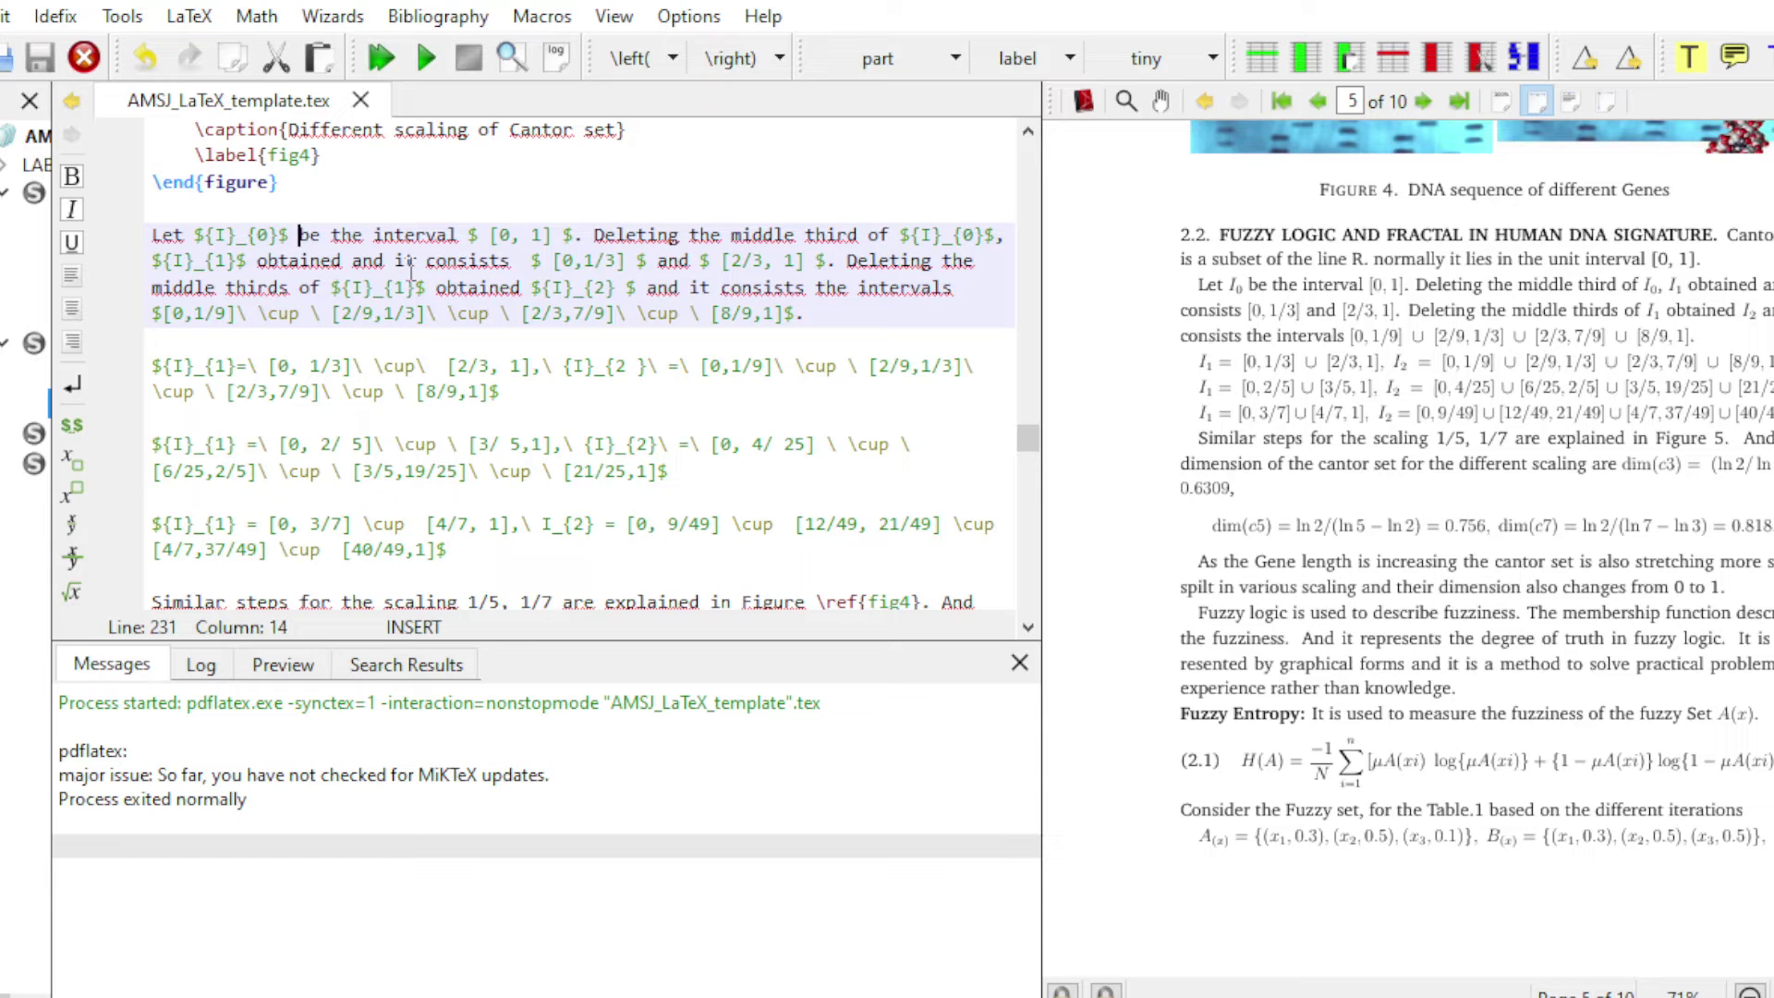
pyautogui.write('$$')
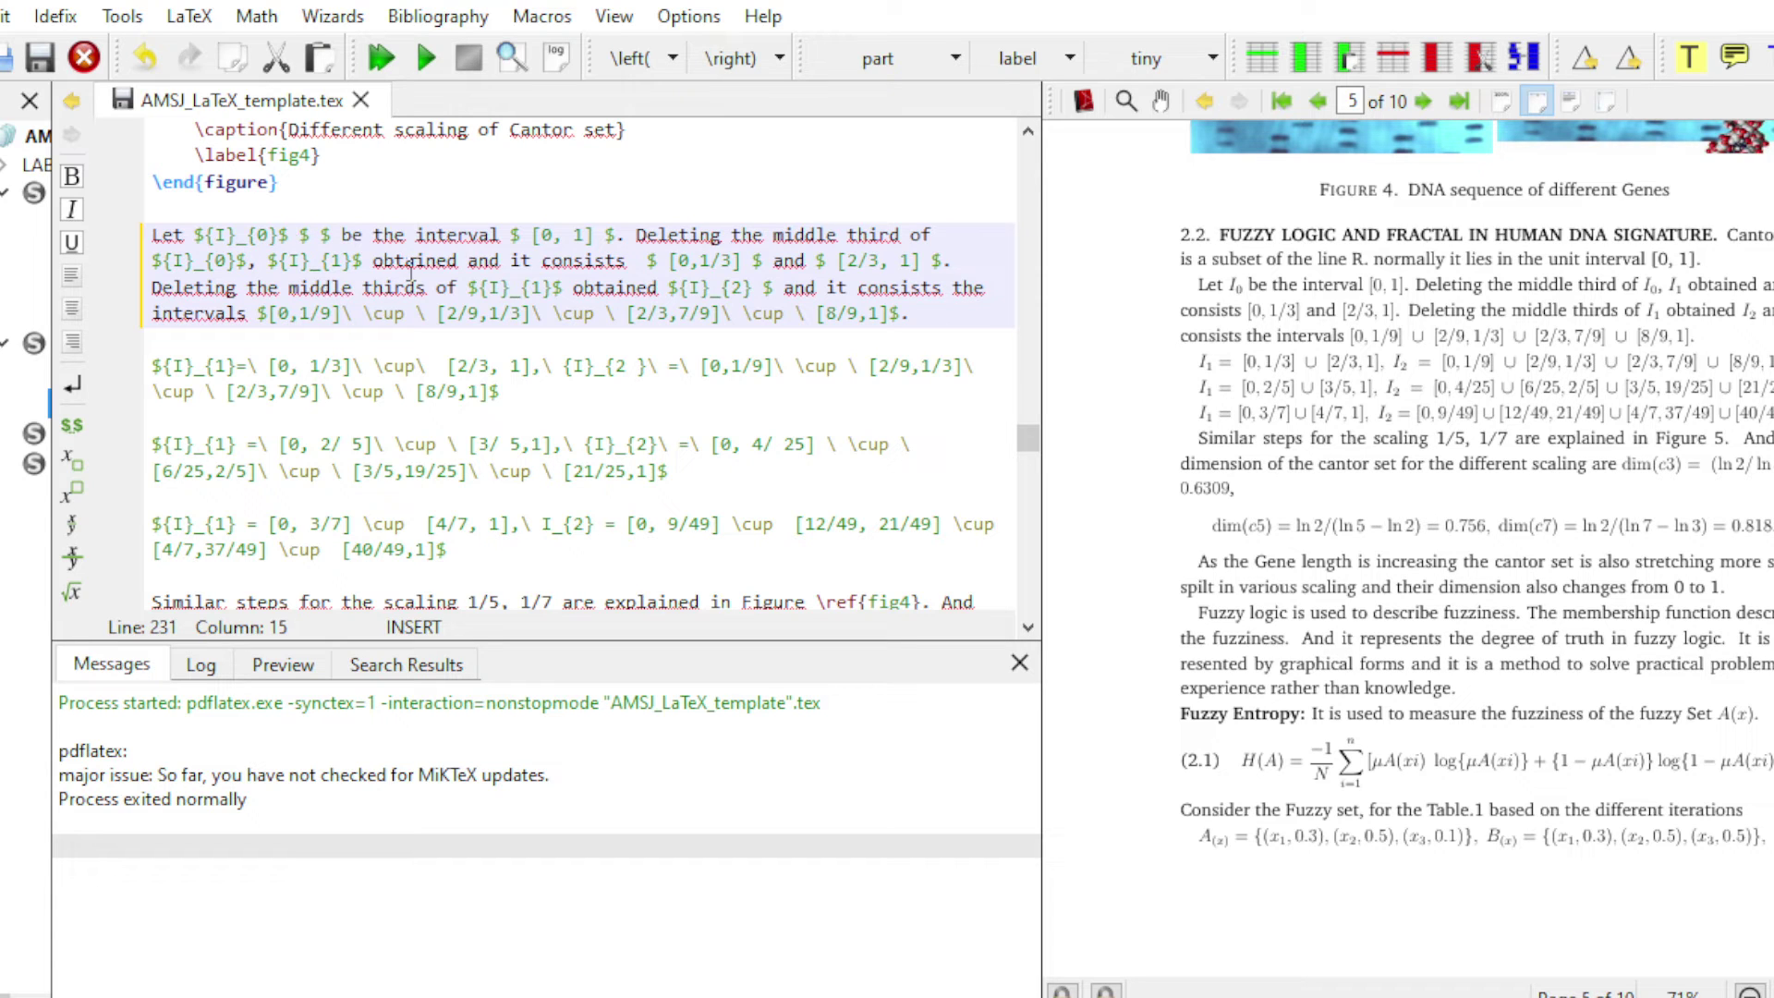
pyautogui.write(' {')
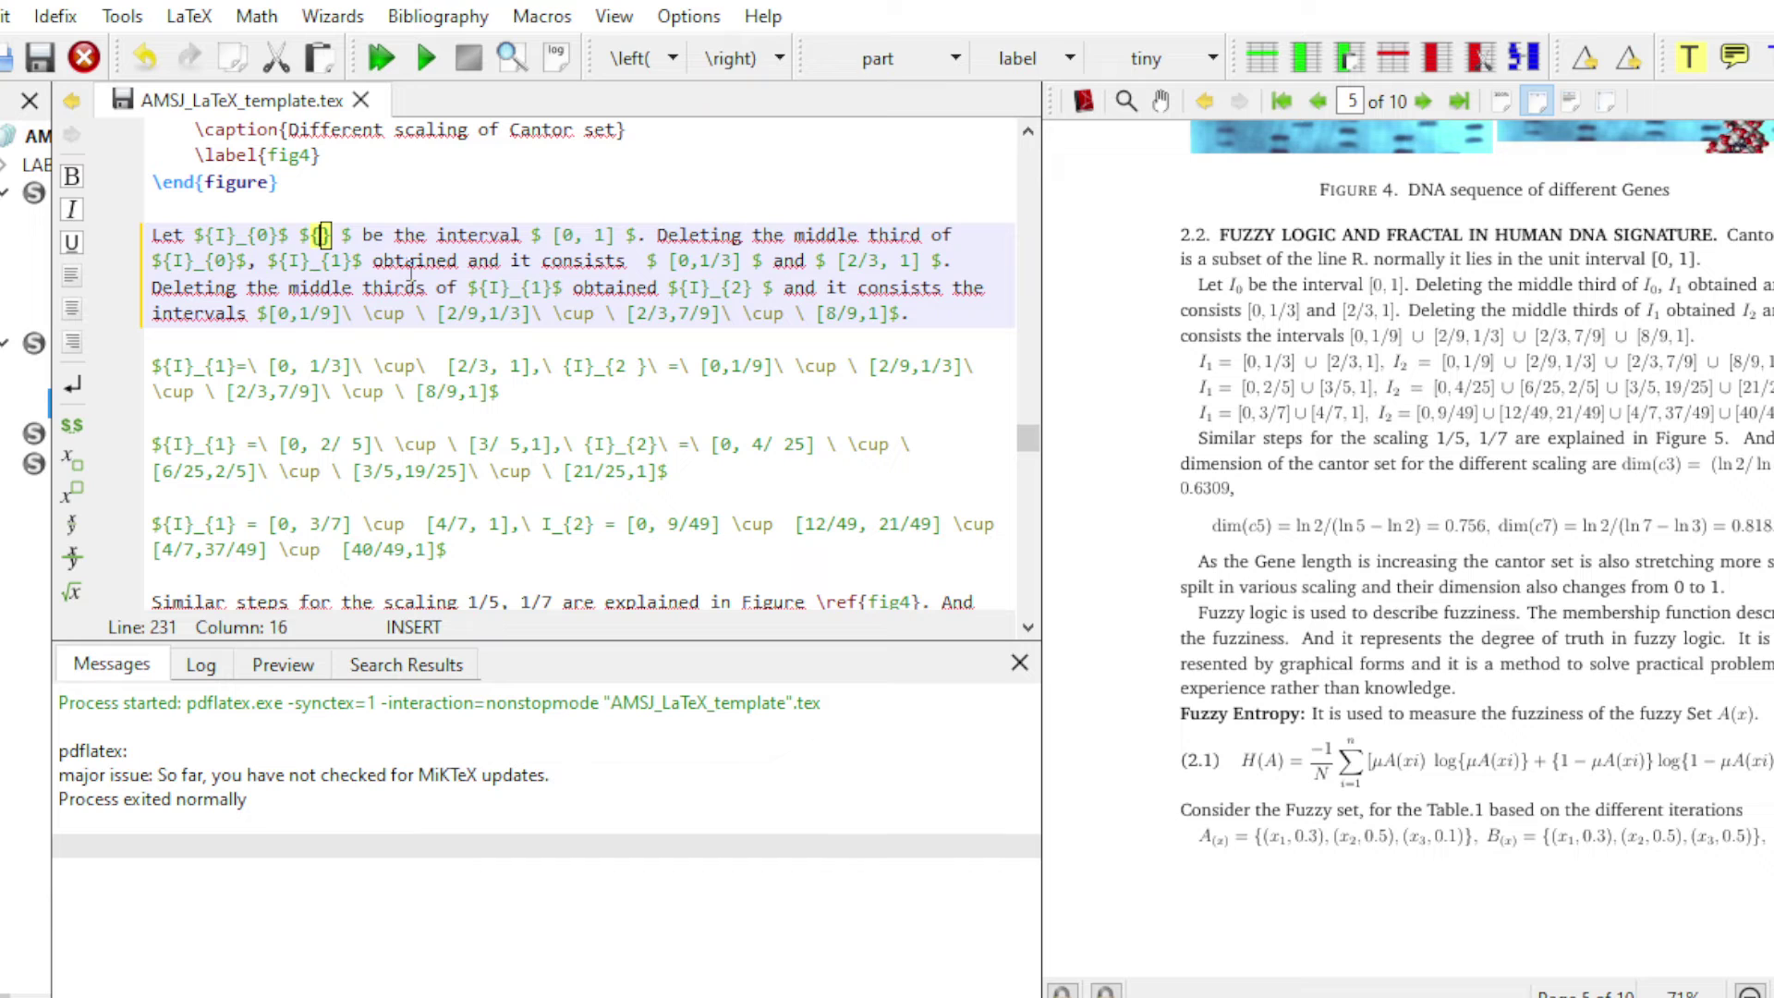
pyautogui.write('K')
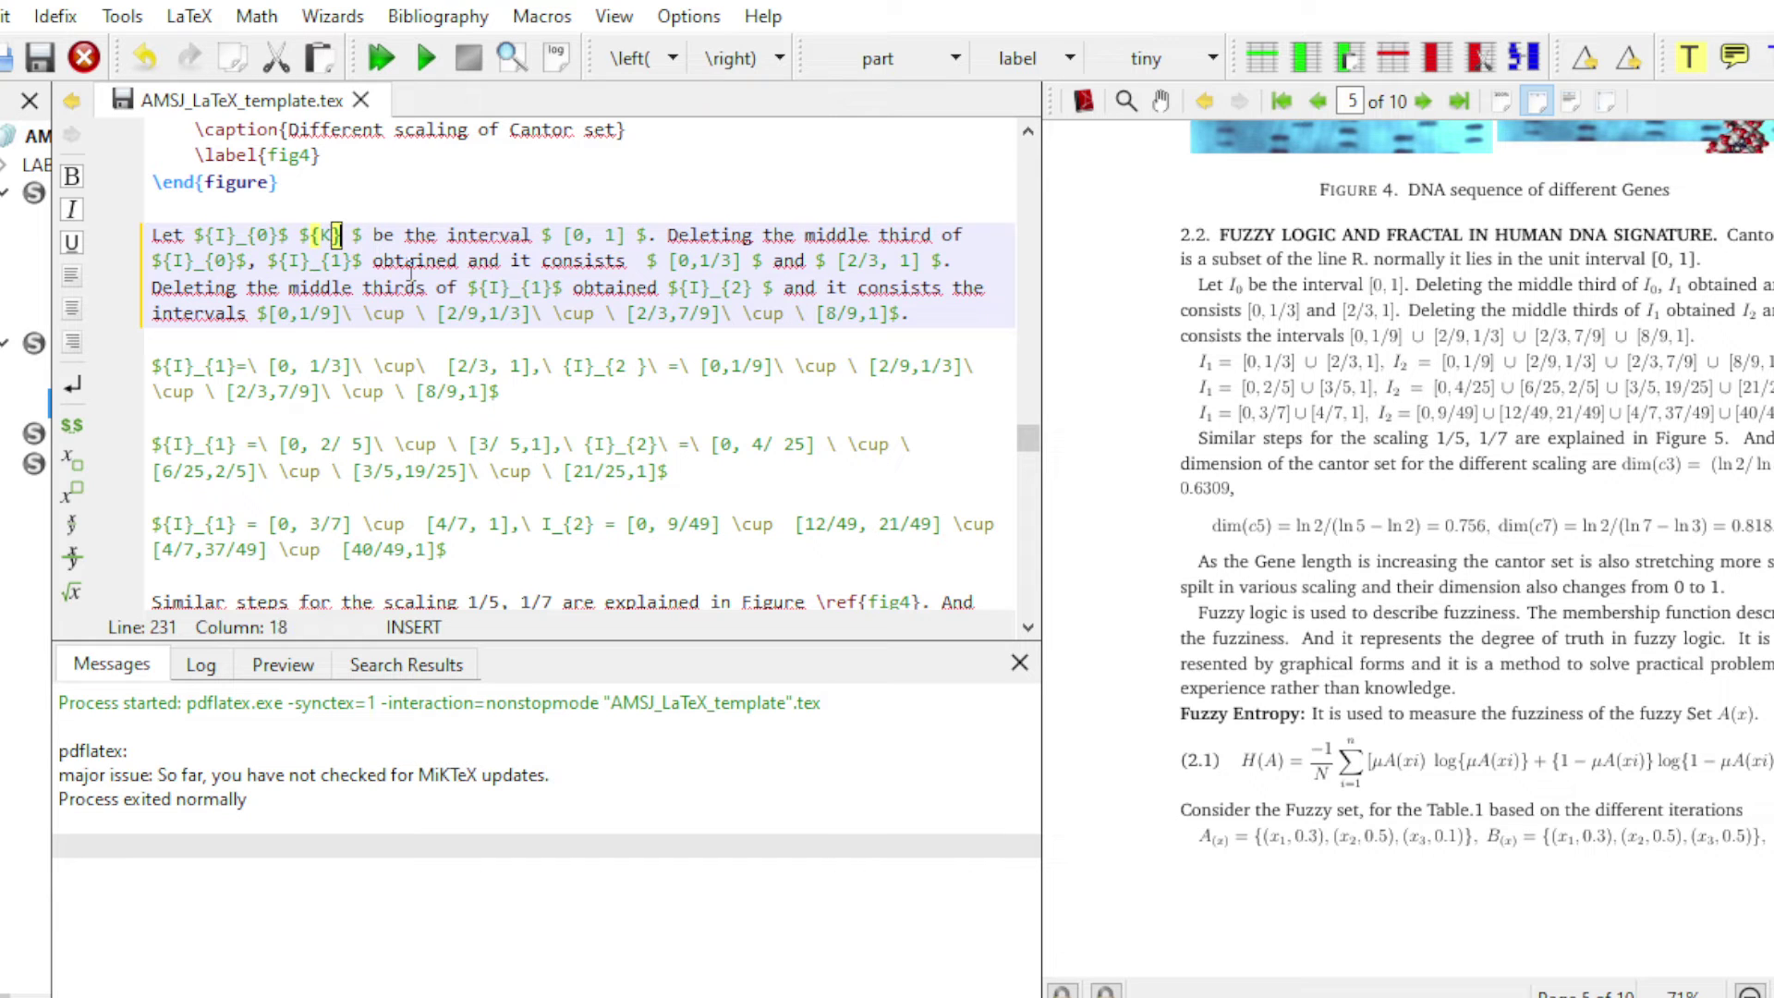
pyautogui.write('_{')
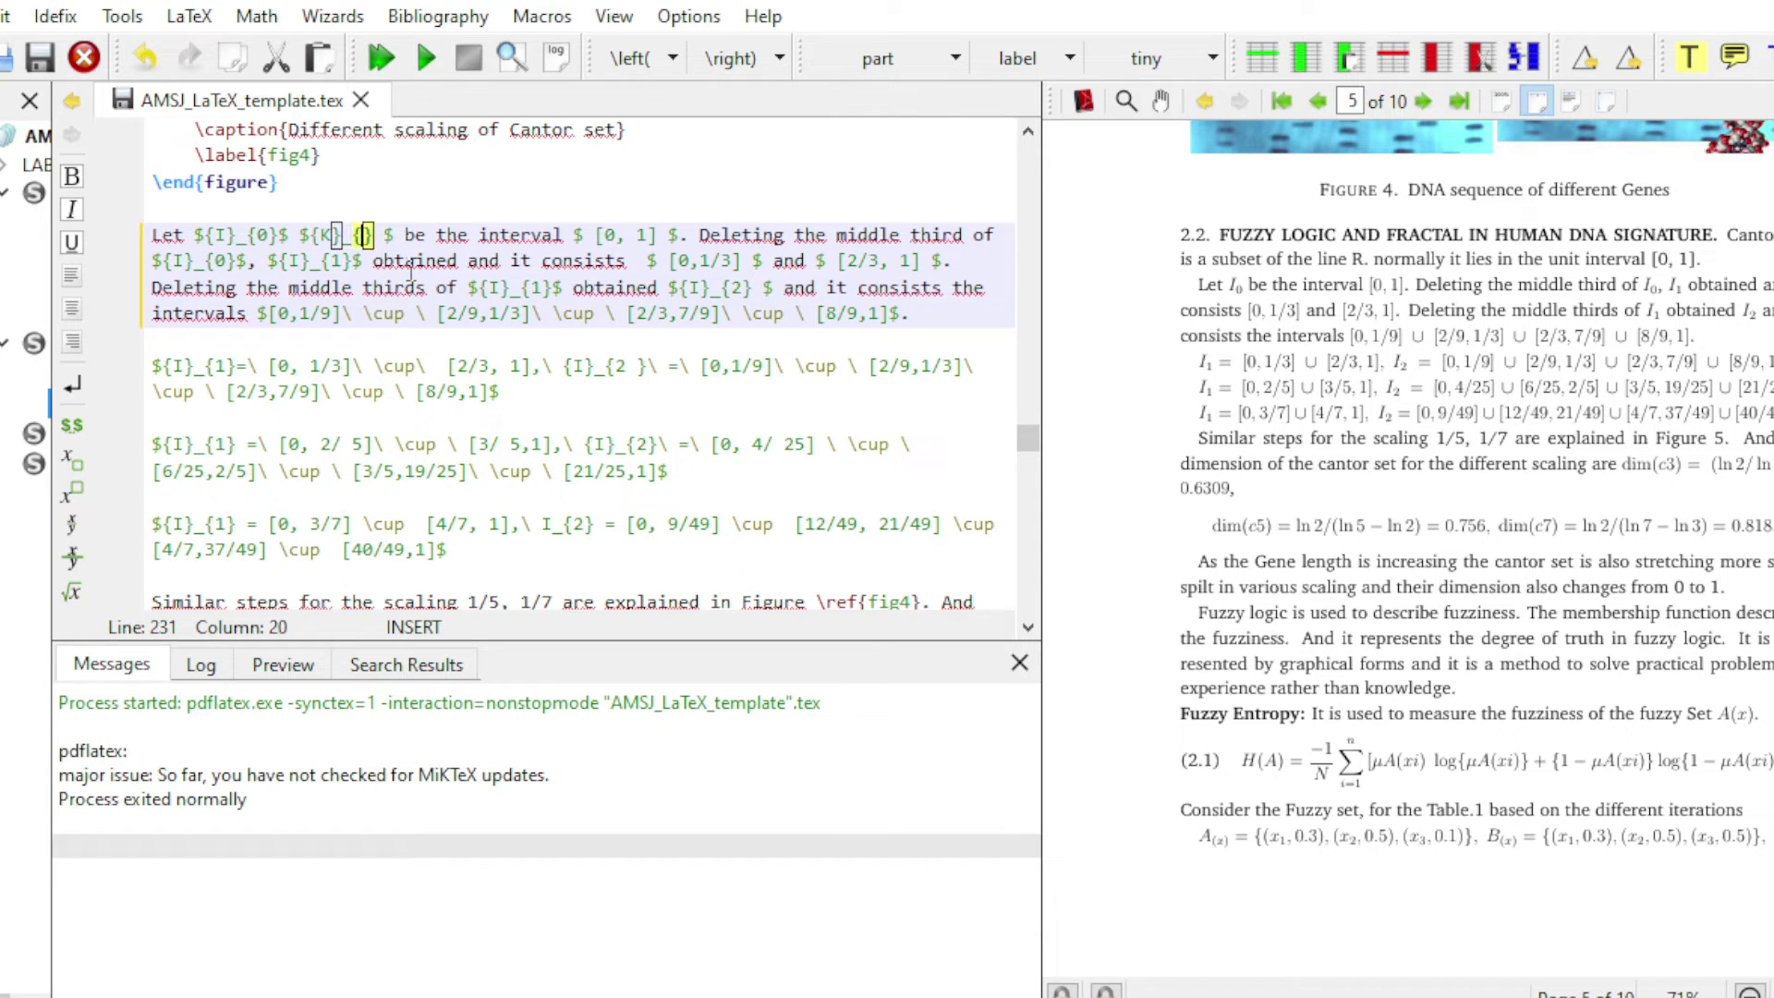
pyautogui.write('0')
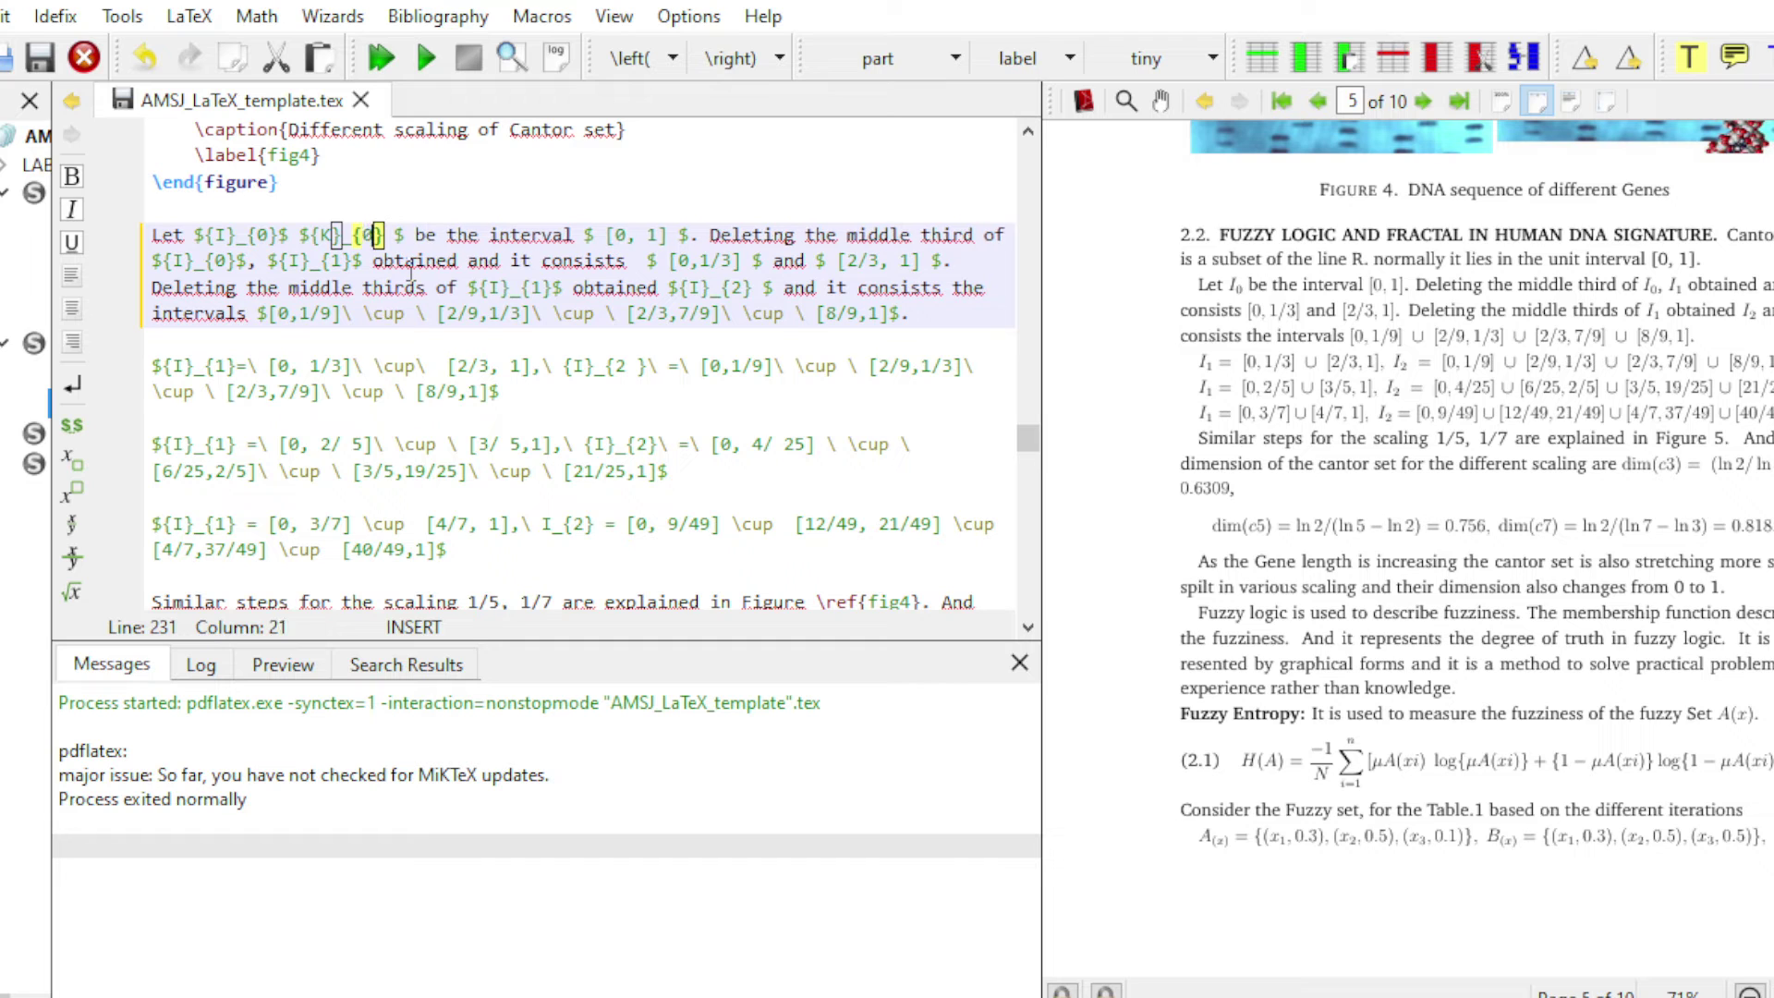
pyautogui.click(426, 59)
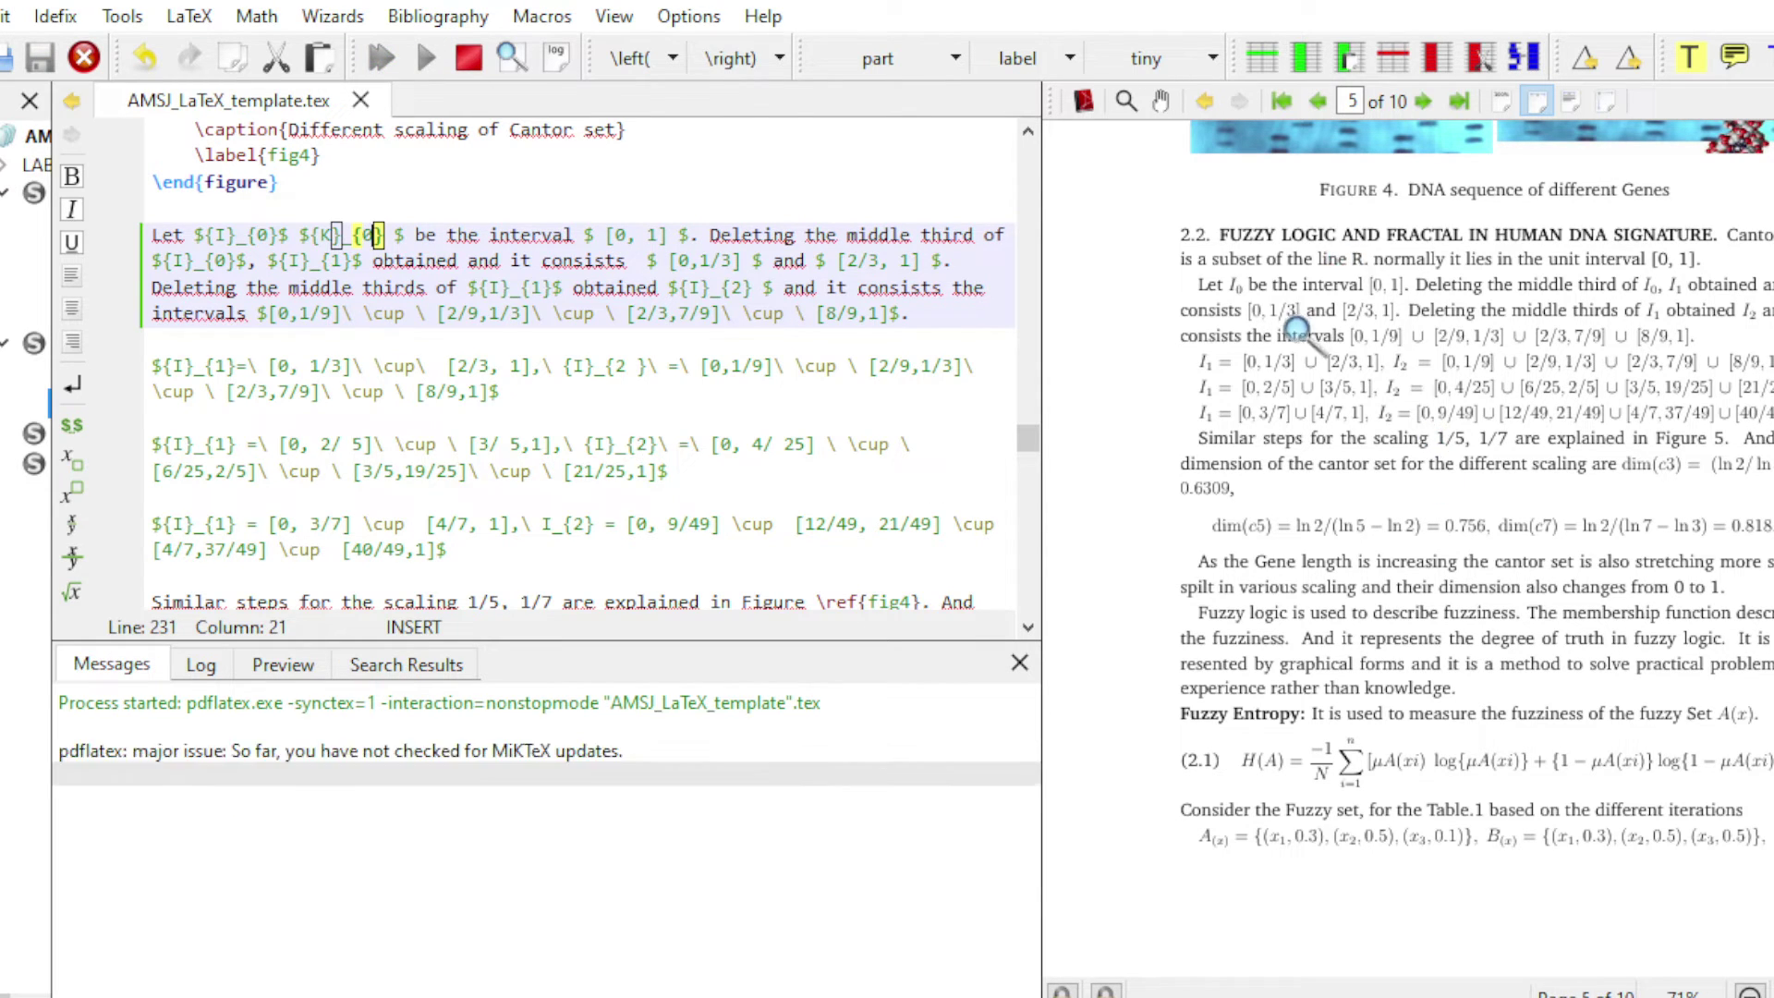
pyautogui.click(1264, 301)
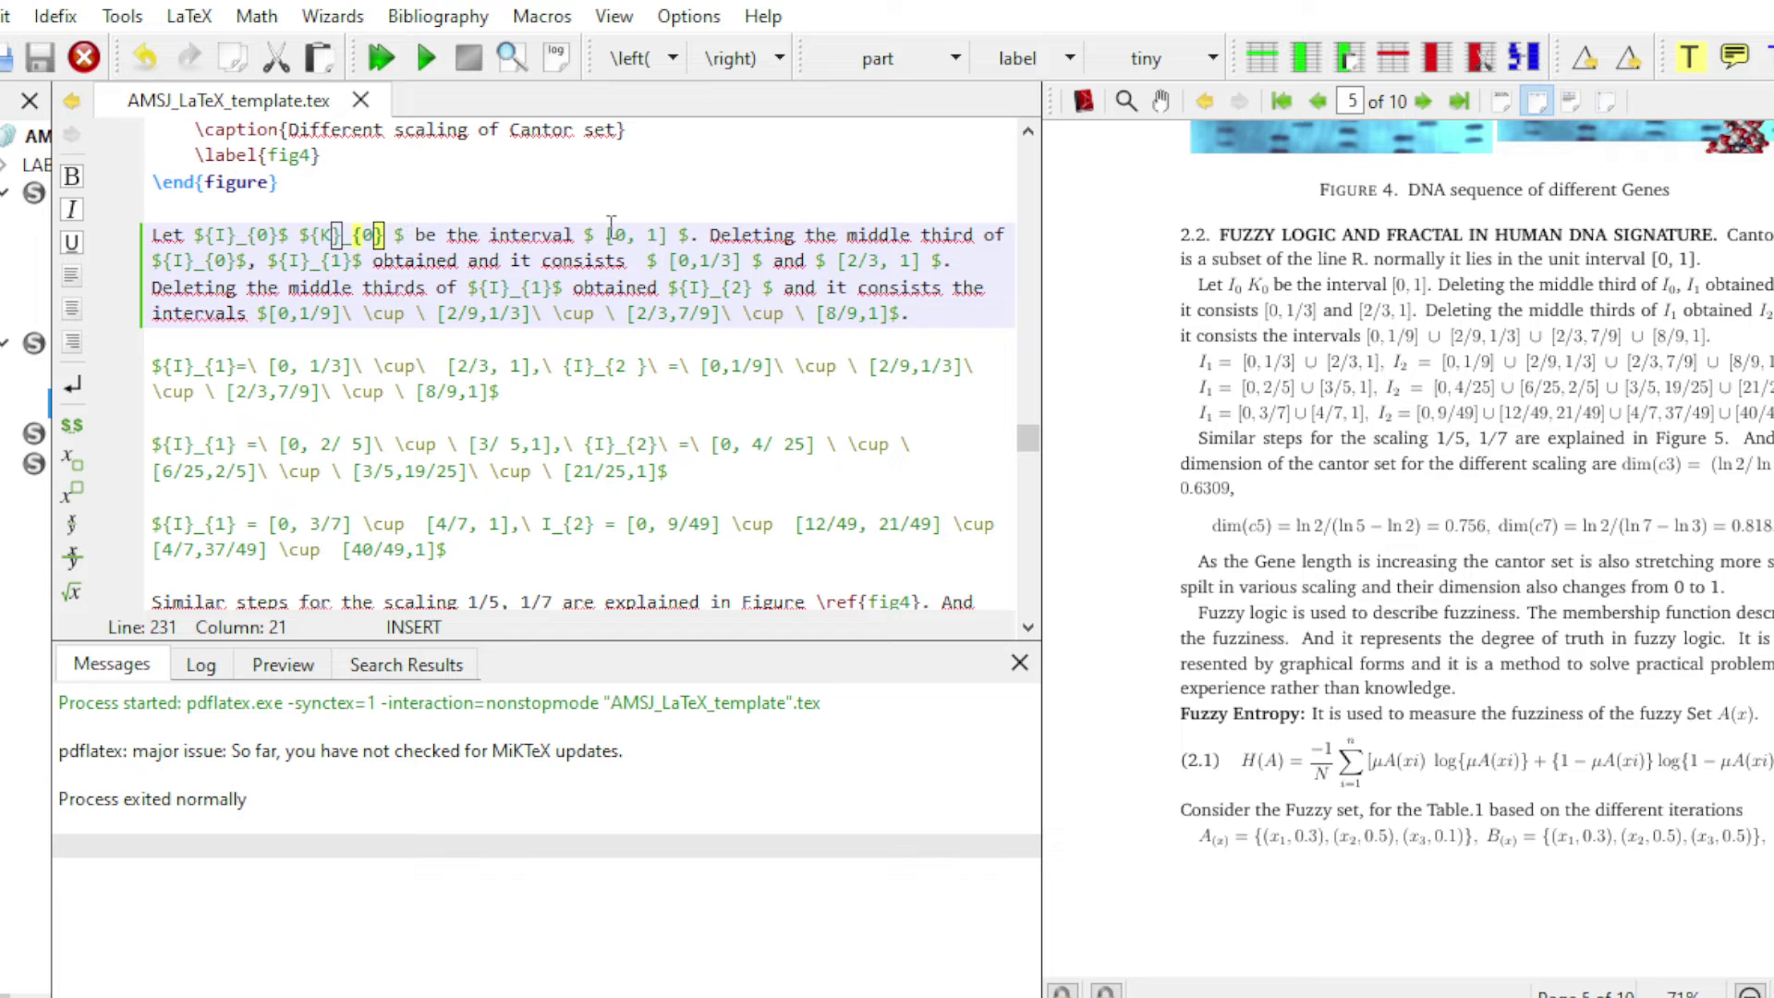
# - Inspect the inline [0, 1] interval formula and highlight the first standalone ${I}_{1} formula below that paragraph
pyautogui.click(686, 237)
pyautogui.click(1668, 267)
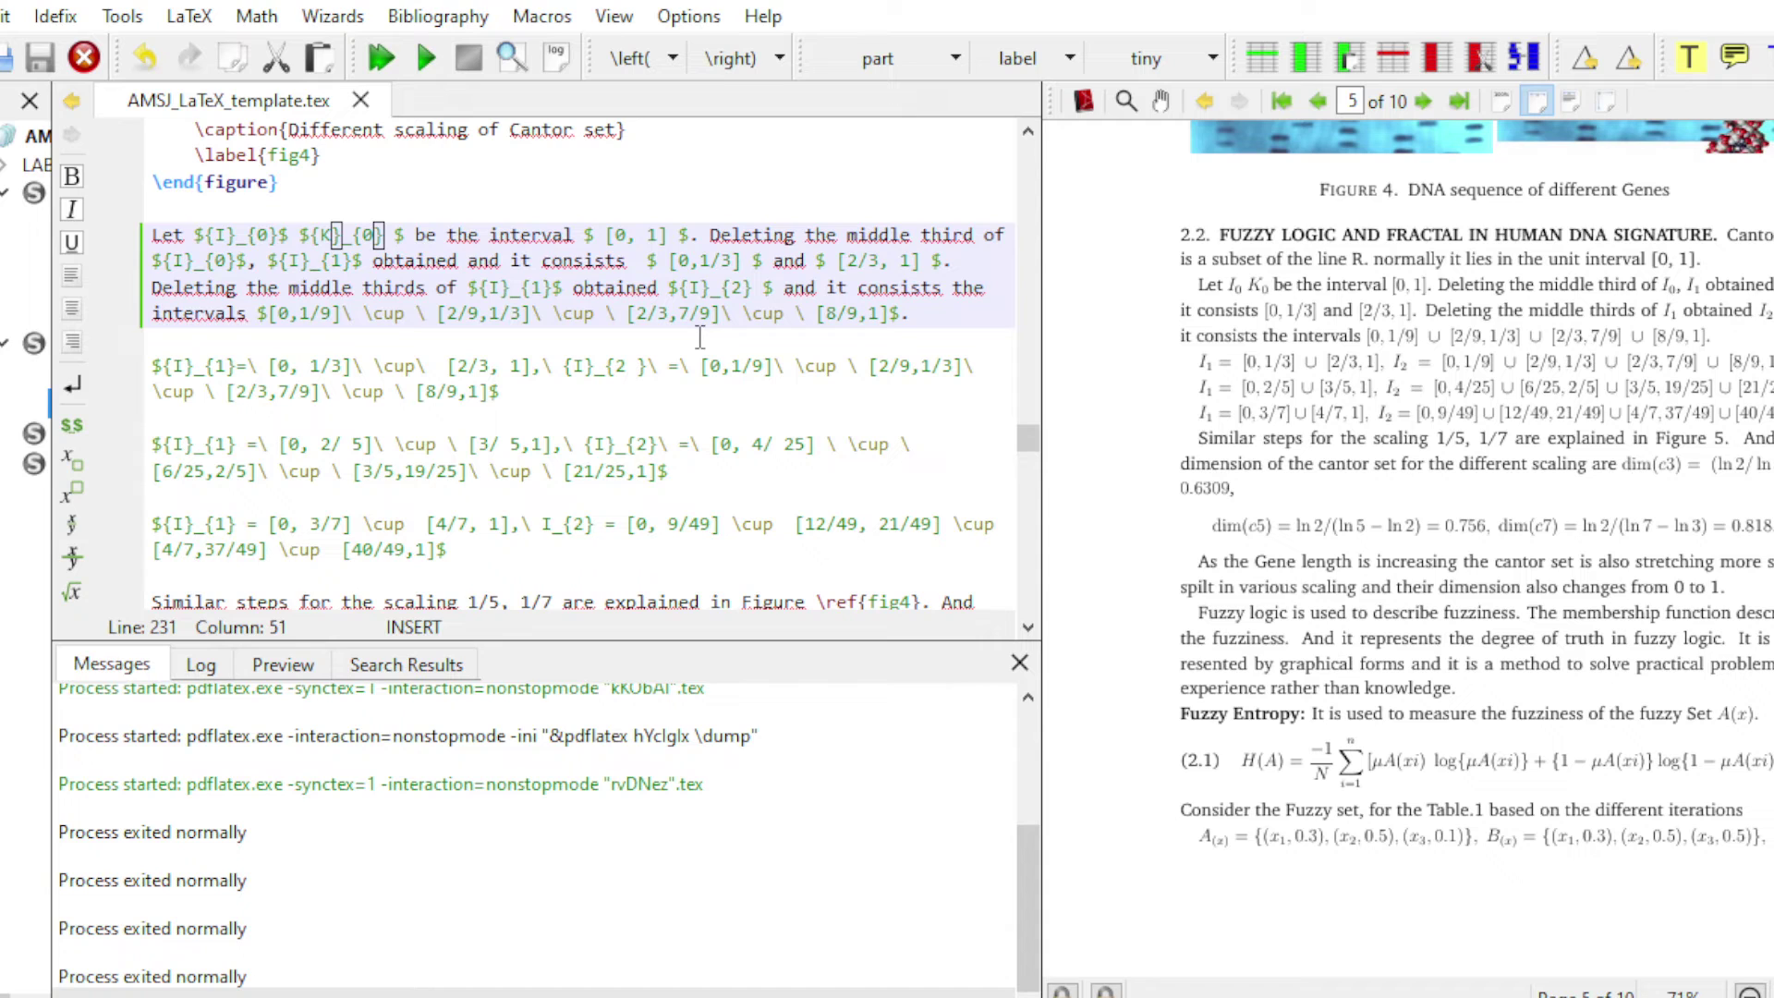
pyautogui.scroll(-1, 700, 338)
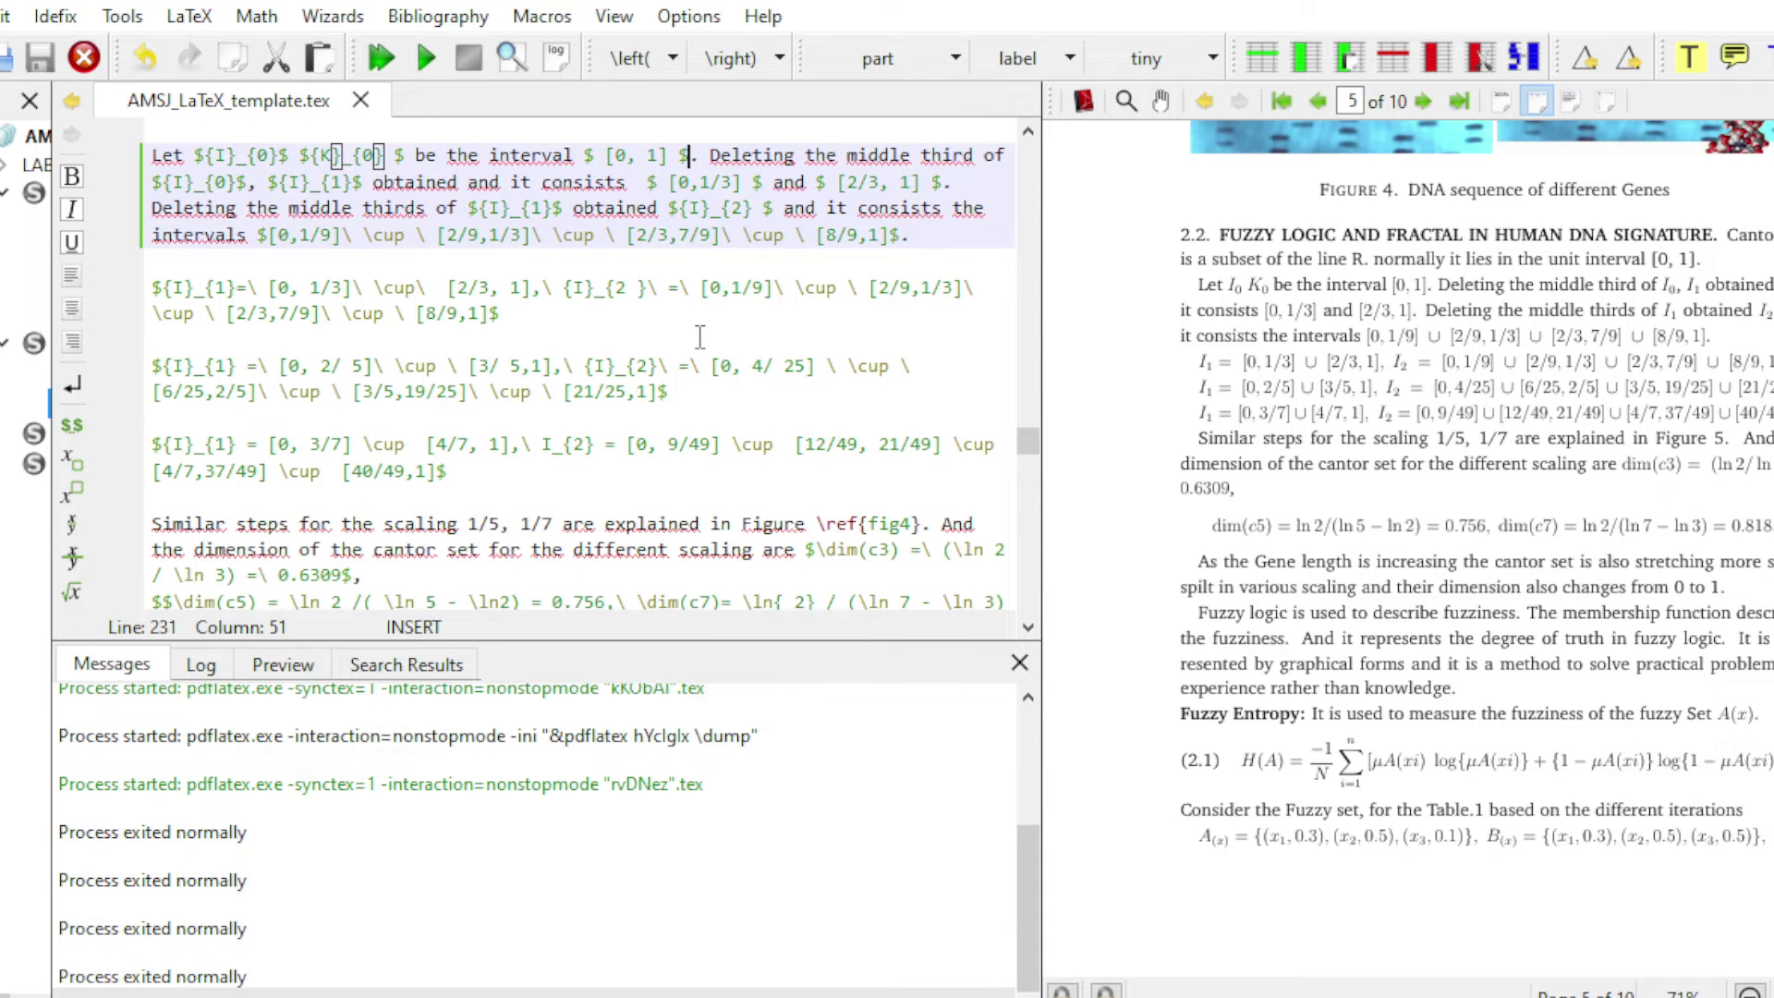
pyautogui.moveTo(153, 287); pyautogui.dragTo(502, 315)
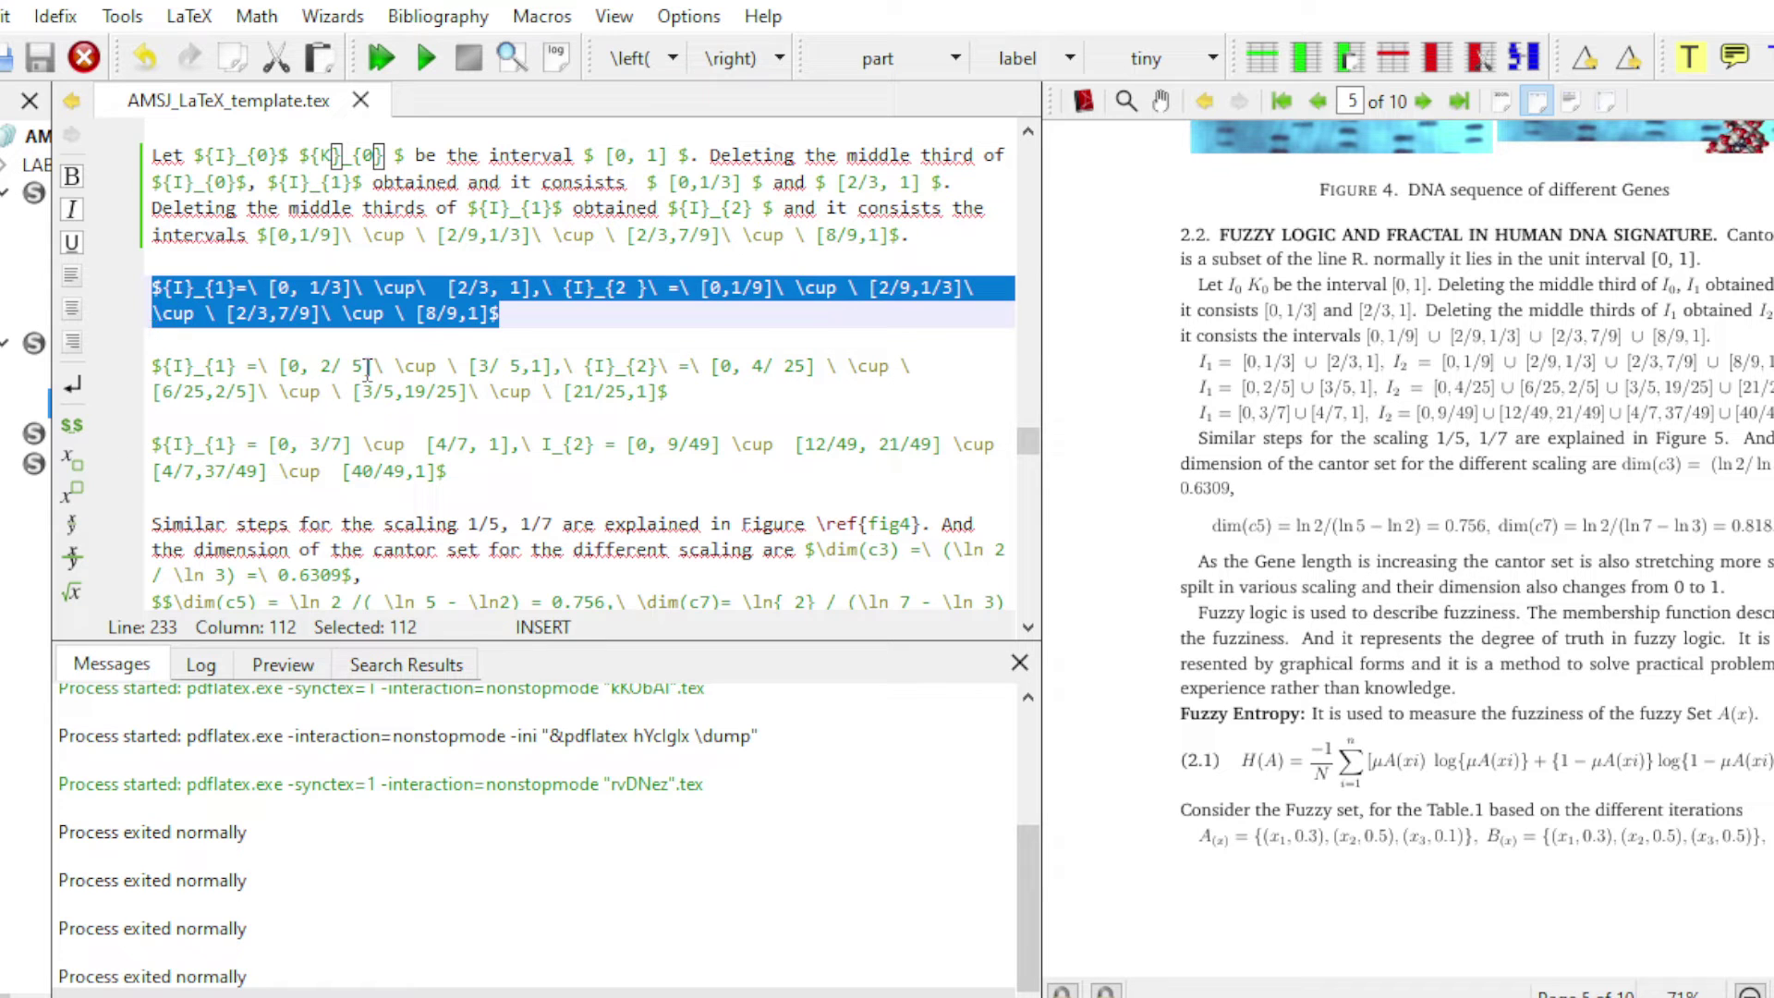
# - Review the source from the interval formulas through the table1 and fig5 environments to the Fuzzy Entropy equation
pyautogui.scroll(-2, 367, 369)
pyautogui.scroll(-2, 367, 370)
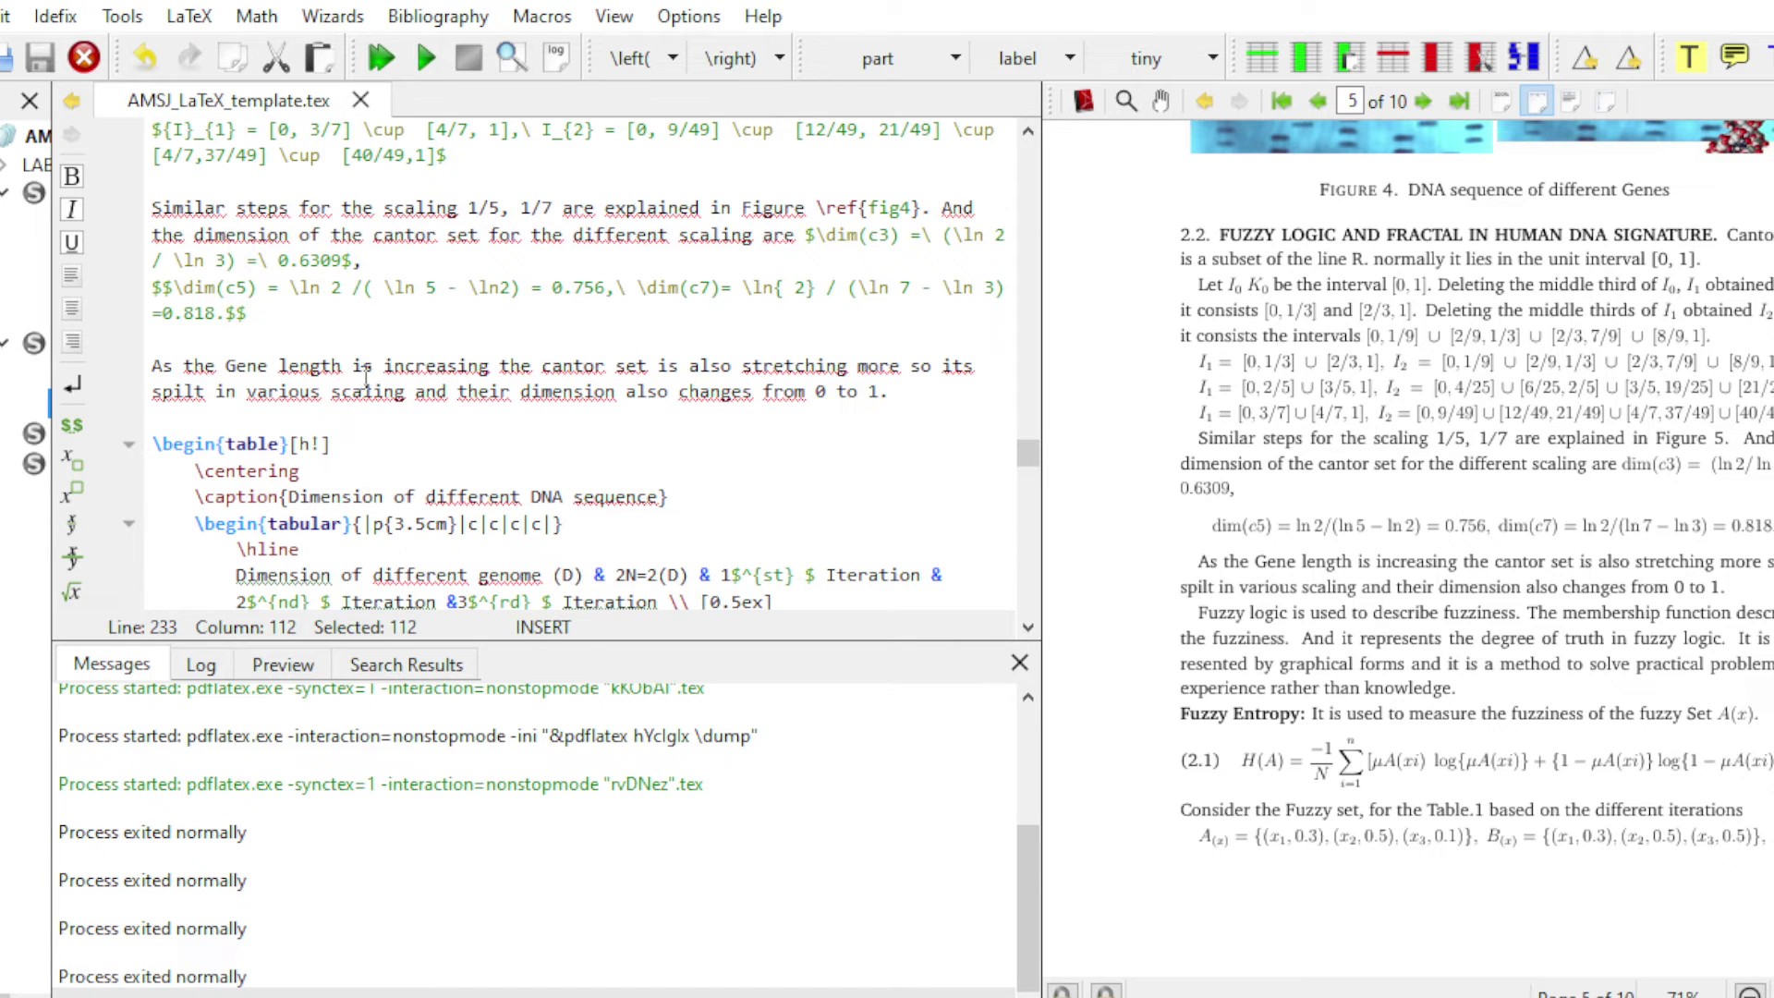
pyautogui.scroll(-2, 367, 379)
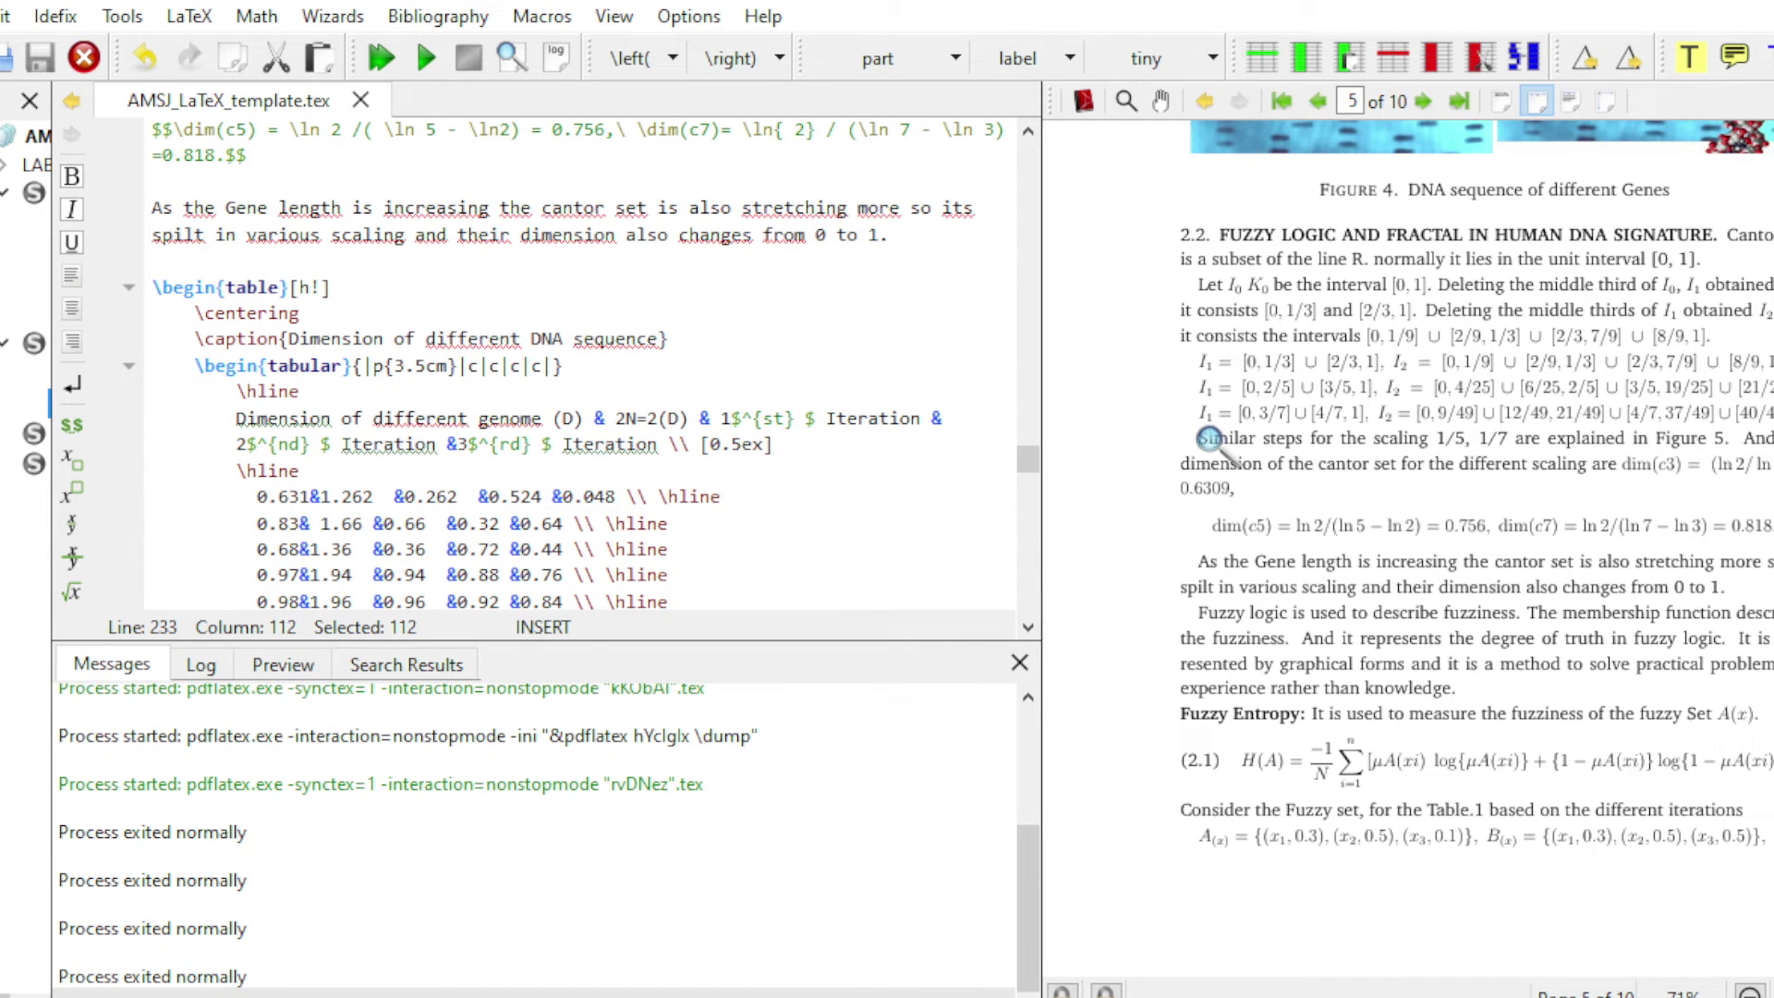
pyautogui.scroll(-5, 1229, 448)
pyautogui.scroll(3, 1232, 448)
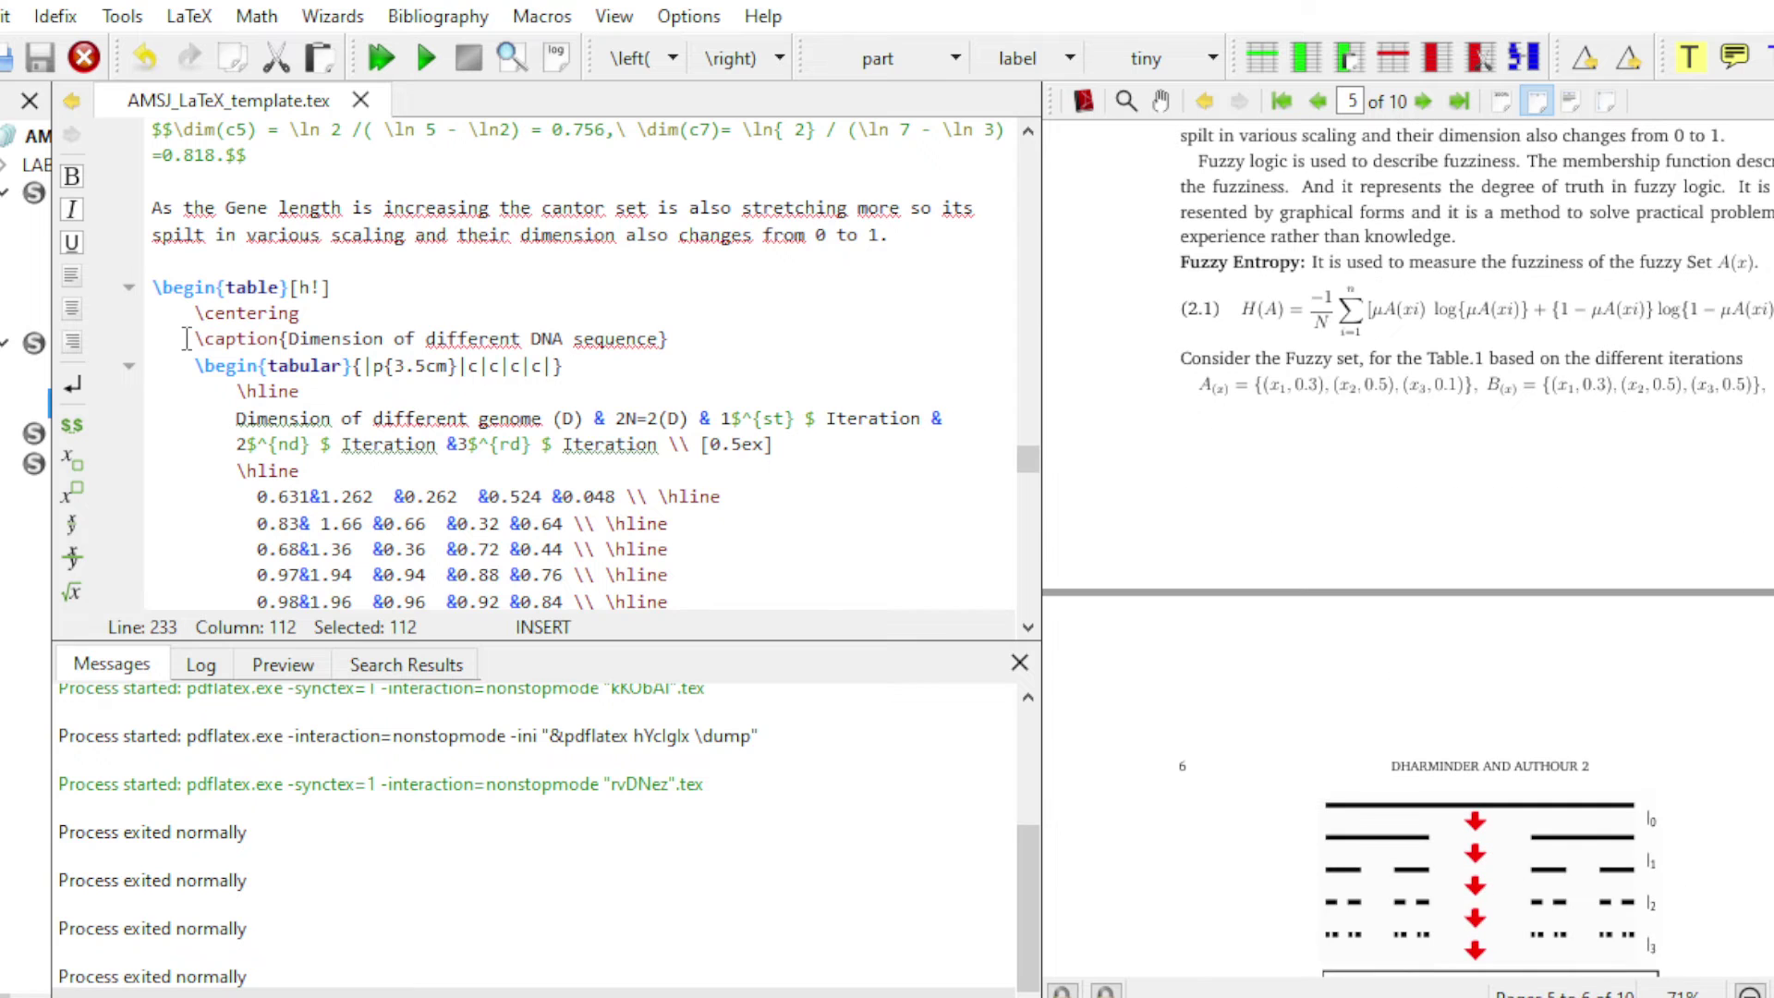
pyautogui.scroll(5, 456, 404)
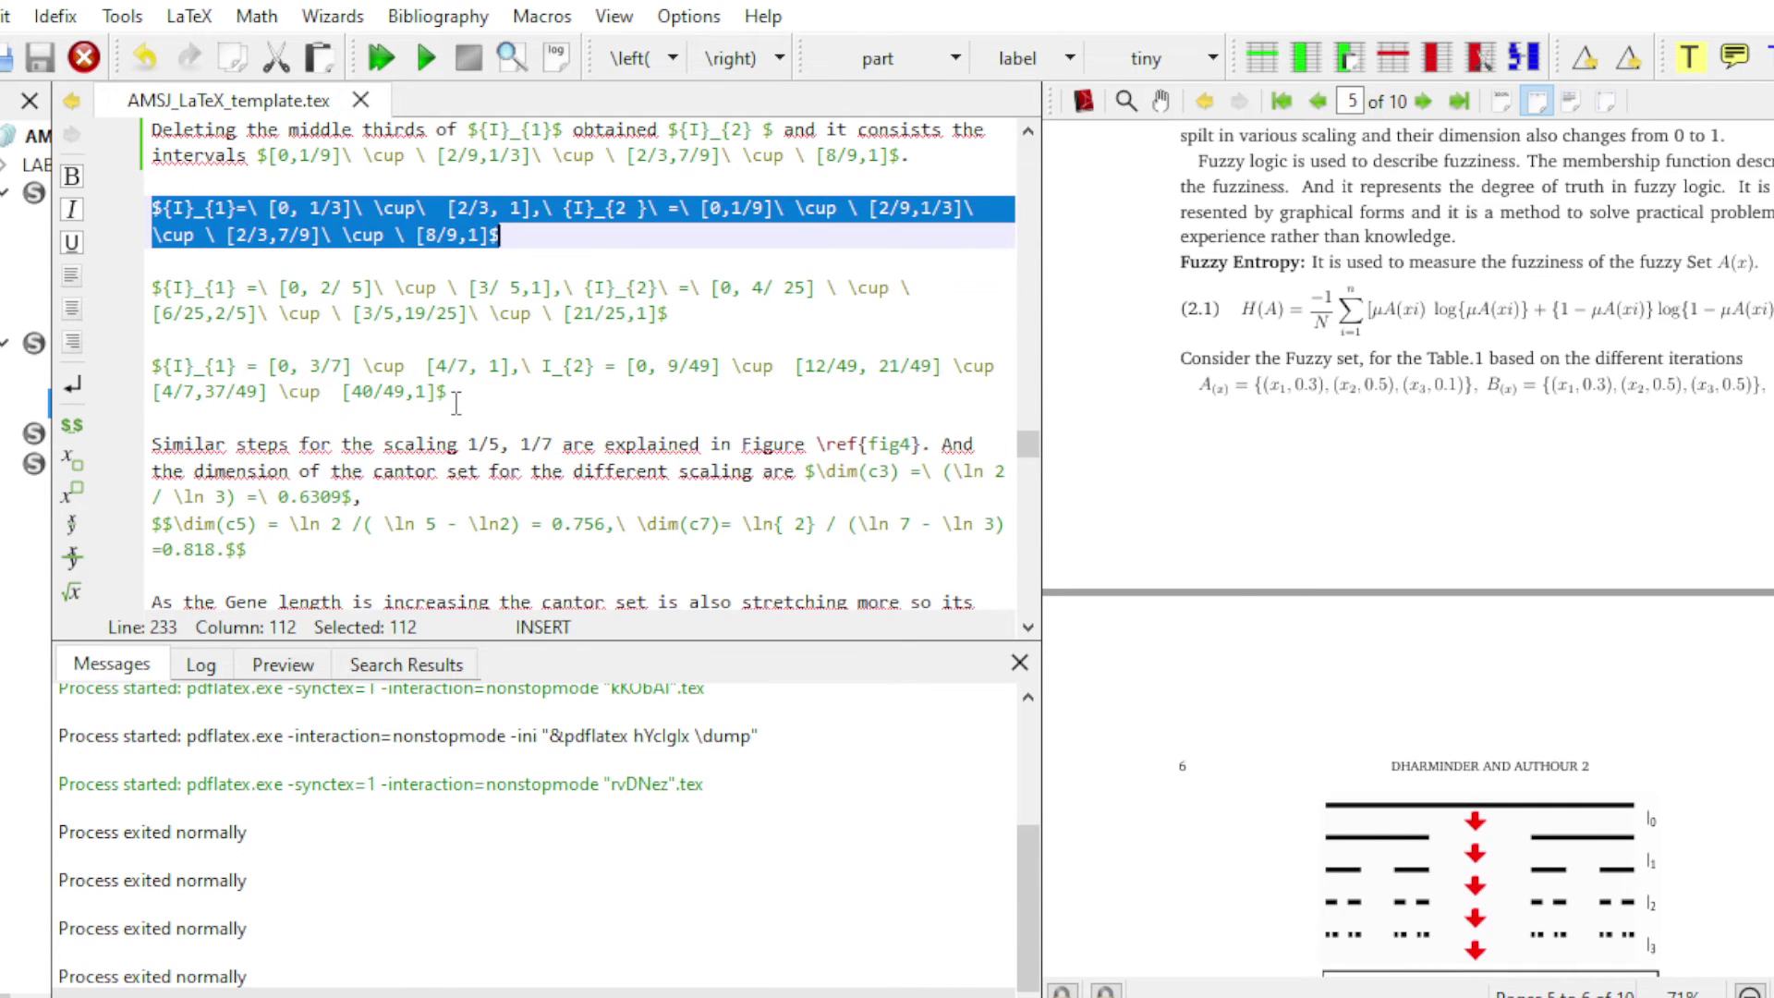
pyautogui.scroll(3, 455, 404)
pyautogui.scroll(-7, 455, 404)
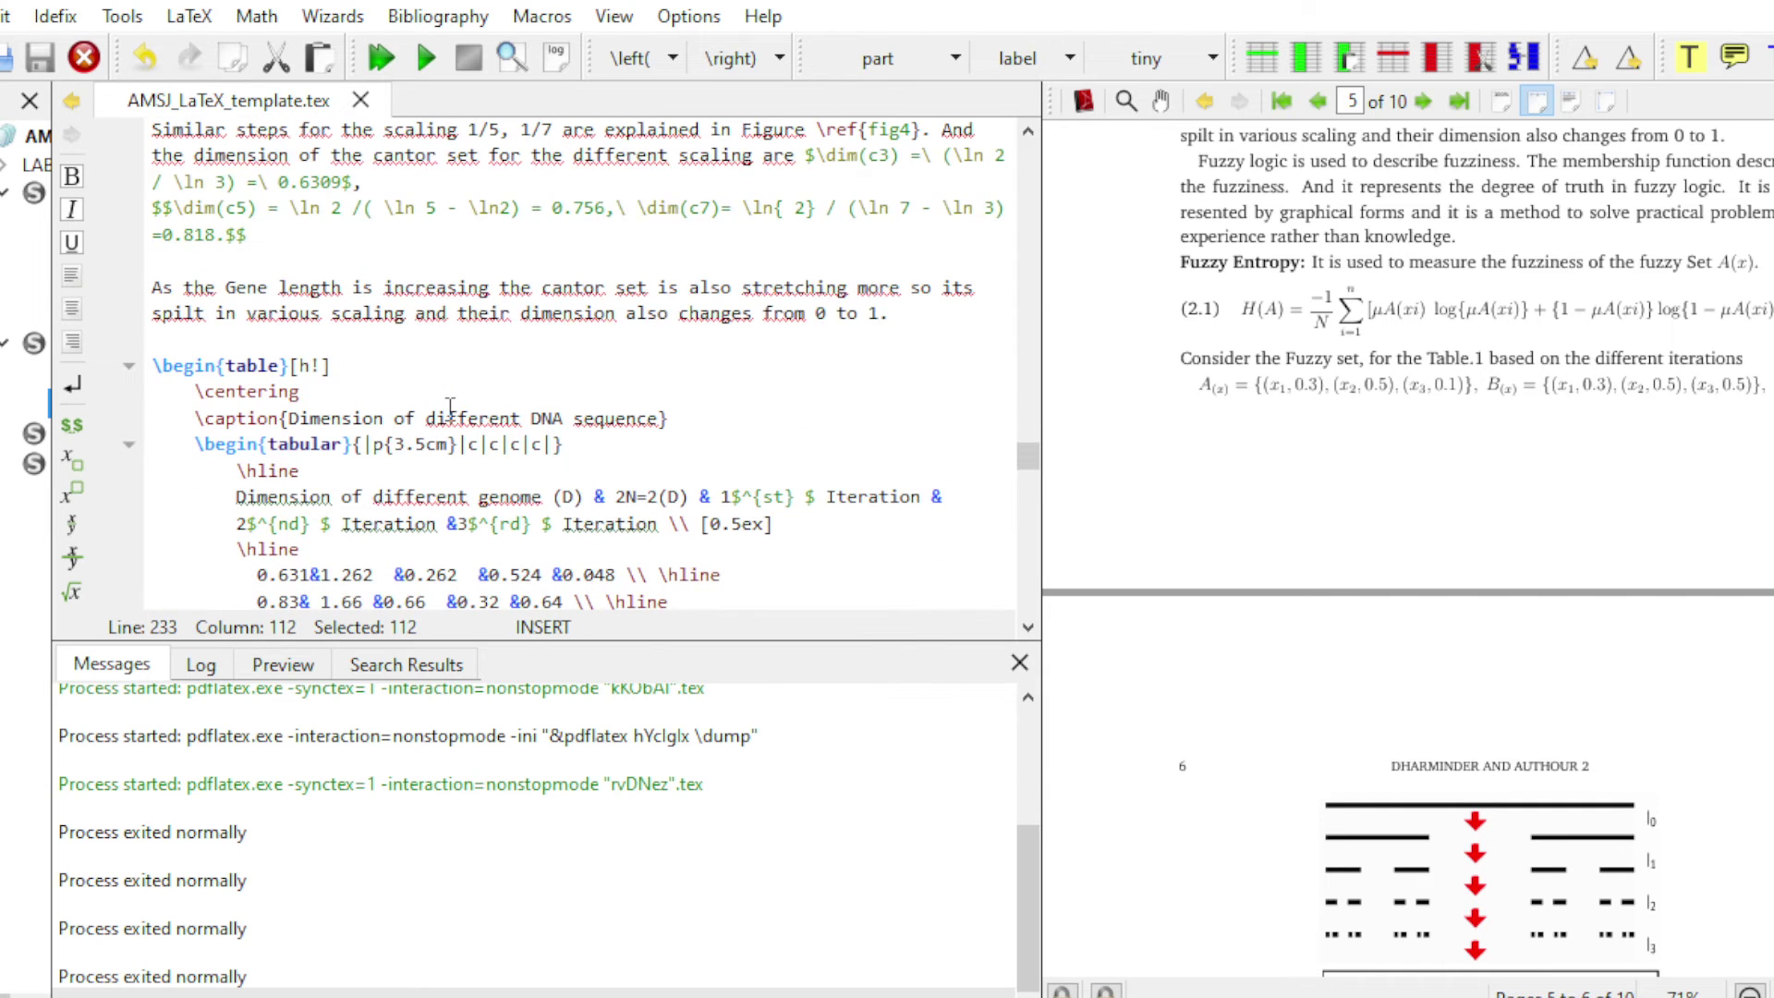
pyautogui.scroll(-6, 450, 408)
pyautogui.scroll(-1, 450, 408)
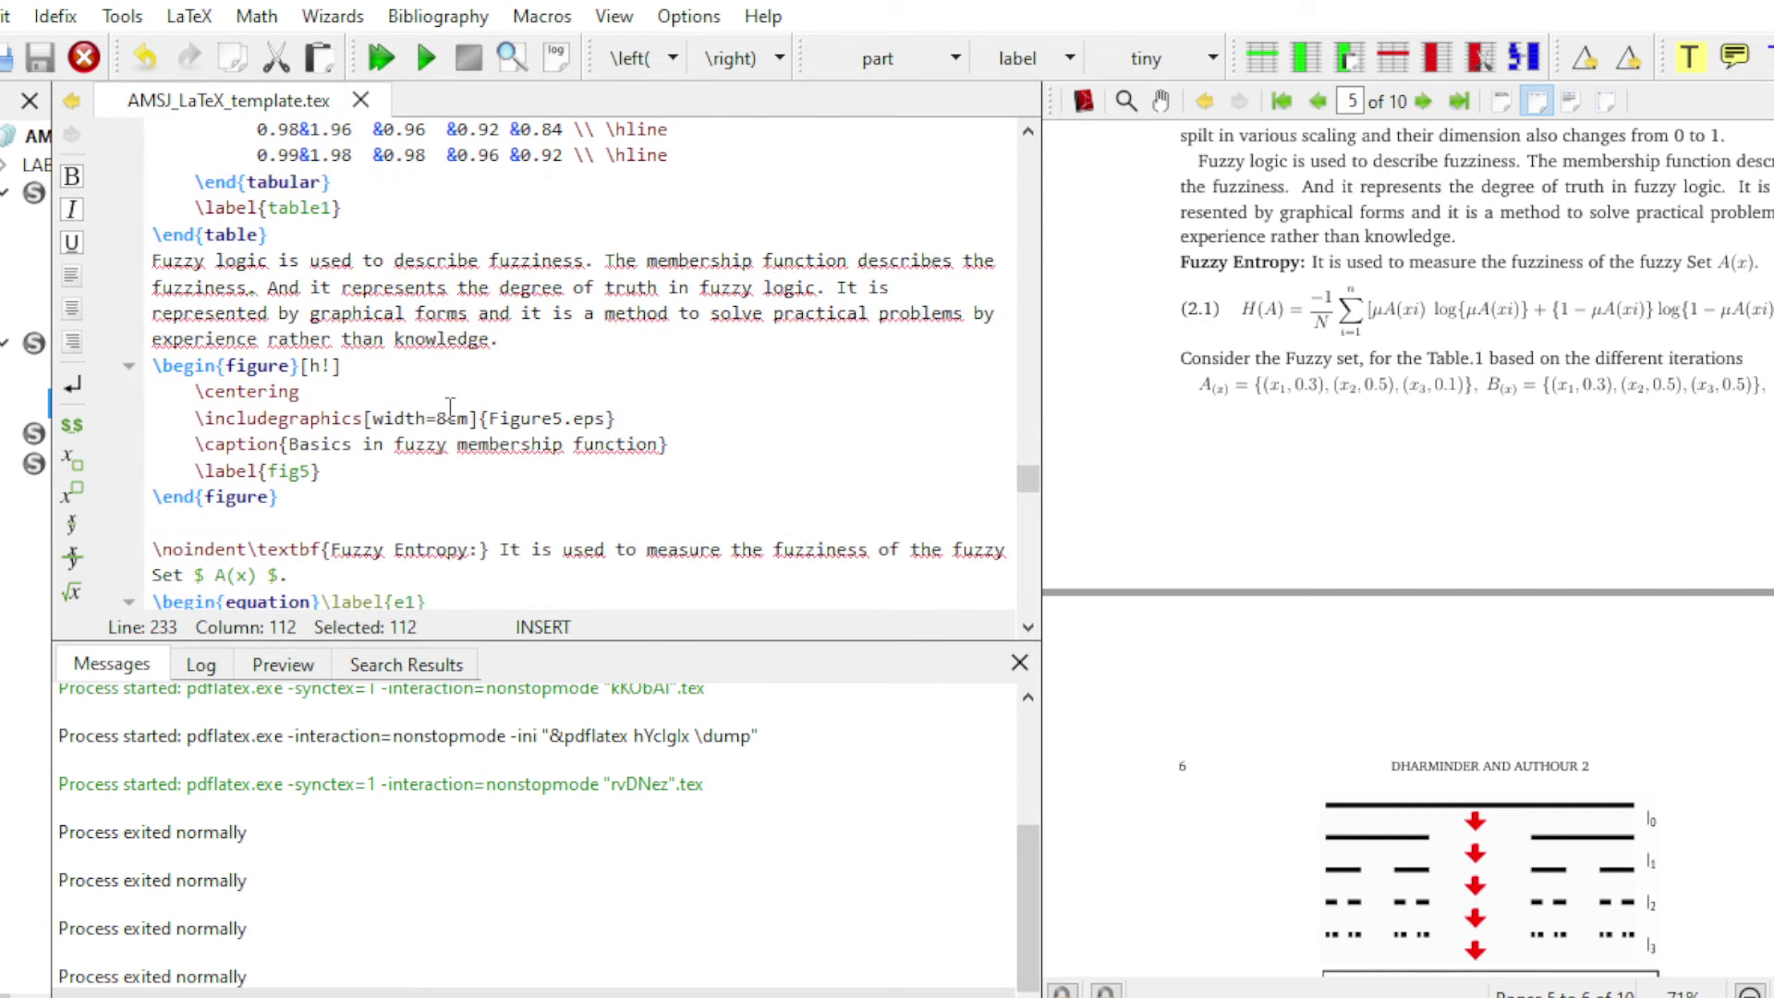
pyautogui.scroll(-4, 450, 408)
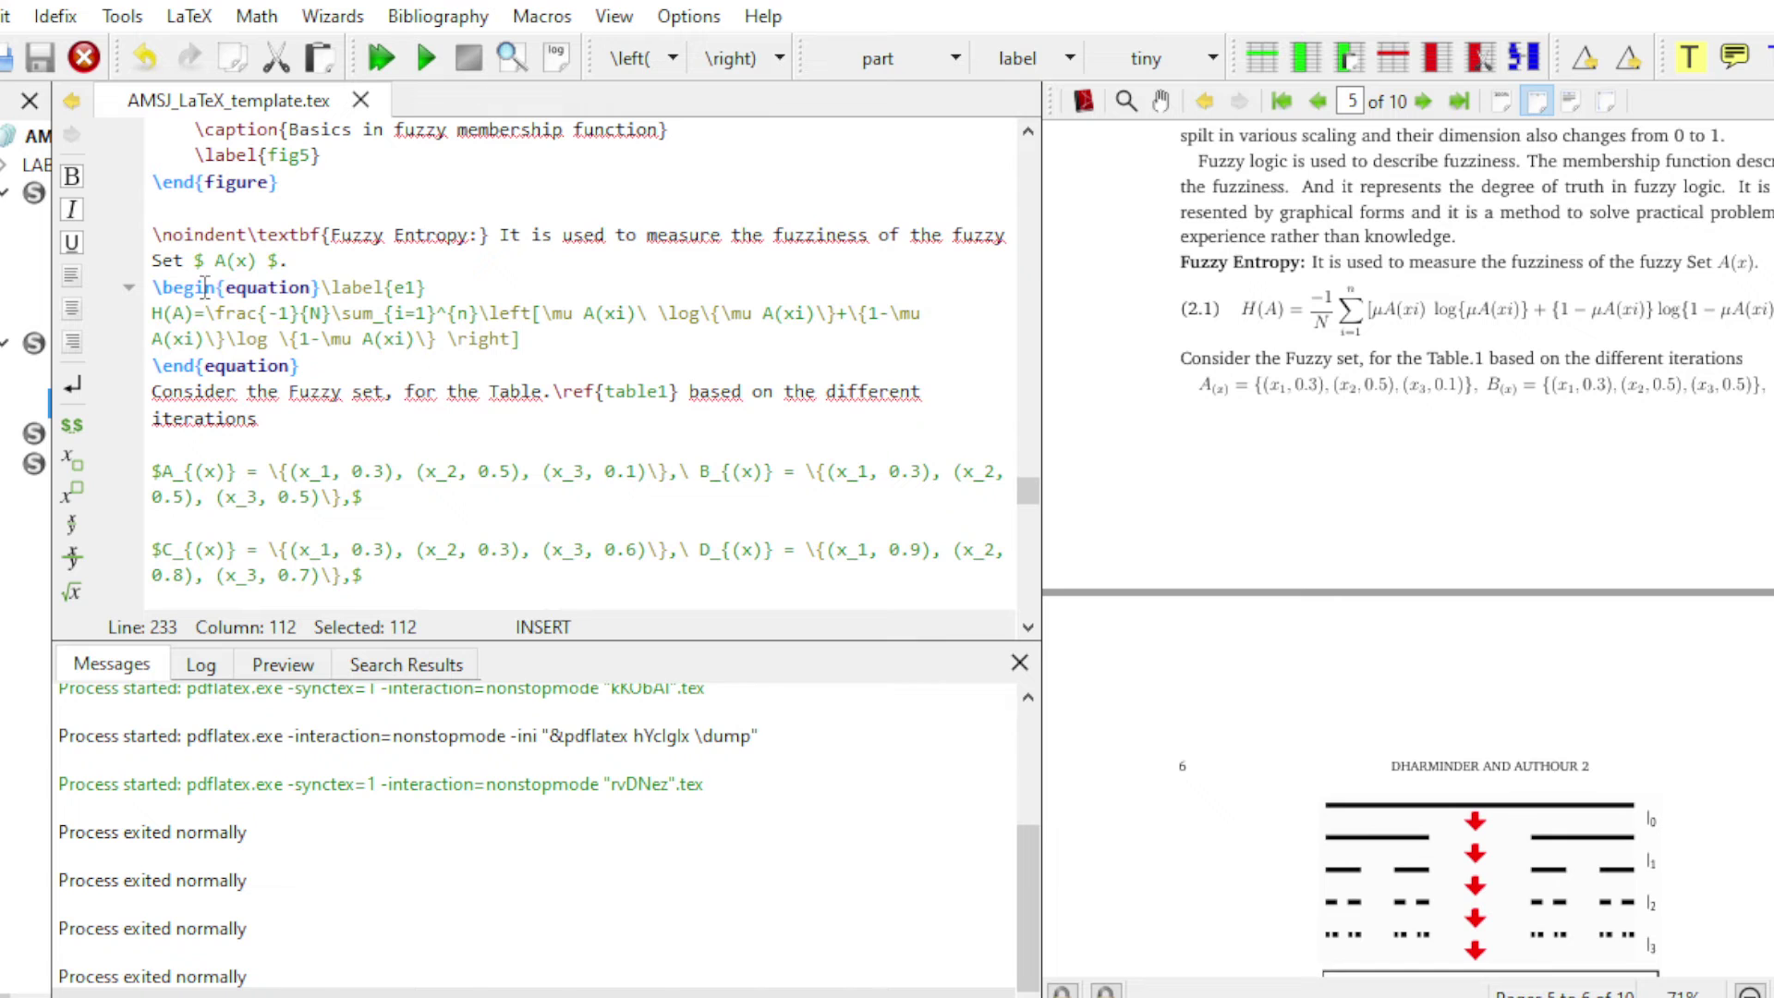
# - Highlight the equation environment labelled e1 in the source and examine its numbered formula (2.1) magnified in the compiled preview
pyautogui.doubleClick(162, 289)
pyautogui.moveTo(282, 306); pyautogui.dragTo(333, 363)
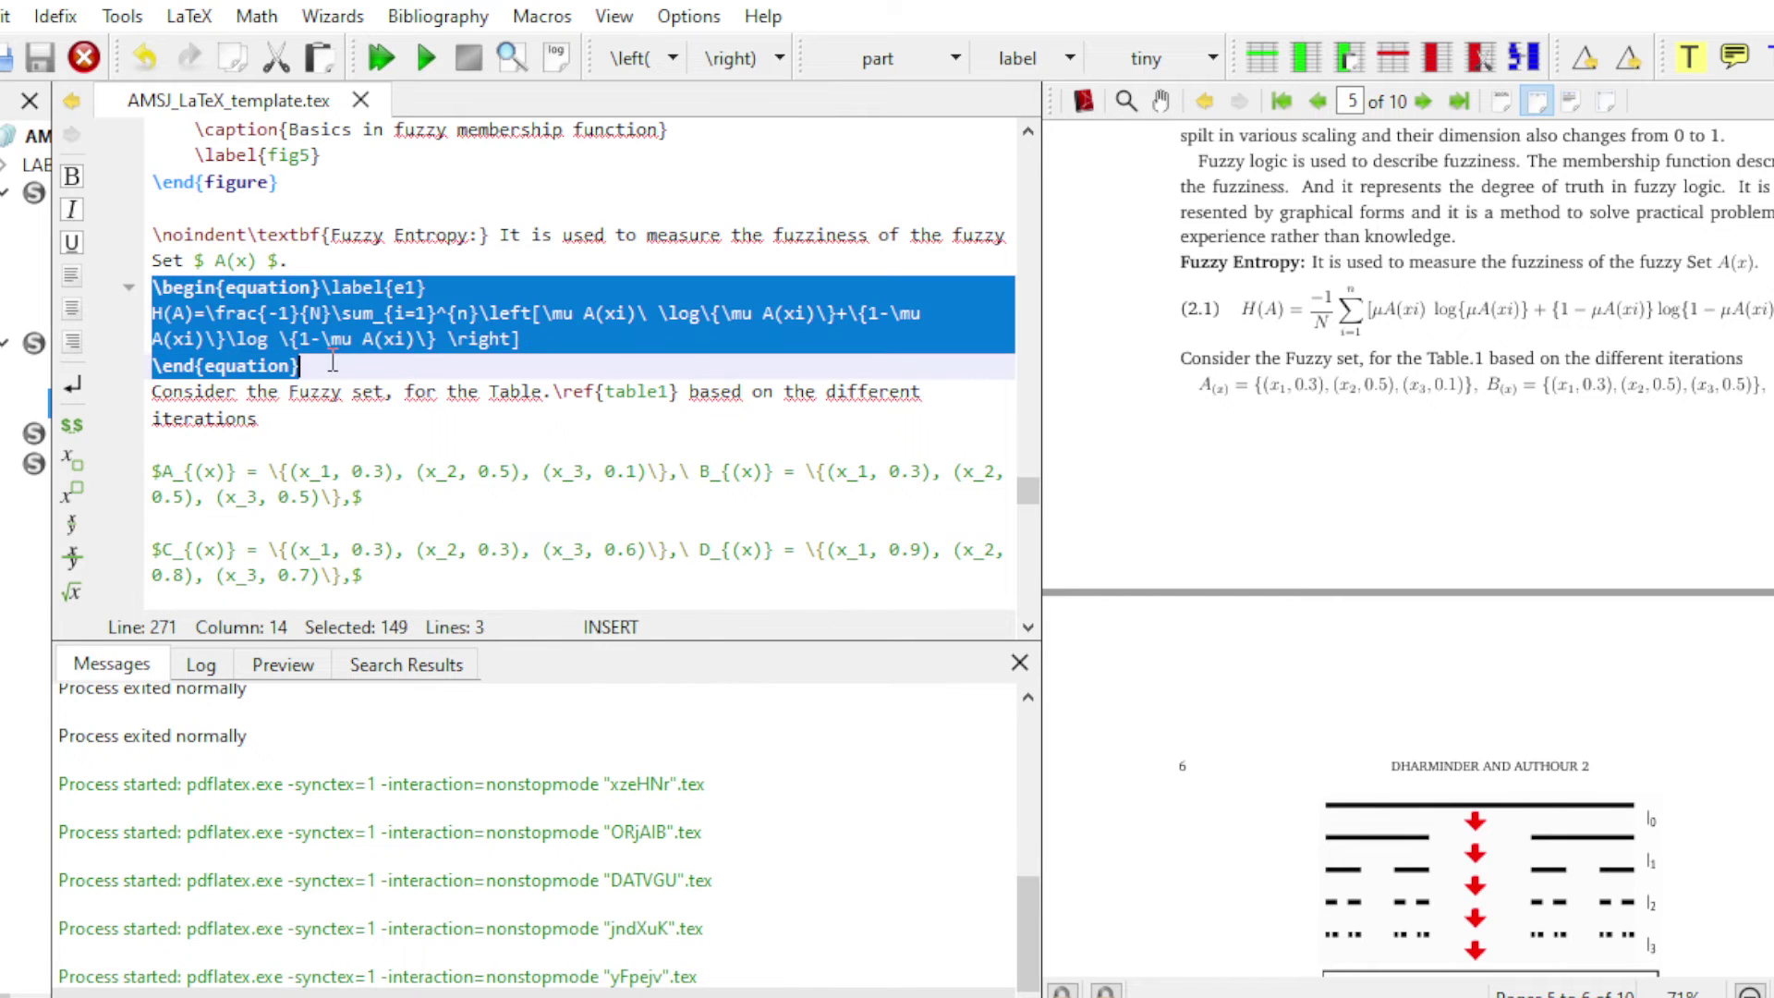
pyautogui.click(457, 315)
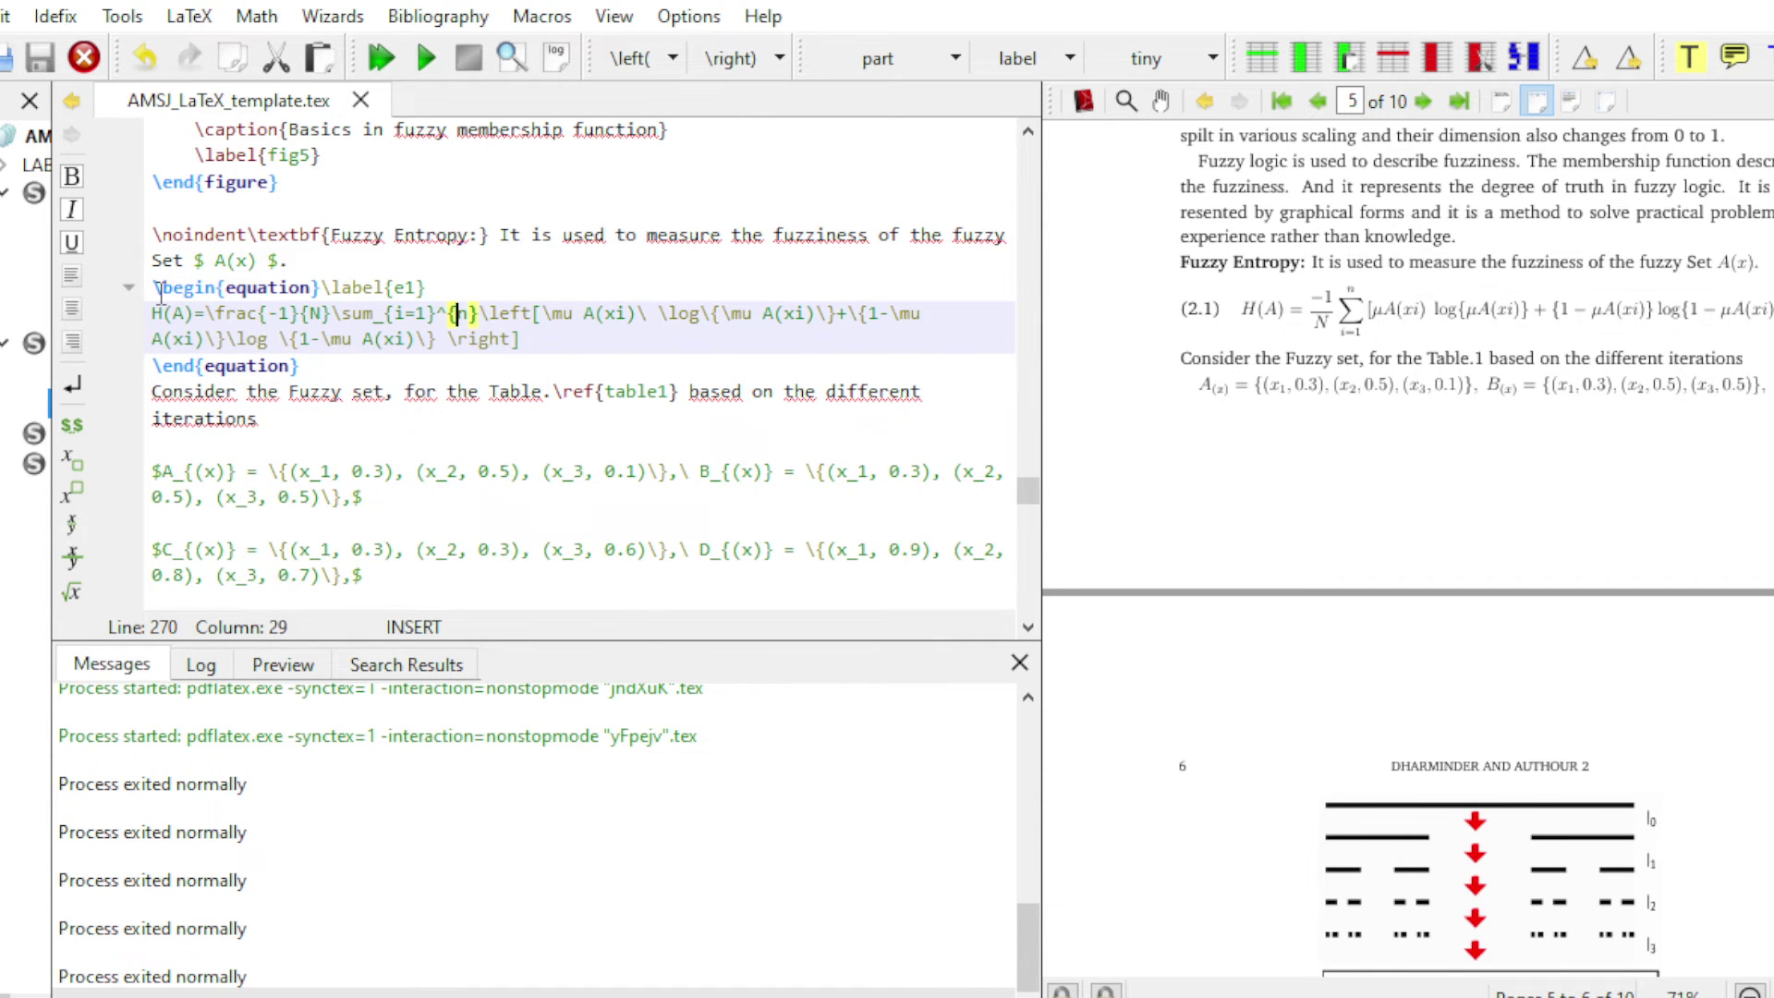
pyautogui.moveTo(155, 288); pyautogui.dragTo(327, 370)
pyautogui.click(336, 331)
pyautogui.click(355, 315)
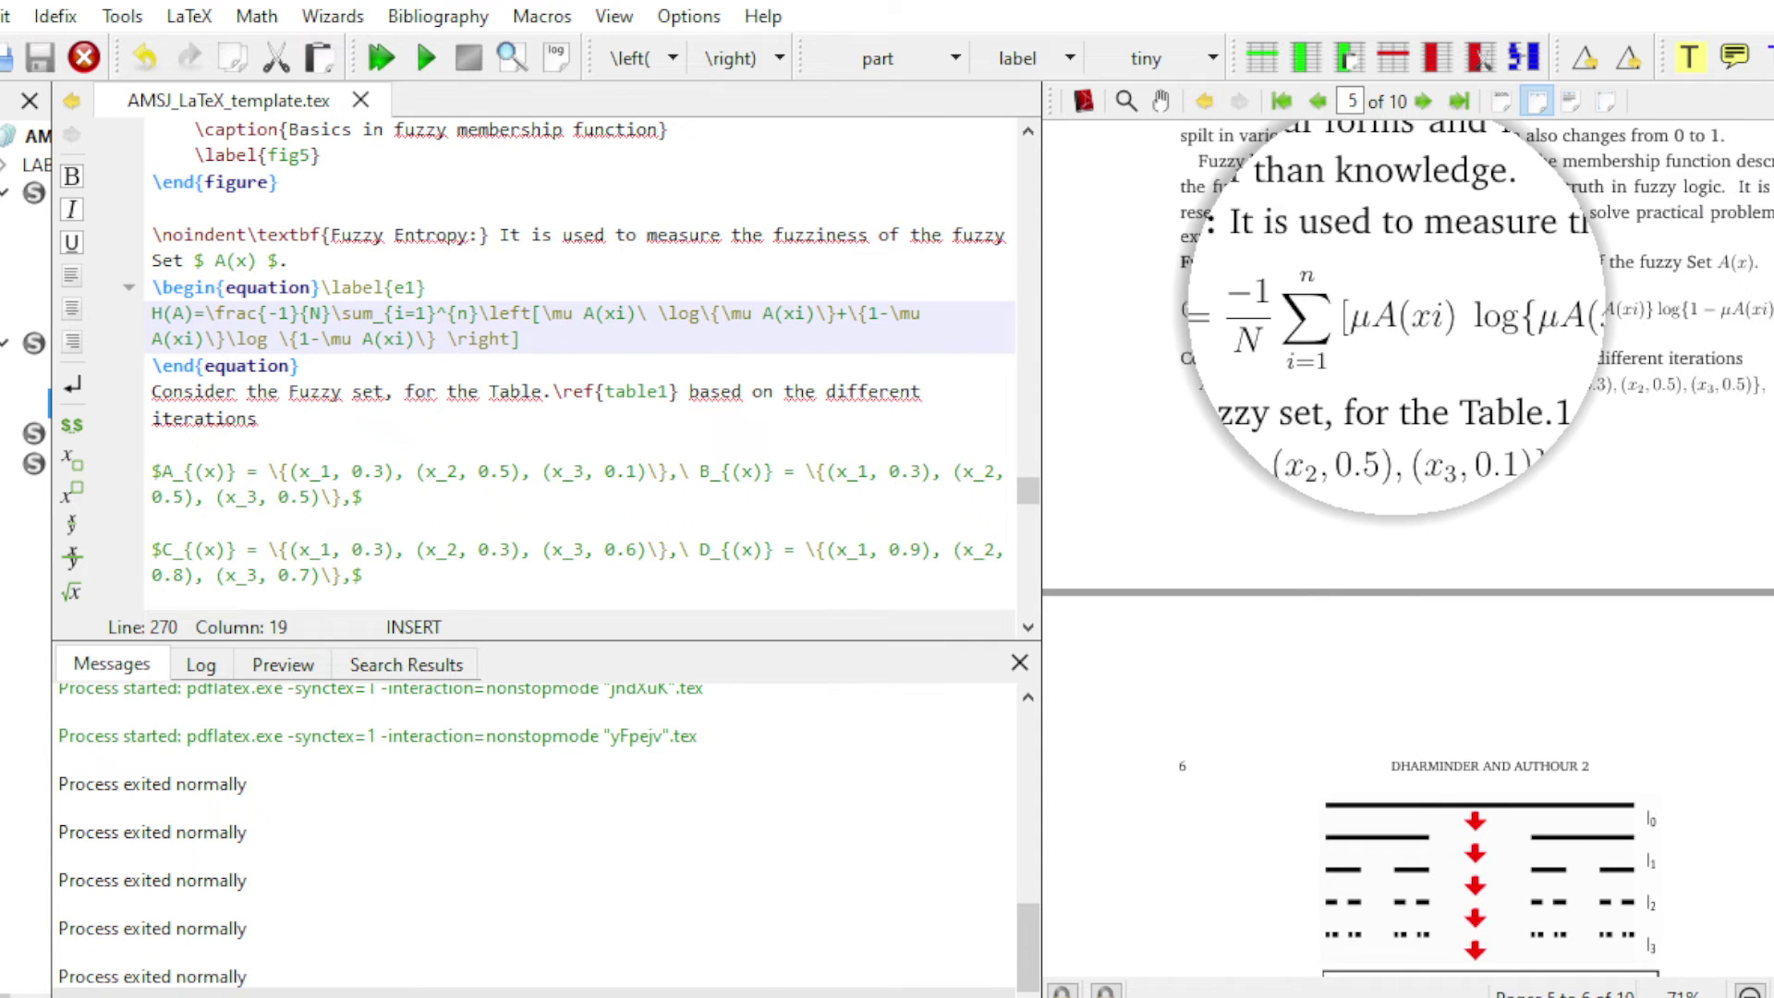
pyautogui.moveTo(1396, 314); pyautogui.dragTo(1664, 324)
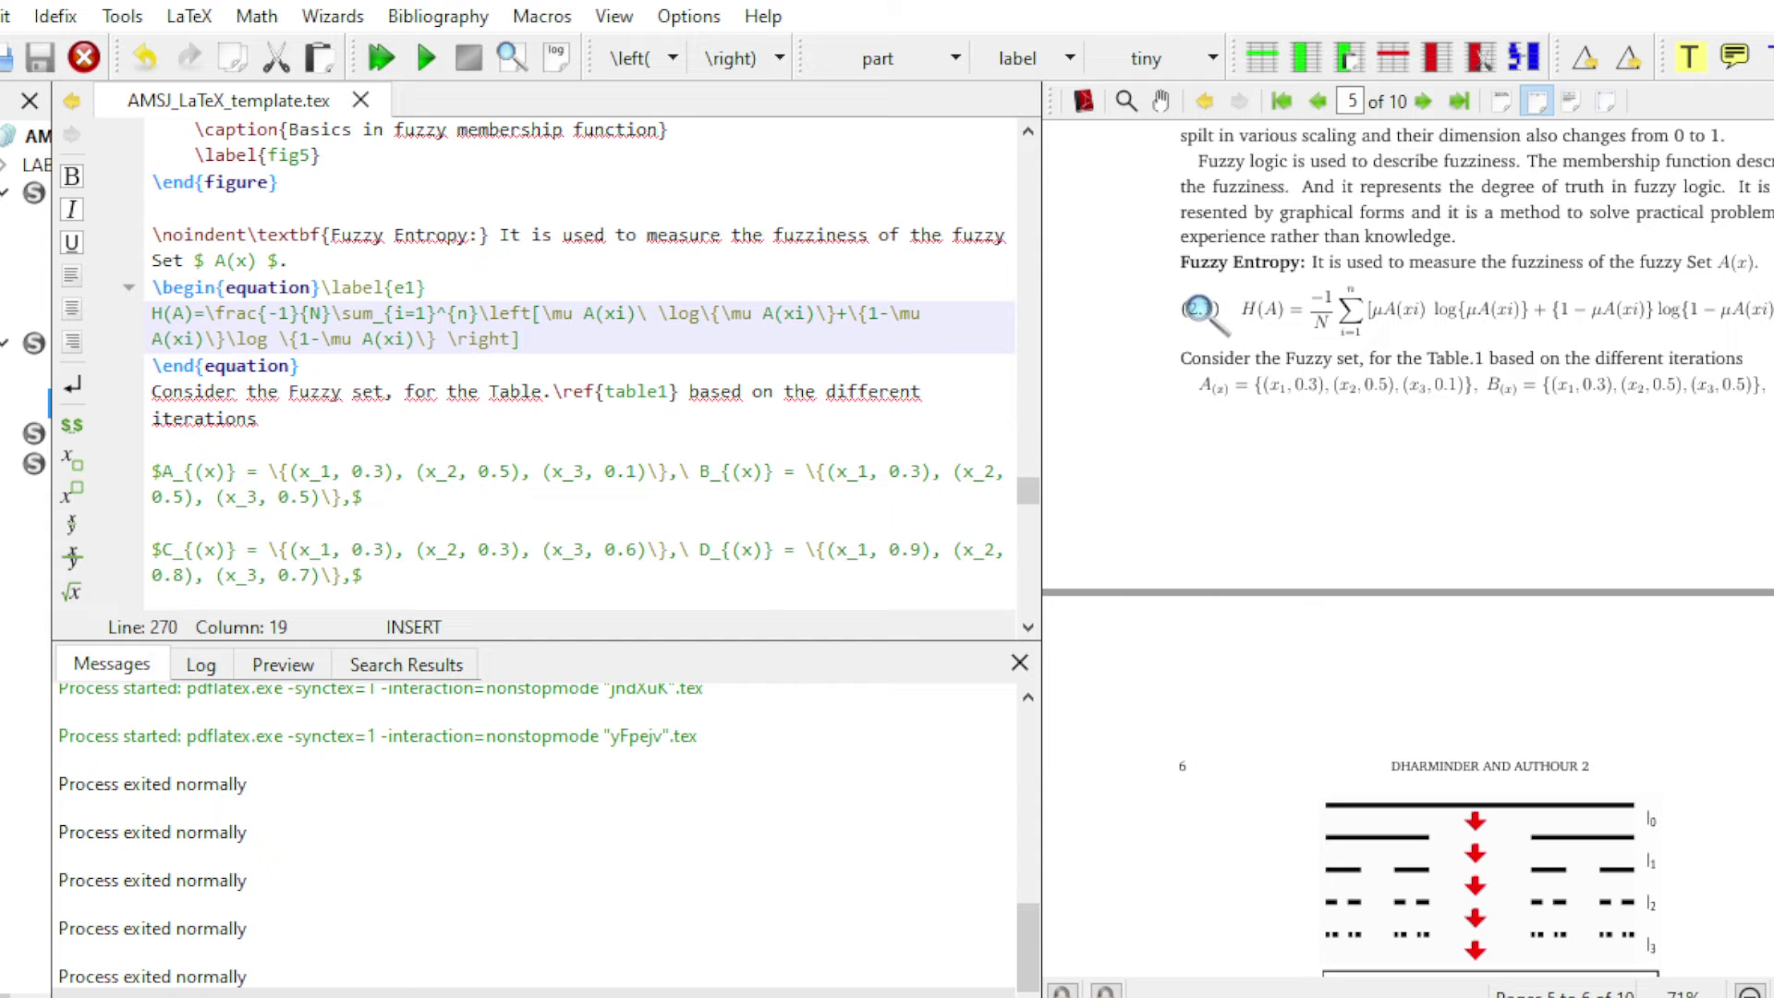
pyautogui.moveTo(1201, 305); pyautogui.dragTo(1199, 306)
# - Compare the source of the "Dimension of different DNA sequence" table environment with the compiled Table 1 in the preview
pyautogui.scroll(7, 534, 410)
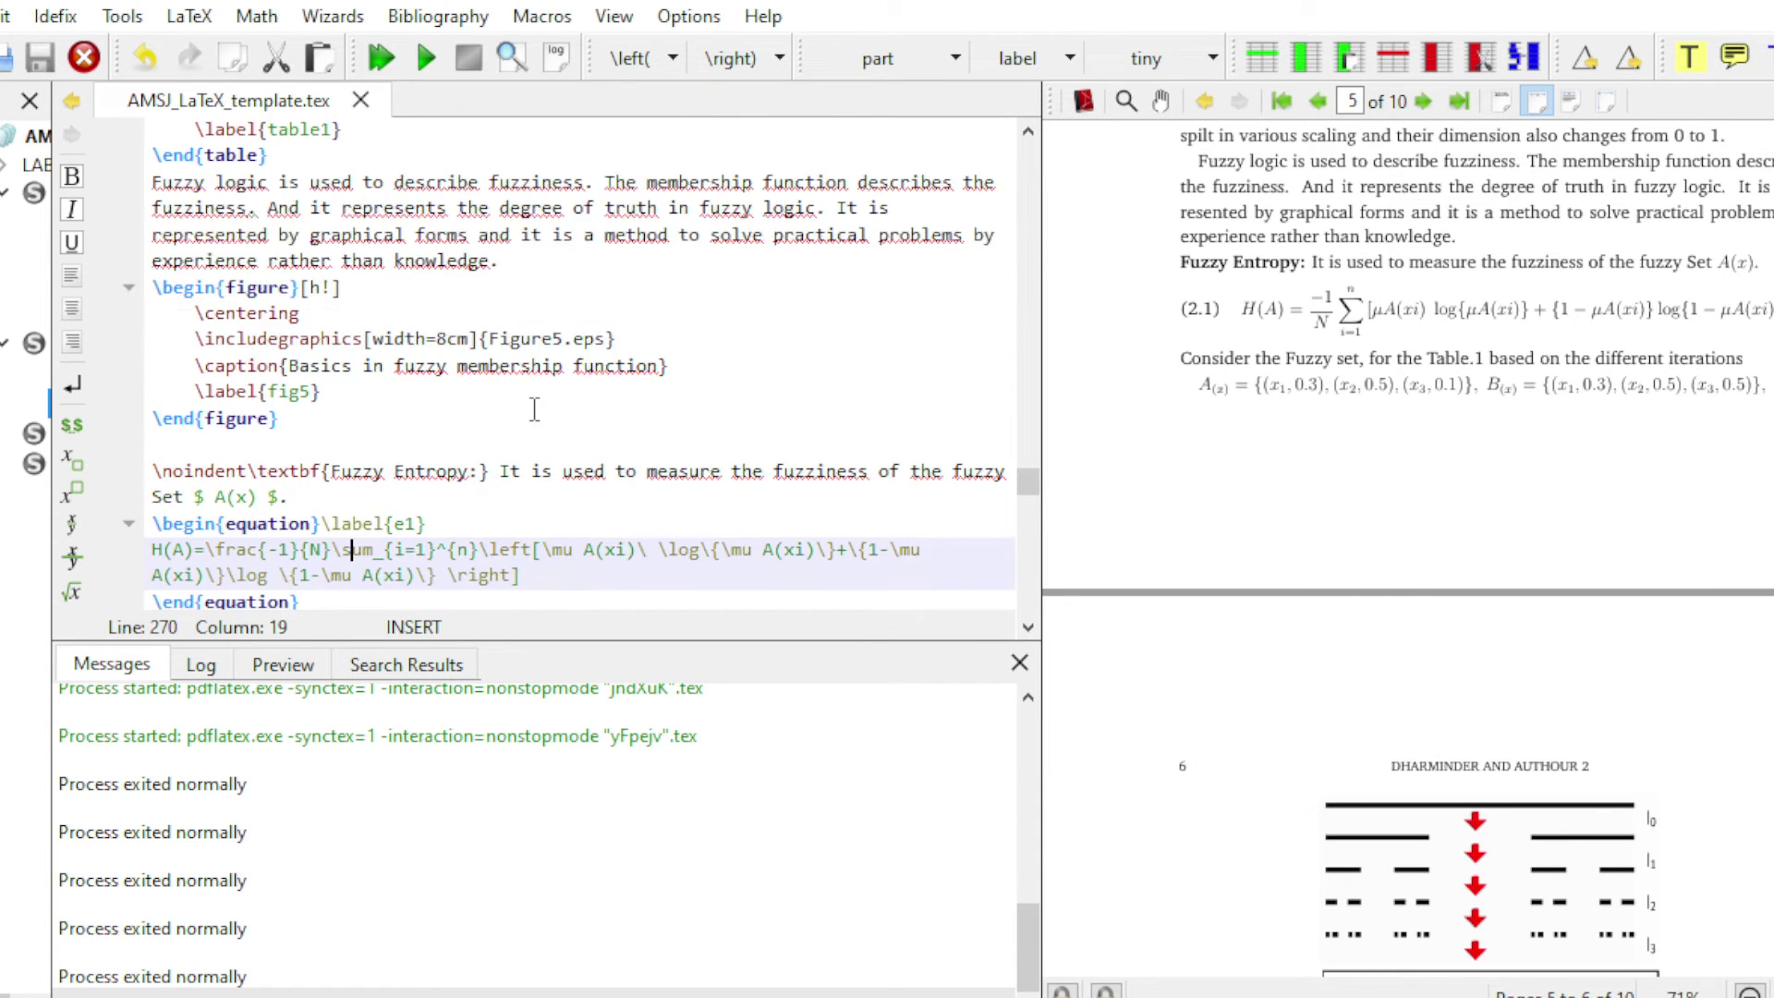
pyautogui.scroll(1, 582, 383)
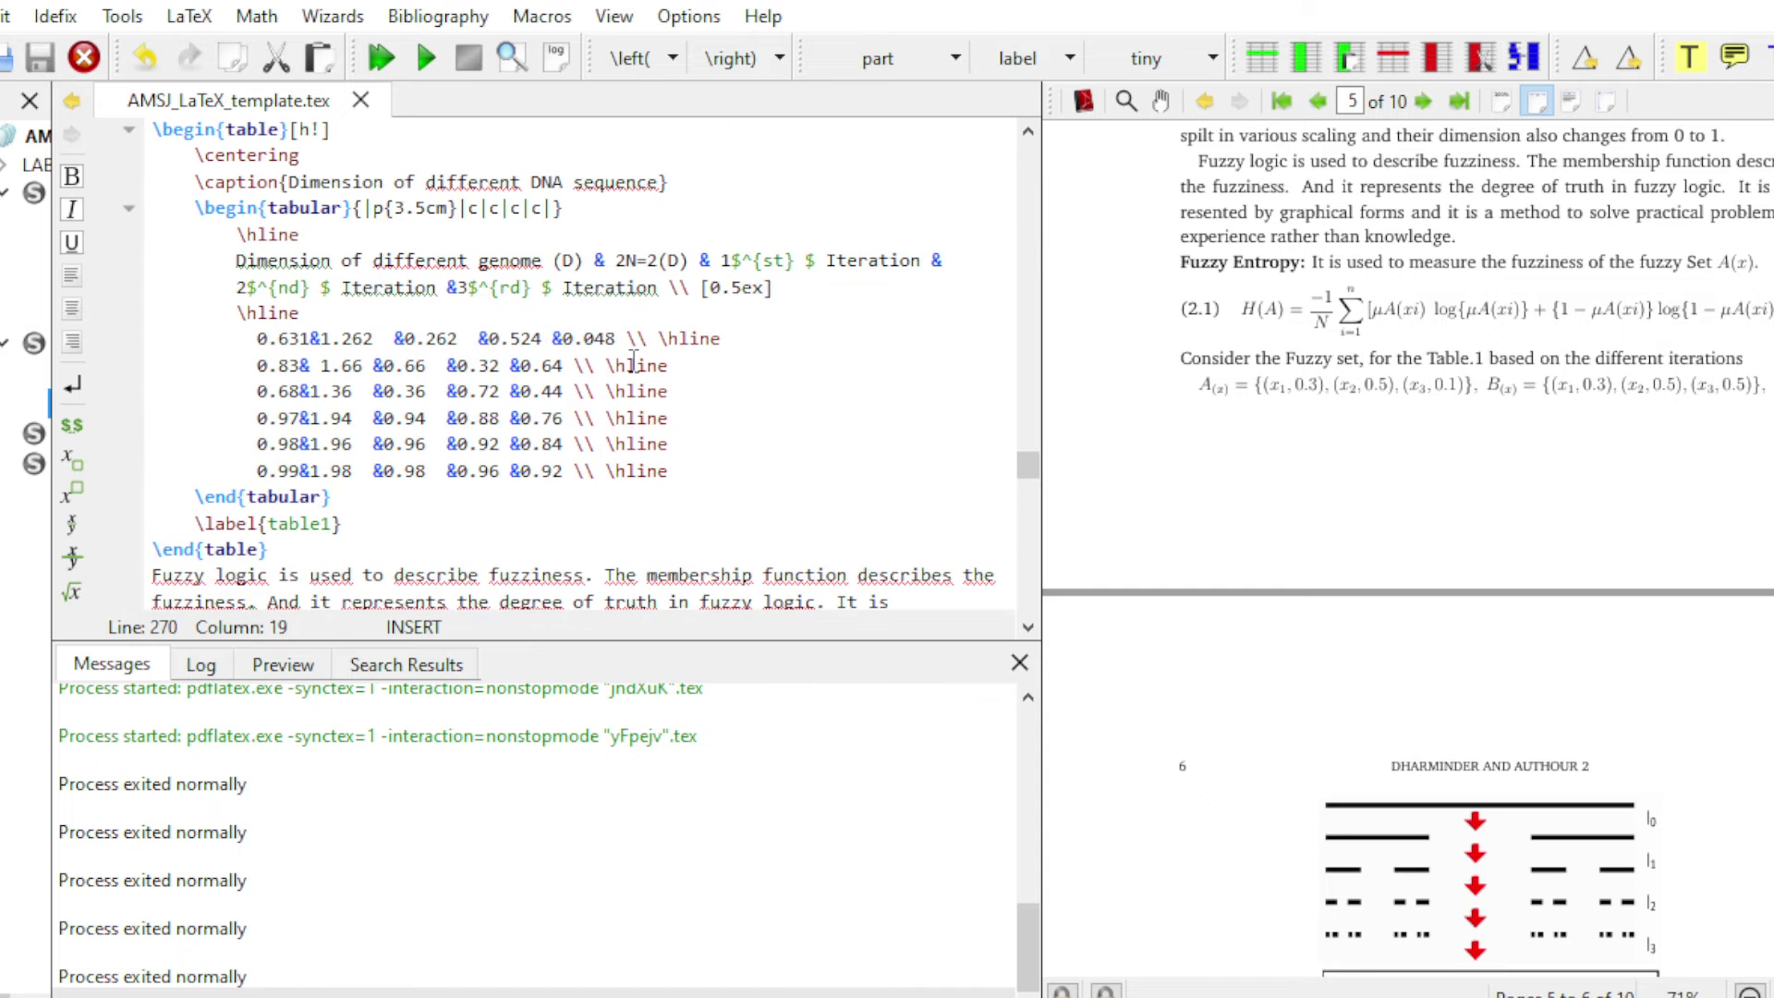
pyautogui.scroll(1, 634, 361)
pyautogui.scroll(-8, 1762, 712)
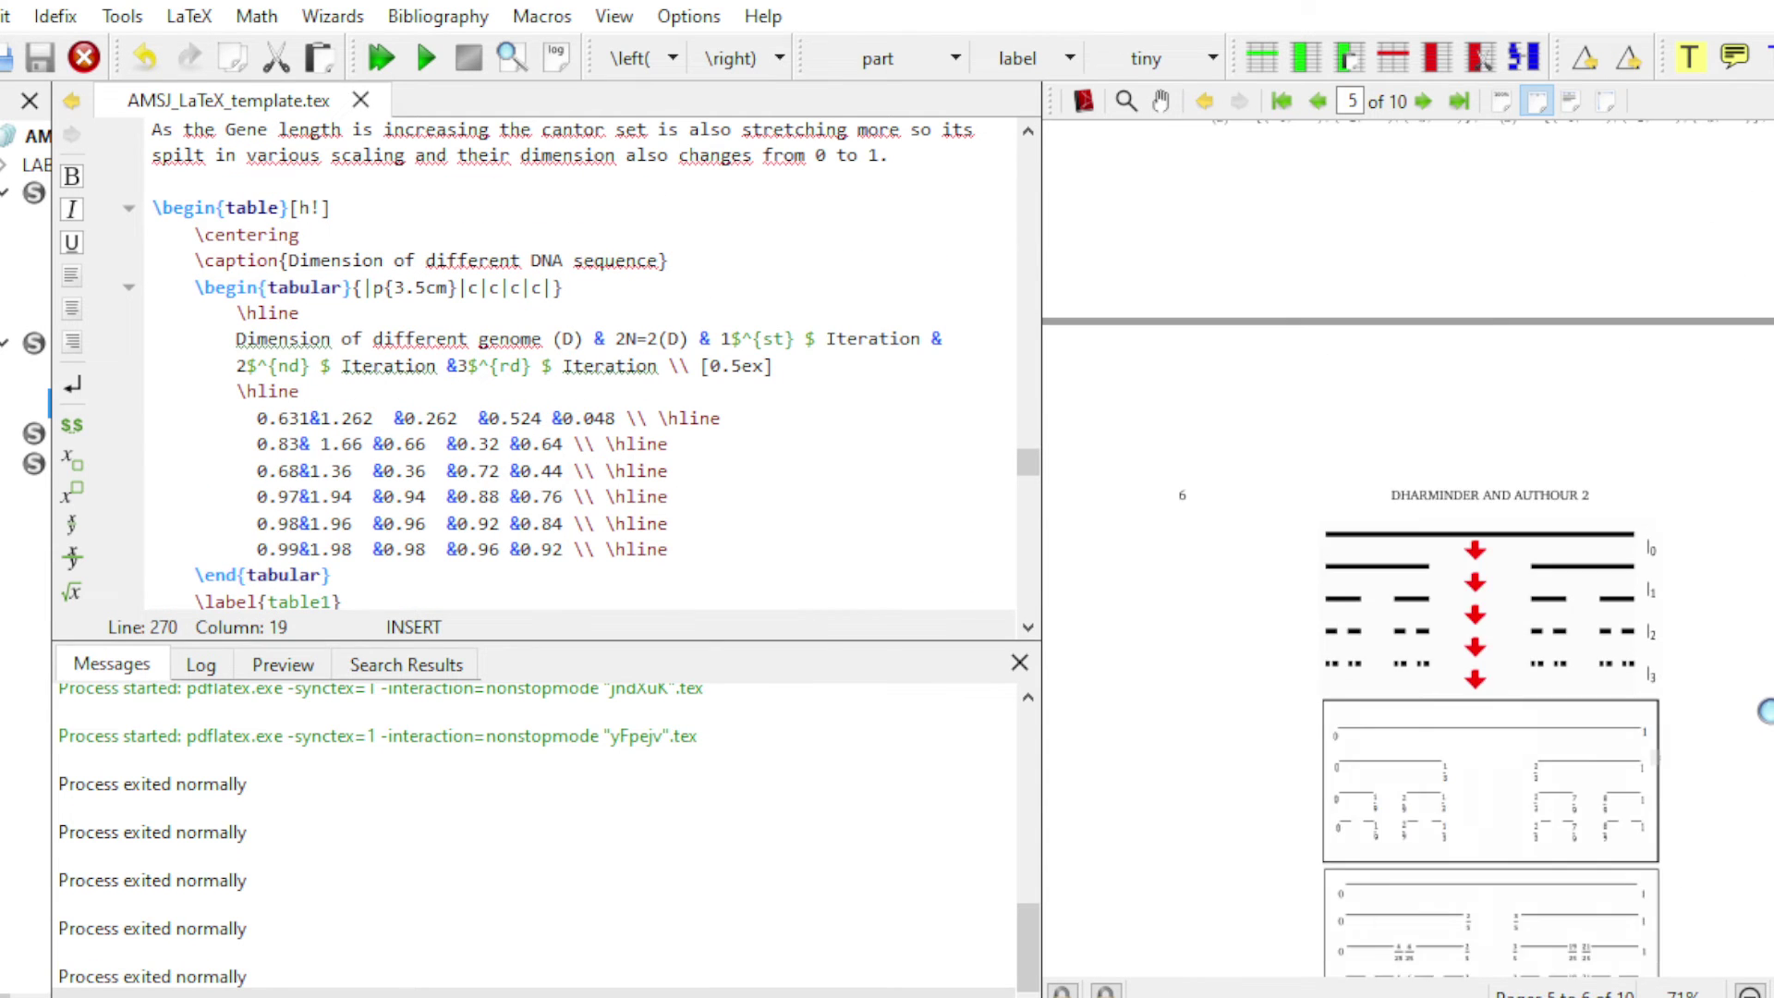
pyautogui.scroll(-2, 1762, 711)
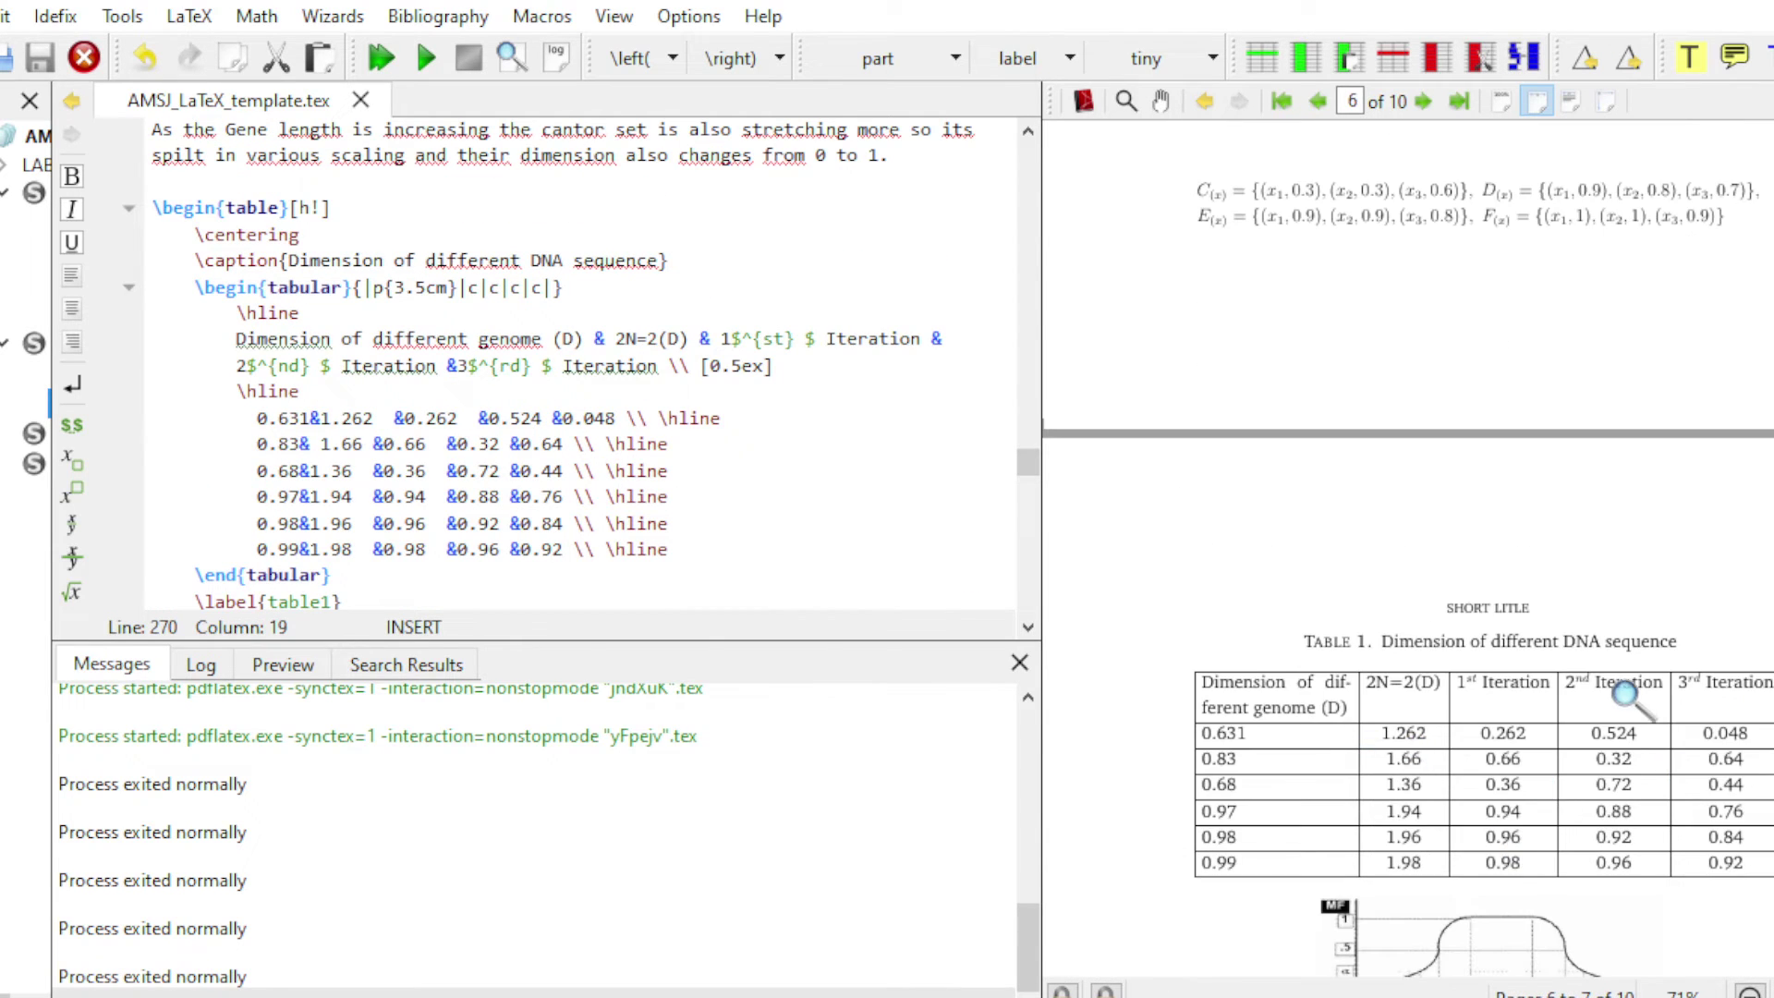
pyautogui.scroll(5, 1634, 699)
pyautogui.scroll(-6, 1584, 647)
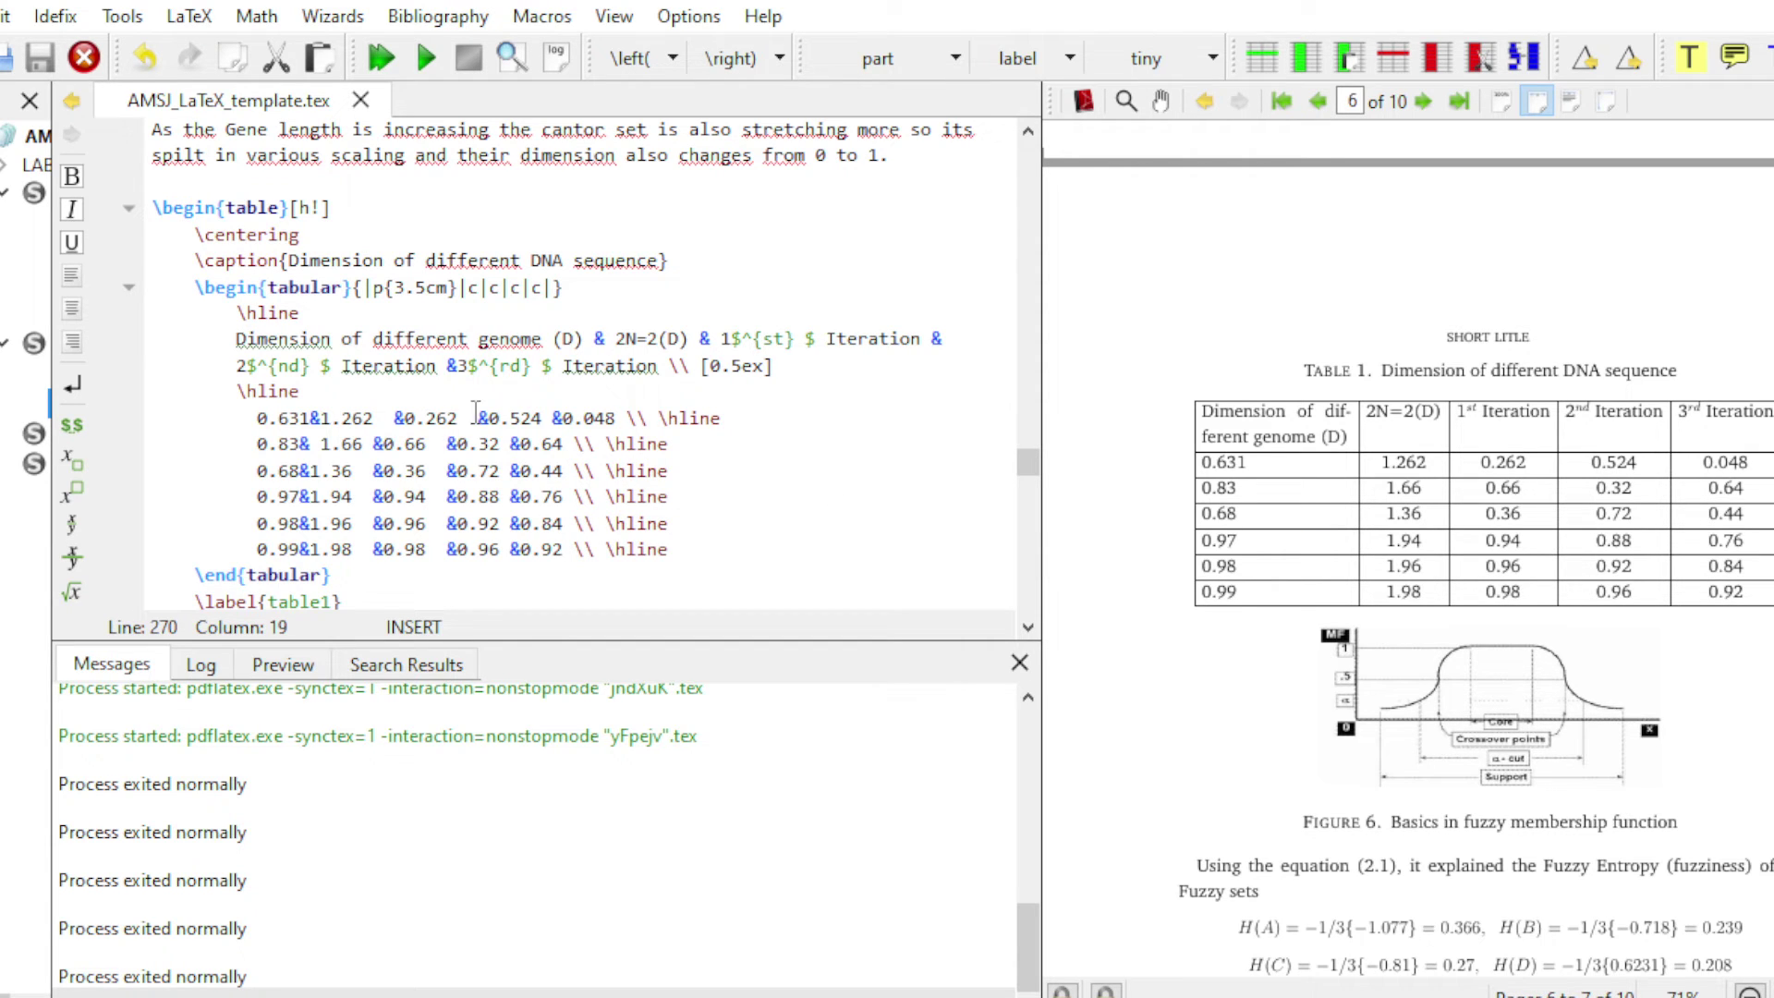
# - Highlight the table environment's header row text, its \begin{table}[h!] opening and the "Dimension of different DNA sequence" caption
pyautogui.moveTo(231, 346); pyautogui.dragTo(870, 350)
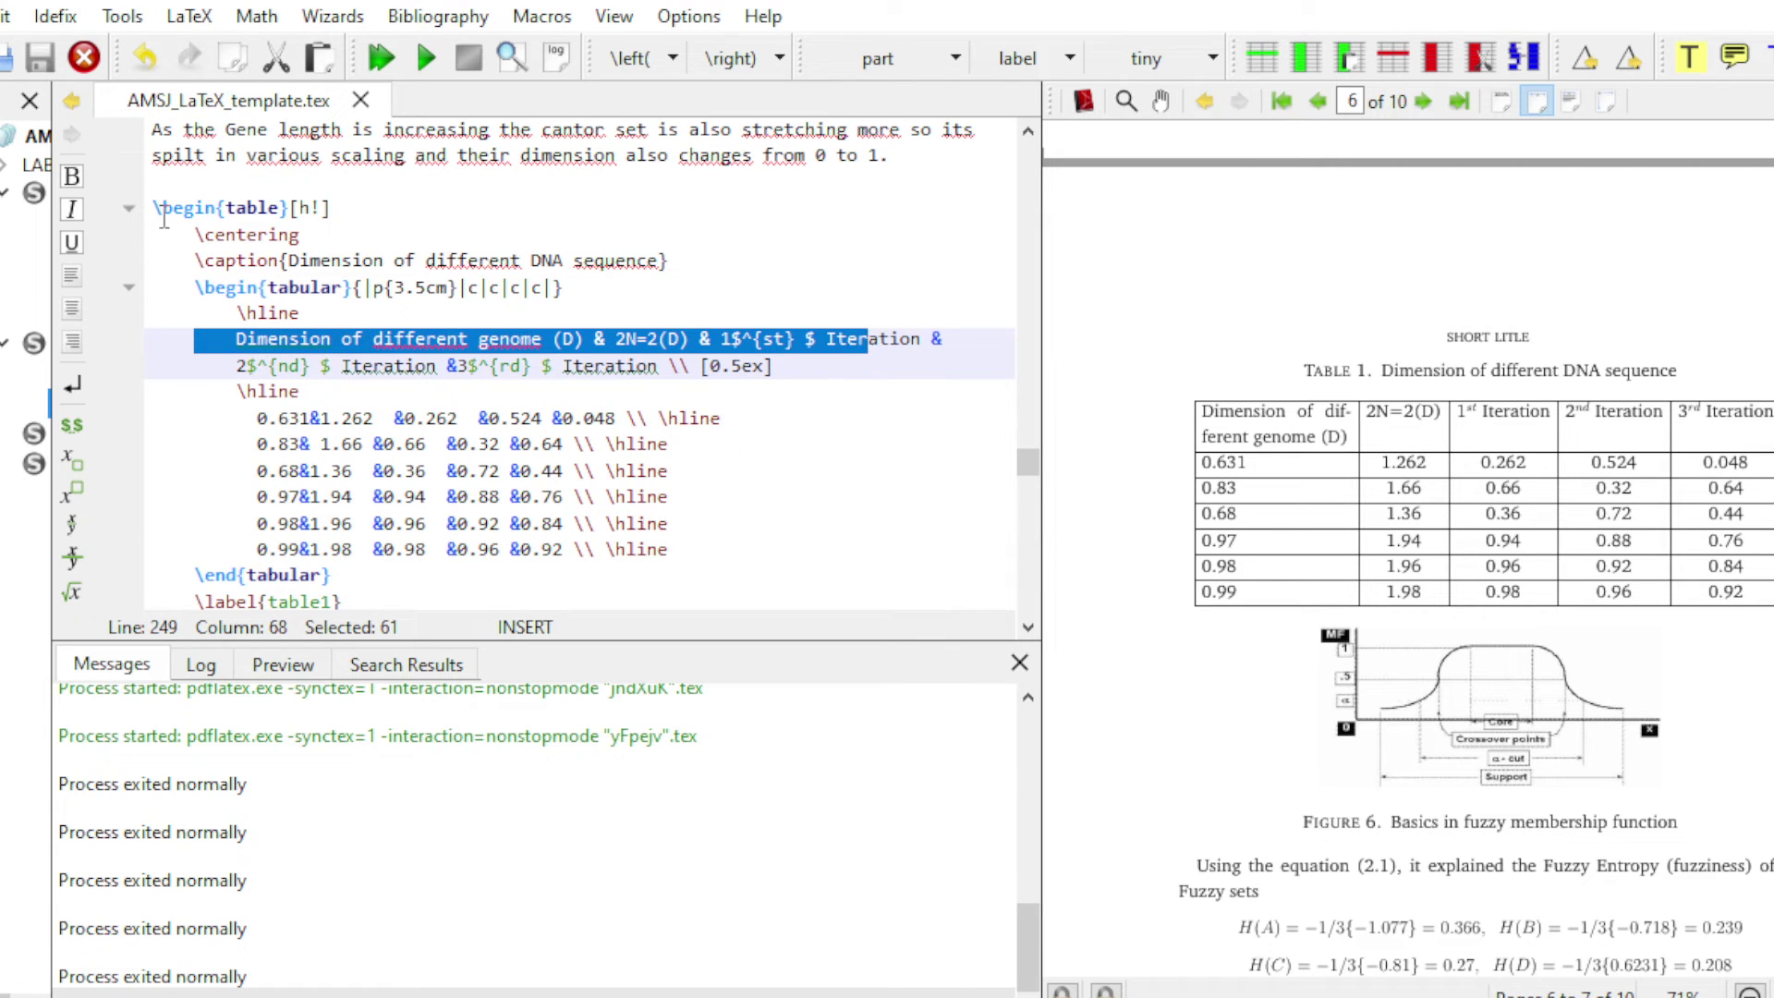
pyautogui.moveTo(153, 210); pyautogui.dragTo(331, 211)
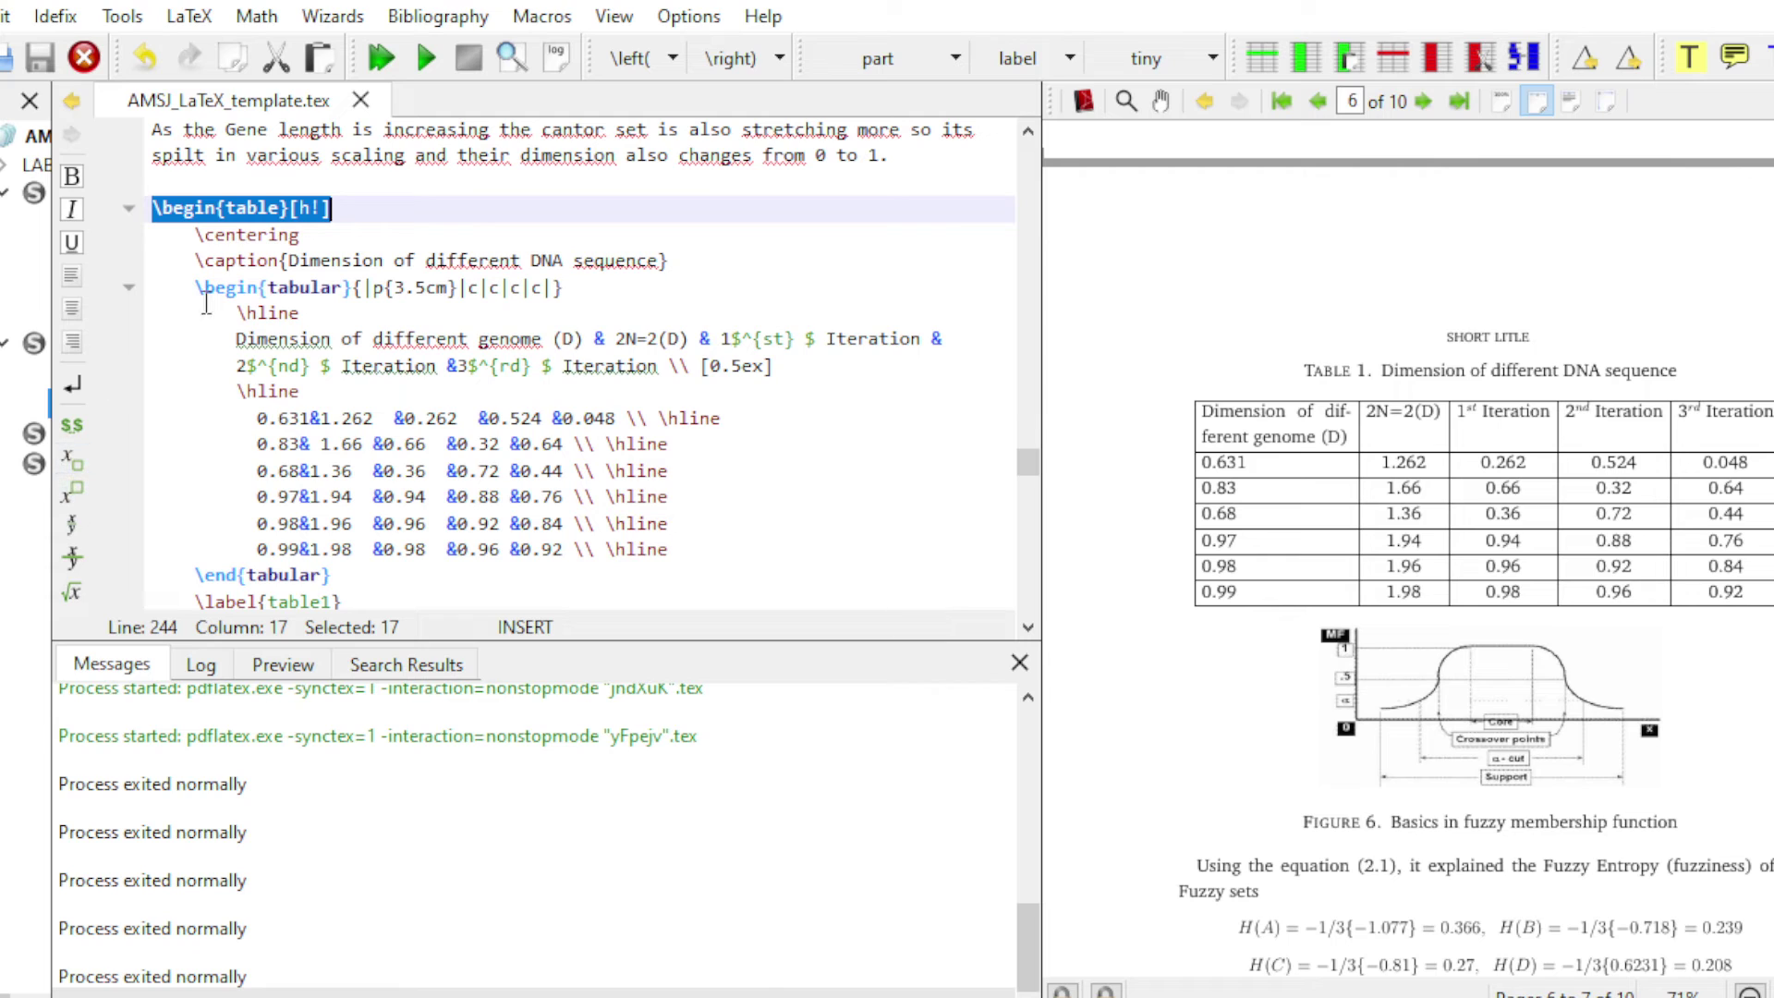
pyautogui.moveTo(153, 261); pyautogui.dragTo(689, 258)
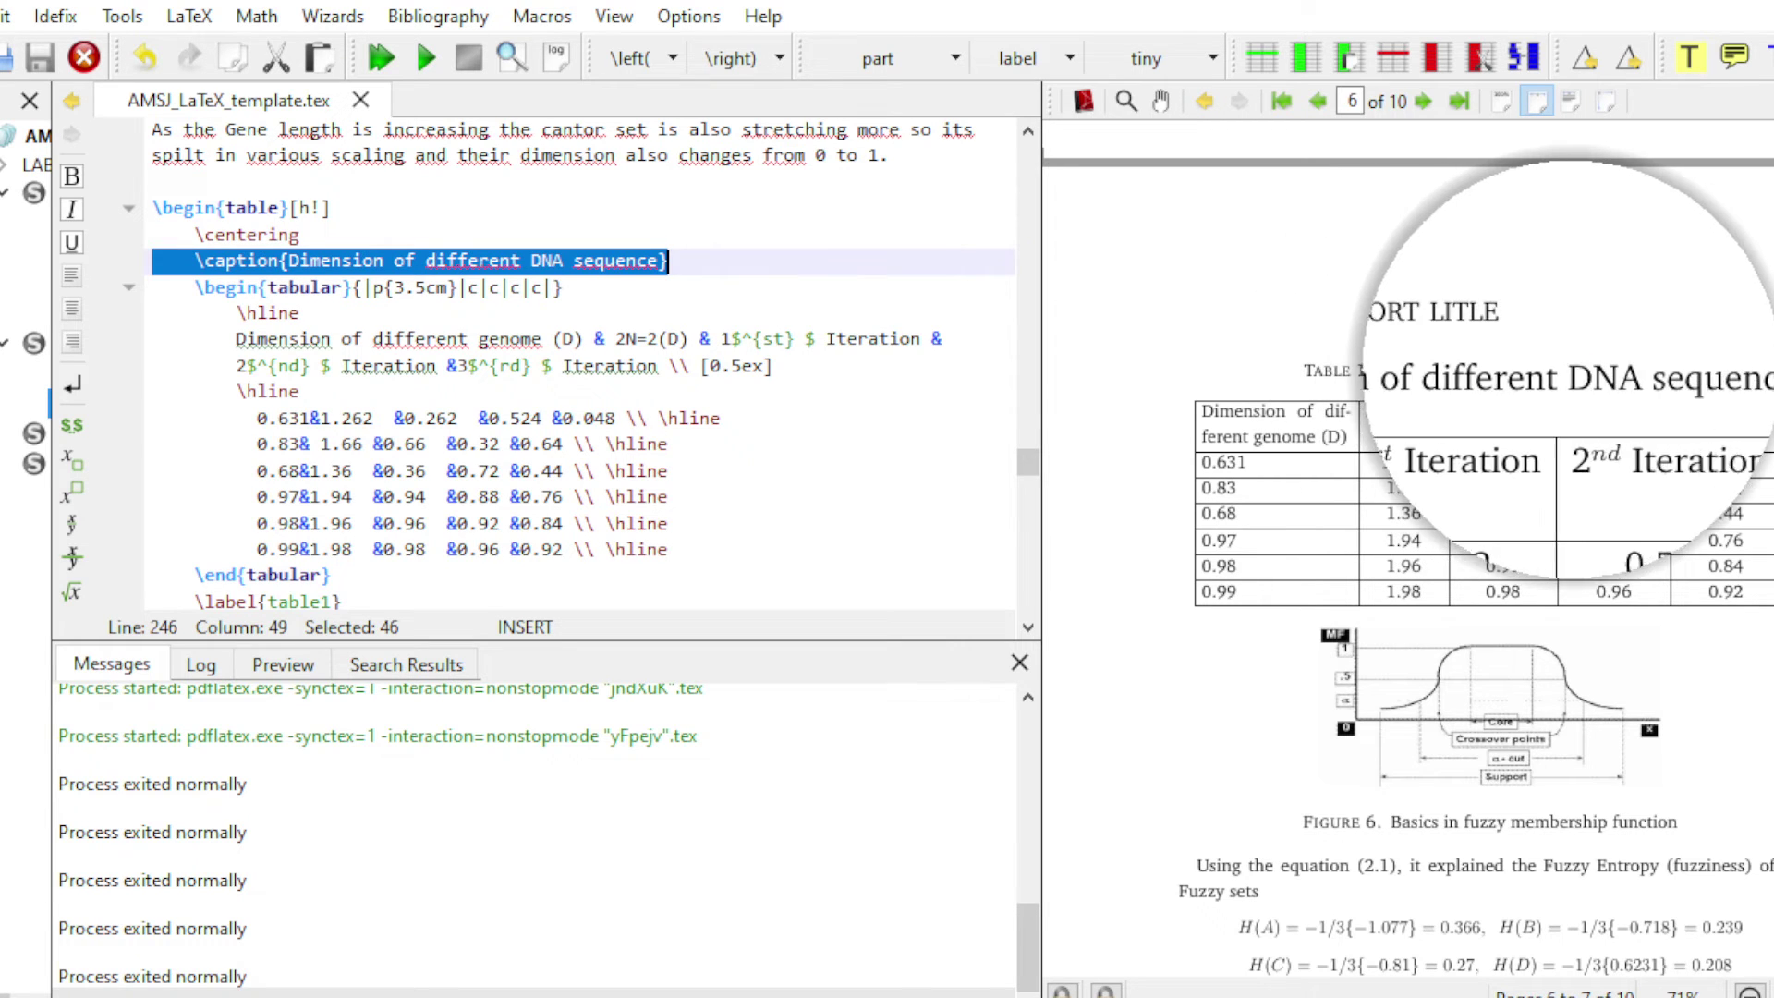
# - Highlight the tabular opening, its column specification and the first \hline, and examine the matching table border magnified in the compiled preview
pyautogui.moveTo(185, 288); pyautogui.dragTo(360, 296)
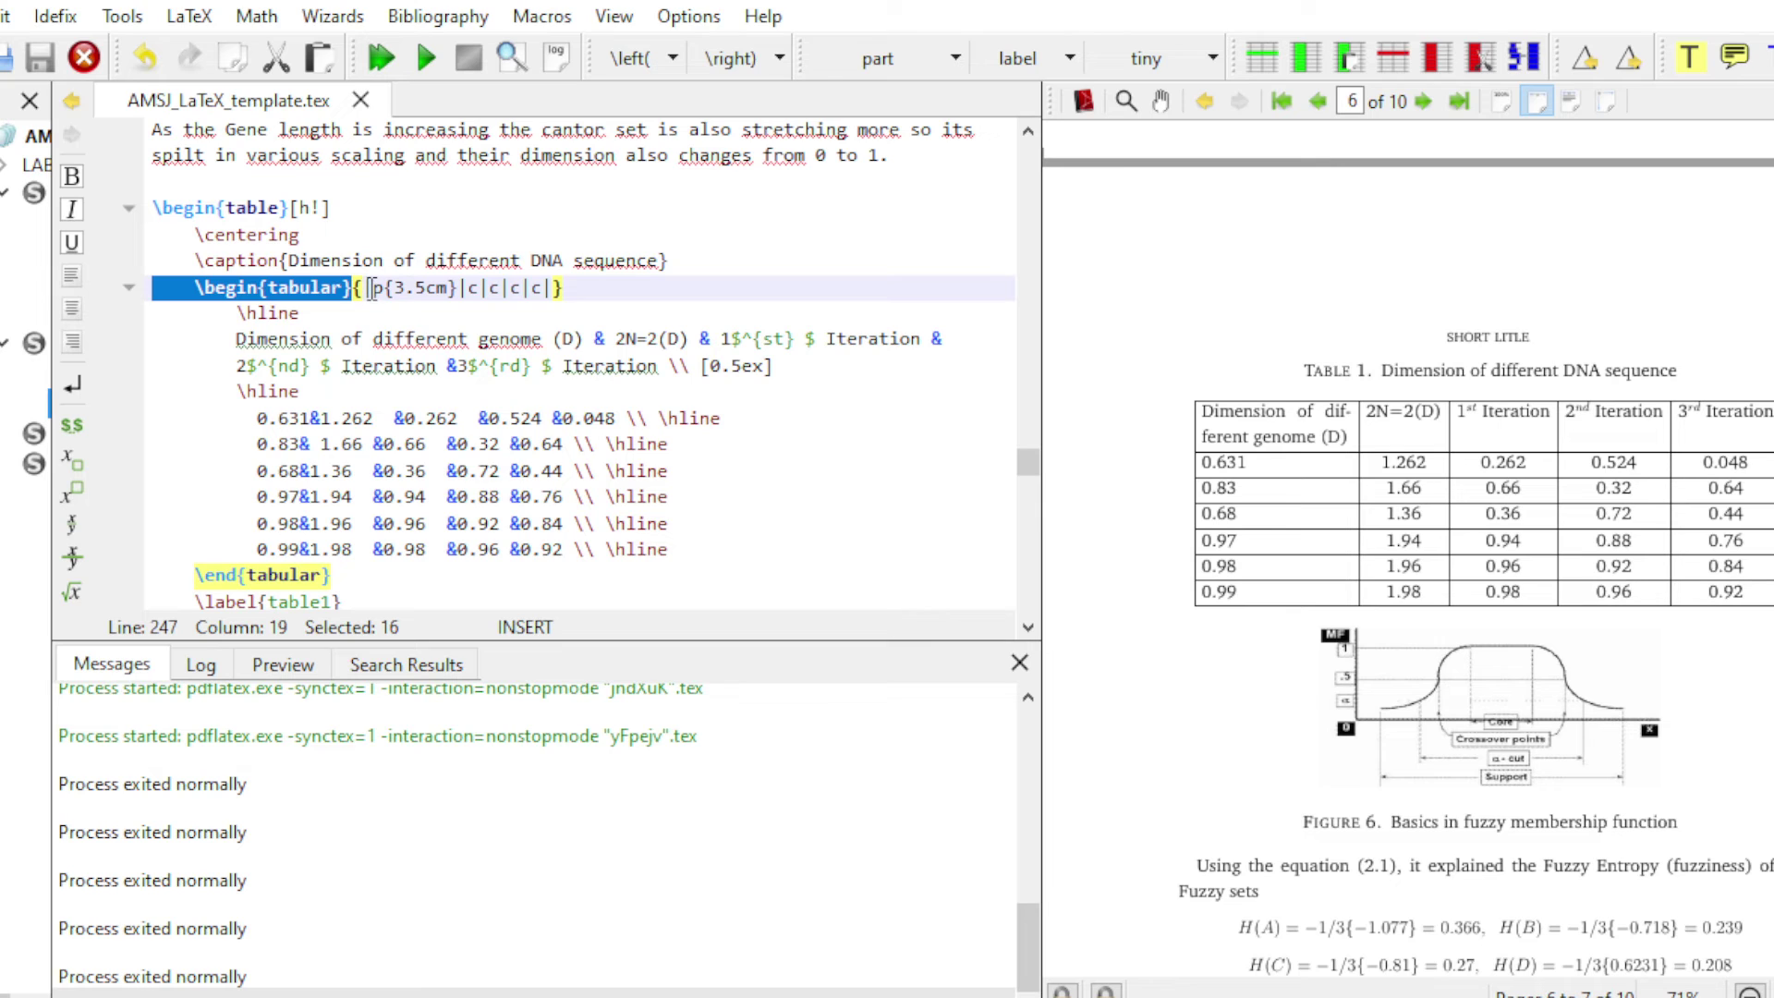
pyautogui.moveTo(368, 287); pyautogui.dragTo(375, 286)
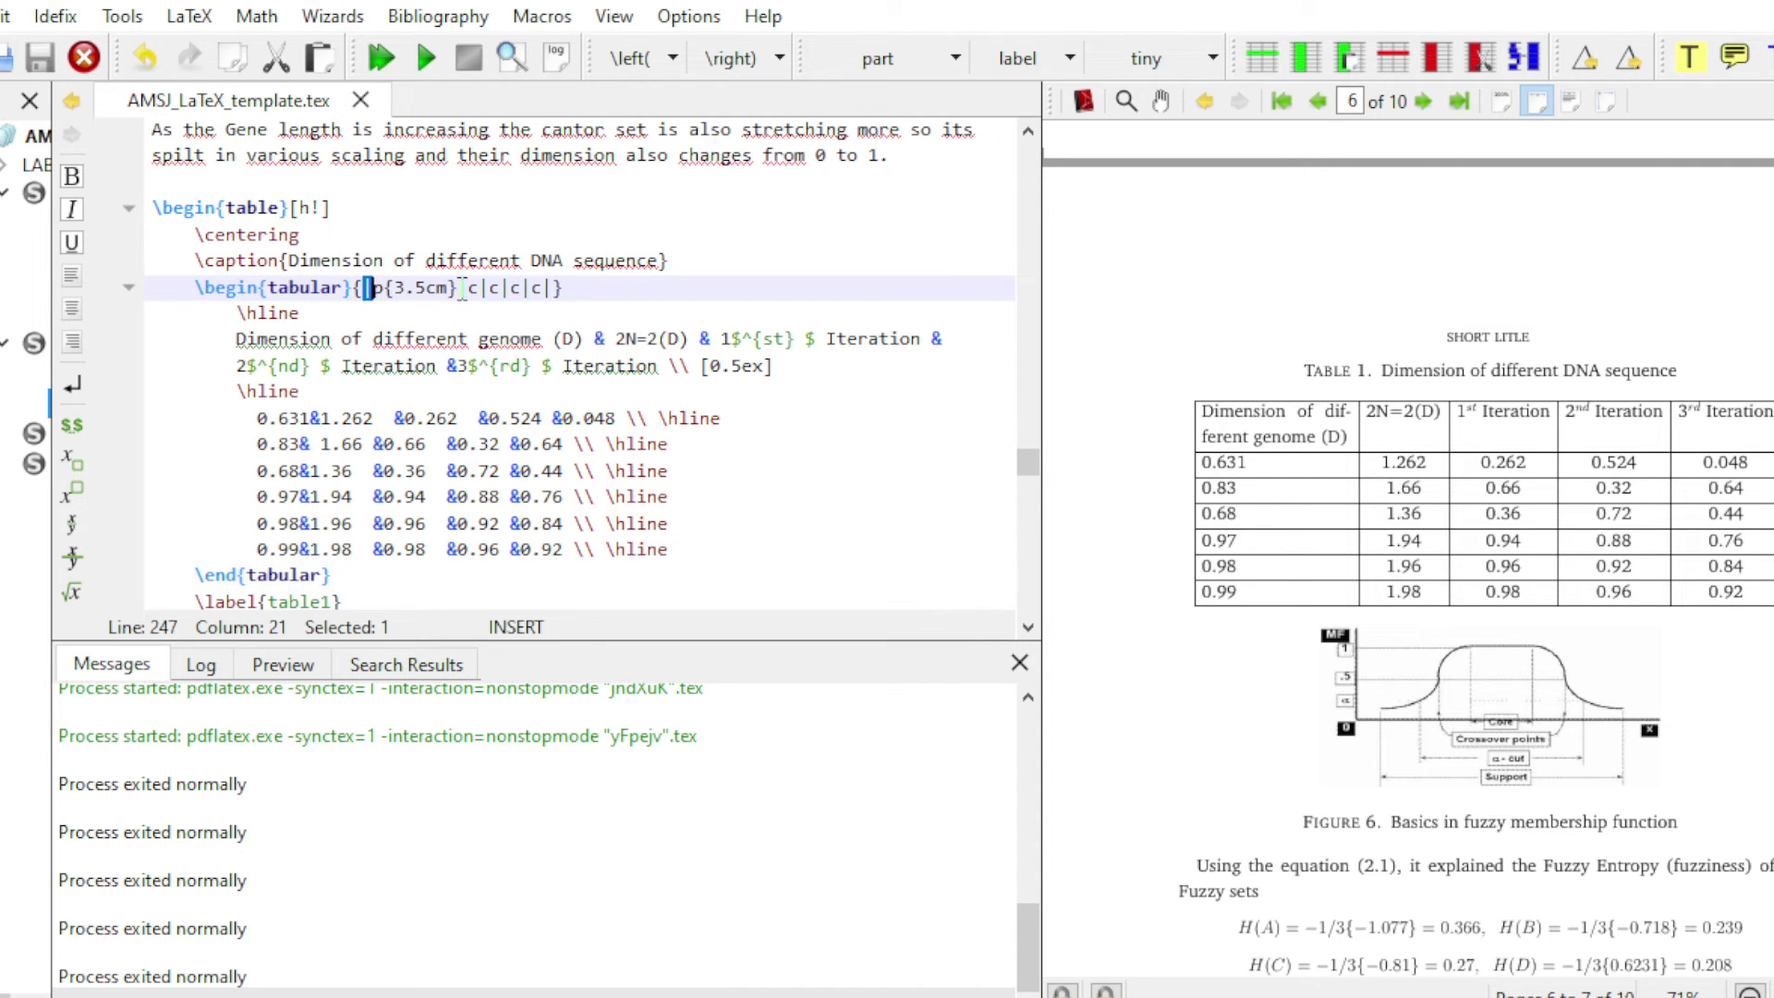
pyautogui.moveTo(488, 288); pyautogui.dragTo(531, 289)
pyautogui.moveTo(237, 313); pyautogui.dragTo(303, 314)
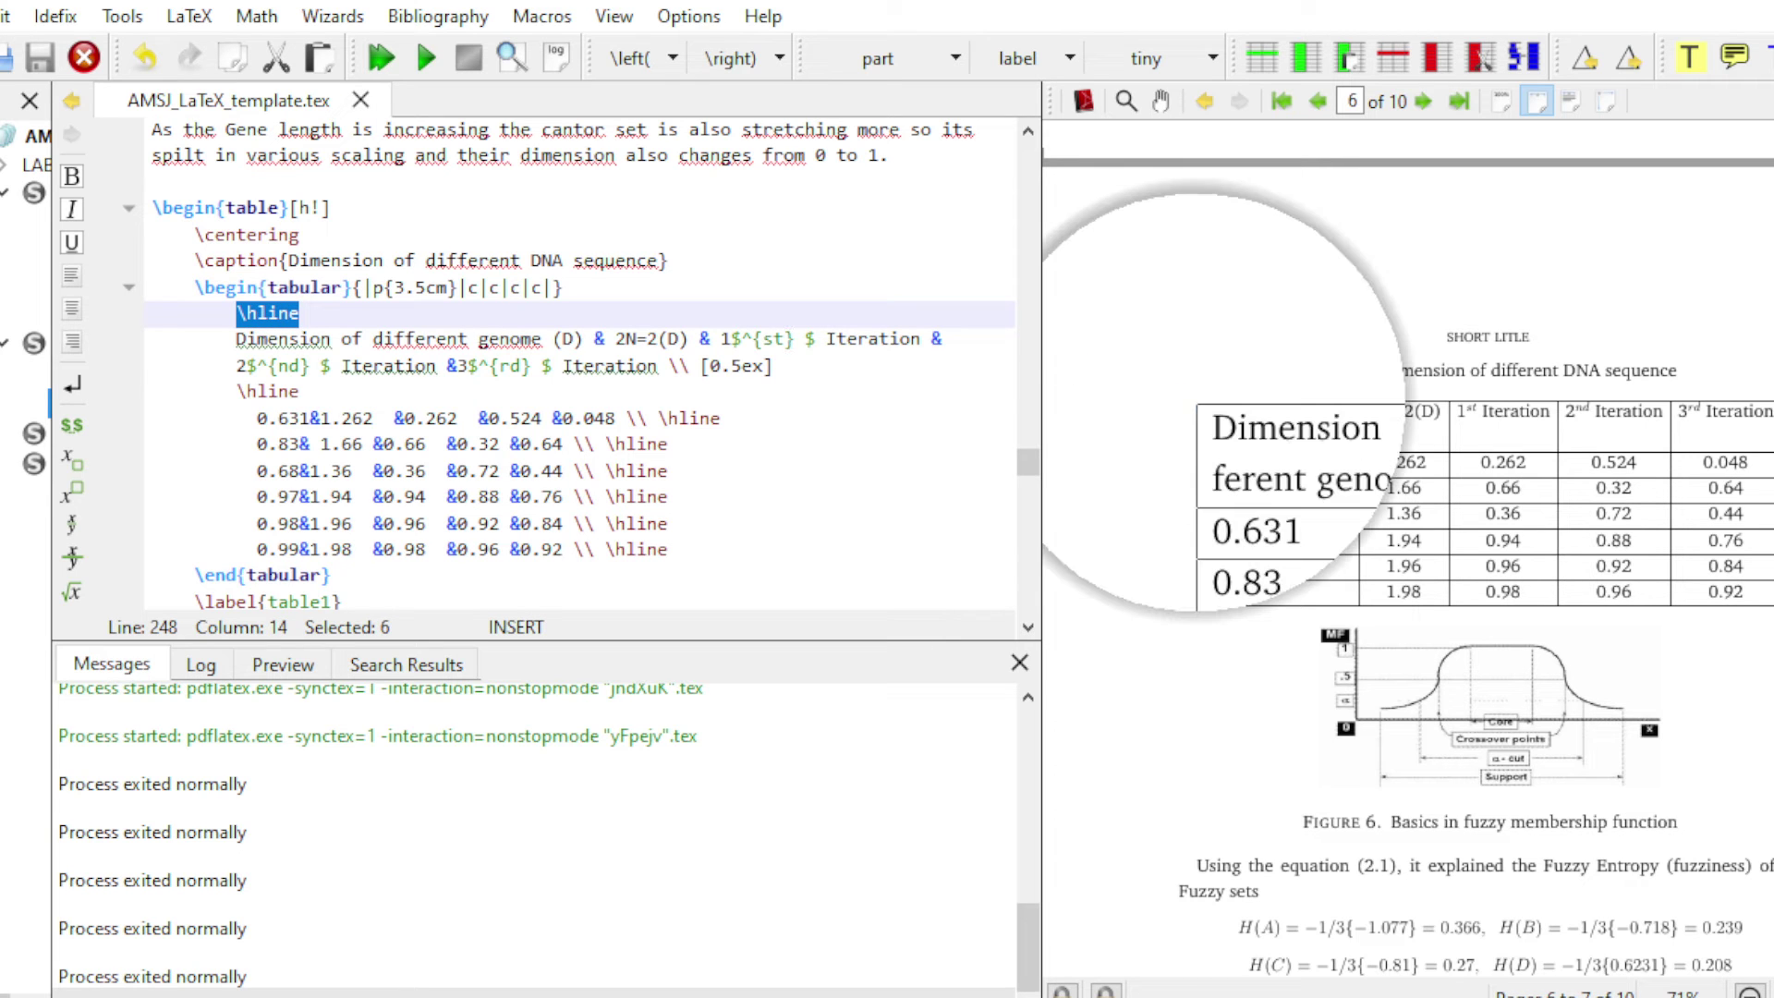
pyautogui.moveTo(1294, 407); pyautogui.dragTo(1446, 417)
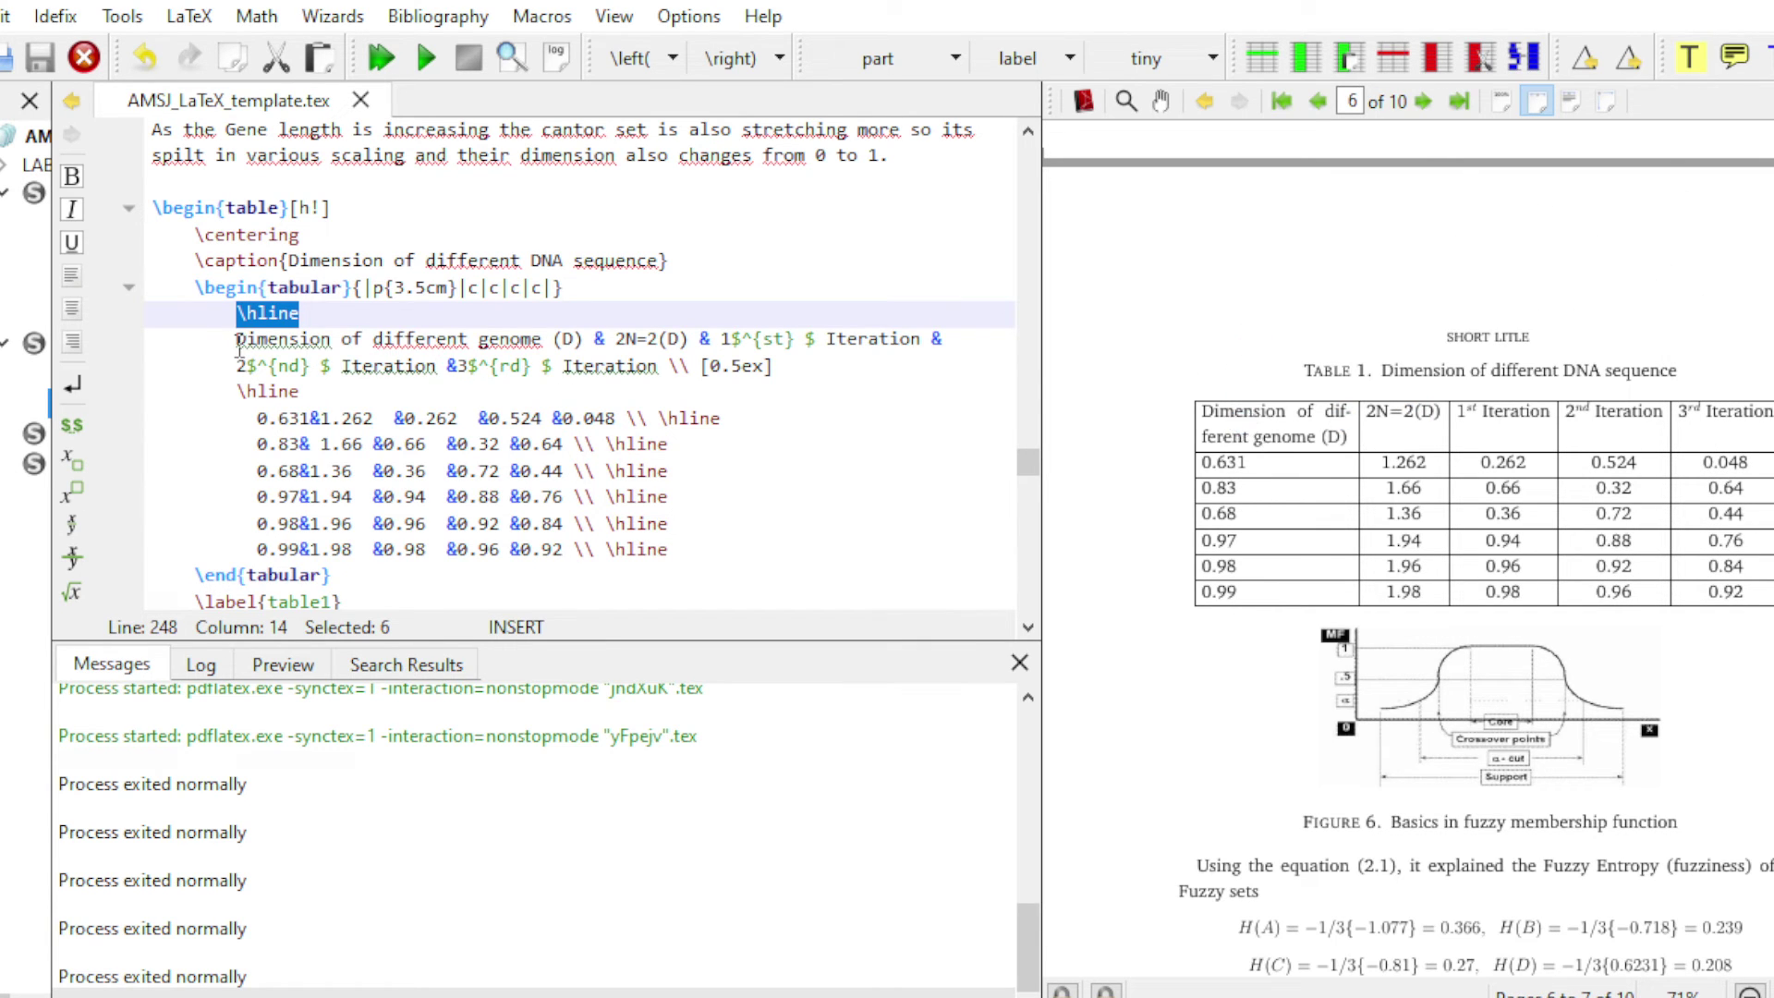
# - Highlight the & separators in the table's header row, and the values and closing \hline of the 0.631 data row
pyautogui.moveTo(239, 345); pyautogui.dragTo(711, 342)
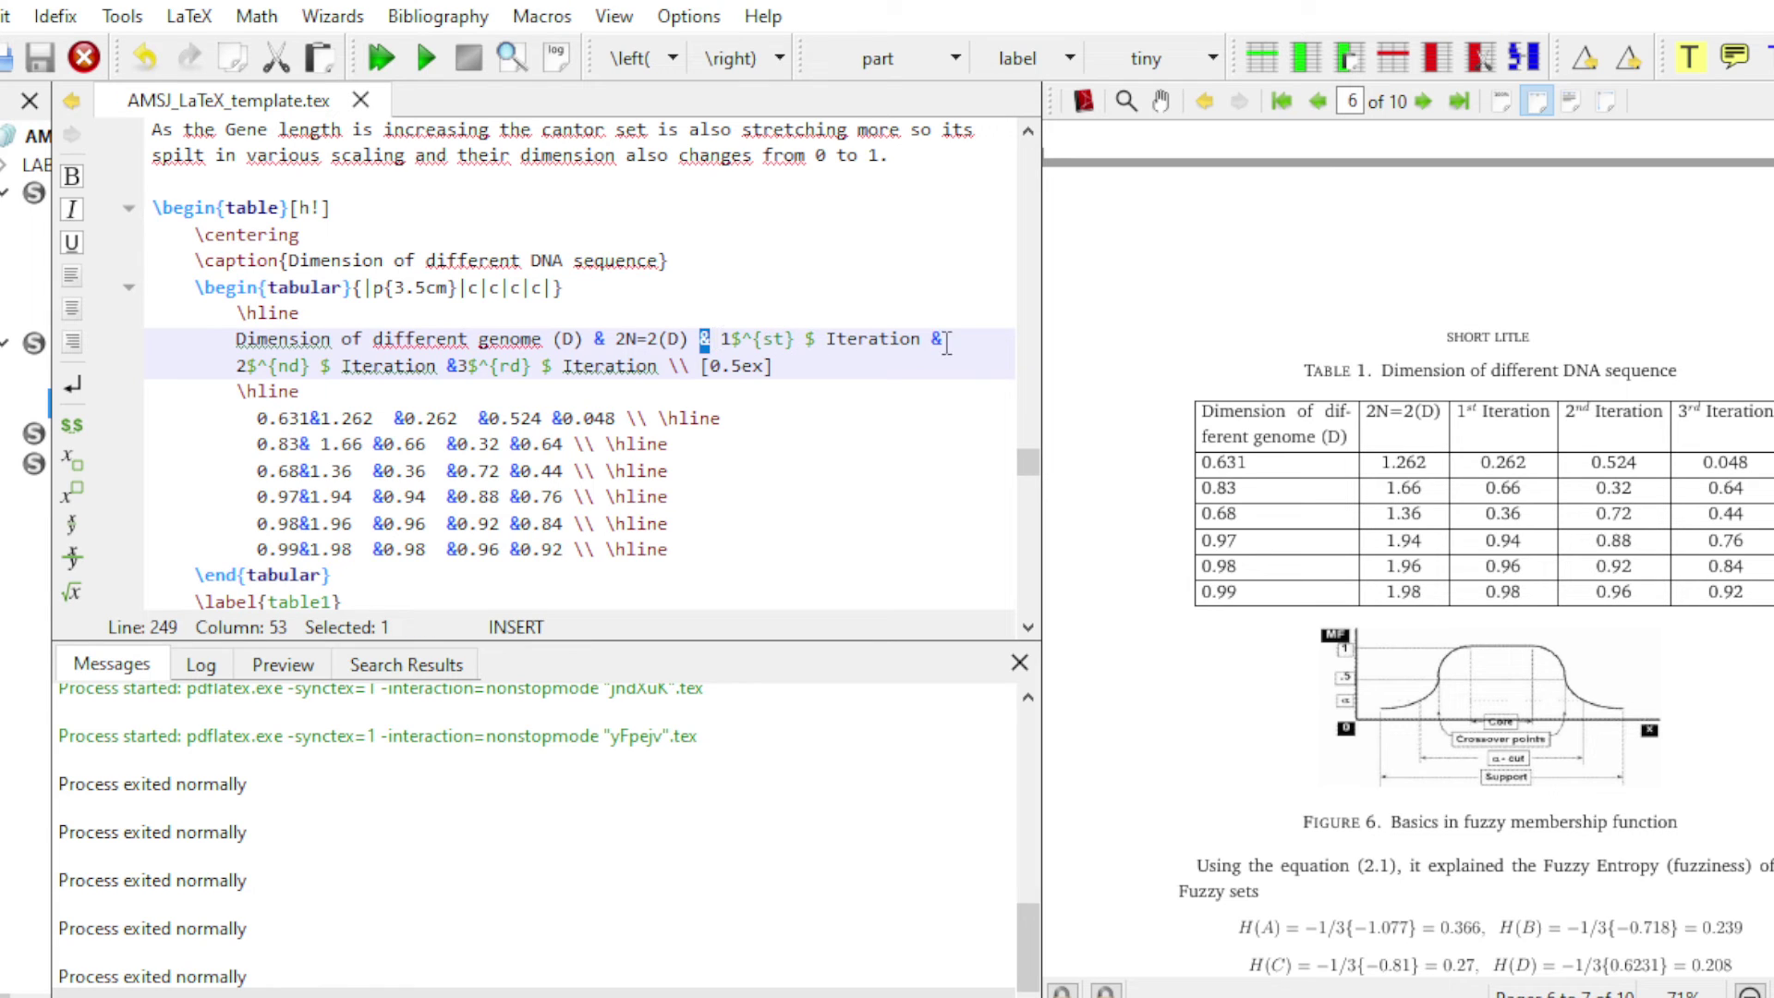
pyautogui.moveTo(927, 342); pyautogui.dragTo(940, 343)
pyautogui.scroll(-1, 595, 335)
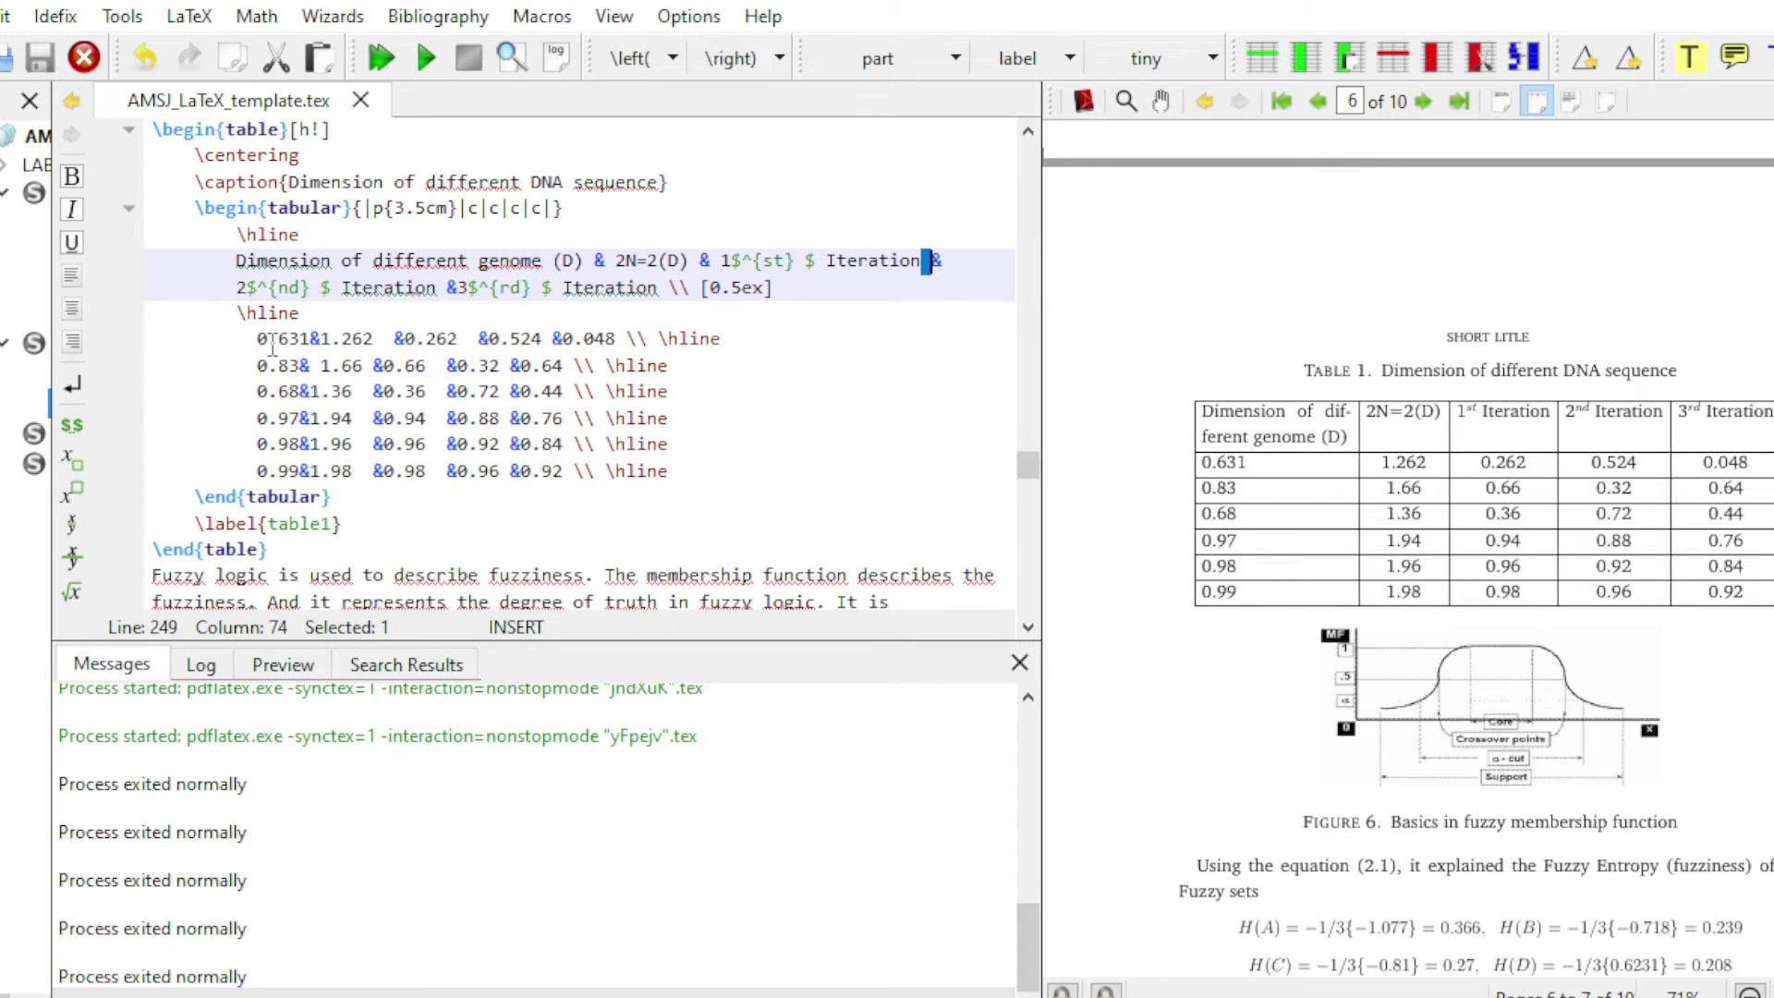
pyautogui.moveTo(259, 341); pyautogui.dragTo(617, 338)
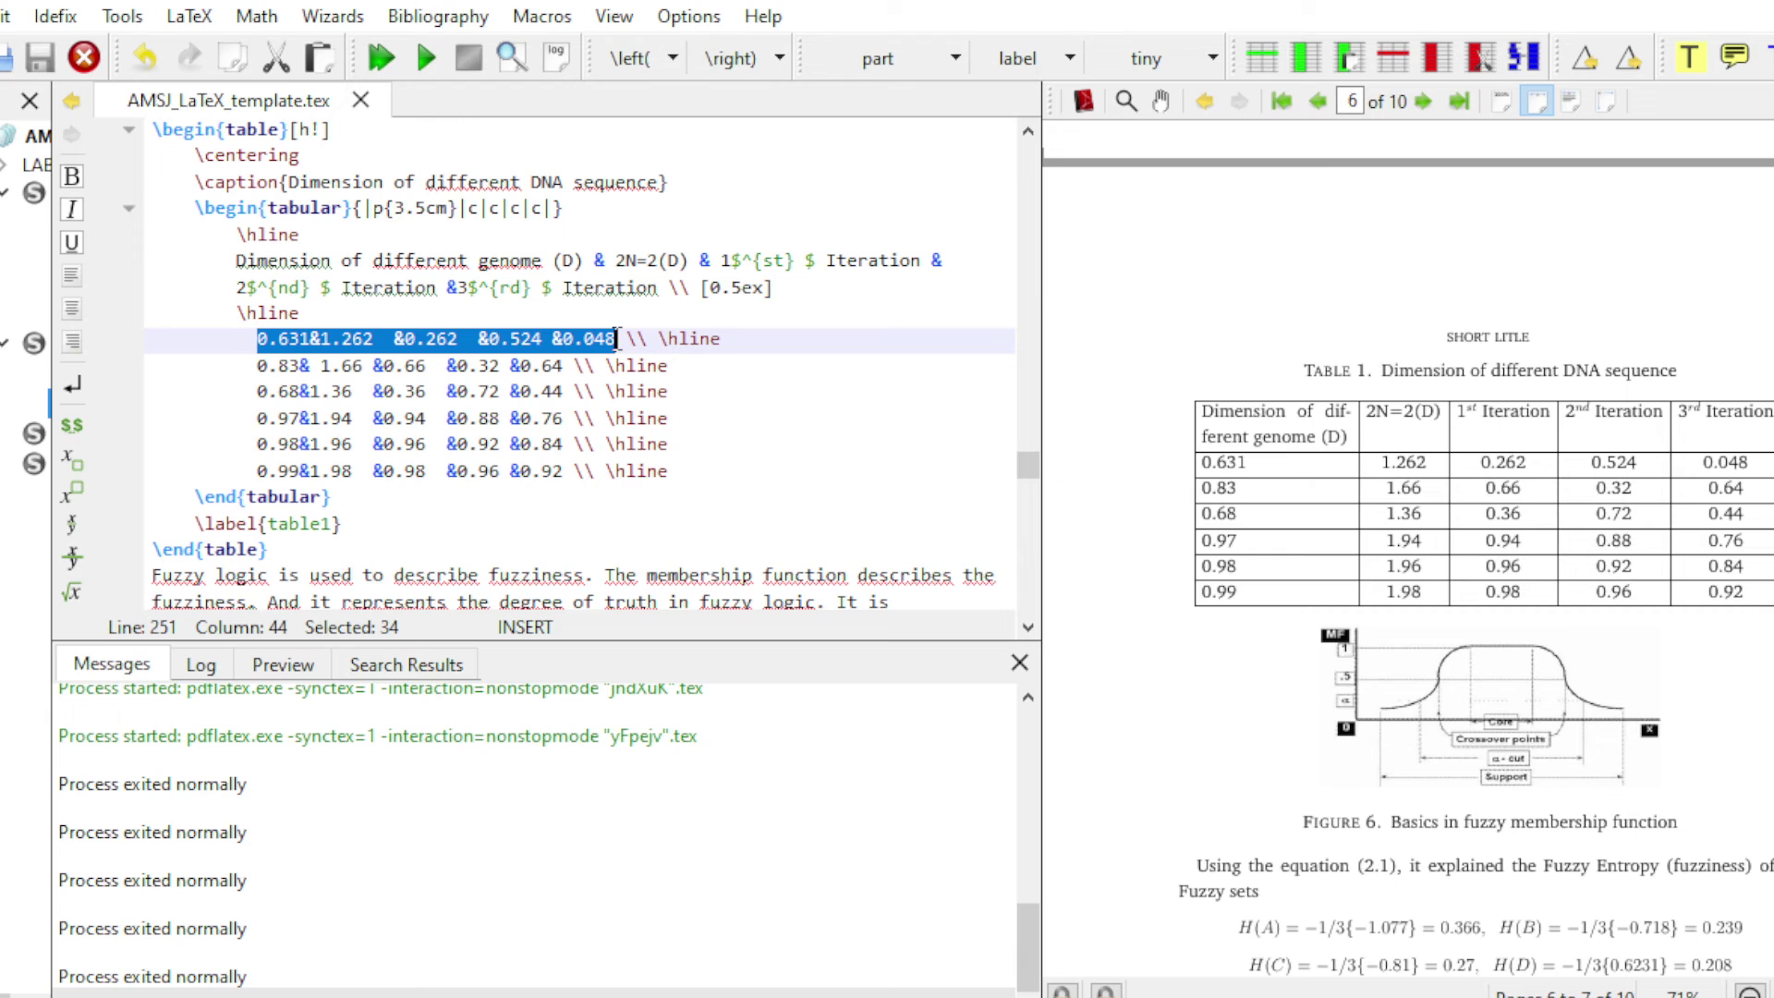
pyautogui.moveTo(627, 339); pyautogui.dragTo(725, 340)
pyautogui.click(660, 337)
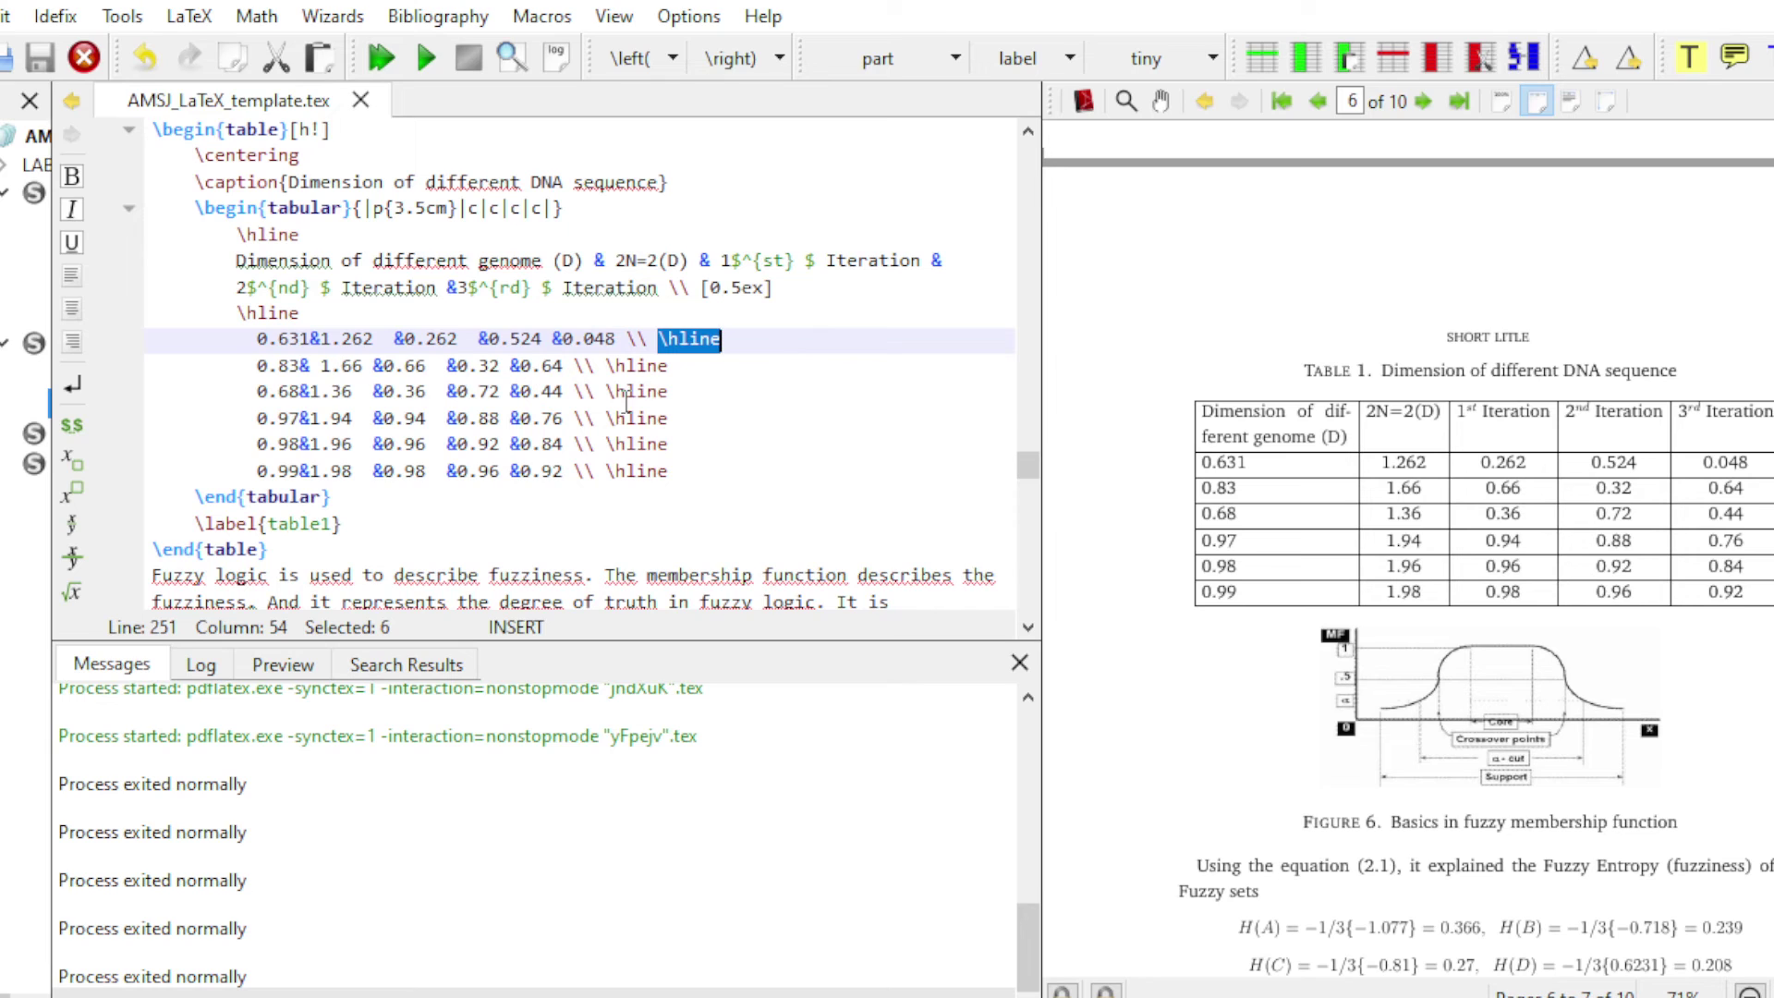
# - Highlight the \begin of the tabular block and the \label{table1} line, and examine the matching \end{table}
pyautogui.scroll(-1, 626, 421)
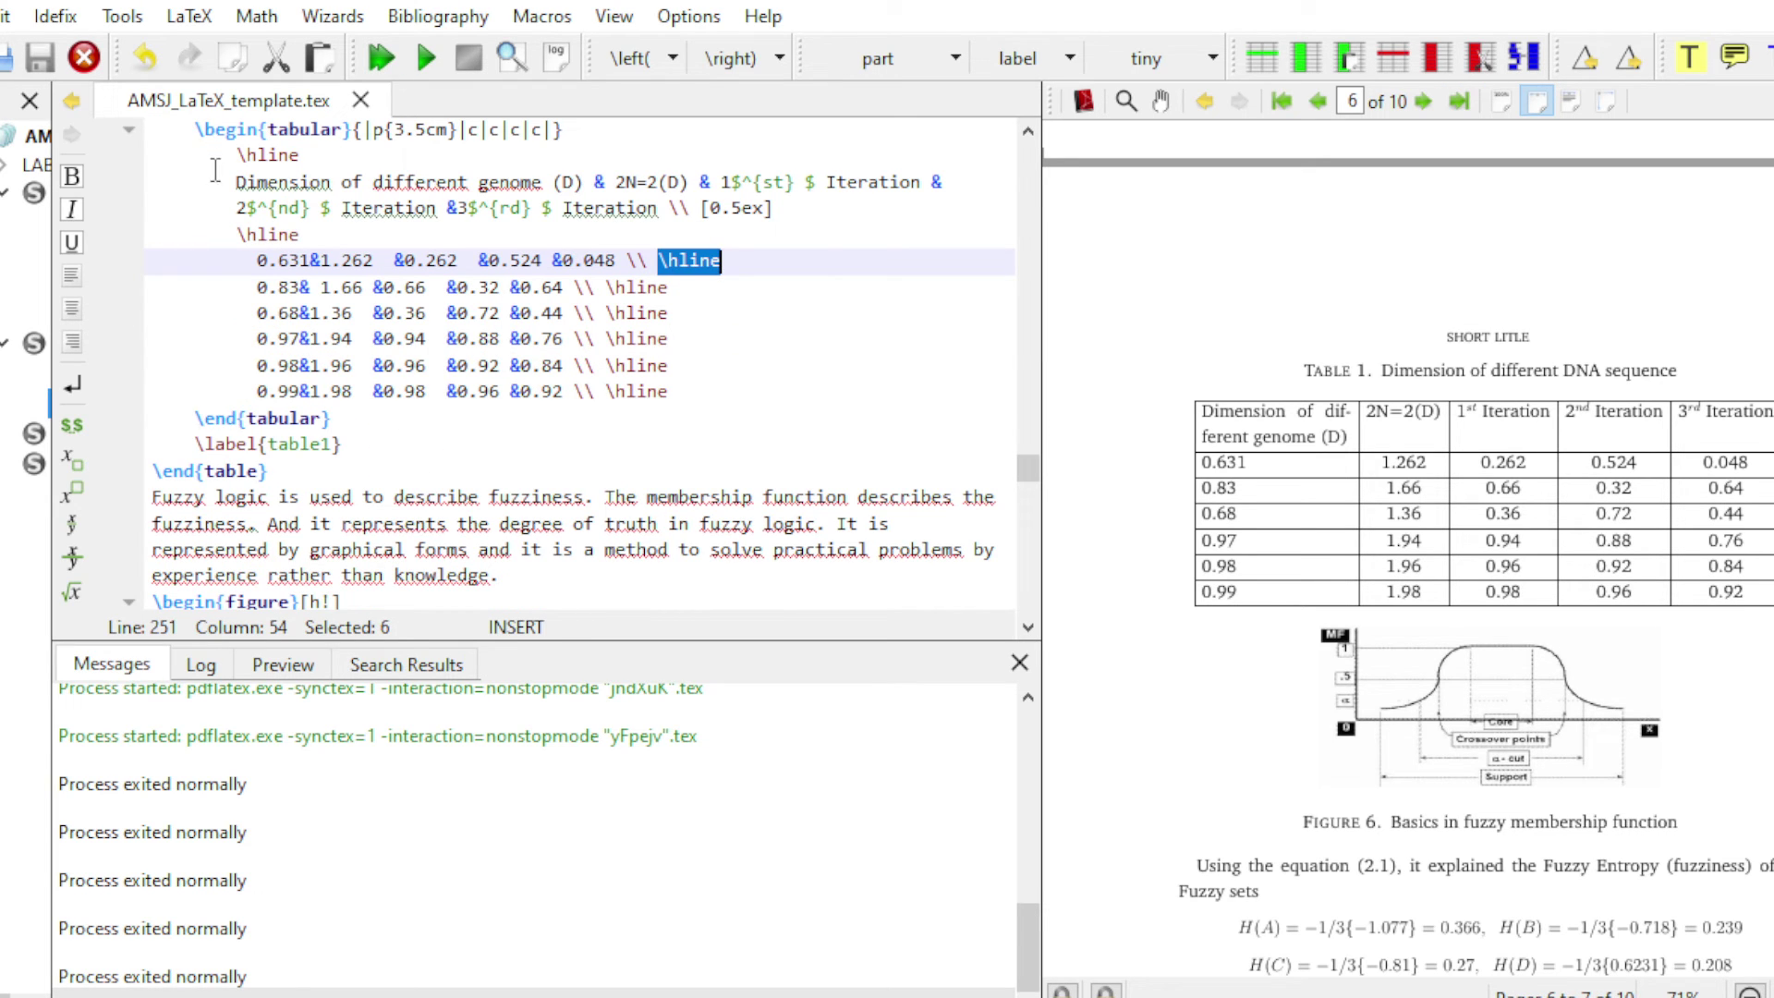
pyautogui.moveTo(195, 129); pyautogui.dragTo(240, 138)
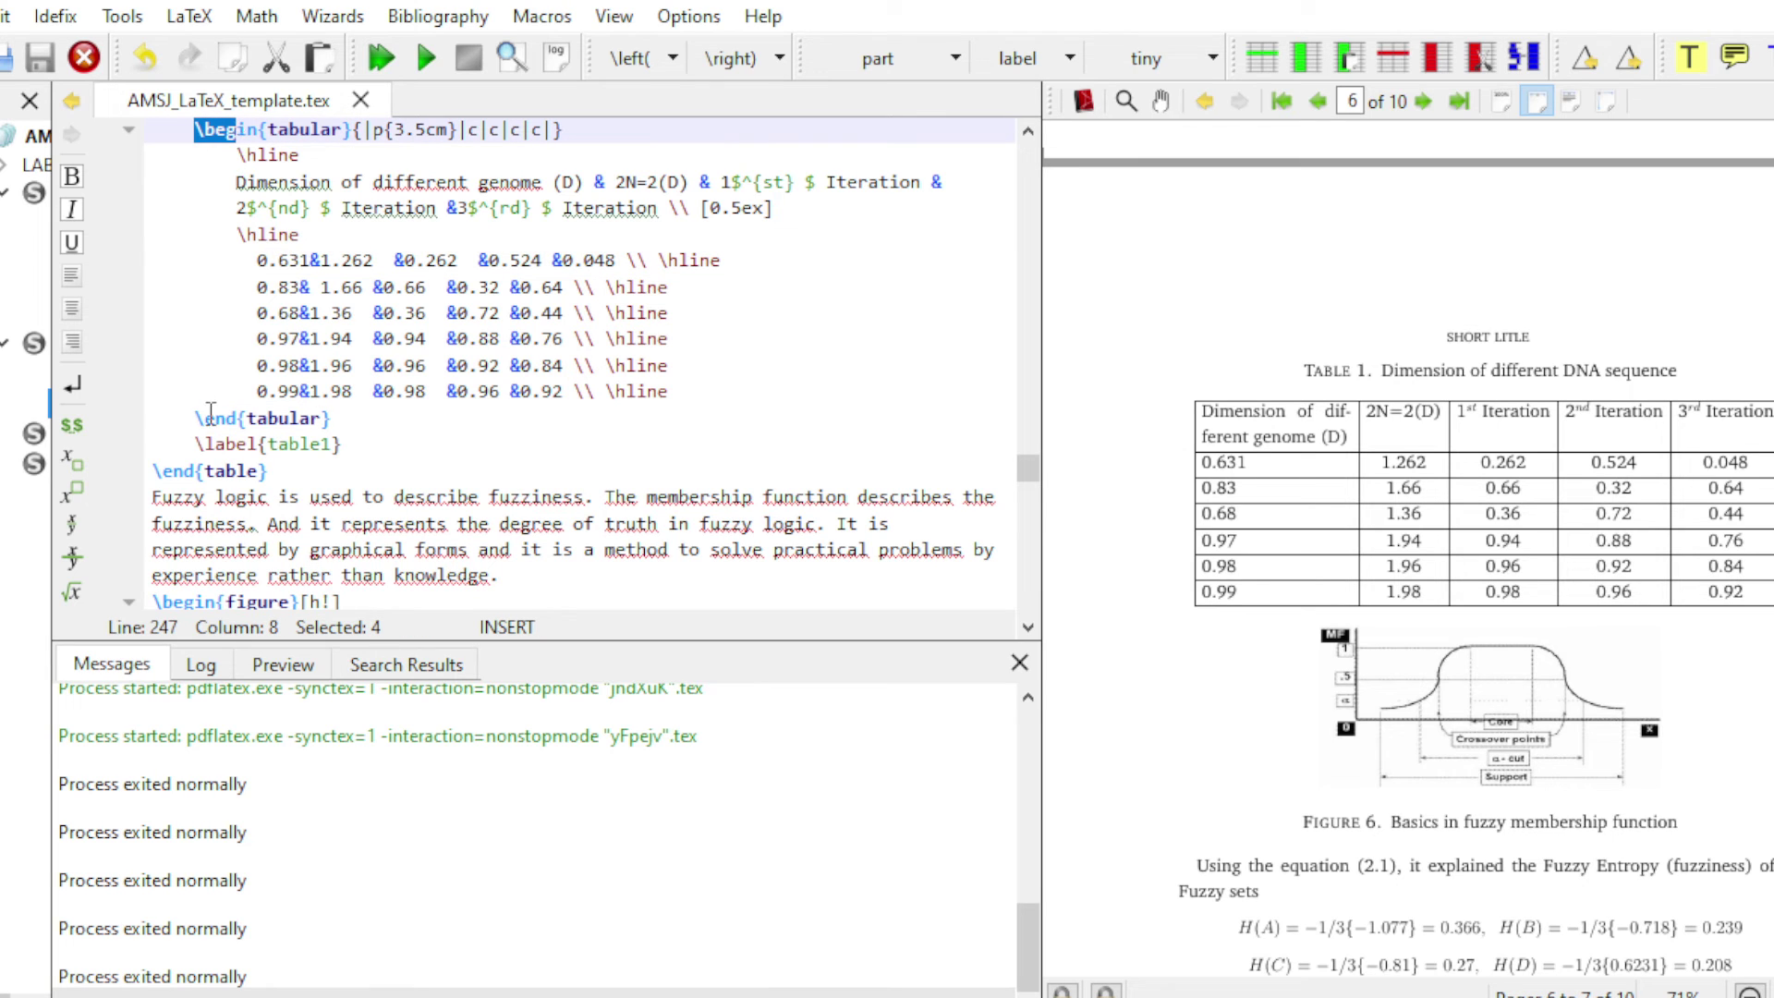
pyautogui.moveTo(195, 444); pyautogui.dragTo(350, 445)
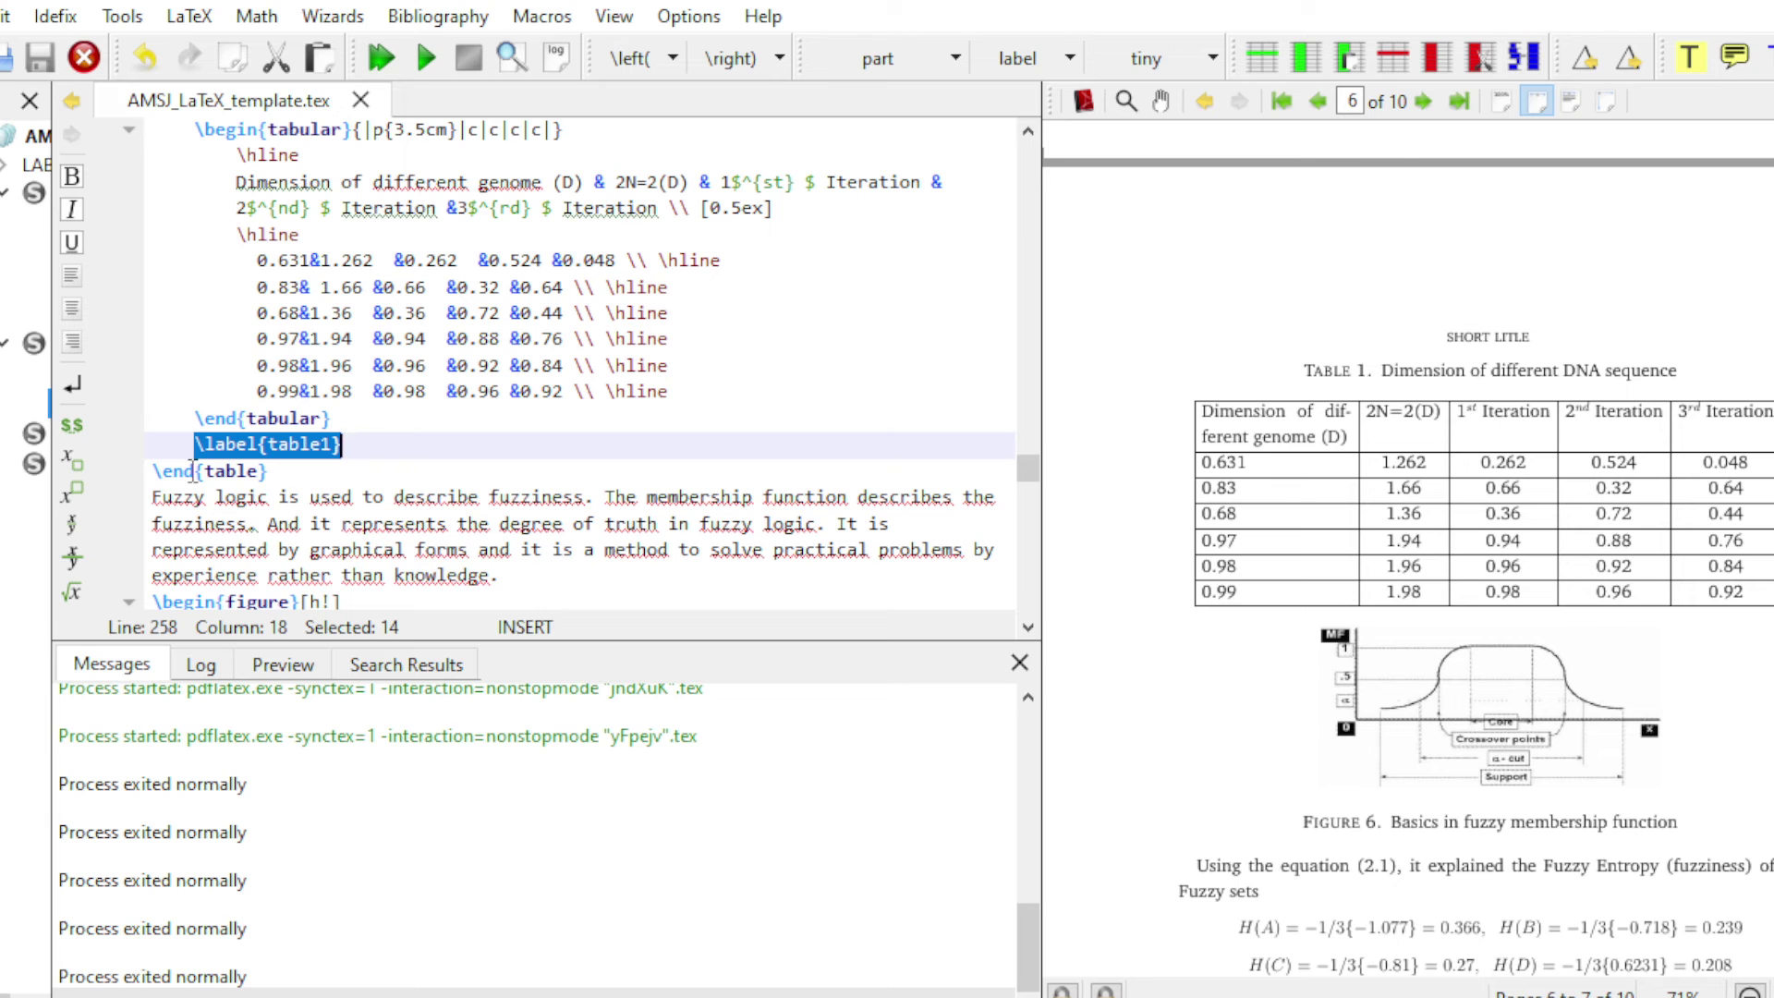
pyautogui.moveTo(153, 472); pyautogui.dragTo(209, 476)
pyautogui.click(236, 472)
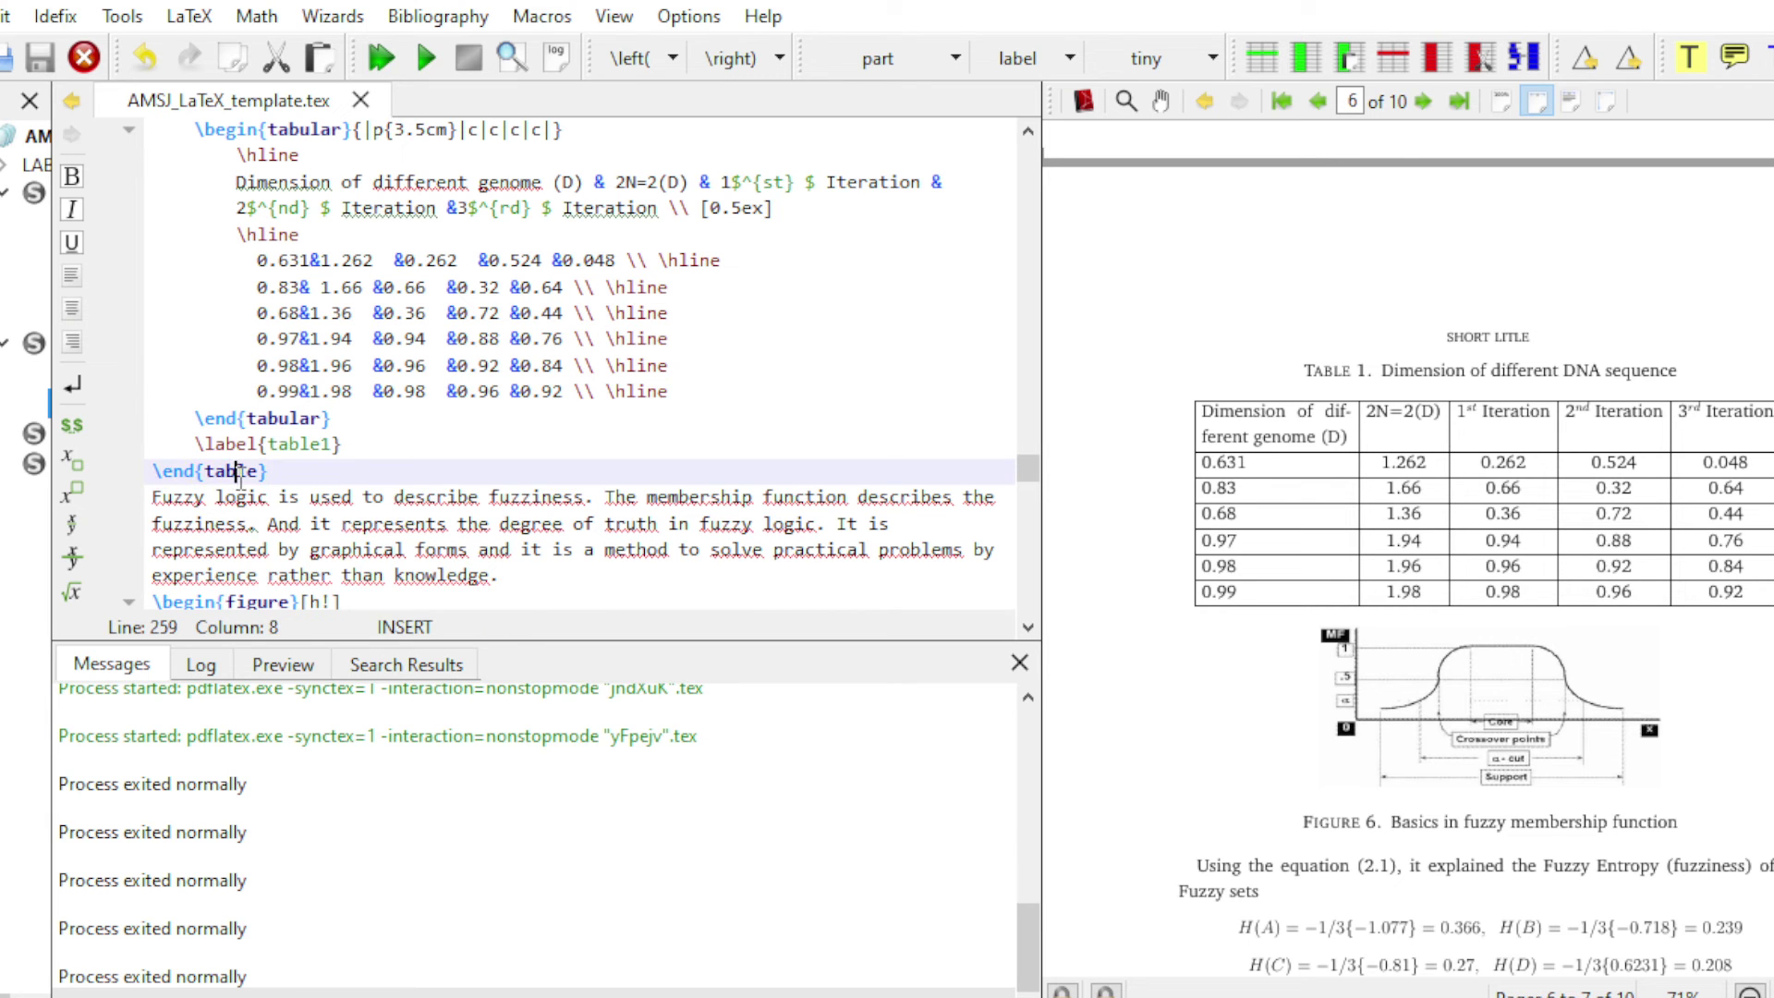
pyautogui.scroll(2, 277, 476)
pyautogui.scroll(-1, 283, 308)
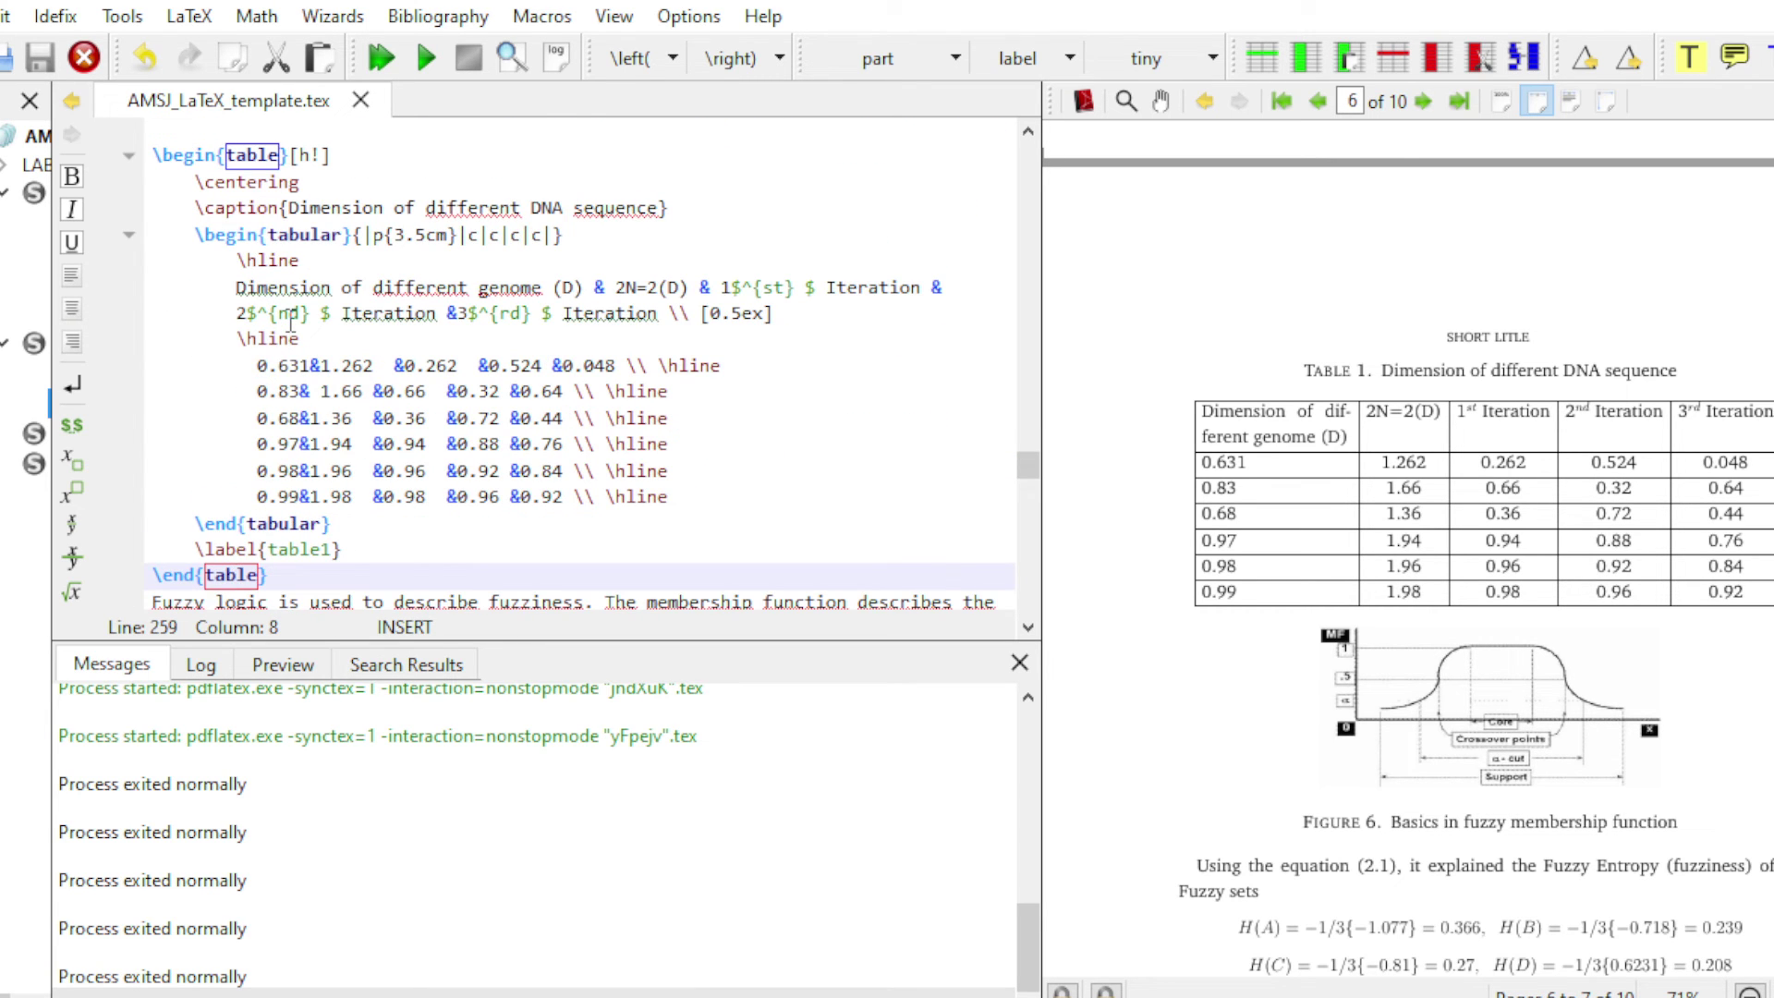
# - Review the source from the fig5 environment through the fig6 environment and highlight the \section{RESULTS} line
pyautogui.scroll(-5, 291, 325)
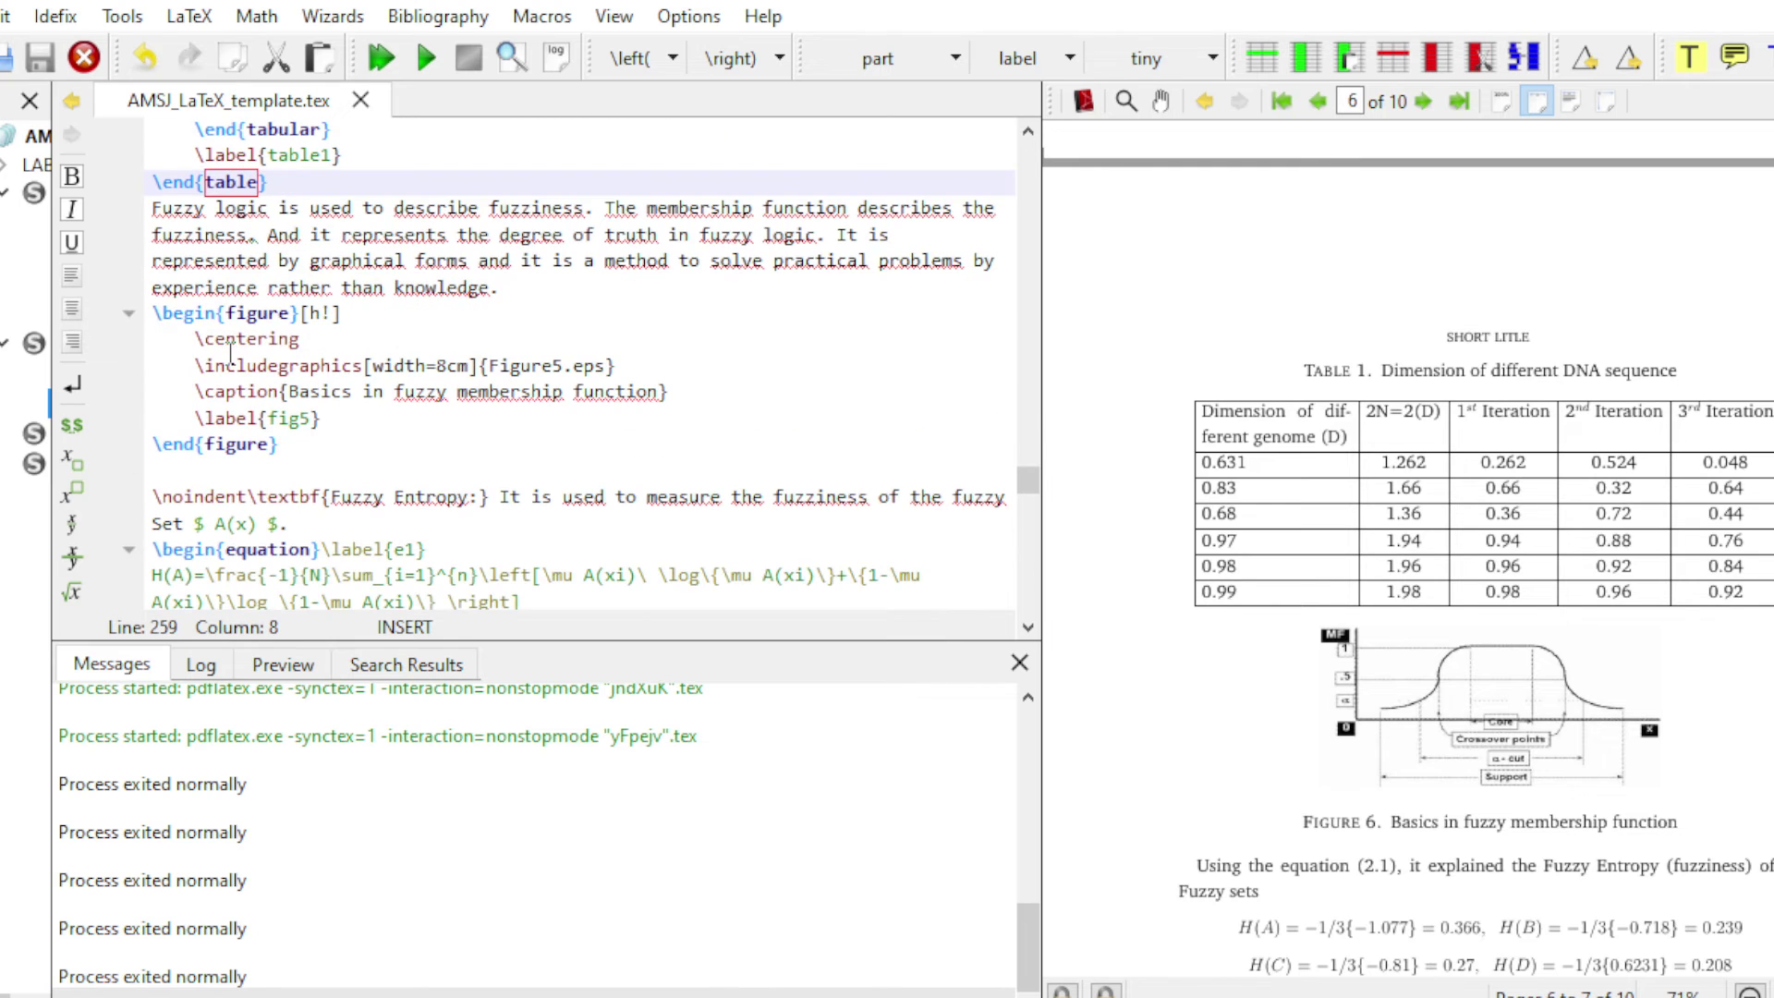
pyautogui.scroll(-3, 296, 365)
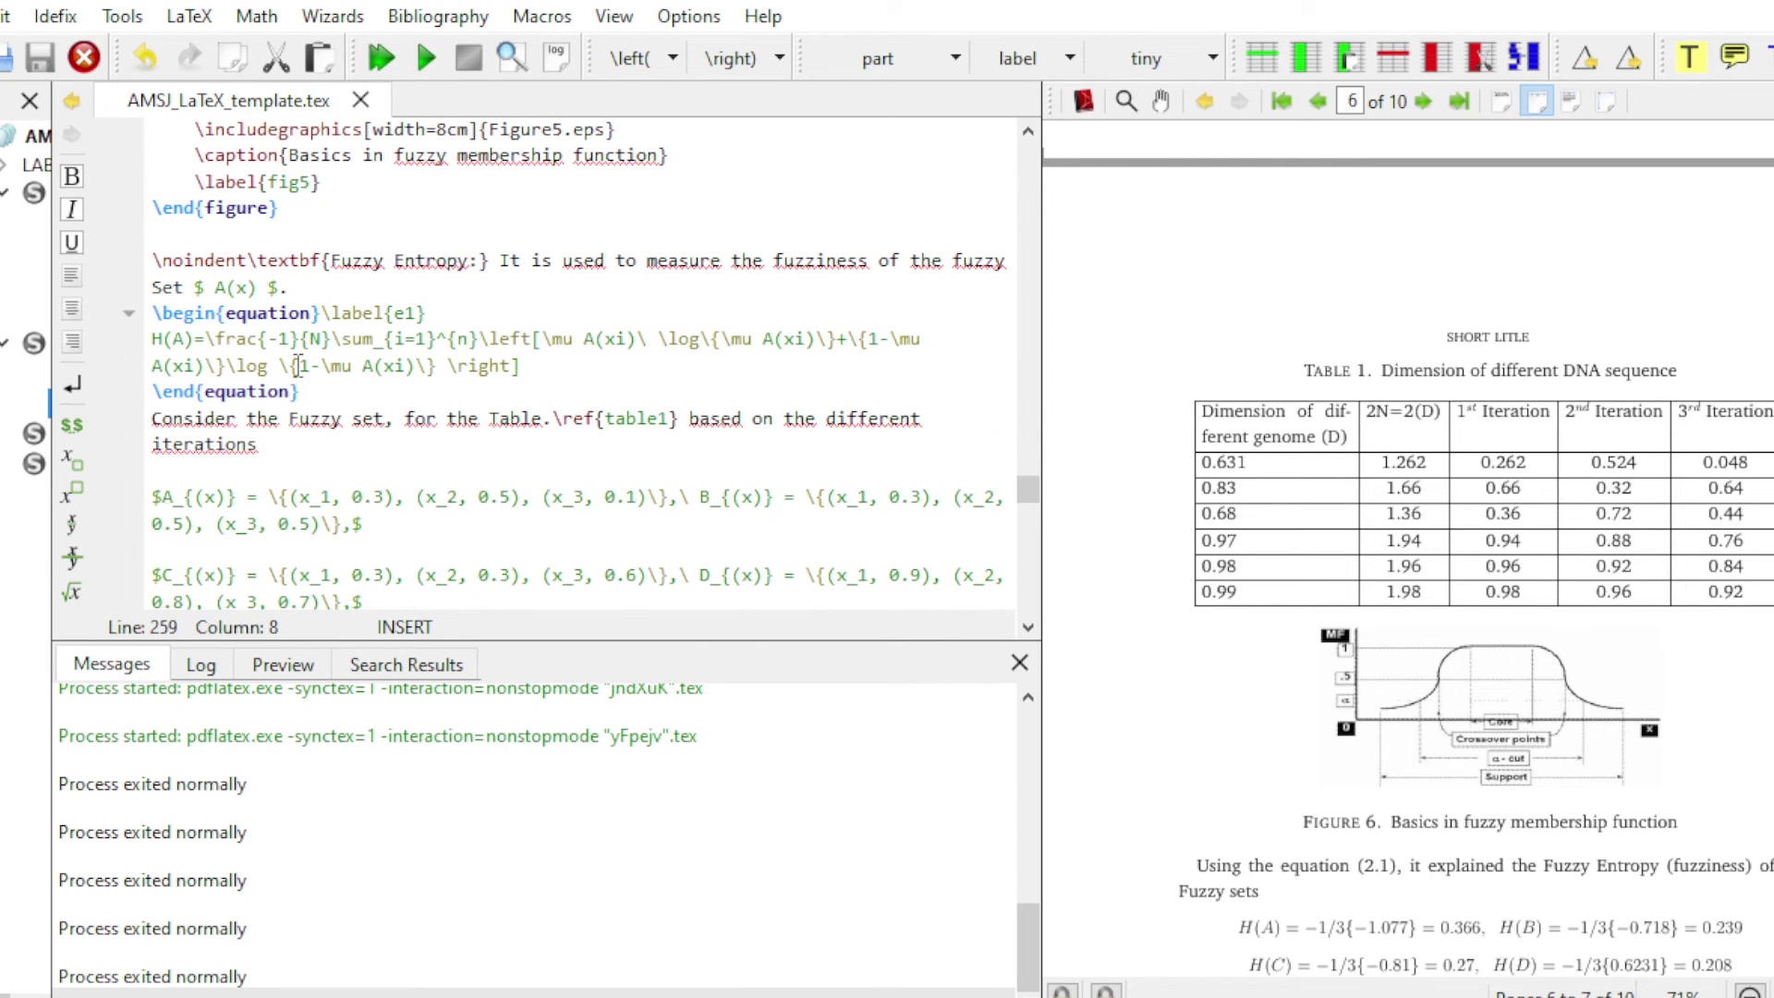
pyautogui.scroll(-12, 298, 366)
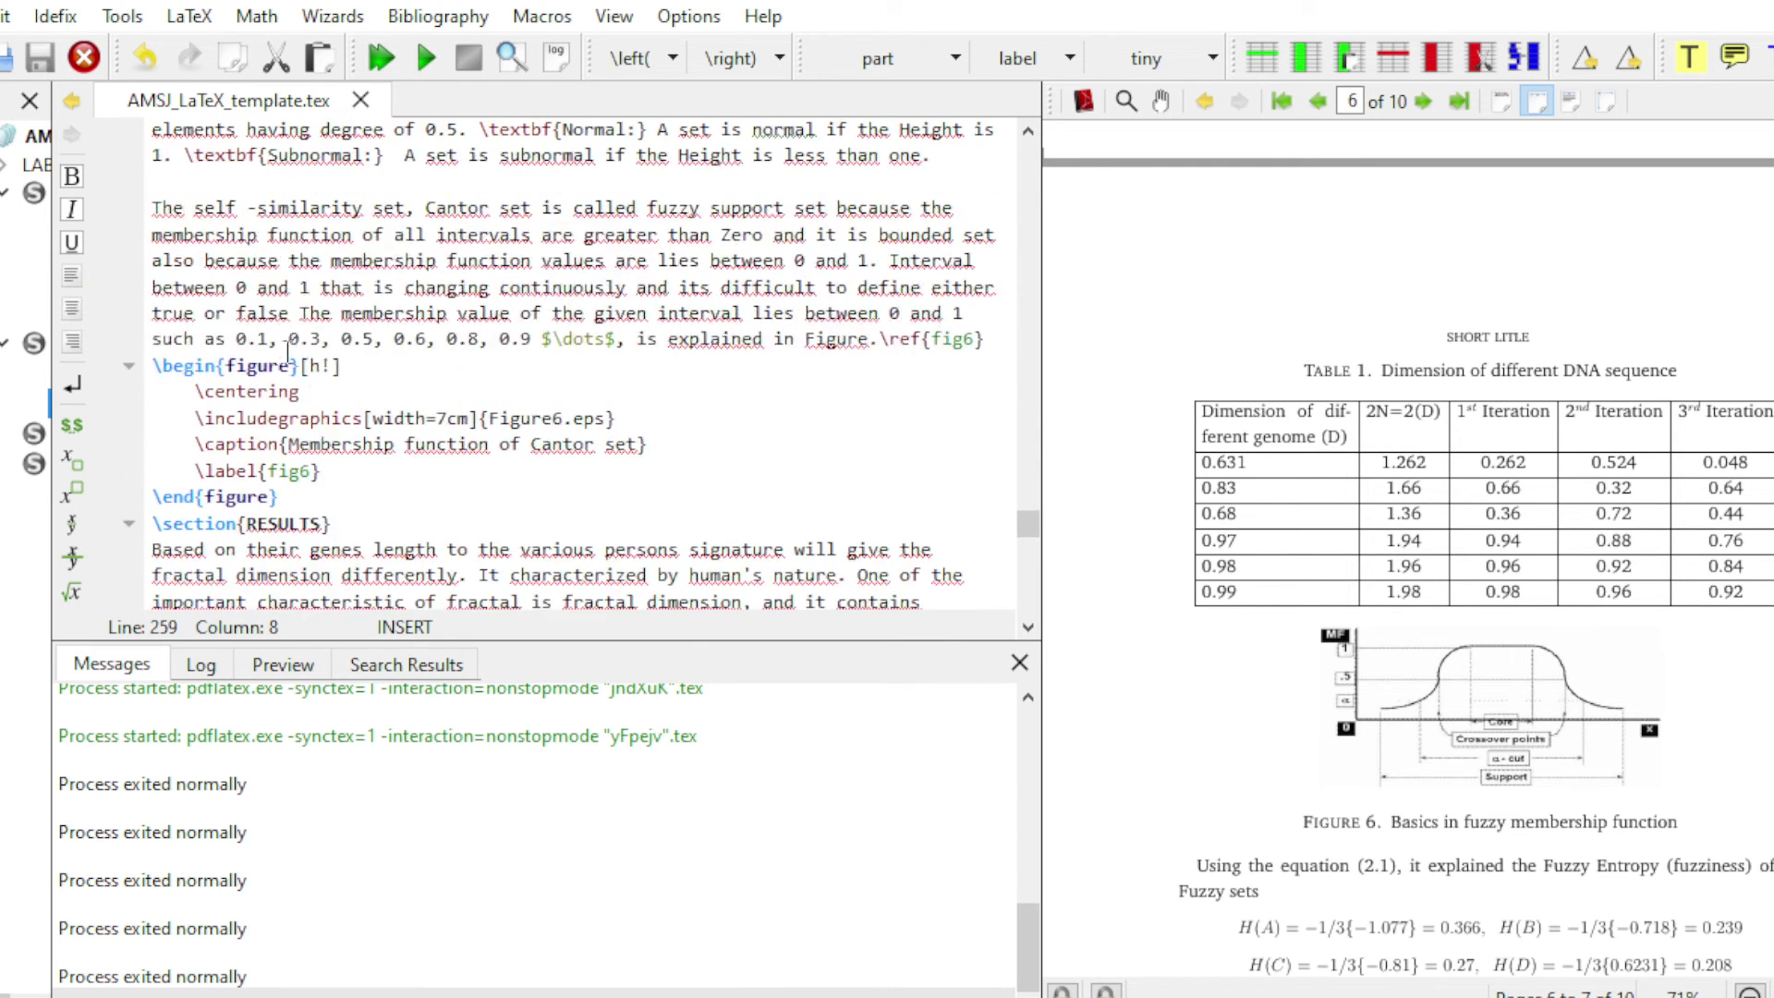
pyautogui.scroll(-5, 273, 325)
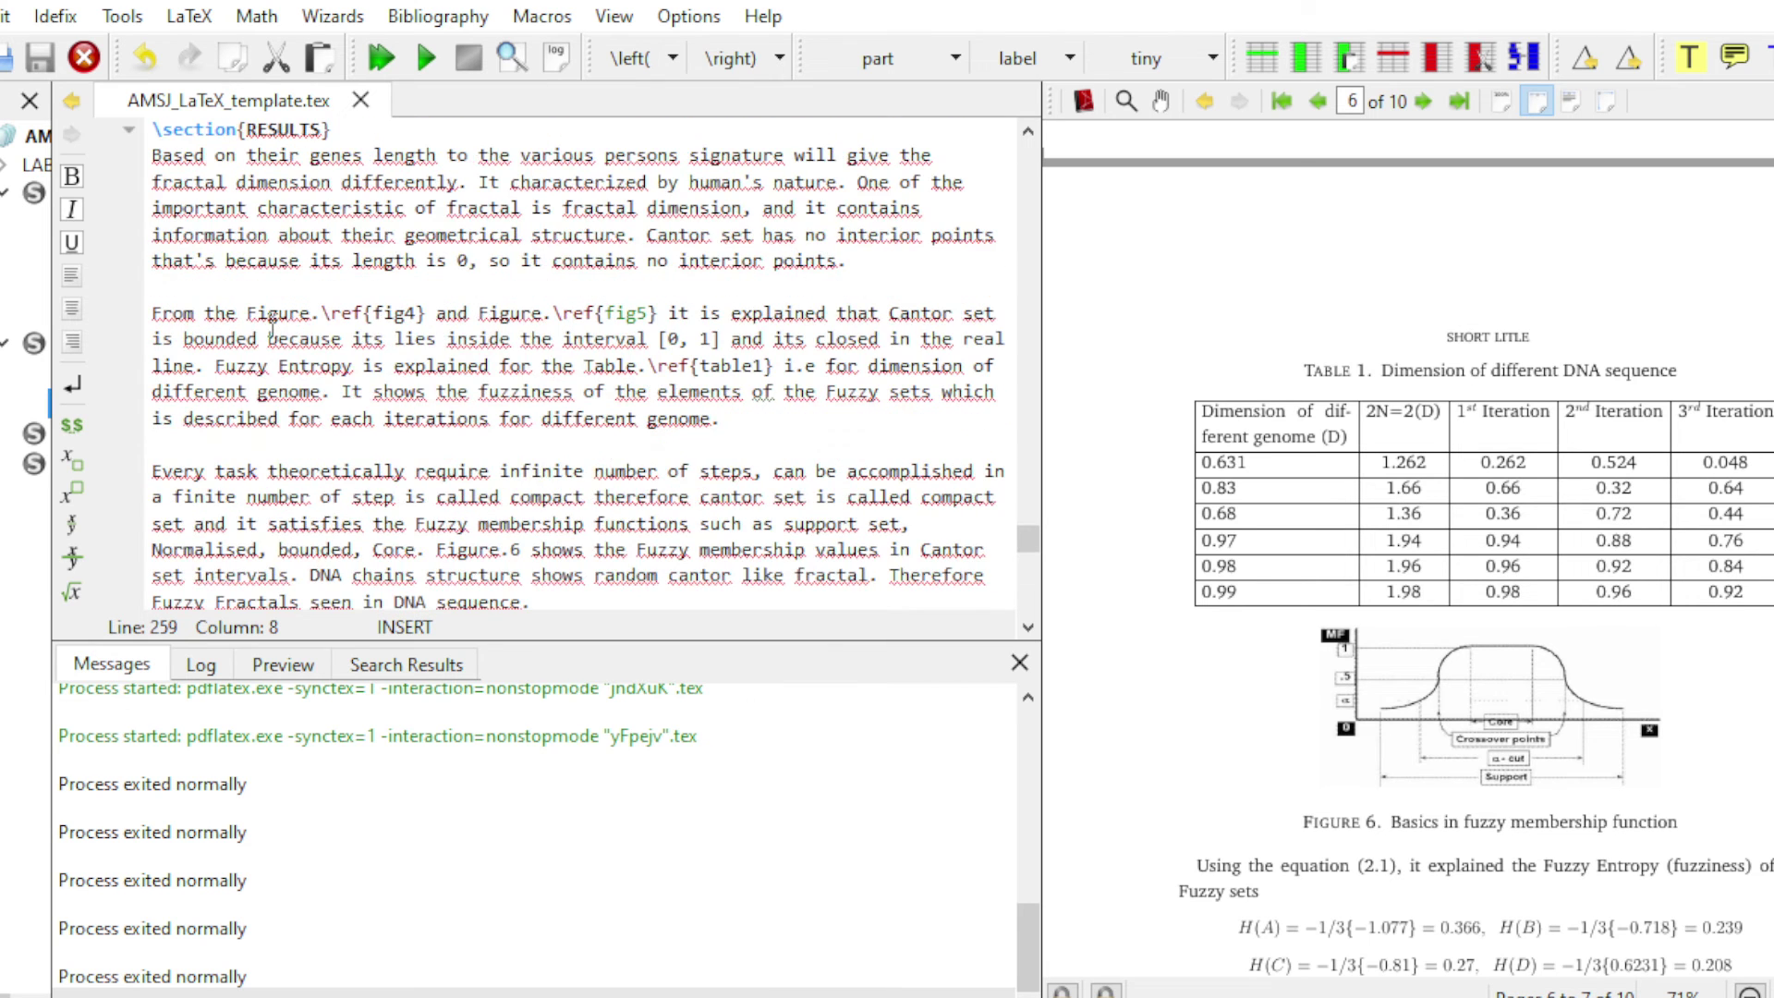
pyautogui.scroll(2, 302, 227)
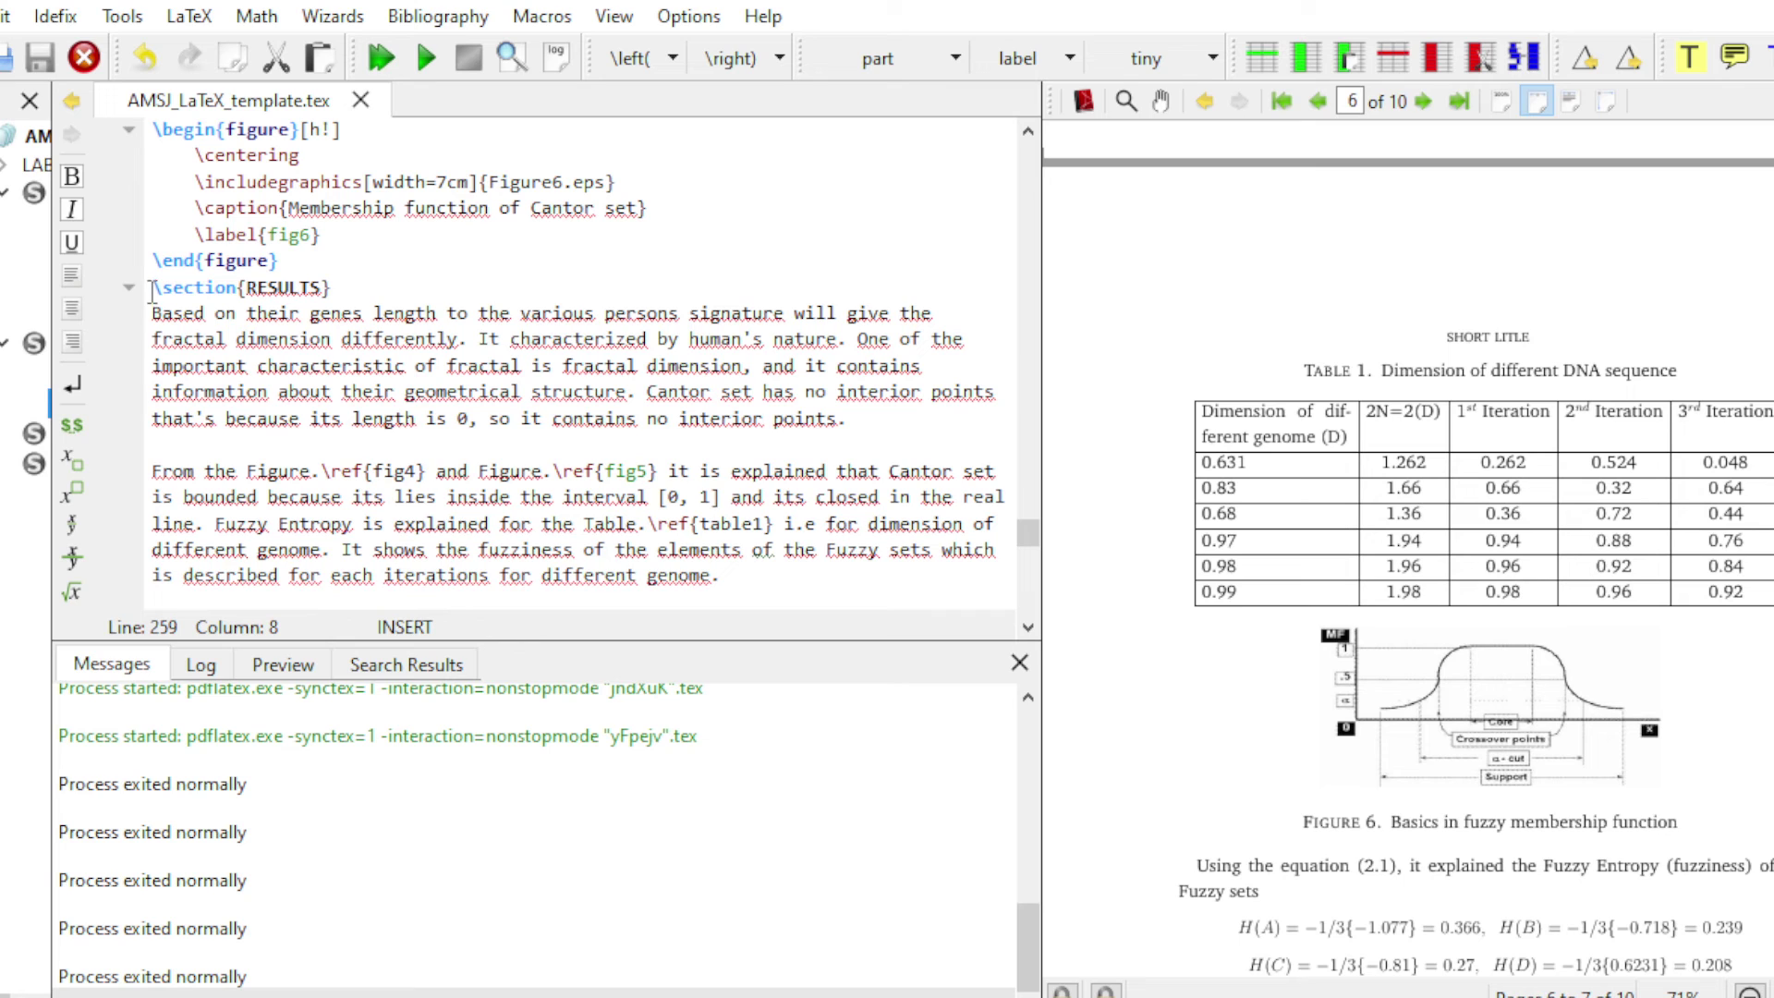
pyautogui.moveTo(153, 292); pyautogui.dragTo(344, 292)
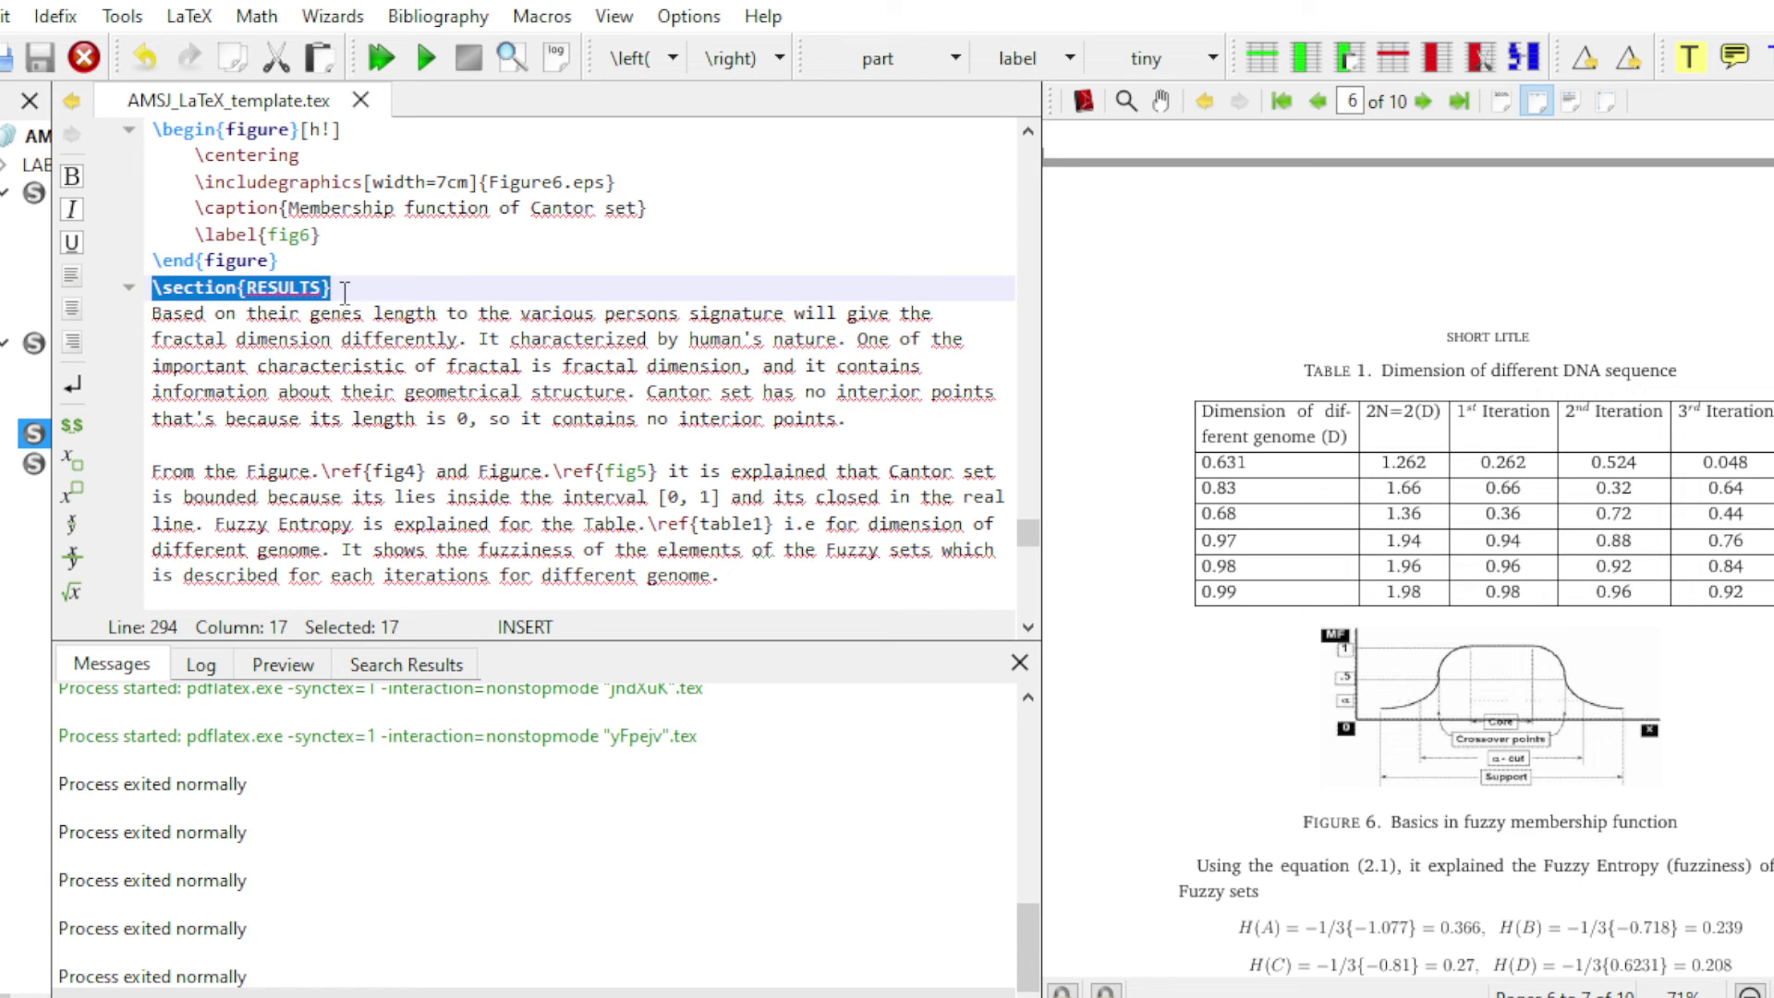
pyautogui.scroll(-1, 344, 292)
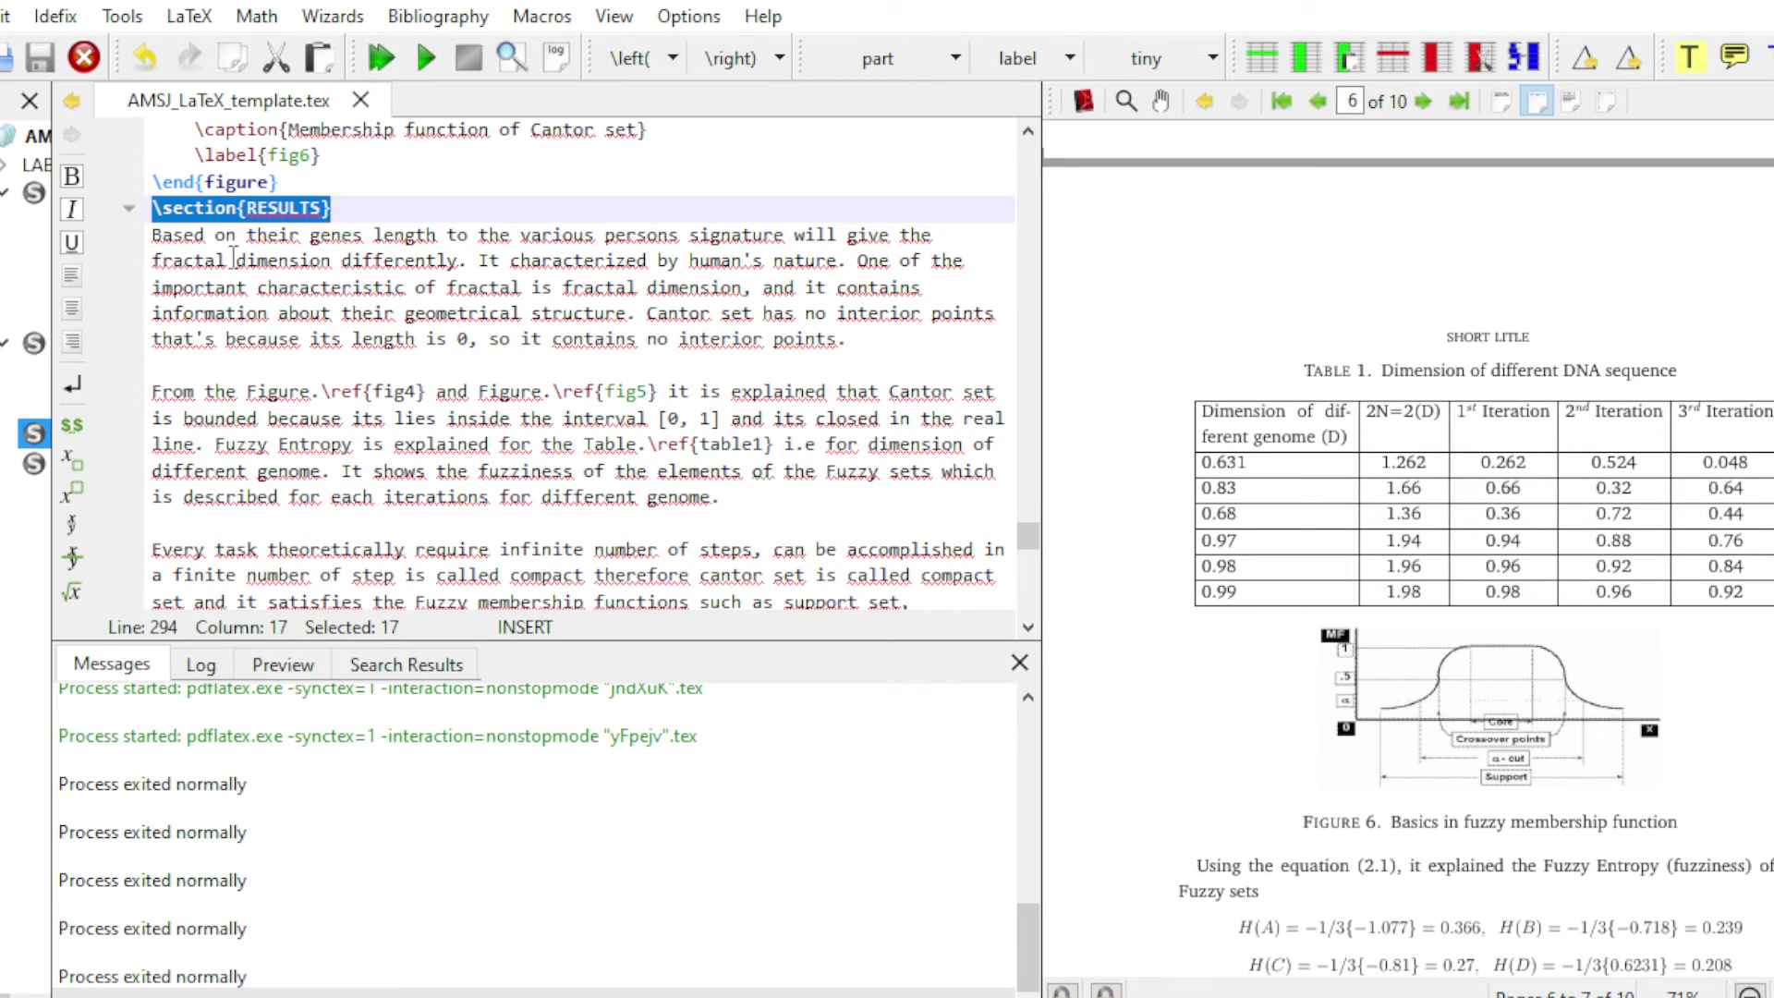
# - Highlight the \vspace{5mm} command before the CONCLUSION section and place the cursor at its 5mm value
pyautogui.scroll(-5, 330, 307)
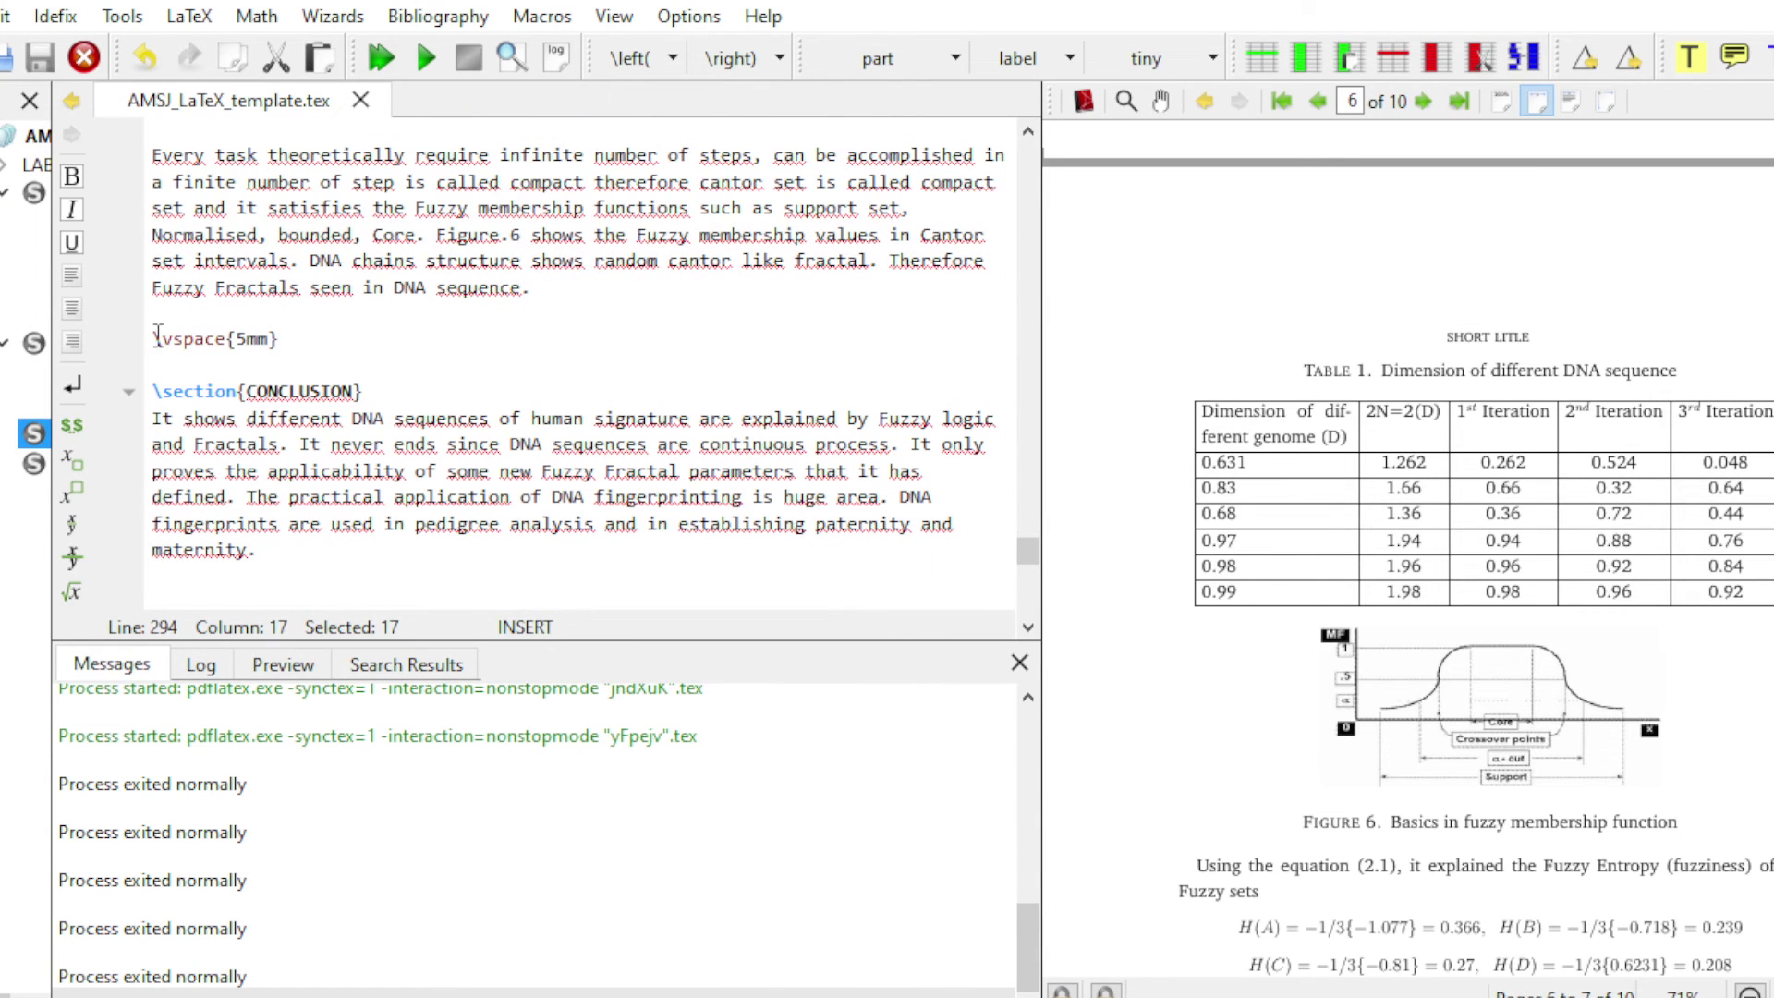
pyautogui.moveTo(154, 338); pyautogui.dragTo(279, 339)
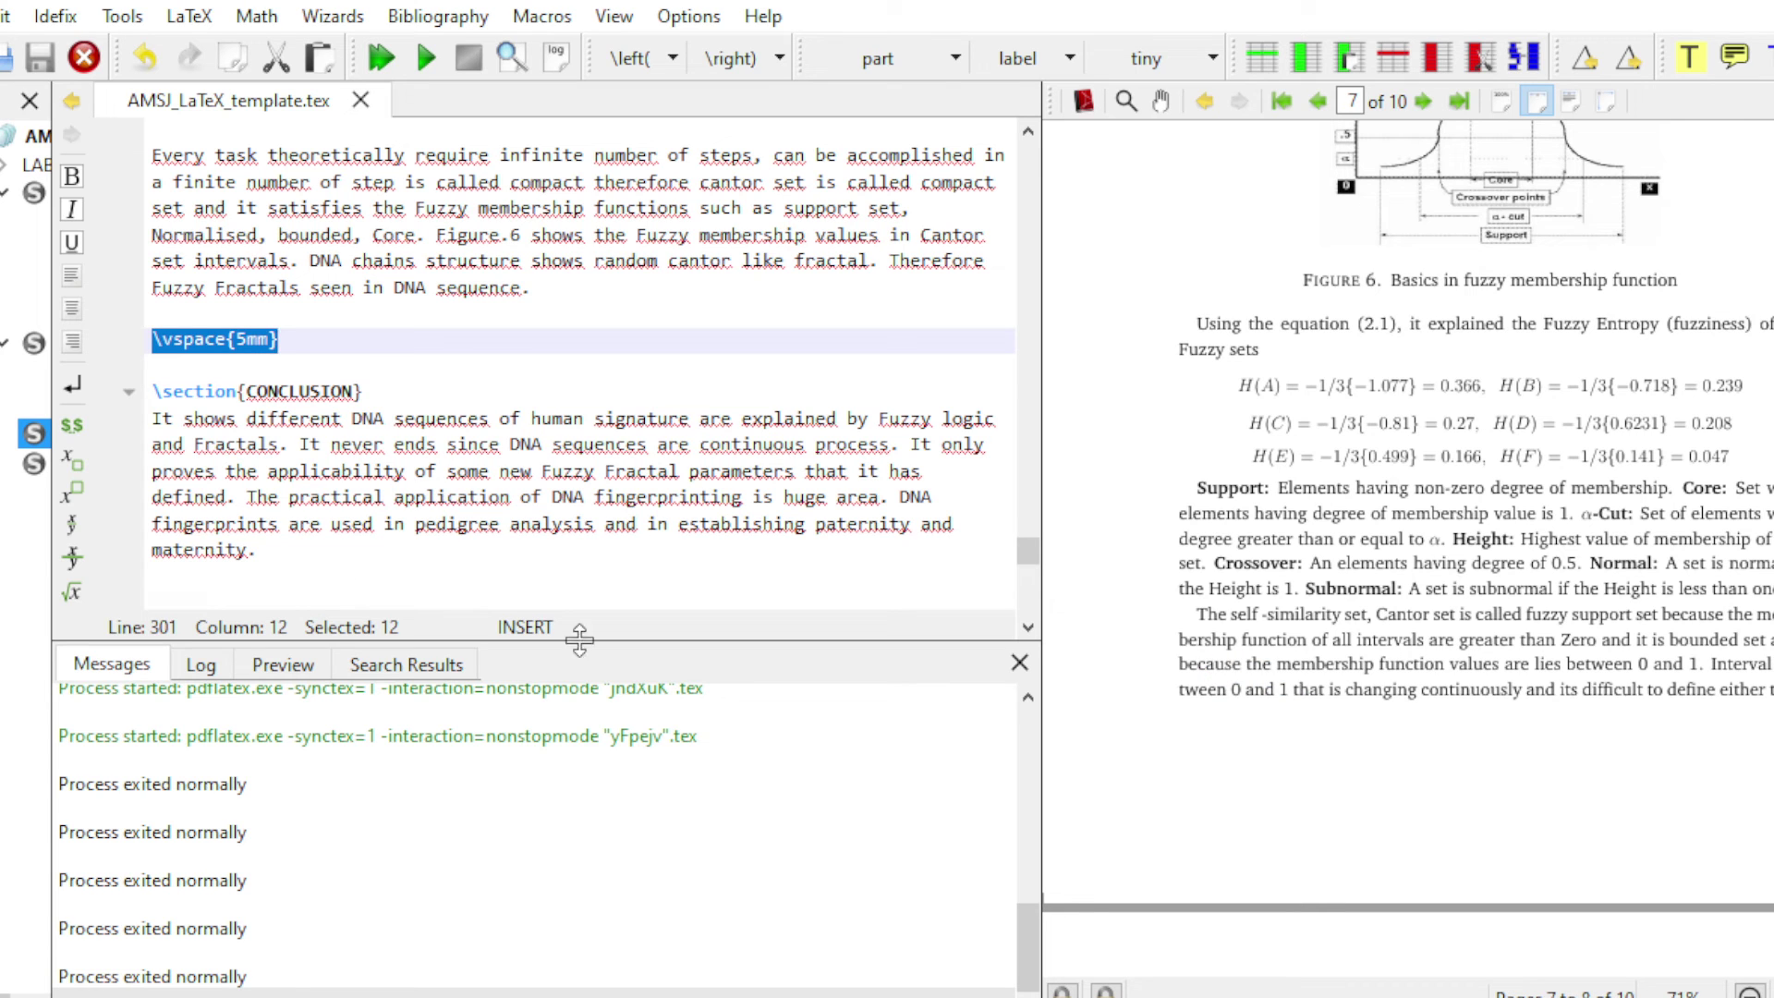
pyautogui.click(247, 342)
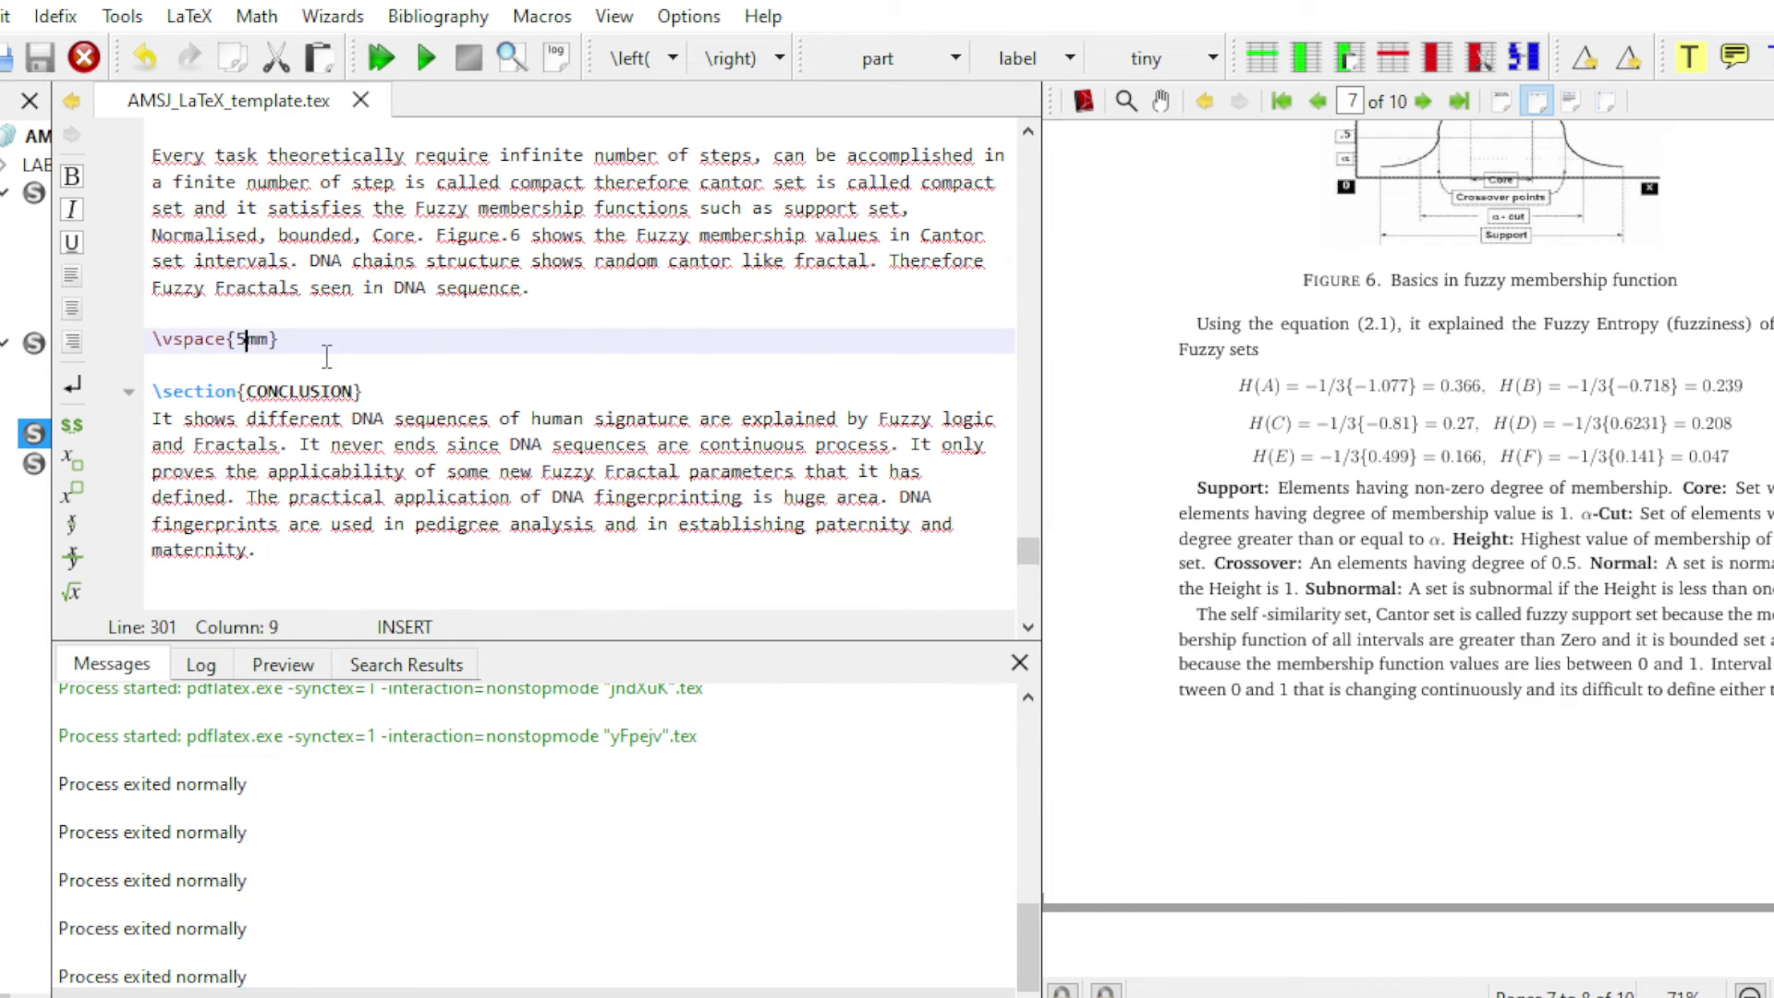
# - Examine the \section{CONCLUSION} heading and highlight the whole paragraph below it in the source
pyautogui.scroll(-2, 326, 356)
pyautogui.moveTo(153, 235); pyautogui.dragTo(366, 259)
pyautogui.click(363, 420)
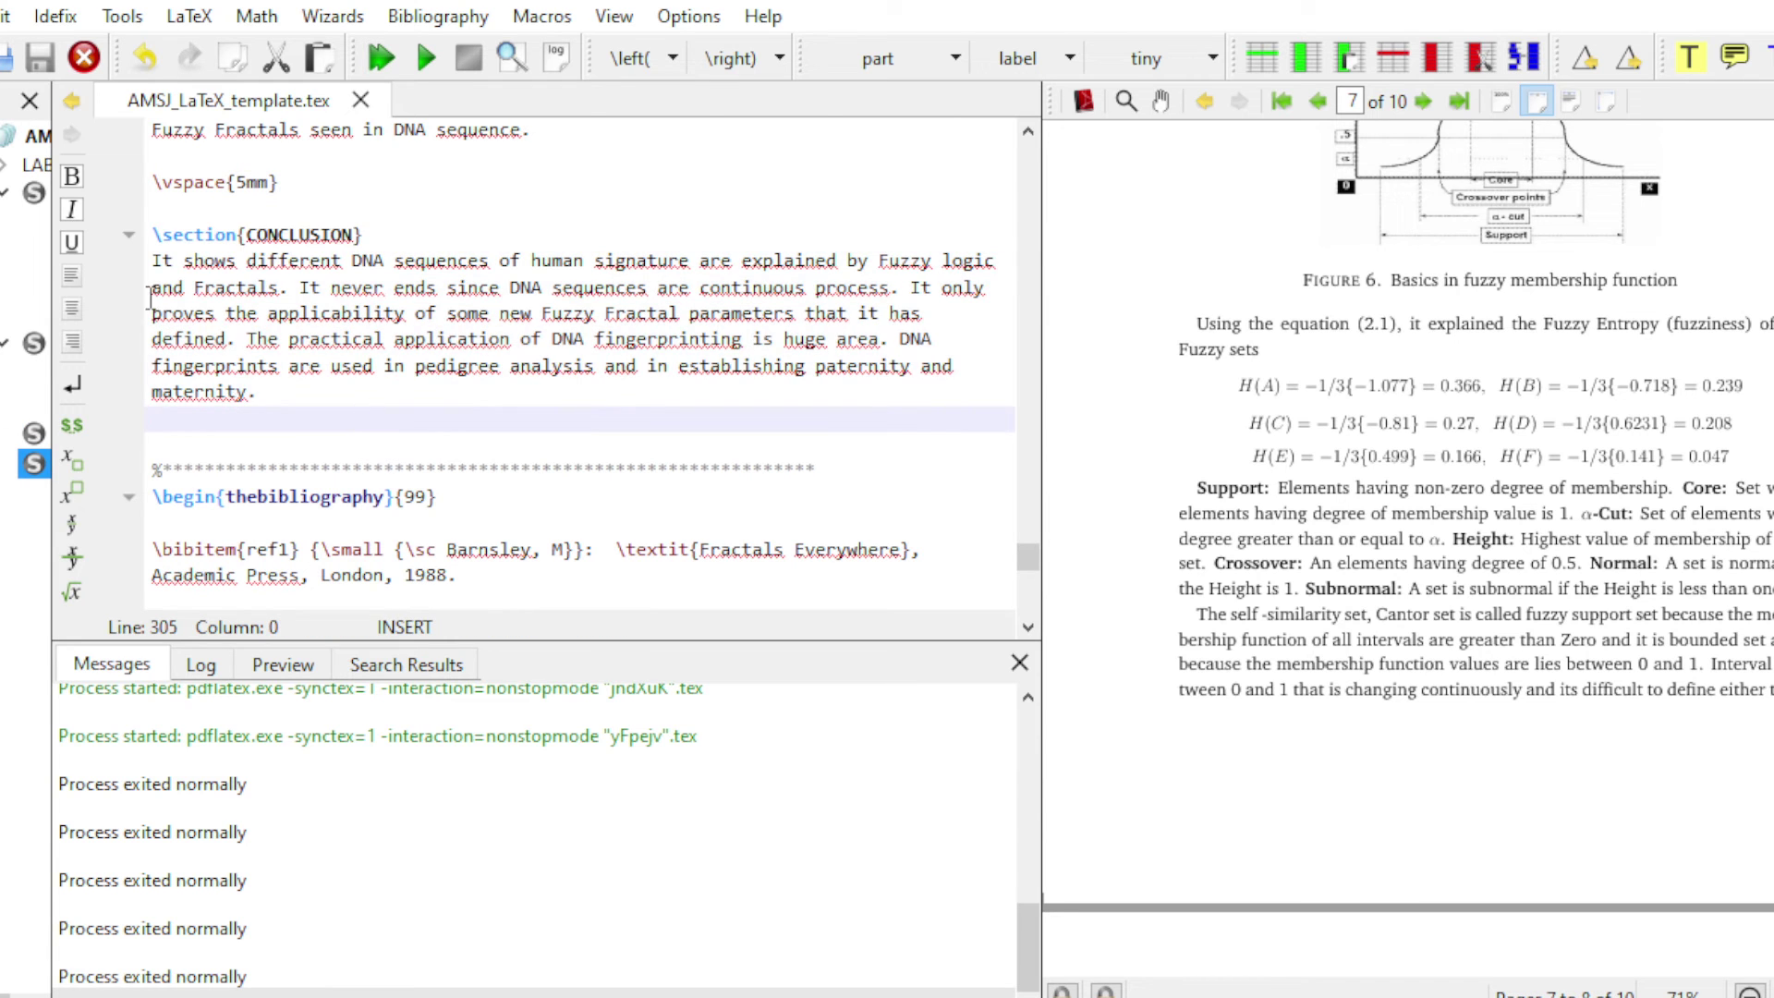
pyautogui.moveTo(152, 262); pyautogui.dragTo(337, 400)
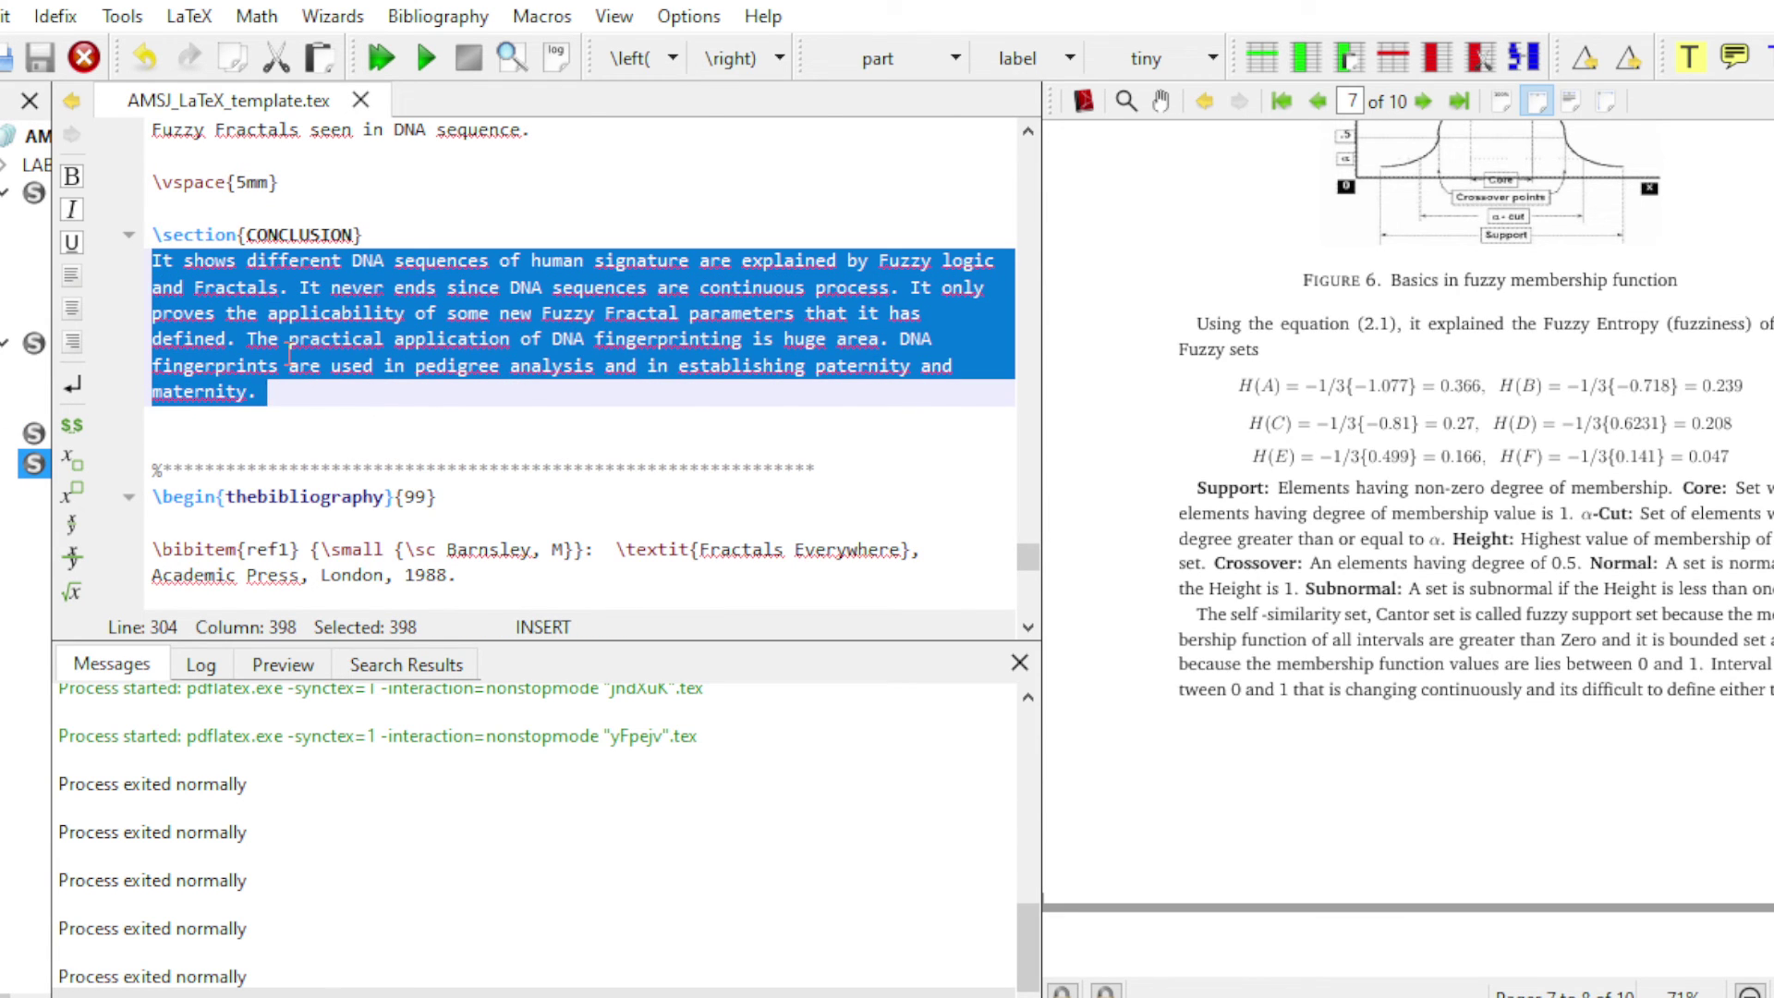
# - Highlight the parts of the \bibitem{ref1} entry: key, author, title "Fractals Everywhere" and publisher details, with the compiled References page in view
pyautogui.scroll(-2, 302, 370)
pyautogui.scroll(-15, 1438, 365)
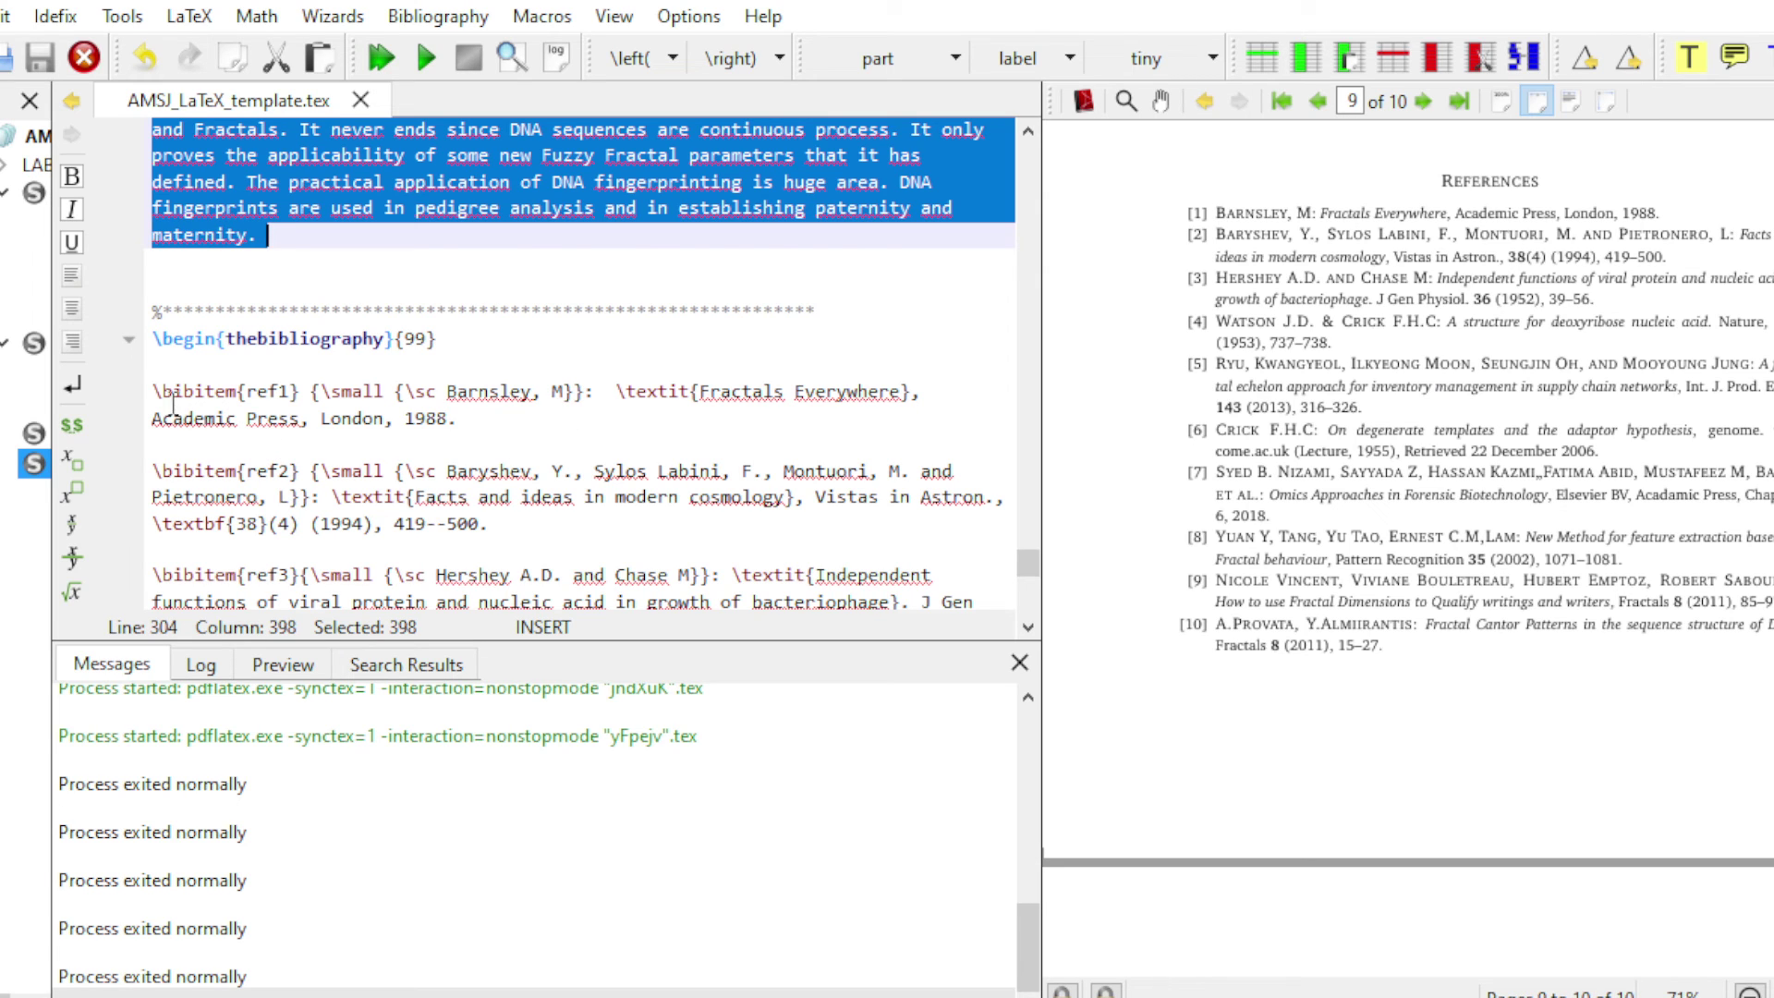
pyautogui.moveTo(153, 392); pyautogui.dragTo(312, 388)
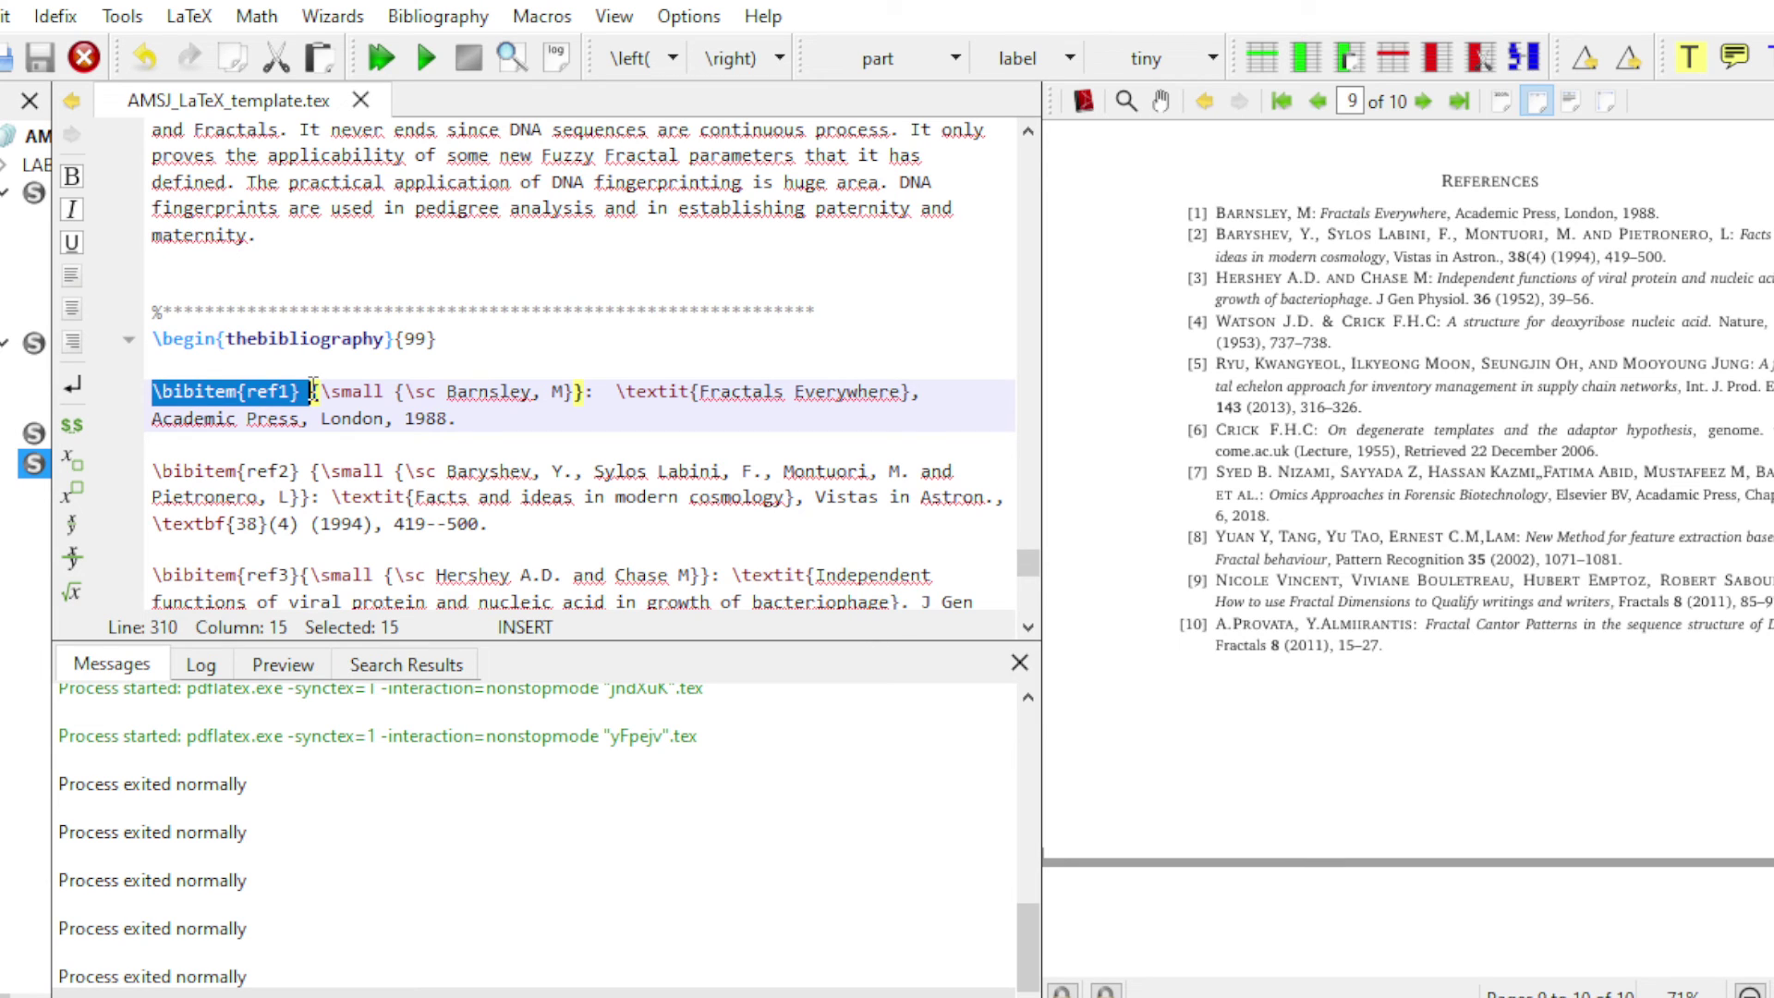
pyautogui.moveTo(321, 391); pyautogui.dragTo(567, 396)
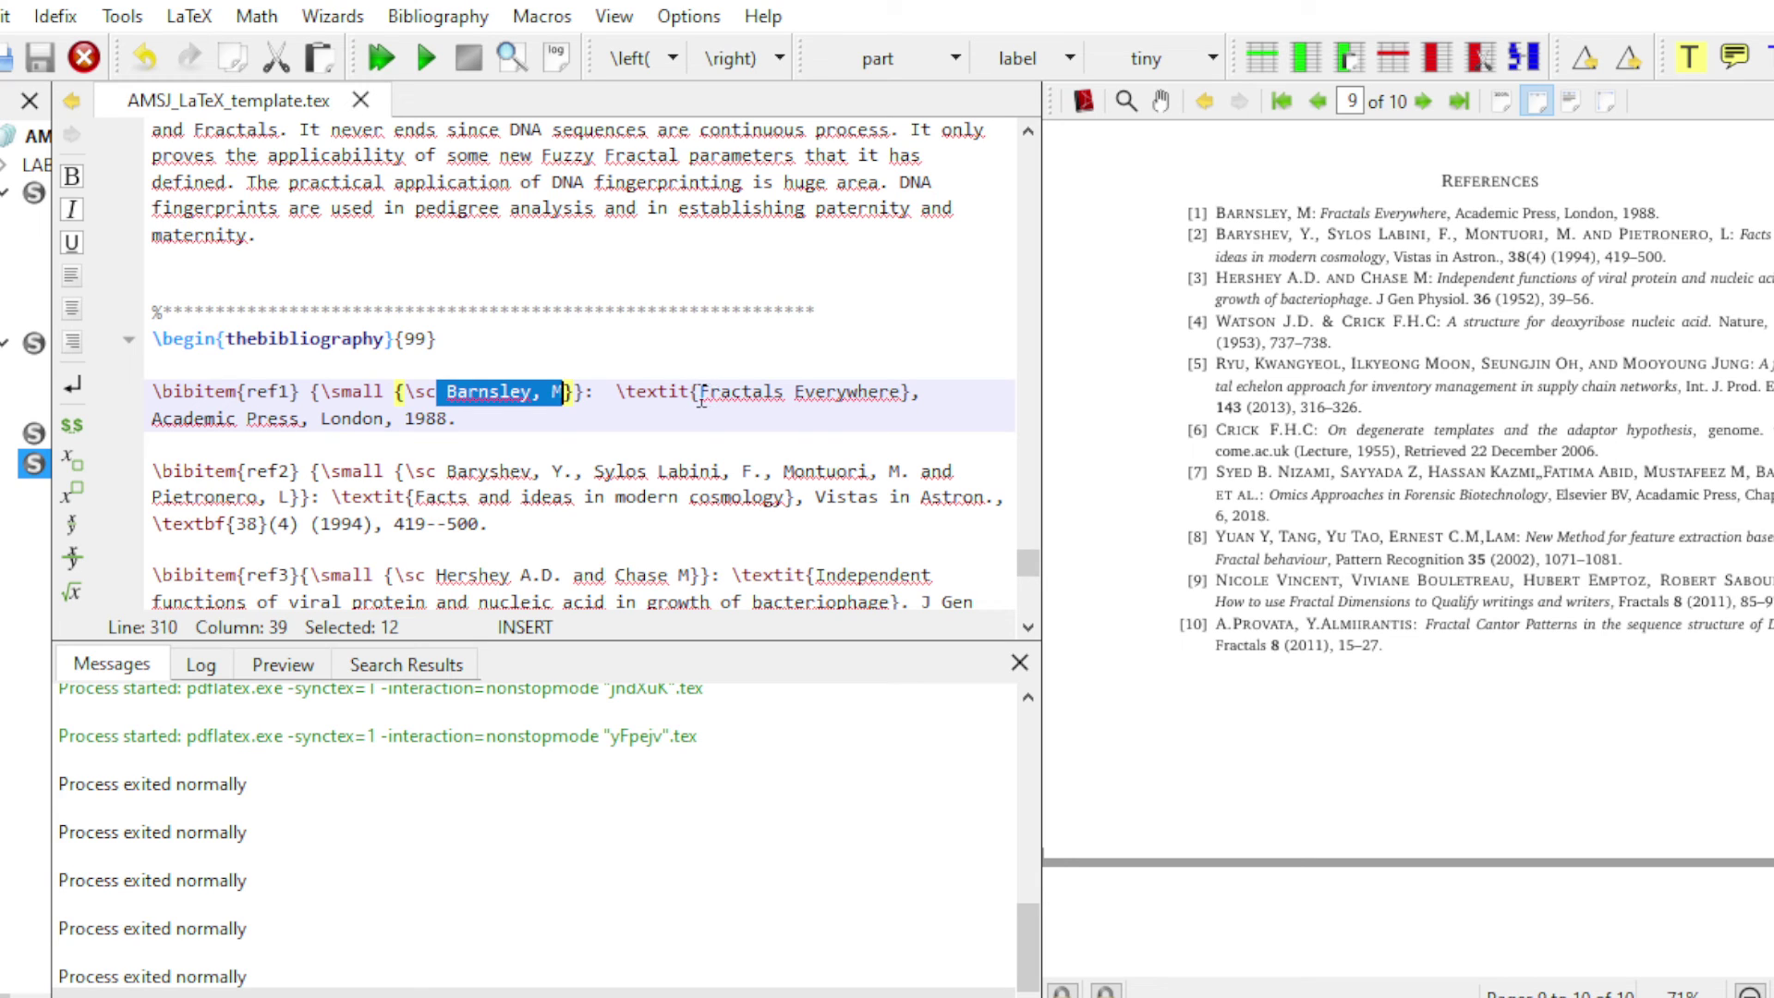
pyautogui.moveTo(700, 392); pyautogui.dragTo(901, 390)
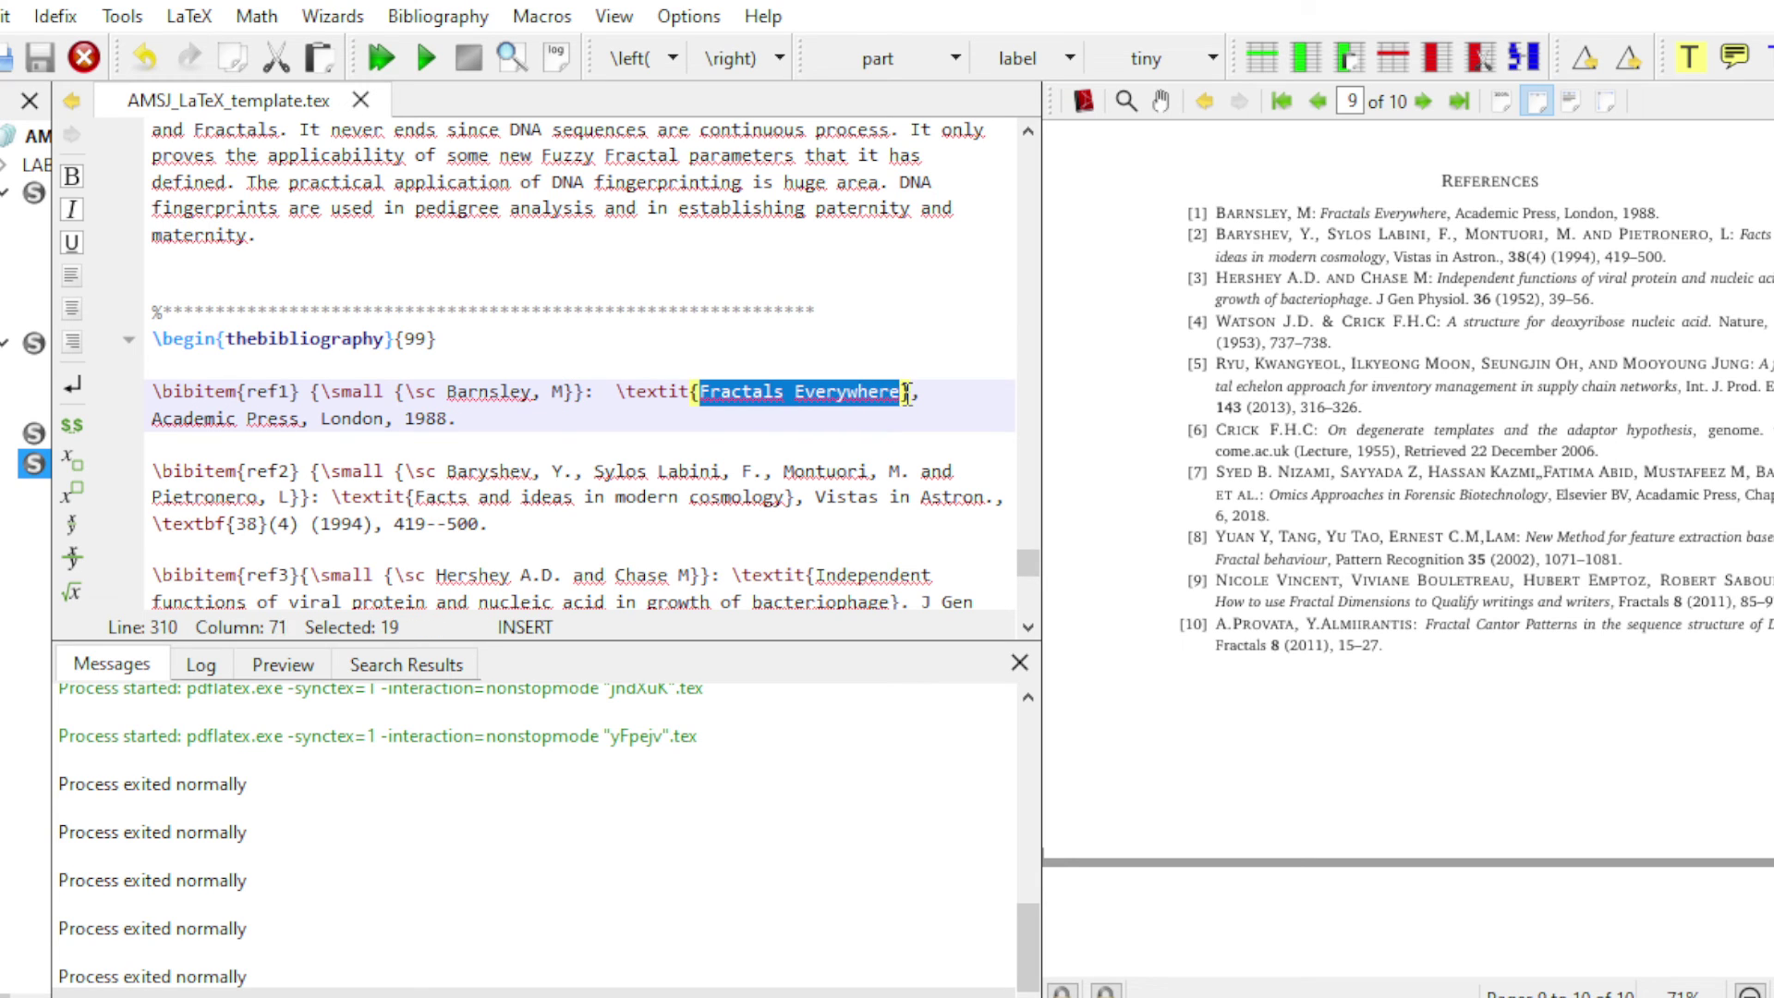
pyautogui.click(154, 418)
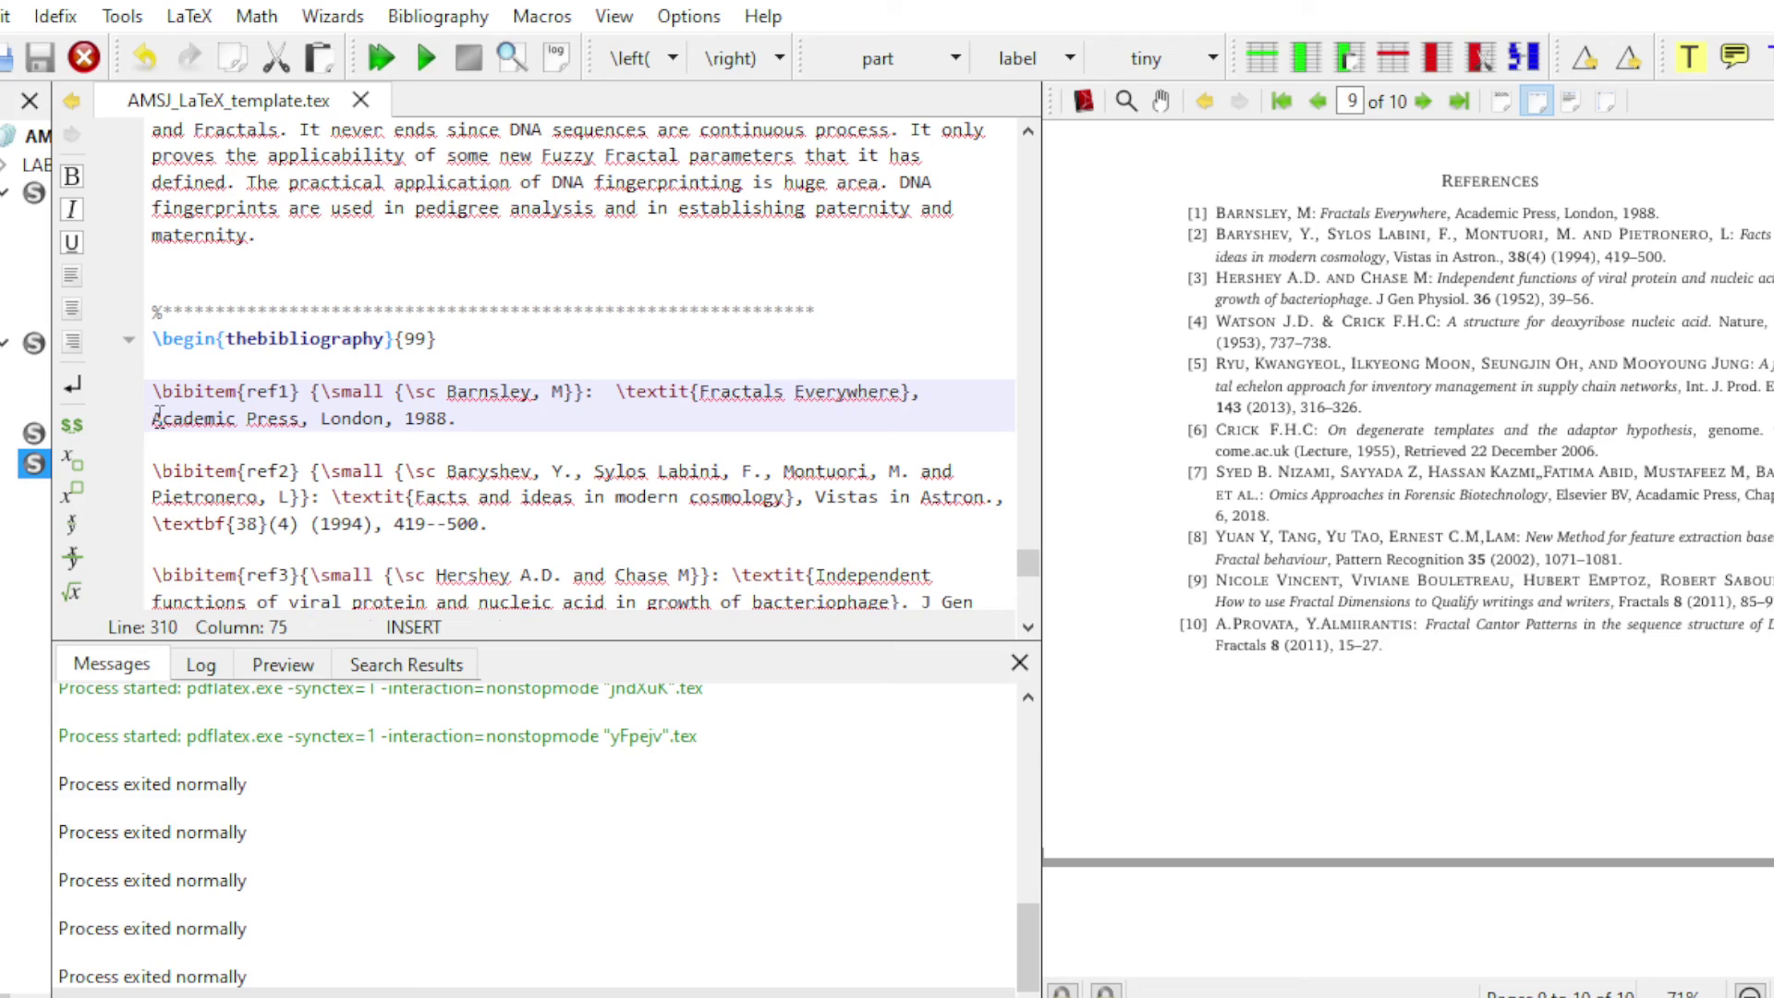
pyautogui.moveTo(155, 419); pyautogui.dragTo(448, 421)
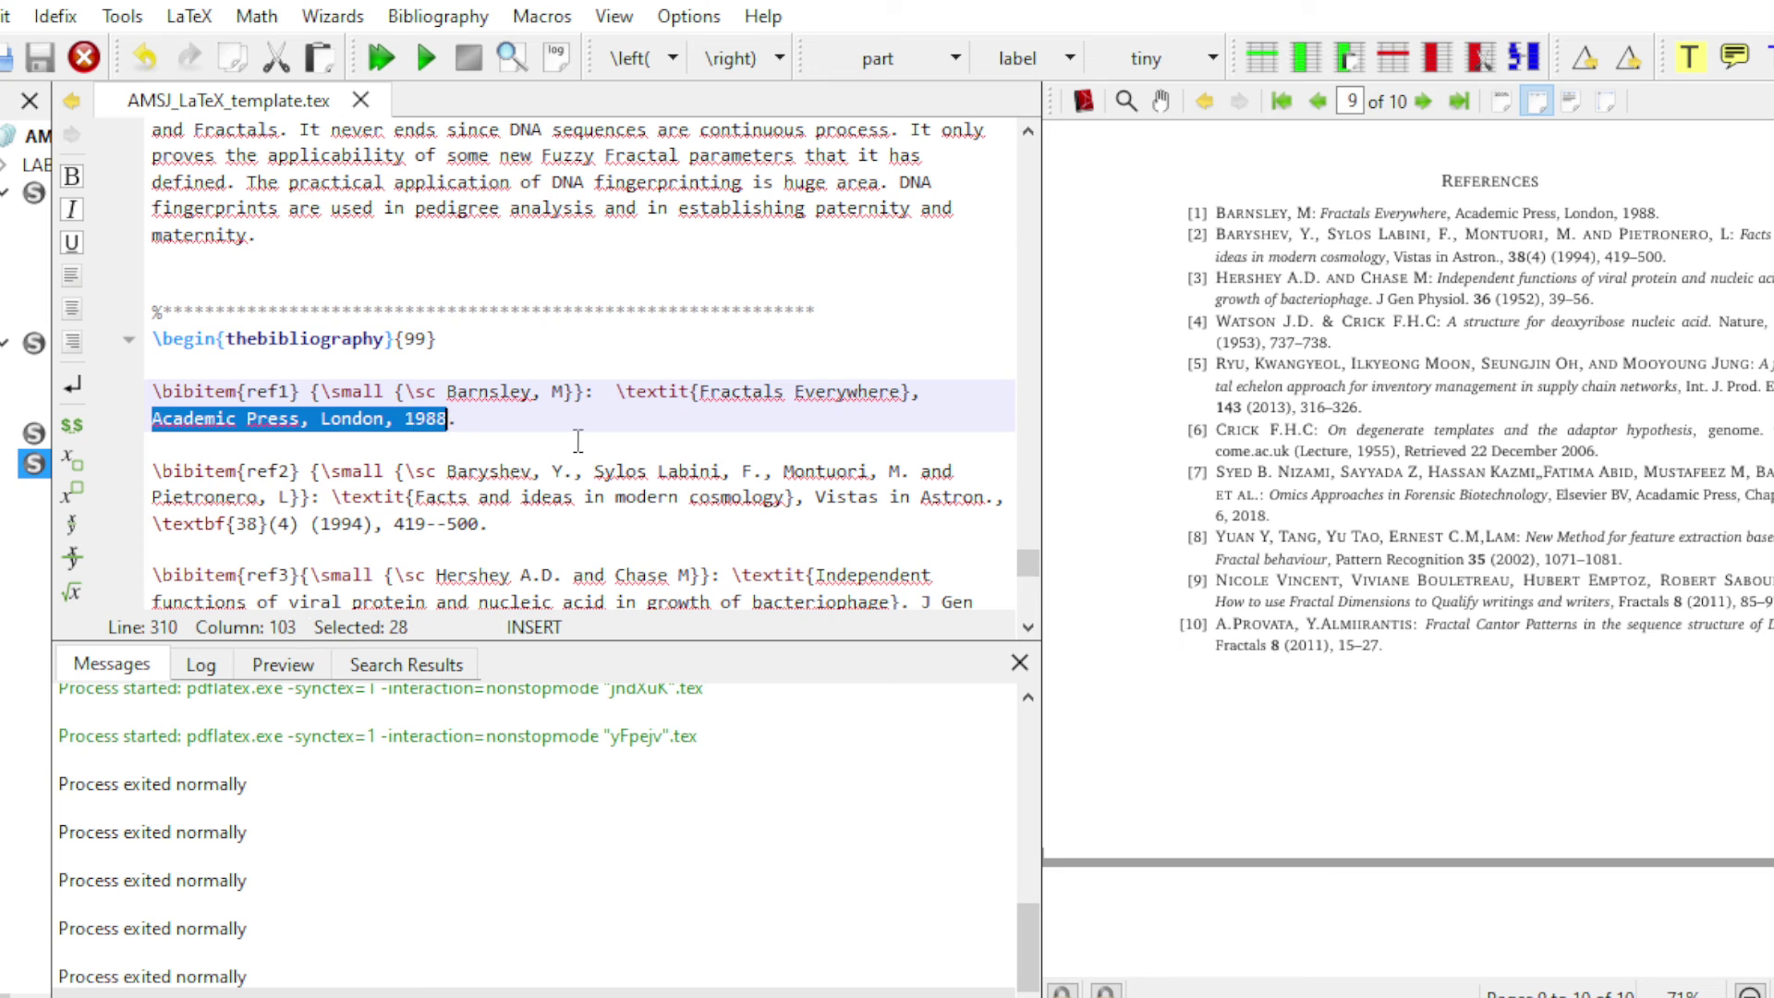
pyautogui.scroll(-1, 579, 444)
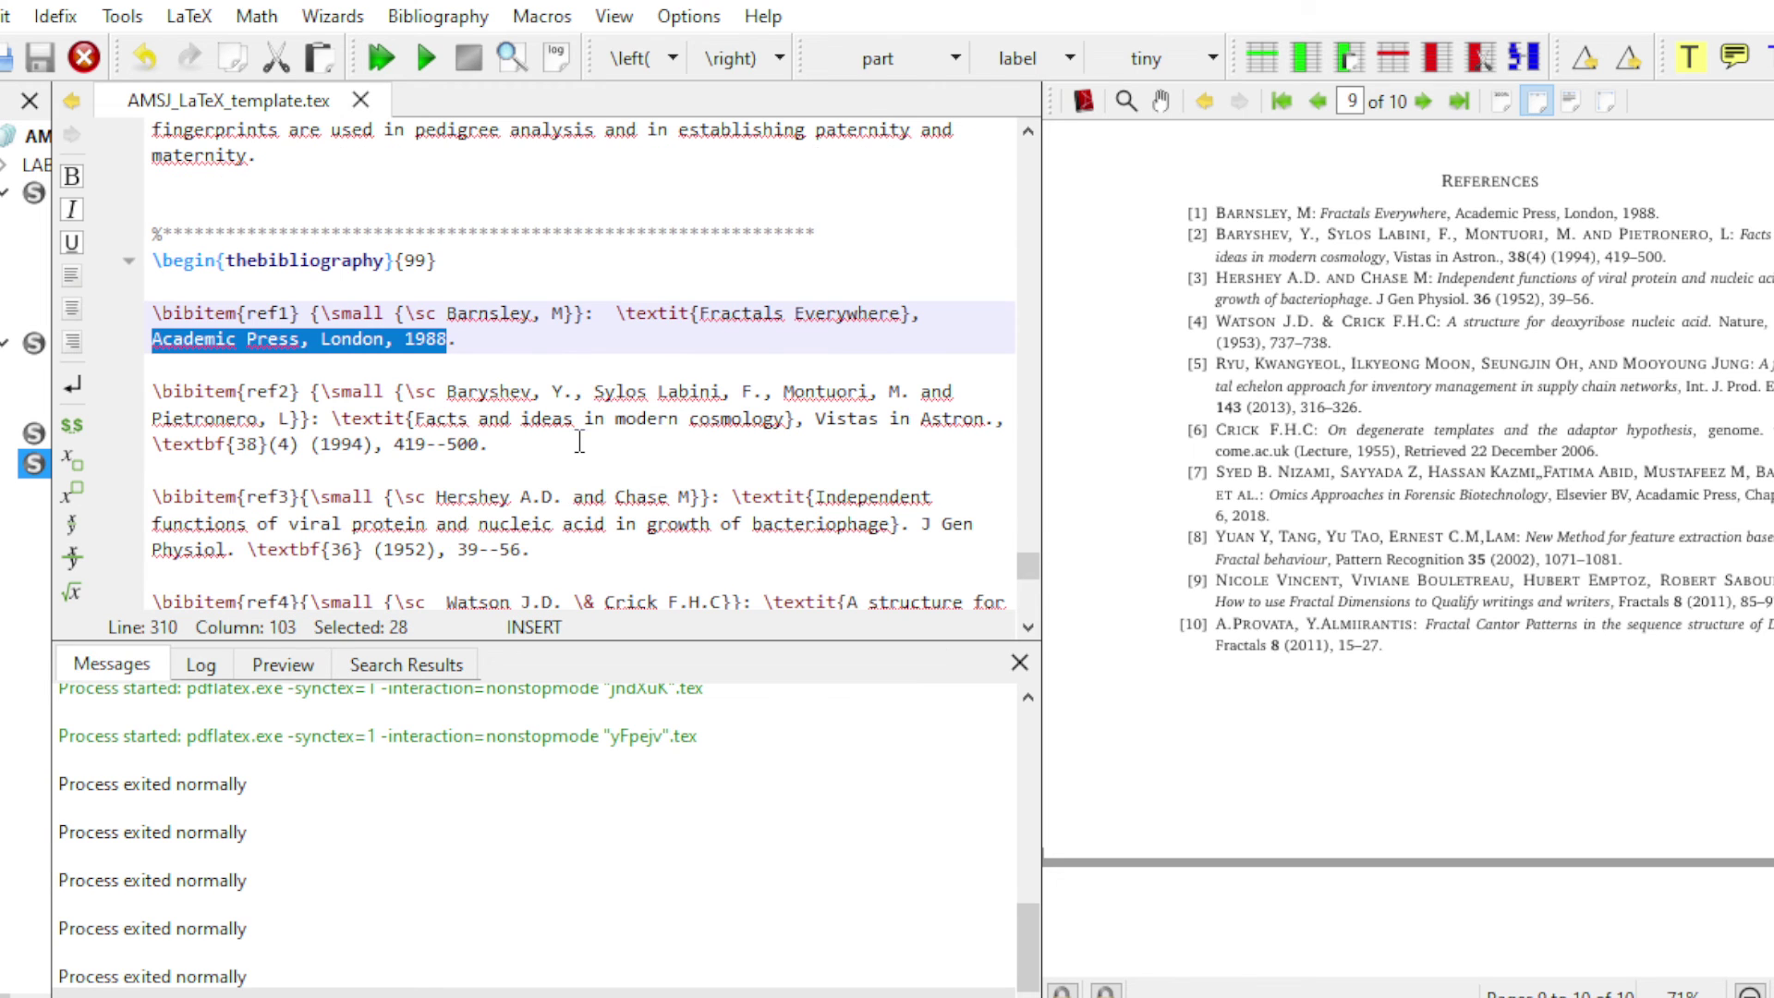
# - Highlight the \bibitem{ref2} entry's key with its authors, the title "Facts and ideas in modern cosmology" and the journal name "Vistas in Astron."
pyautogui.click(155, 392)
pyautogui.moveTo(176, 390); pyautogui.dragTo(319, 413)
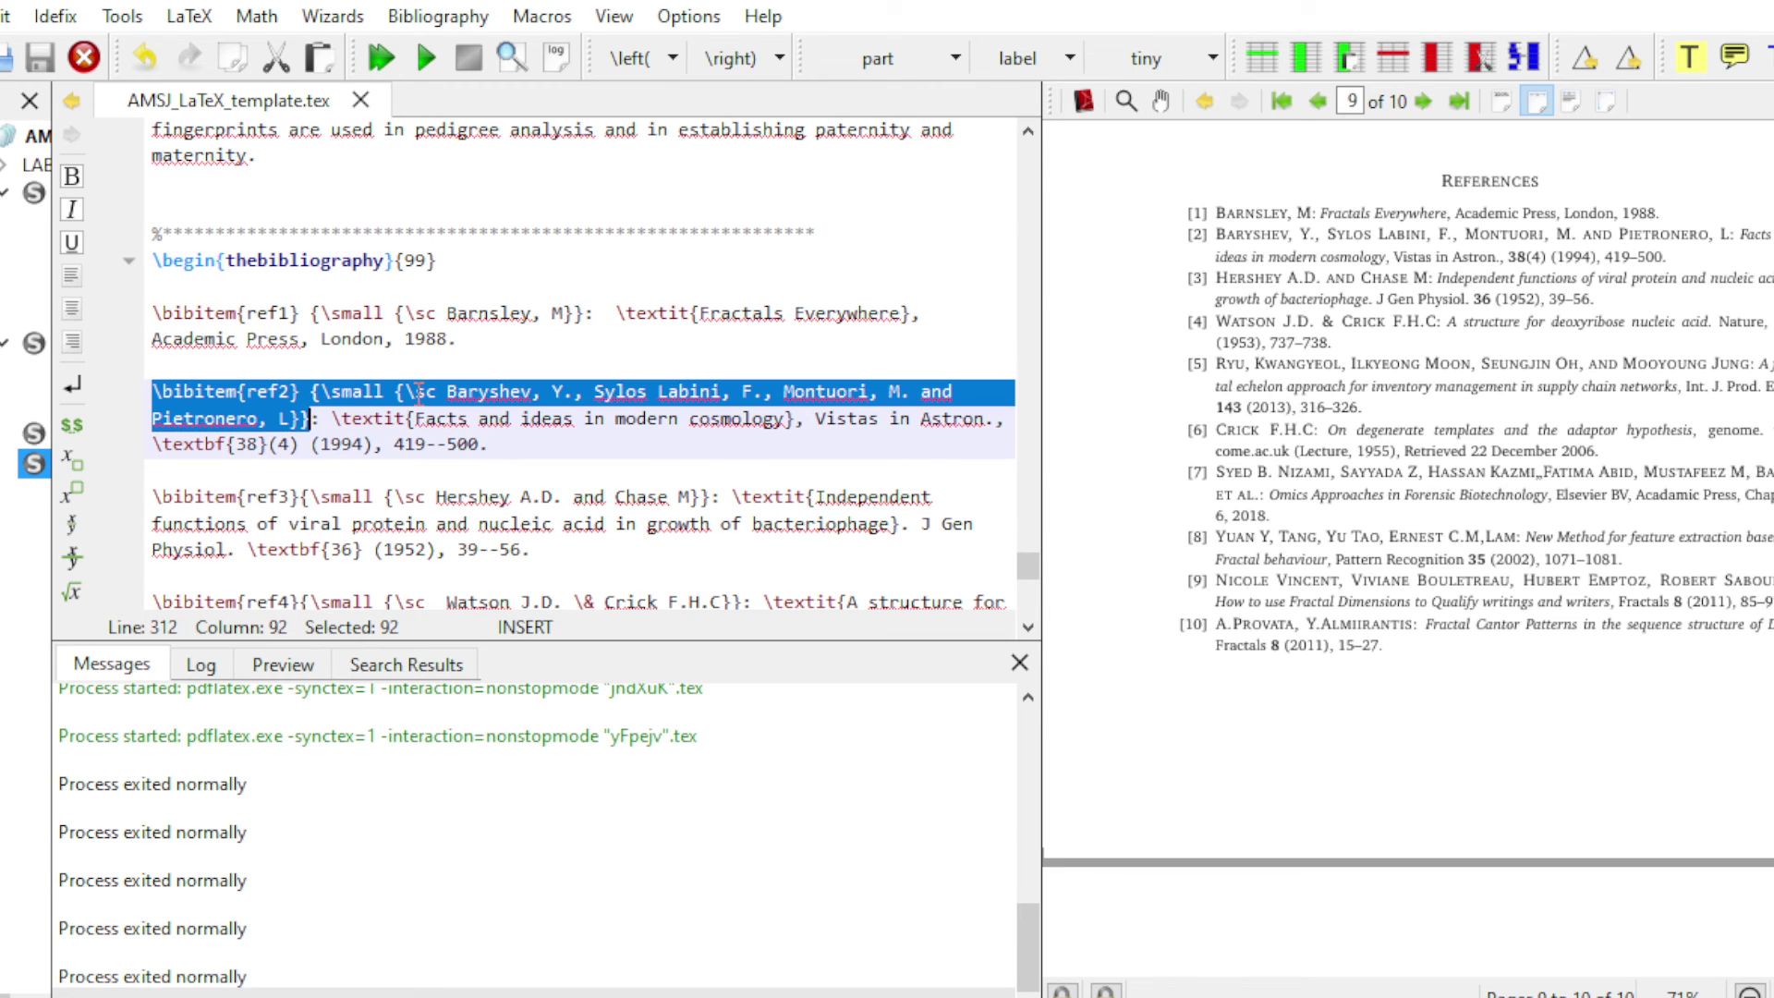
pyautogui.click(514, 442)
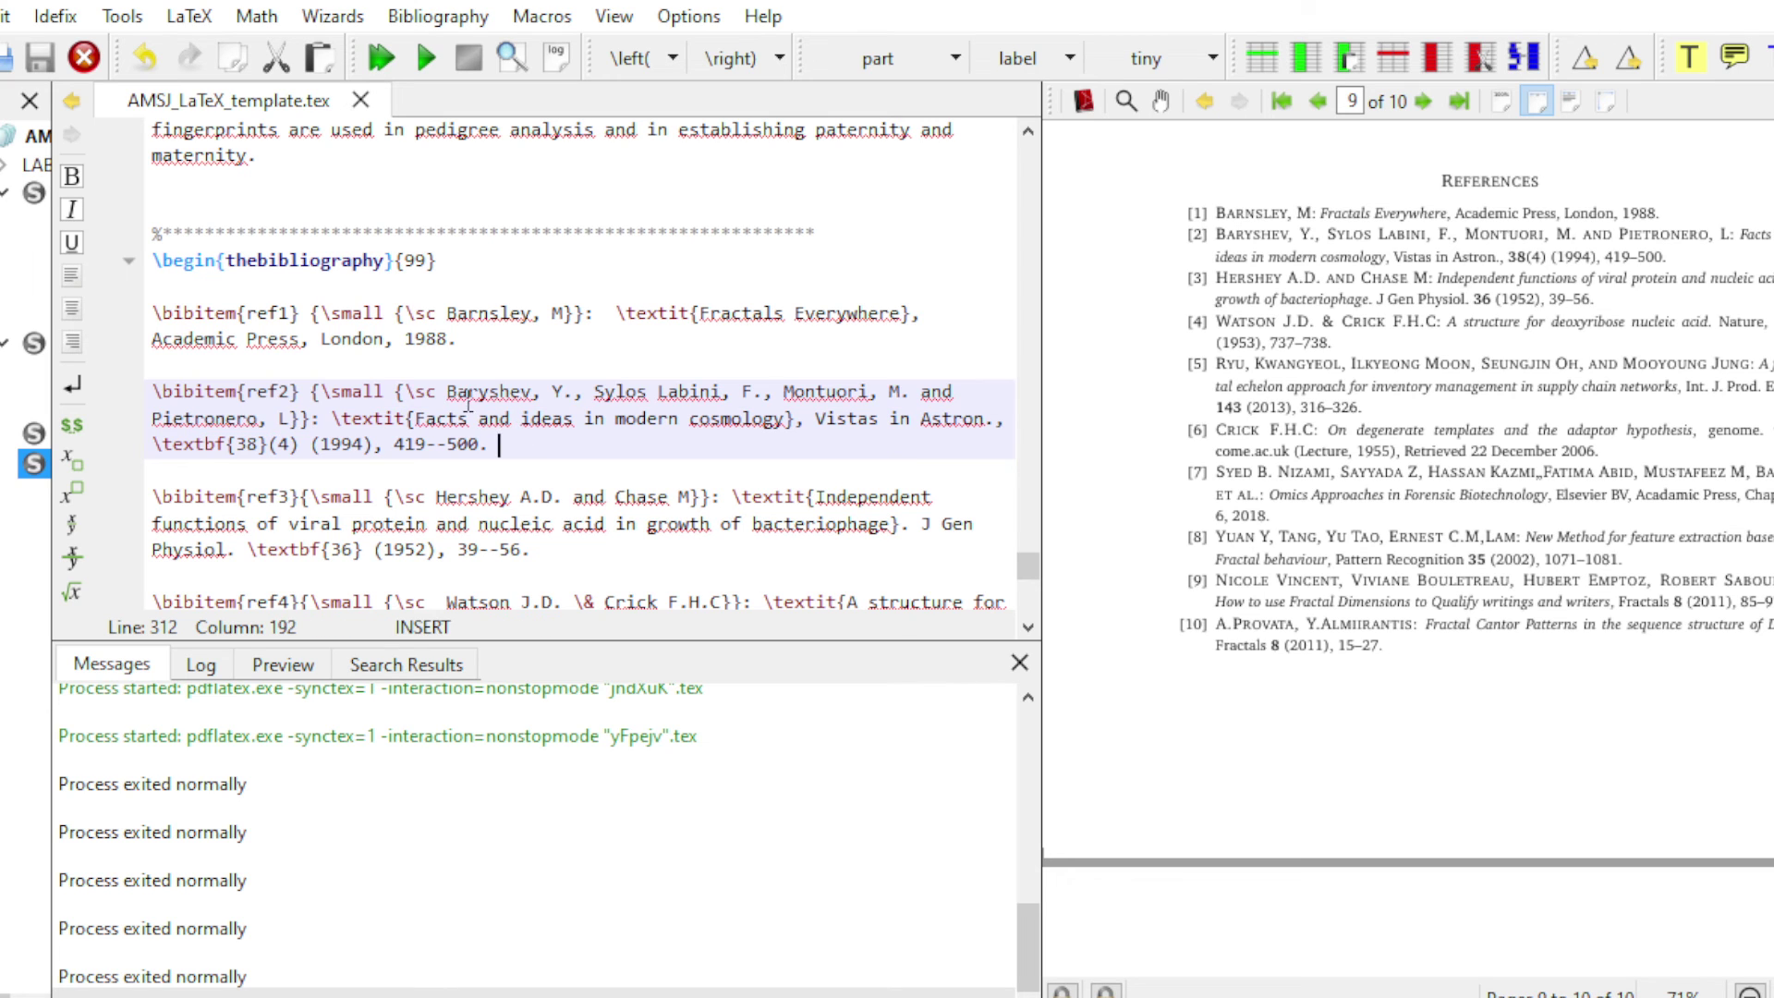
pyautogui.moveTo(450, 393); pyautogui.dragTo(304, 418)
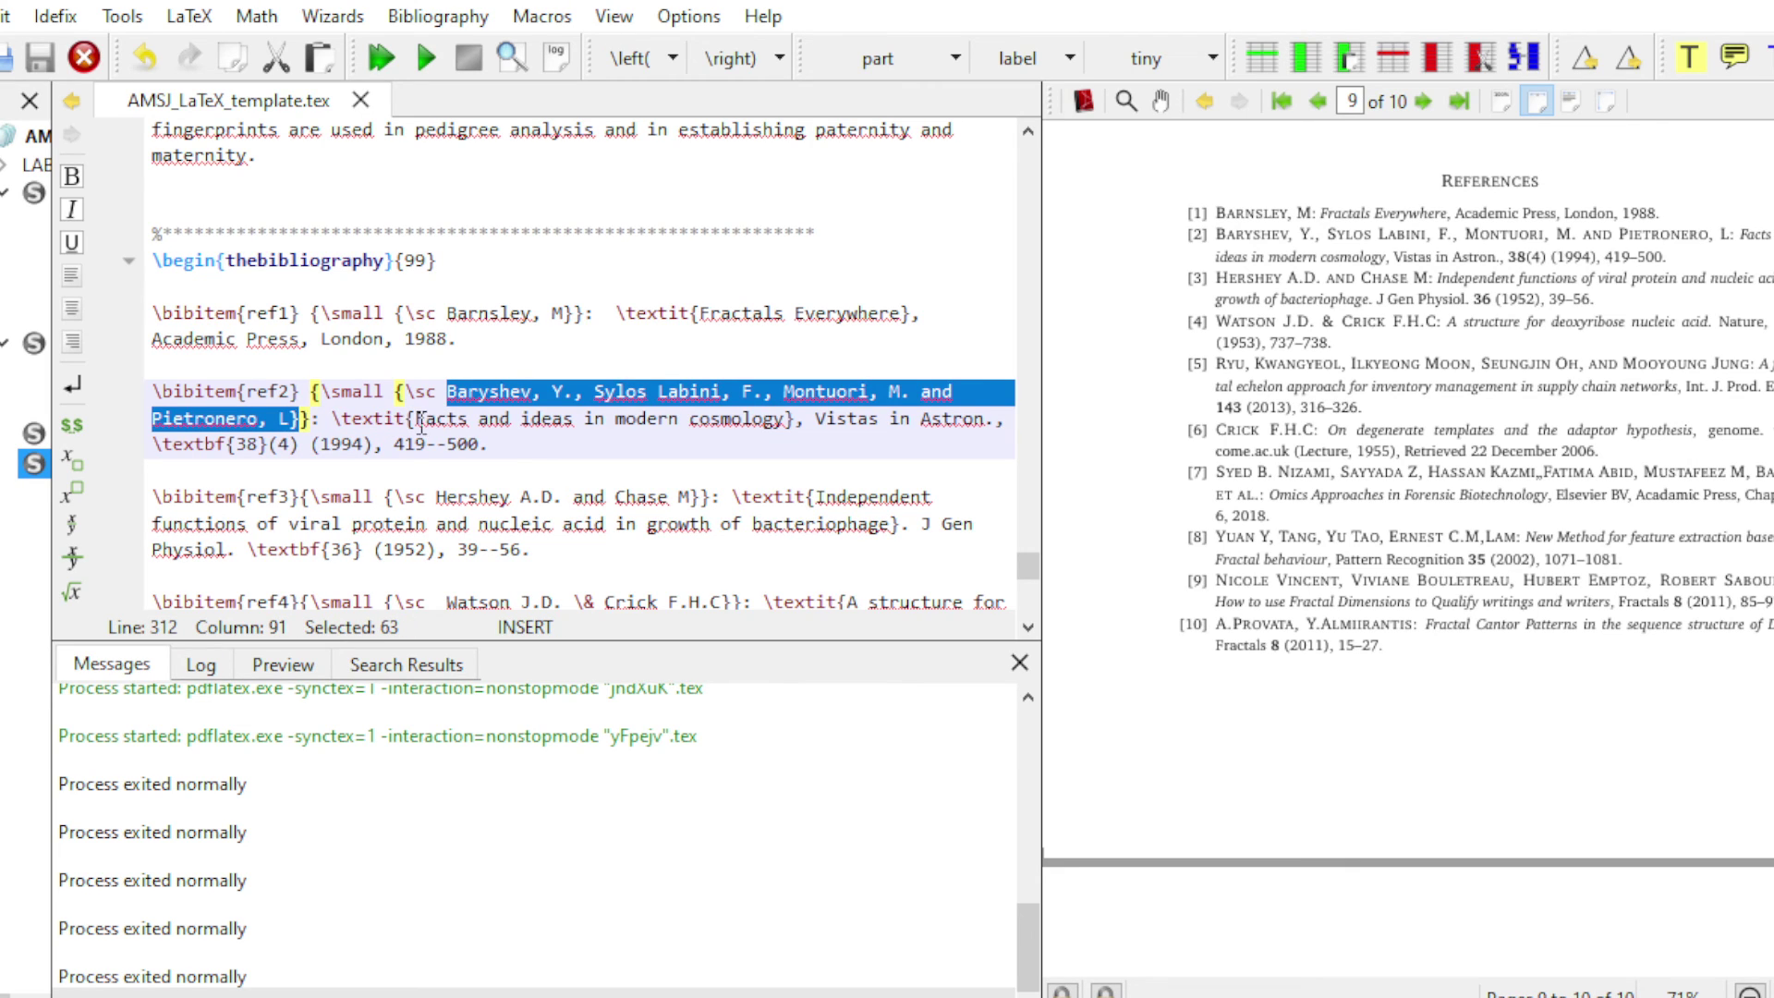
pyautogui.moveTo(417, 420); pyautogui.dragTo(789, 420)
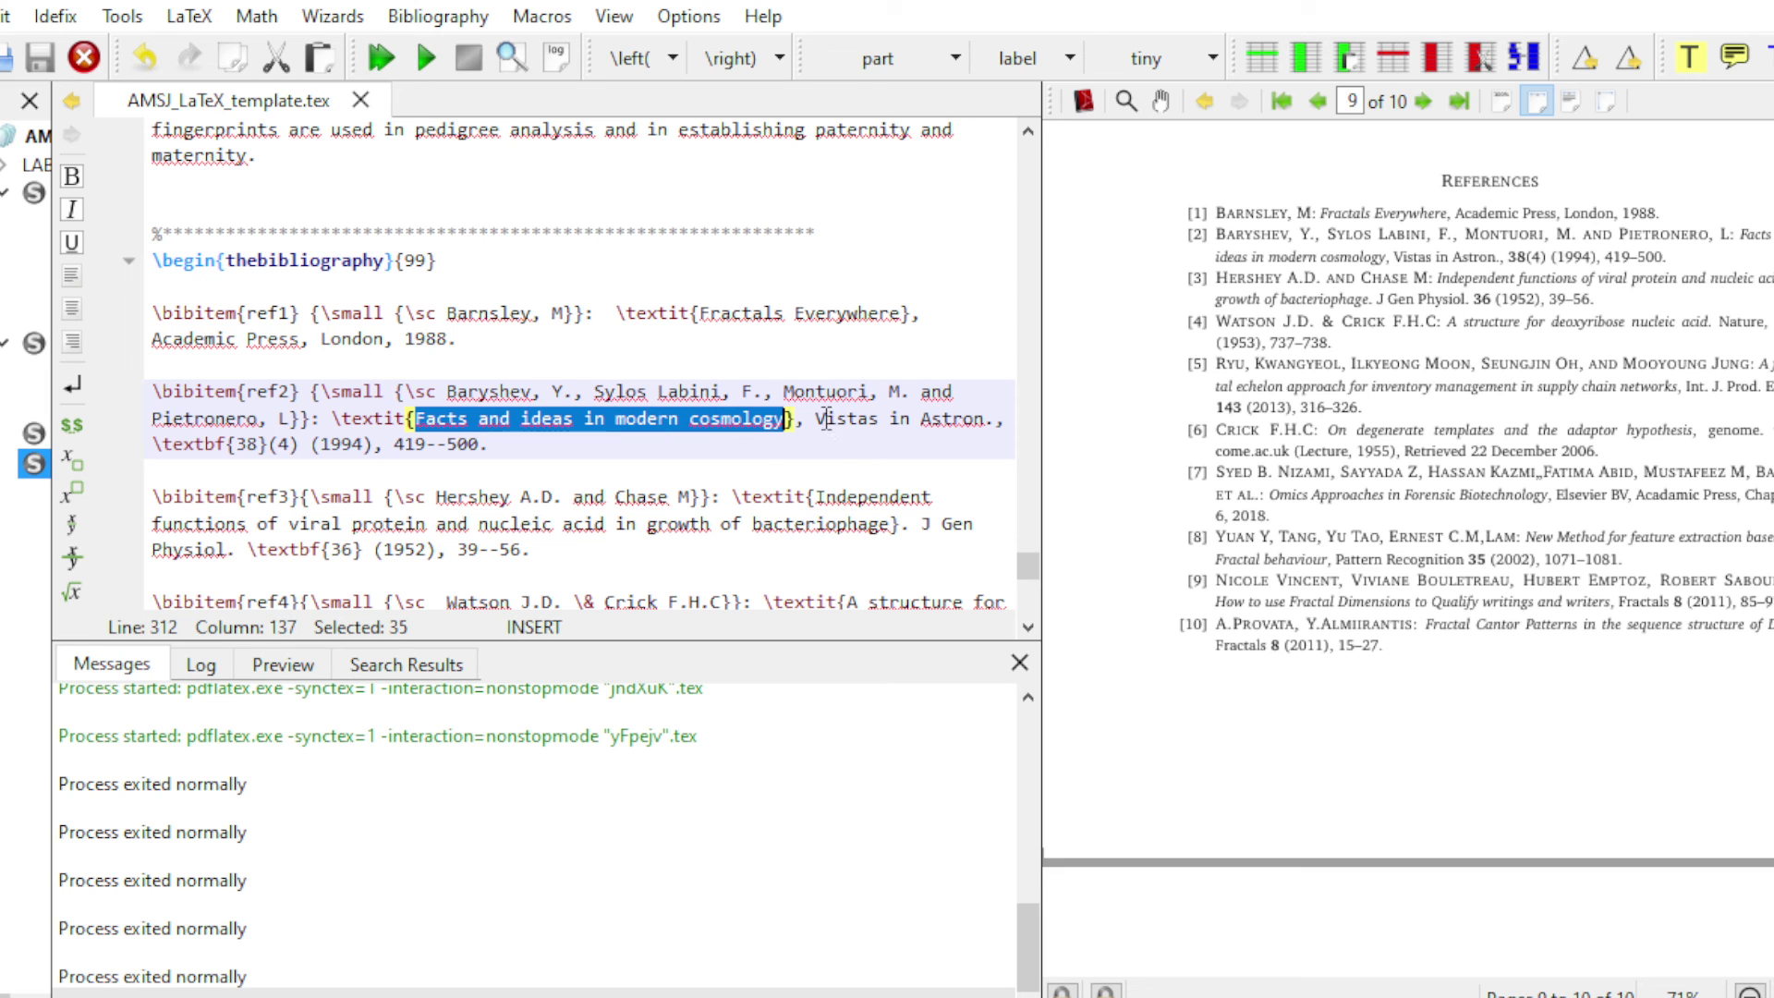
pyautogui.moveTo(815, 419); pyautogui.dragTo(999, 418)
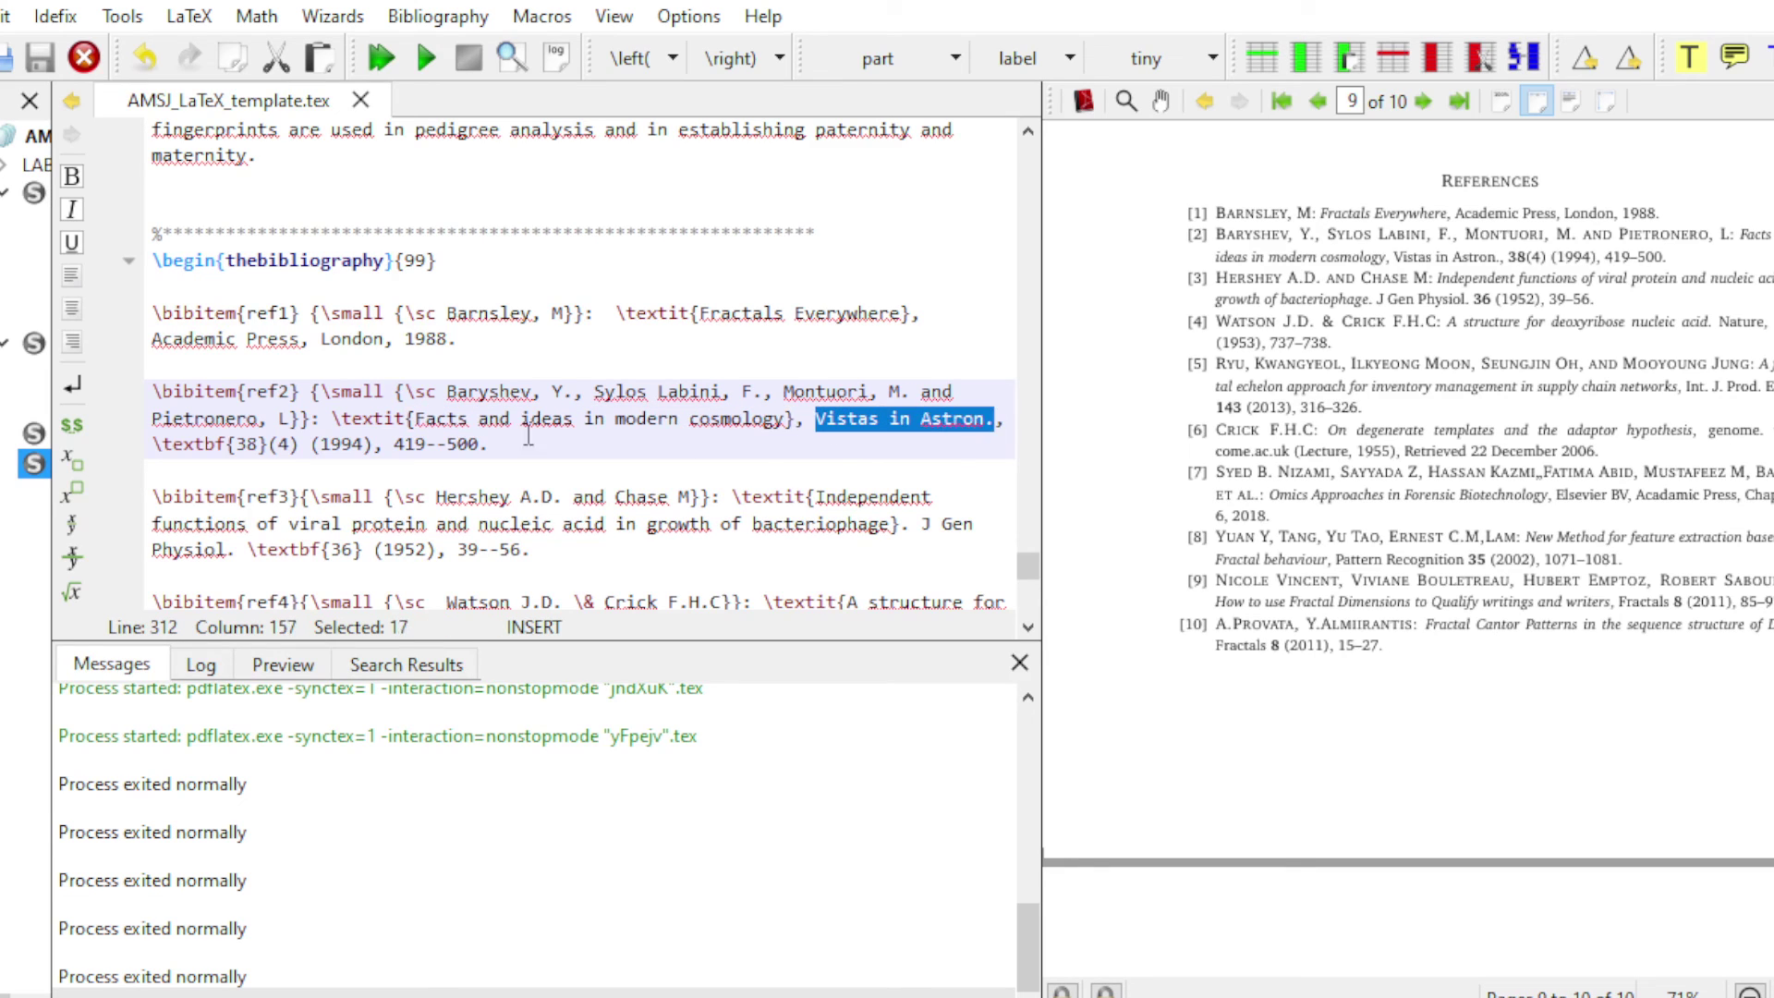
# - Highlight the \textbf{38} volume in the ref2 entry, place the cursor by the issue and year, and highlight the page range 419--500
pyautogui.click(240, 442)
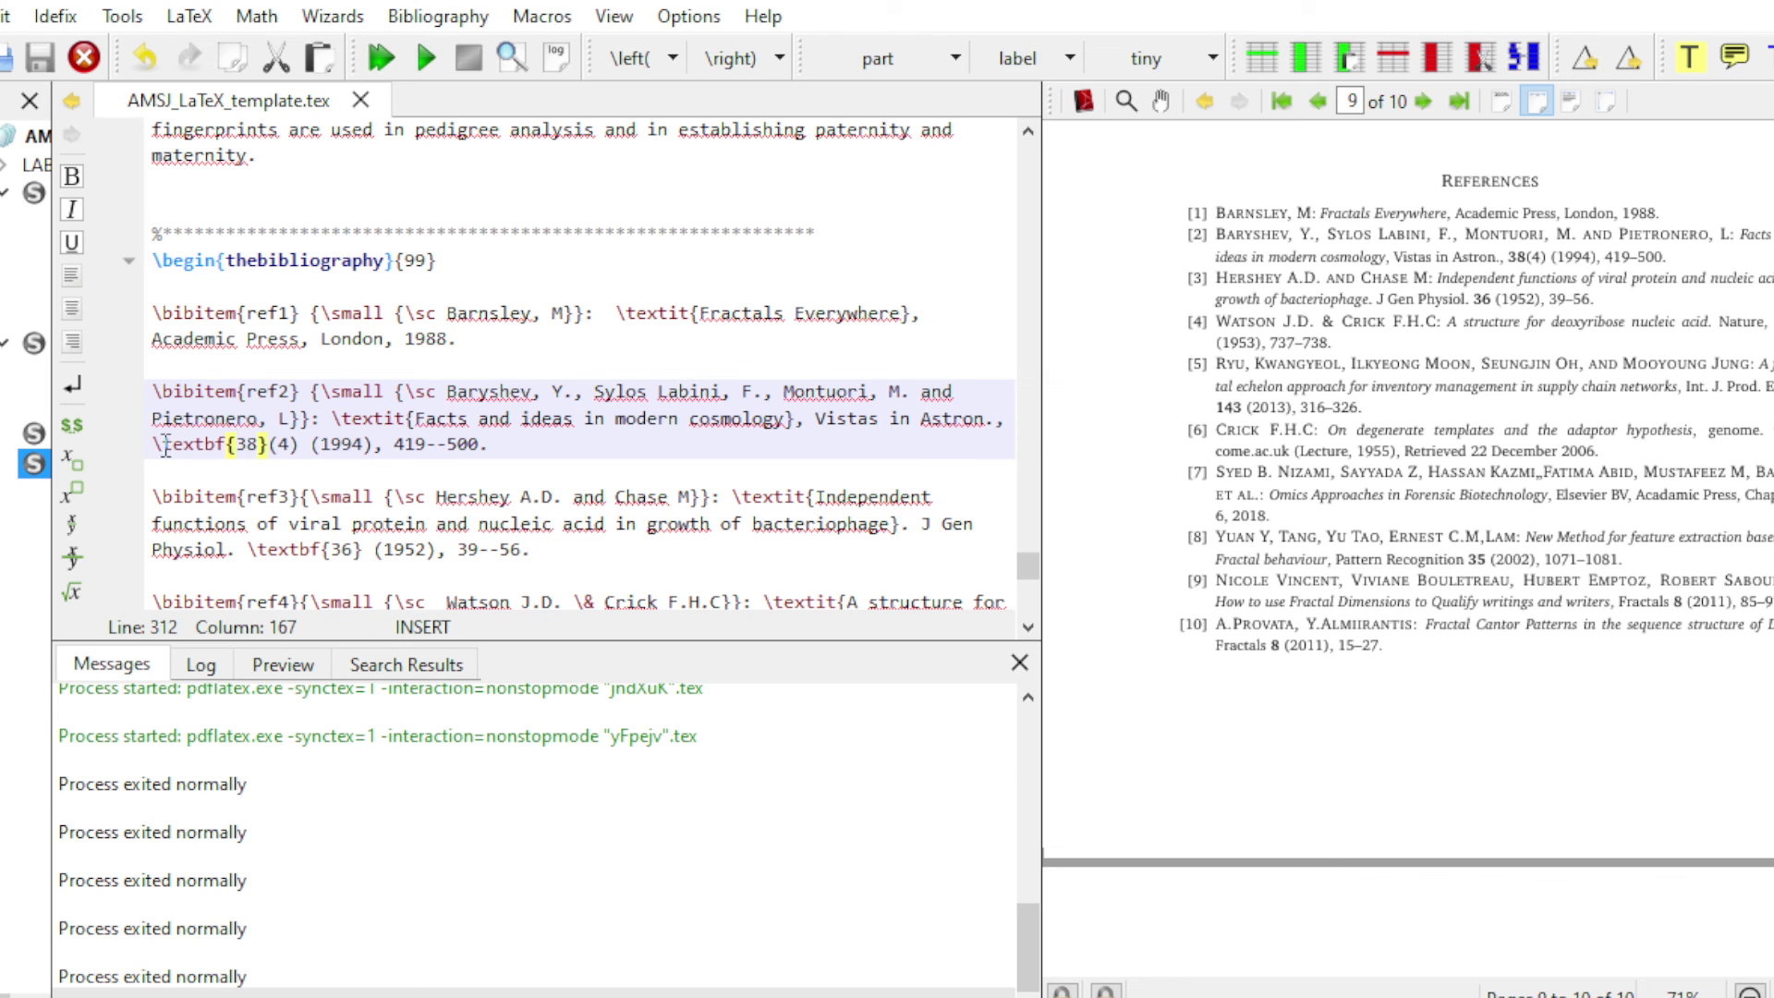
pyautogui.moveTo(154, 444); pyautogui.dragTo(264, 443)
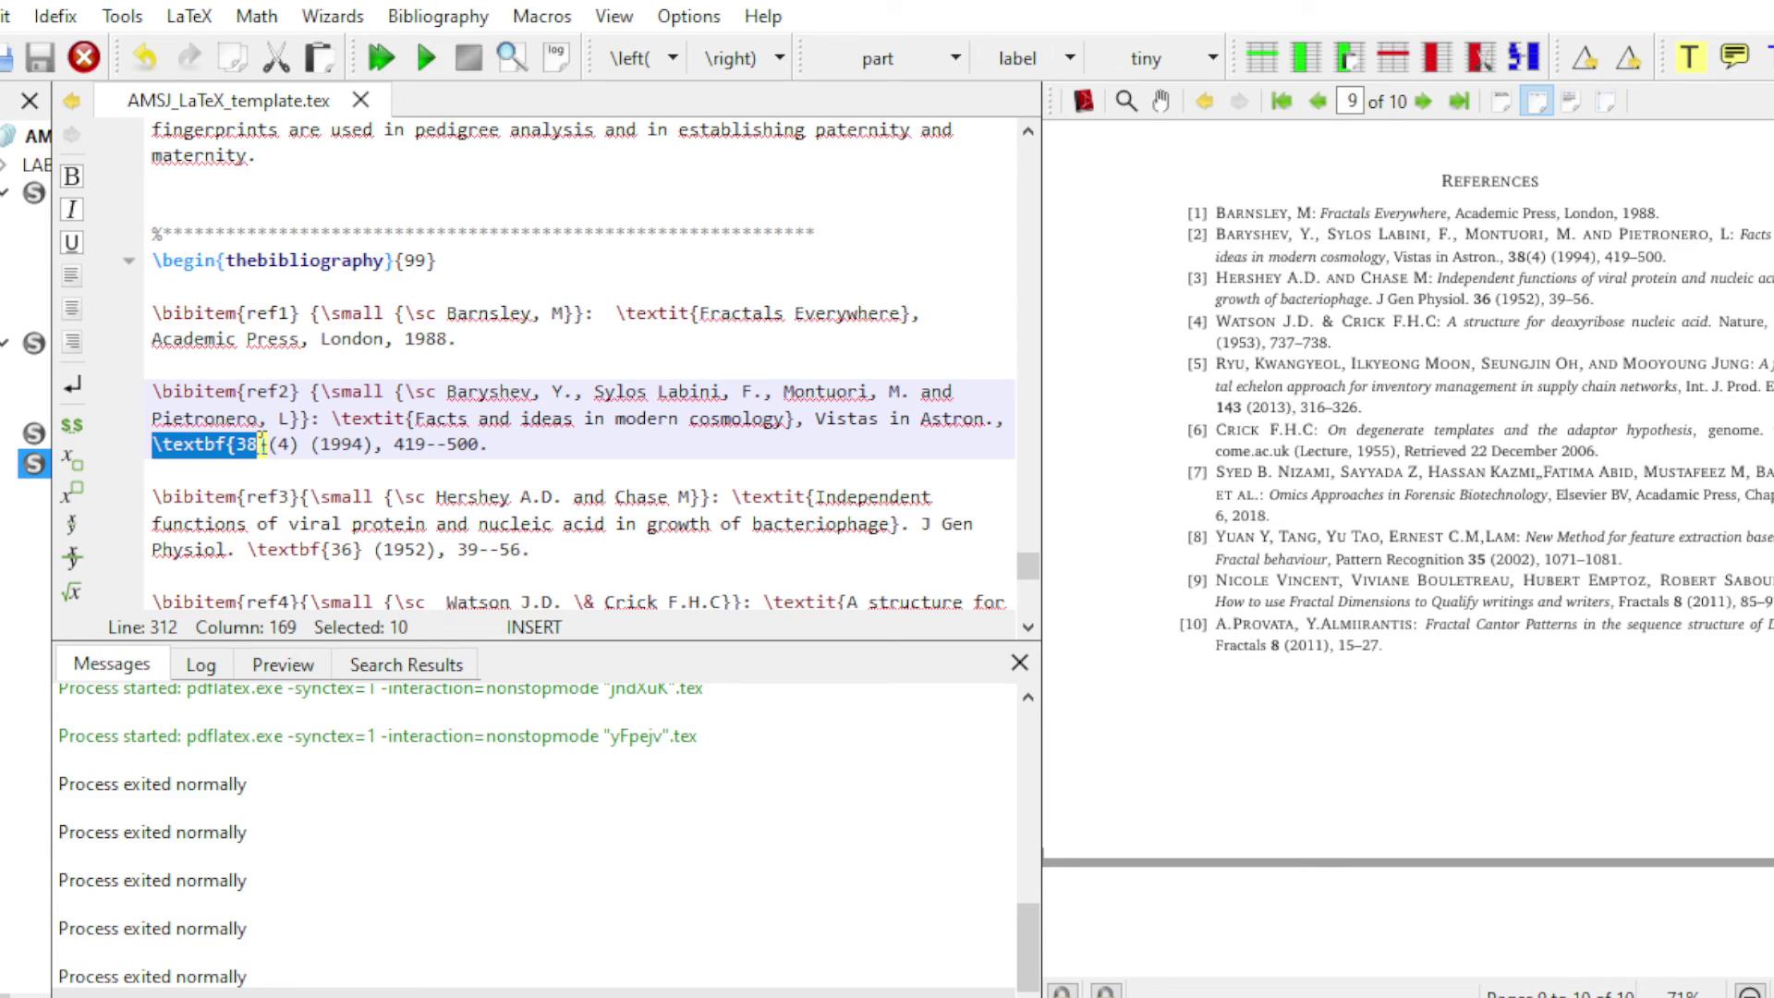
pyautogui.click(241, 447)
pyautogui.press('Delete')
pyautogui.write('4')
pyautogui.click(330, 448)
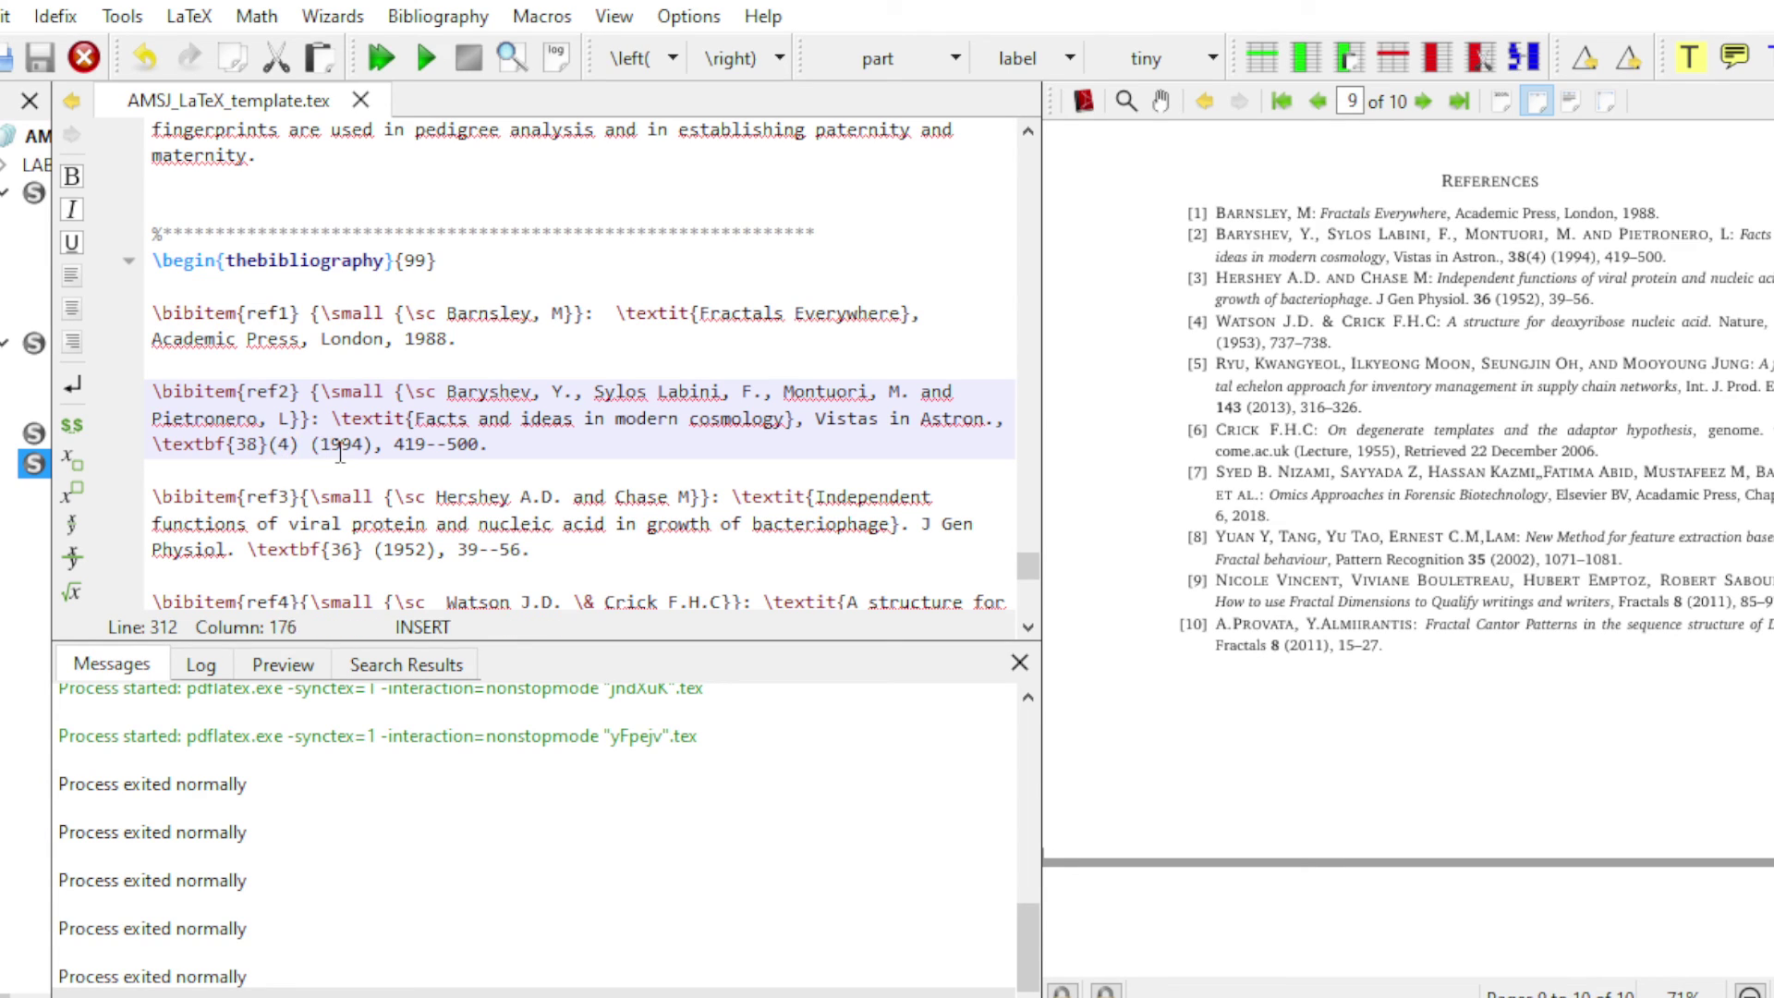
pyautogui.moveTo(394, 447); pyautogui.dragTo(490, 449)
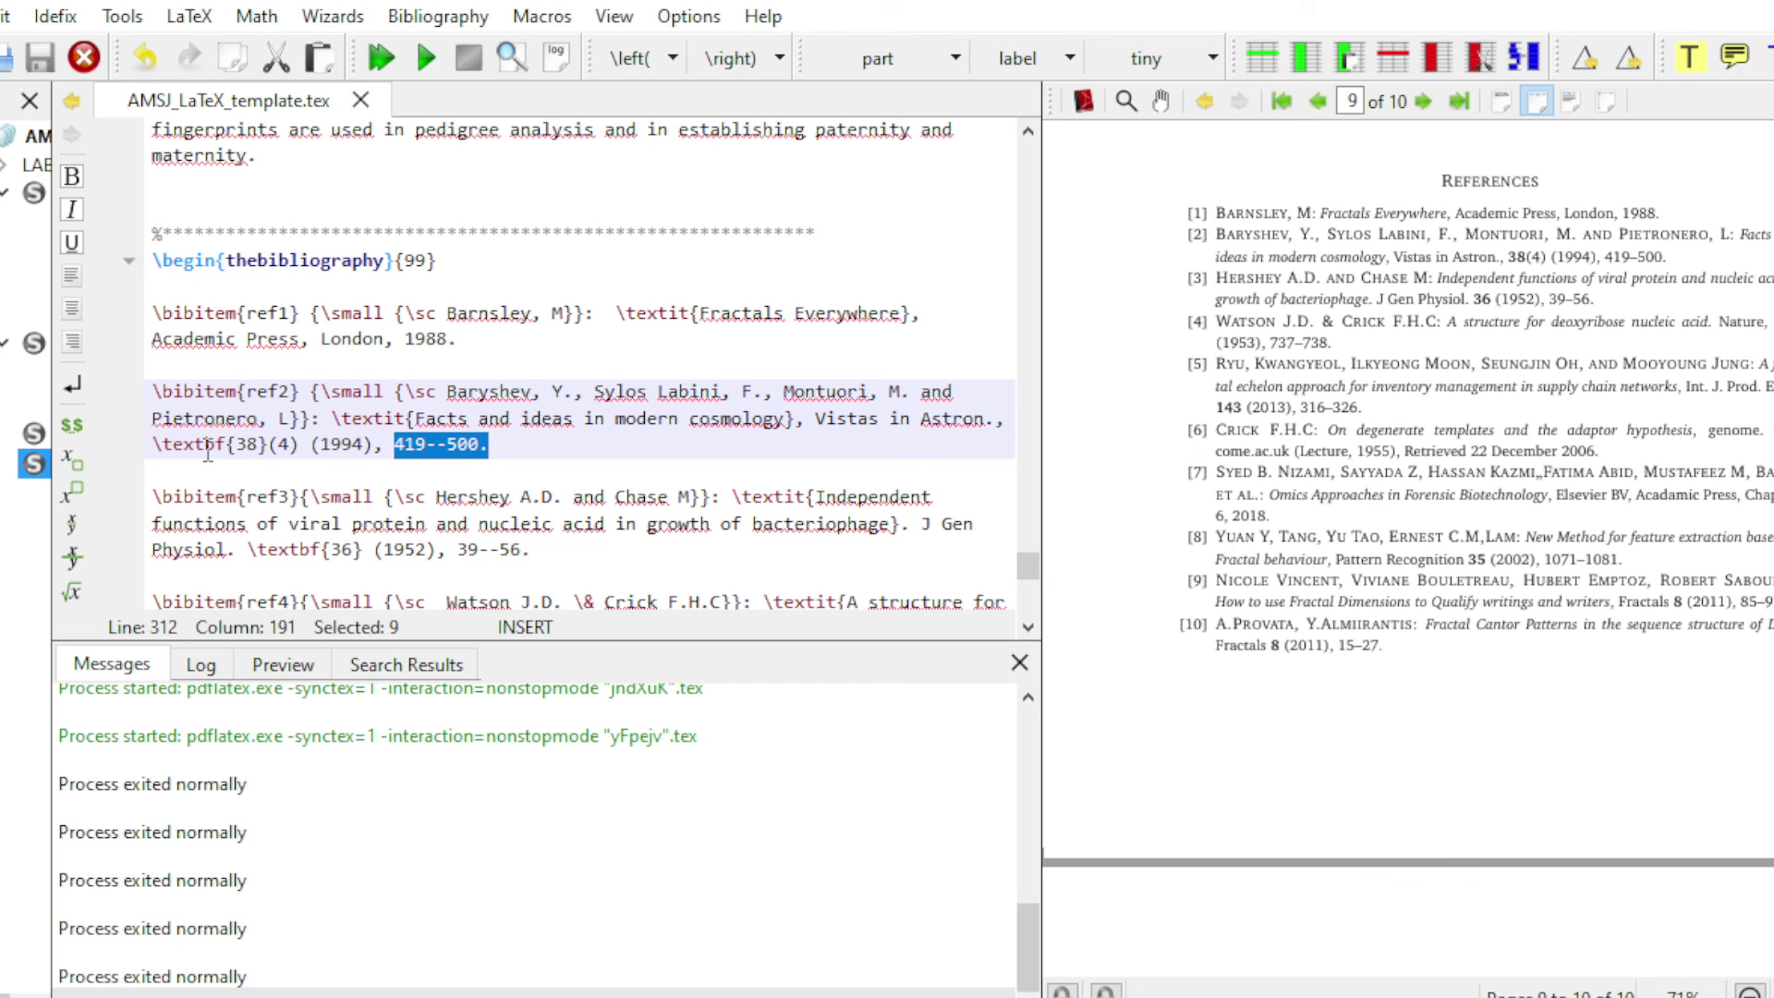
# - Compare the bold volume numbers on the compiled References page with the source and highlight the \textbf command in the ref2 entry
pyautogui.moveTo(1196, 411); pyautogui.dragTo(1239, 407)
pyautogui.moveTo(1535, 282); pyautogui.dragTo(1523, 297)
pyautogui.moveTo(152, 445); pyautogui.dragTo(237, 445)
# - Highlight the parts of the \bibitem{ref3} entry in the source: authors, title and journal, bold volume 36 and year
pyautogui.scroll(-2, 504, 471)
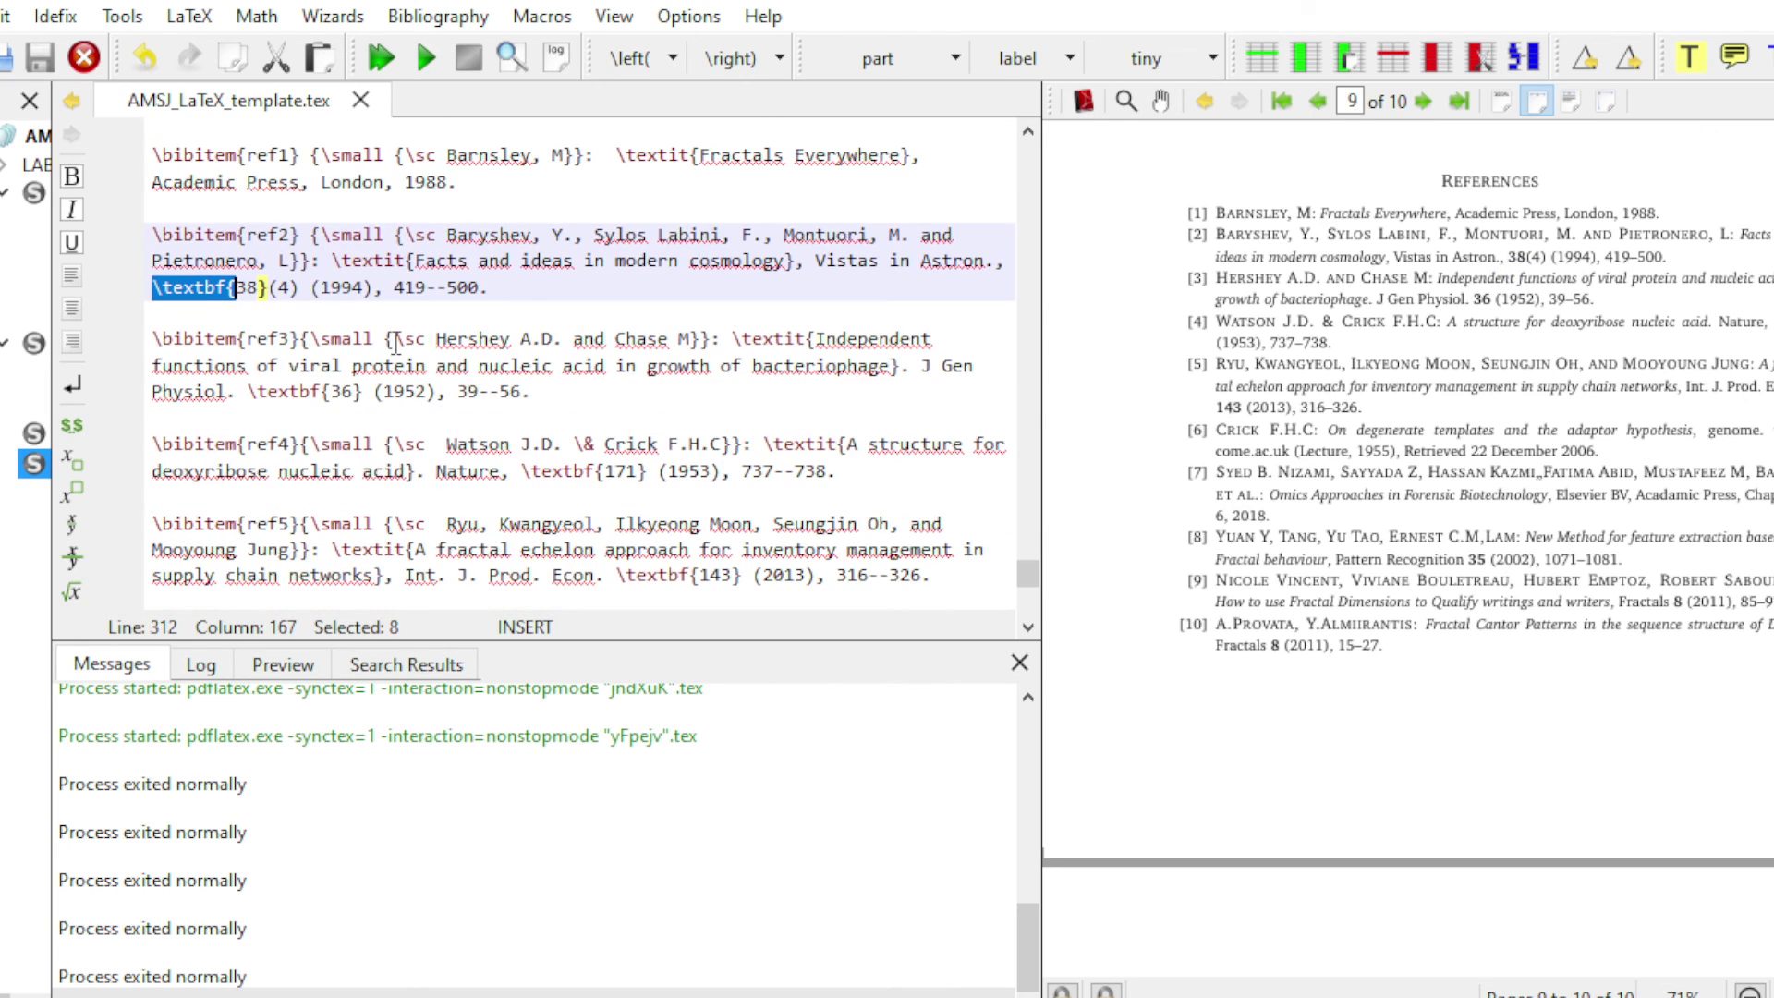
pyautogui.moveTo(437, 340); pyautogui.dragTo(695, 340)
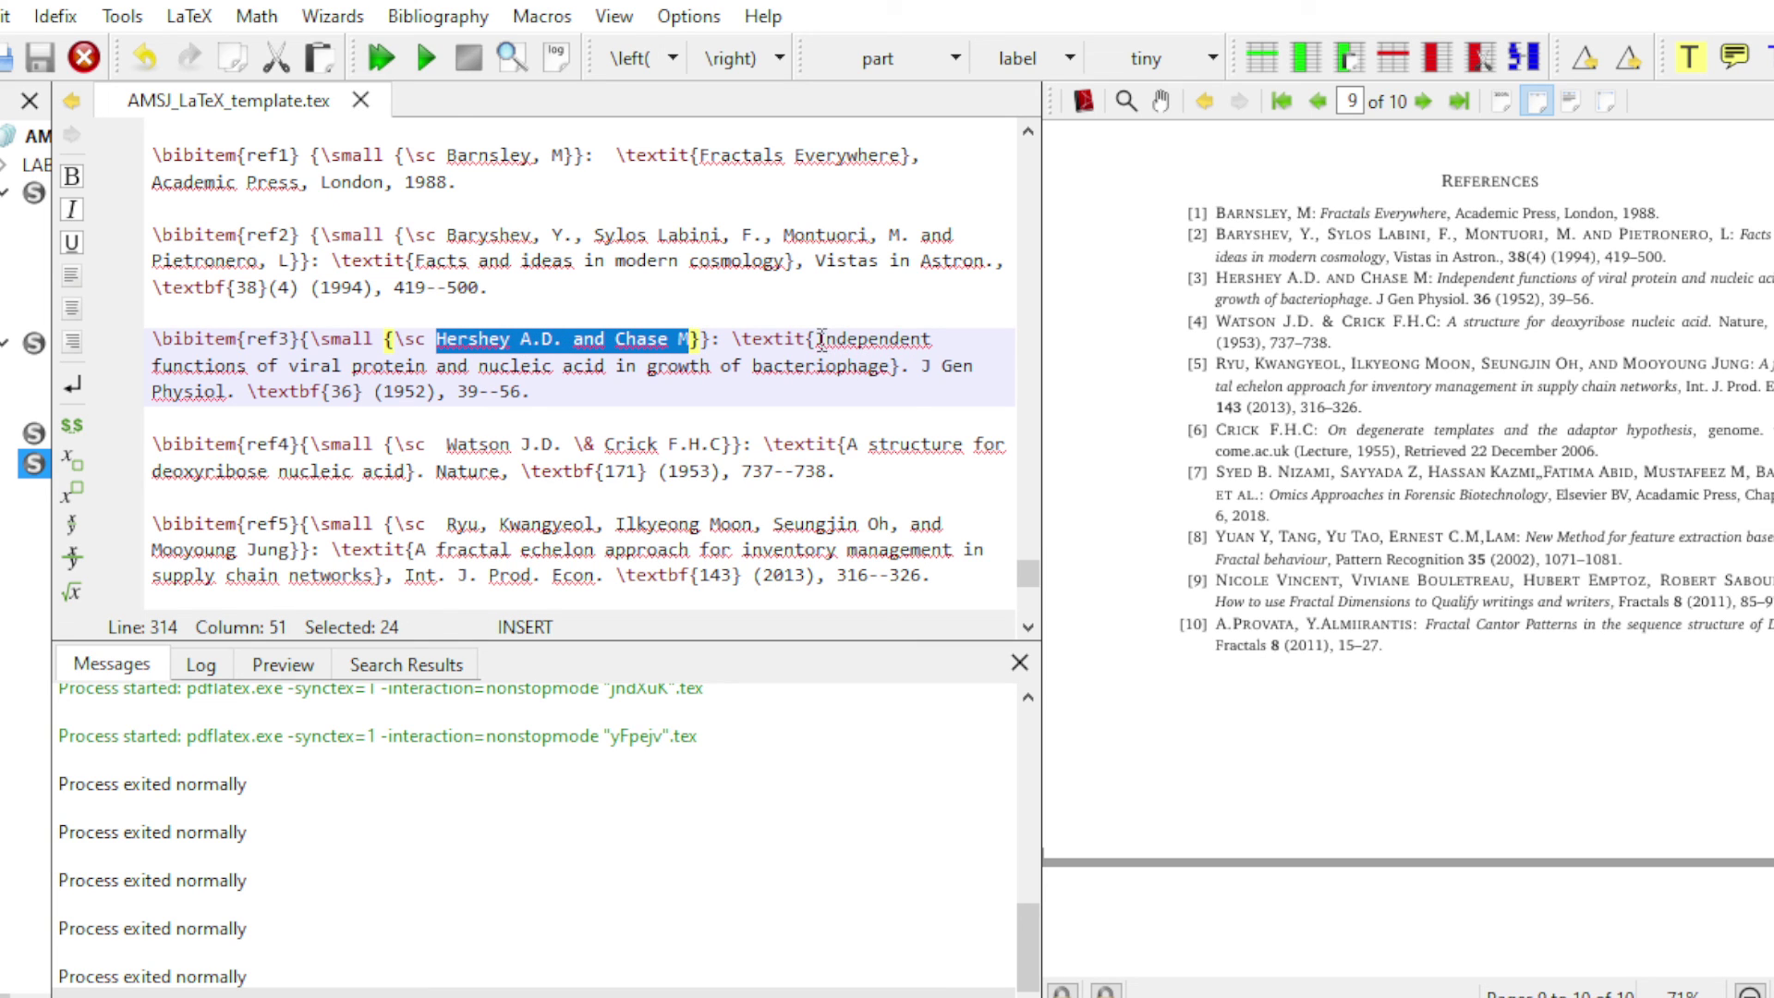
pyautogui.moveTo(817, 340); pyautogui.dragTo(227, 392)
pyautogui.click(331, 391)
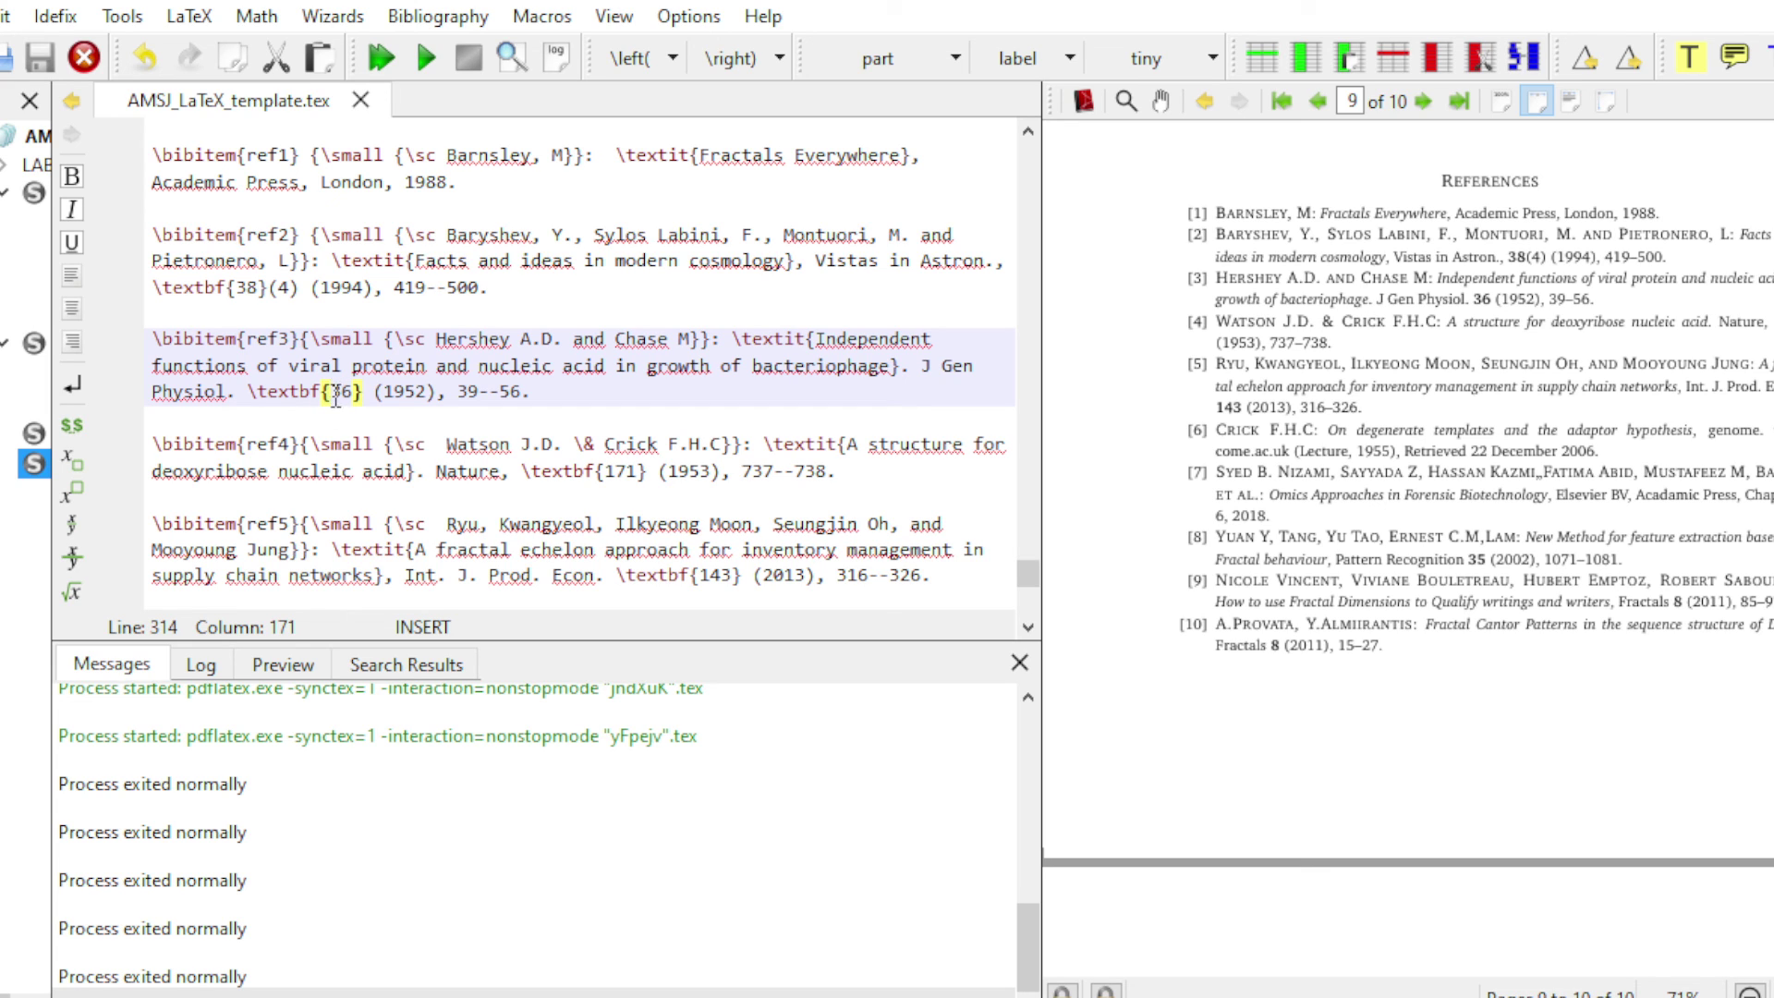
pyautogui.doubleClick(338, 392)
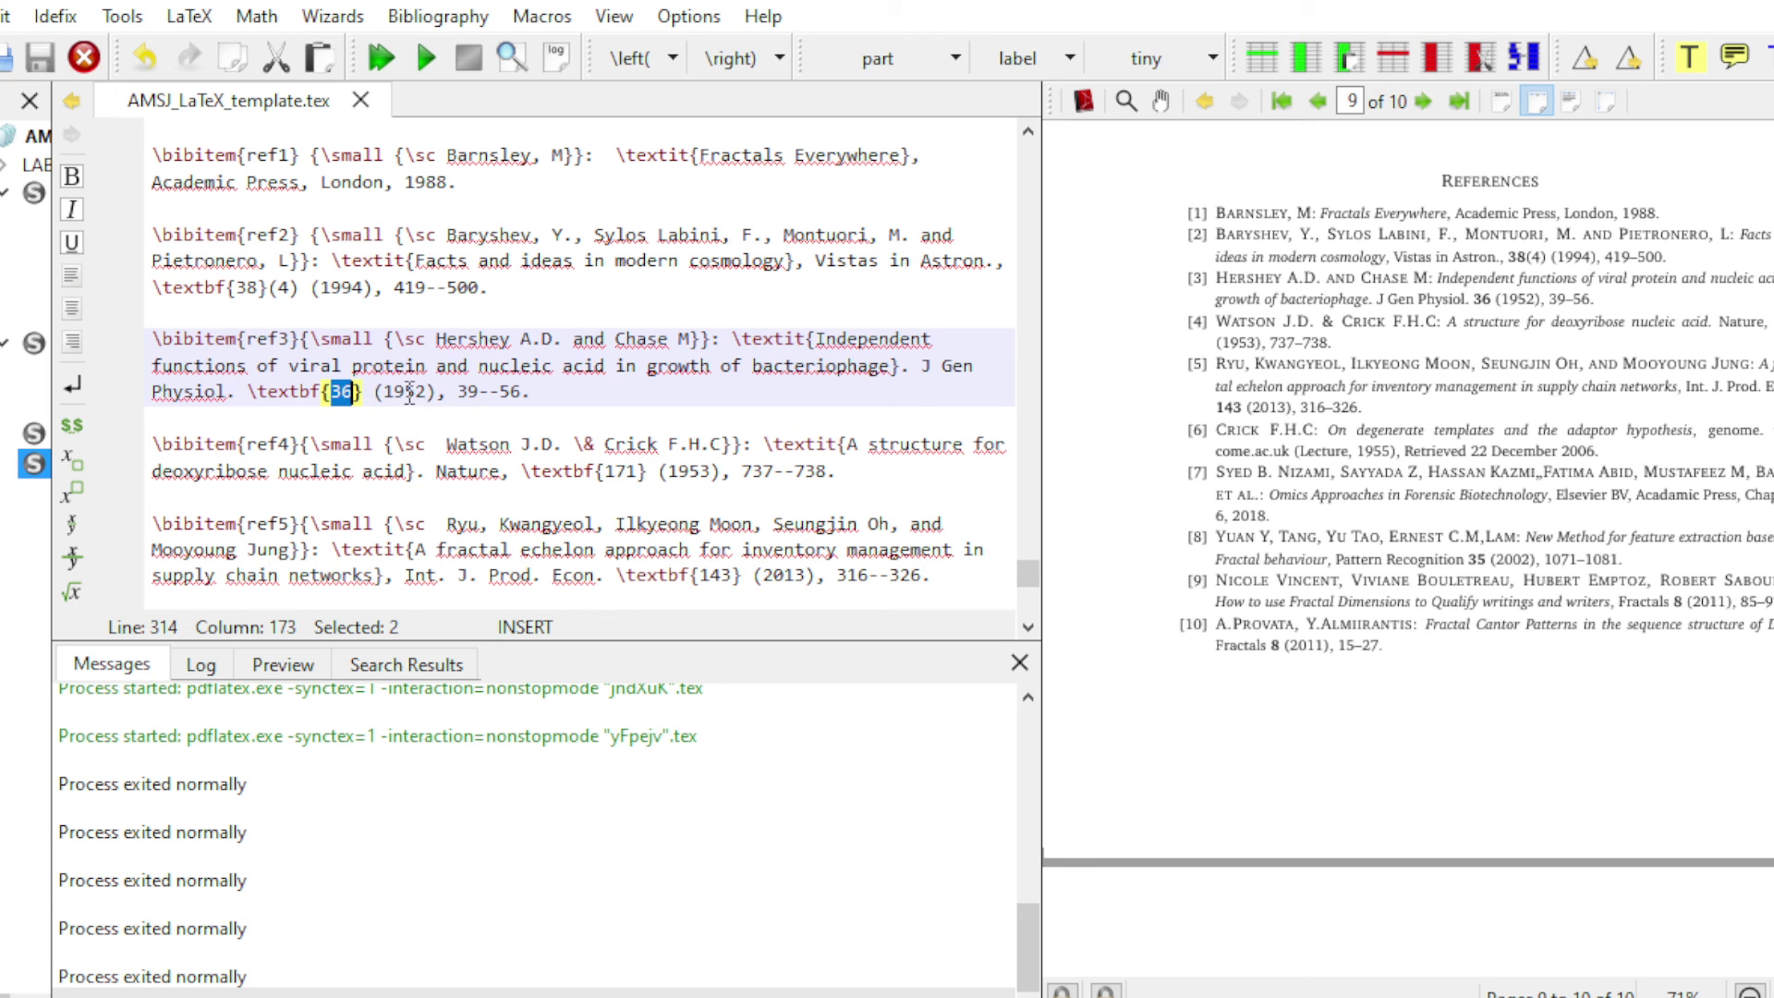
pyautogui.moveTo(396, 392); pyautogui.dragTo(520, 392)
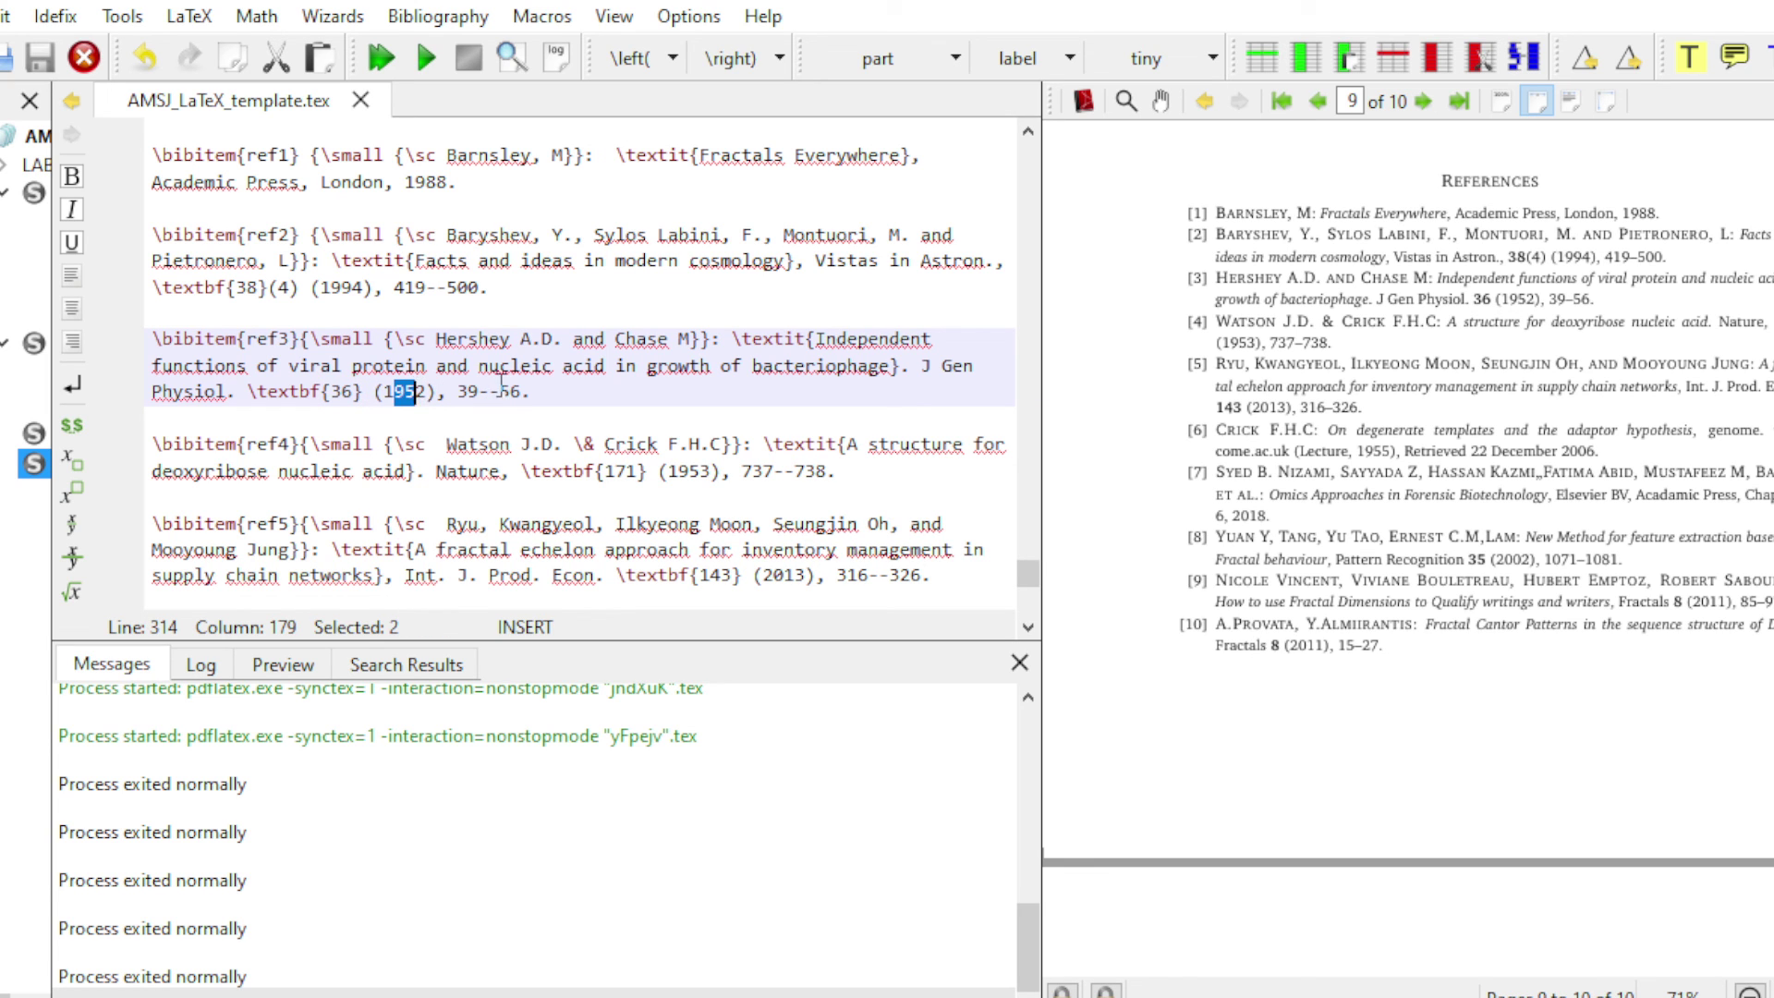
# - Review the remaining bibliography entries through \bibitem{ref10} and \end{thebibliography}, and highlight the closing \end{document} command
pyautogui.scroll(-3, 548, 435)
pyautogui.scroll(-5, 548, 434)
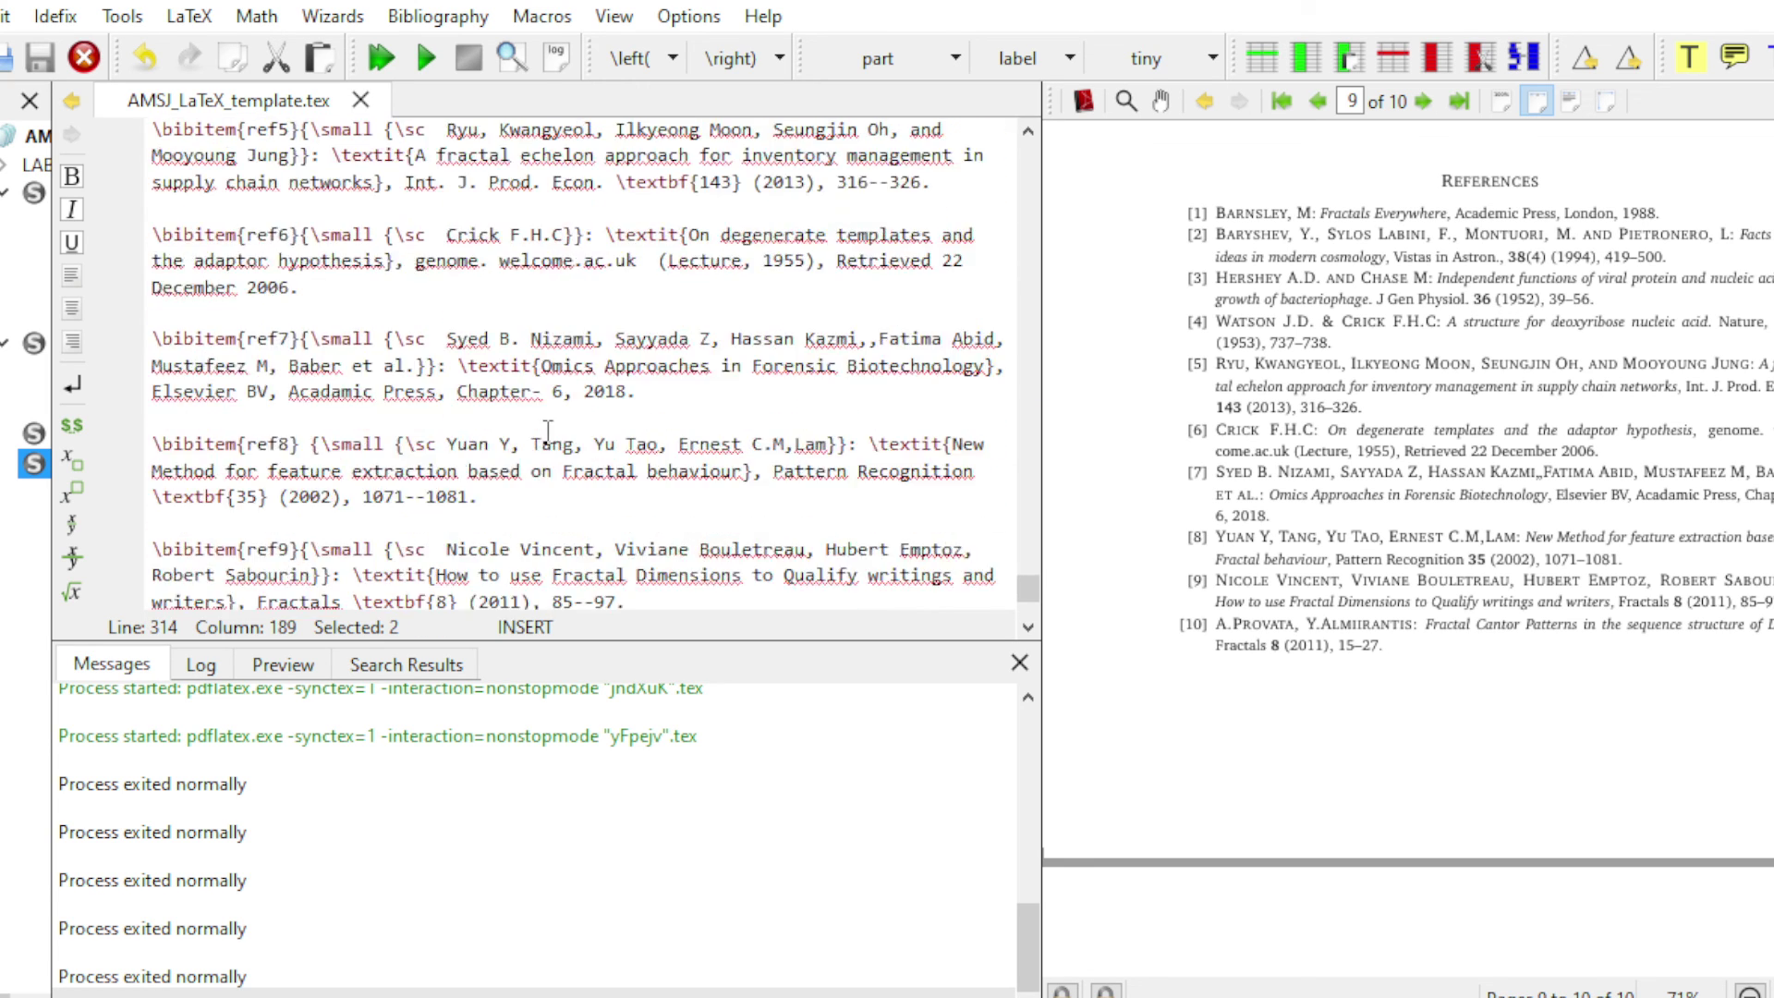
pyautogui.scroll(-1, 548, 434)
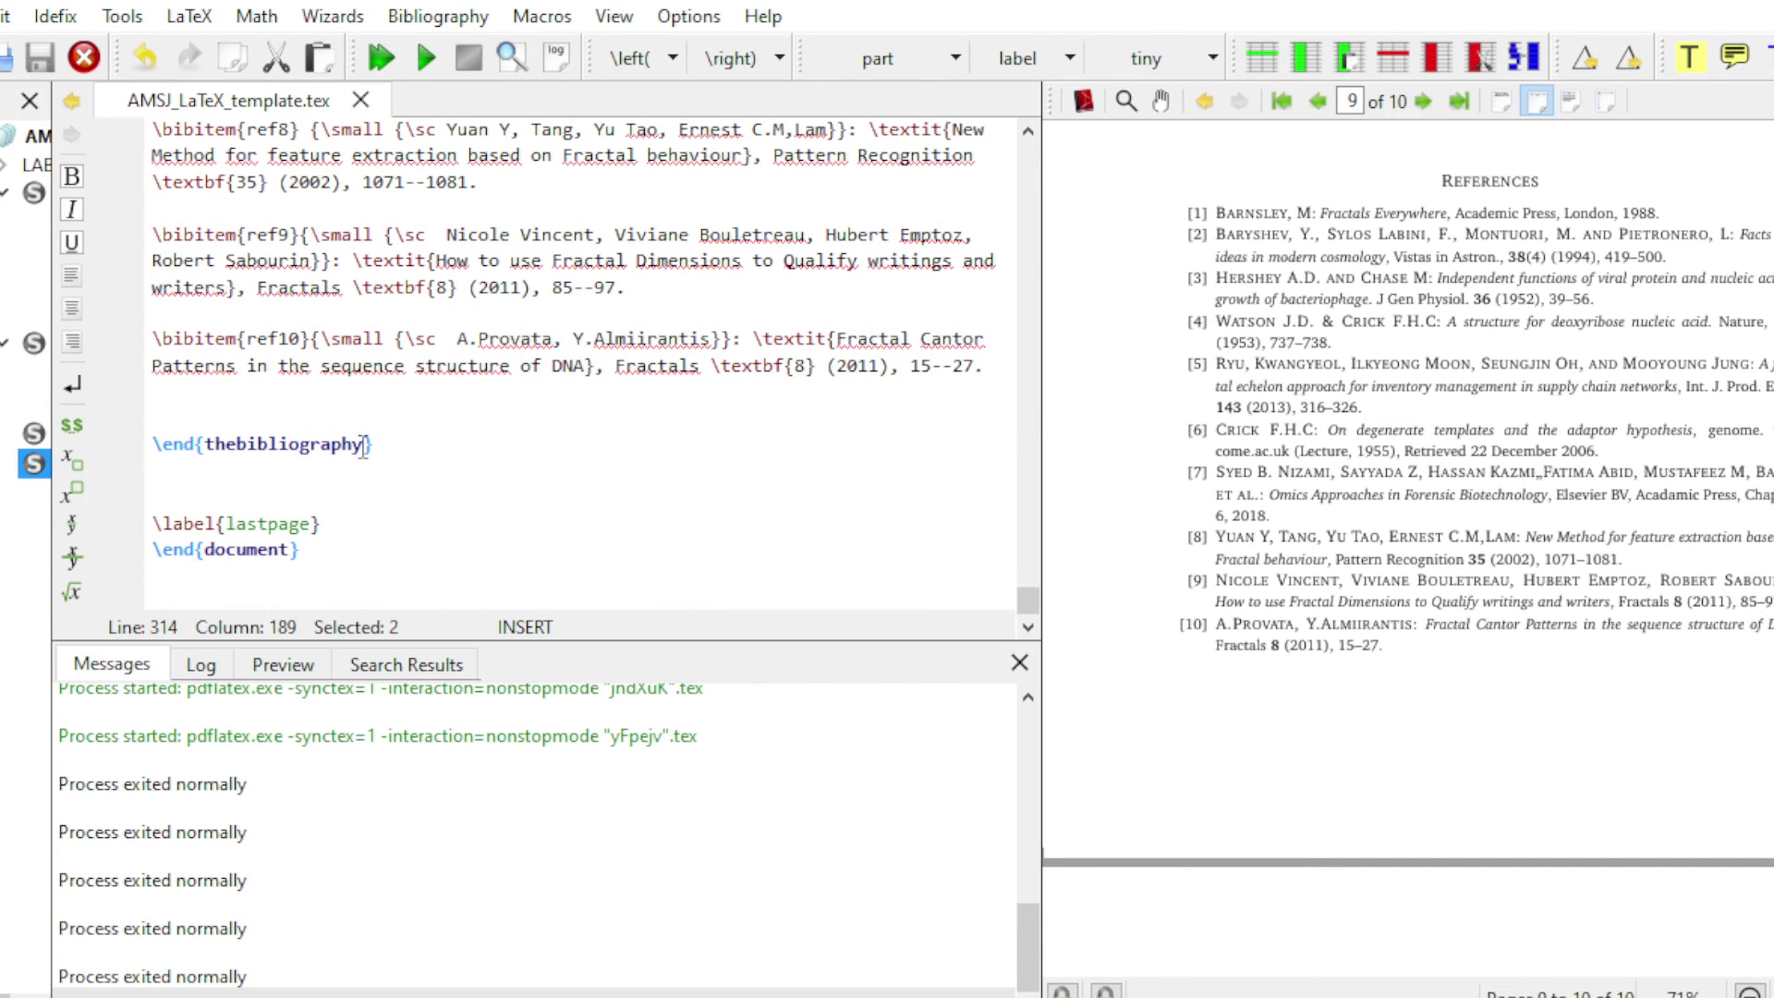
pyautogui.moveTo(157, 556); pyautogui.dragTo(290, 551)
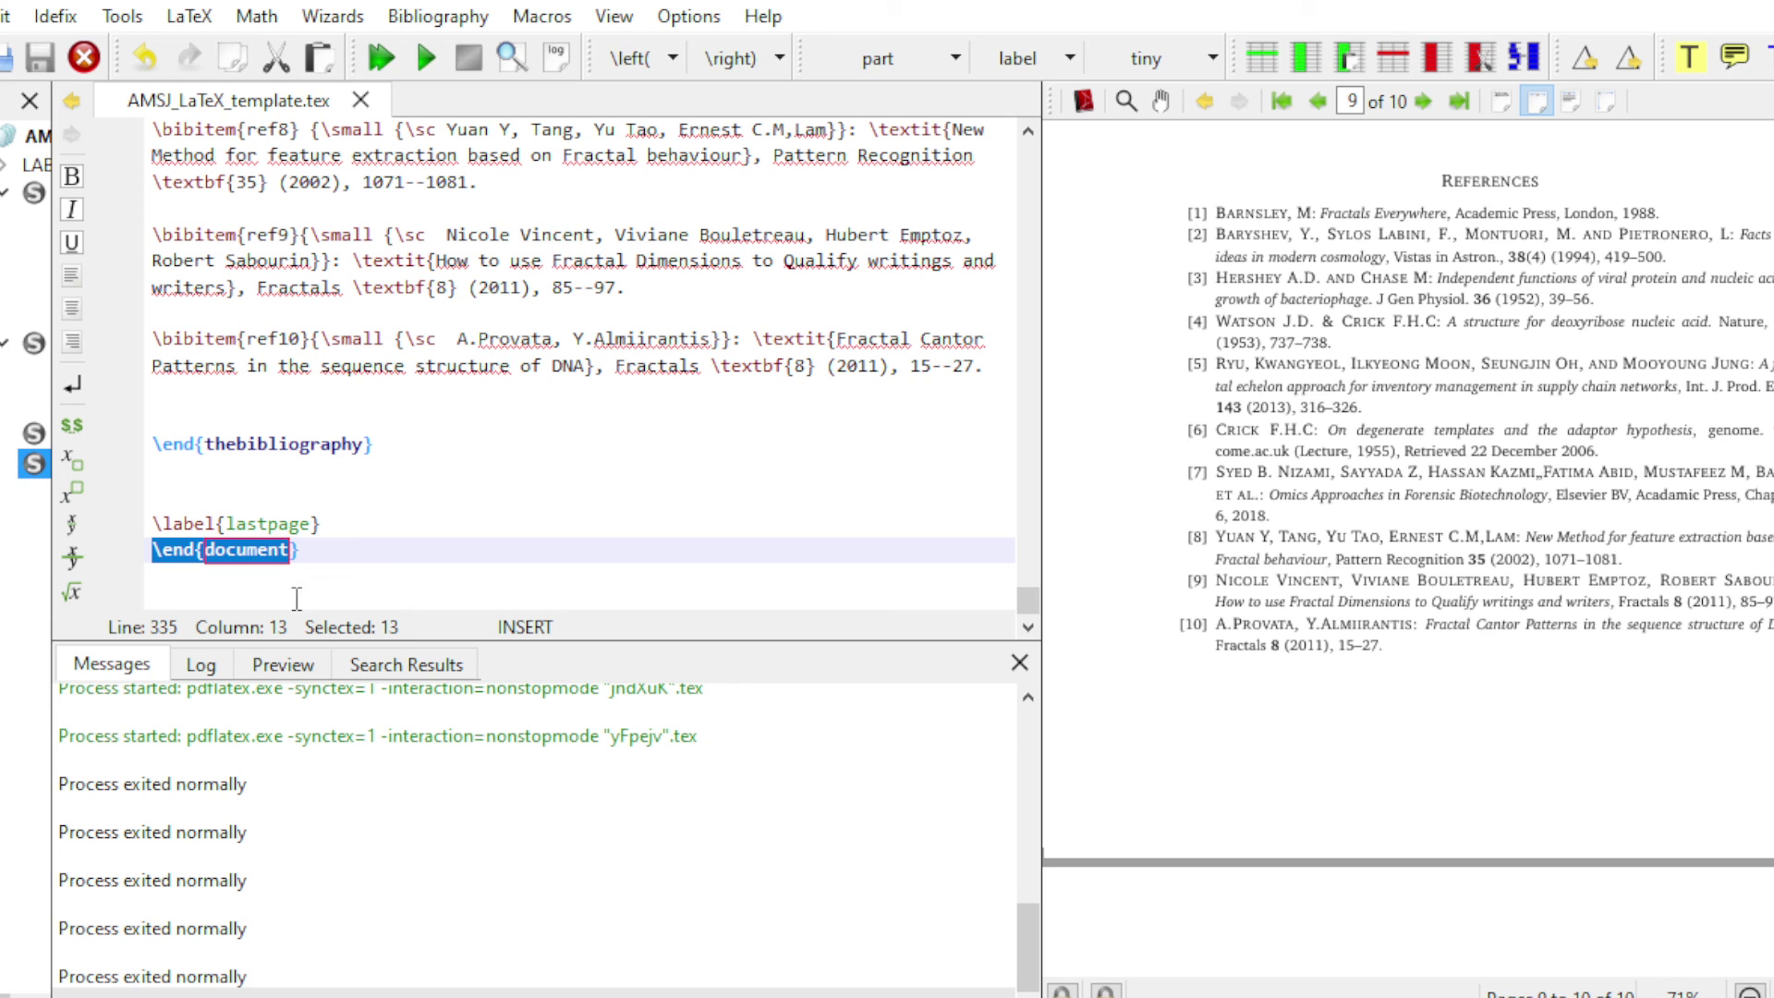